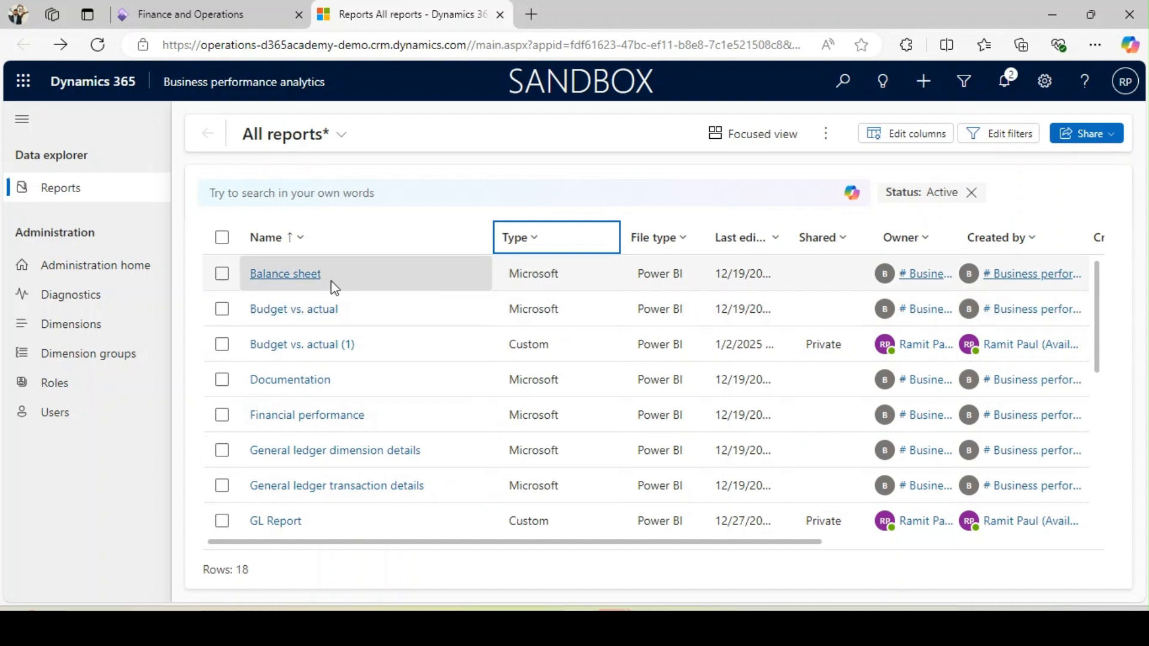
# - Add the Status, Version, Report dataset, Record Created On and Owning Business Unit columns to the All reports view and apply the change
pyautogui.click(894, 141)
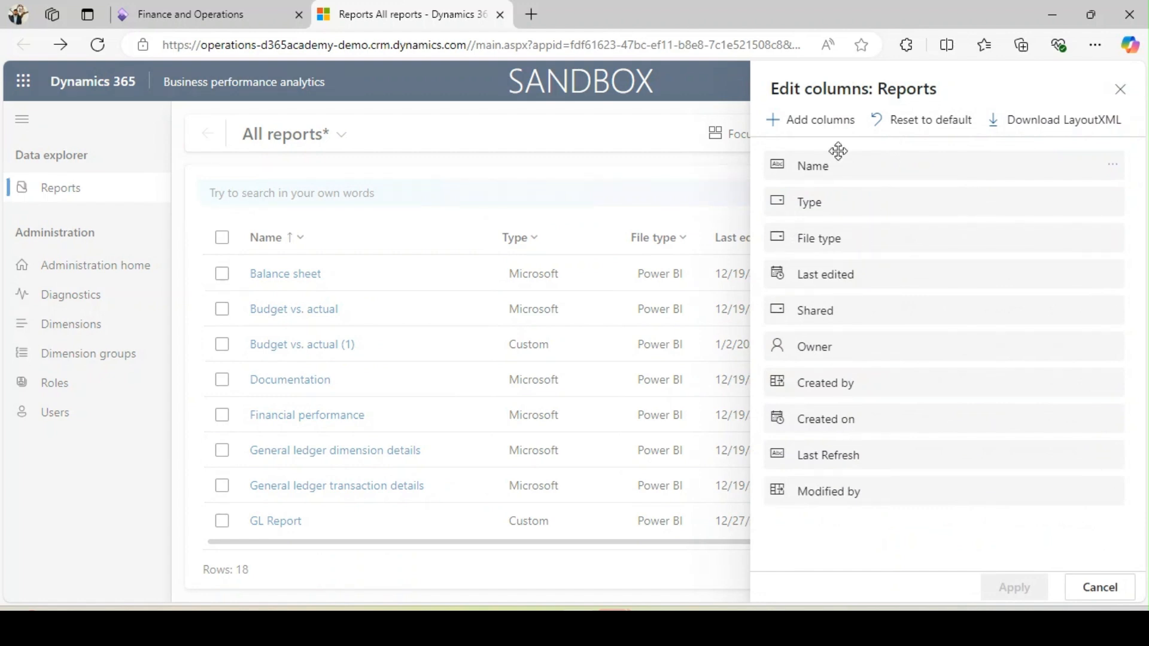
pyautogui.click(824, 127)
pyautogui.click(924, 335)
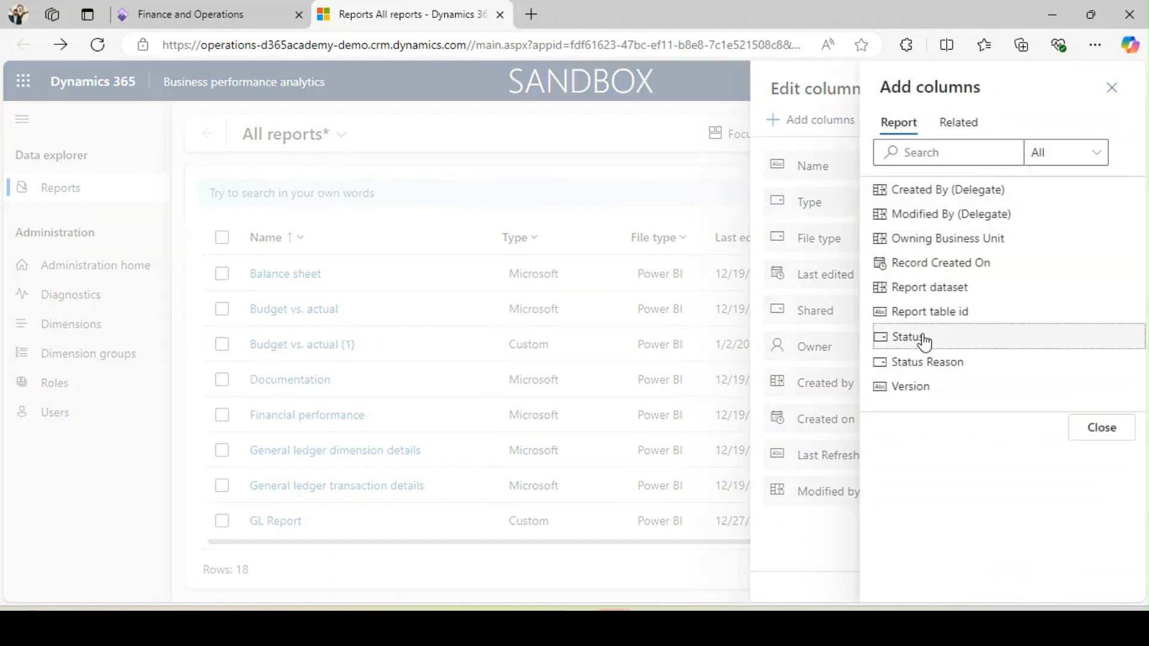
pyautogui.click(921, 361)
pyautogui.click(929, 290)
pyautogui.click(932, 266)
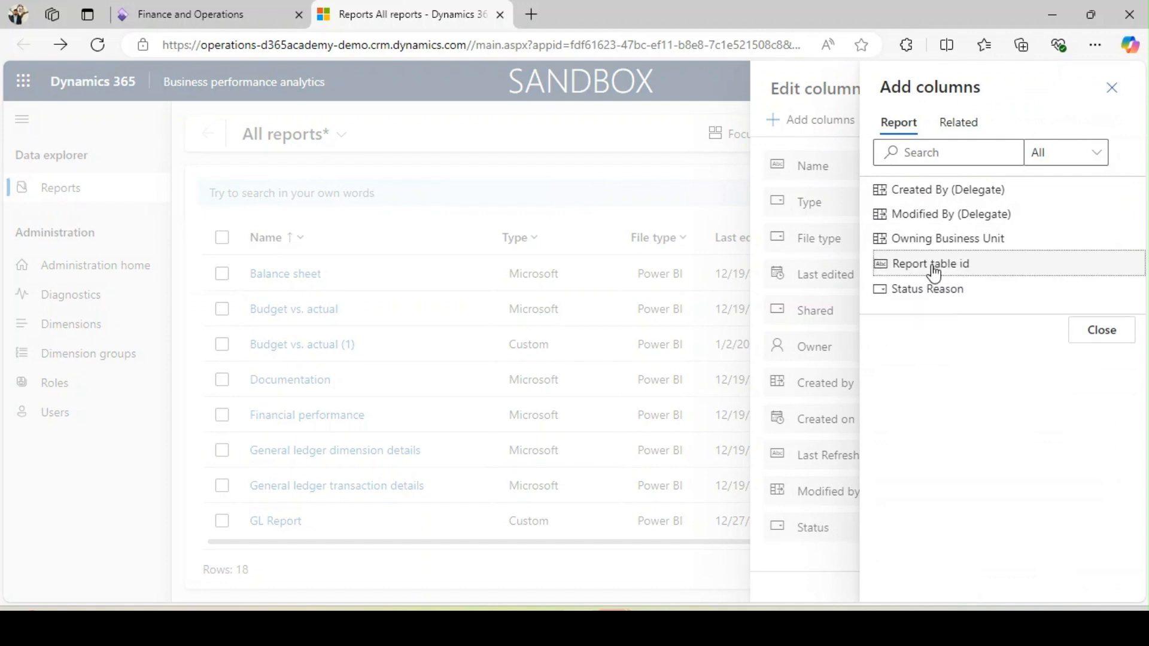
pyautogui.click(934, 236)
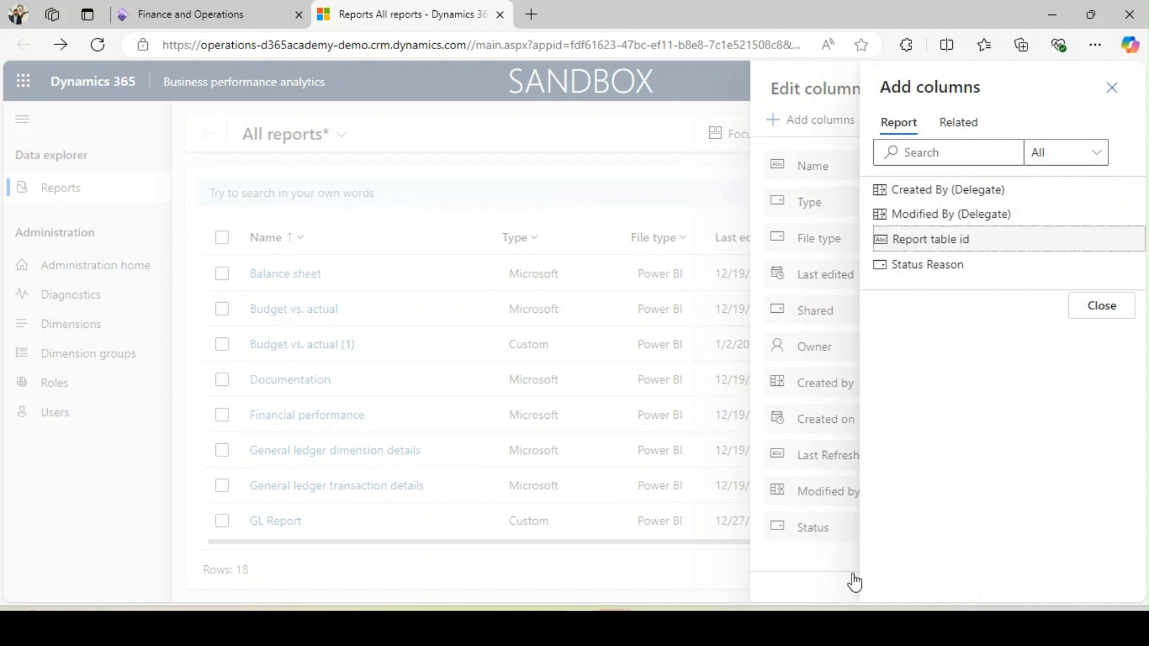
pyautogui.click(838, 583)
pyautogui.click(1011, 587)
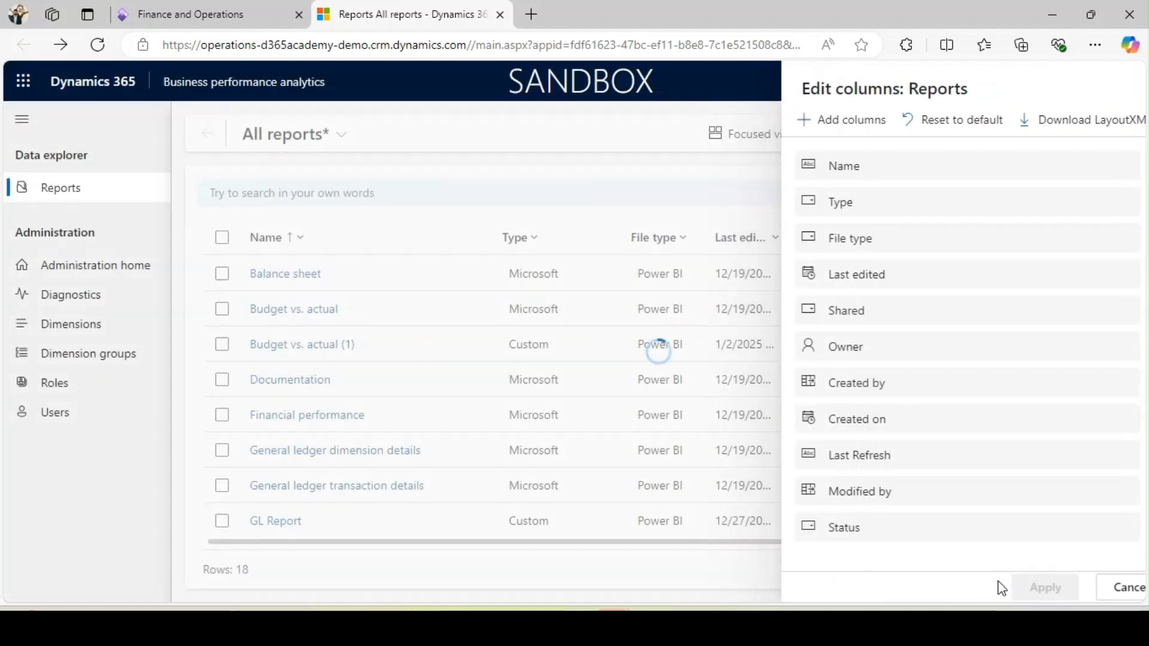
pyautogui.moveTo(604, 541)
pyautogui.mouseDown()
pyautogui.moveTo(1113, 526)
pyautogui.moveTo(600, 536)
pyautogui.mouseUp()
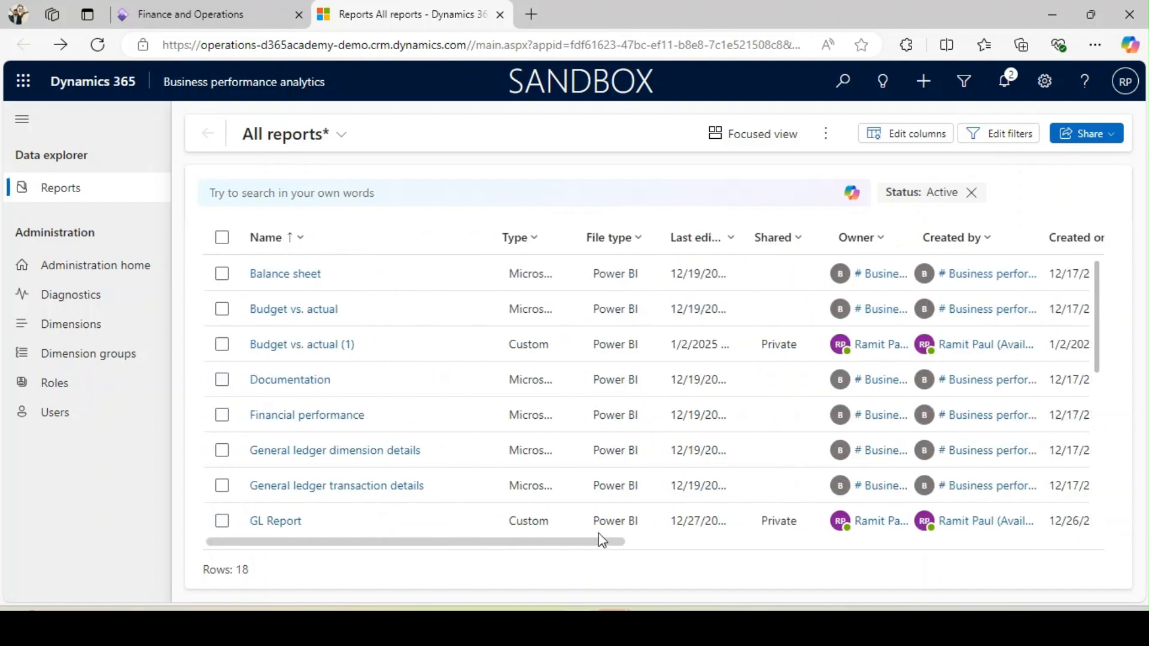
# - Mark the Microsoft Balance sheet report as a favorite
pyautogui.click(345, 144)
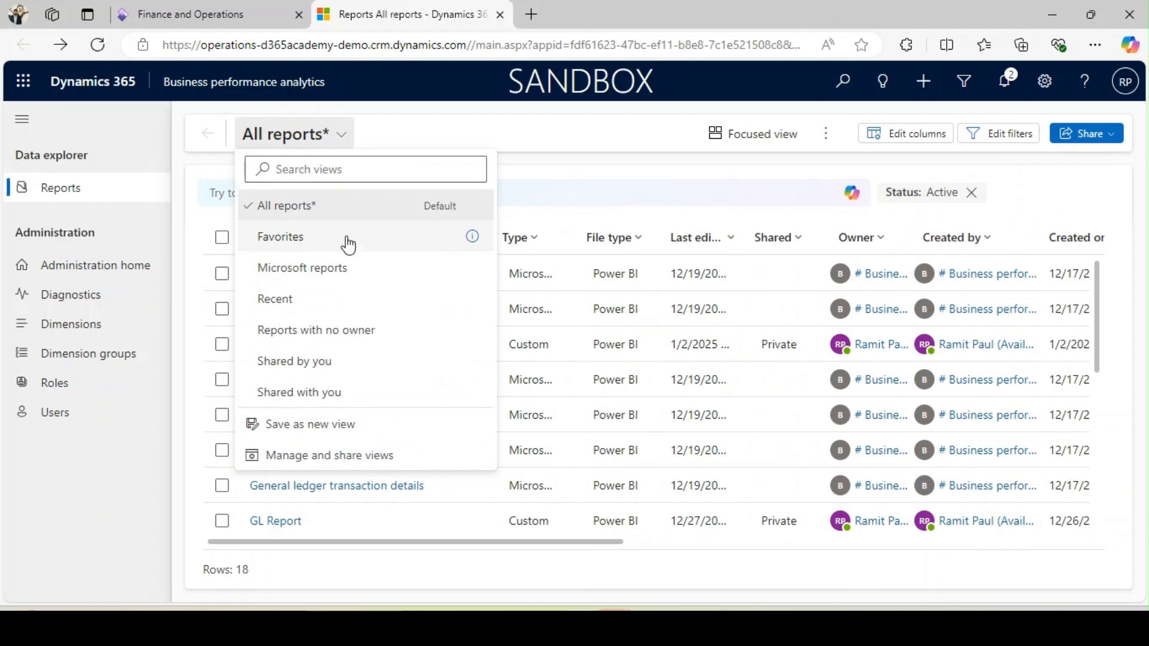
pyautogui.click(538, 206)
pyautogui.click(220, 284)
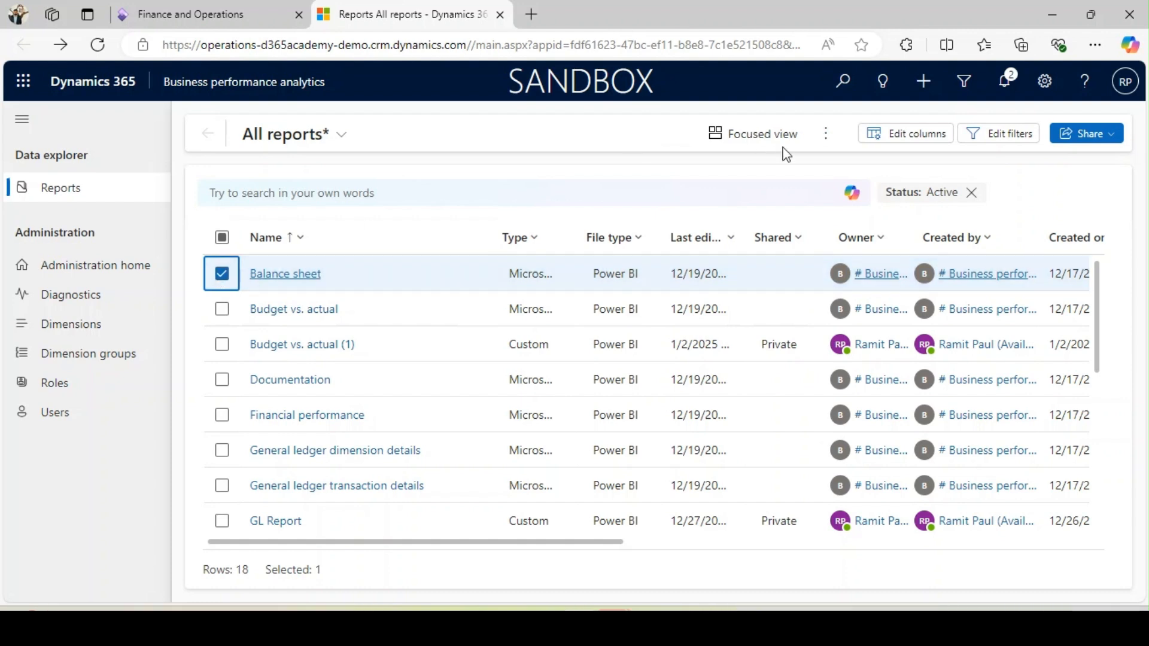
pyautogui.click(824, 137)
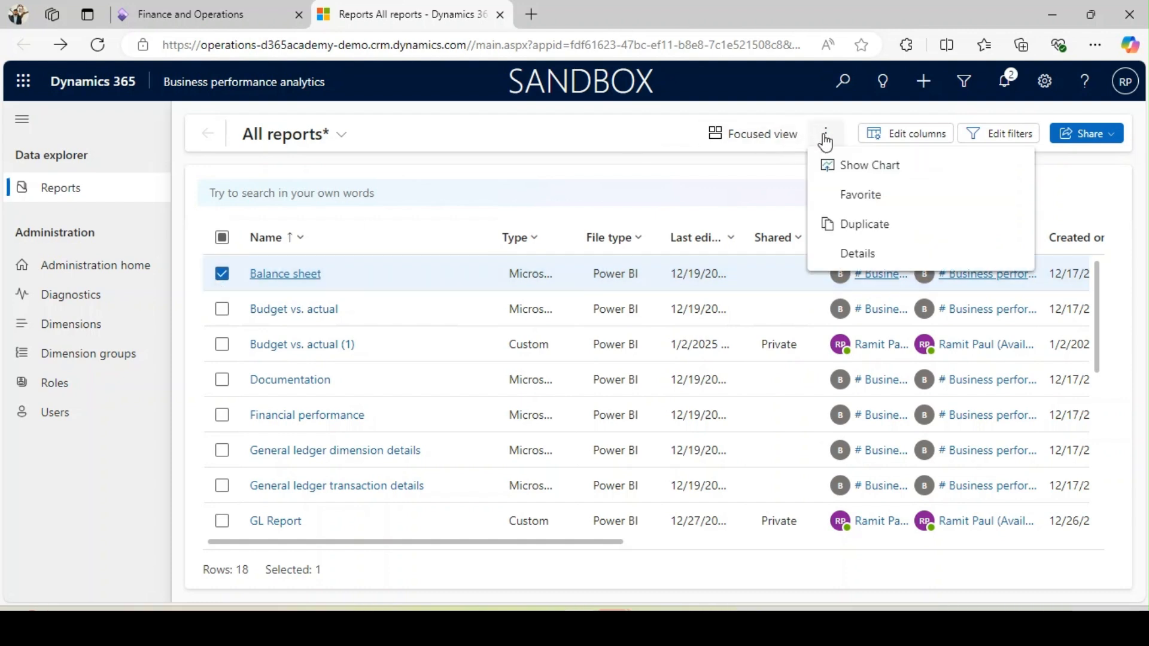
pyautogui.click(863, 205)
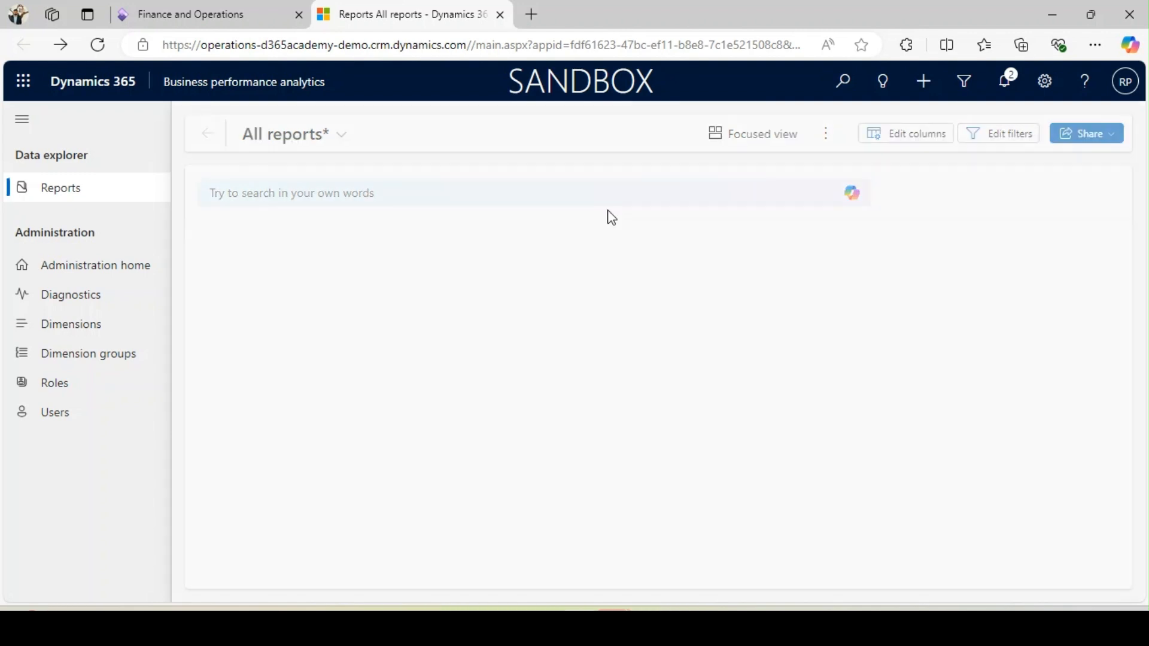
# - Review the reports in the Favorites, Microsoft reports, Recent and Reports with no owner views, and return to All reports
pyautogui.click(334, 149)
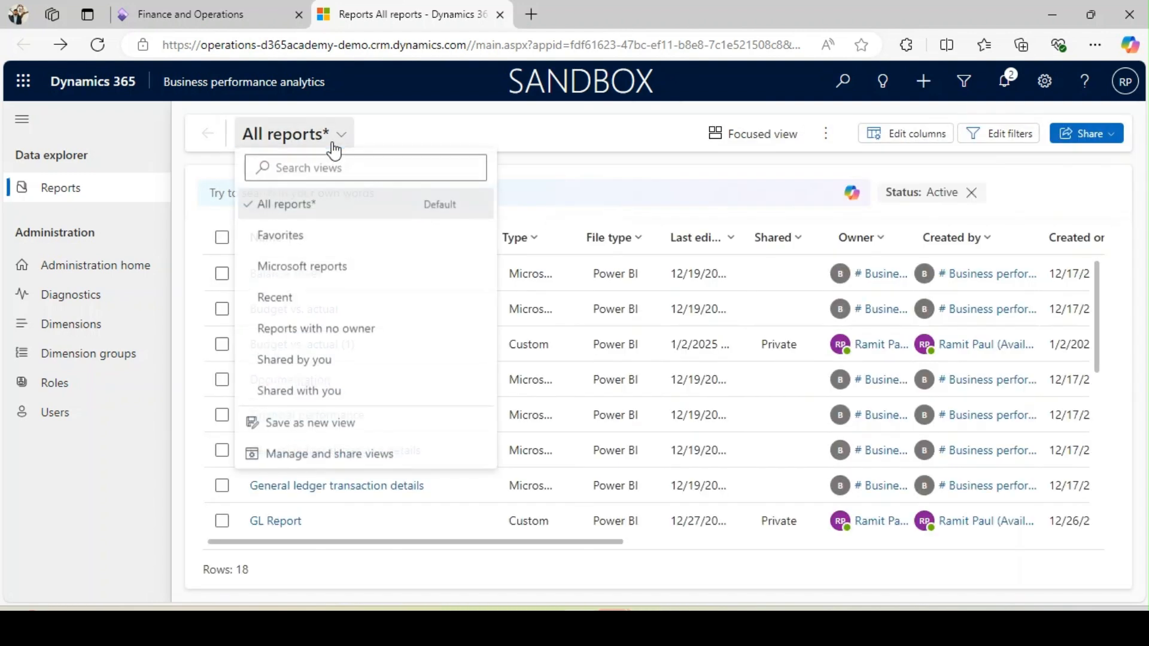
pyautogui.click(286, 242)
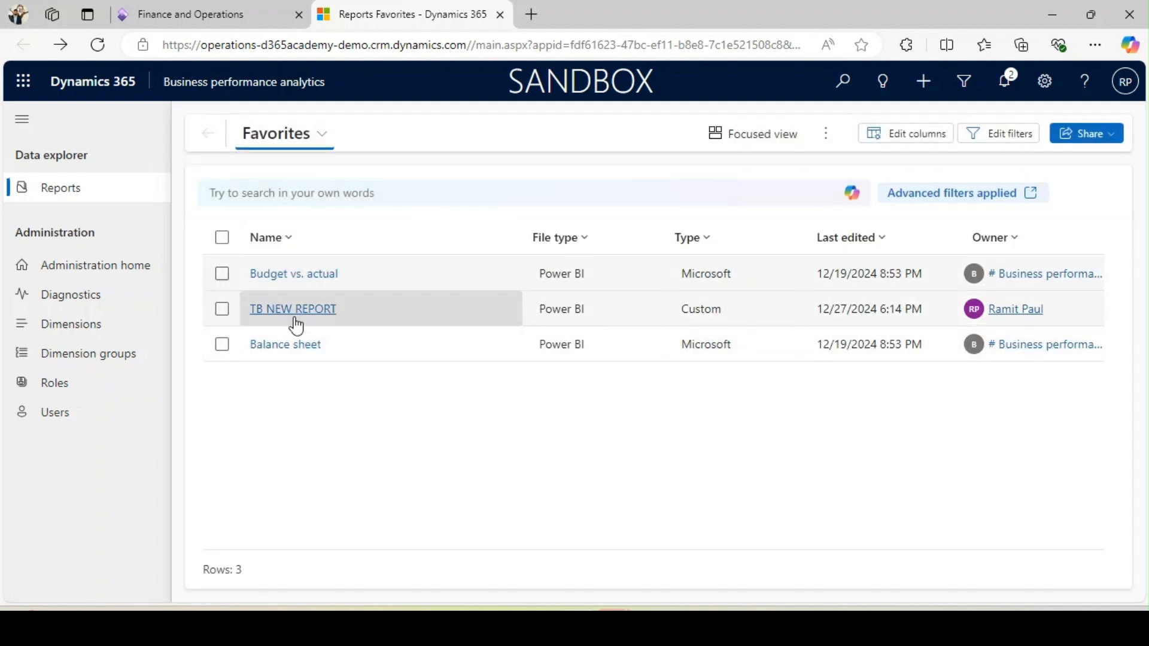
pyautogui.click(307, 142)
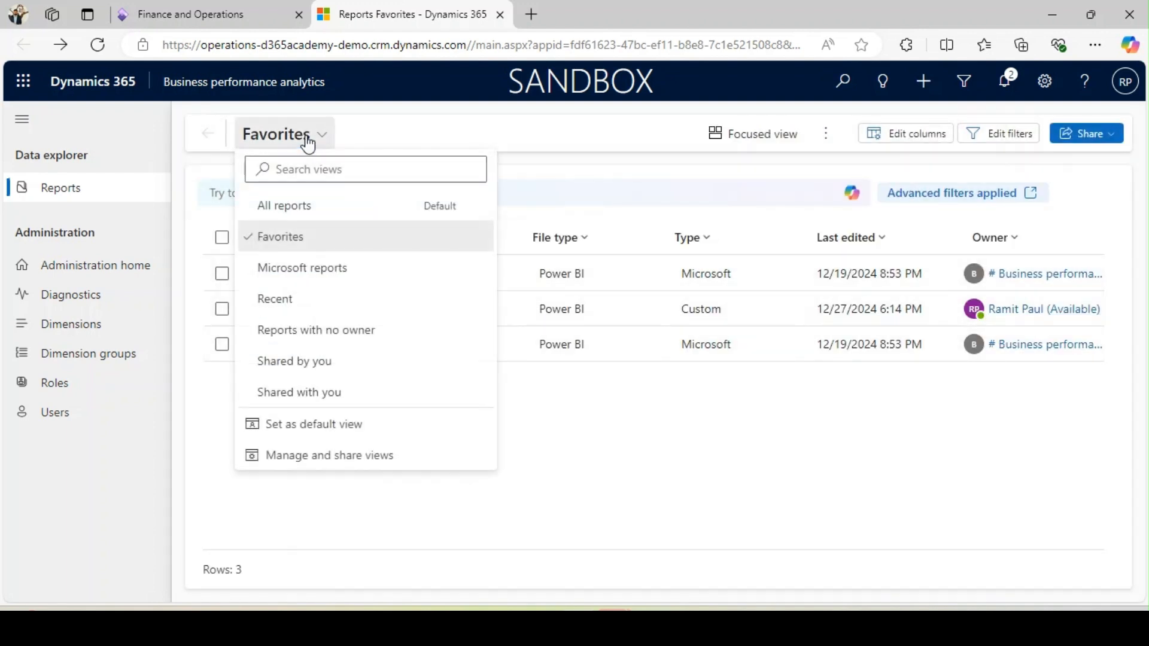
pyautogui.click(311, 270)
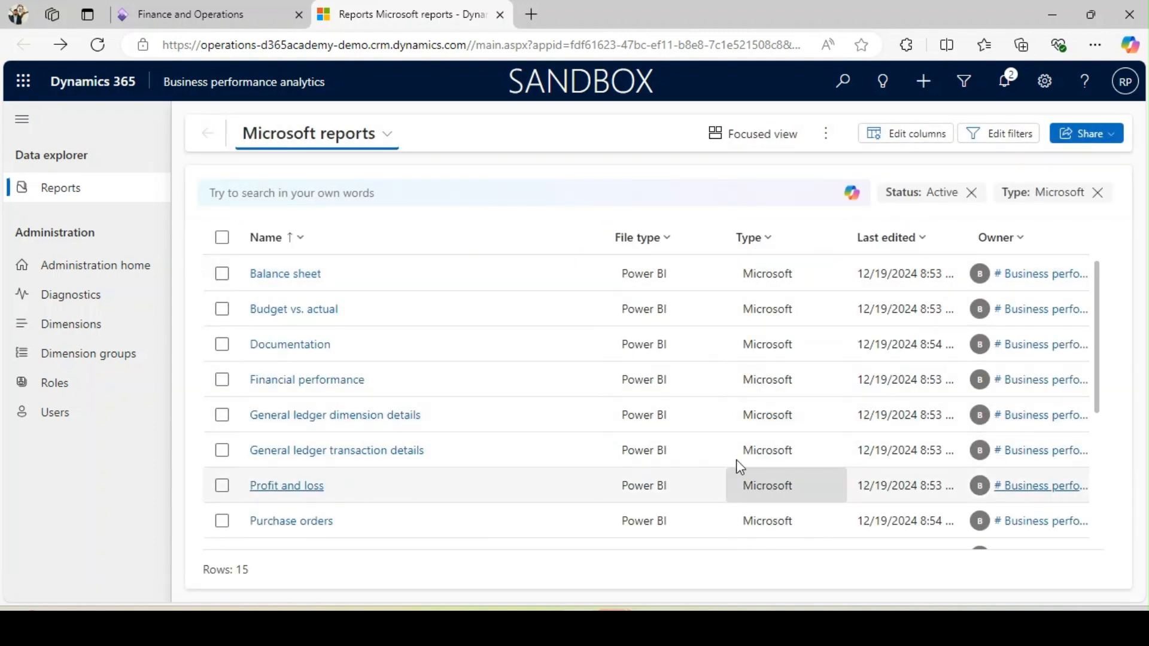
pyautogui.click(356, 149)
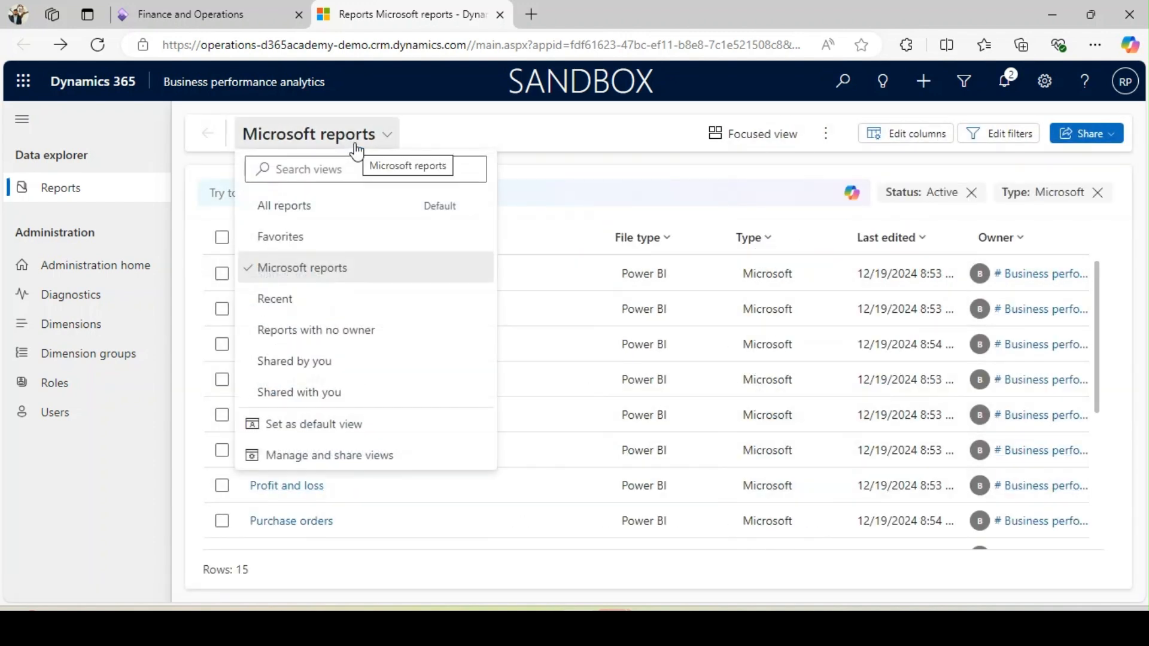
pyautogui.click(299, 307)
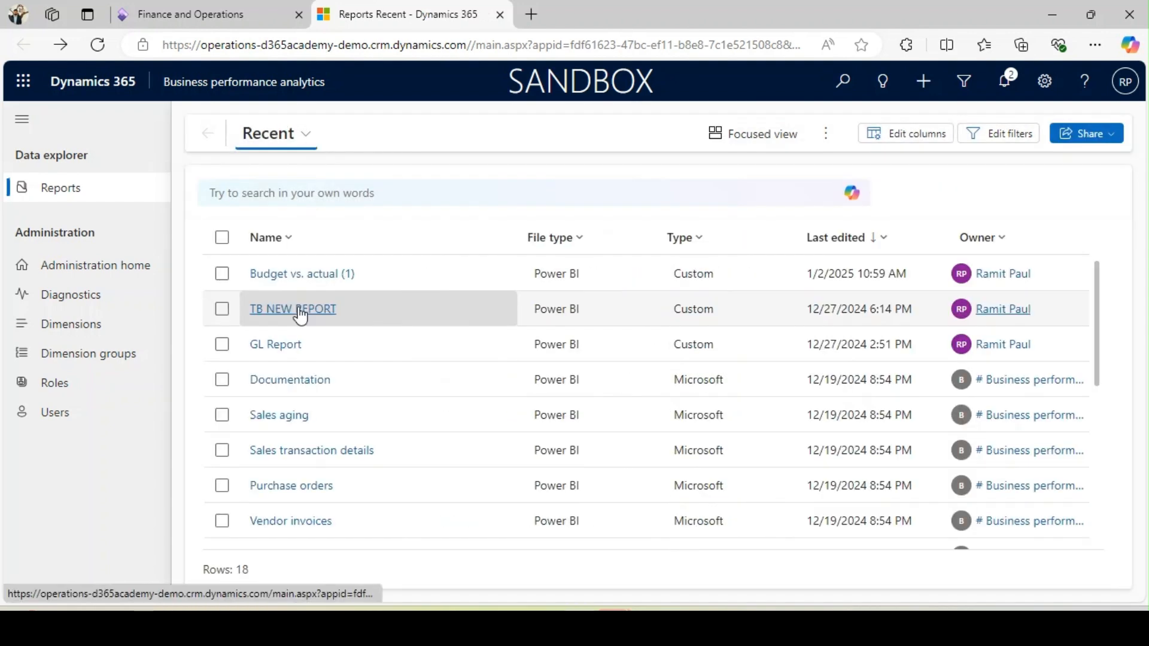
pyautogui.click(298, 154)
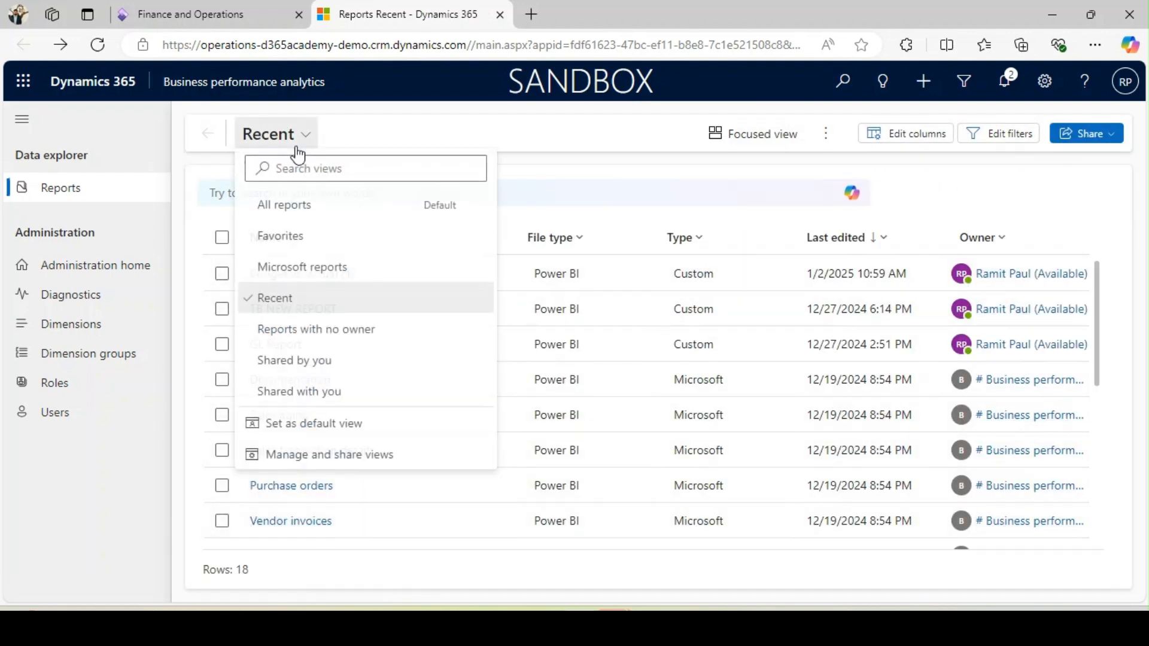
pyautogui.click(326, 333)
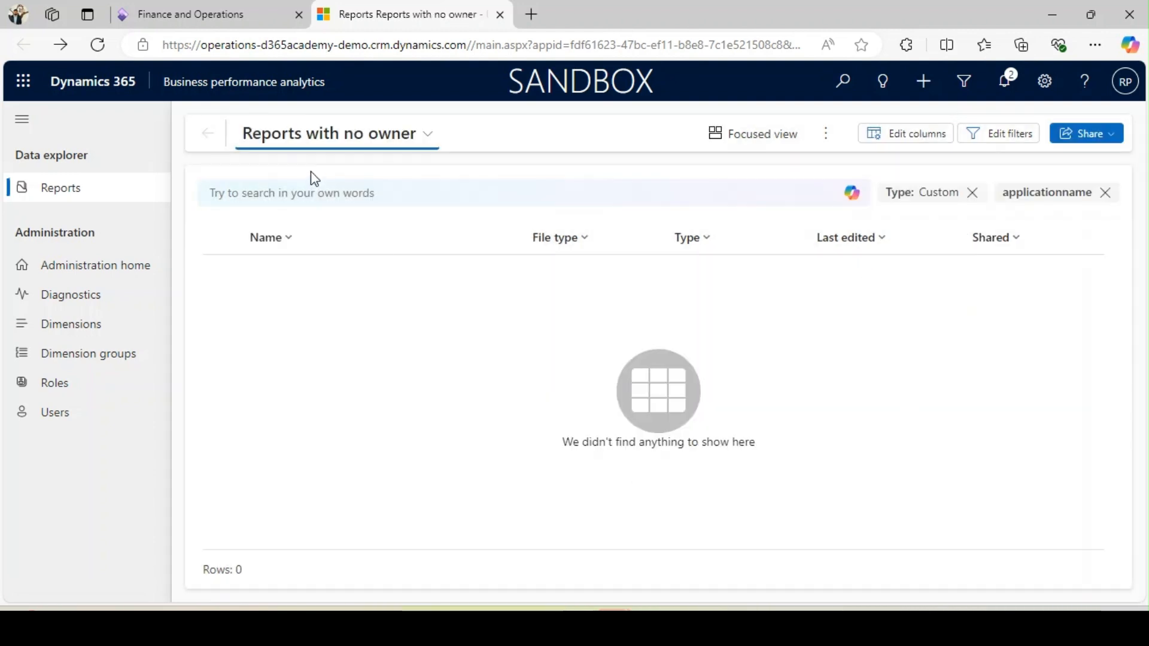
pyautogui.click(300, 146)
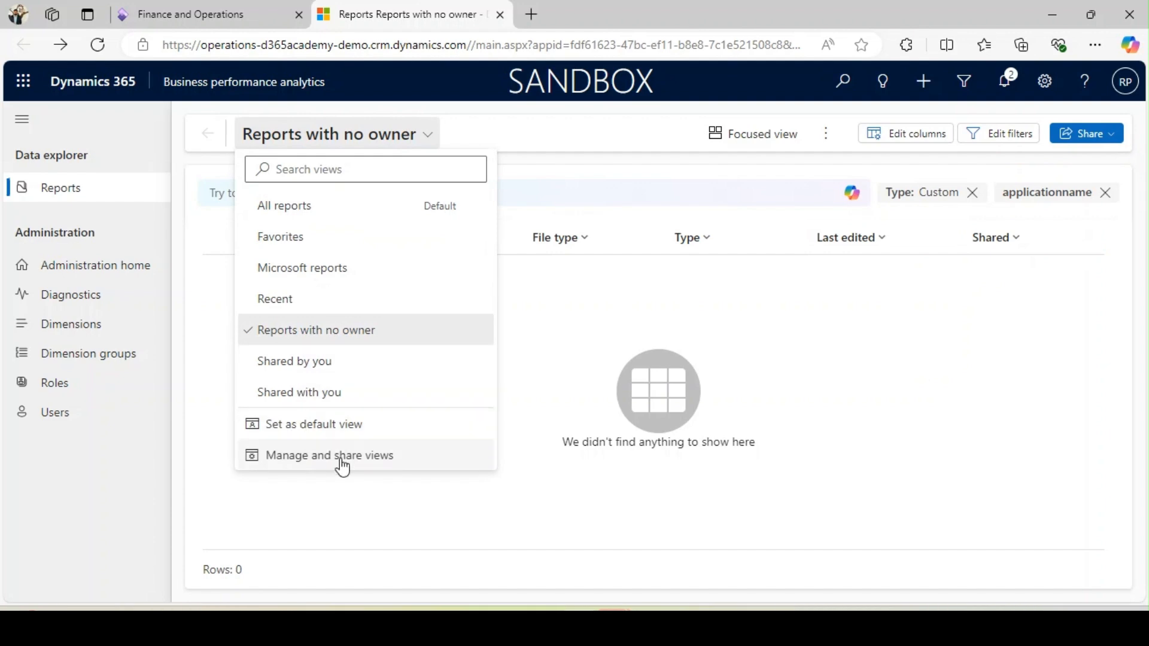
pyautogui.click(340, 209)
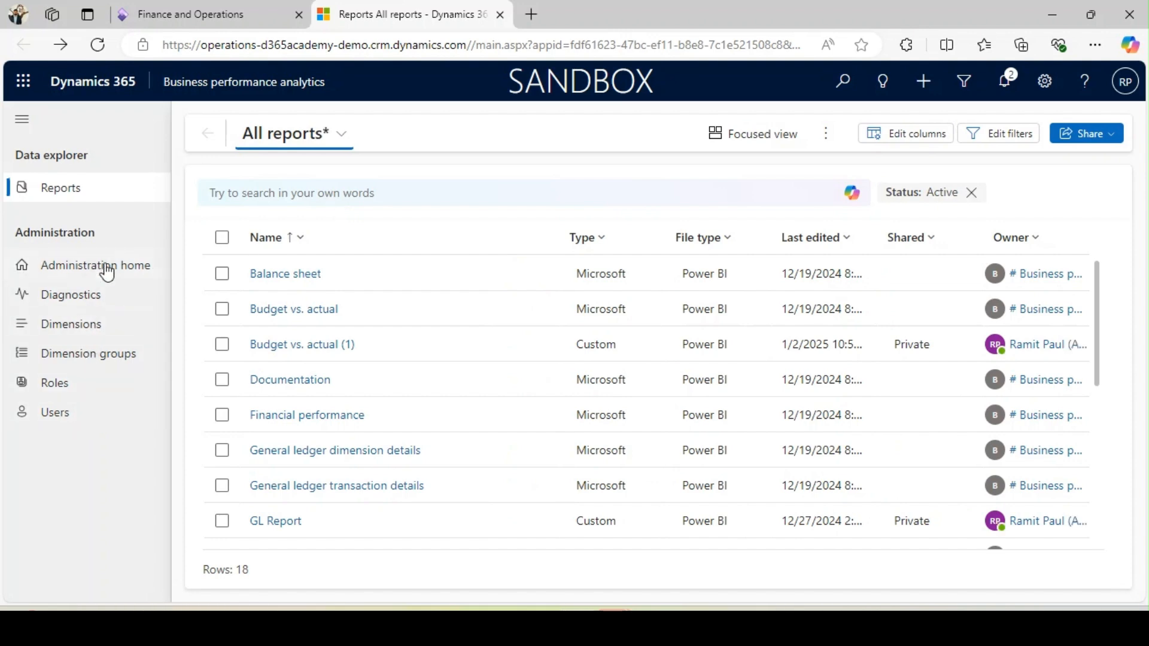
# - Duplicate the Microsoft Balance sheet report from the All reports list
pyautogui.click(277, 192)
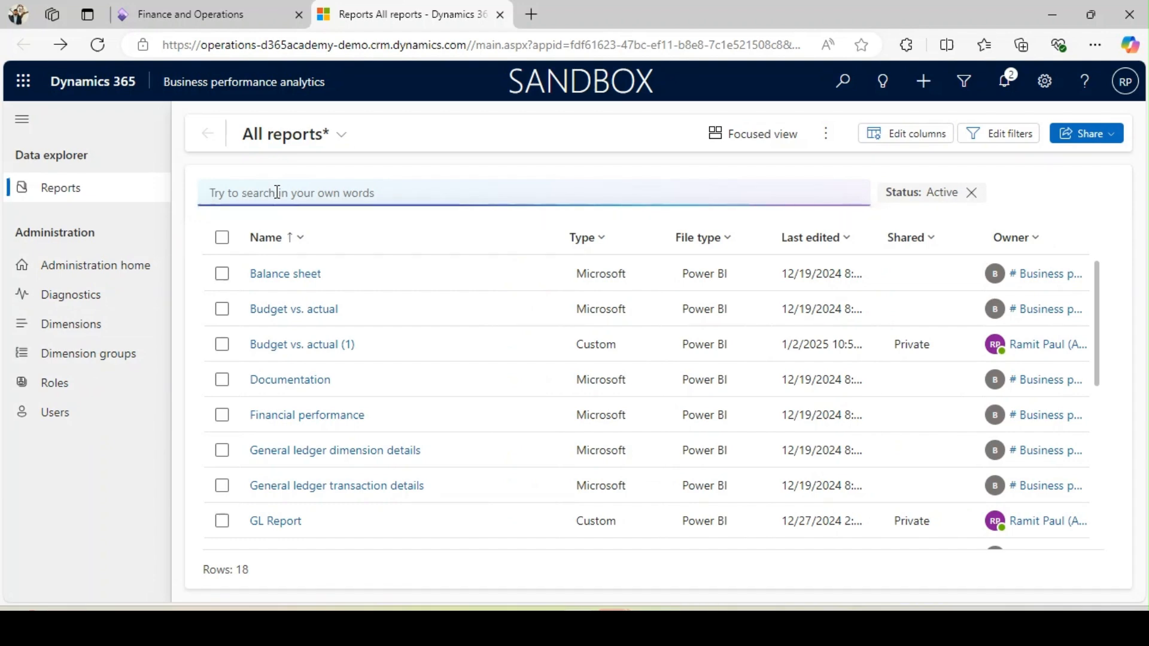
pyautogui.click(222, 274)
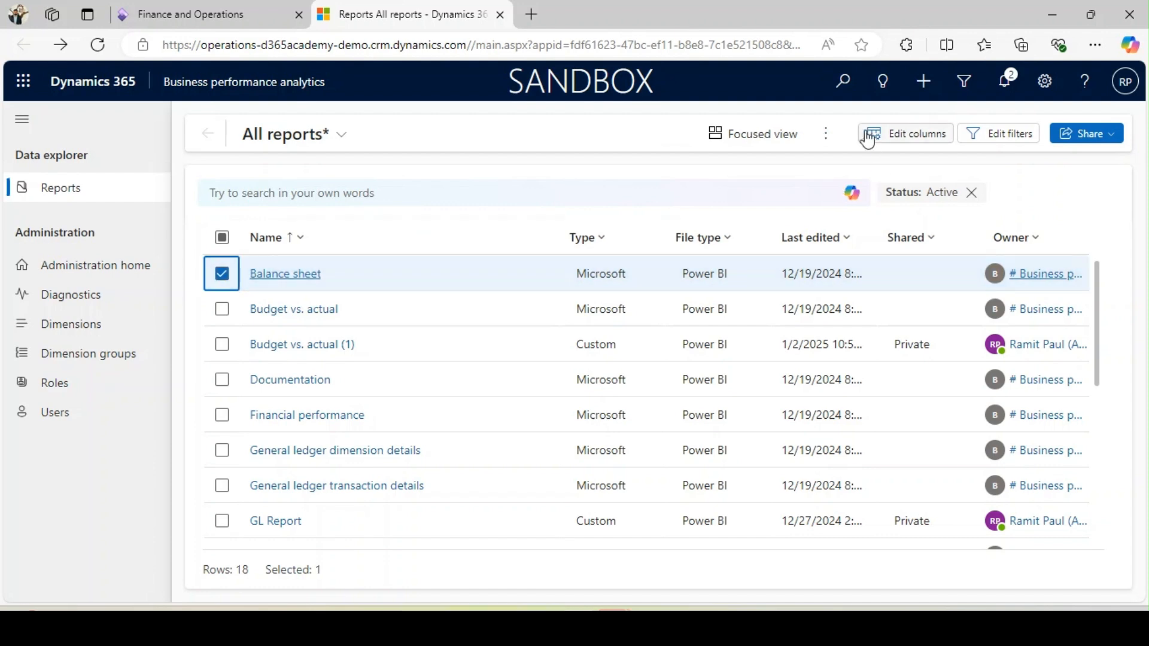
pyautogui.click(829, 135)
pyautogui.click(867, 225)
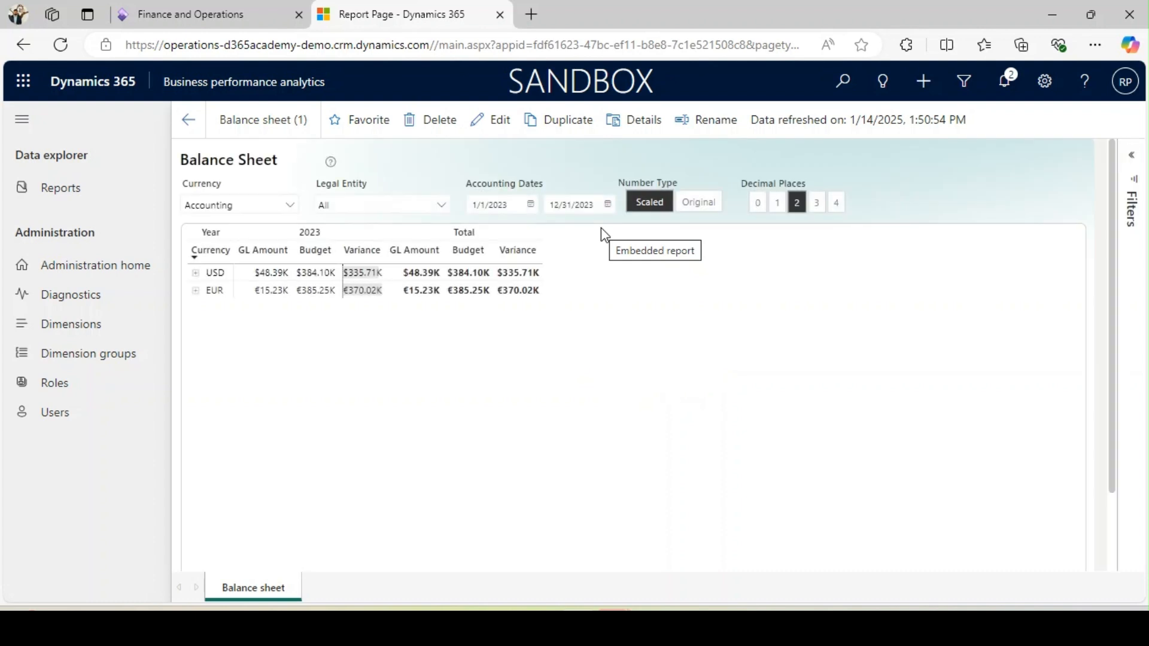
# - Open the duplicated balance sheet in edit mode and return to the reports list without saving changes
pyautogui.click(473, 124)
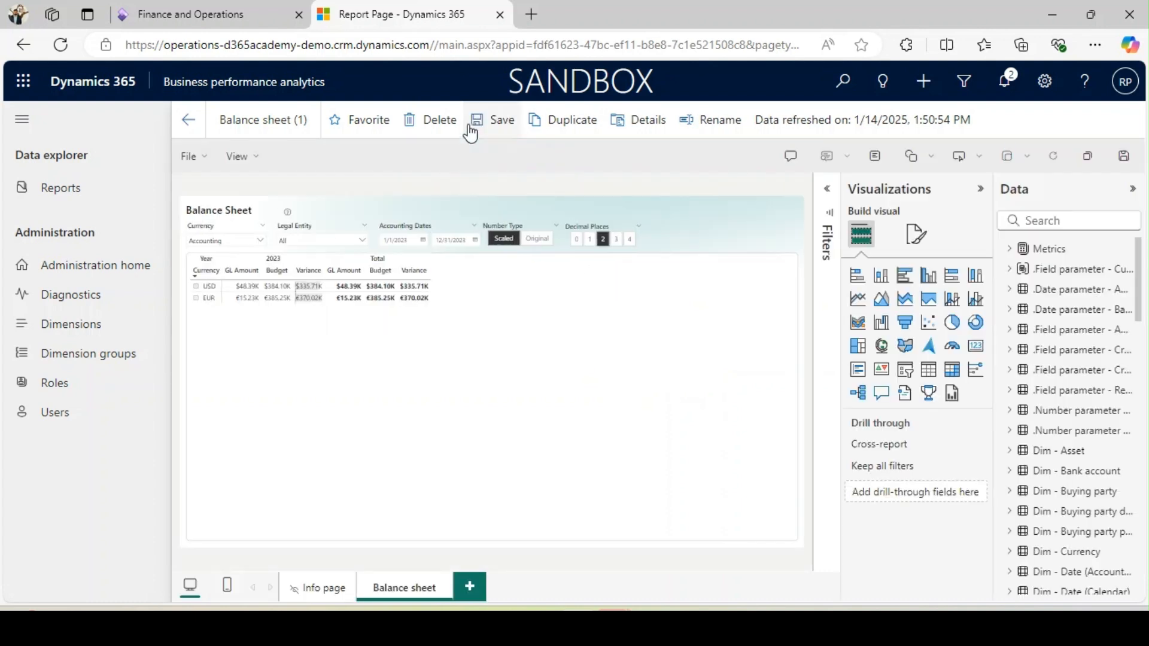
pyautogui.click(190, 122)
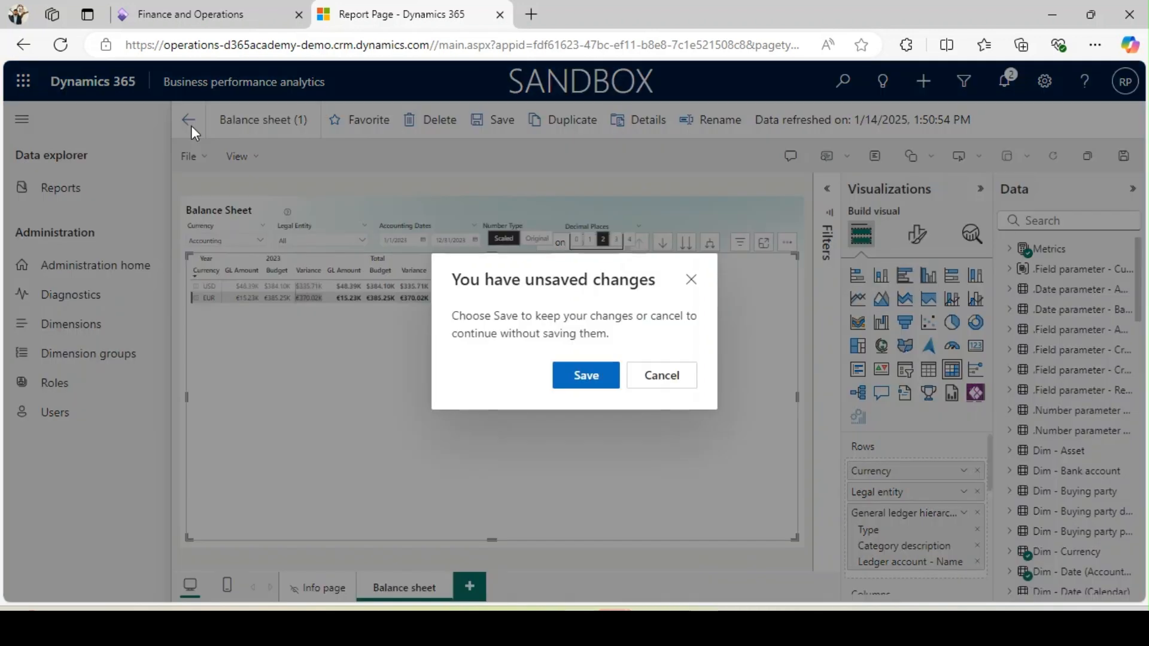
pyautogui.click(647, 377)
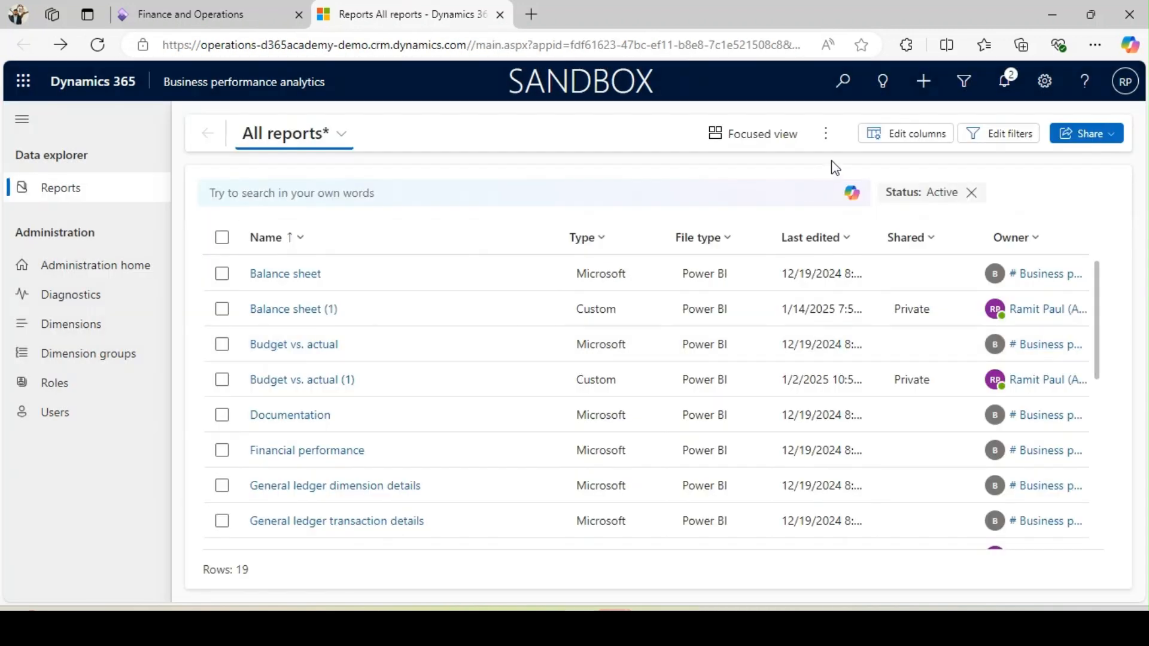
# - Create a new blank Power BI report named "Trial Balance D365 Academy"
pyautogui.click(831, 144)
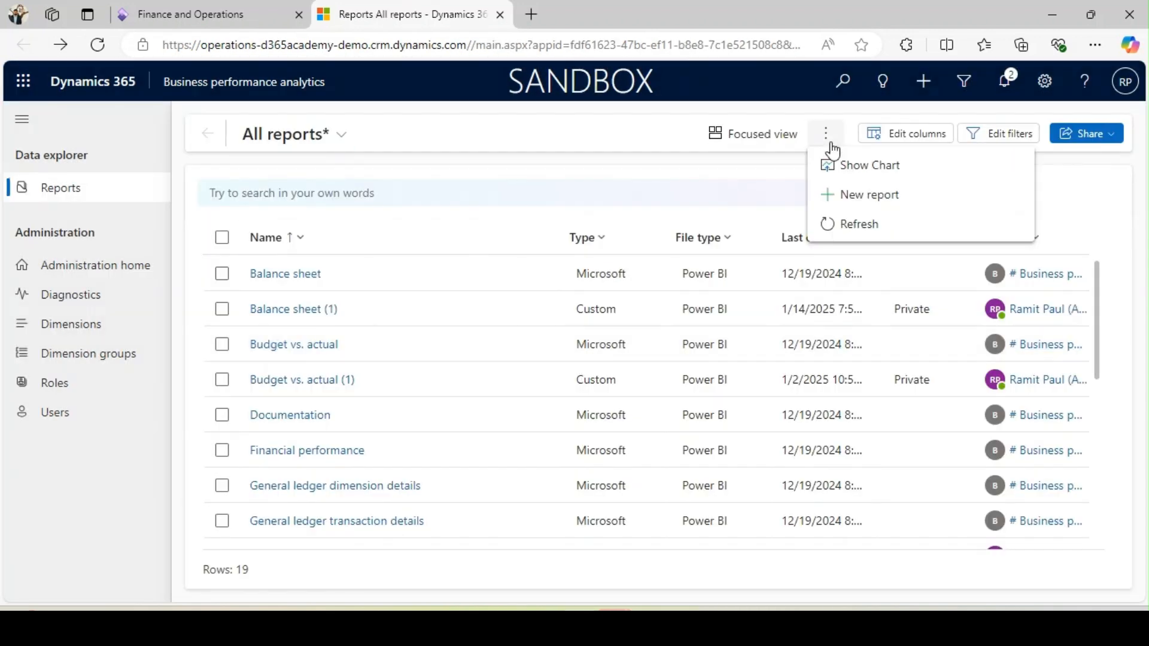
pyautogui.click(862, 195)
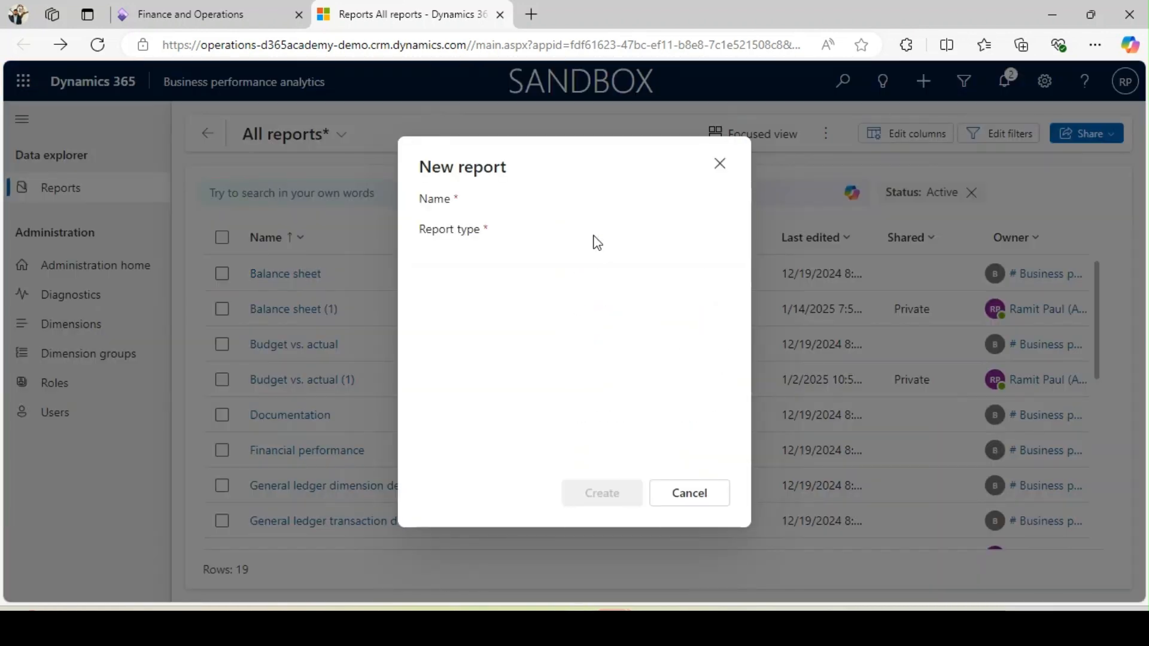
pyautogui.click(536, 239)
pyautogui.write('Trial Bal')
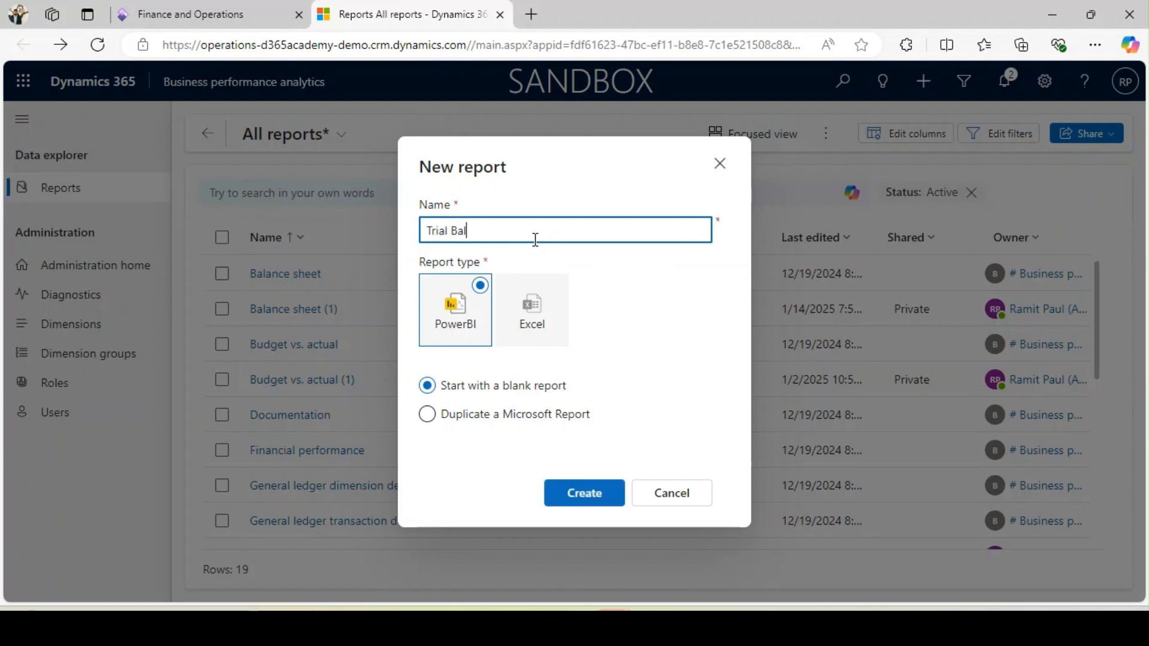
pyautogui.write('ance D365 Academy')
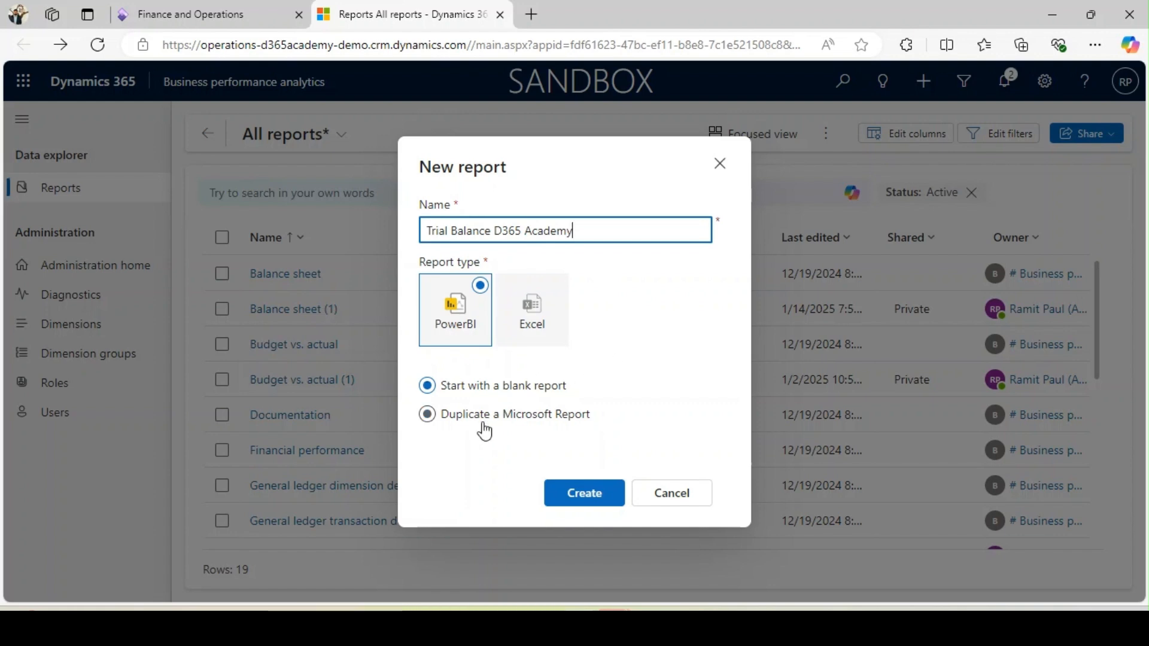
pyautogui.click(604, 489)
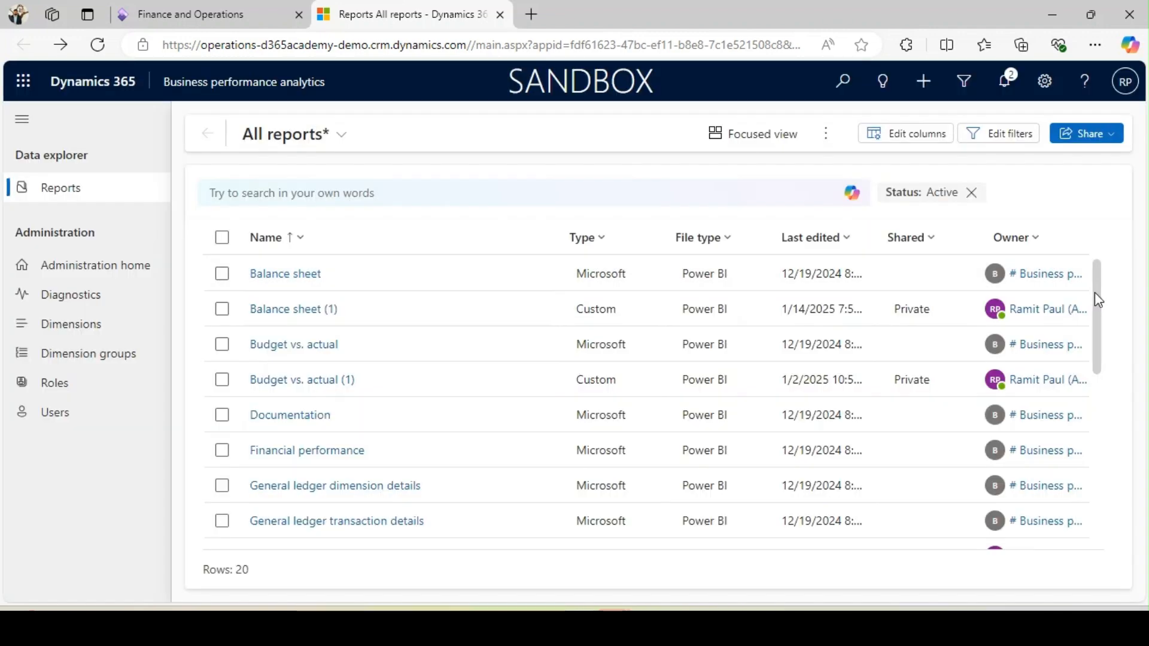
# - Open the Trial Balance D365 Academy report in edit mode and widen the list of data tables
pyautogui.moveTo(1099, 301); pyautogui.dragTo(1058, 489)
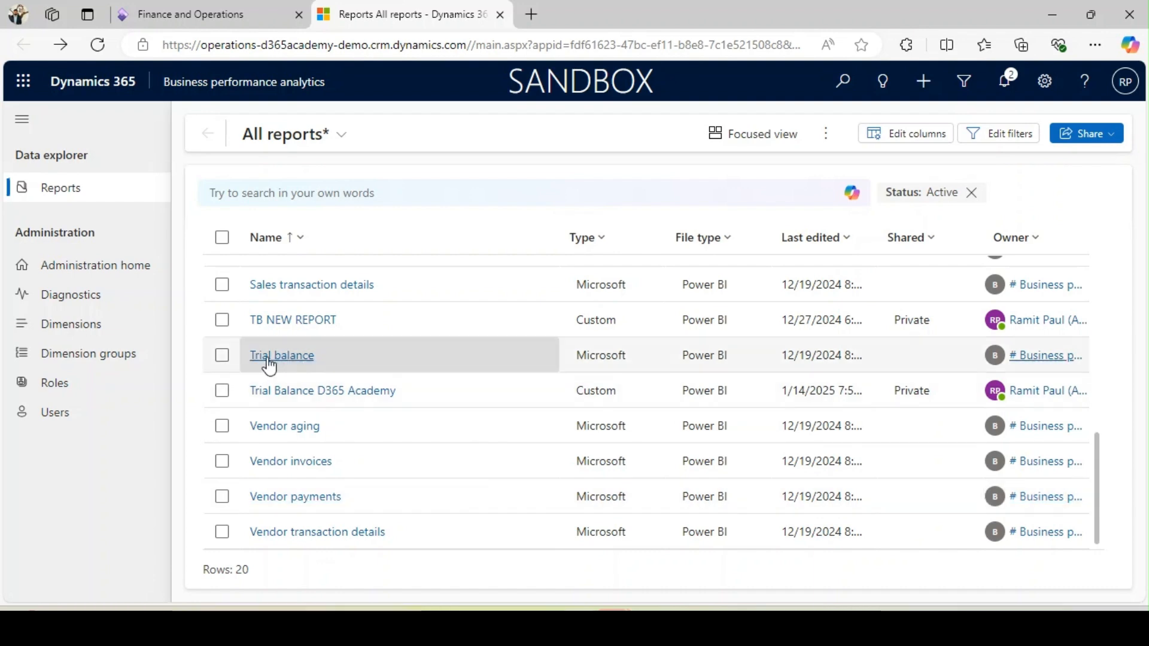
pyautogui.click(270, 394)
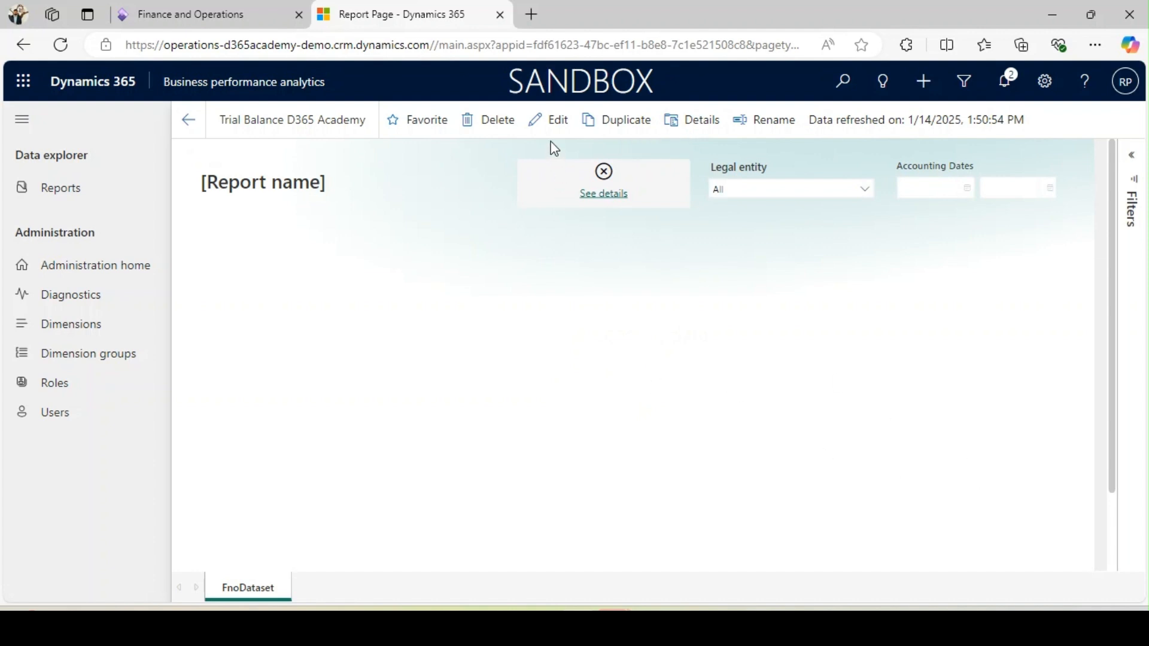
pyautogui.click(547, 122)
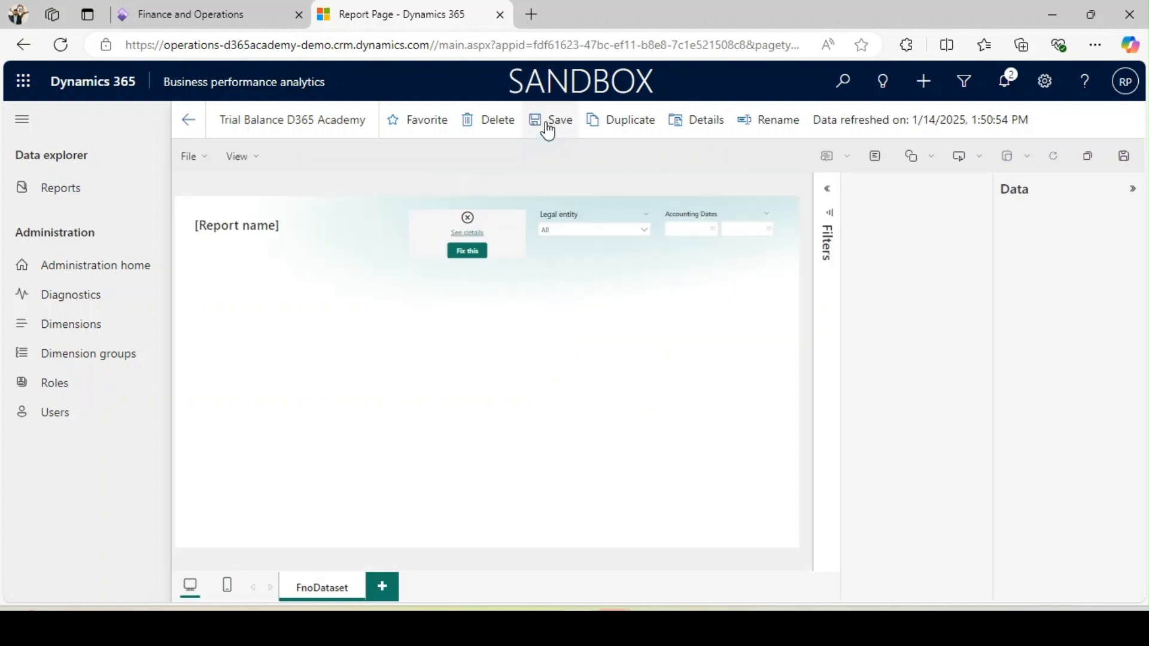
pyautogui.click(241, 235)
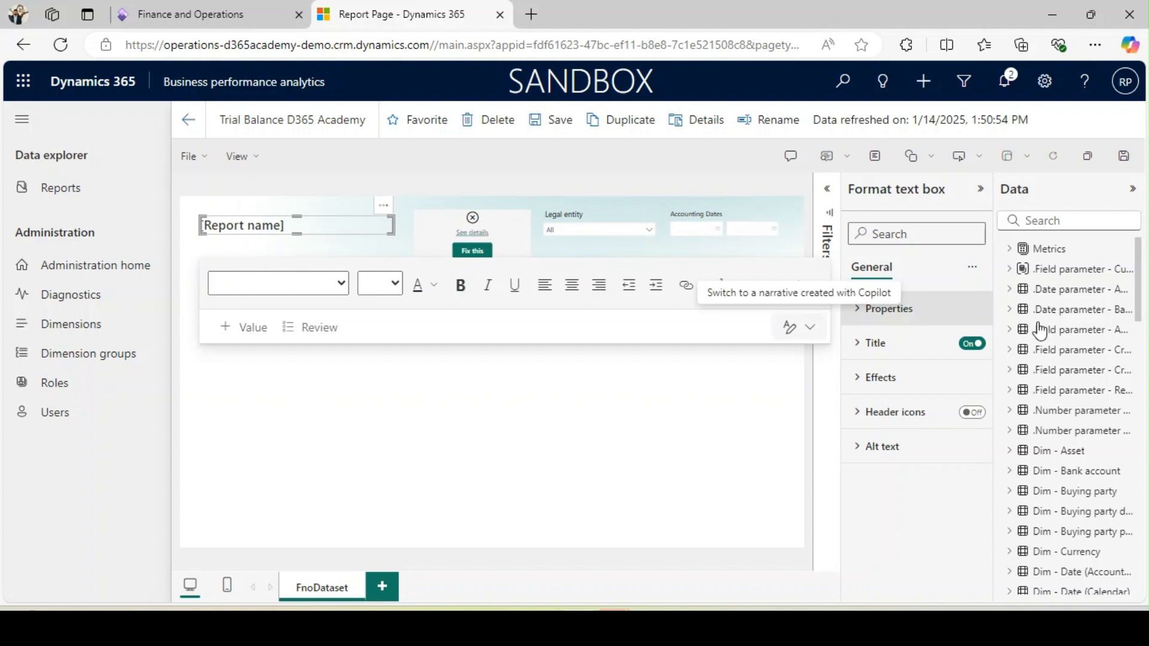
pyautogui.moveTo(993, 293); pyautogui.dragTo(910, 296)
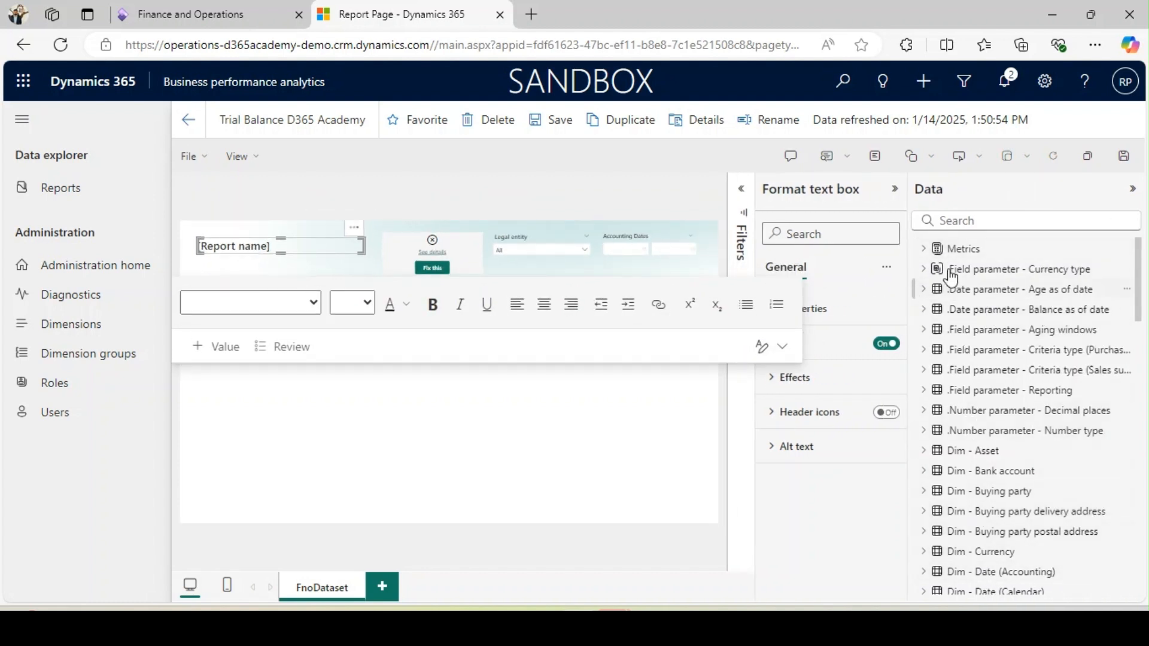
# - Examine the Metrics folders and the field parameter, dimension and fact tables available to the report
pyautogui.moveTo(938, 254)
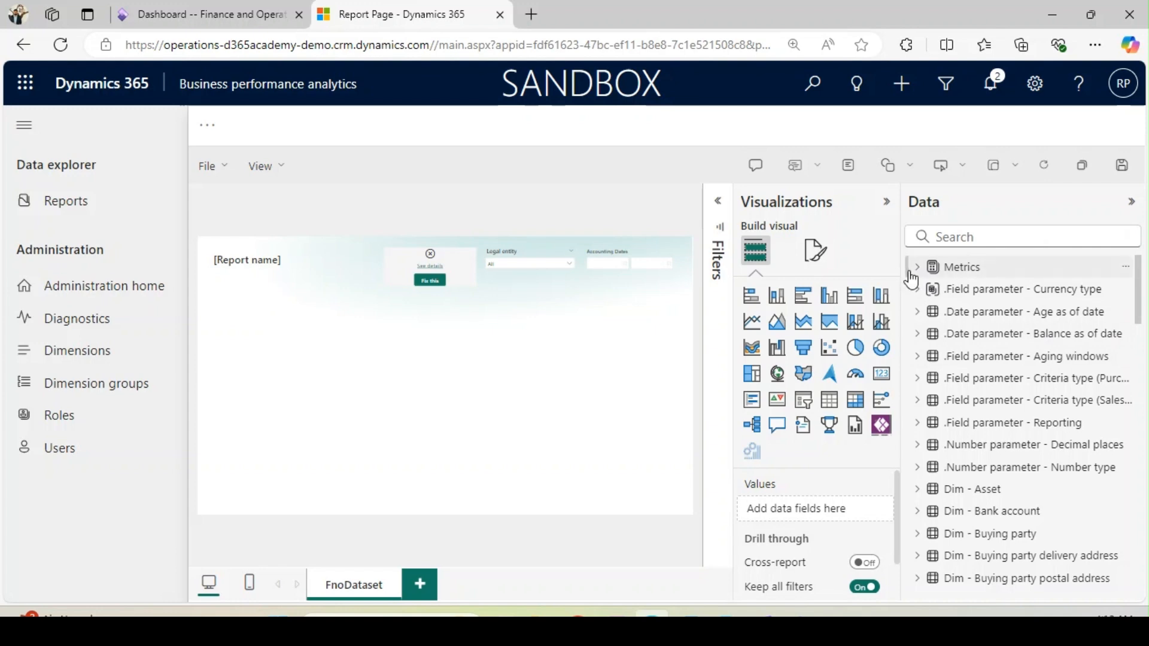
pyautogui.moveTo(911, 279)
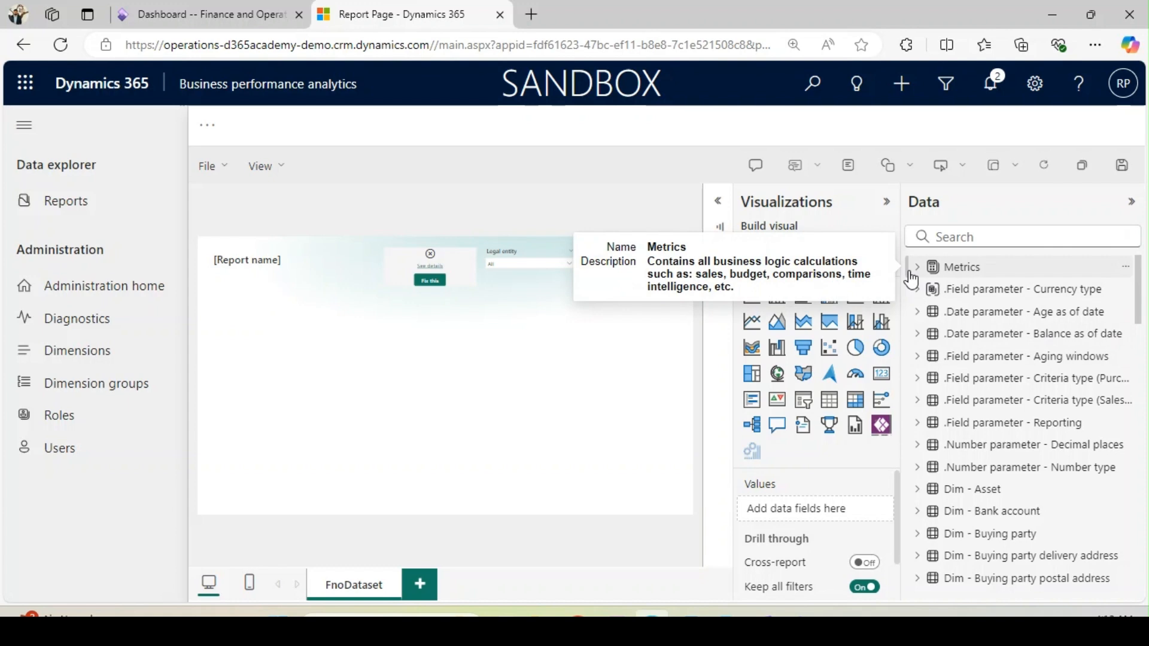
pyautogui.click(910, 274)
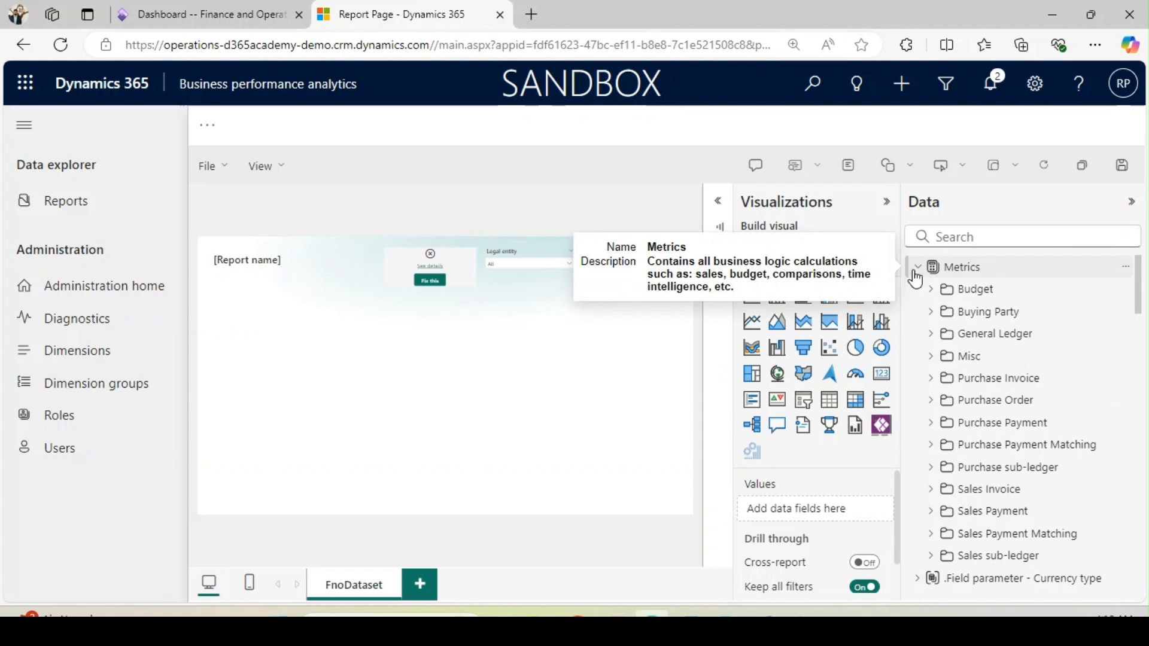
pyautogui.click(917, 267)
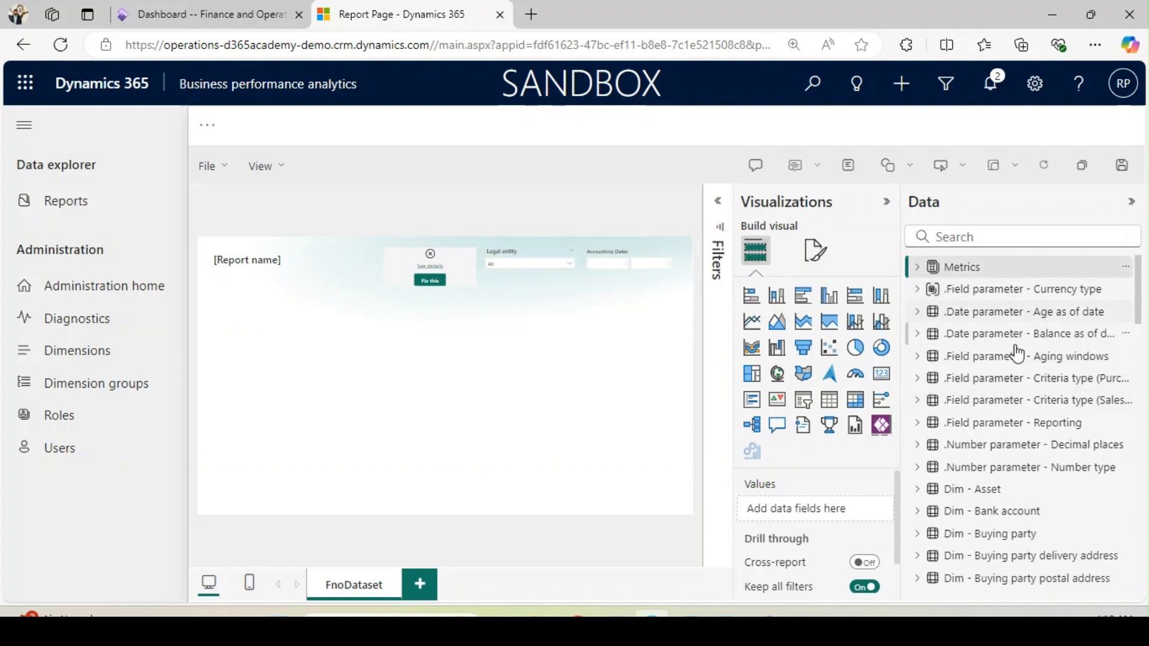
pyautogui.moveTo(1016, 326)
pyautogui.moveTo(1138, 316); pyautogui.dragTo(1138, 361)
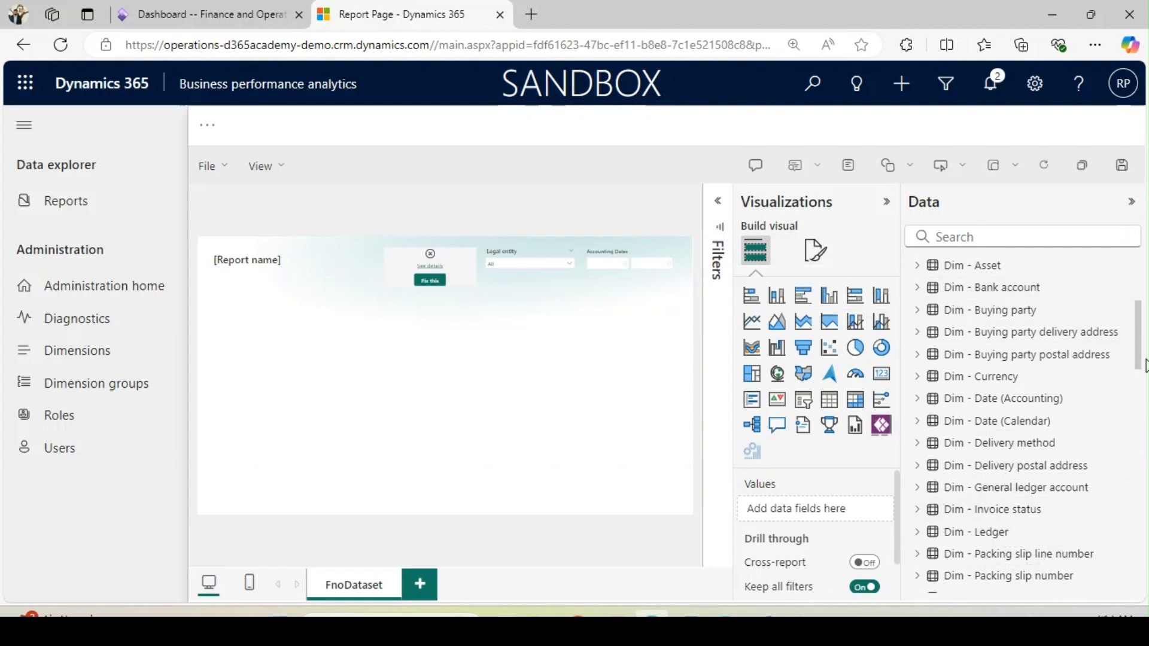
pyautogui.moveTo(1139, 360); pyautogui.dragTo(1135, 532)
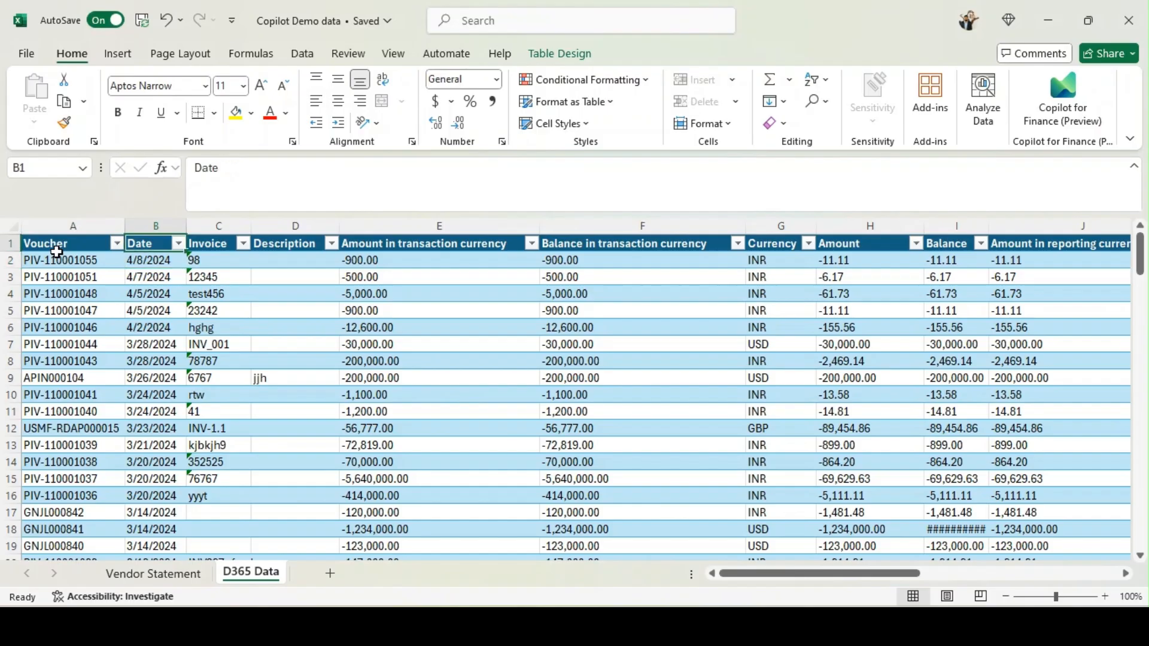
# - In the Copilot Demo data workbook in Excel, go through the D365 Data column headers from Voucher to Balance
pyautogui.click(58, 248)
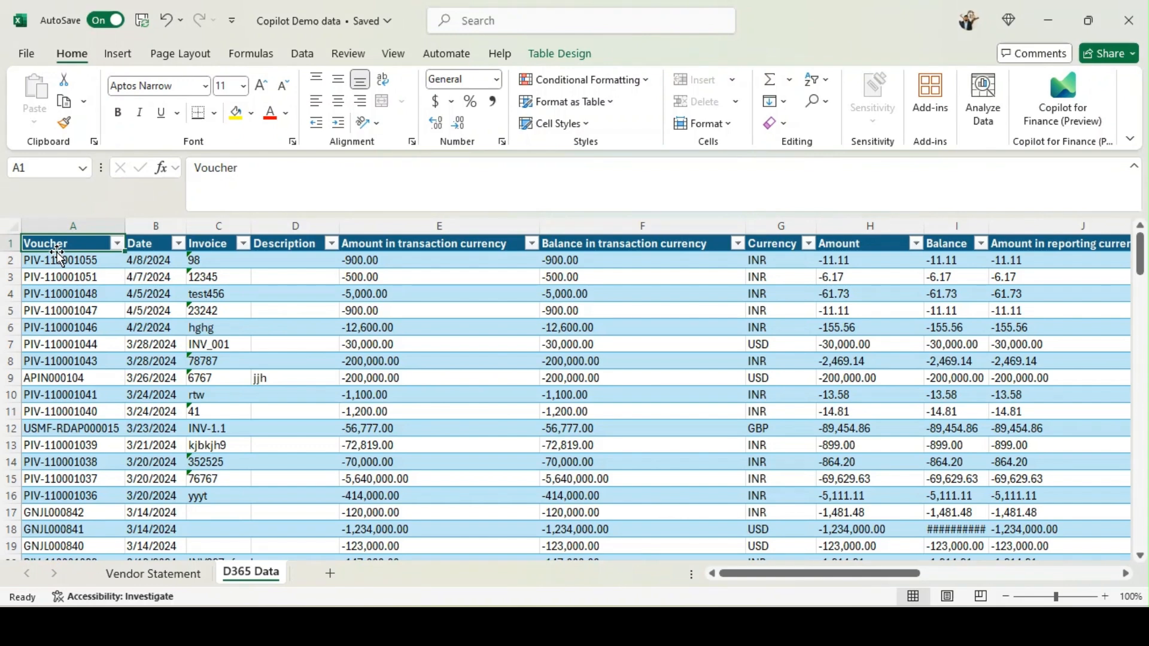
pyautogui.press('Right')
pyautogui.press('Right')
pyautogui.press('Left')
pyautogui.press('Left')
pyautogui.press('Right')
pyautogui.press('Right')
pyautogui.press('Right')
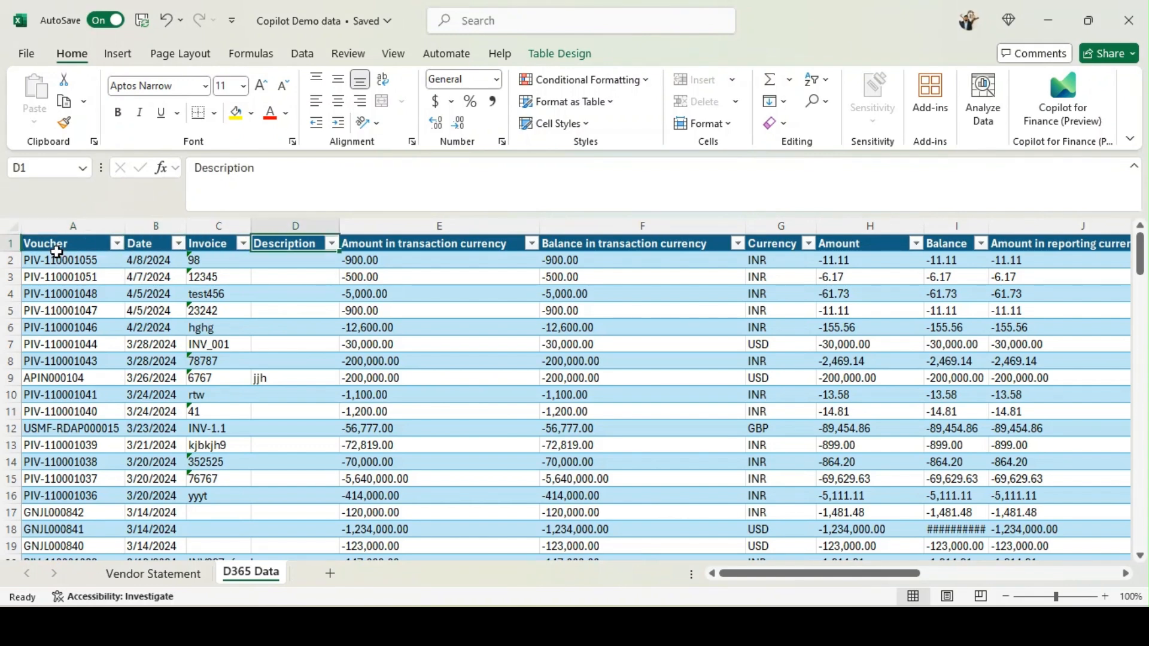
pyautogui.press('Right')
pyautogui.press('Right')
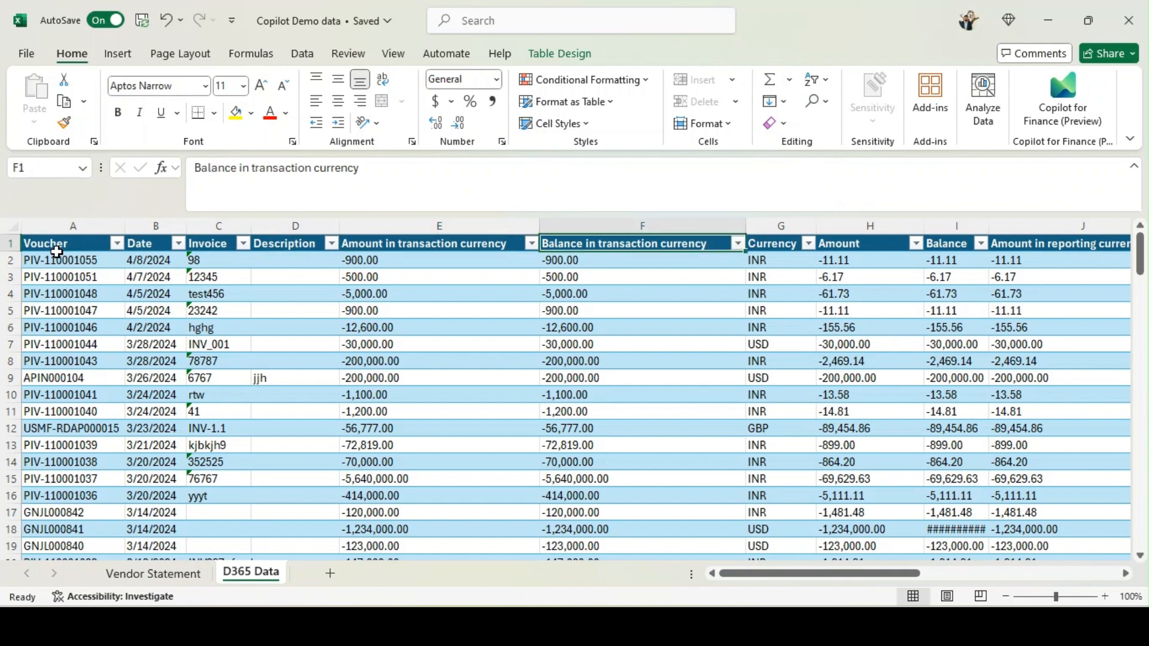
pyautogui.press('Right')
pyautogui.press('Right')
pyautogui.press('Right')
pyautogui.press('Right')
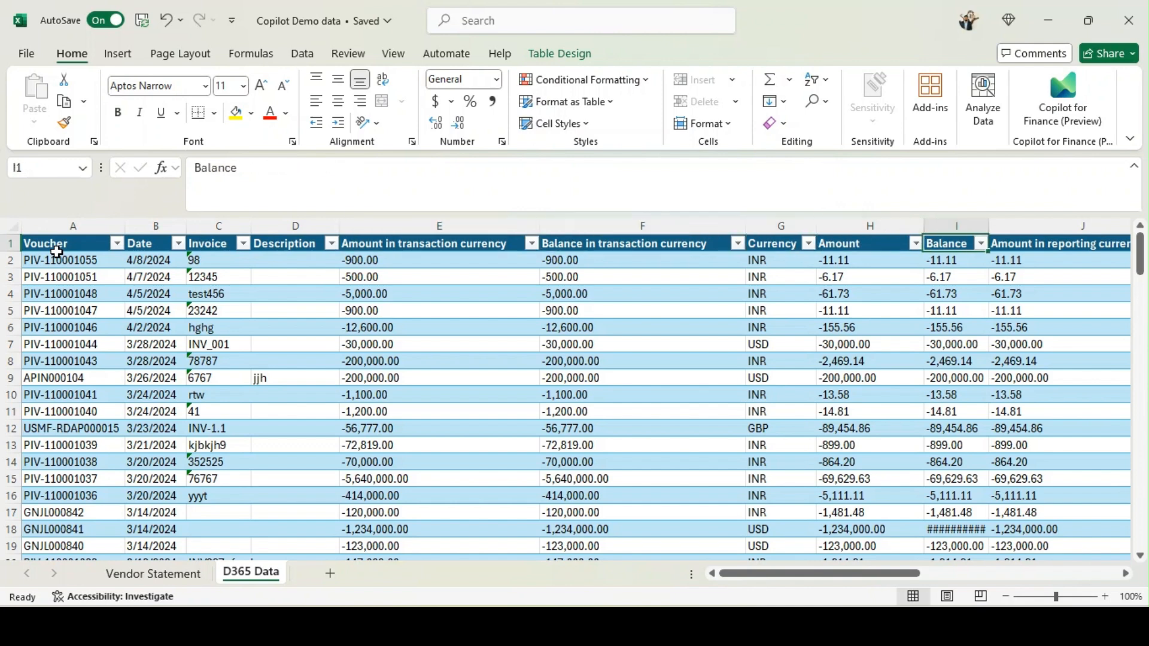
pyautogui.press('Left')
pyautogui.press('Left')
pyautogui.press('Left')
pyautogui.press('Left')
pyautogui.press('Left')
pyautogui.press('Left')
pyautogui.press('Left')
pyautogui.press('Left')
pyautogui.press('Left')
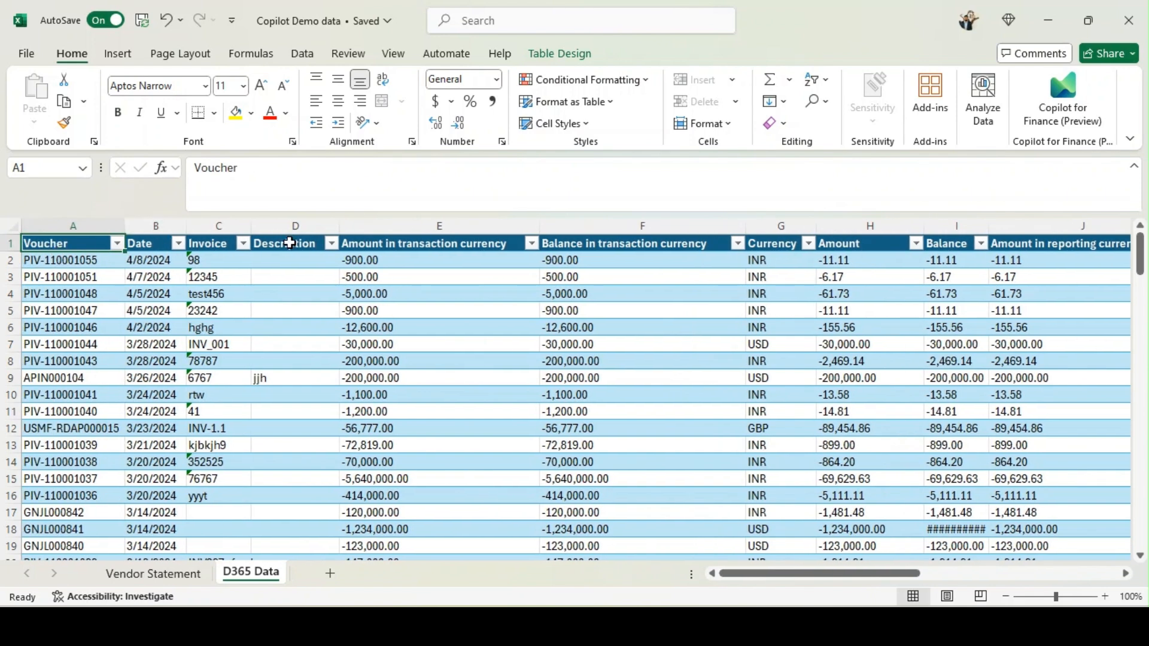
# - Compare the Invoice column with the transaction currency, Amount and reporting currency columns in the D365 Data sheet
pyautogui.click(239, 276)
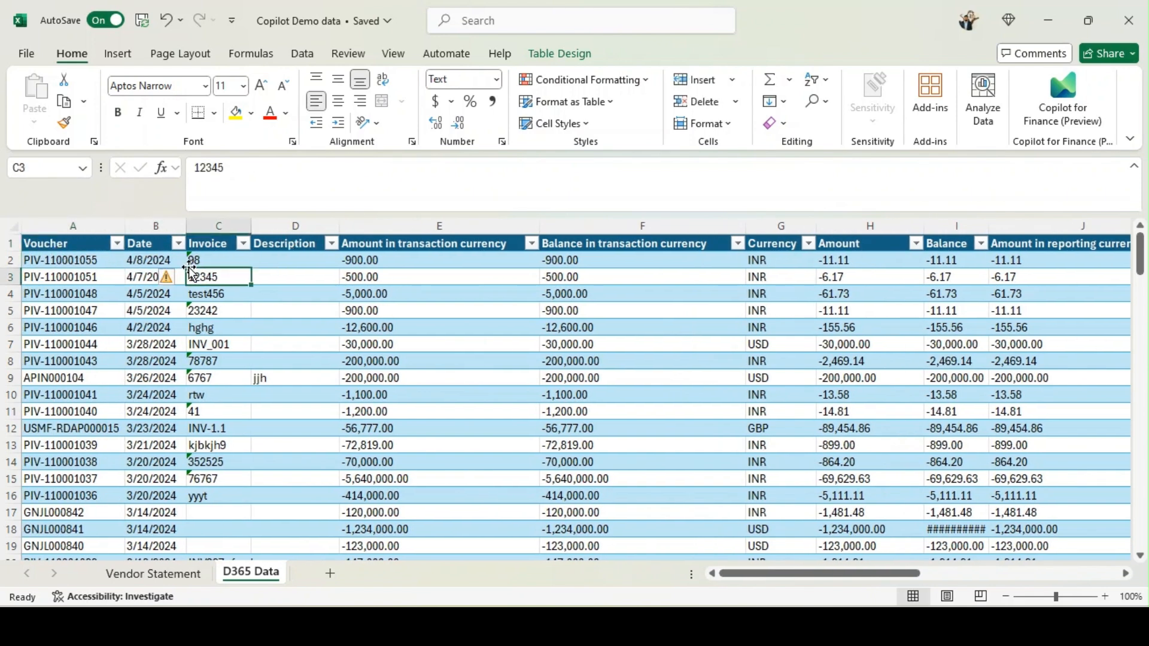
pyautogui.click(381, 243)
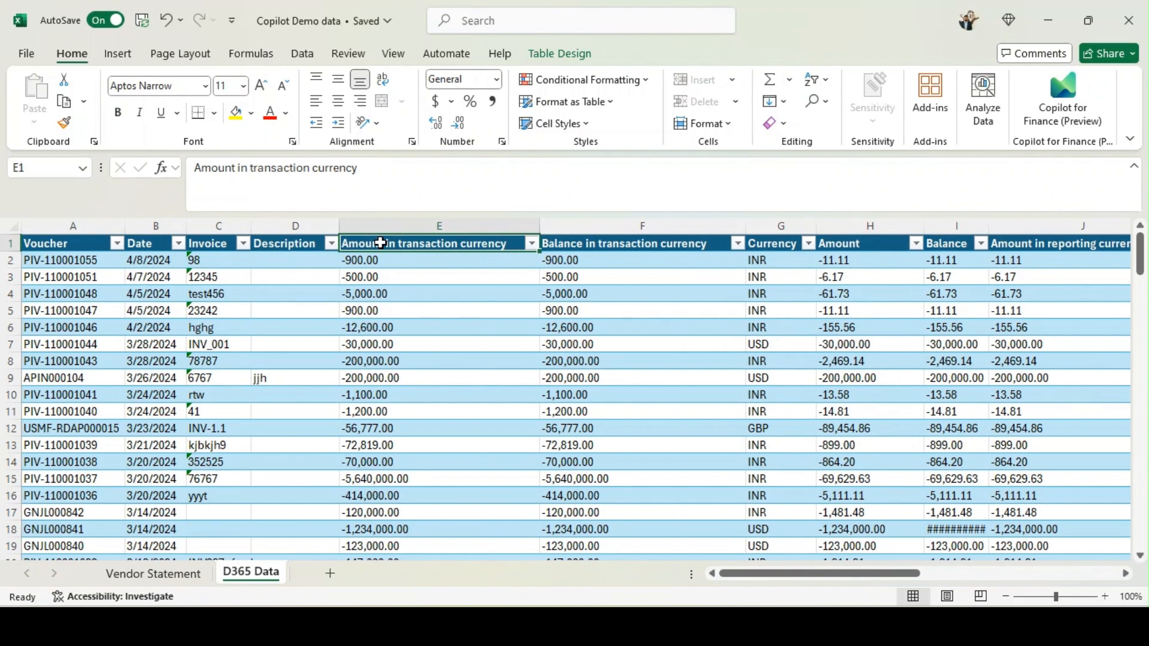
pyautogui.click(615, 248)
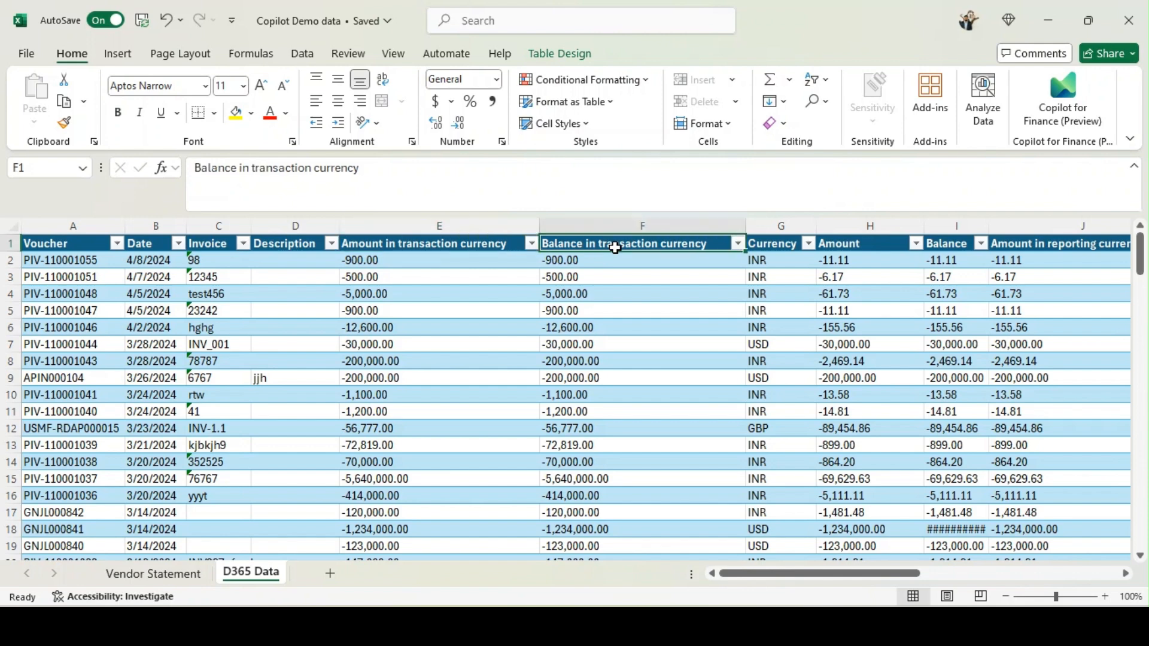
pyautogui.click(508, 244)
pyautogui.click(583, 243)
pyautogui.click(860, 246)
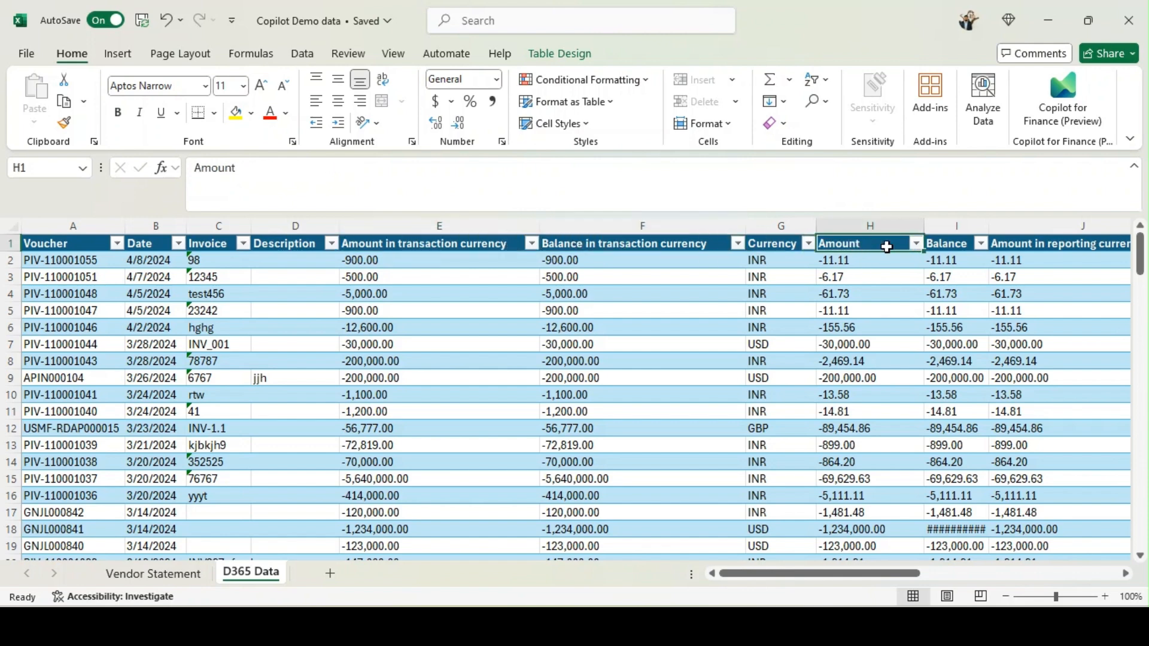
pyautogui.click(1041, 246)
pyautogui.click(441, 282)
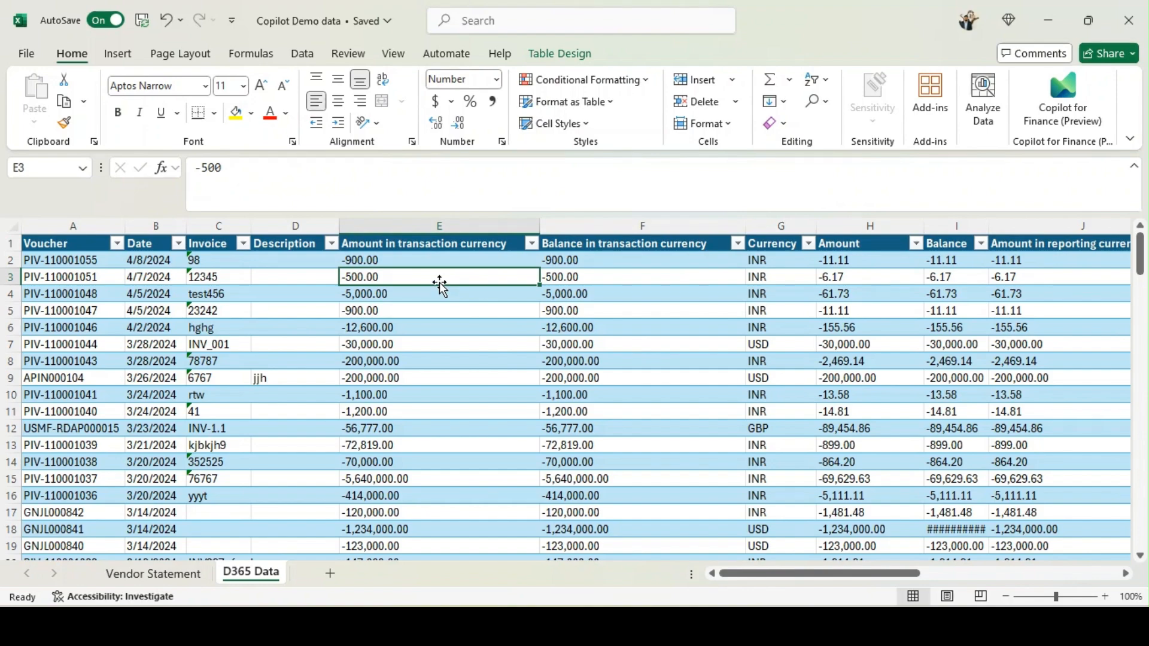
# - Switch back to the report in Business performance analytics and review its dimension, fact and info tables
pyautogui.click(621, 625)
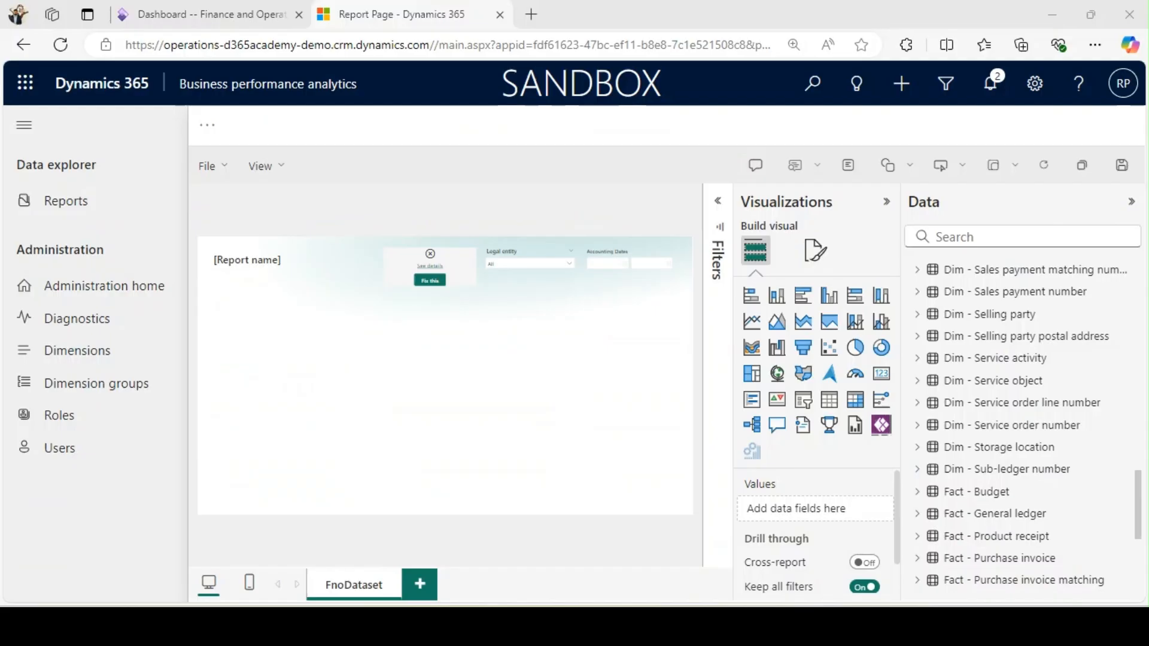
pyautogui.moveTo(1137, 486); pyautogui.dragTo(1138, 269)
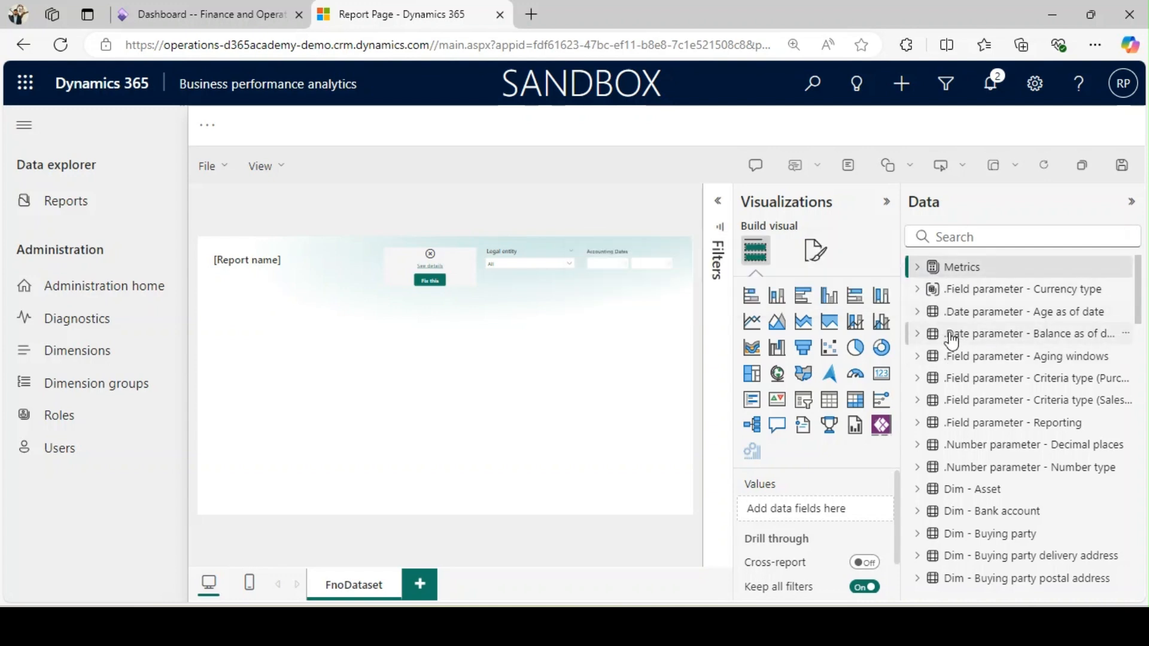
pyautogui.moveTo(1137, 305); pyautogui.dragTo(1137, 356)
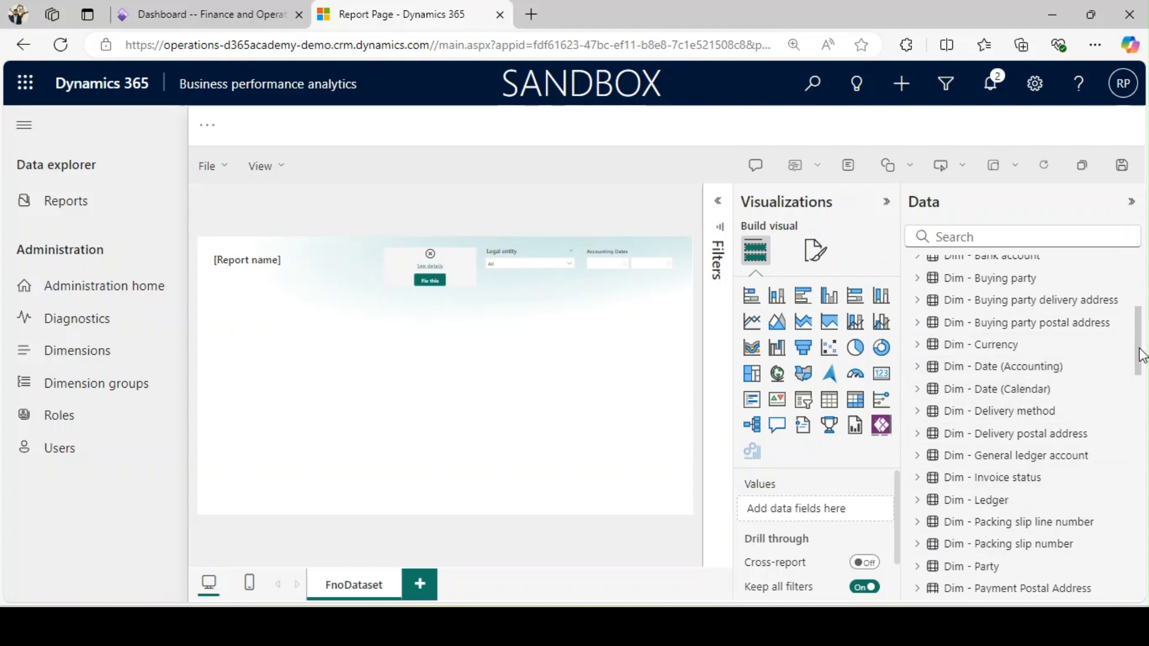
pyautogui.scroll(-10, 1079, 527)
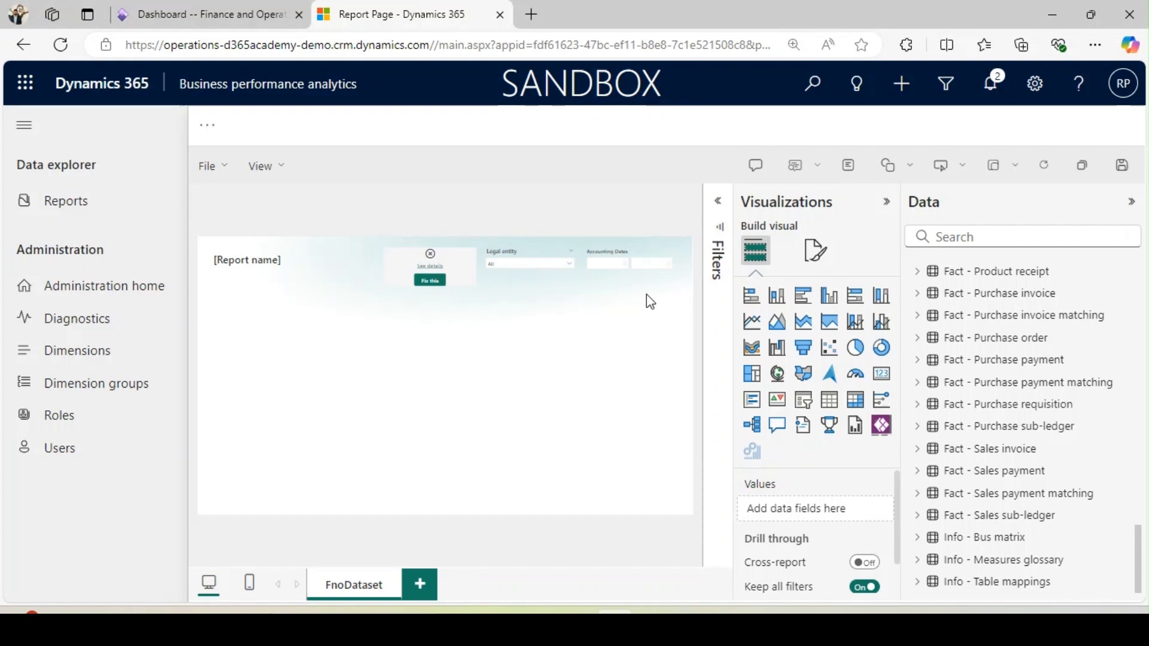
# - Delete the Legal entity slicer, the Accounting Dates slicer, the broken visual and the report name text box from the page
pyautogui.click(280, 261)
pyautogui.click(393, 259)
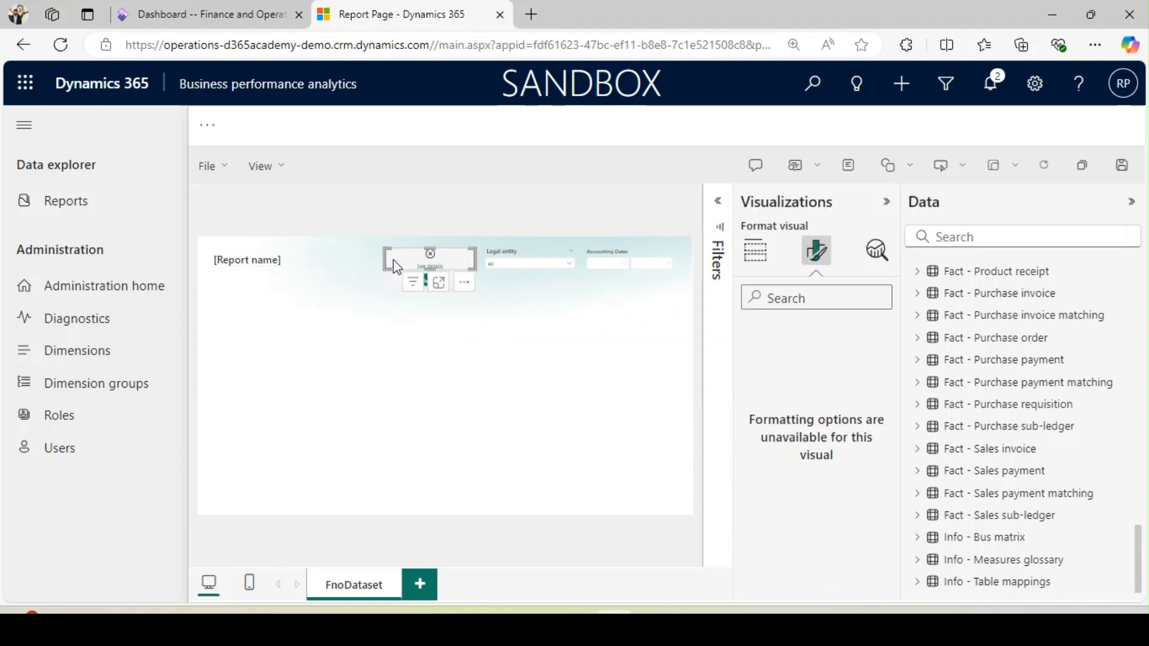
pyautogui.click(507, 256)
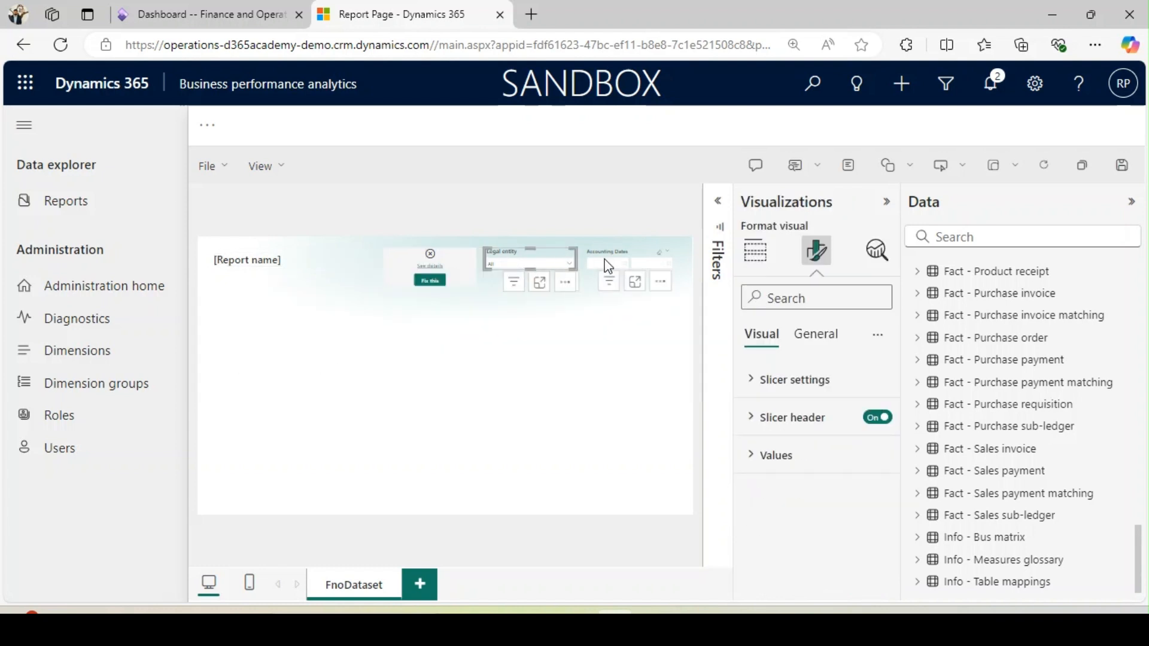
pyautogui.press('Delete')
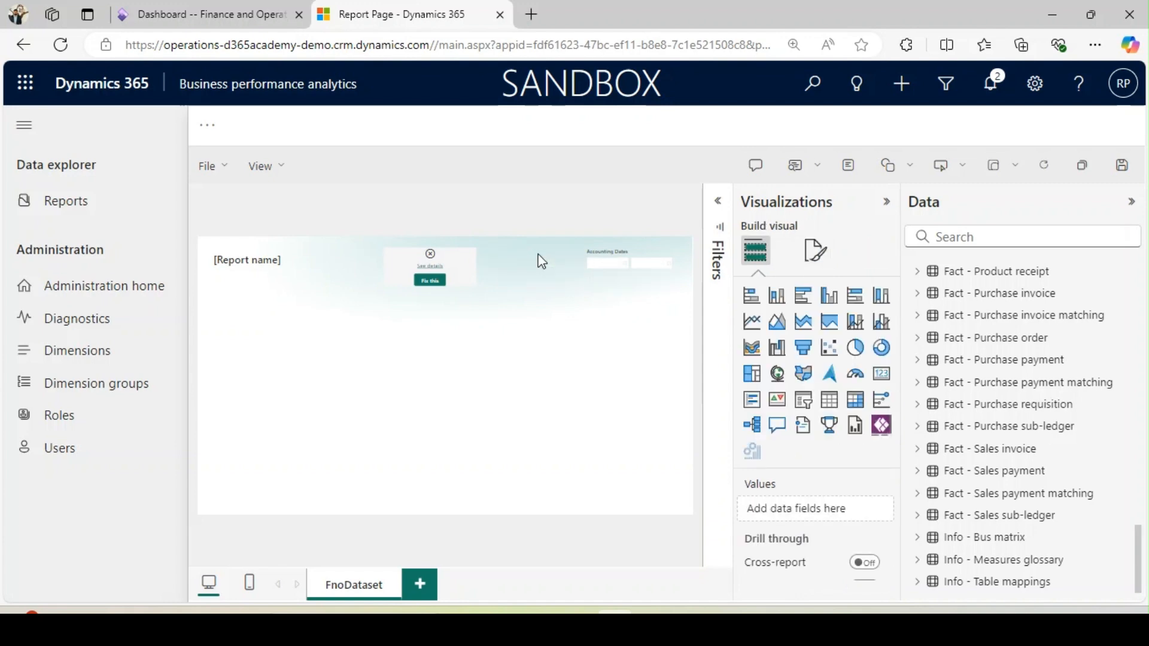
pyautogui.click(587, 258)
pyautogui.press('Delete')
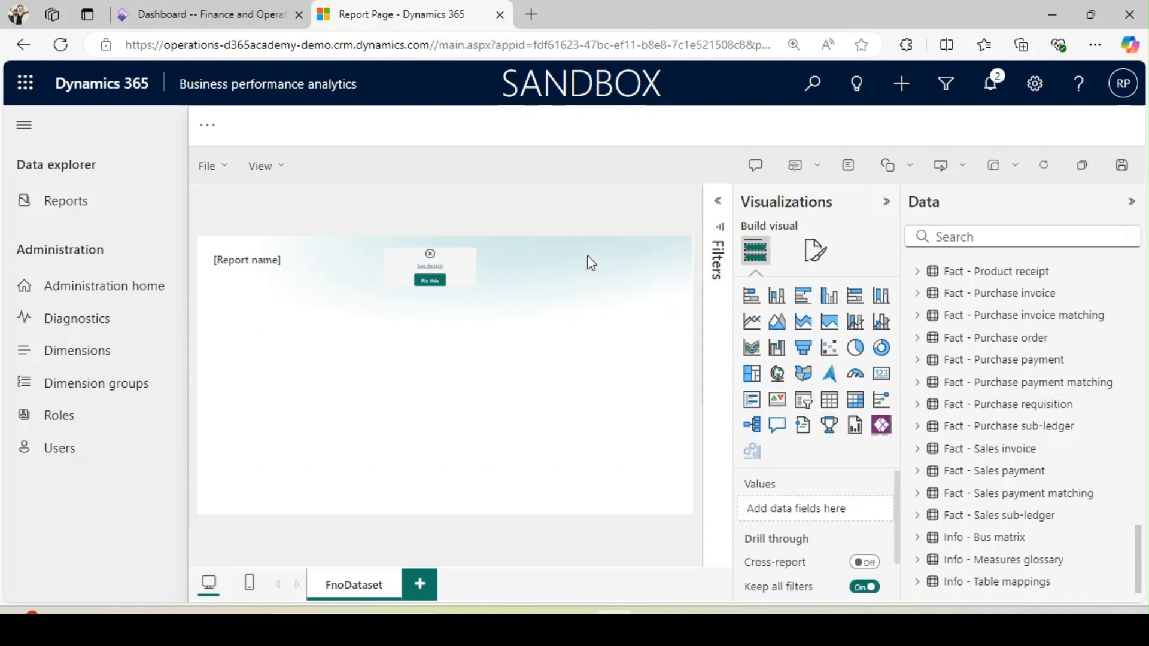
pyautogui.click(475, 262)
pyautogui.press('Delete')
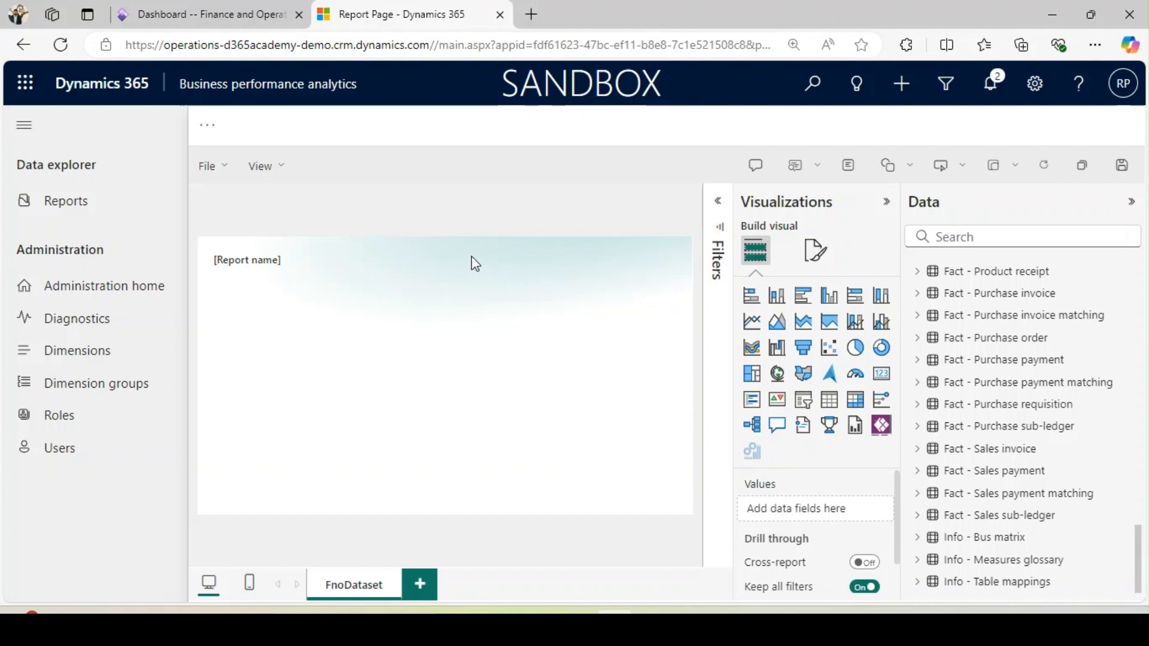
pyautogui.click(287, 254)
pyautogui.press('Delete')
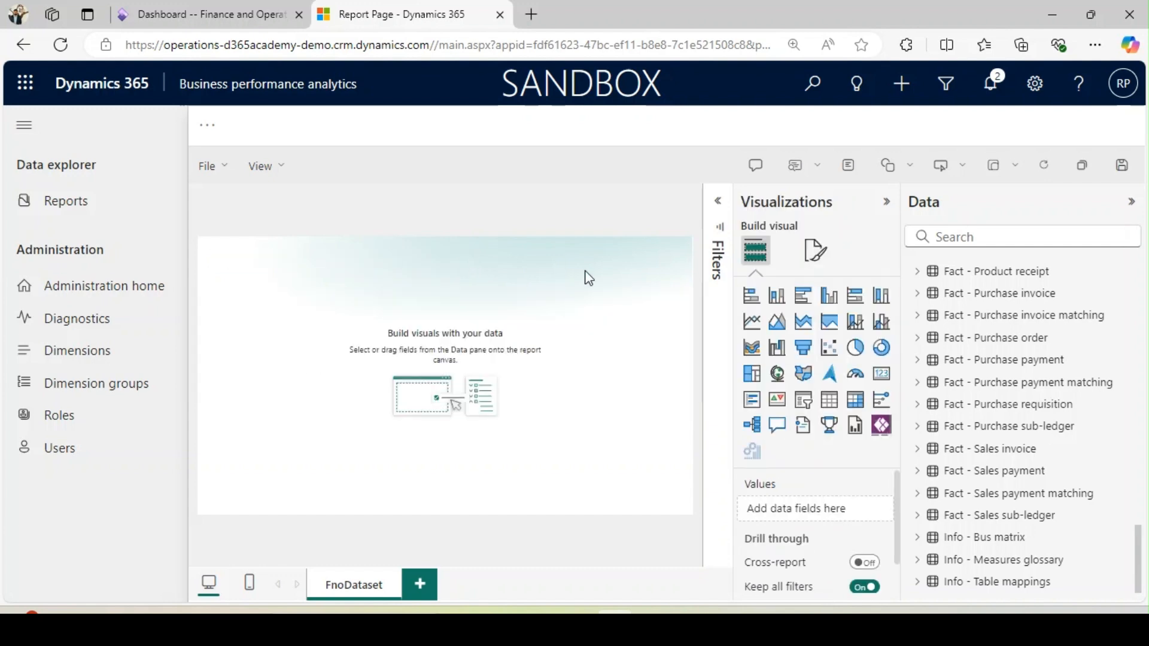
# - Add an empty slicer to the report page and reduce its height to about a third
pyautogui.click(805, 404)
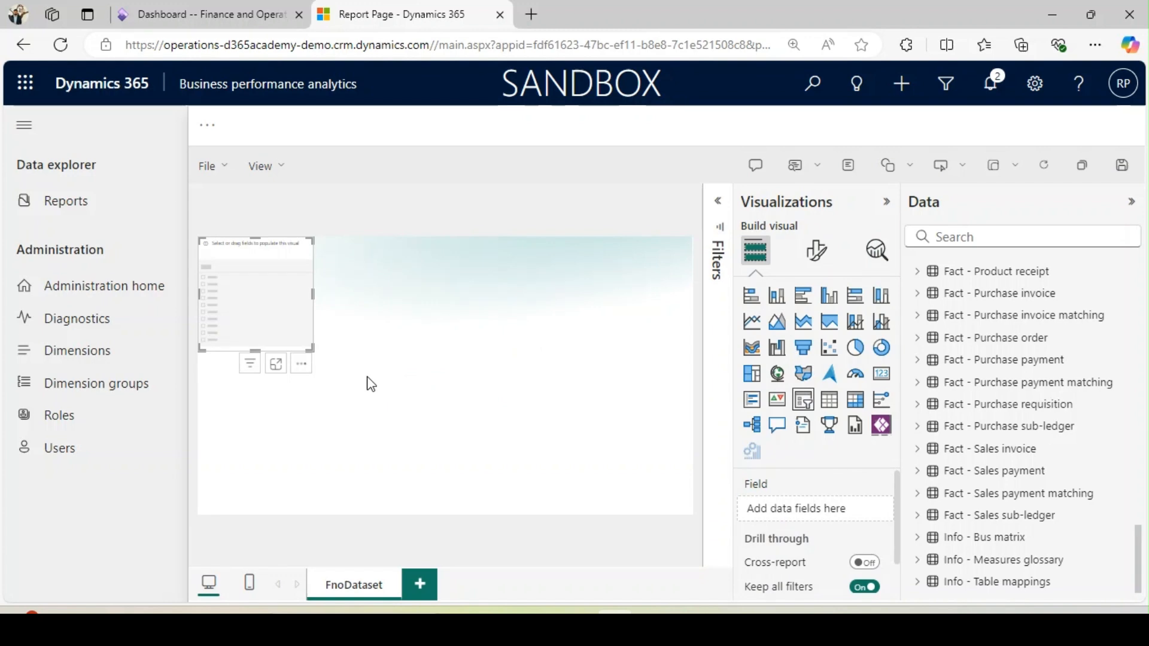
pyautogui.moveTo(256, 347); pyautogui.dragTo(260, 278)
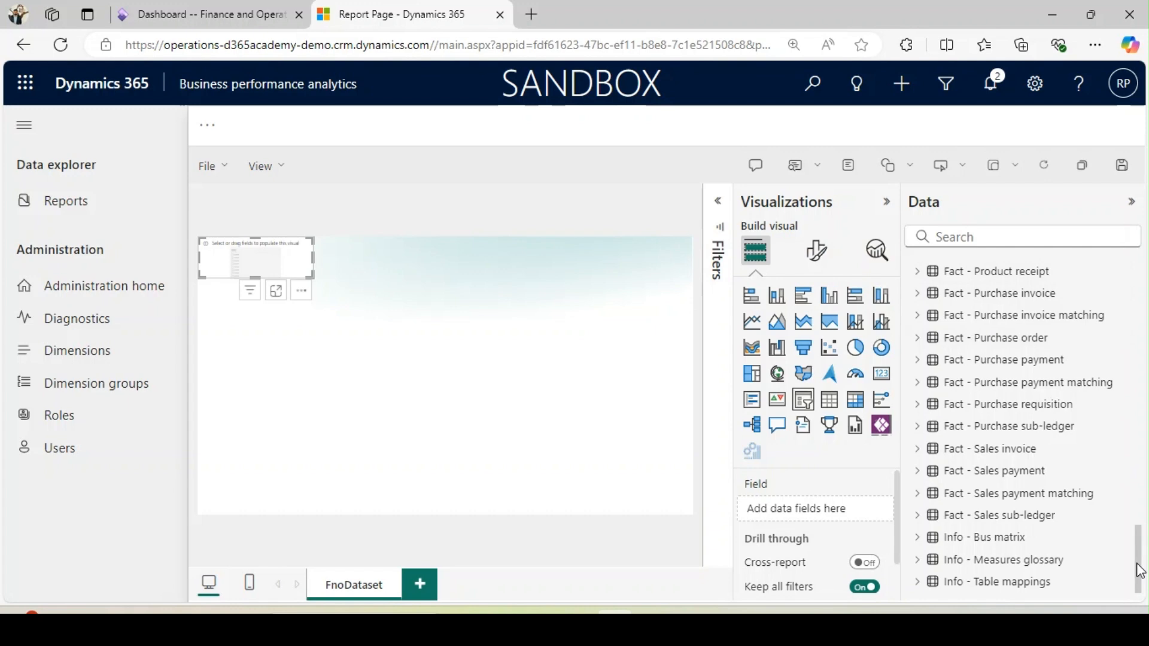
# - Populate the empty slicer with the Legal entity field from the Dim - Ledger table
pyautogui.moveTo(1139, 565); pyautogui.dragTo(1131, 236)
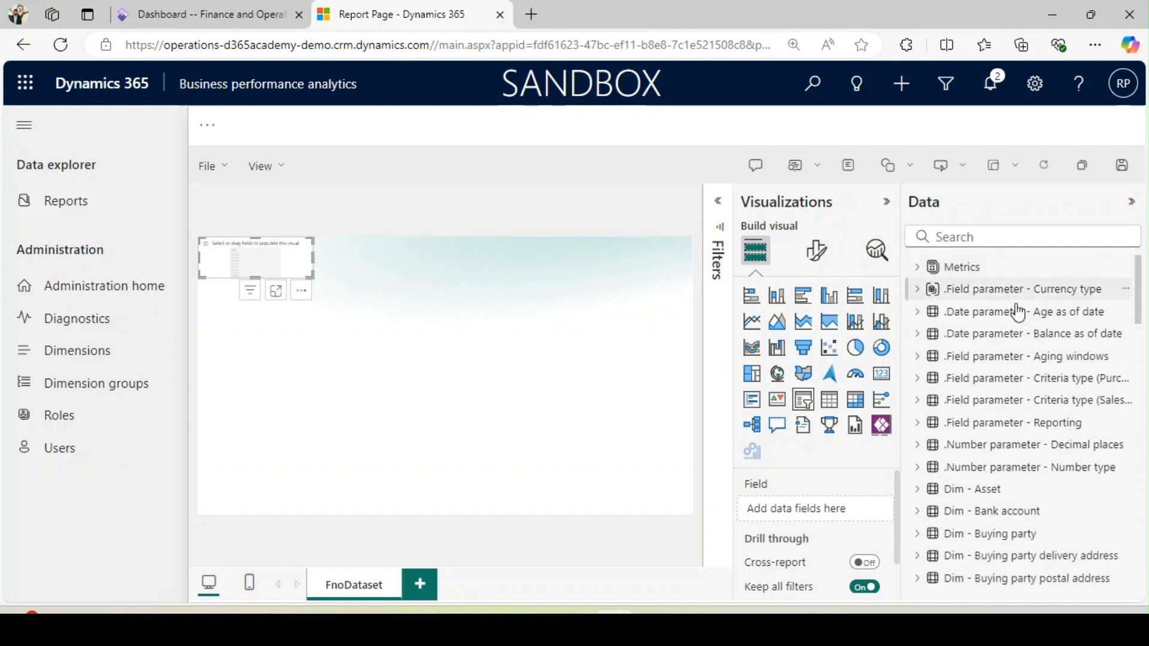
pyautogui.moveTo(1139, 309); pyautogui.dragTo(1139, 402)
pyautogui.click(917, 306)
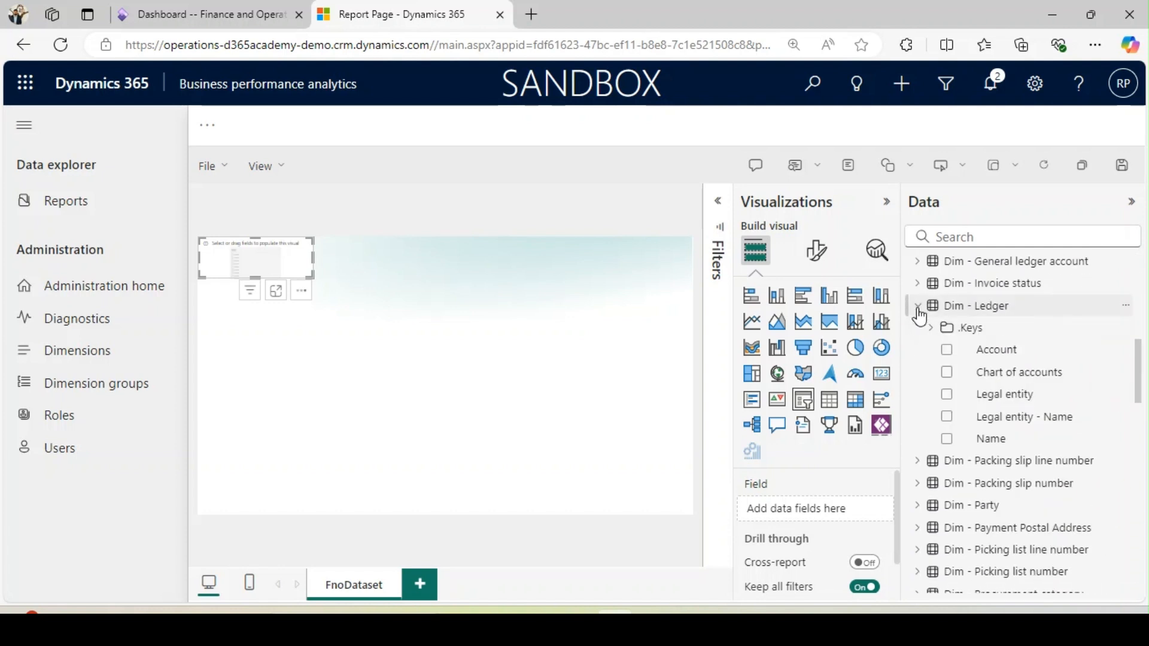
pyautogui.click(948, 396)
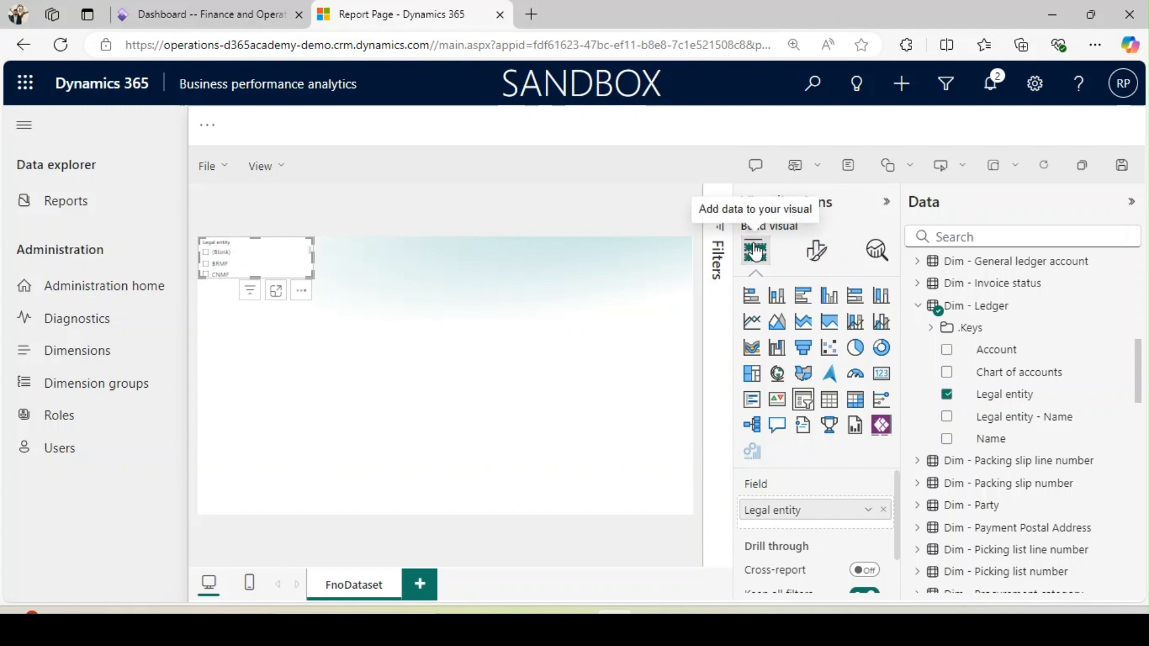
# - Set the Legal entity slicer's style to Dropdown and check its list of entities on the page
pyautogui.click(812, 265)
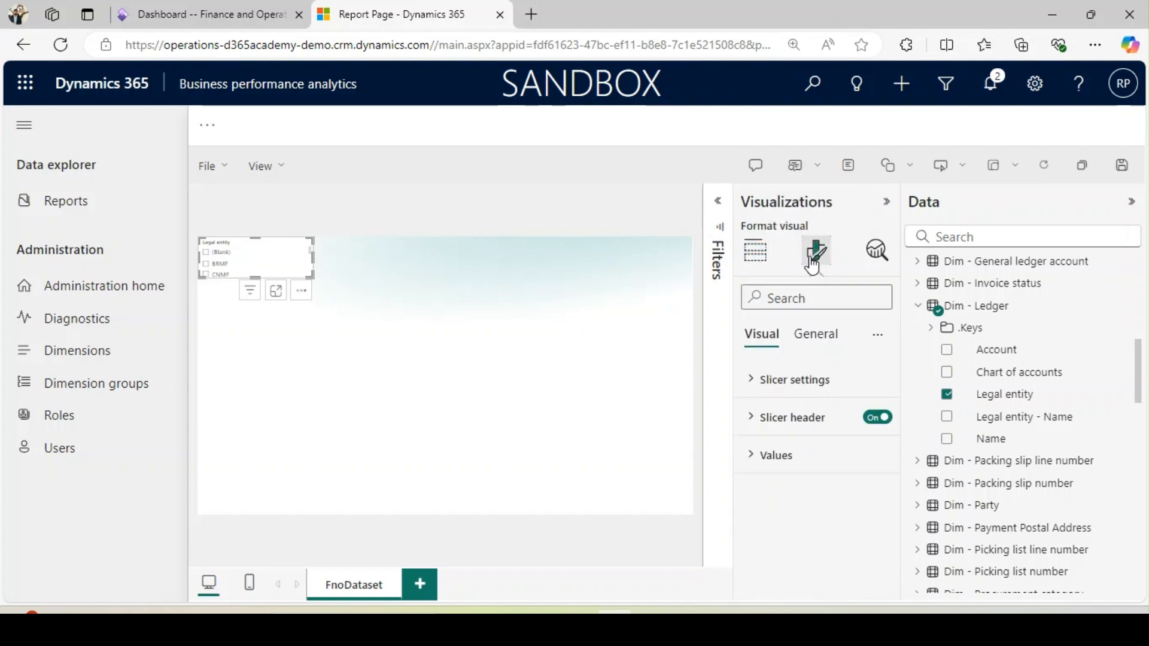
pyautogui.click(751, 380)
pyautogui.click(795, 472)
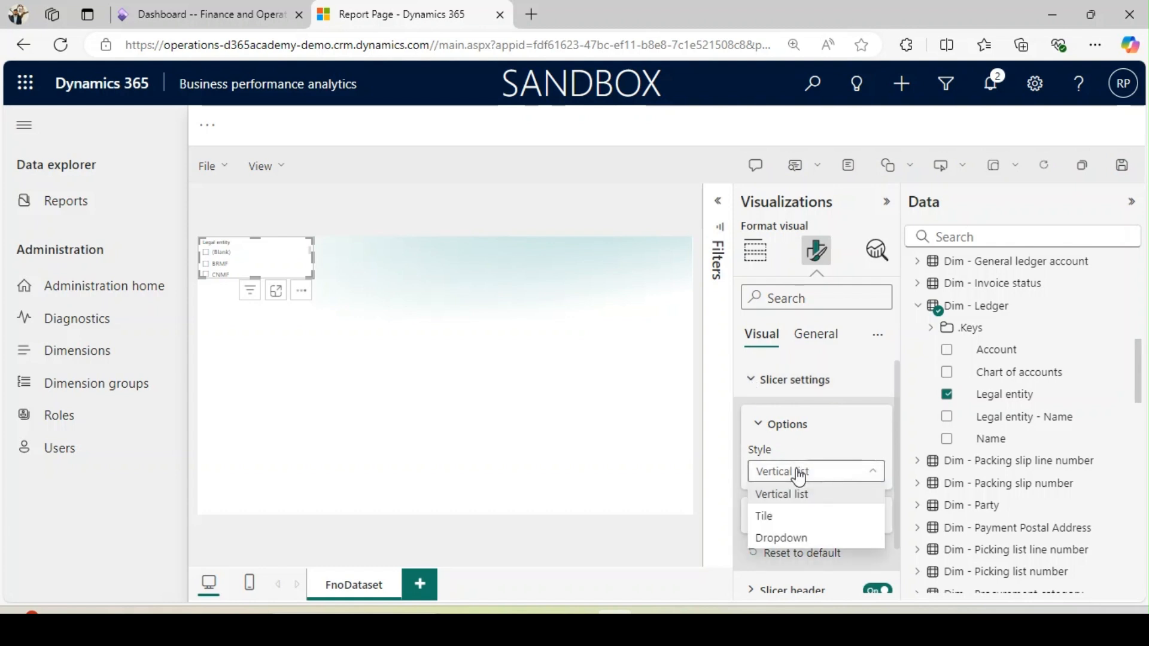
pyautogui.click(799, 540)
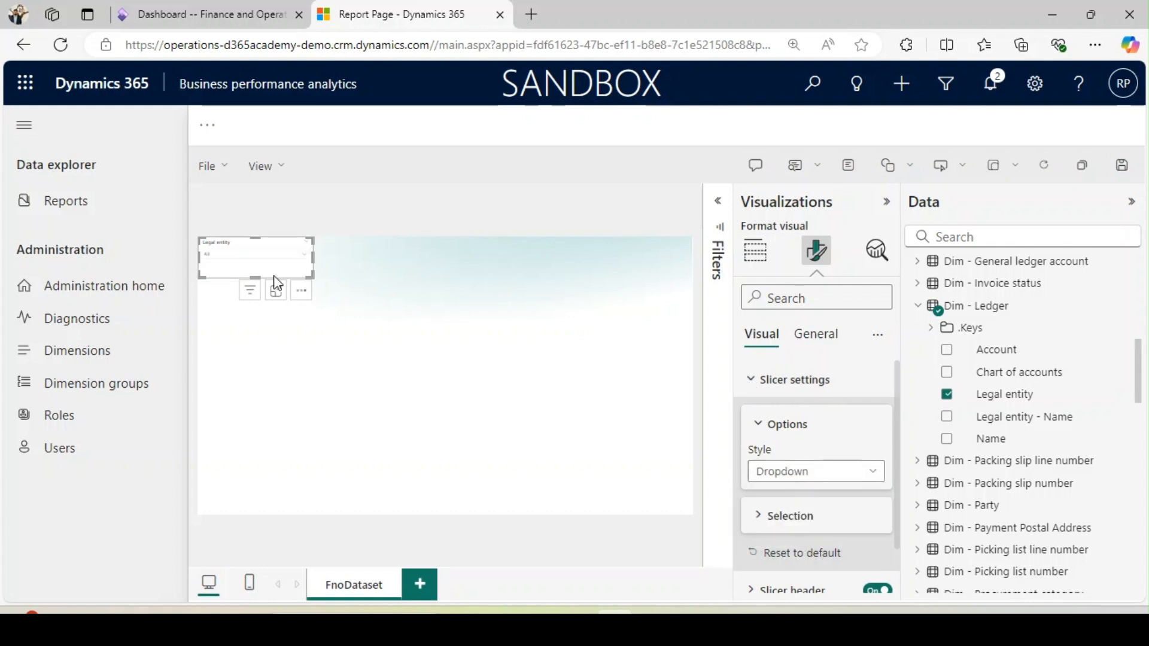
pyautogui.click(233, 254)
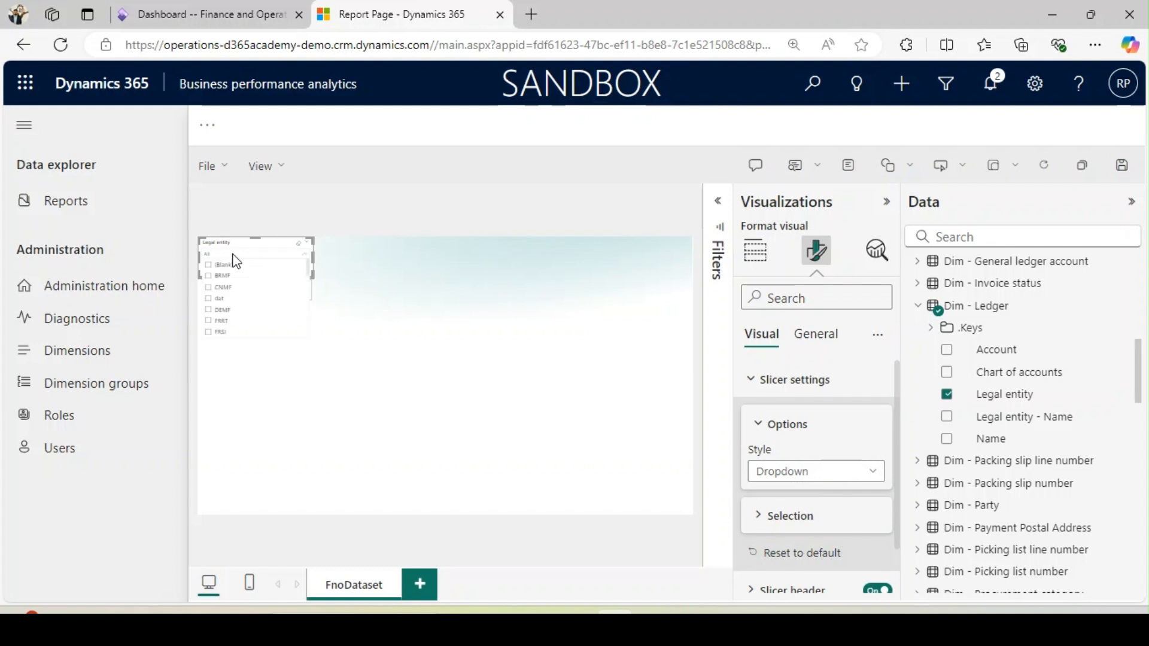
pyautogui.click(228, 256)
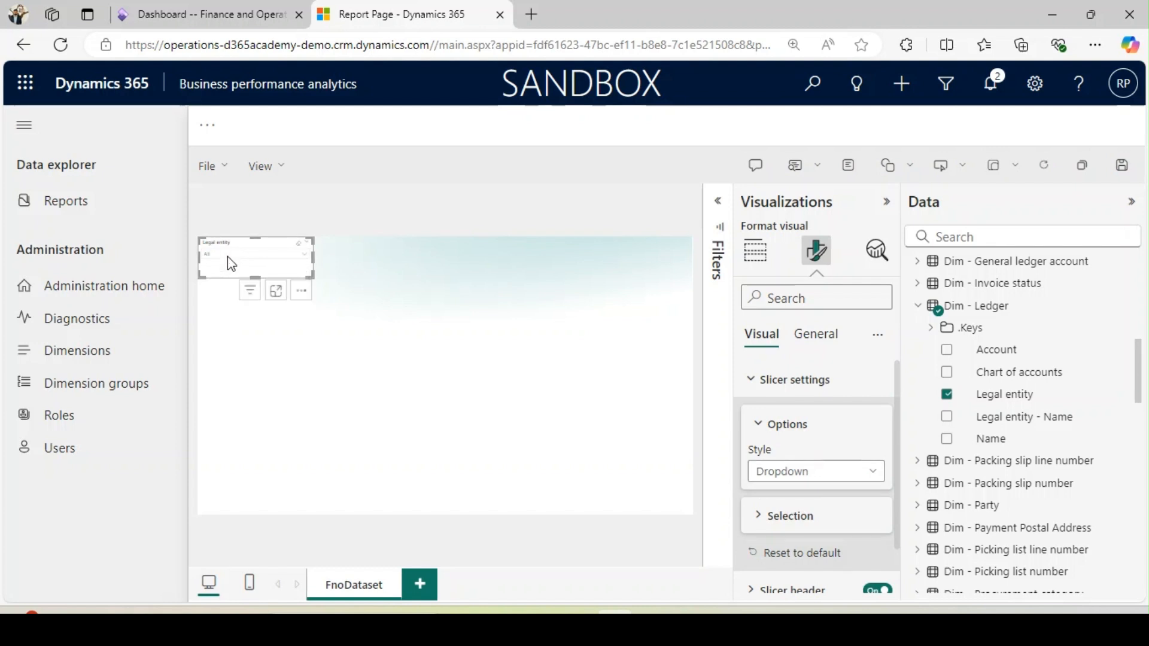
pyautogui.click(274, 256)
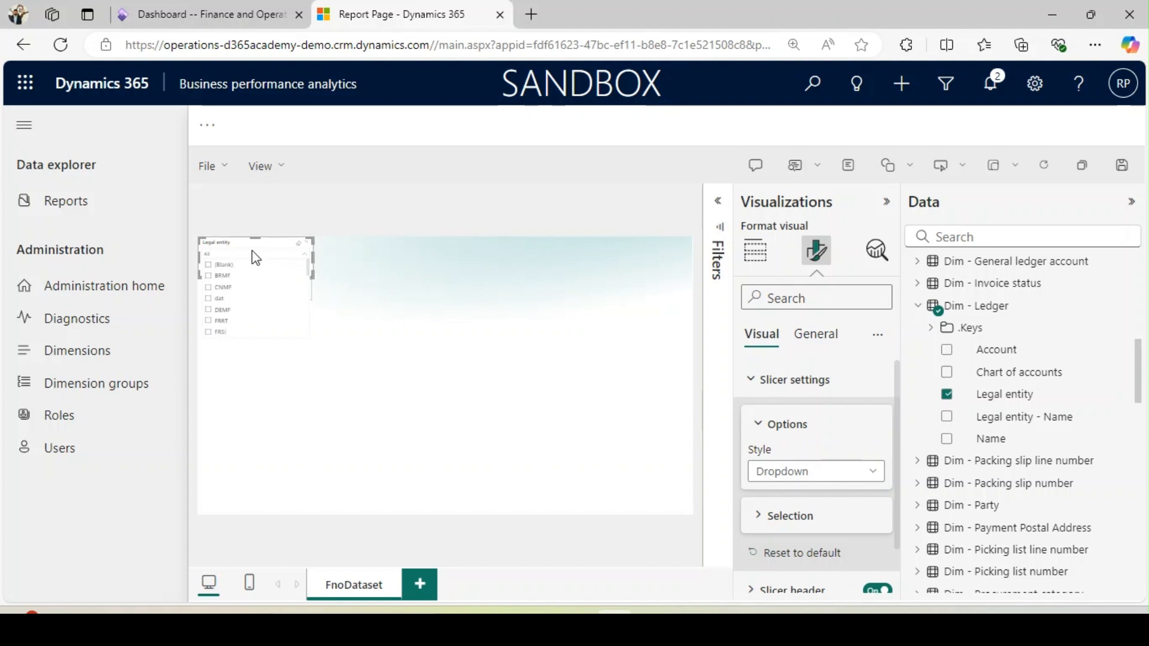
pyautogui.click(544, 305)
# - Turn on the "Select all" option for the Legal entity slicer and check it in the slicer's list
pyautogui.click(274, 277)
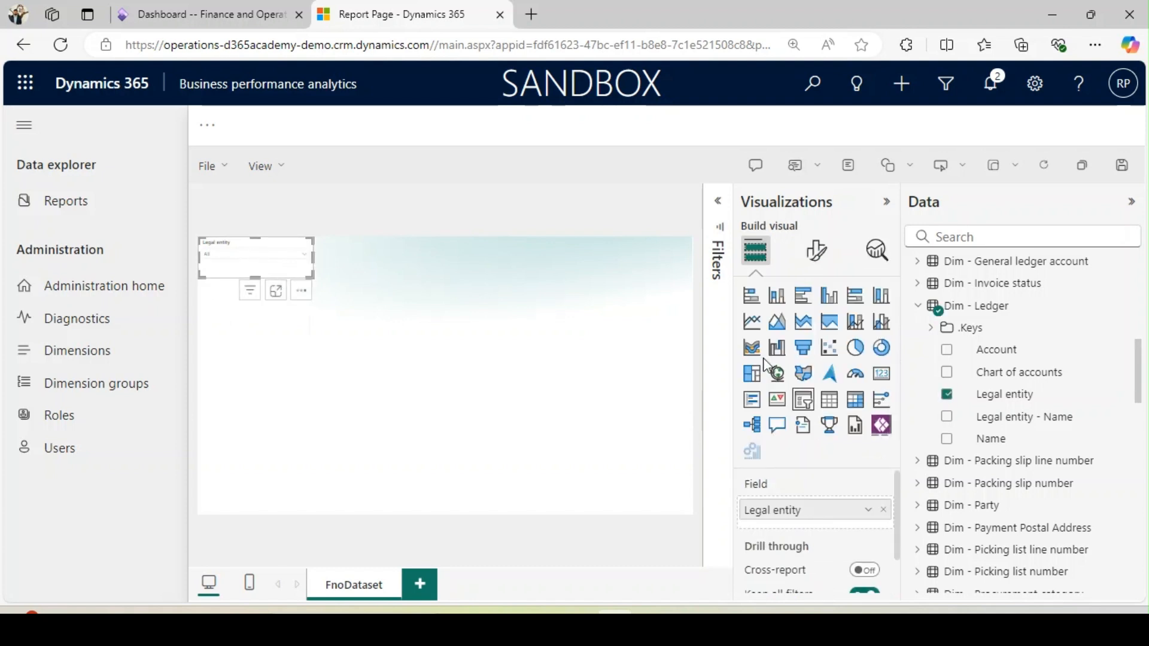
pyautogui.click(817, 255)
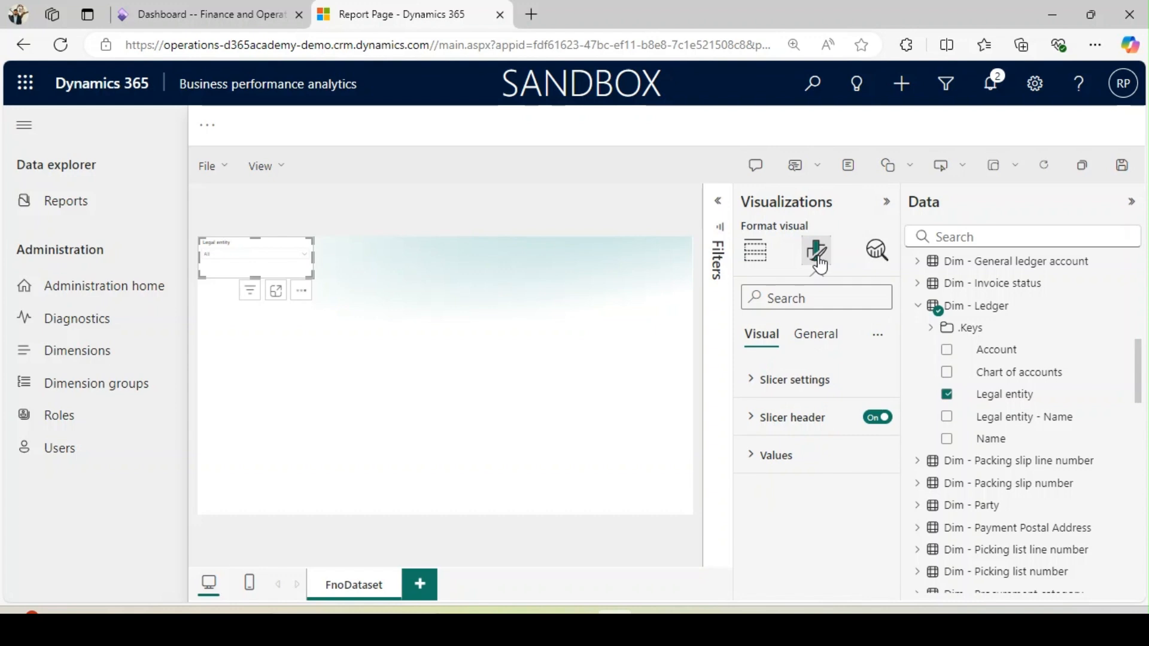
pyautogui.click(754, 381)
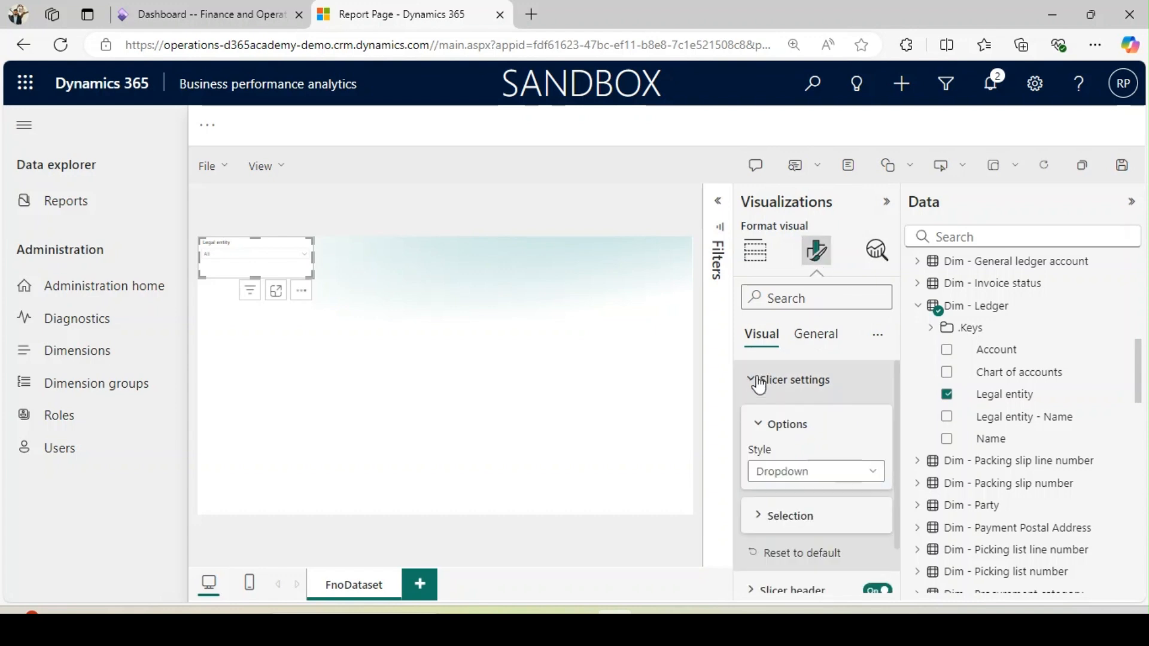
pyautogui.click(763, 518)
pyautogui.scroll(-2, 895, 454)
pyautogui.moveTo(801, 486)
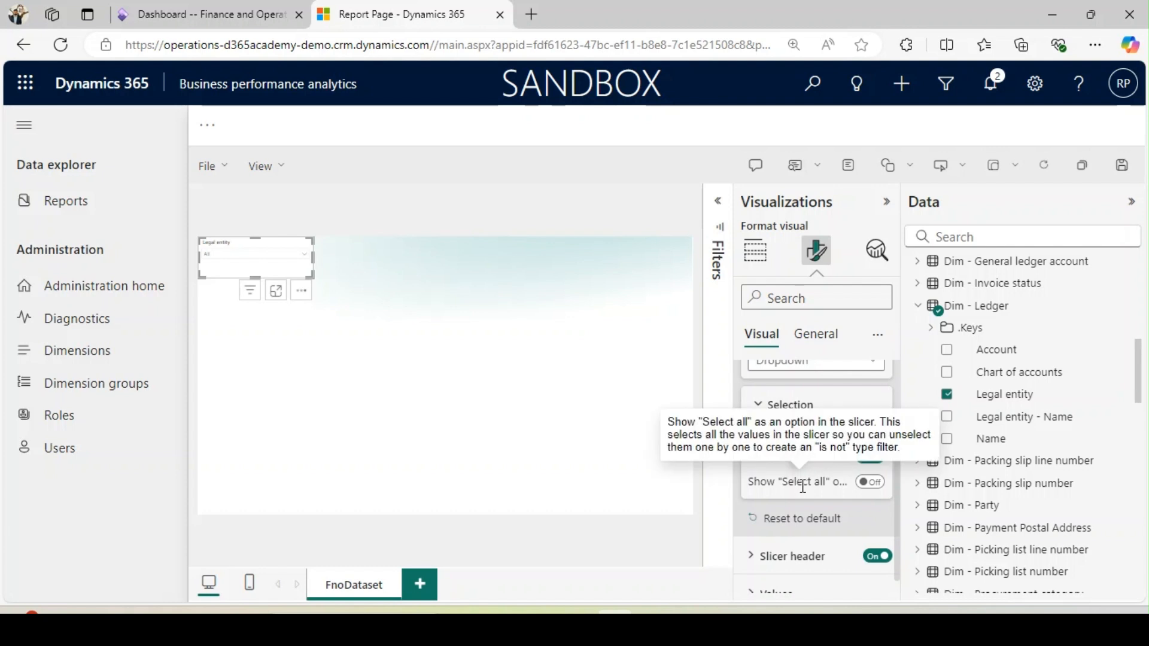
pyautogui.click(867, 483)
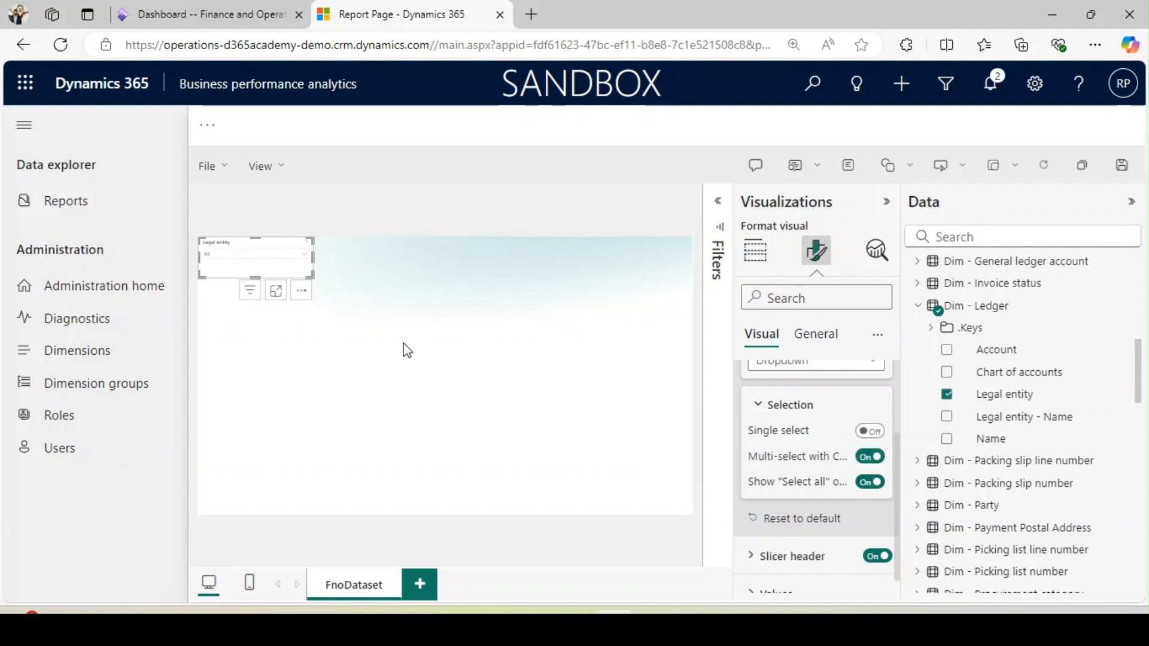
pyautogui.click(304, 257)
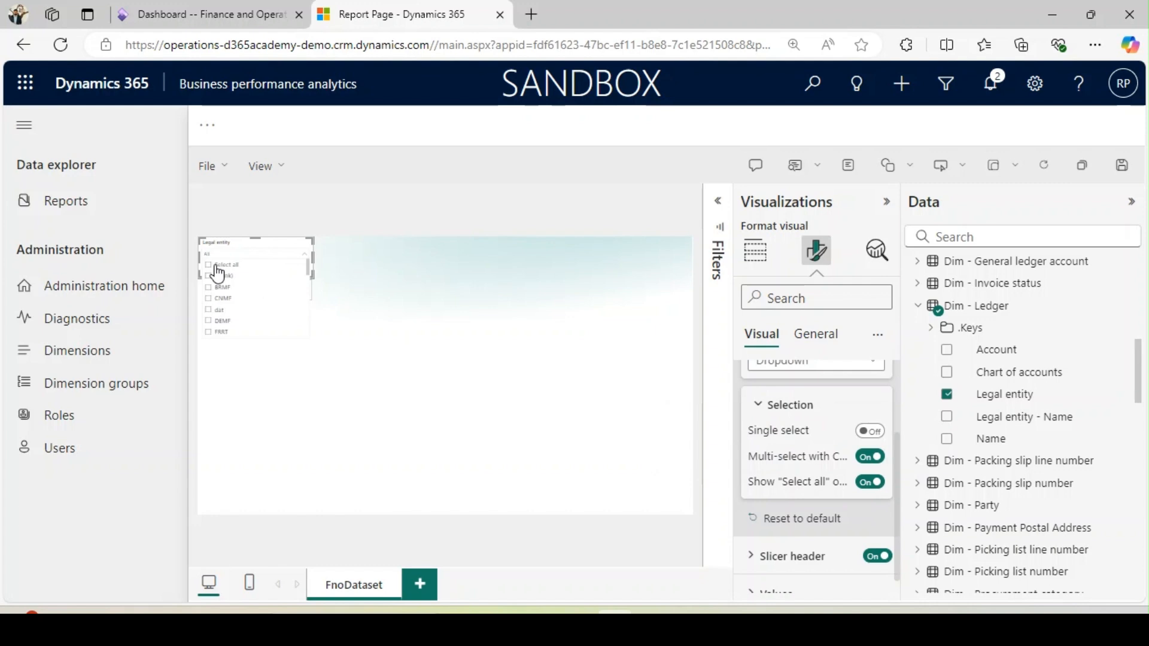
pyautogui.click(371, 261)
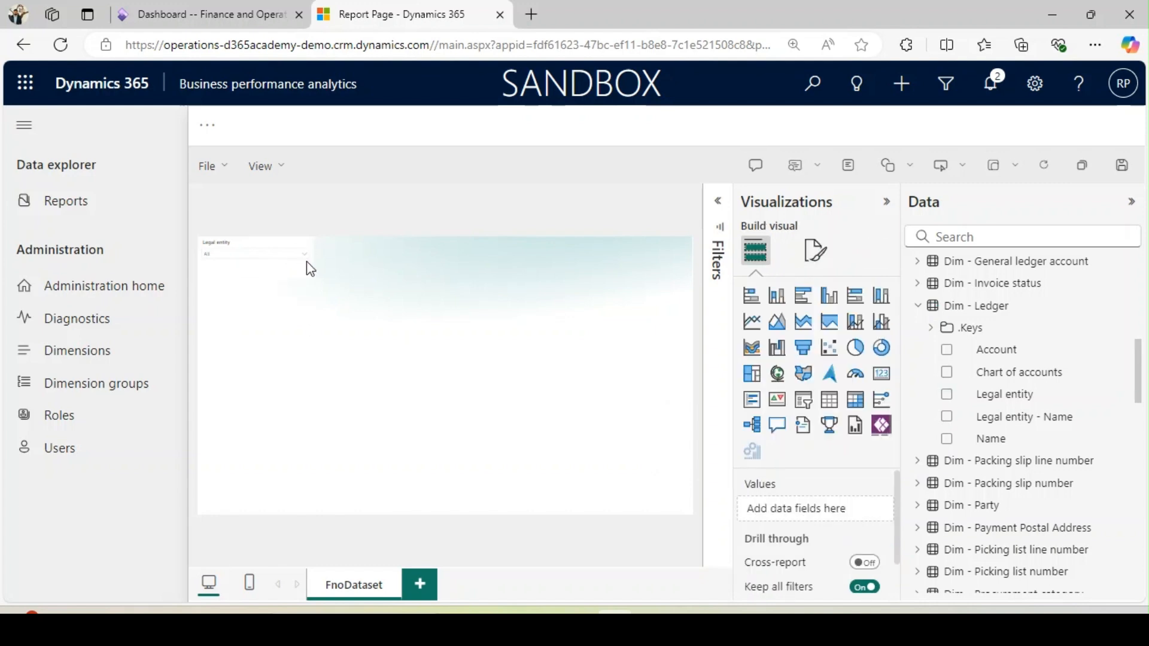
# - Add a second empty slicer beside the Legal entity slicer and reduce its height to roughly match
pyautogui.click(381, 269)
pyautogui.click(931, 327)
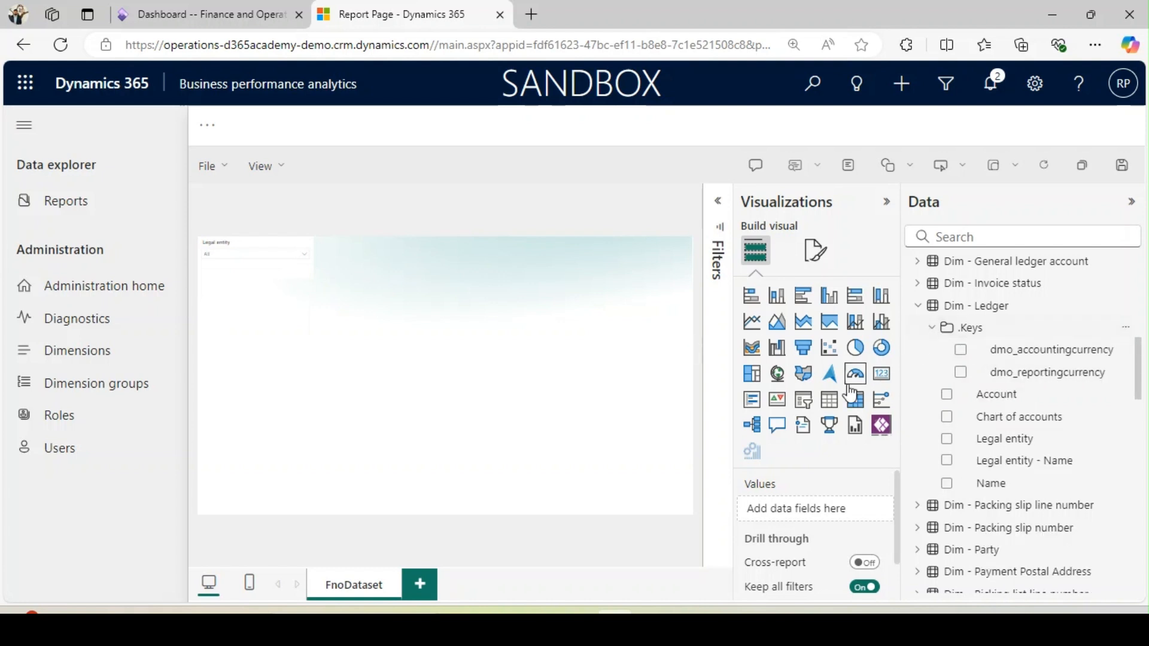
pyautogui.click(811, 408)
pyautogui.moveTo(290, 335); pyautogui.dragTo(425, 261)
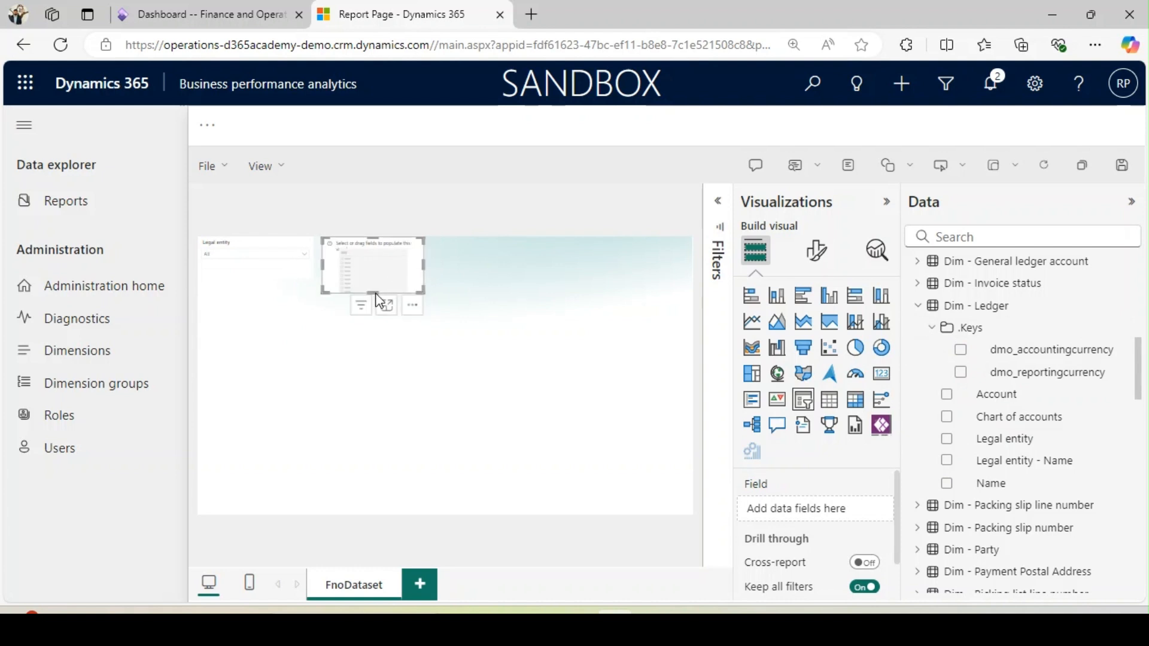
pyautogui.moveTo(375, 292); pyautogui.dragTo(376, 278)
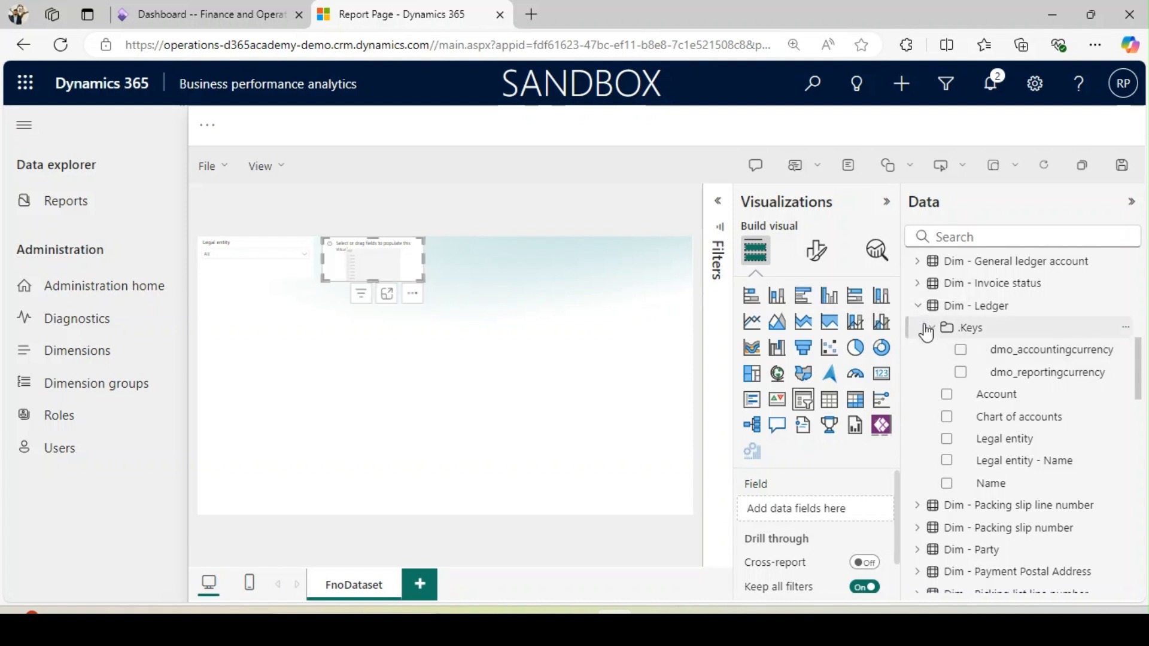
# - Collapse the Dim - Ledger table and expand the Dim - Date (Accounting) table's fields
pyautogui.click(917, 305)
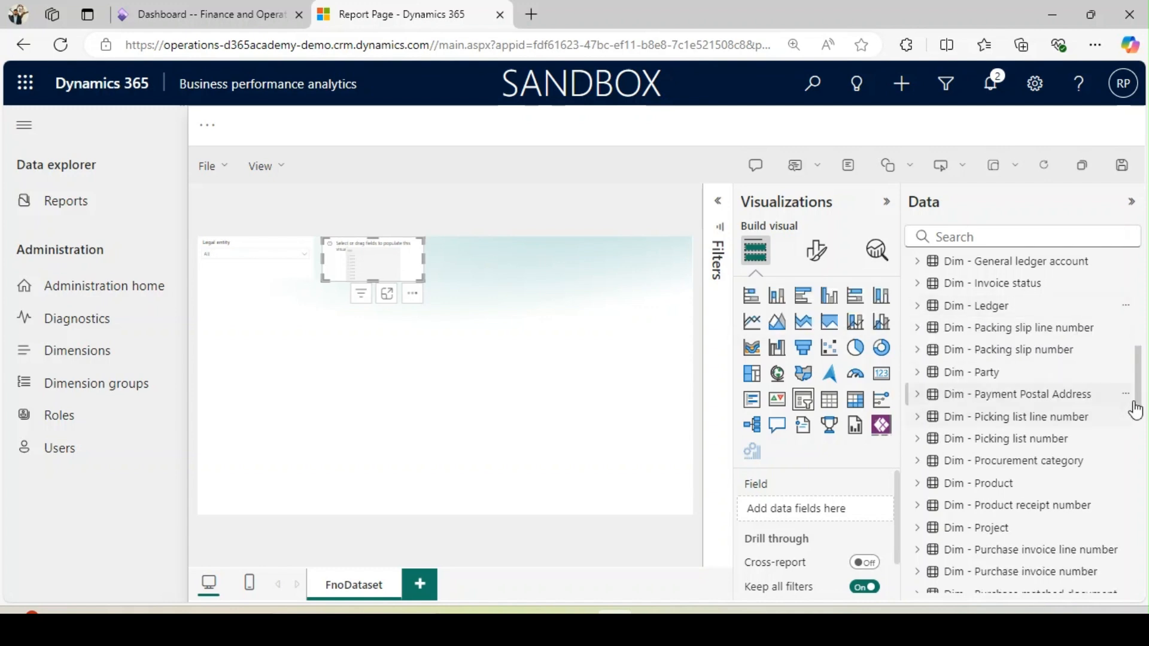
pyautogui.moveTo(1140, 378); pyautogui.dragTo(1140, 315)
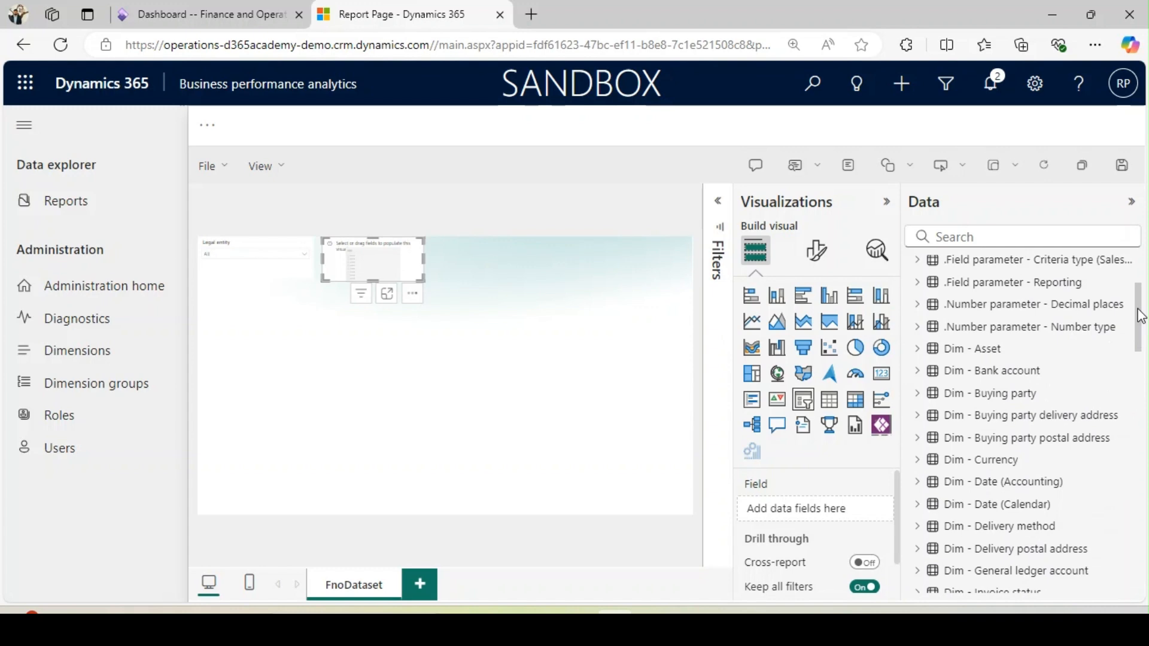
pyautogui.click(917, 482)
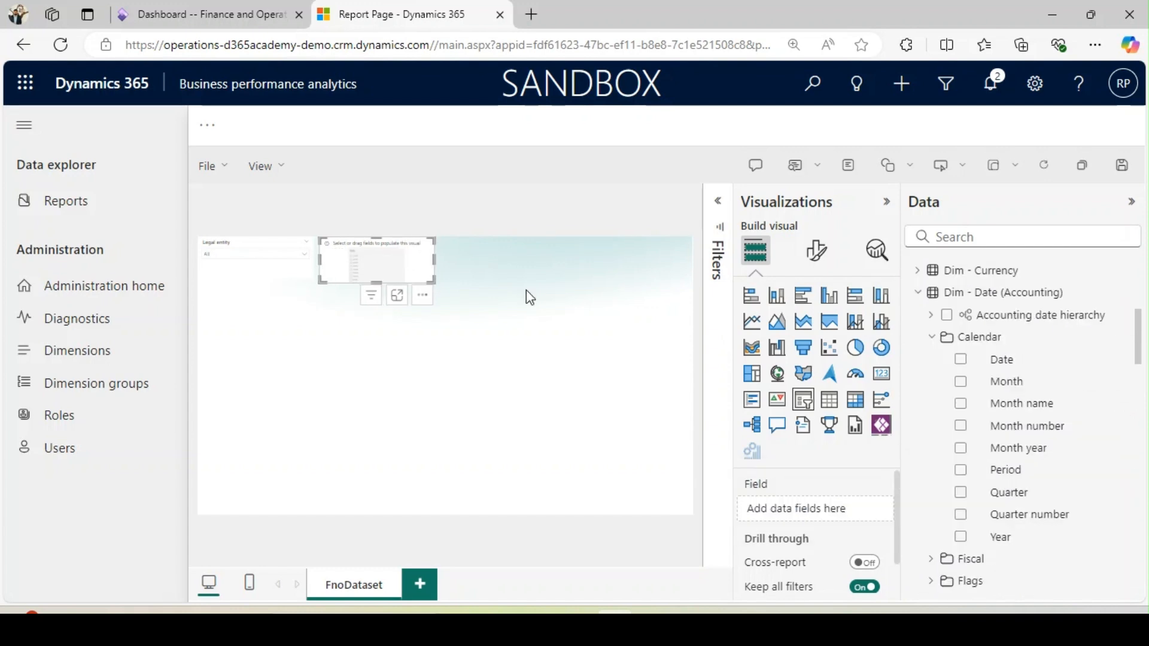
pyautogui.click(1094, 45)
pyautogui.click(1057, 159)
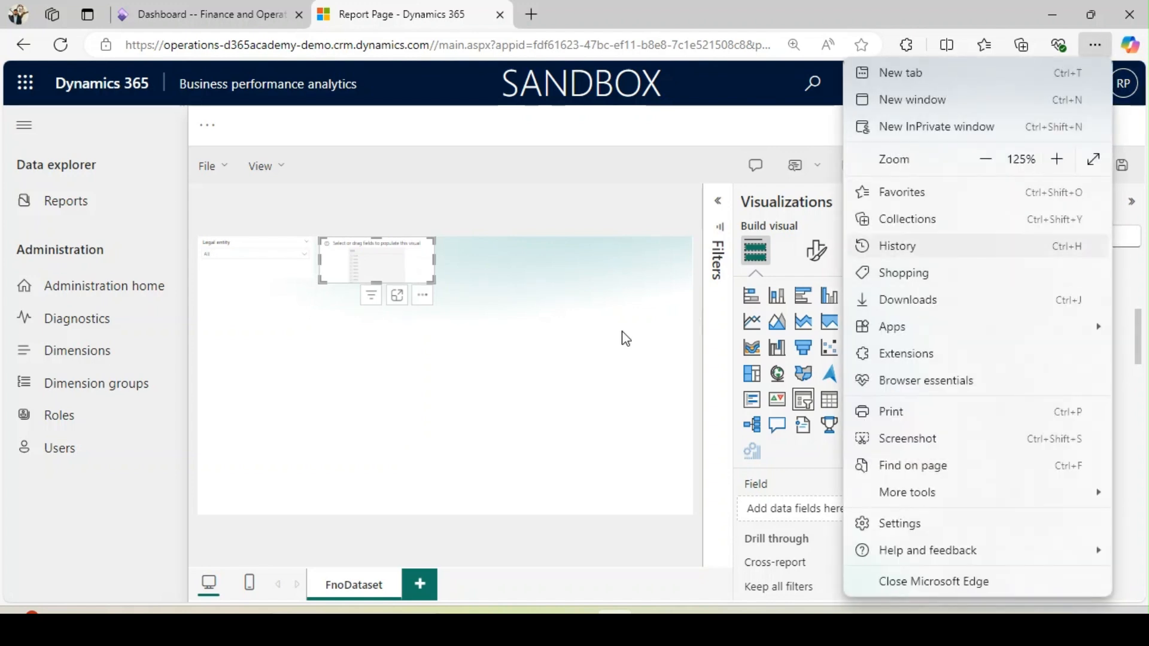
pyautogui.click(485, 364)
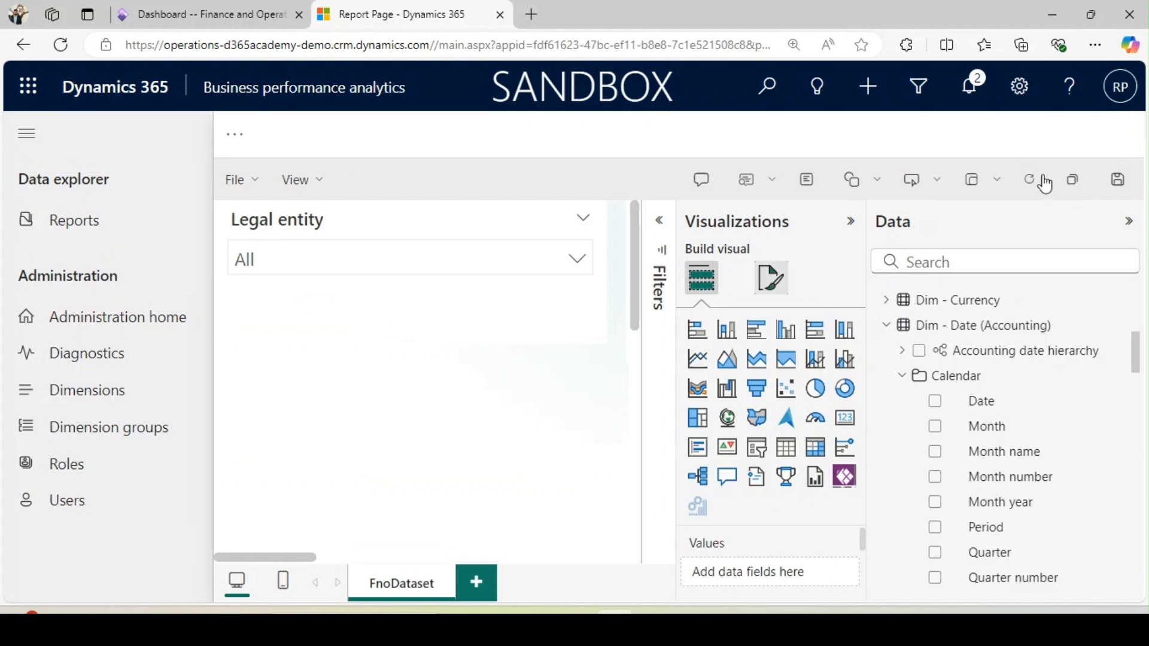
pyautogui.click(1095, 44)
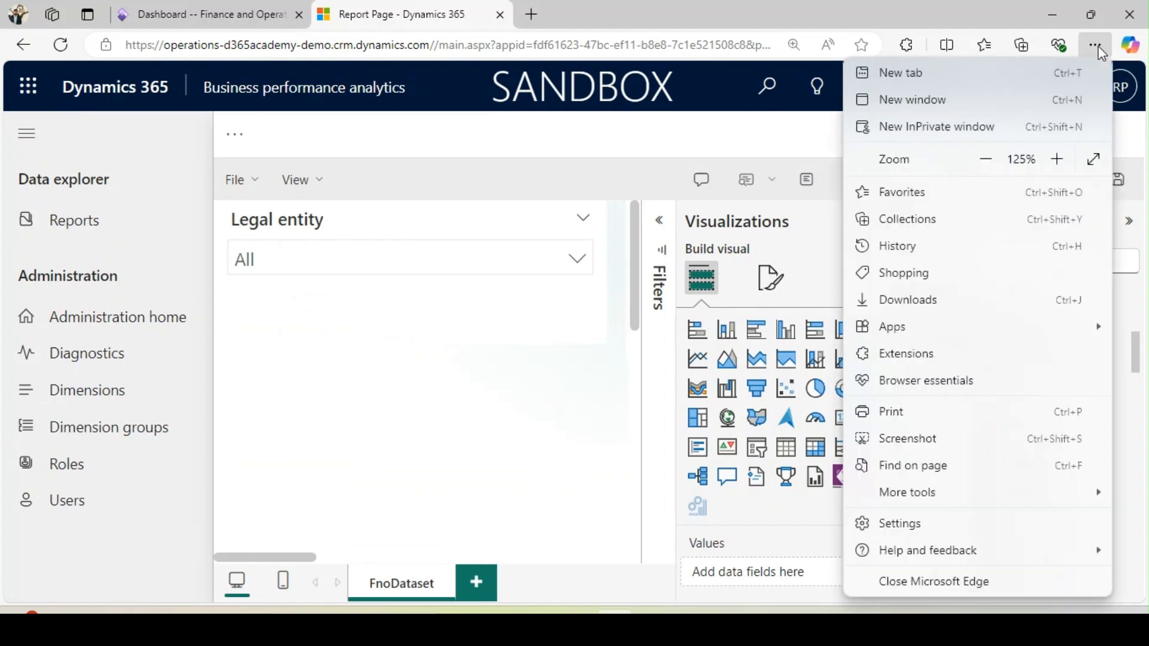
pyautogui.click(985, 160)
pyautogui.click(492, 377)
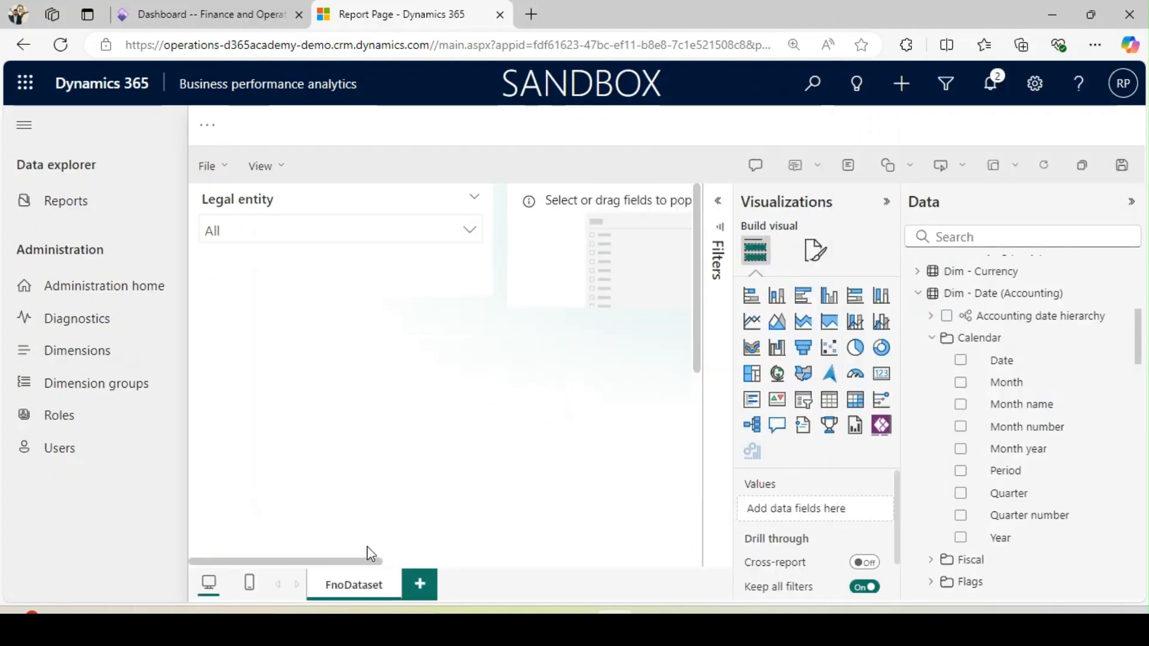
# - Populate the second slicer with the Accounting date hierarchy from the Dim - Date (Accounting) table
pyautogui.moveTo(349, 558); pyautogui.dragTo(426, 558)
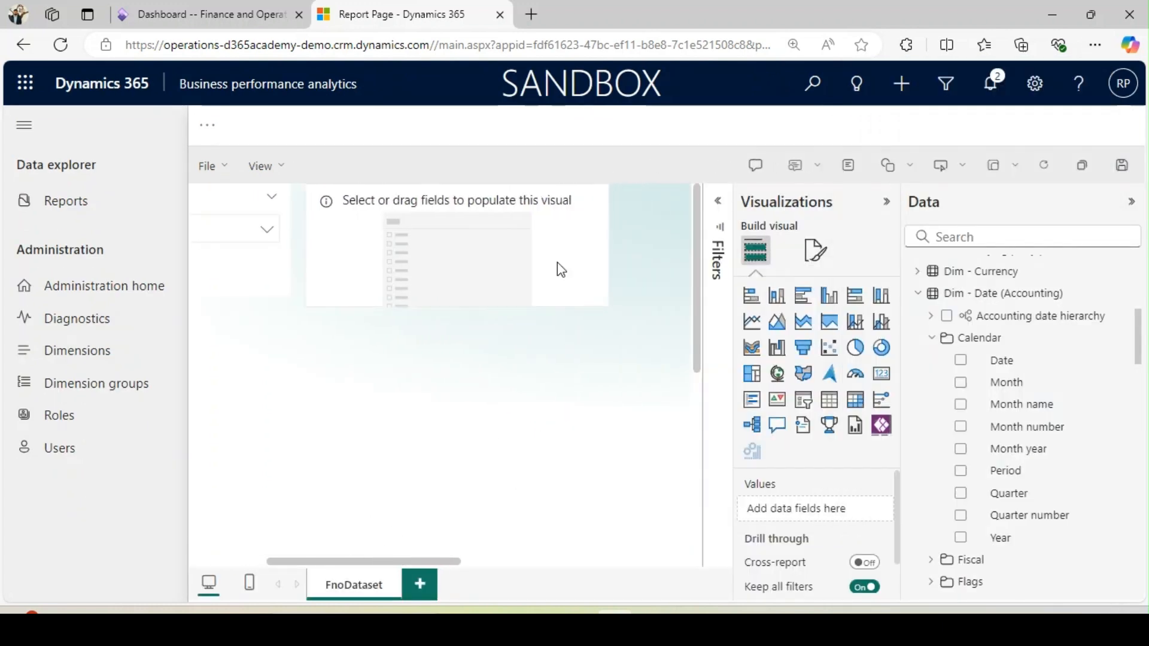
pyautogui.click(537, 236)
pyautogui.click(930, 316)
pyautogui.click(917, 294)
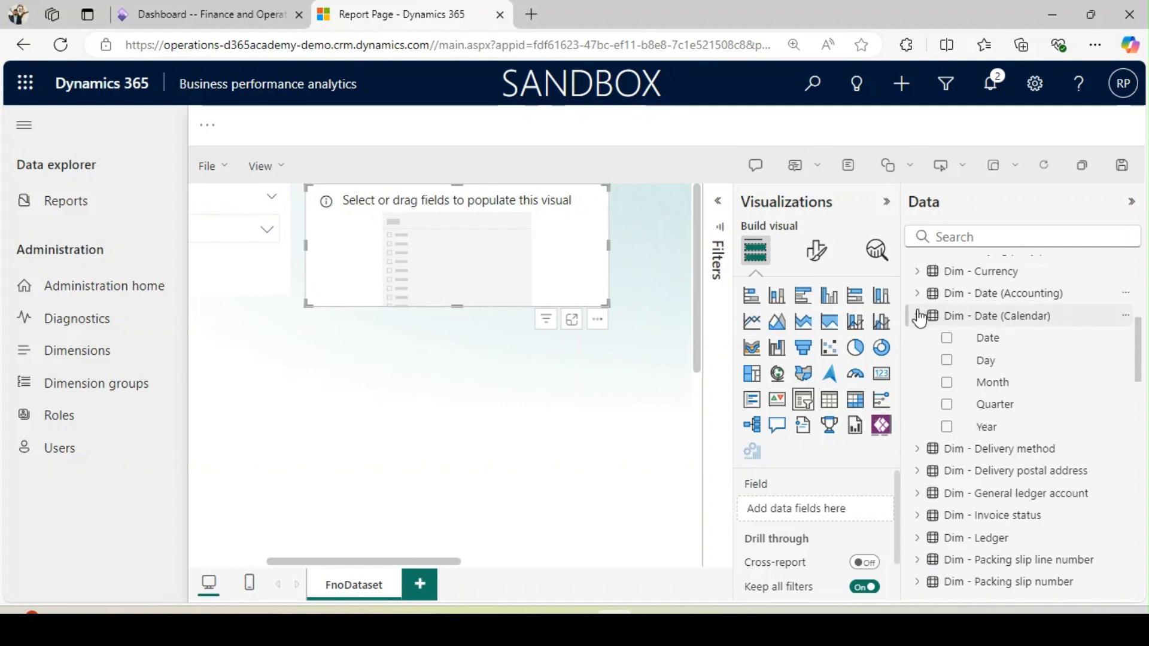
pyautogui.click(919, 317)
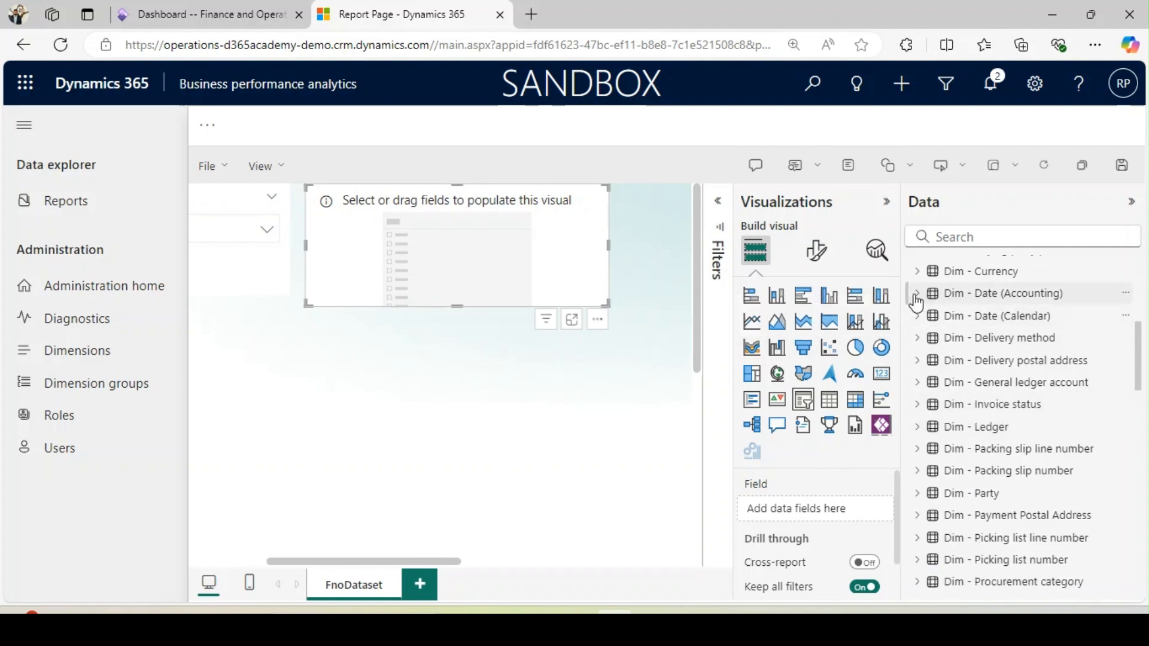
pyautogui.click(917, 294)
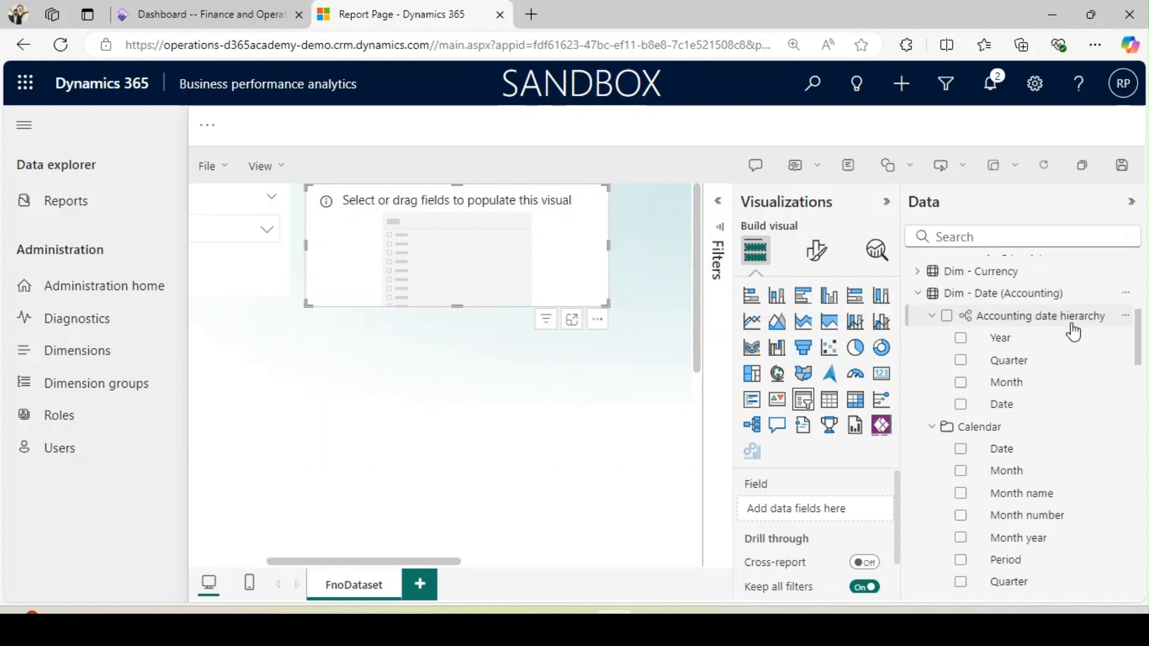
pyautogui.click(961, 405)
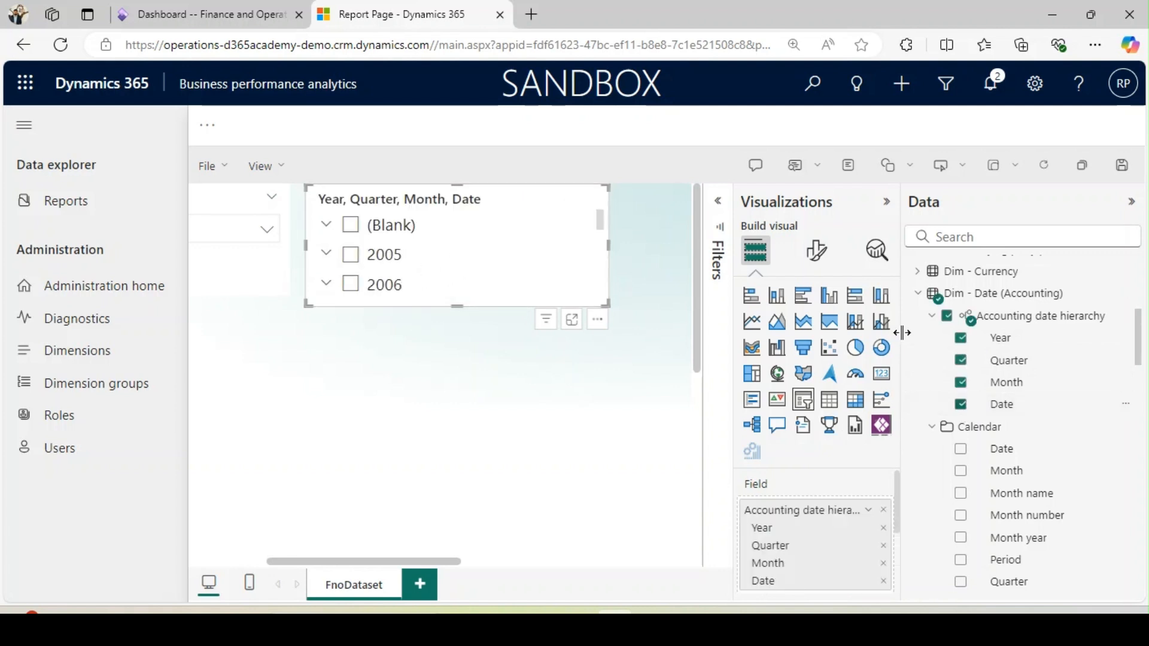
# - Remove the Year, Quarter and Month levels from the date slicer, keeping only Date
pyautogui.click(961, 338)
pyautogui.click(961, 360)
pyautogui.click(961, 383)
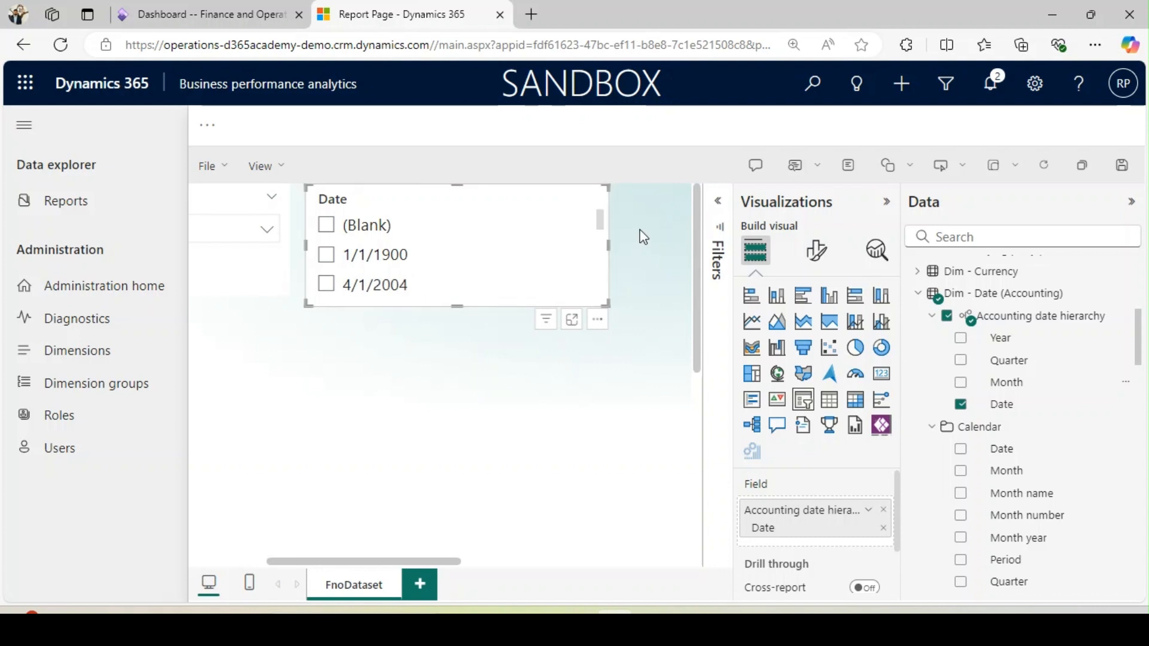
pyautogui.moveTo(601, 224)
pyautogui.mouseDown()
pyautogui.moveTo(602, 293)
pyautogui.moveTo(592, 213)
pyautogui.mouseUp()
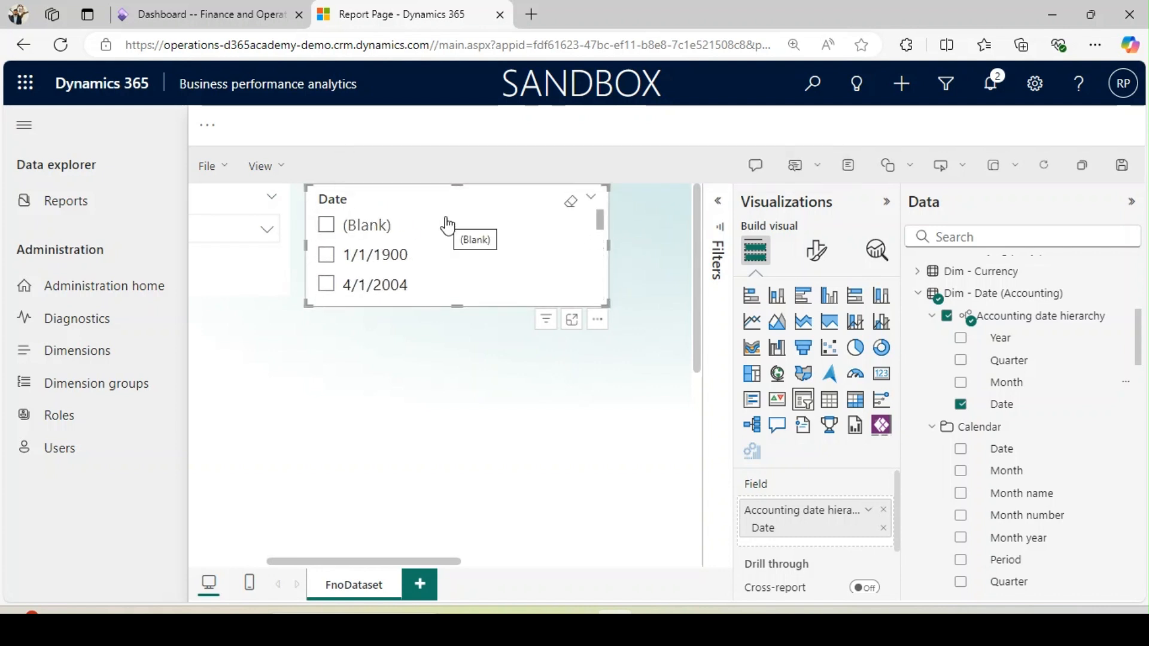
# - Set the Date slicer's style to Between in its slicer settings
pyautogui.click(809, 254)
pyautogui.click(755, 381)
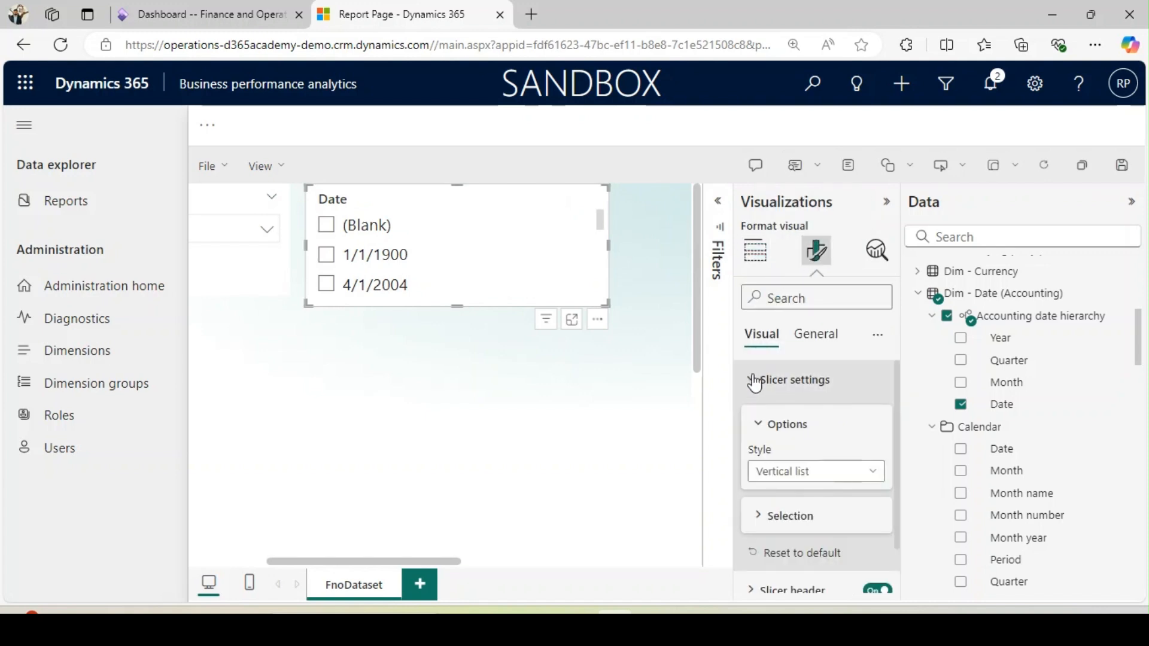
pyautogui.click(829, 472)
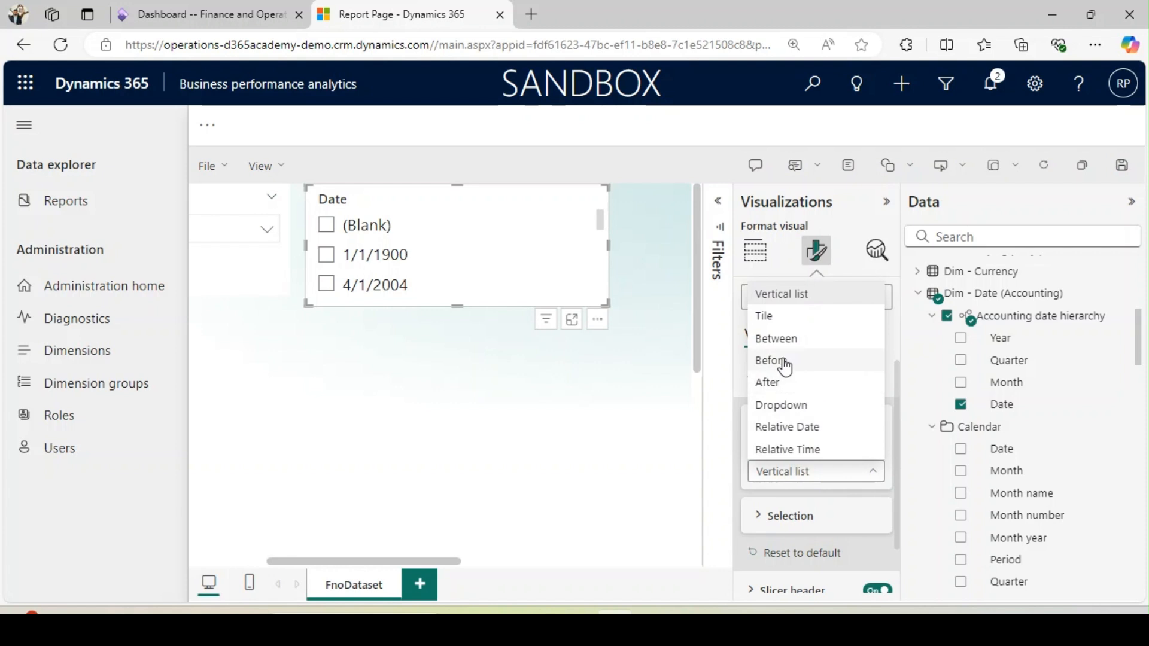
pyautogui.click(775, 338)
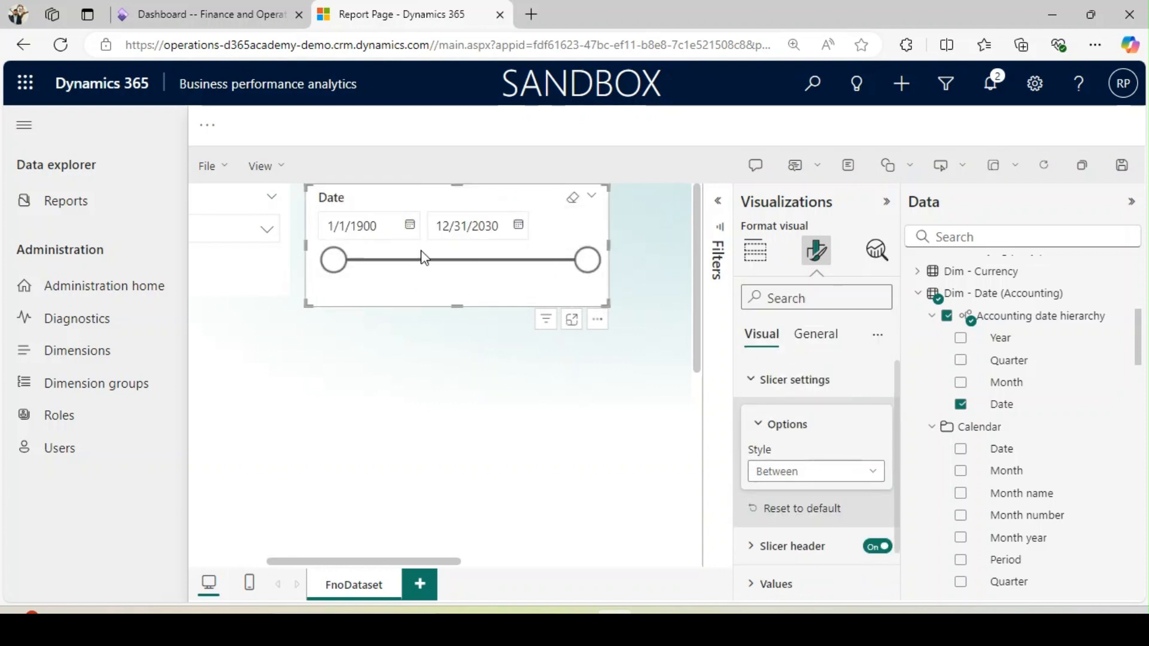
# - Turn off the Date slicer's slider, with its range starting at 1/1/2022, and slightly reduce the slicer's height
pyautogui.scroll(-1, 902, 417)
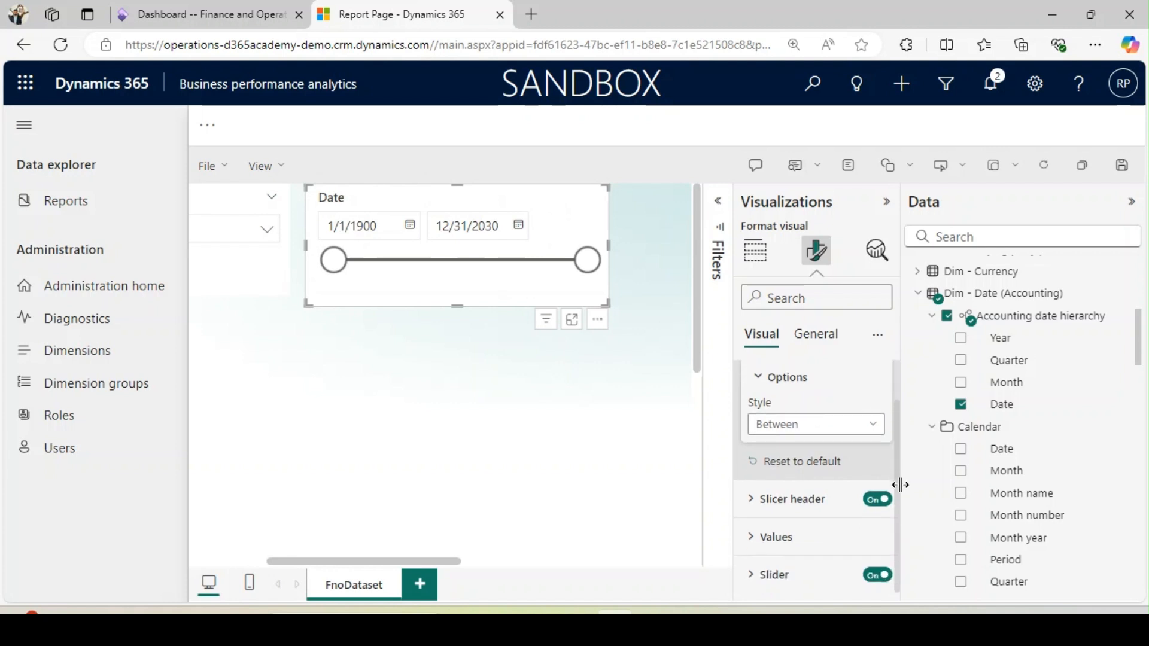
pyautogui.click(876, 579)
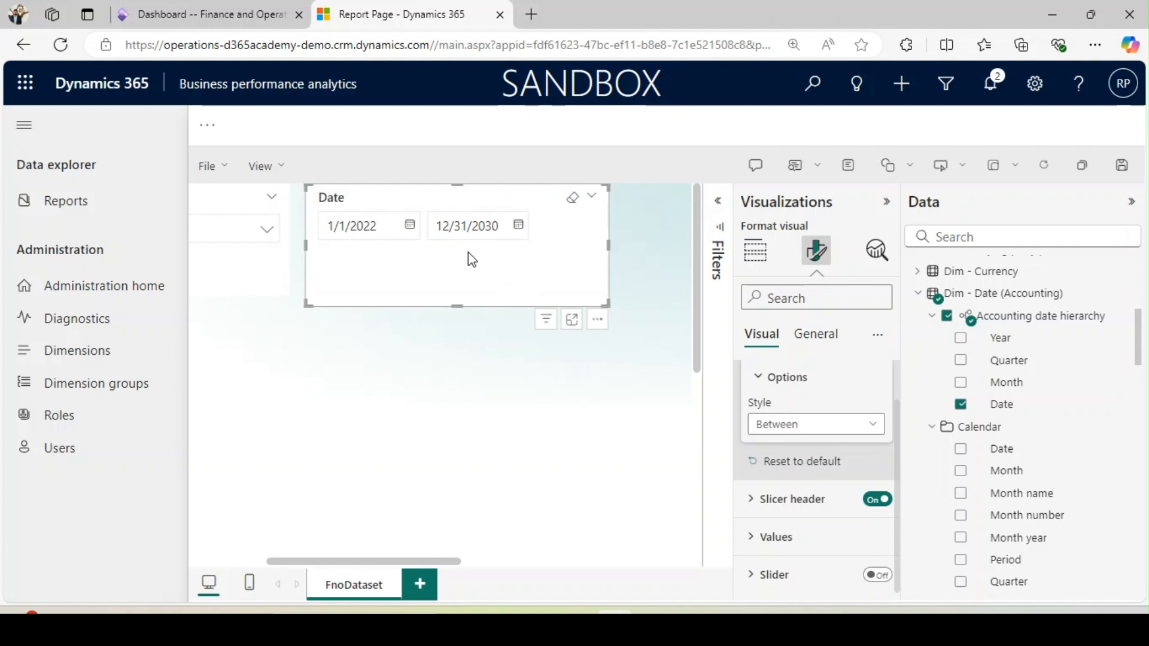
pyautogui.moveTo(458, 302); pyautogui.dragTo(458, 295)
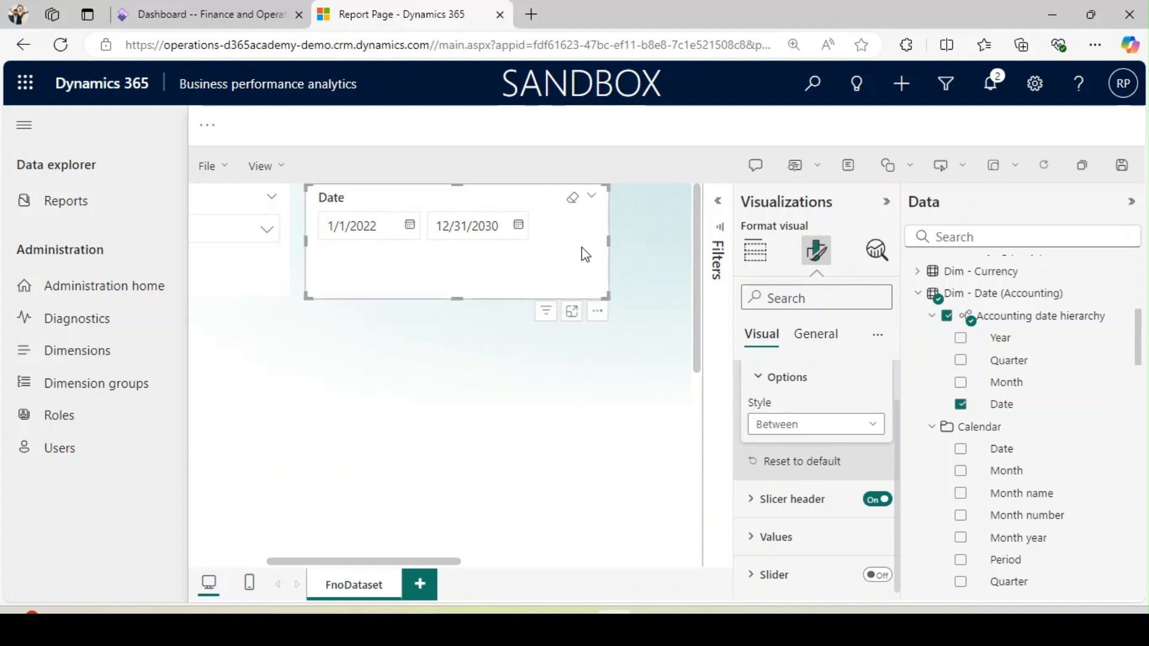
# - Add a third empty slicer beside the Date slicer and shrink it to the same height and a narrower width
pyautogui.moveTo(365, 561); pyautogui.dragTo(476, 526)
pyautogui.click(930, 317)
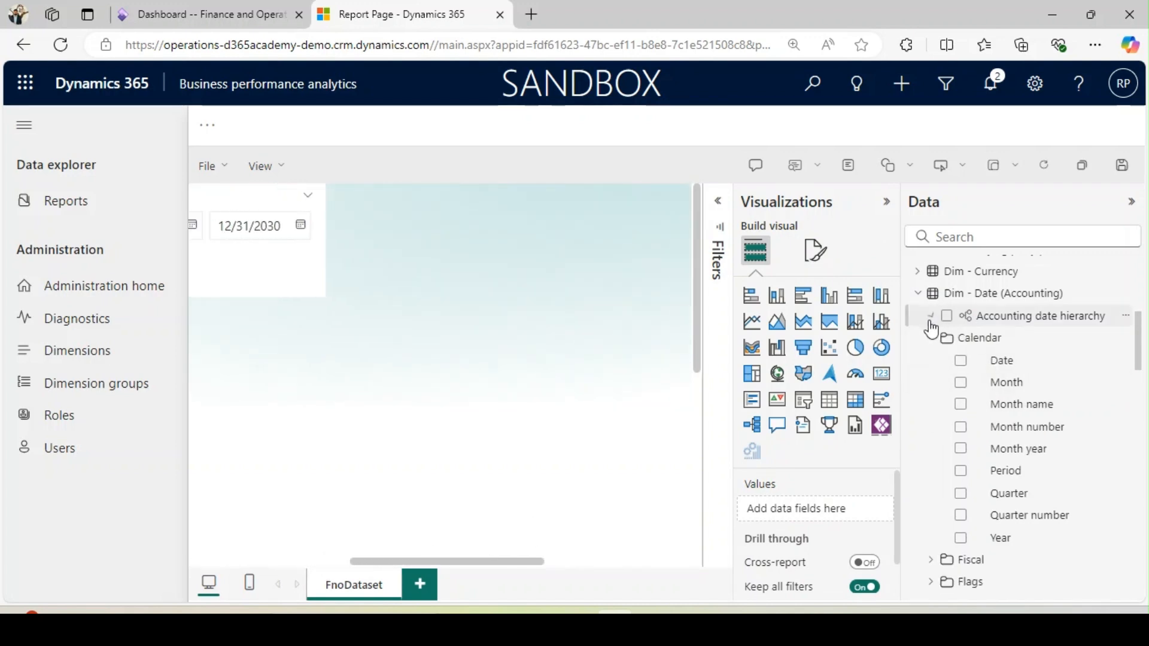
pyautogui.click(804, 400)
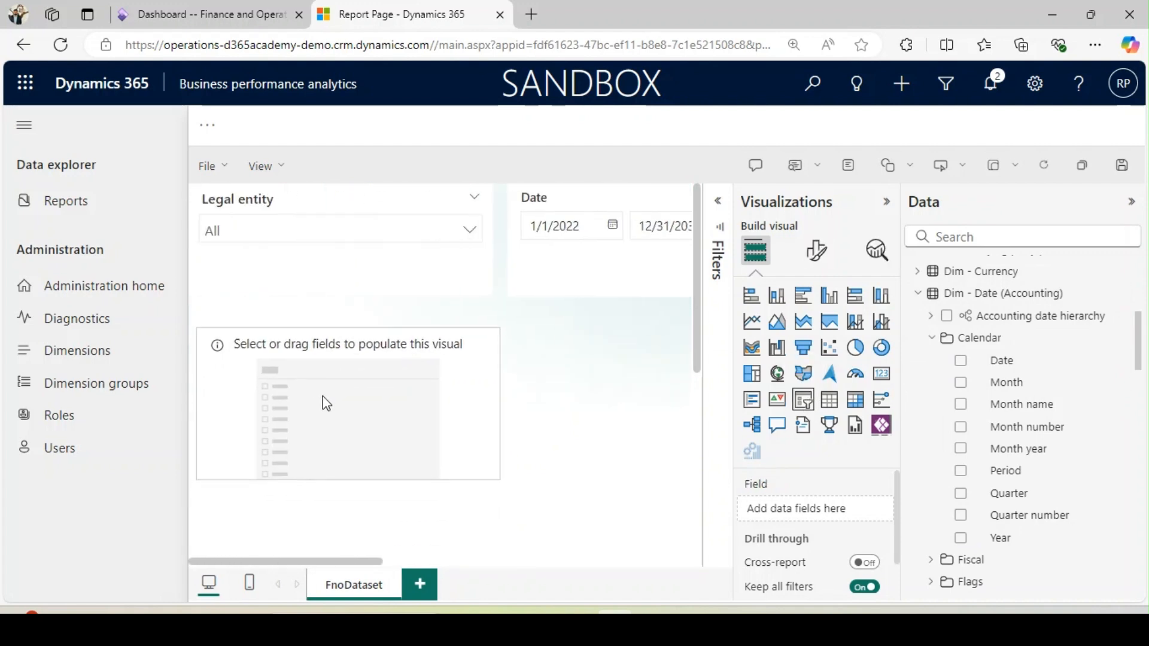
pyautogui.moveTo(331, 435); pyautogui.dragTo(536, 368)
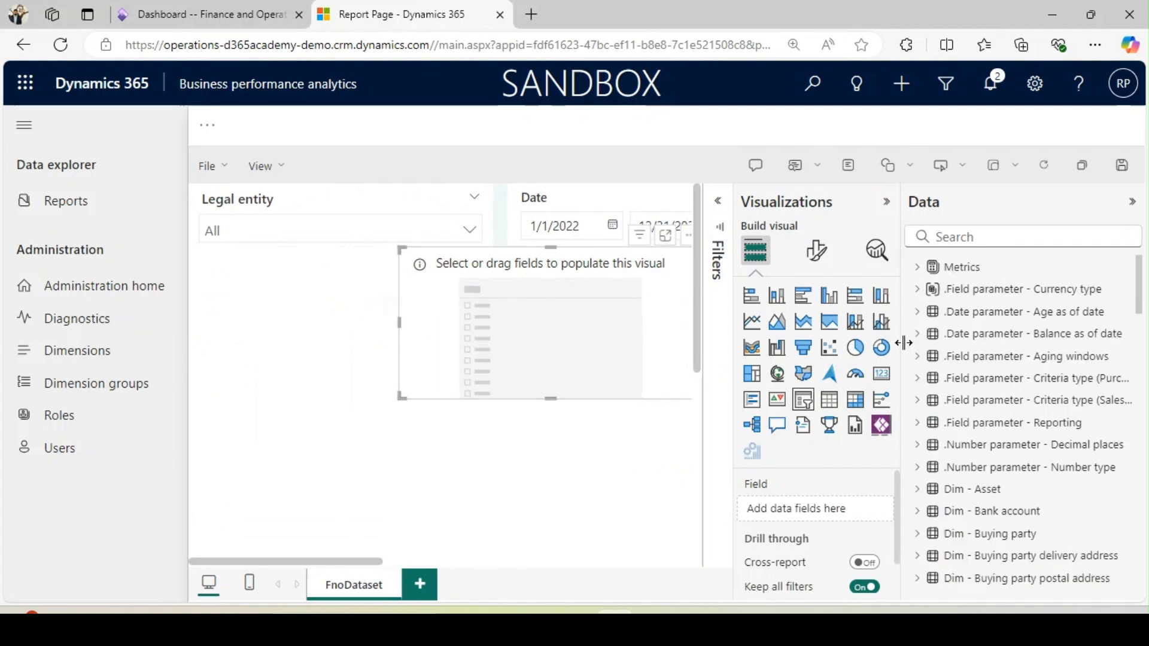
pyautogui.moveTo(903, 343); pyautogui.dragTo(975, 343)
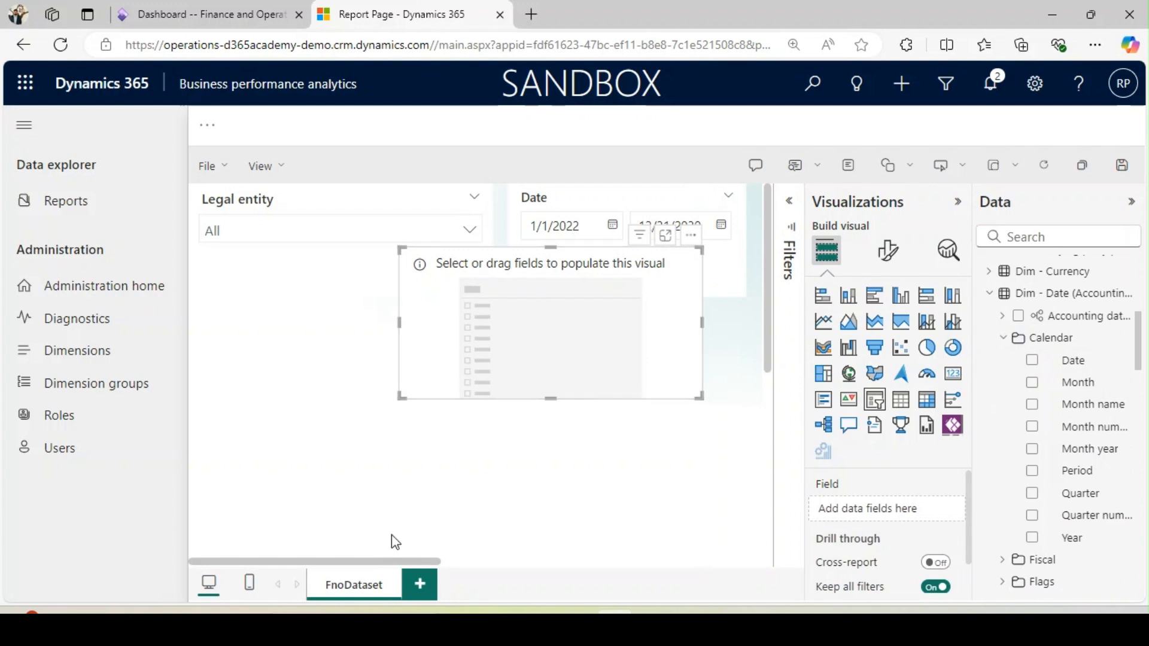
pyautogui.moveTo(392, 562); pyautogui.dragTo(542, 561)
pyautogui.moveTo(229, 364); pyautogui.dragTo(578, 296)
pyautogui.moveTo(552, 334); pyautogui.dragTo(554, 303)
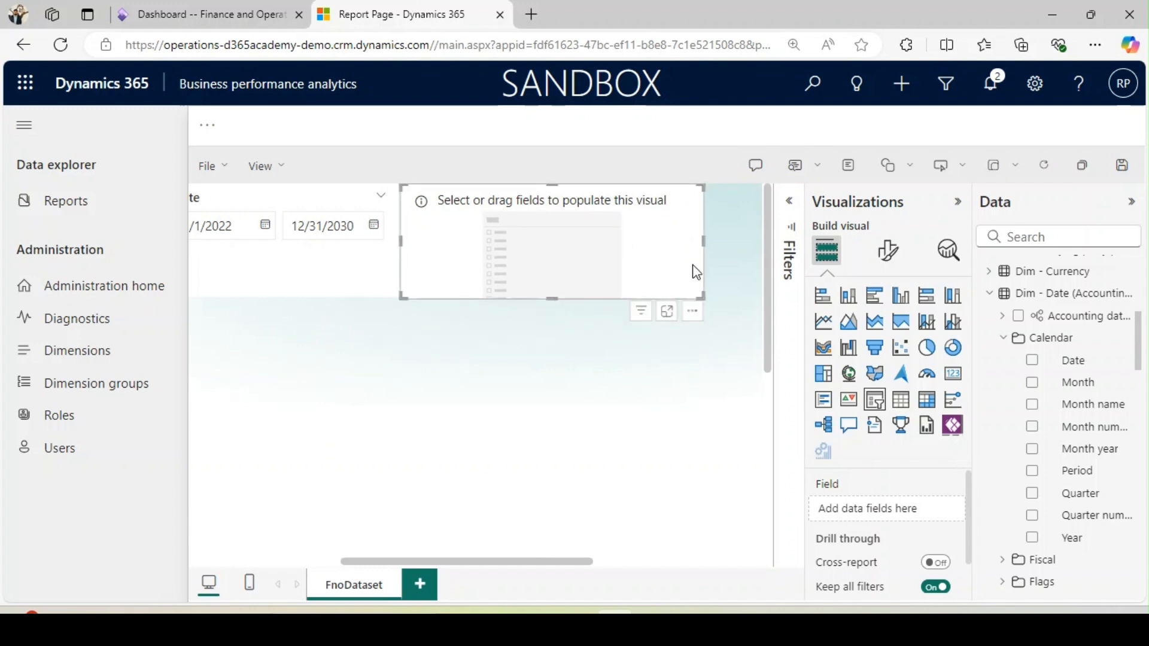
pyautogui.moveTo(698, 243); pyautogui.dragTo(606, 242)
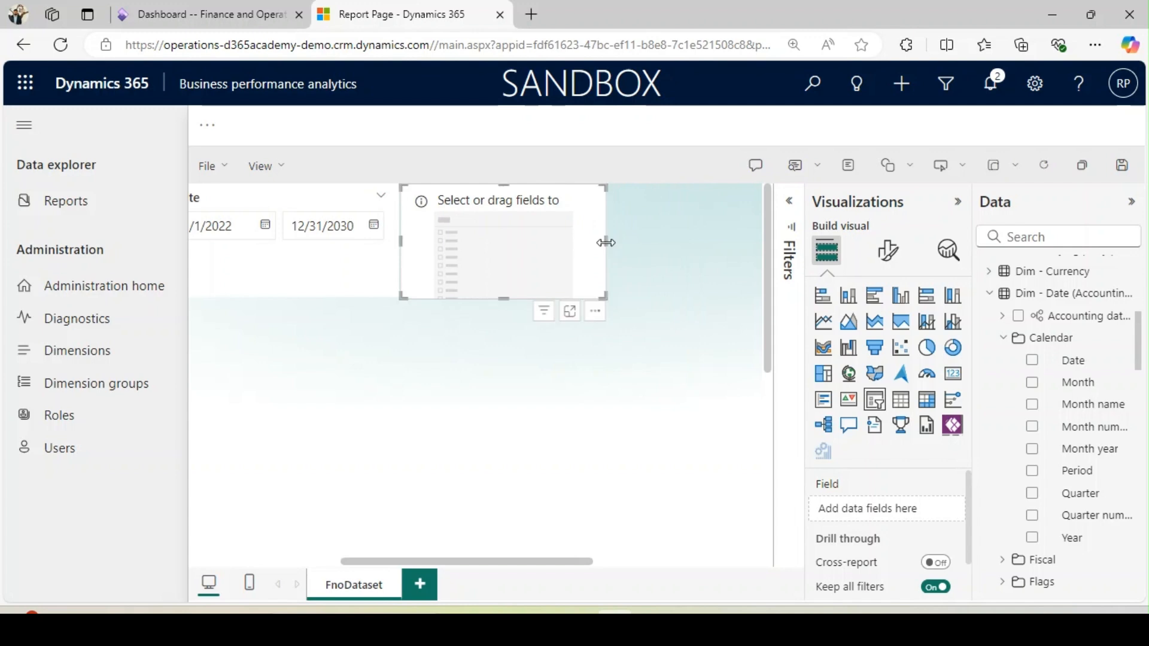
# - Populate the third slicer with the Currency field from the Dim - Currency table
pyautogui.click(1002, 316)
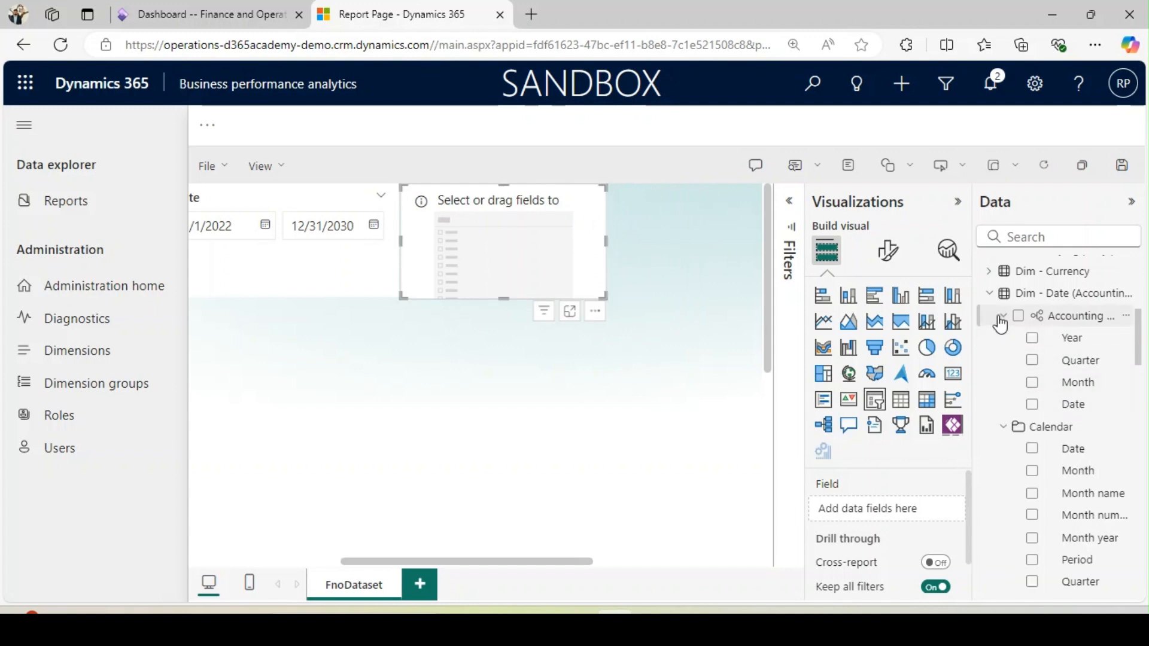
pyautogui.click(987, 296)
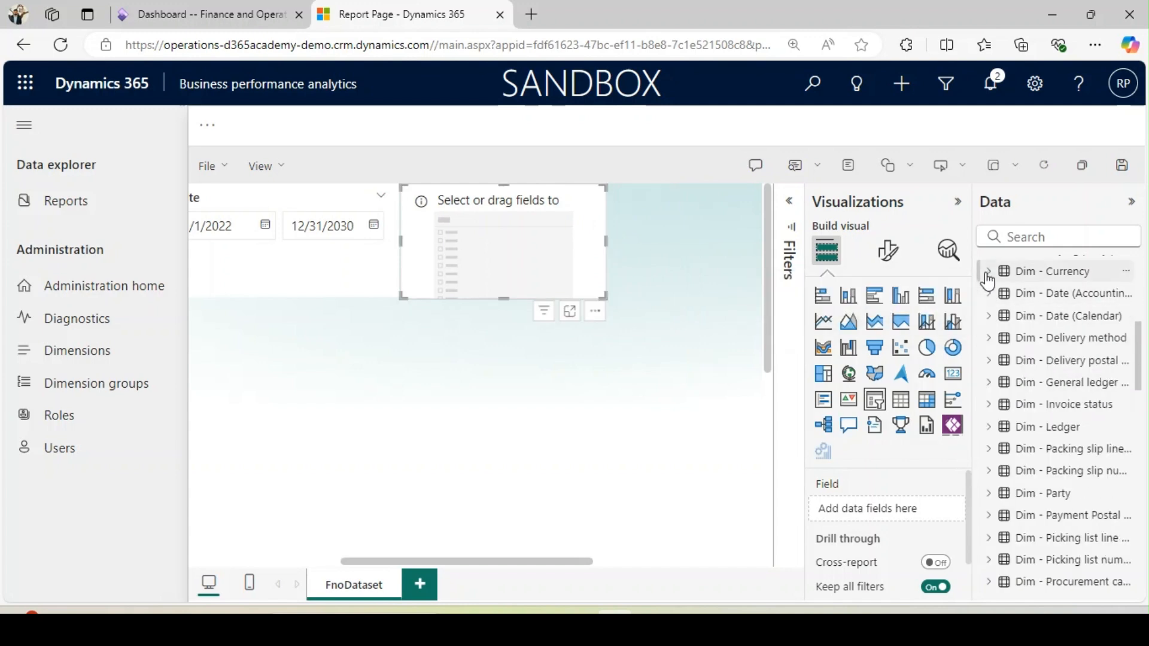
pyautogui.click(988, 271)
pyautogui.click(1018, 293)
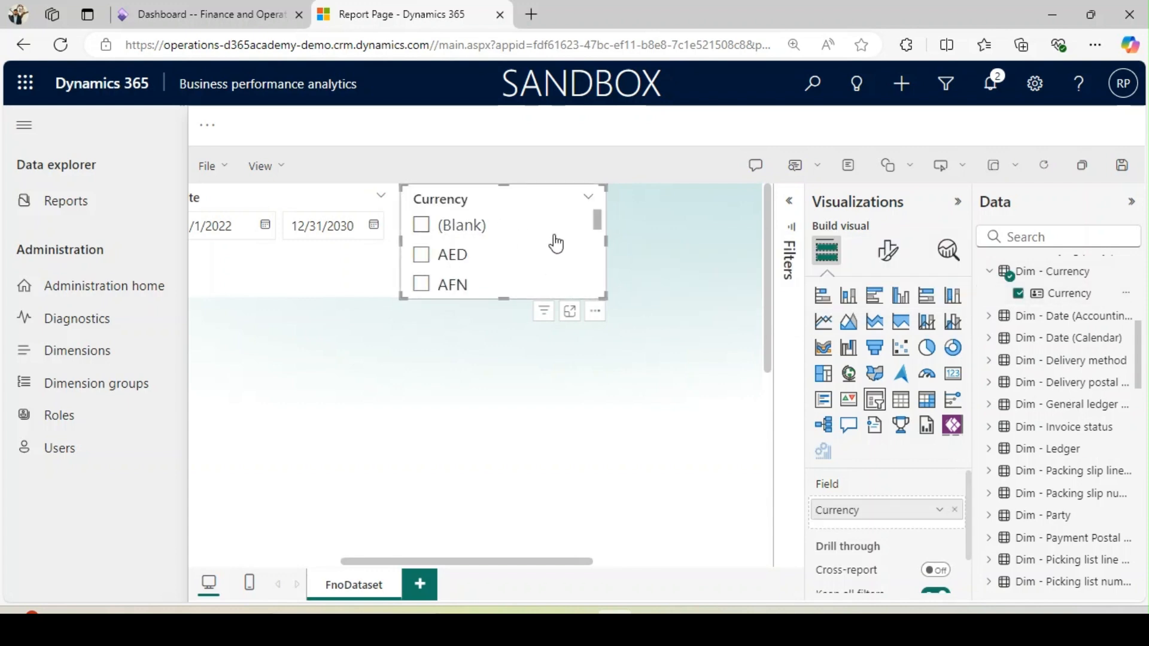
# - Set the Currency slicer's style to Dropdown, enable its "Select all" option and check the list of choices
pyautogui.click(890, 251)
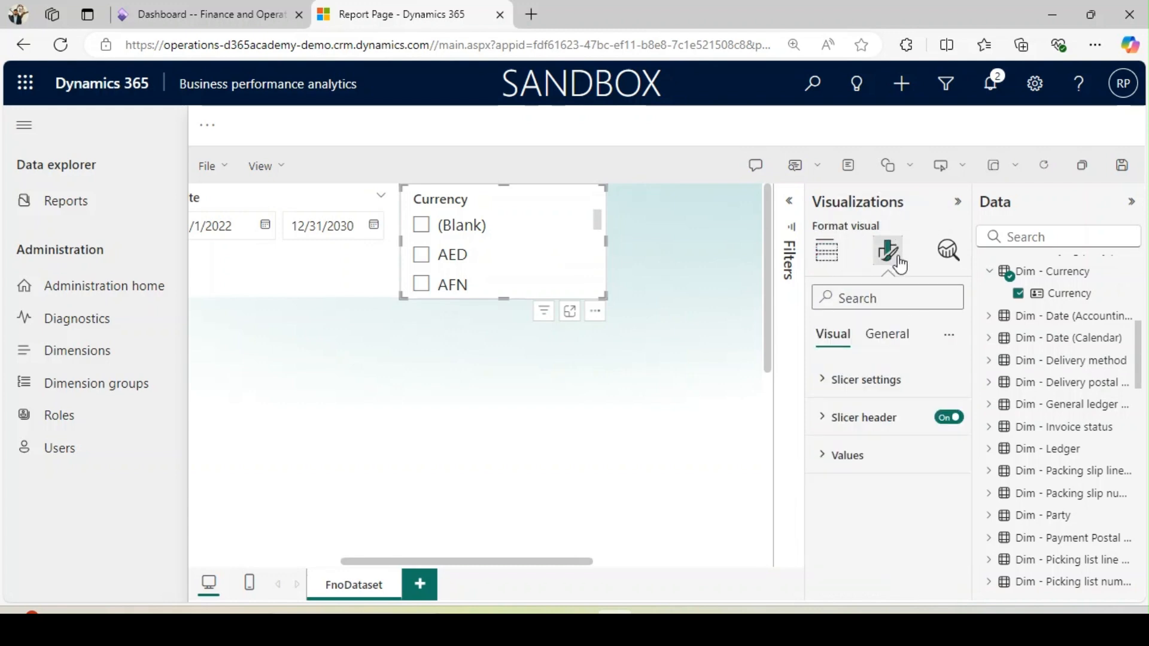
pyautogui.click(821, 380)
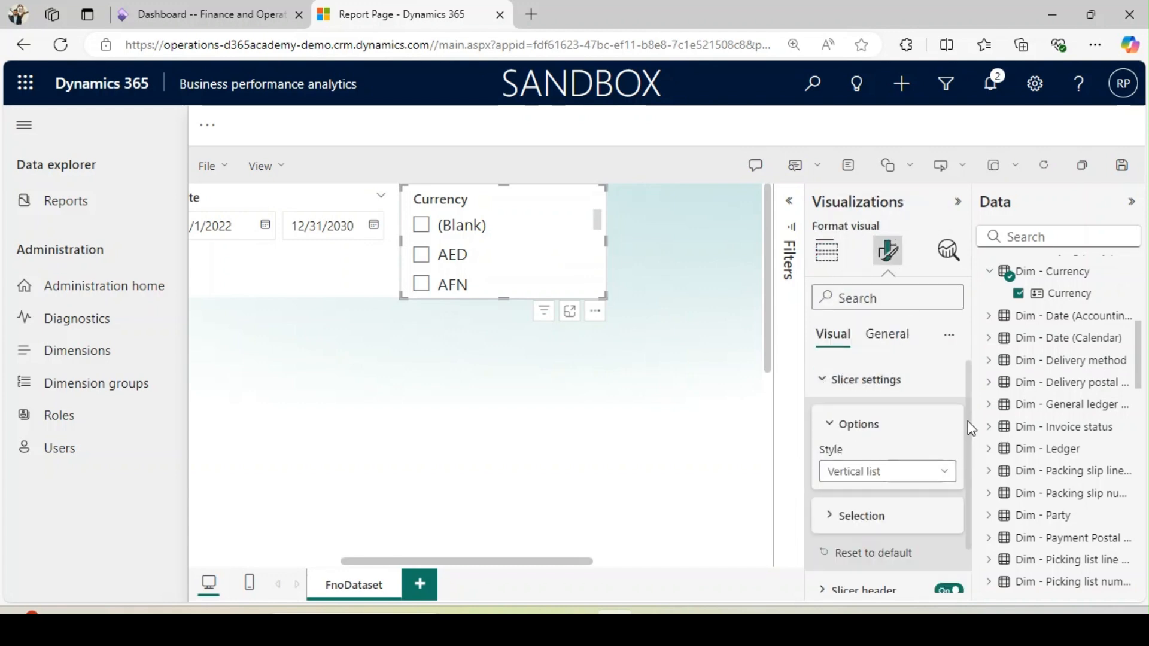
pyautogui.click(872, 470)
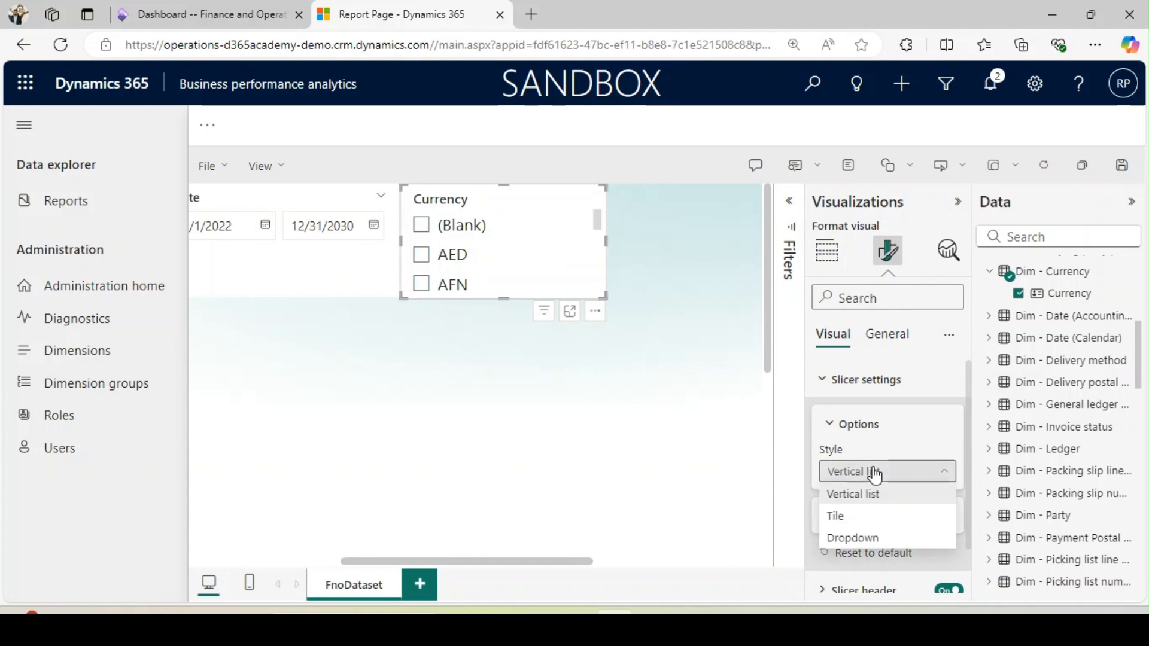
pyautogui.click(866, 540)
pyautogui.scroll(-1, 972, 466)
pyautogui.click(829, 472)
pyautogui.click(937, 540)
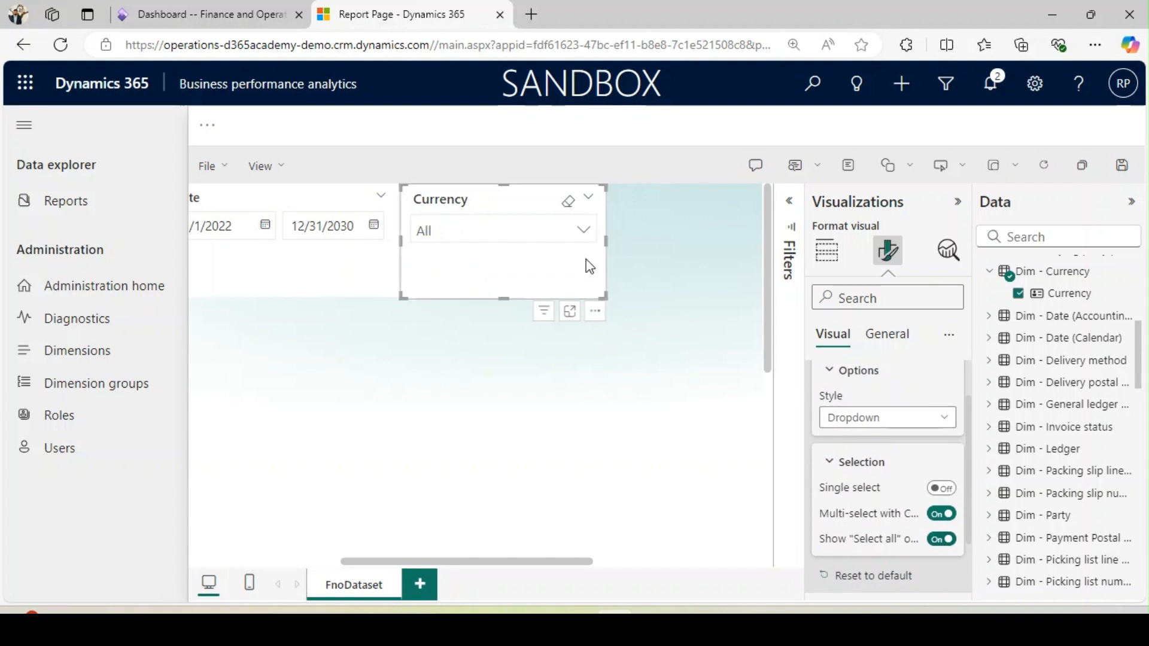
pyautogui.click(579, 229)
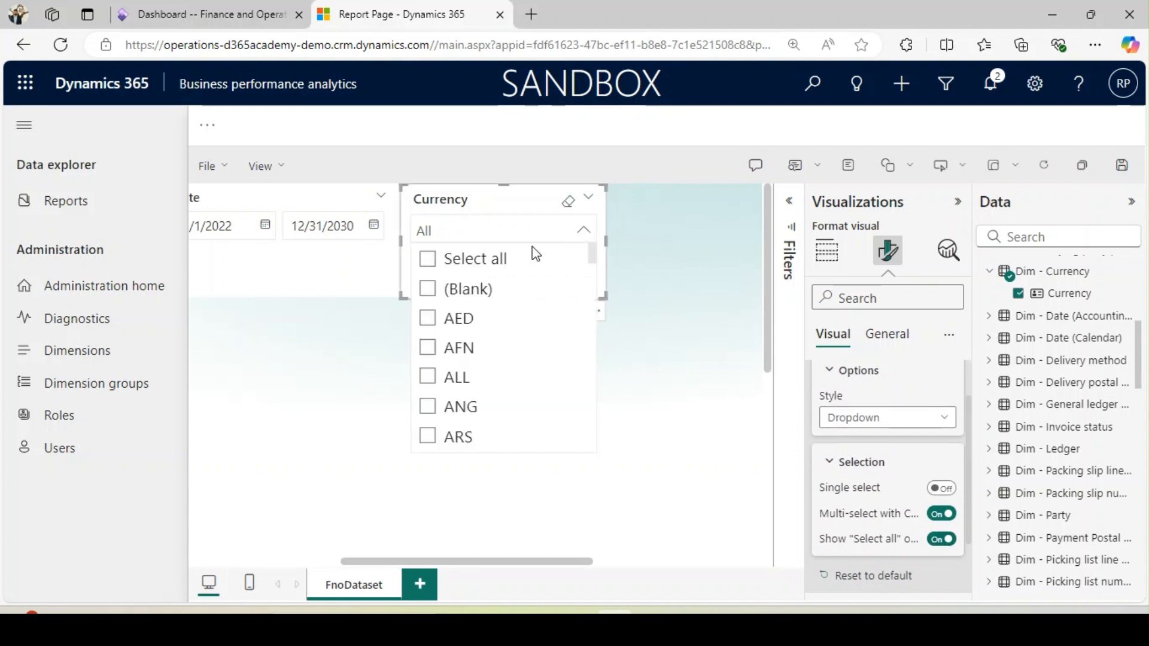
pyautogui.click(642, 250)
# - Add an empty matrix visual below the slicers, widening it across the canvas and extending it up to just beneath them
pyautogui.moveTo(564, 560); pyautogui.dragTo(680, 526)
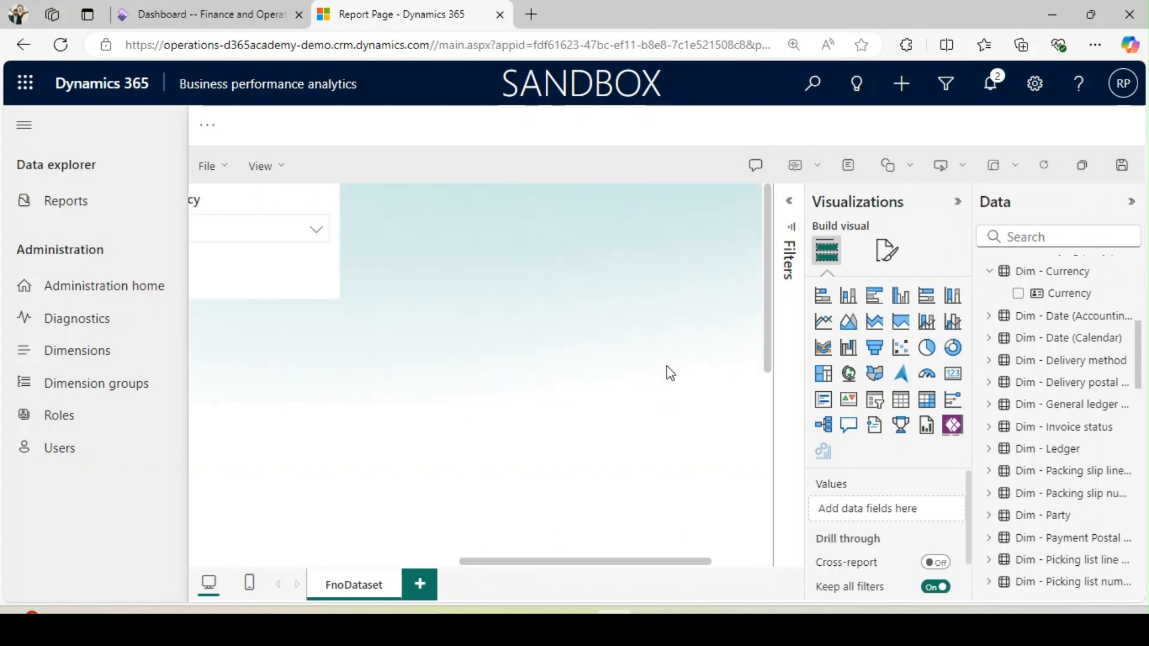
pyautogui.moveTo(618, 560); pyautogui.dragTo(316, 565)
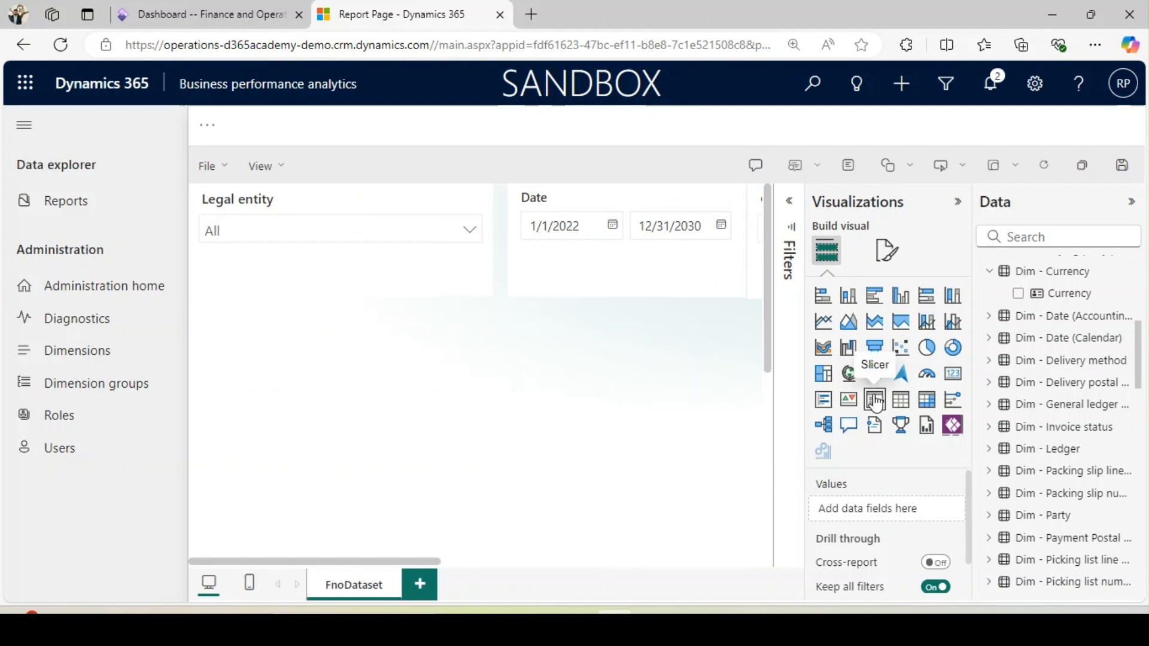
pyautogui.click(927, 404)
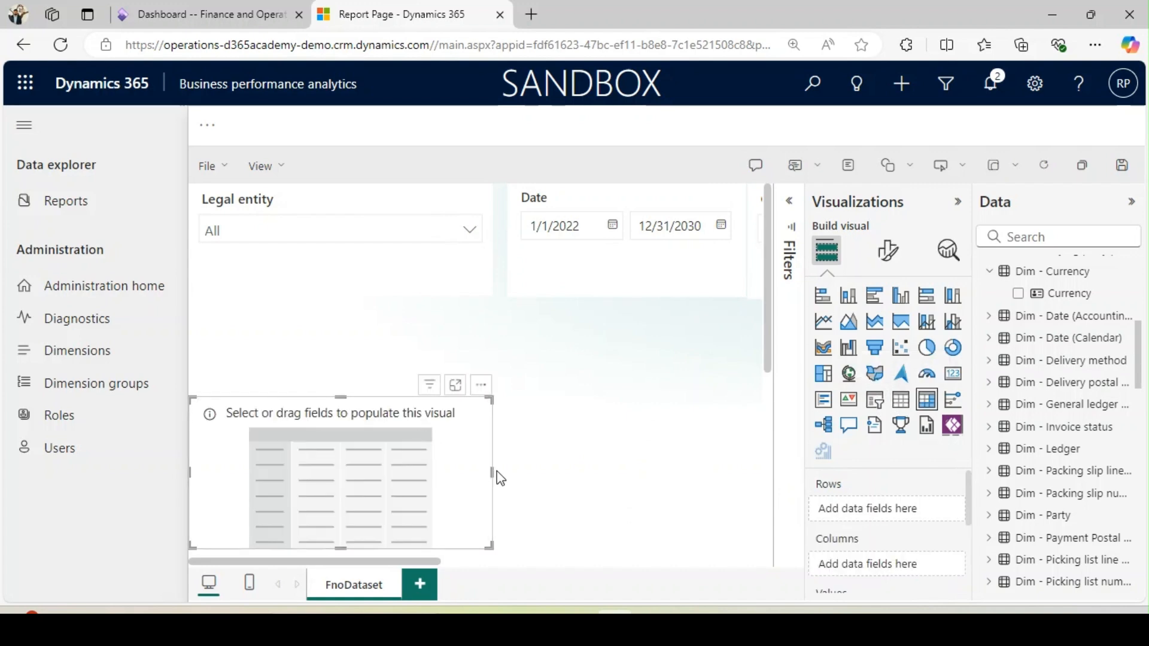
pyautogui.moveTo(492, 471); pyautogui.dragTo(760, 473)
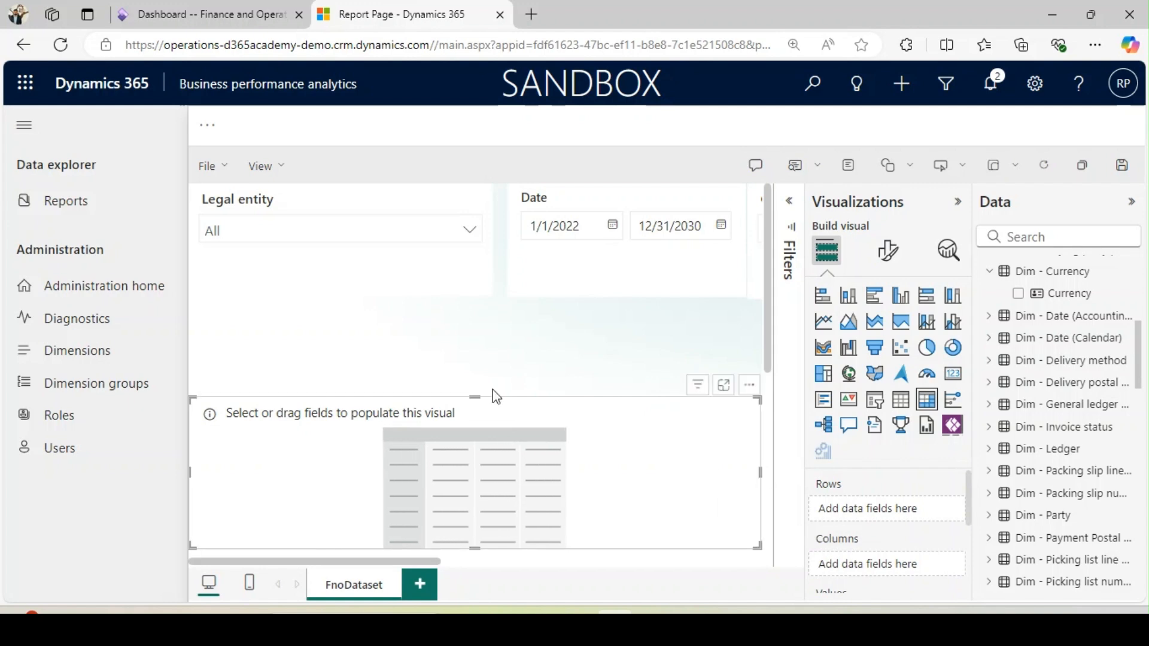
pyautogui.moveTo(474, 398); pyautogui.dragTo(484, 303)
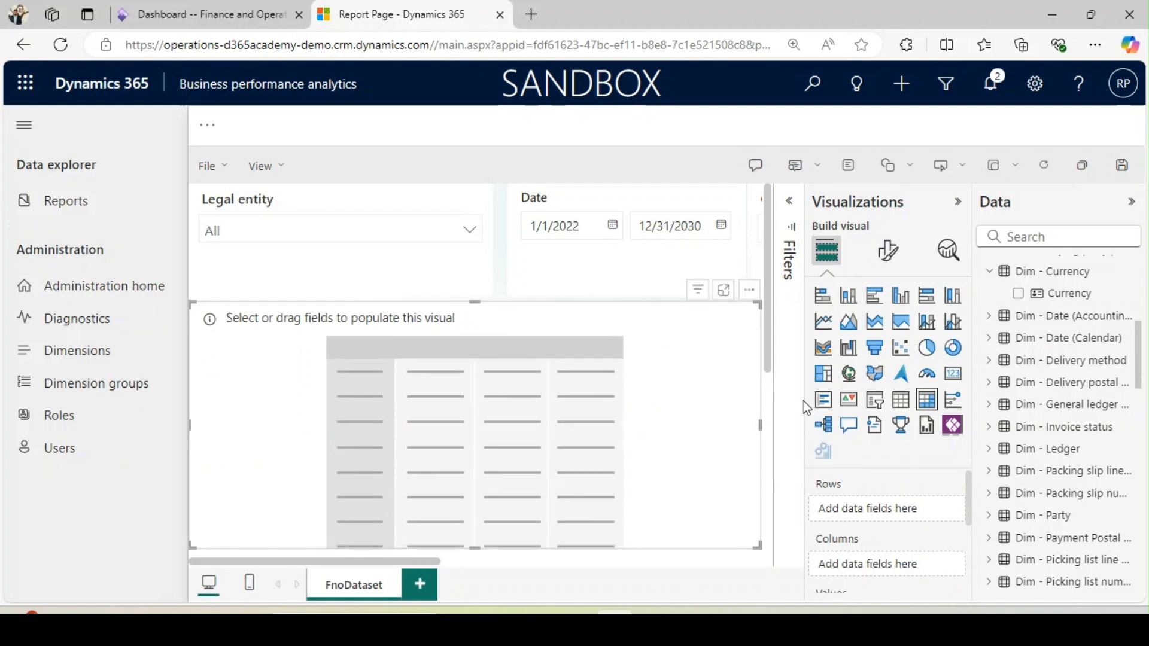
# - Widen the Visualizations pane and add Legal entity from the Dim - Ledger table to the matrix's rows
pyautogui.moveTo(805, 383); pyautogui.dragTo(739, 390)
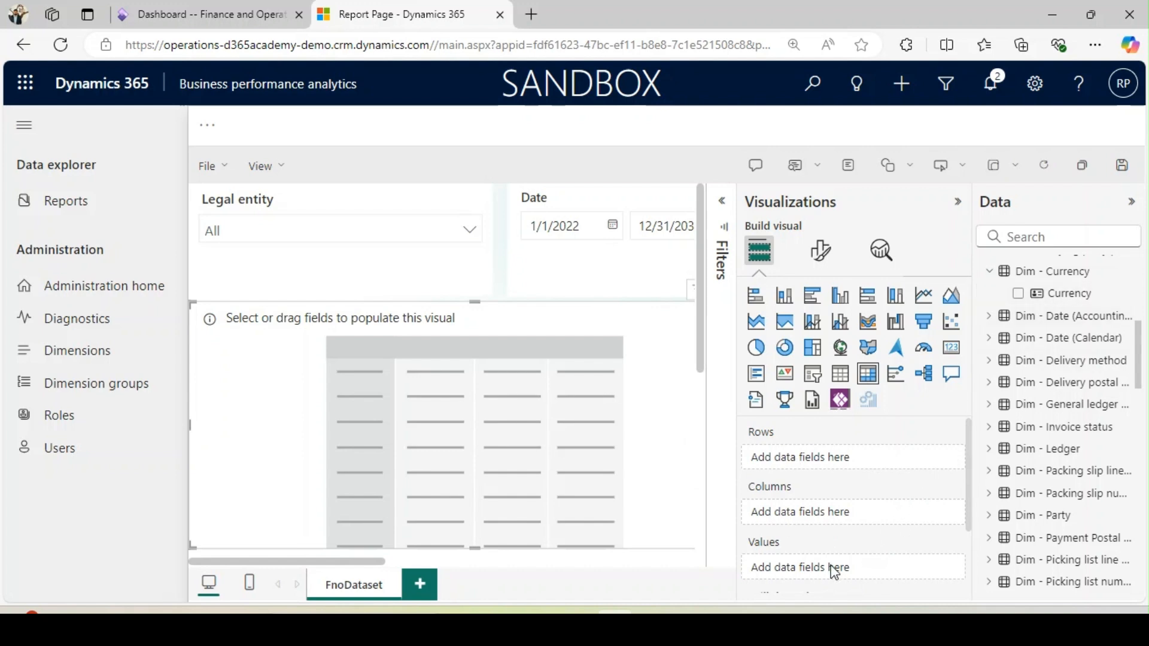
pyautogui.scroll(-3, 969, 528)
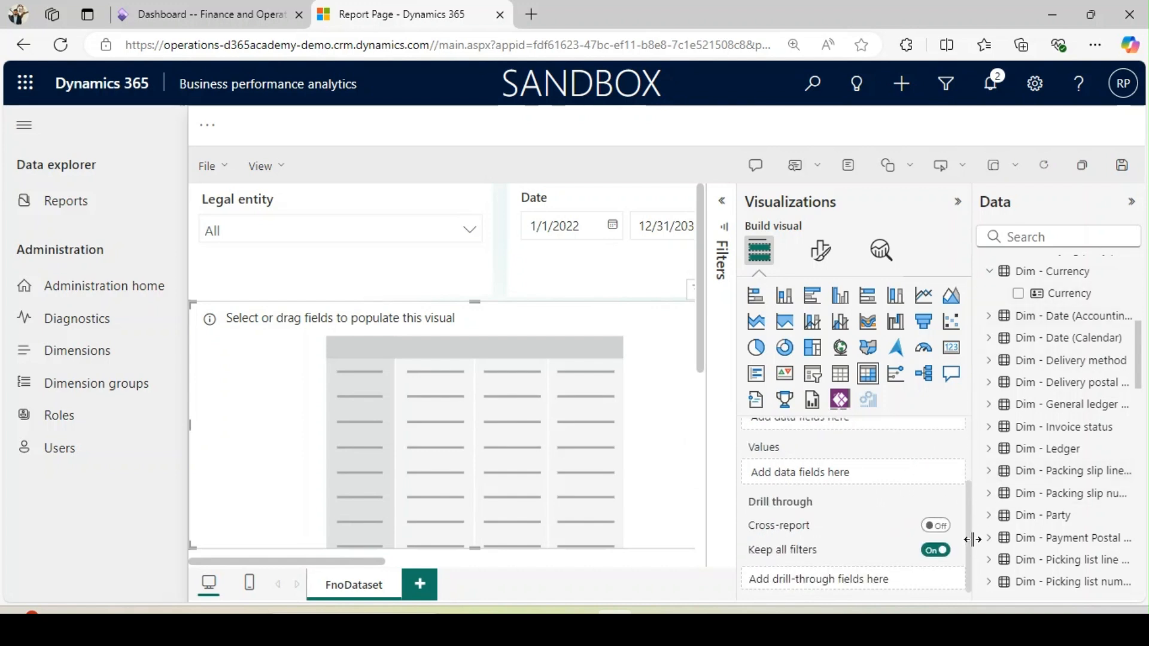
pyautogui.scroll(3, 966, 520)
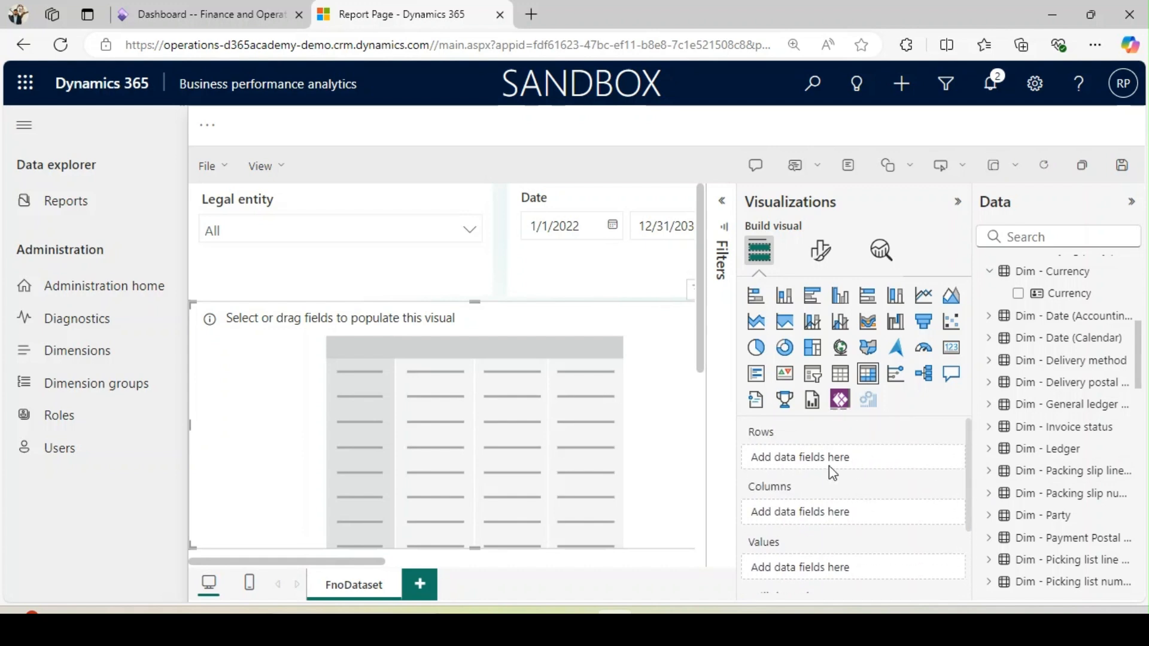
pyautogui.moveTo(1139, 331)
pyautogui.mouseDown()
pyautogui.moveTo(1141, 270)
pyautogui.moveTo(1139, 348)
pyautogui.mouseUp()
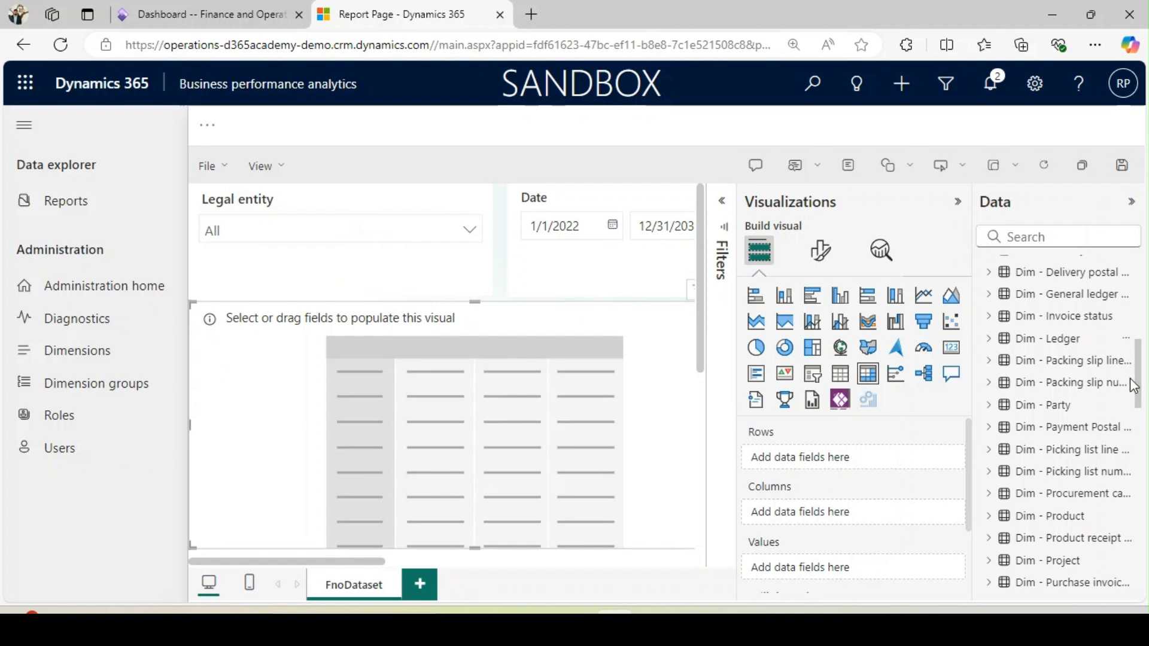
pyautogui.click(988, 340)
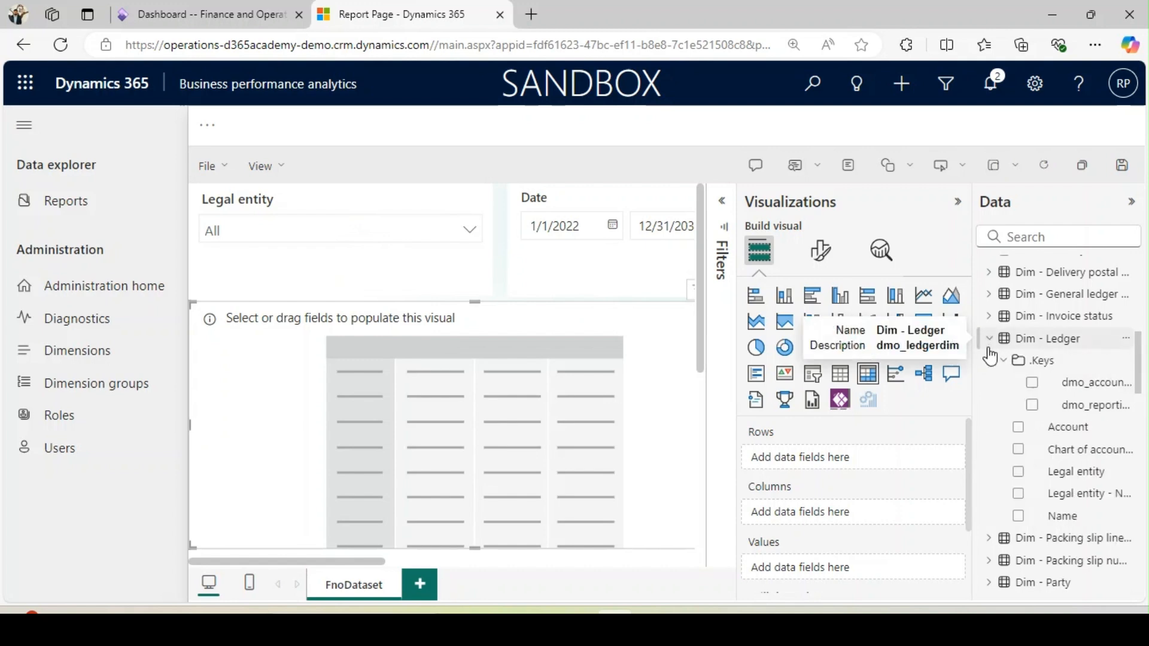
pyautogui.click(1002, 361)
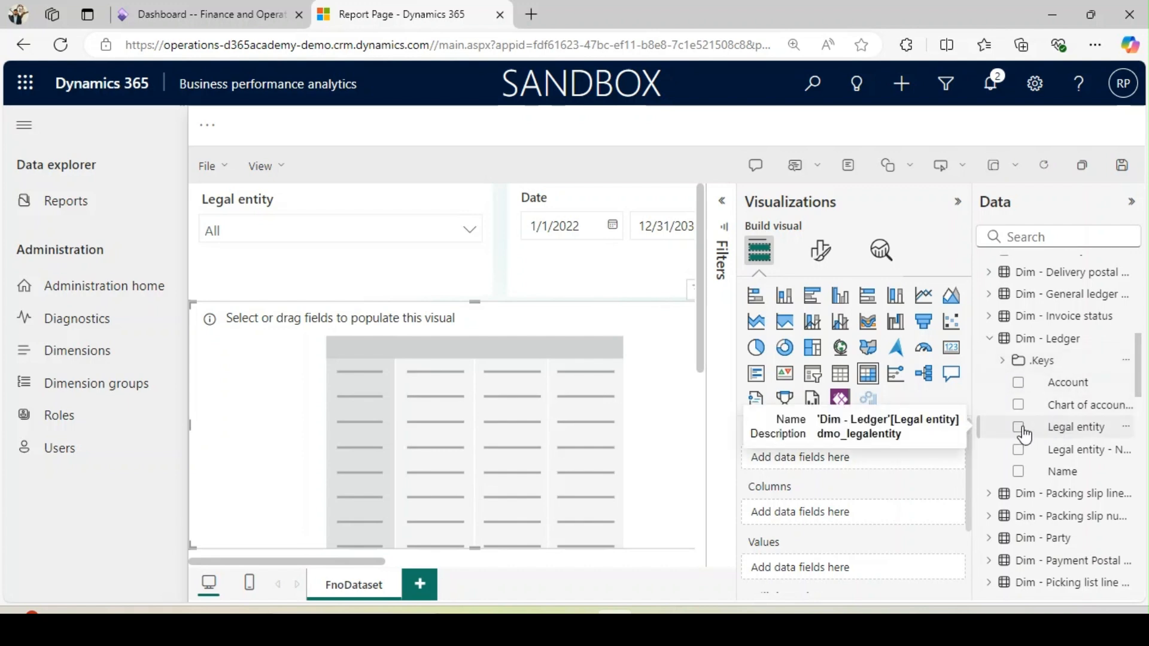
pyautogui.moveTo(1092, 433); pyautogui.dragTo(872, 463)
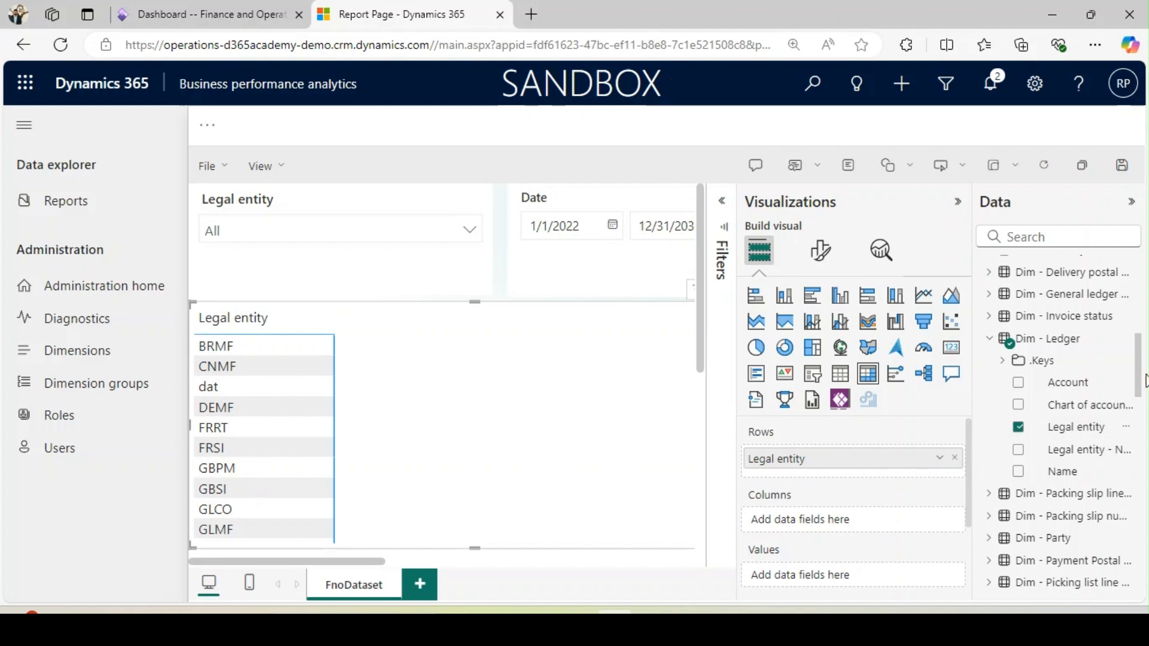
# - Replace Legal entity in the matrix's rows with the General ledger hierarchy from the Dim - General ledger account table
pyautogui.click(1004, 361)
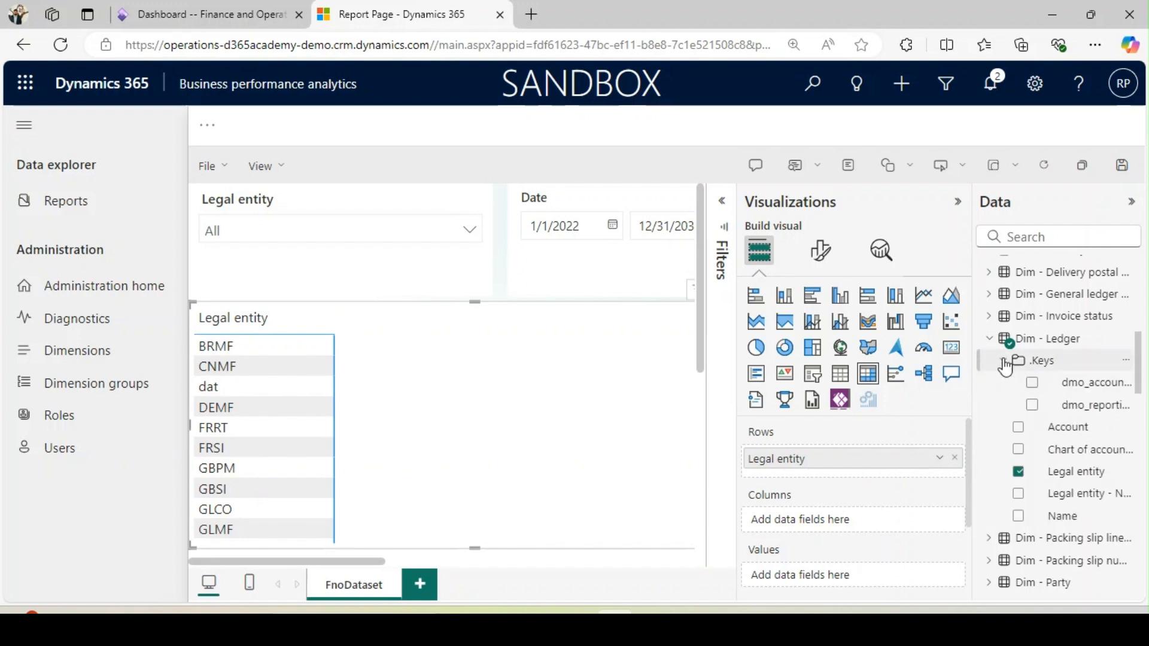
pyautogui.click(988, 339)
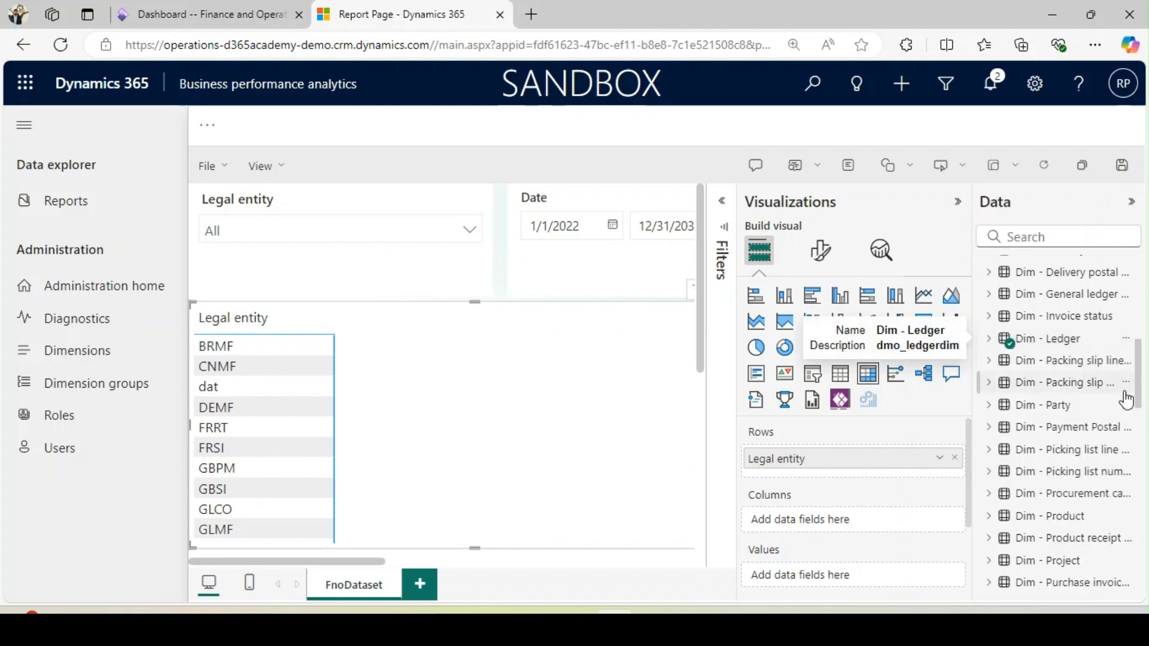
pyautogui.moveTo(1137, 388); pyautogui.dragTo(1130, 464)
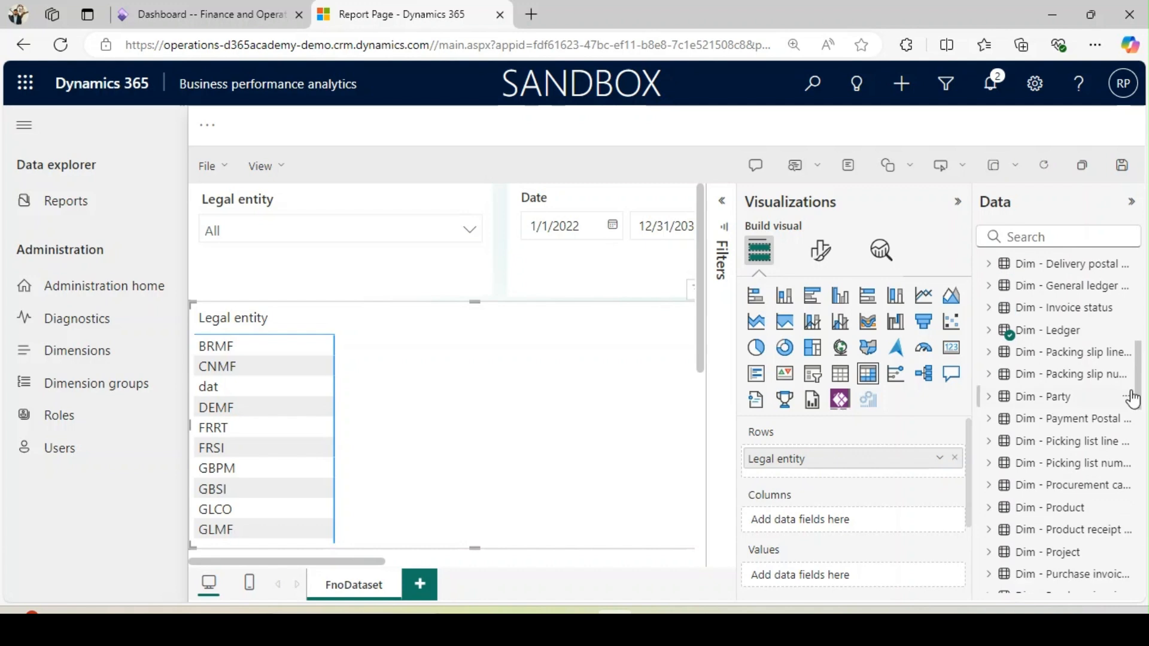
pyautogui.click(988, 335)
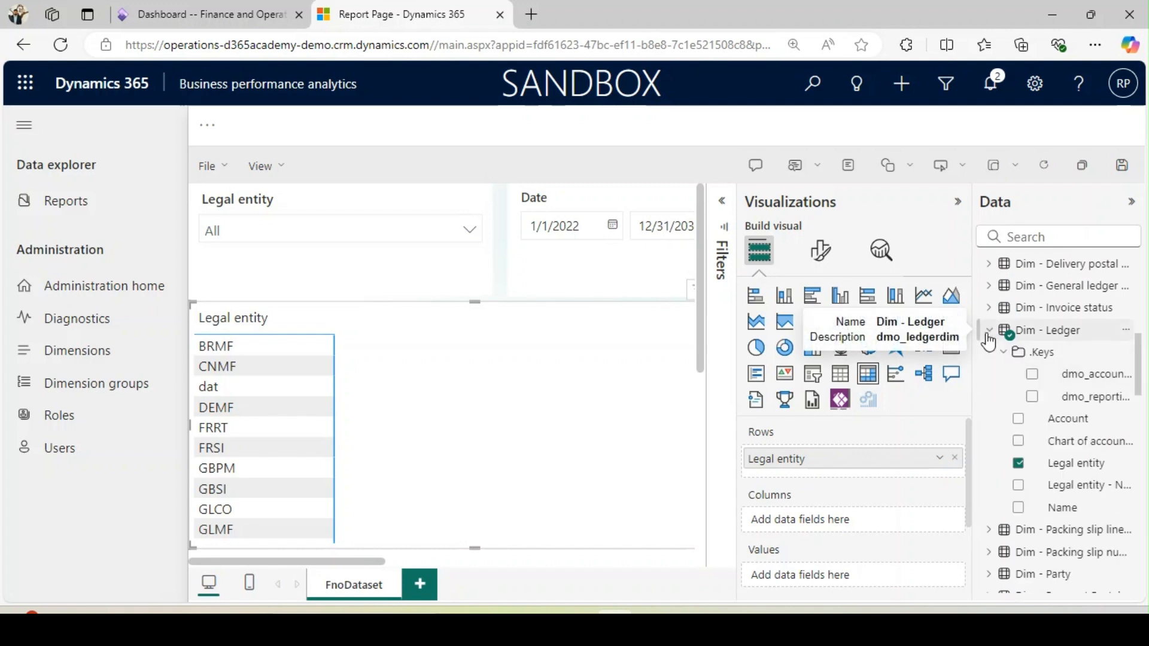
pyautogui.click(988, 334)
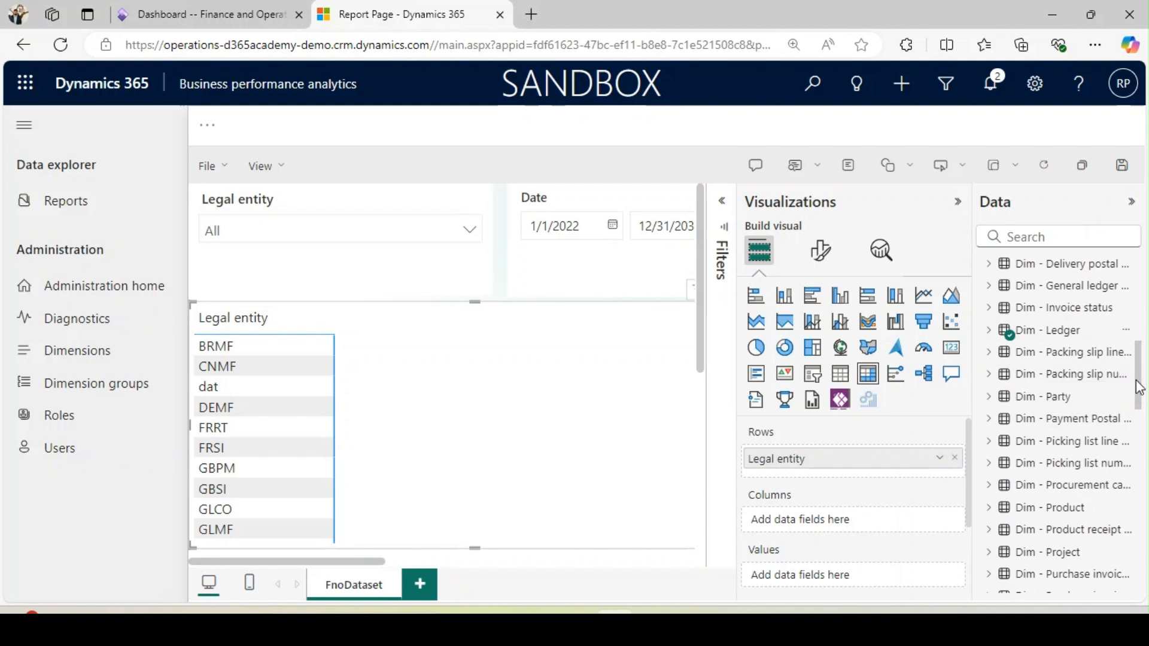
pyautogui.click(987, 286)
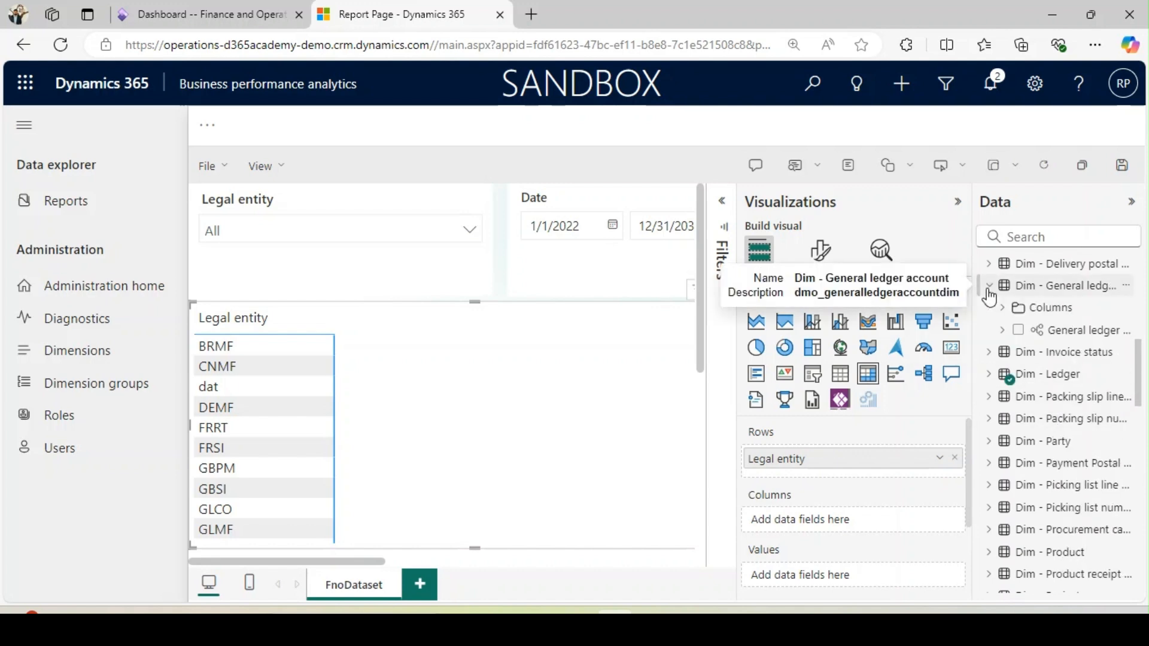
pyautogui.moveTo(970, 386); pyautogui.dragTo(879, 392)
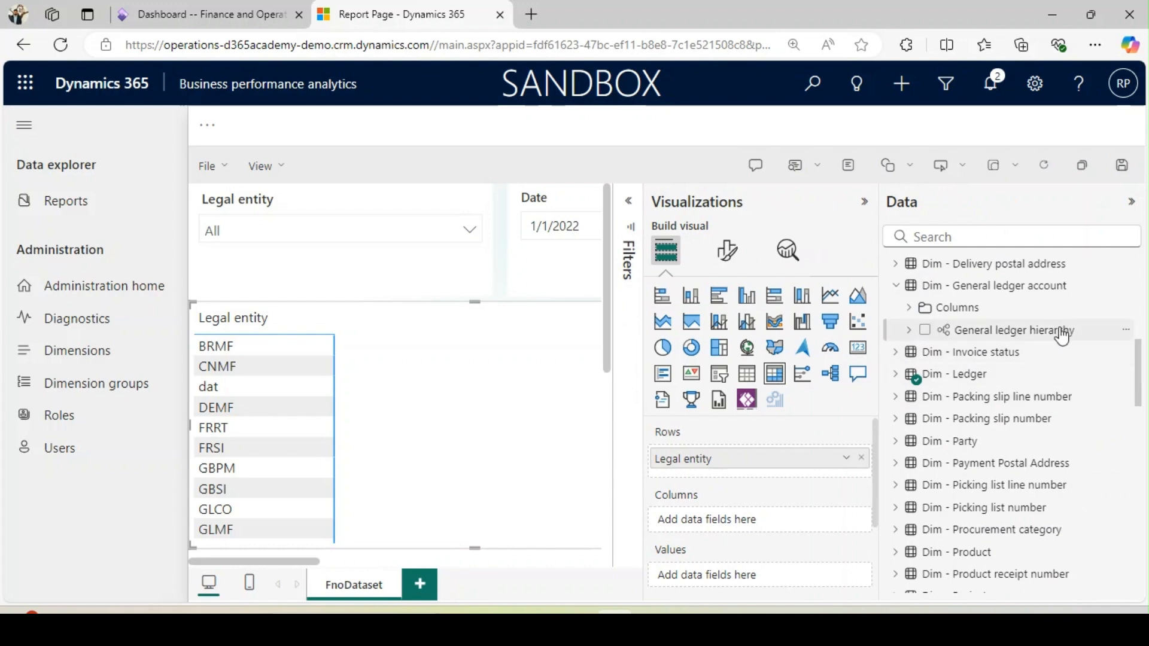
pyautogui.click(909, 331)
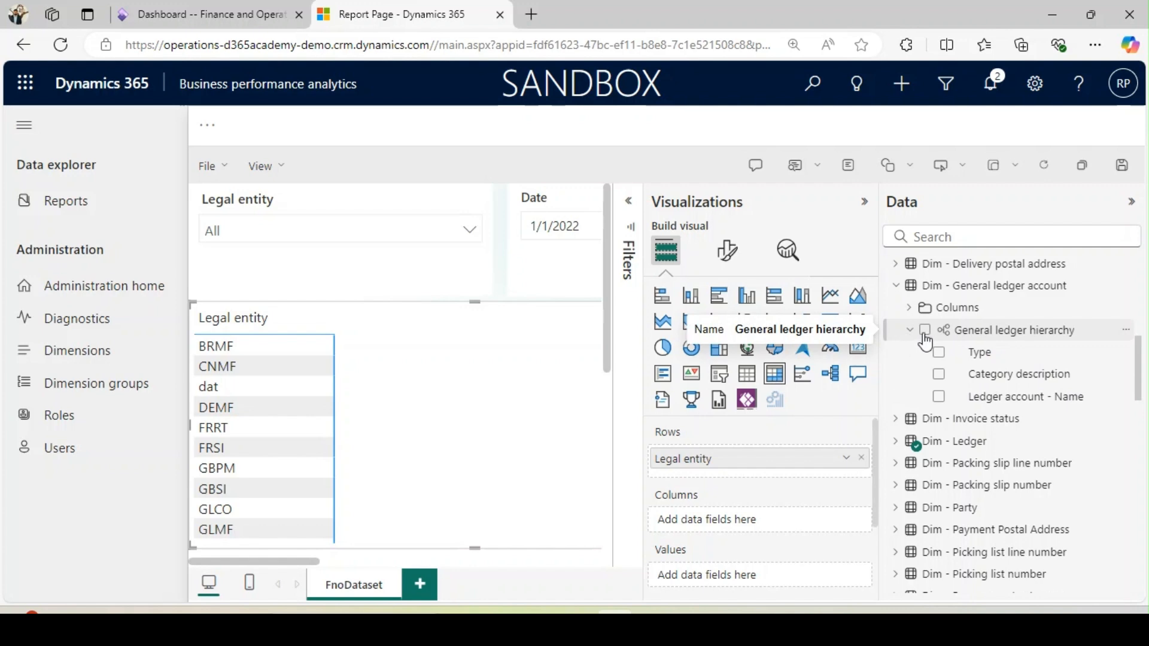
pyautogui.click(925, 332)
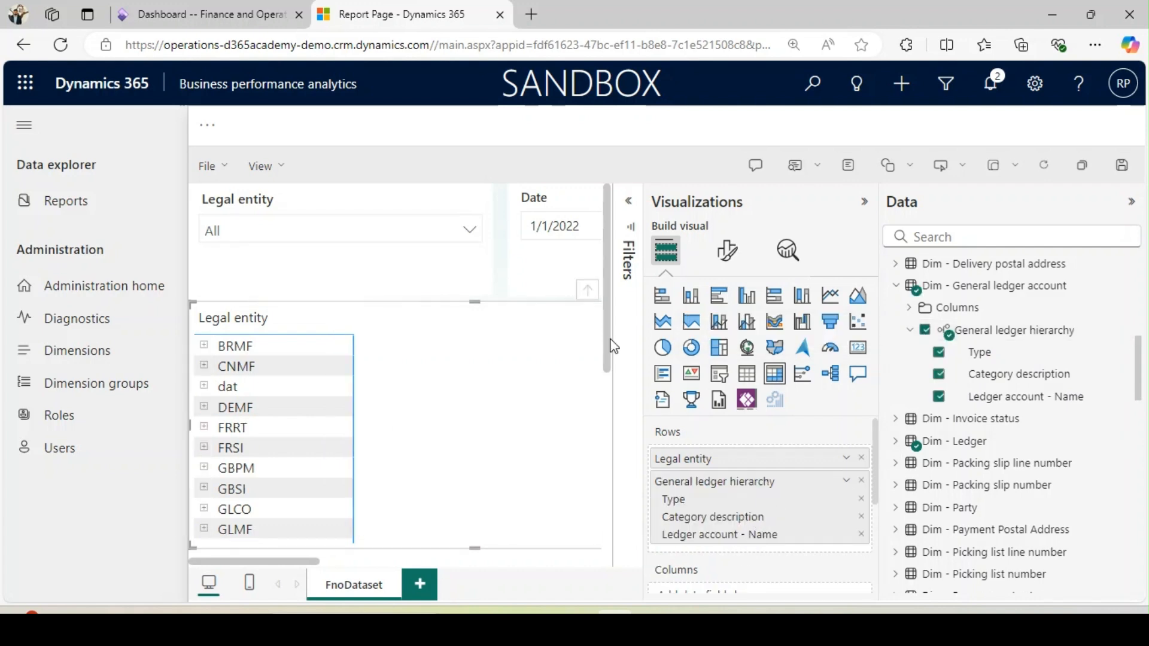
pyautogui.click(862, 459)
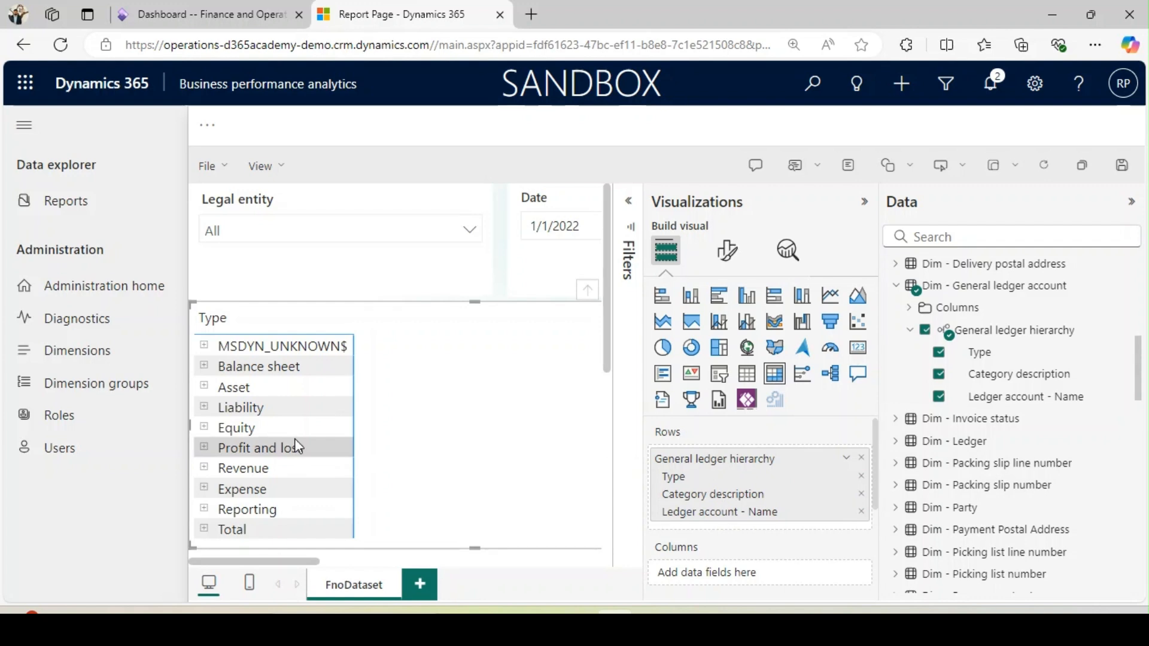
# - Add Year from the Accounting date hierarchy of the Dim - Date (Accounting) table to the matrix's columns
pyautogui.moveTo(877, 448); pyautogui.dragTo(876, 501)
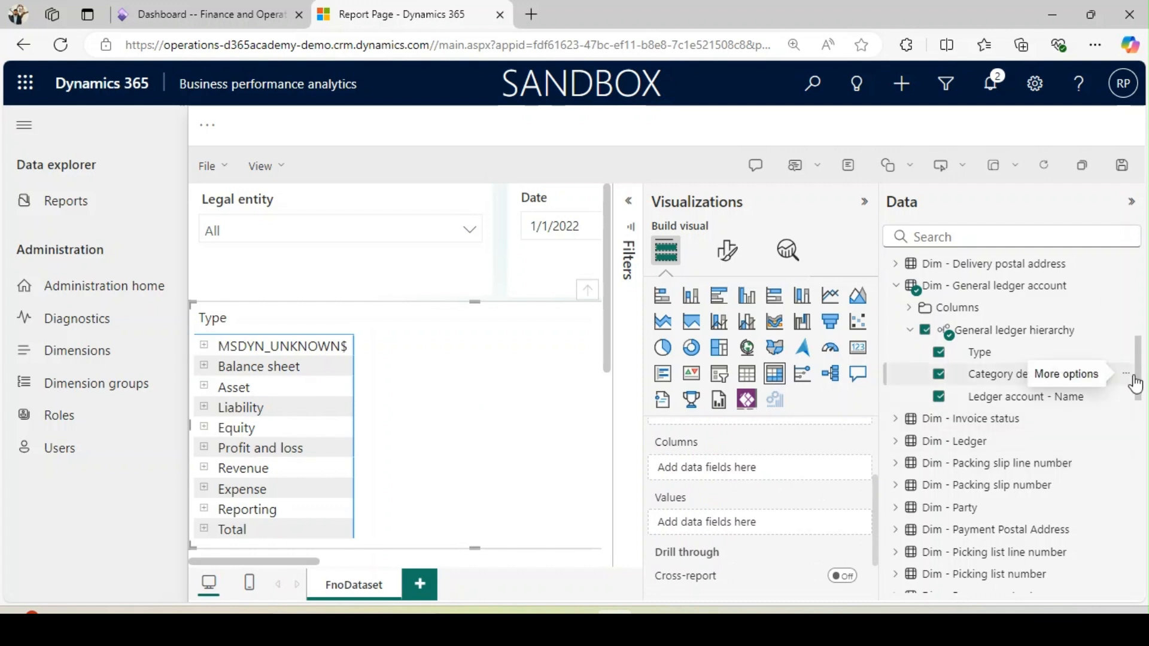
pyautogui.moveTo(1135, 383); pyautogui.dragTo(1130, 330)
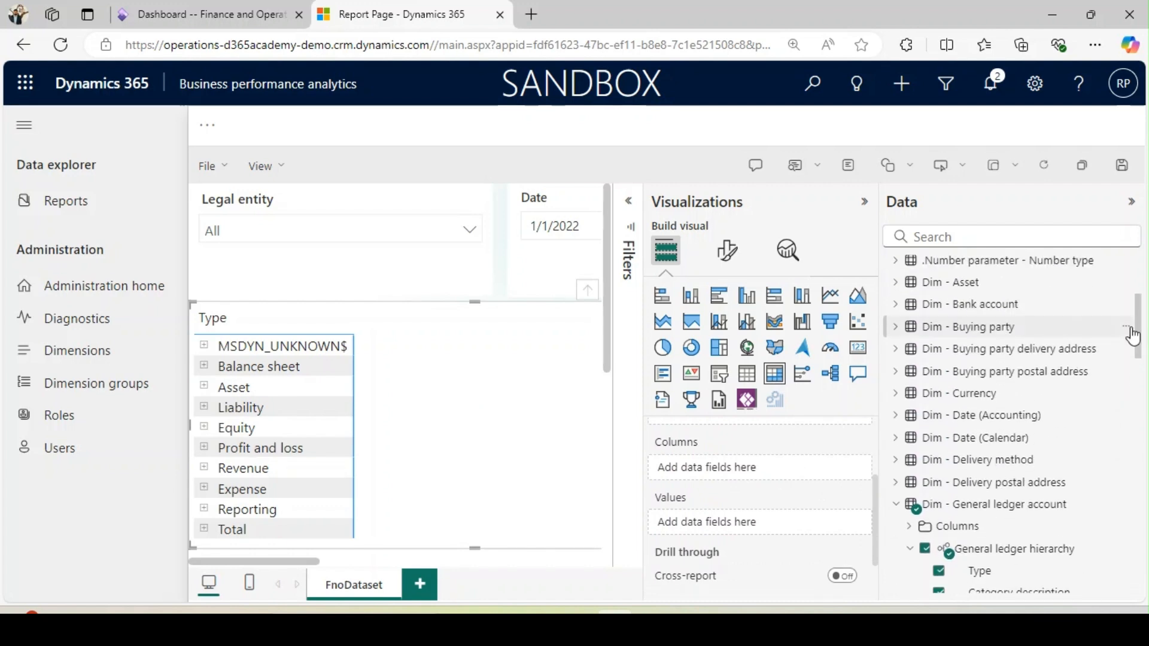
pyautogui.click(896, 415)
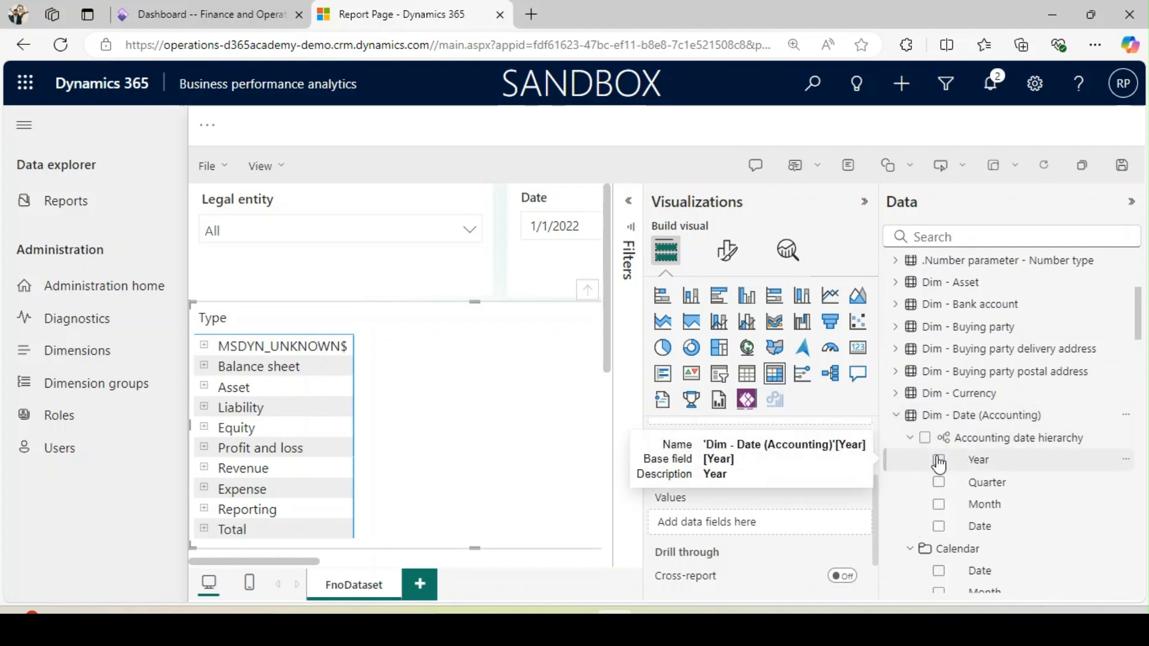
pyautogui.moveTo(979, 462); pyautogui.dragTo(761, 478)
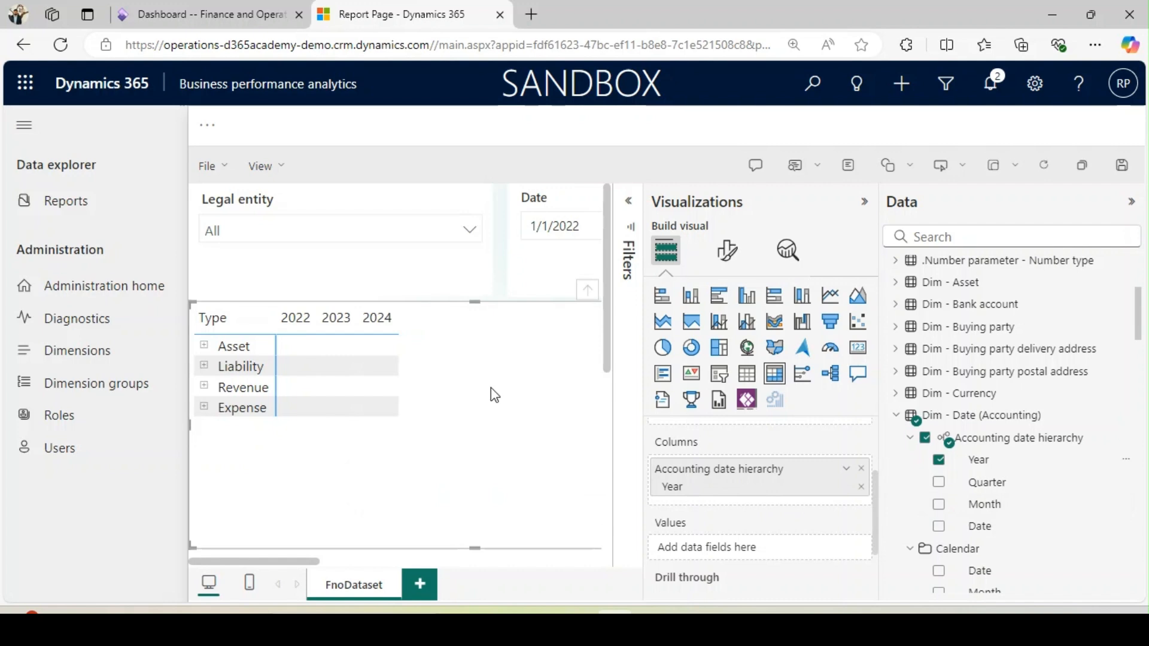
# - Collapse the Dim - Date (Accounting) table and expand the .Amount folder under General Ledger in the Metrics table
pyautogui.moveTo(876, 504); pyautogui.dragTo(875, 524)
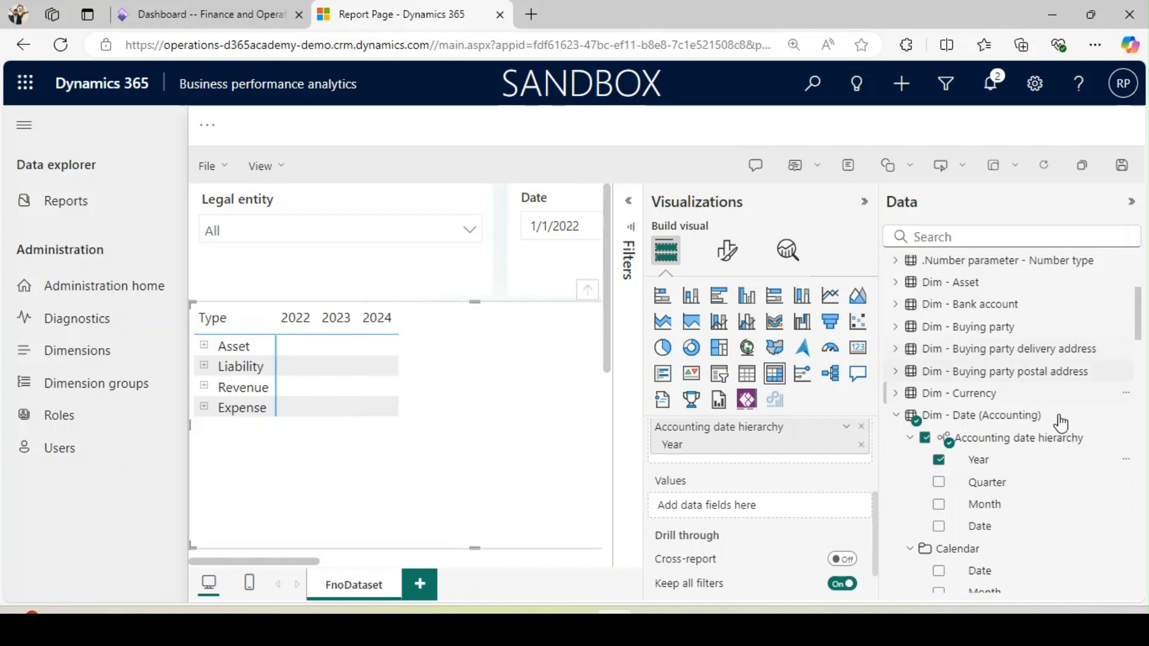
pyautogui.click(897, 418)
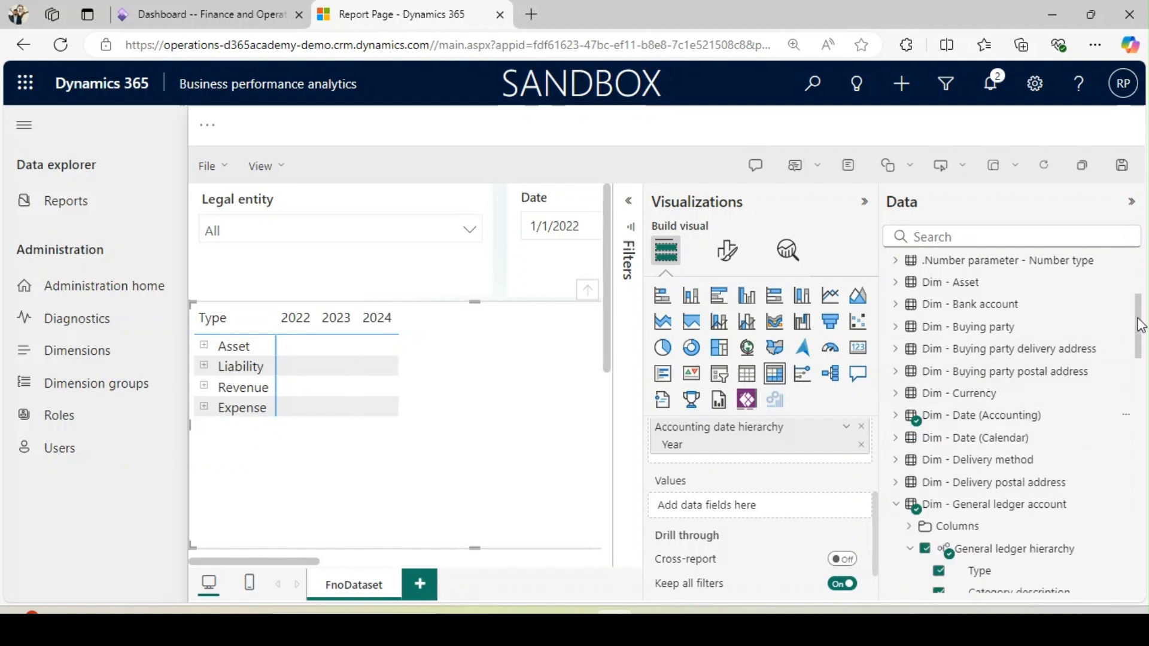
pyautogui.scroll(5, 1139, 321)
pyautogui.click(894, 267)
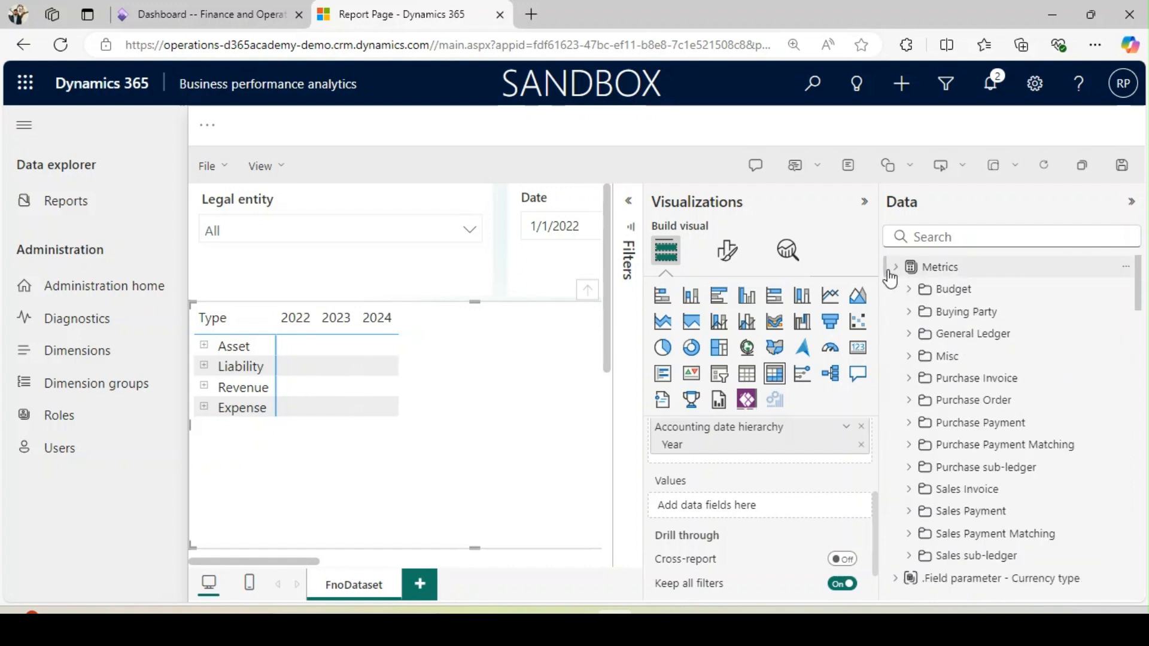
pyautogui.click(907, 335)
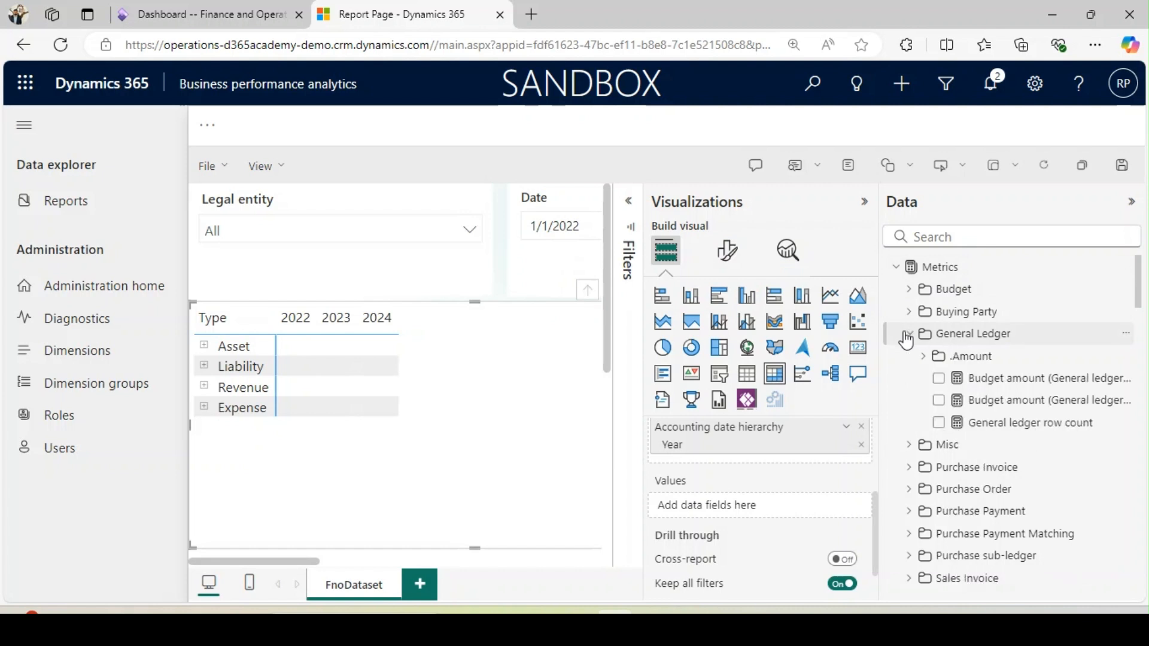
pyautogui.click(924, 357)
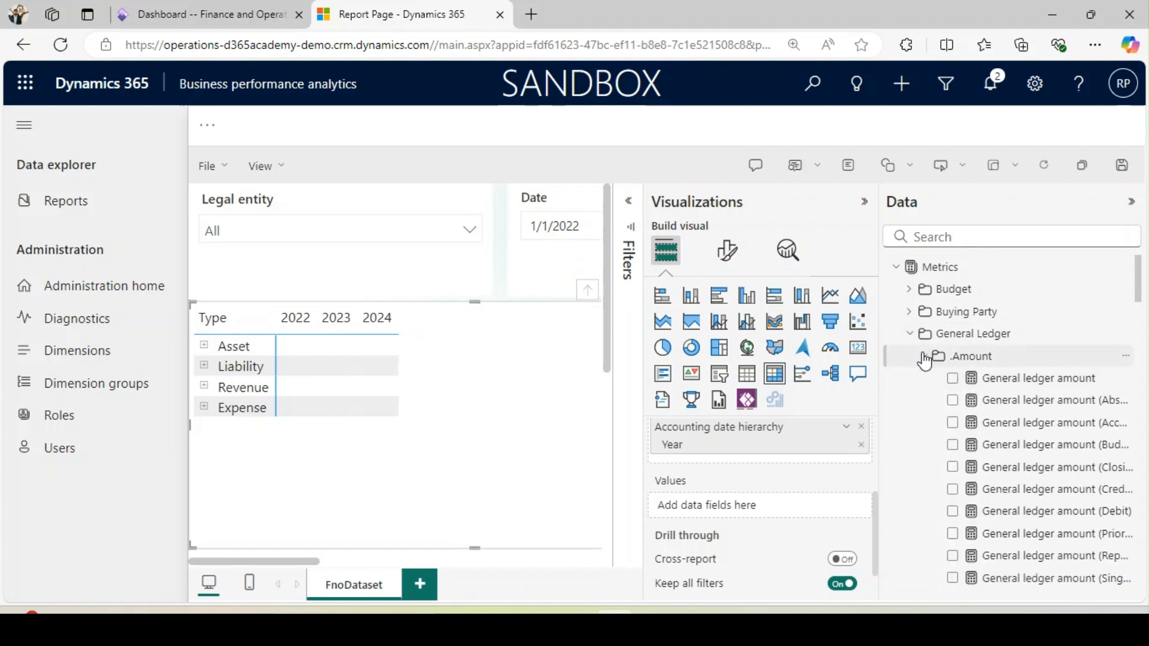
# - Try the plain General ledger amount measure as the matrix's value and remove it again
pyautogui.moveTo(1017, 383); pyautogui.dragTo(787, 519)
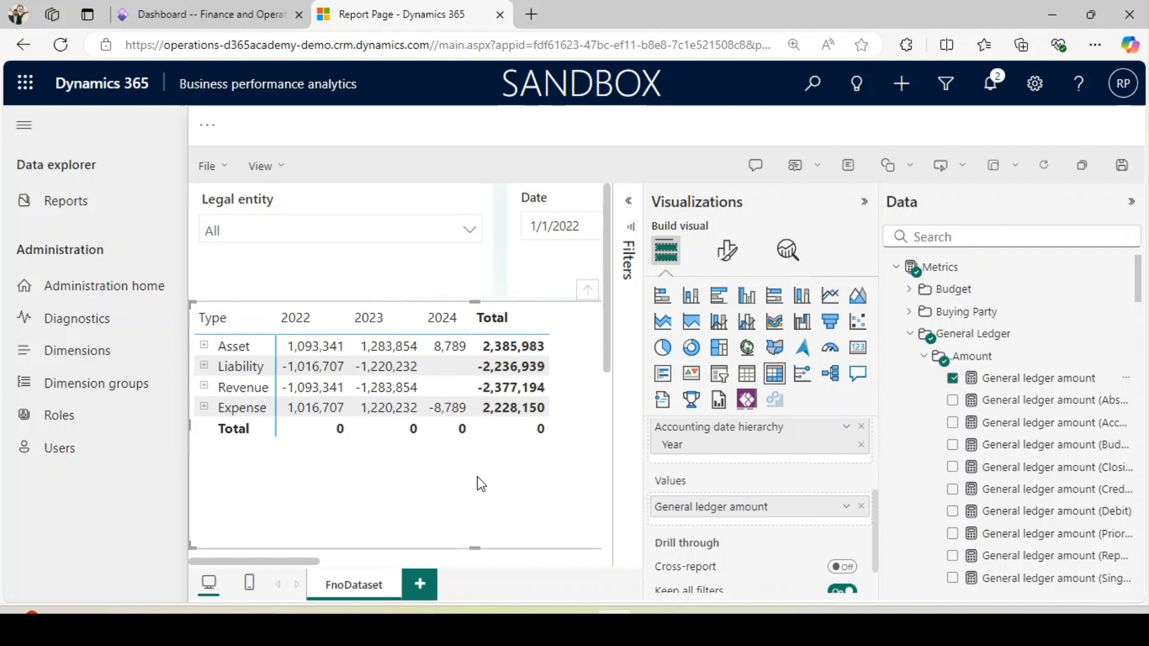
pyautogui.click(862, 507)
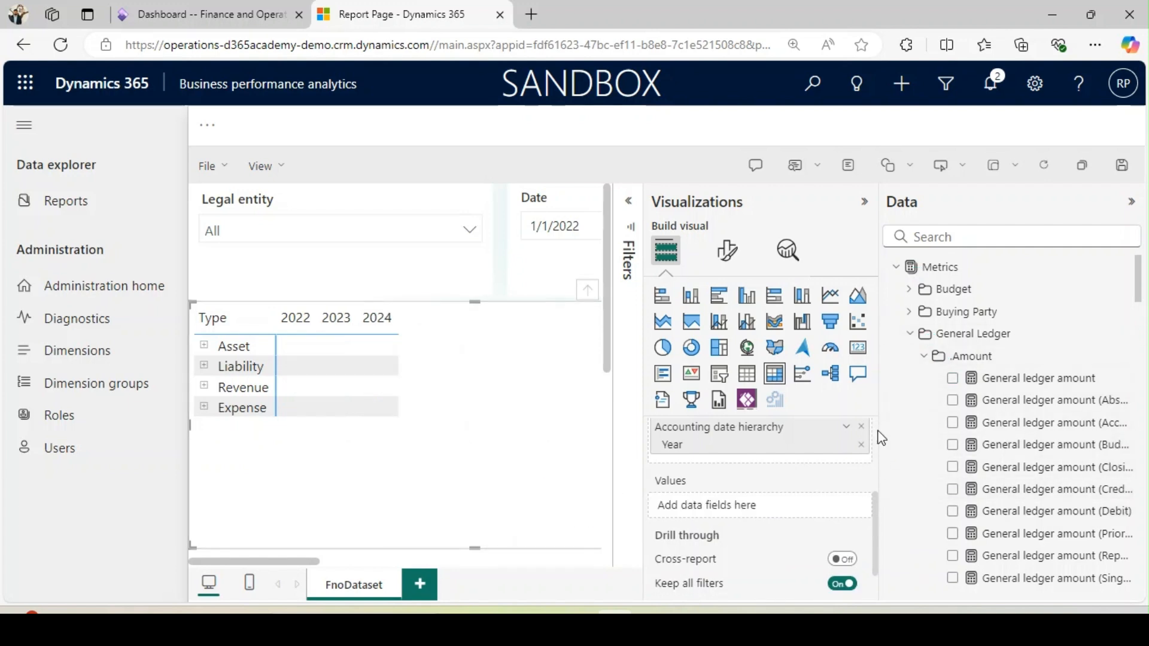
pyautogui.scroll(3, 878, 432)
# - Widen the Data pane and add the General ledger amount measures Year opening balance, Debit, Credit and Closing Balance to the matrix's values, in that order
pyautogui.moveTo(879, 418); pyautogui.dragTo(768, 421)
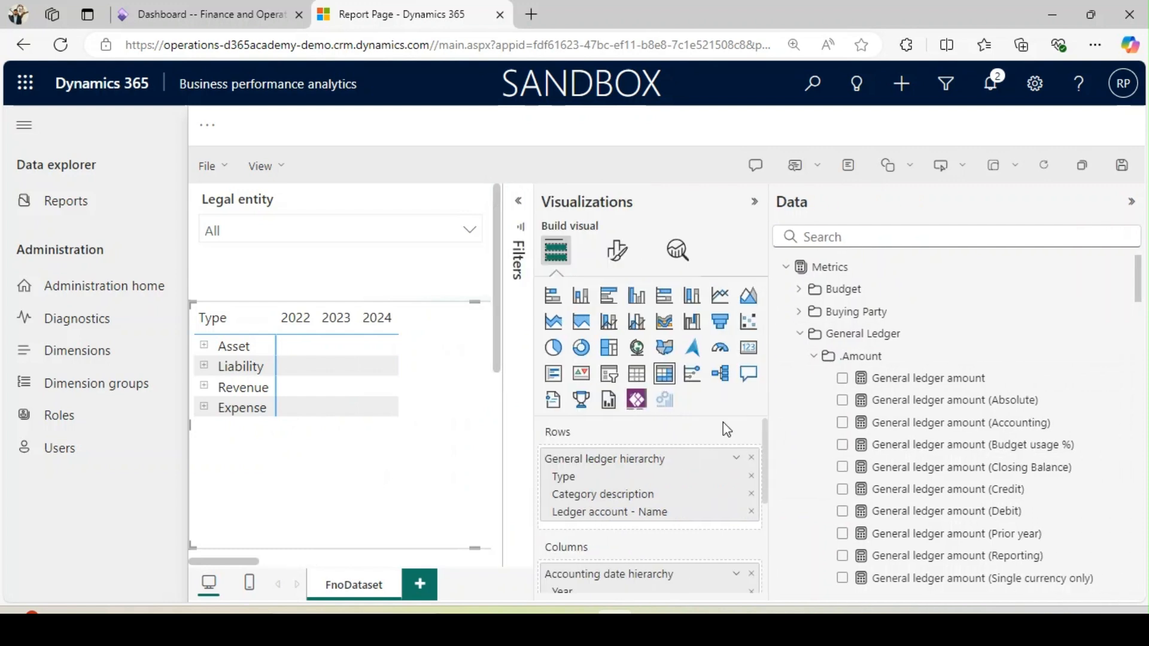
pyautogui.moveTo(1135, 287); pyautogui.dragTo(1136, 323)
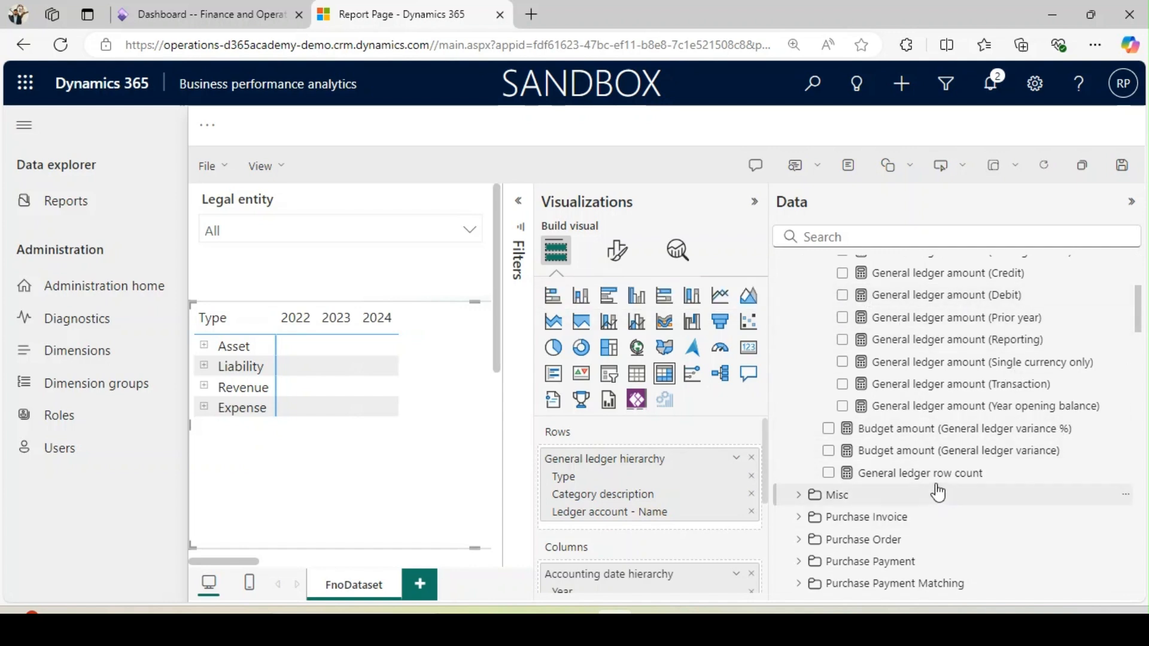
pyautogui.moveTo(979, 412); pyautogui.dragTo(1017, 404)
pyautogui.moveTo(765, 437); pyautogui.dragTo(756, 526)
pyautogui.moveTo(1005, 411); pyautogui.dragTo(685, 487)
pyautogui.moveTo(988, 305); pyautogui.dragTo(692, 496)
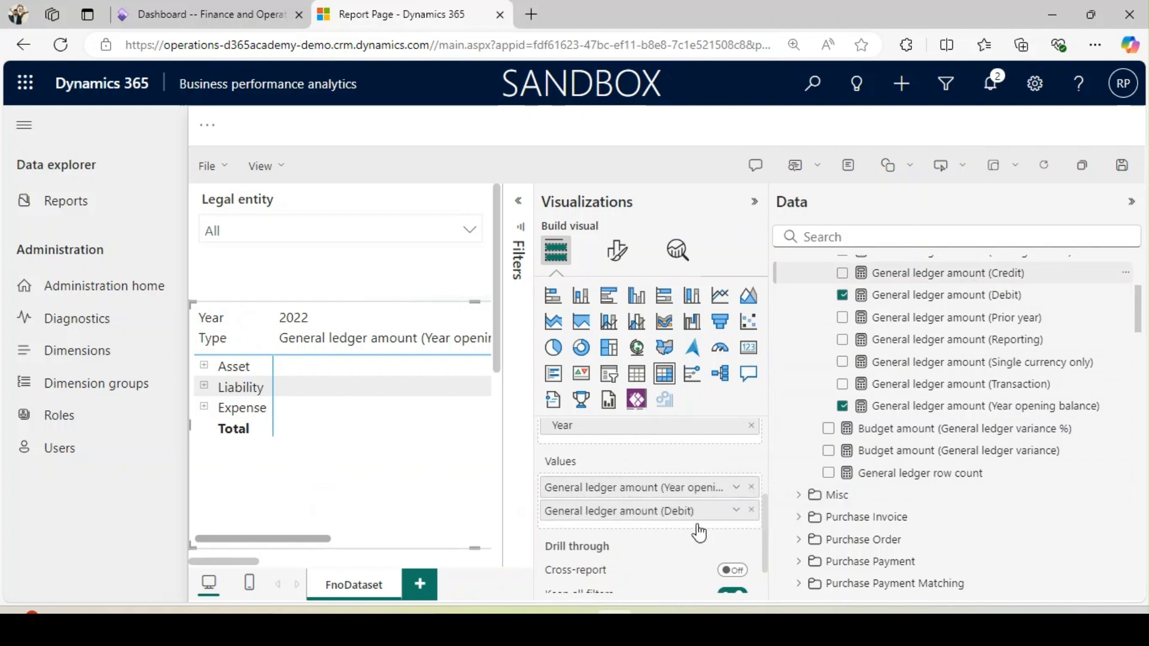
pyautogui.moveTo(699, 532); pyautogui.dragTo(697, 536)
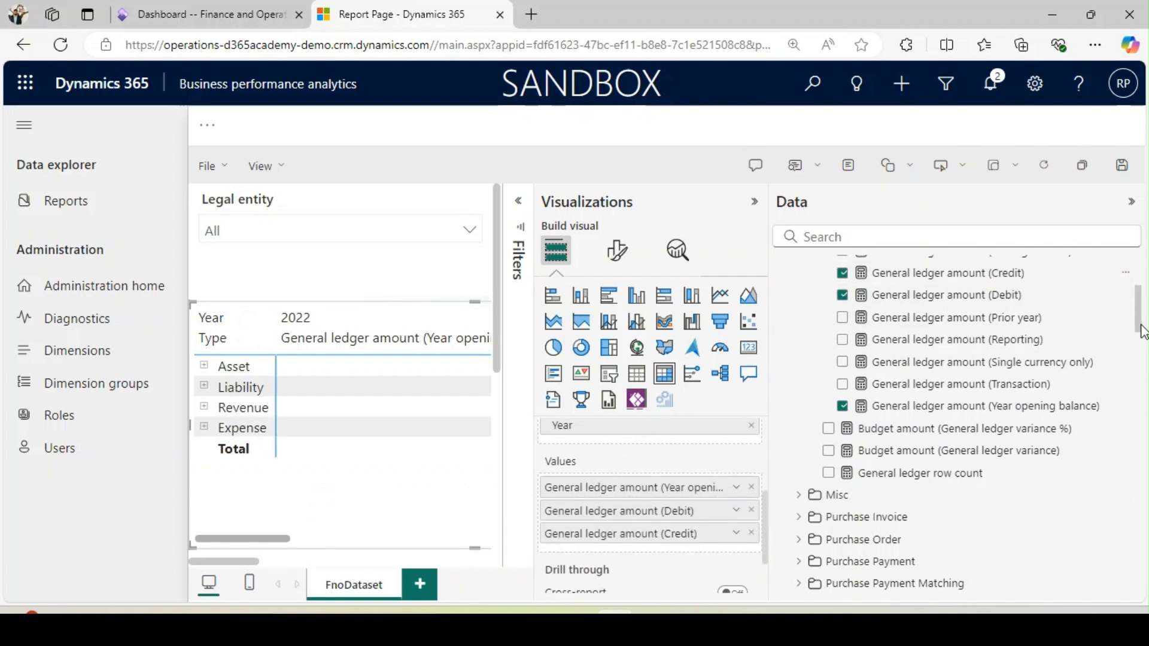
pyautogui.moveTo(1138, 330); pyautogui.dragTo(1138, 318)
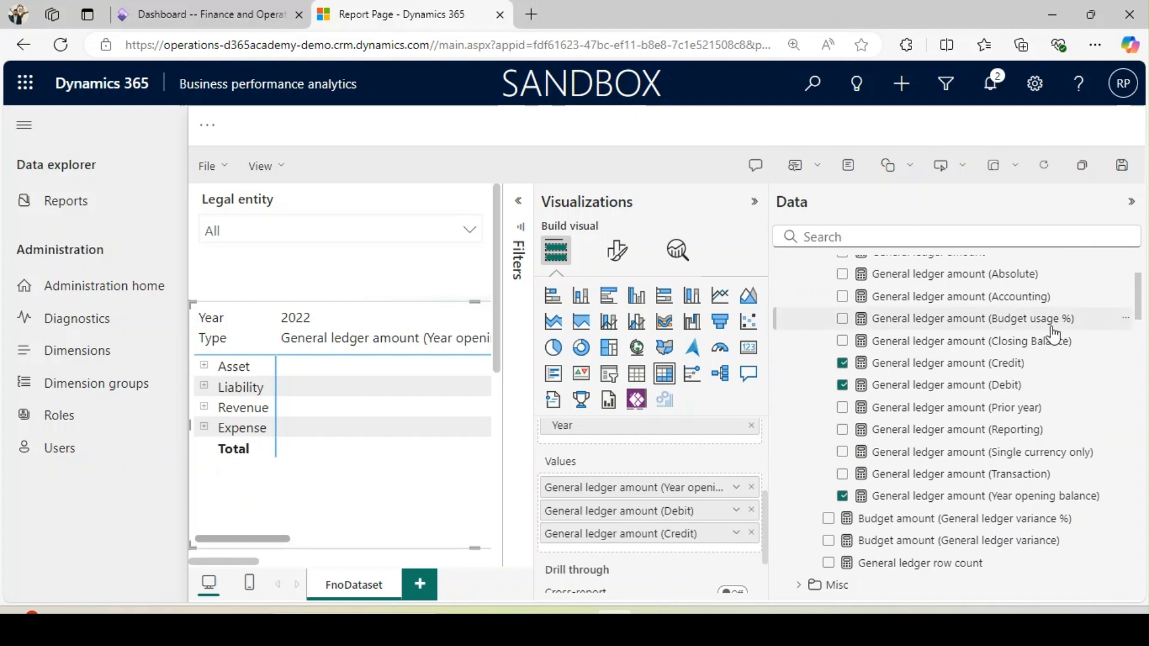
pyautogui.moveTo(1041, 341); pyautogui.dragTo(697, 547)
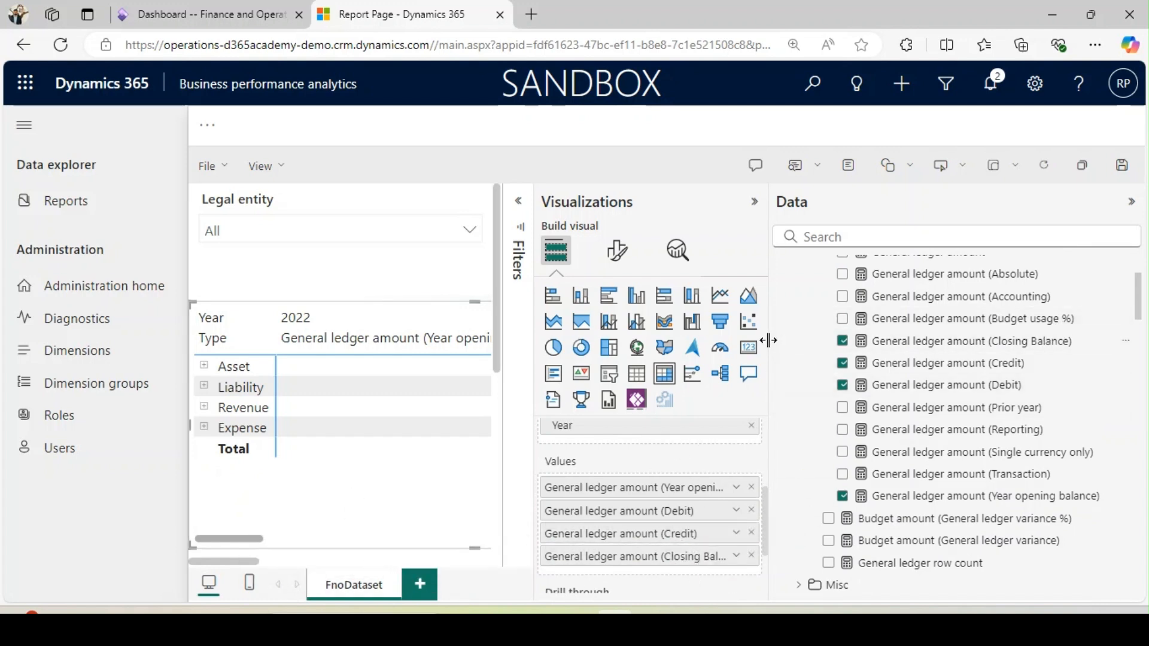
# - Narrow the Data and Visualizations panes and review the matrix's ledger amount columns across the years
pyautogui.moveTo(766, 339); pyautogui.dragTo(975, 330)
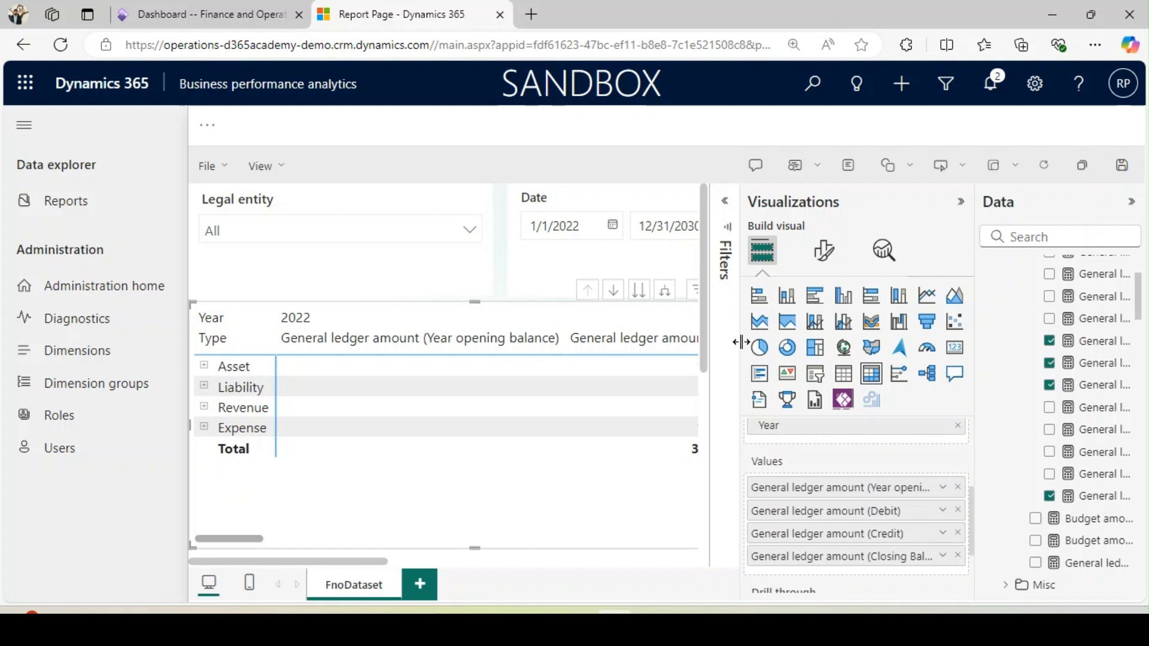
pyautogui.moveTo(741, 350); pyautogui.dragTo(805, 350)
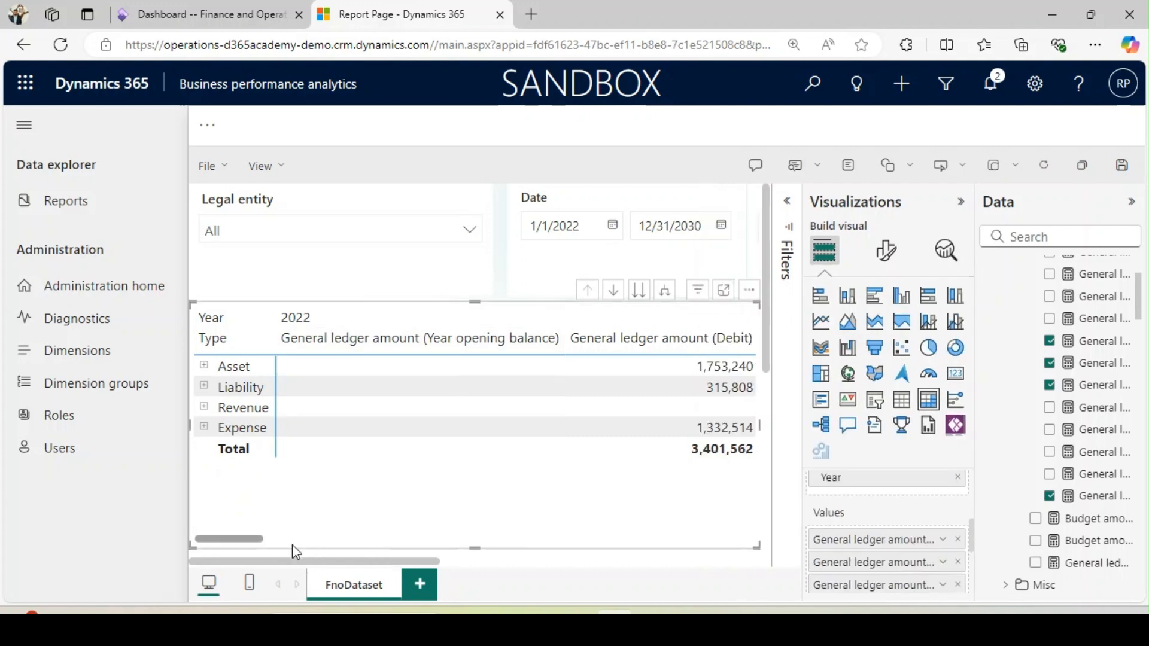
pyautogui.moveTo(267, 539); pyautogui.dragTo(379, 537)
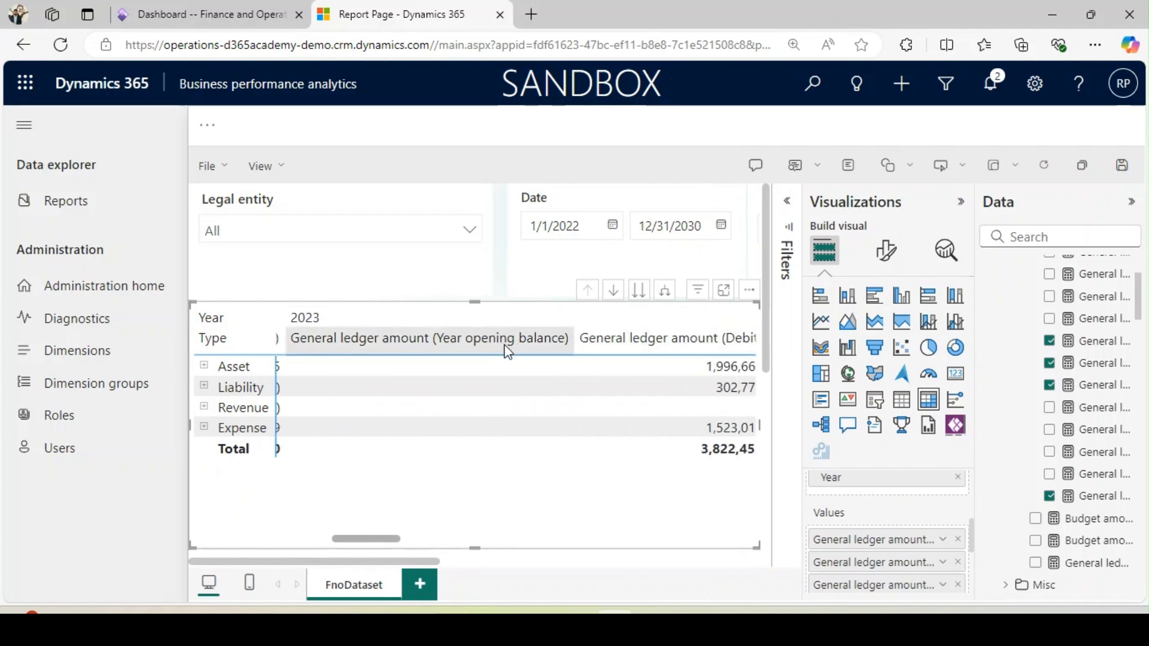
pyautogui.moveTo(391, 536); pyautogui.dragTo(264, 542)
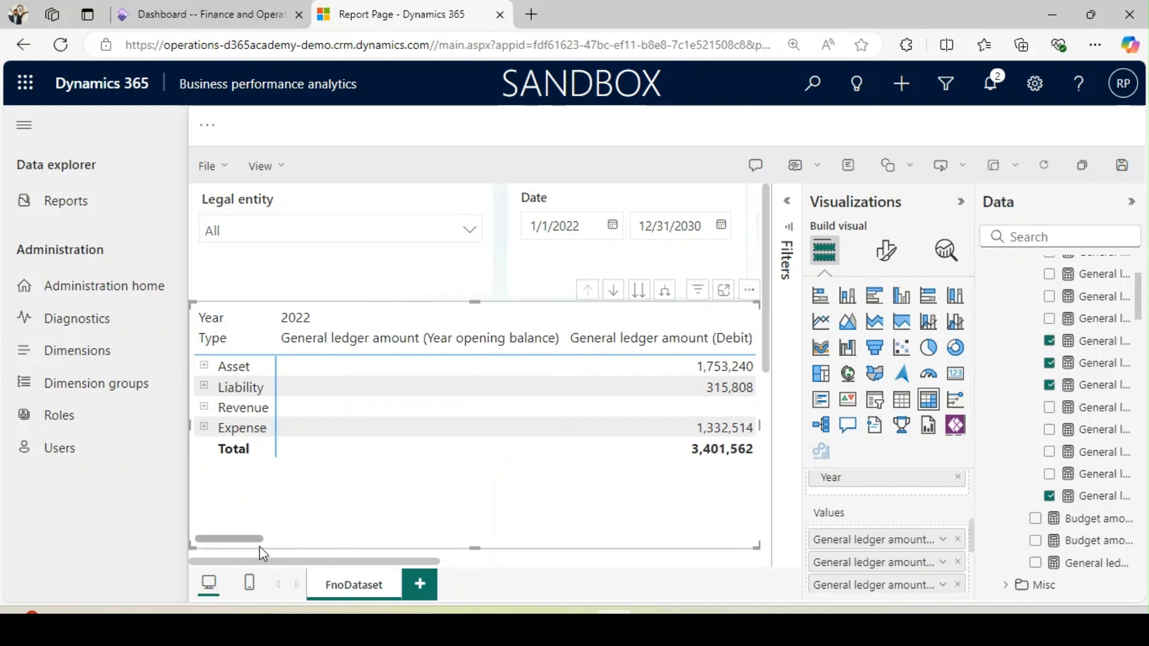
pyautogui.click(432, 341)
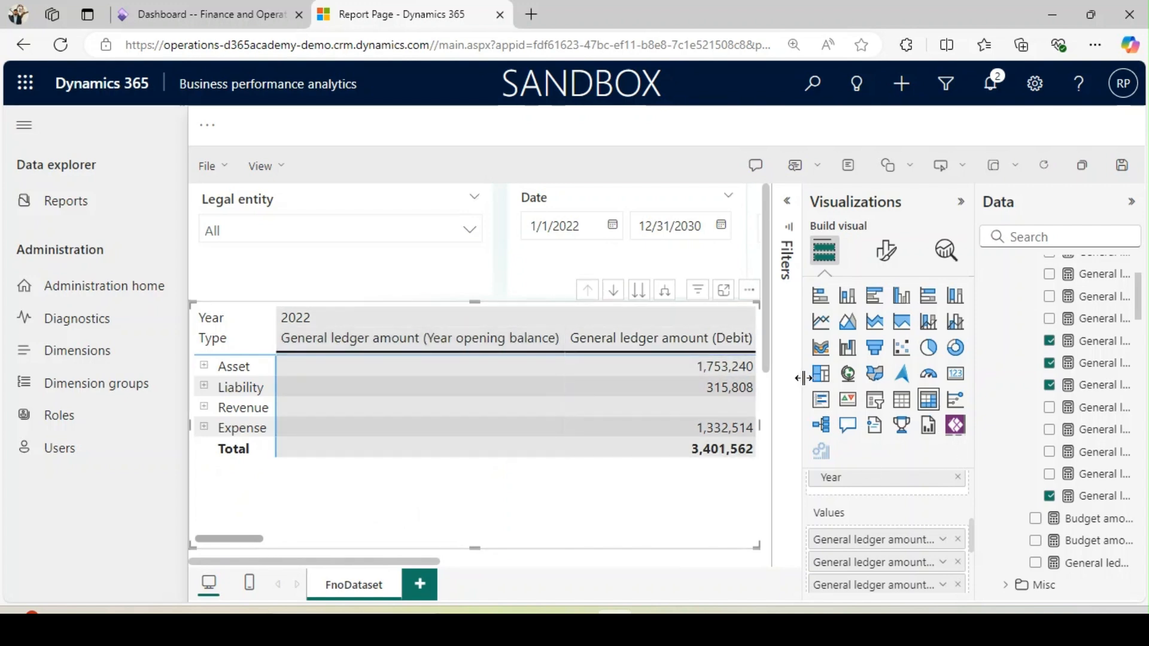
# - Widen the Visualizations pane and rename the matrix's General ledger amount (Year opening balance) value to Opening Balance for this visual
pyautogui.moveTo(803, 377); pyautogui.dragTo(670, 406)
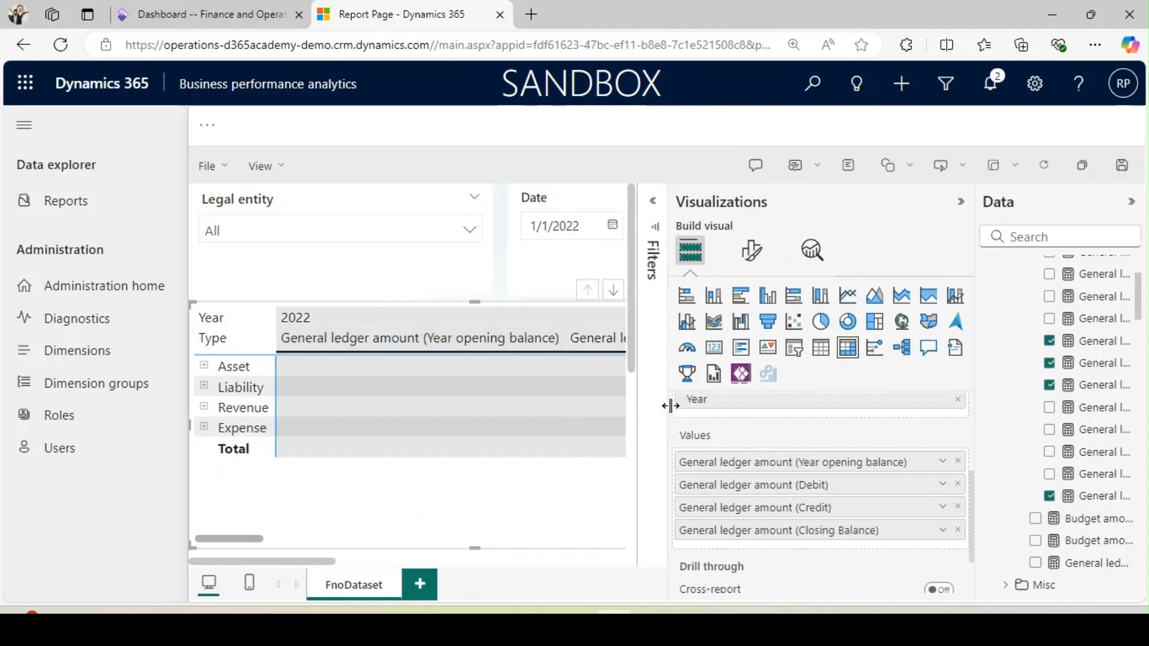
pyautogui.rightClick(797, 473)
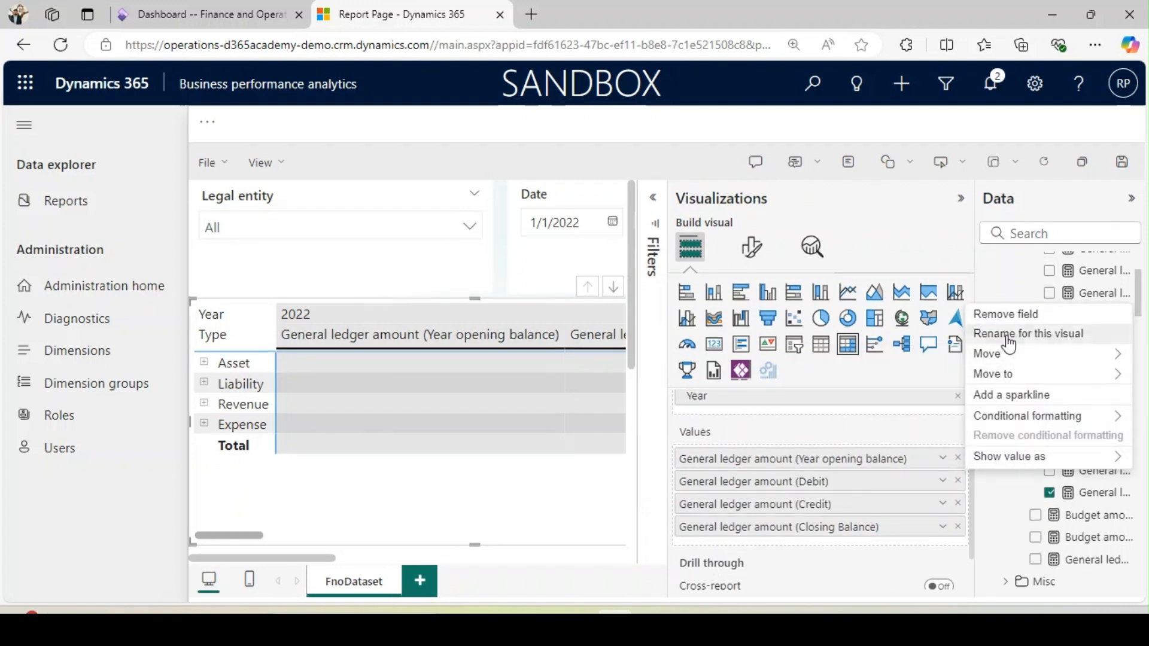
pyautogui.click(1009, 345)
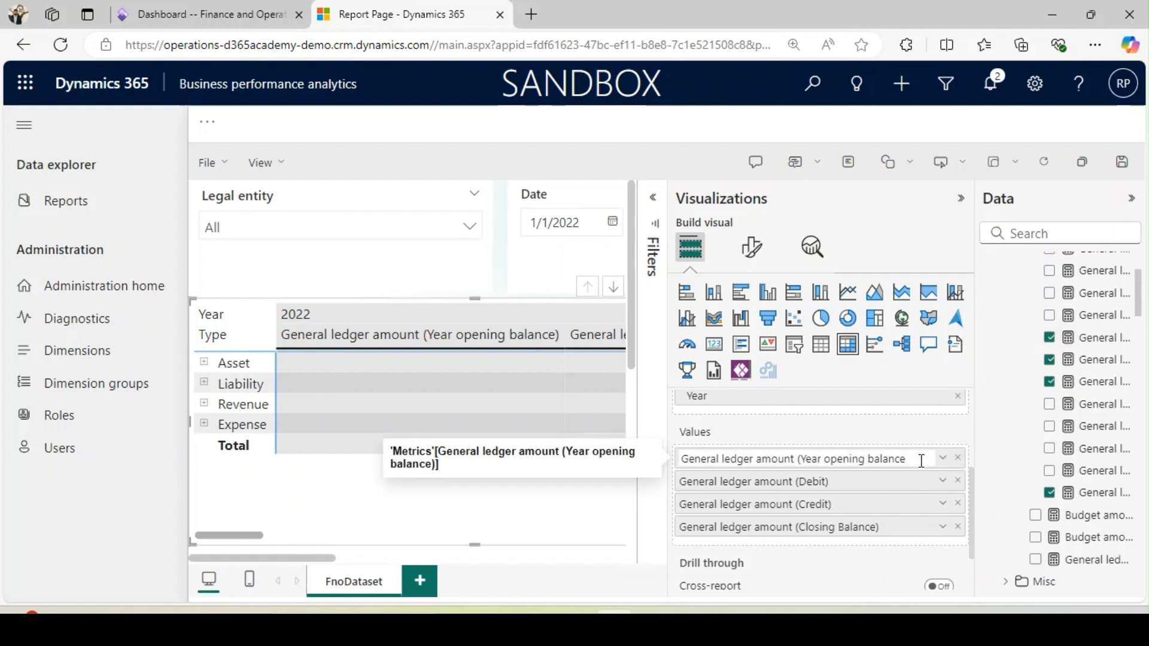
pyautogui.press('BackSpace')
pyautogui.press('BackSpace')
pyautogui.press('BackSpace')
pyautogui.press('BackSpace')
pyautogui.press('BackSpace')
pyautogui.press('BackSpace')
pyautogui.press('BackSpace')
pyautogui.press('BackSpace')
pyautogui.press('BackSpace')
pyautogui.press('BackSpace')
pyautogui.press('BackSpace')
pyautogui.press('BackSpace')
pyautogui.press('BackSpace')
pyautogui.press('BackSpace')
pyautogui.press('BackSpace')
pyautogui.press('BackSpace')
pyautogui.press('BackSpace')
pyautogui.press('BackSpace')
pyautogui.press('BackSpace')
pyautogui.press('BackSpace')
pyautogui.press('BackSpace')
pyautogui.write('Opening Balance')
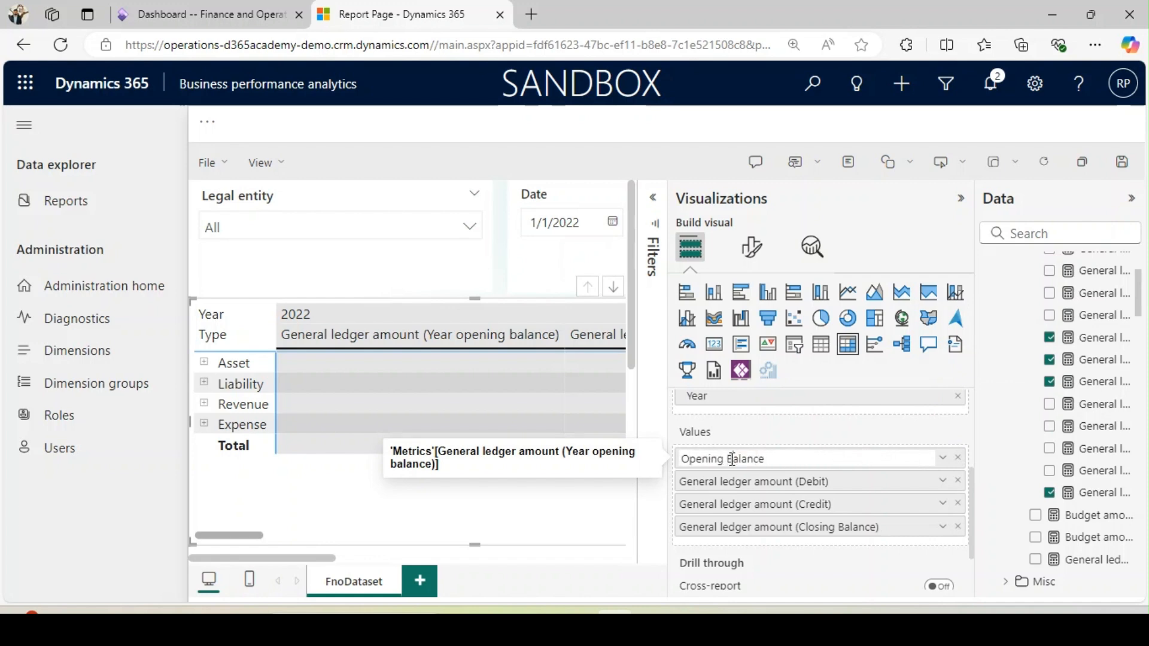
# - Rename the matrix's General ledger amount (Debit) value to Debit for this visual
pyautogui.click(943, 483)
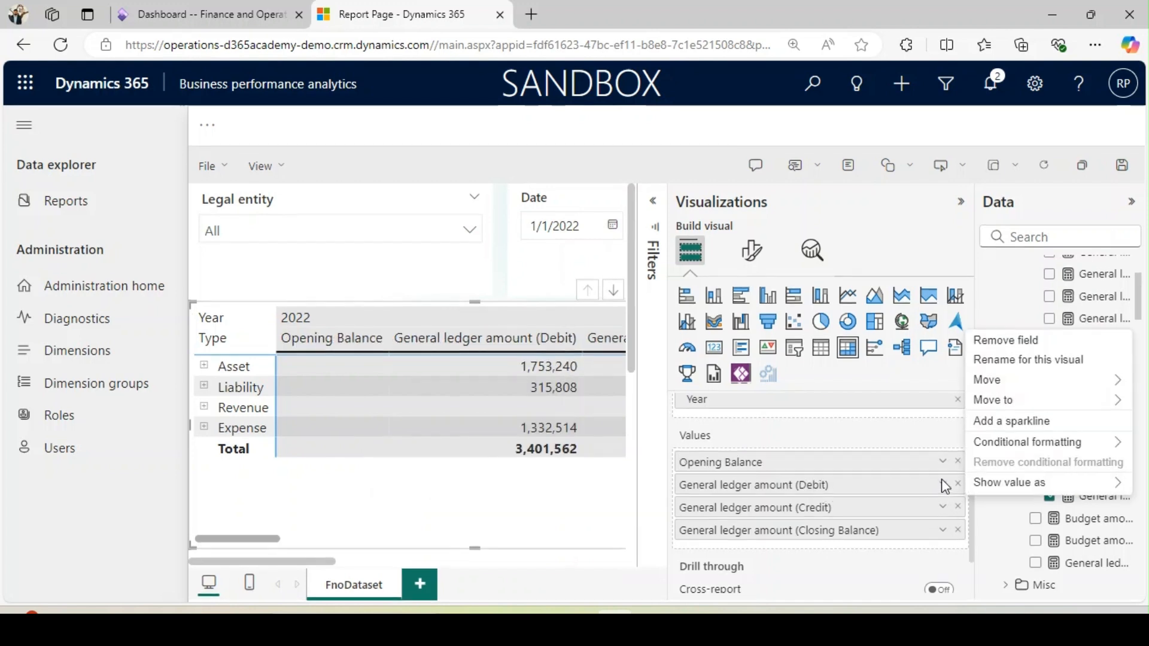
pyautogui.click(1005, 360)
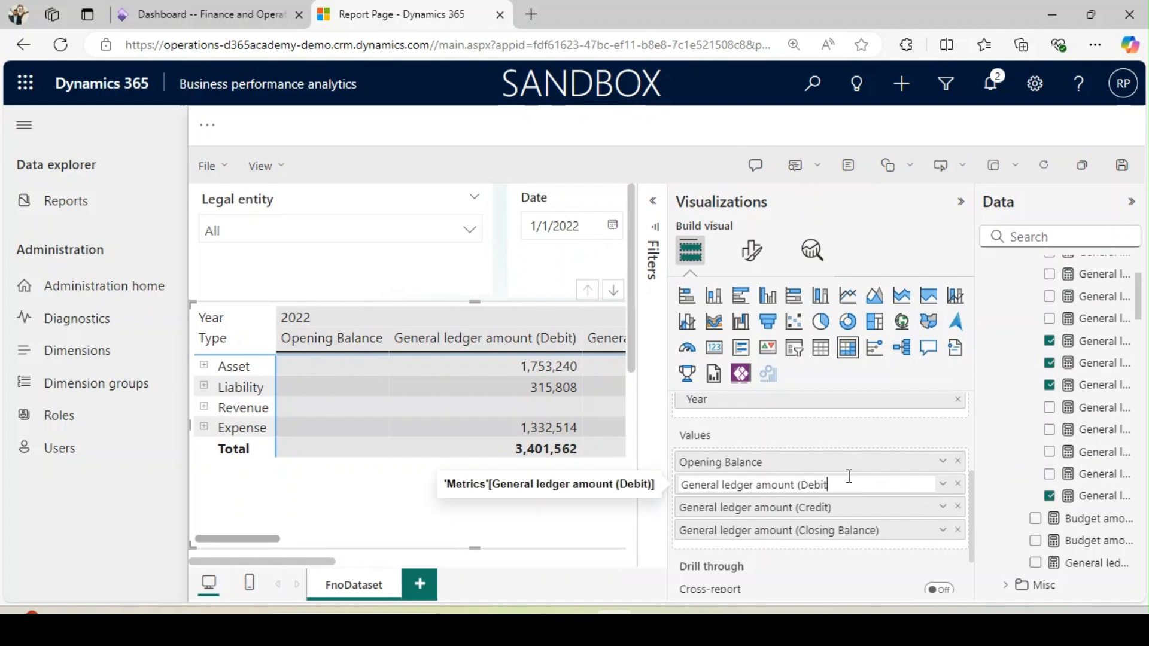
pyautogui.press('BackSpace')
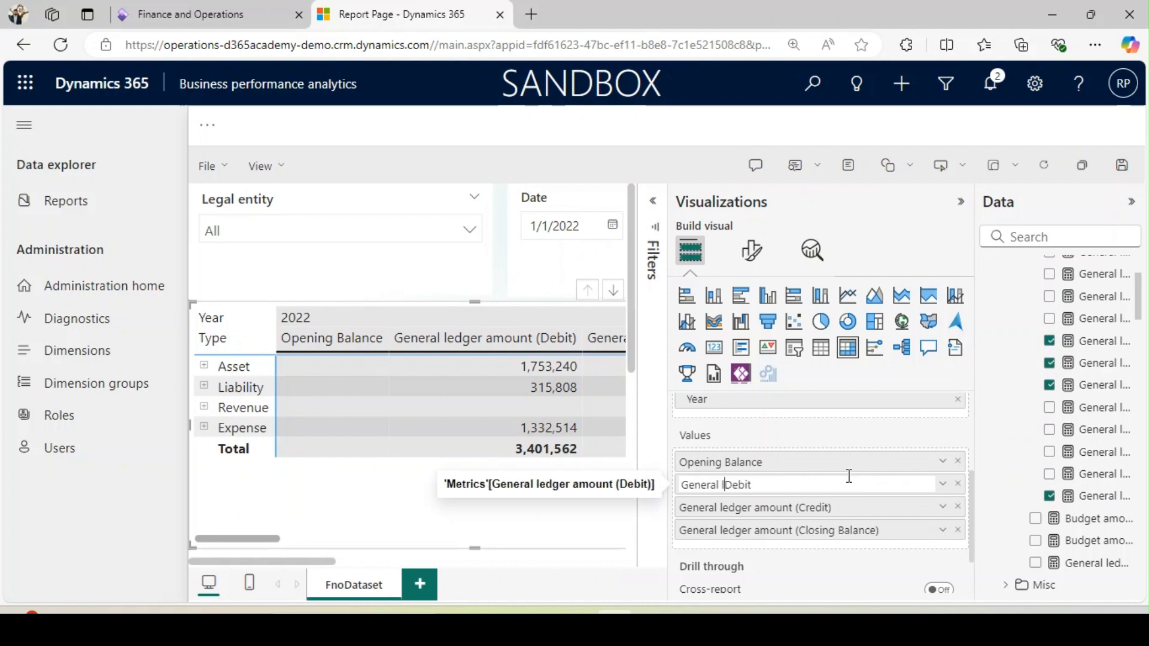
pyautogui.press('Return')
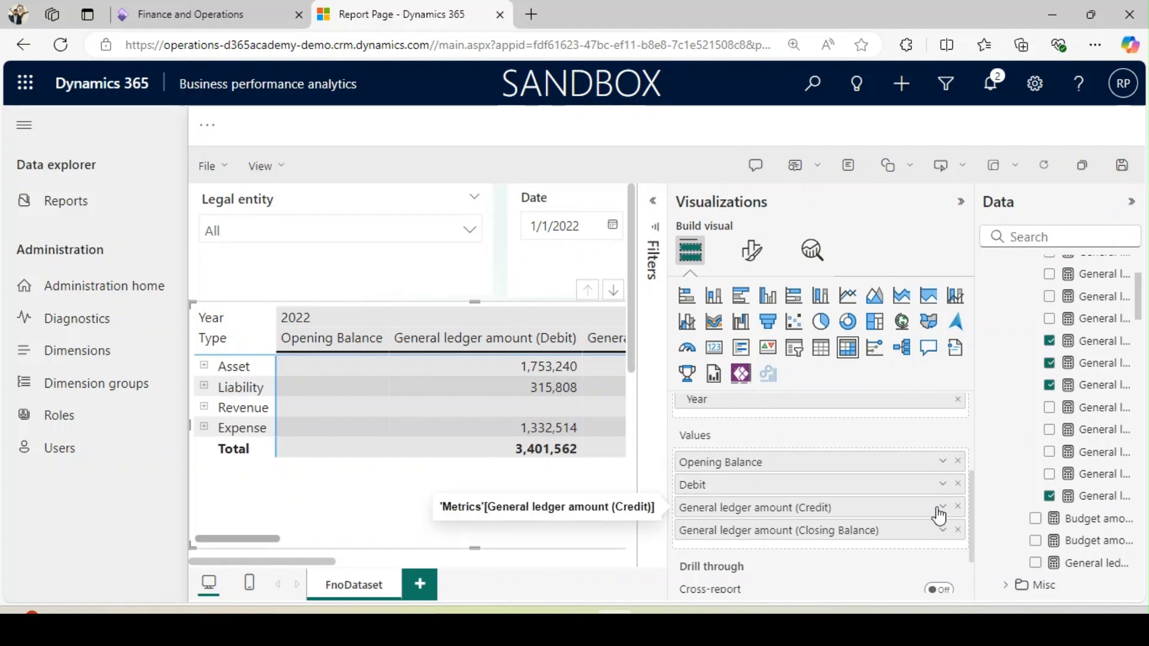
# - Rename the matrix's General ledger amount (Credit) value to Credit for this visual
pyautogui.click(941, 508)
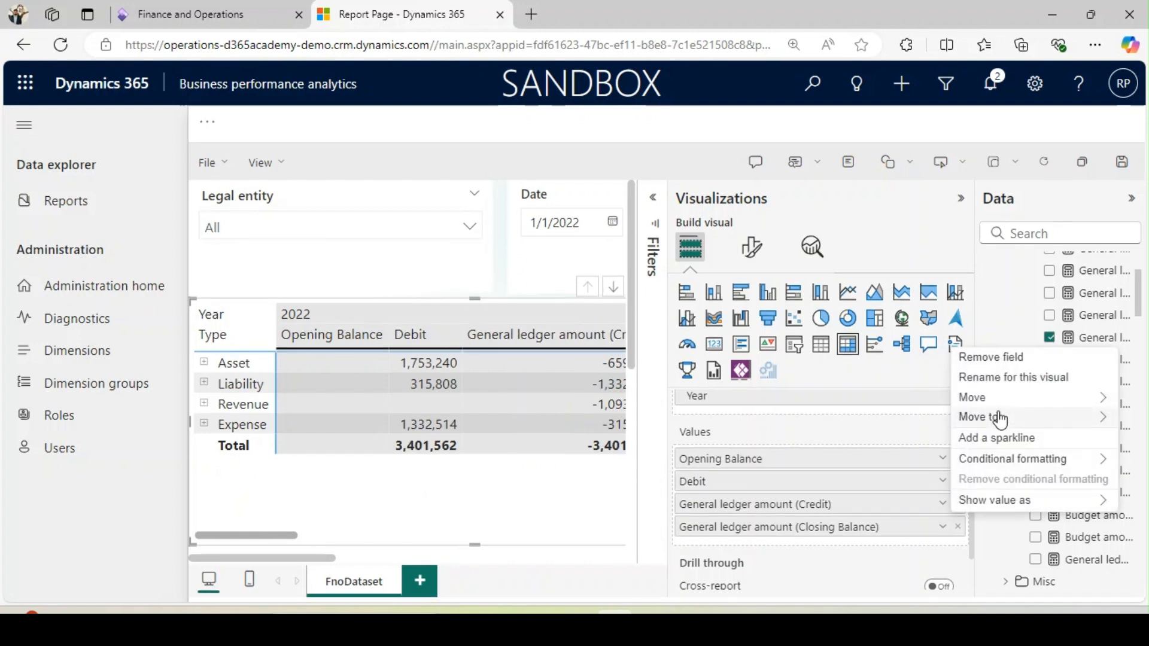
pyautogui.click(1008, 377)
pyautogui.press('BackSpace')
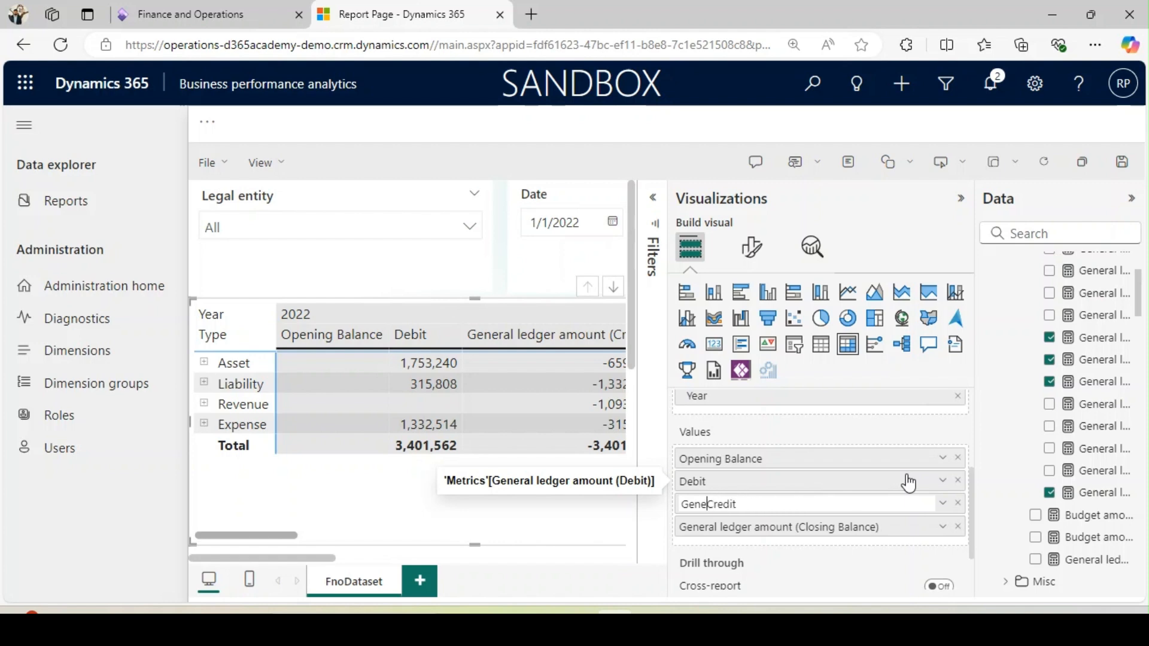
pyautogui.press('Return')
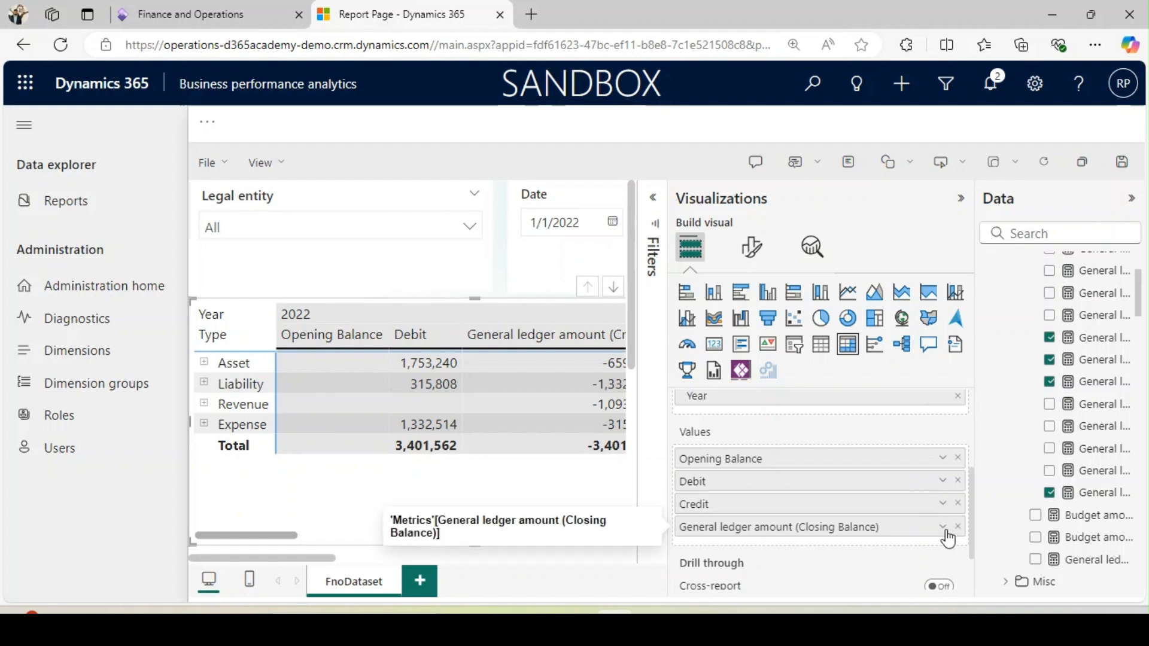
# - Rename the matrix's General ledger amount (Closing Balance) value to Closing Balance for this visual
pyautogui.click(942, 527)
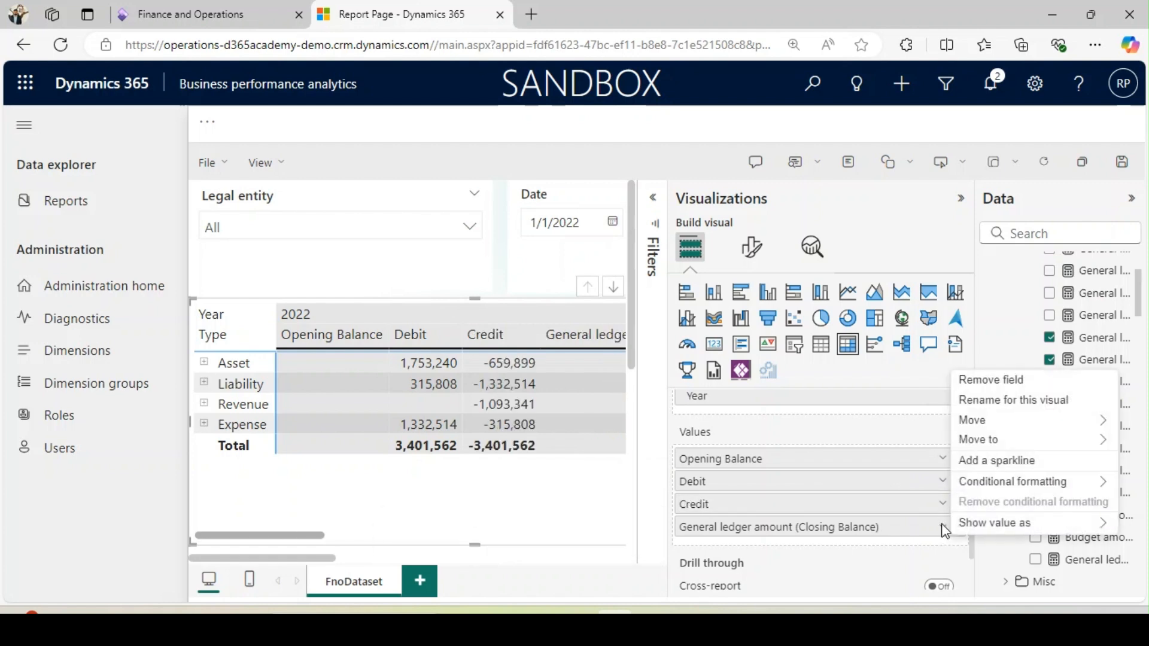
pyautogui.click(1014, 400)
pyautogui.press('BackSpace')
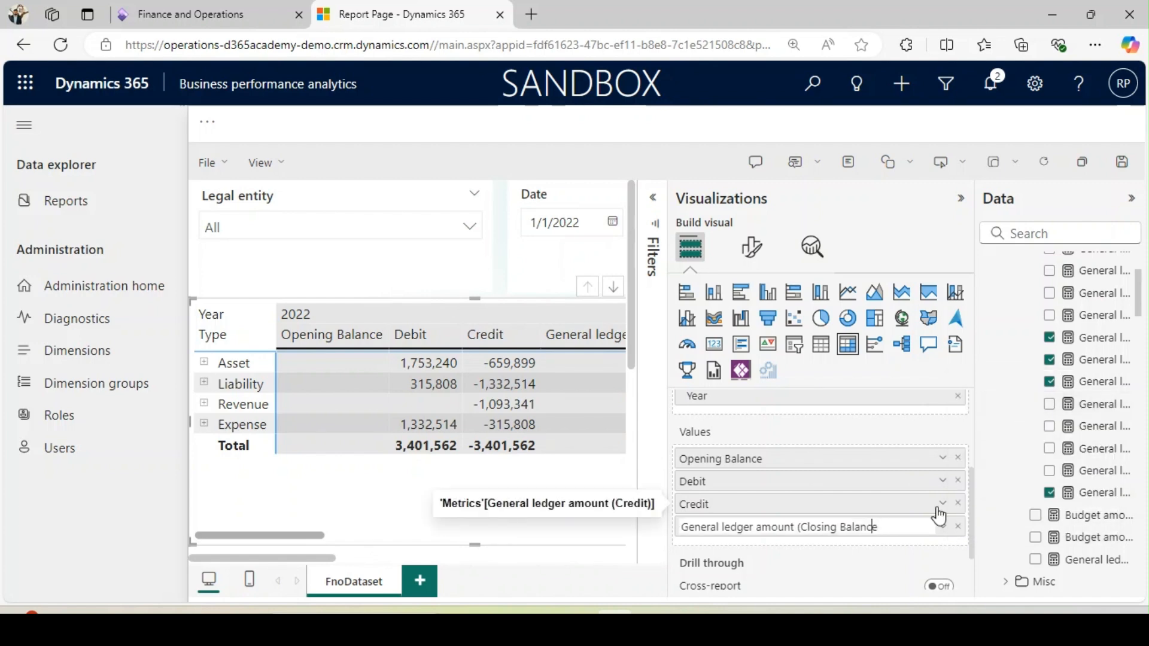
pyautogui.hotkey('ctrl', 'Left')
pyautogui.hotkey('ctrl', 'Left')
pyautogui.press('BackSpace')
pyautogui.press('BackSpace')
pyautogui.press('BackSpace')
pyautogui.press('BackSpace')
pyautogui.press('BackSpace')
pyautogui.press('BackSpace')
pyautogui.press('BackSpace')
pyautogui.press('BackSpace')
pyautogui.press('BackSpace')
pyautogui.press('BackSpace')
pyautogui.press('BackSpace')
pyautogui.press('BackSpace')
pyautogui.press('BackSpace')
pyautogui.press('BackSpace')
pyautogui.press('BackSpace')
pyautogui.press('BackSpace')
pyautogui.press('BackSpace')
pyautogui.press('BackSpace')
pyautogui.press('BackSpace')
pyautogui.press('BackSpace')
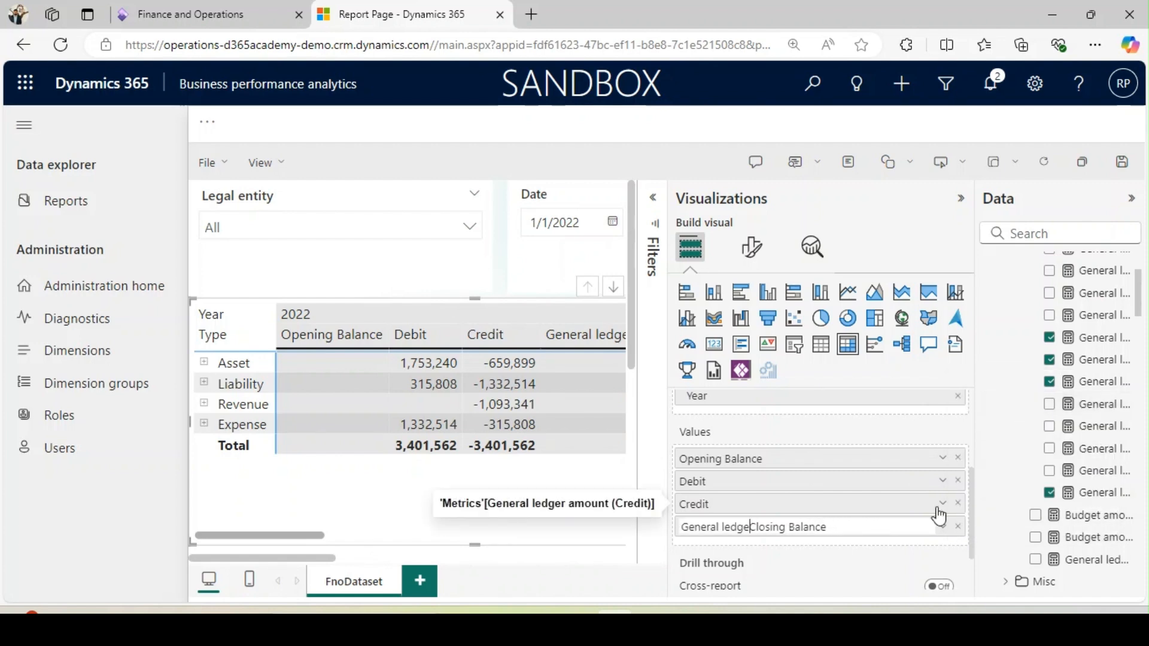
pyautogui.click(349, 486)
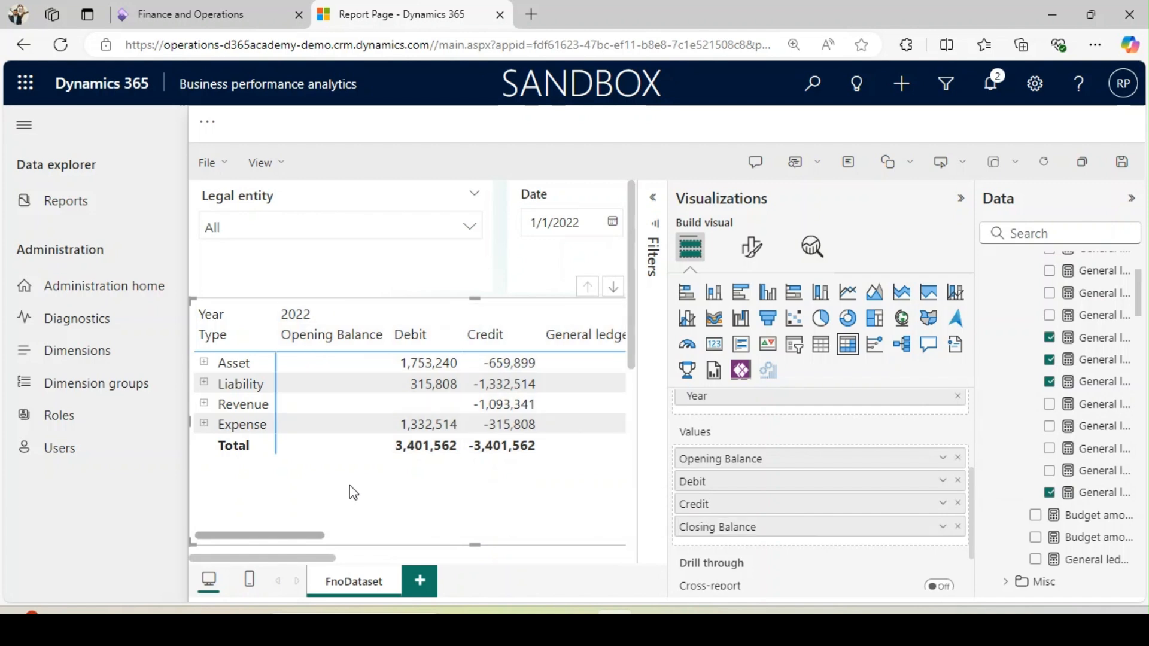
# - Shift the matrix slightly up and to the right on the report page and save the report
pyautogui.moveTo(312, 531); pyautogui.dragTo(352, 509)
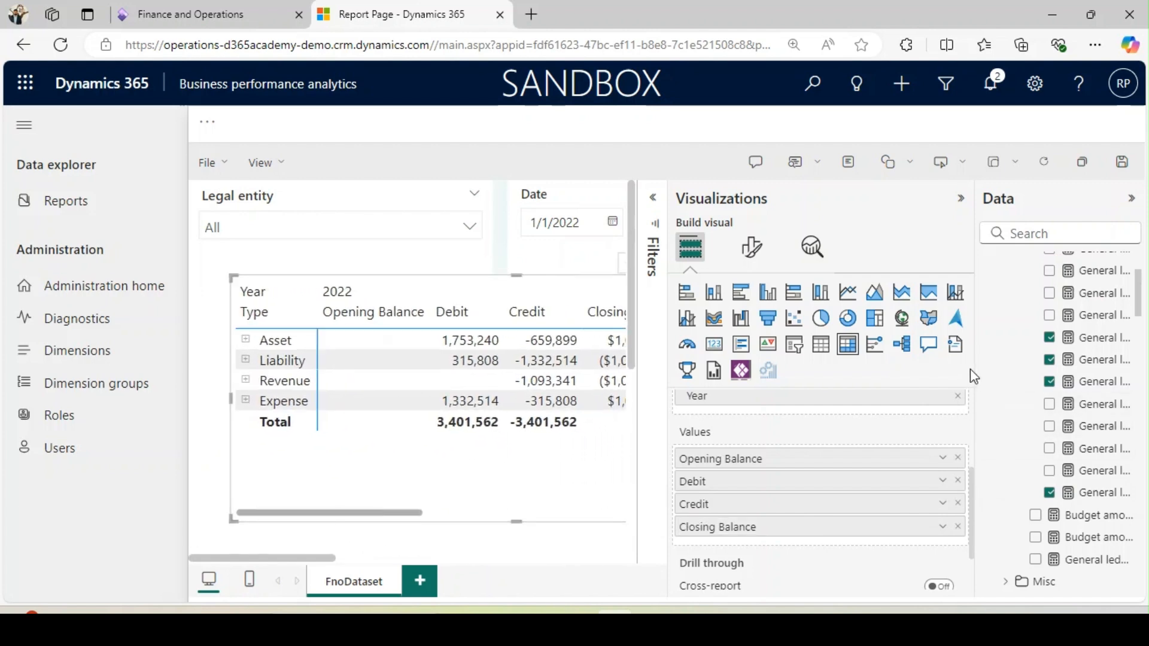
pyautogui.moveTo(975, 366); pyautogui.dragTo(978, 366)
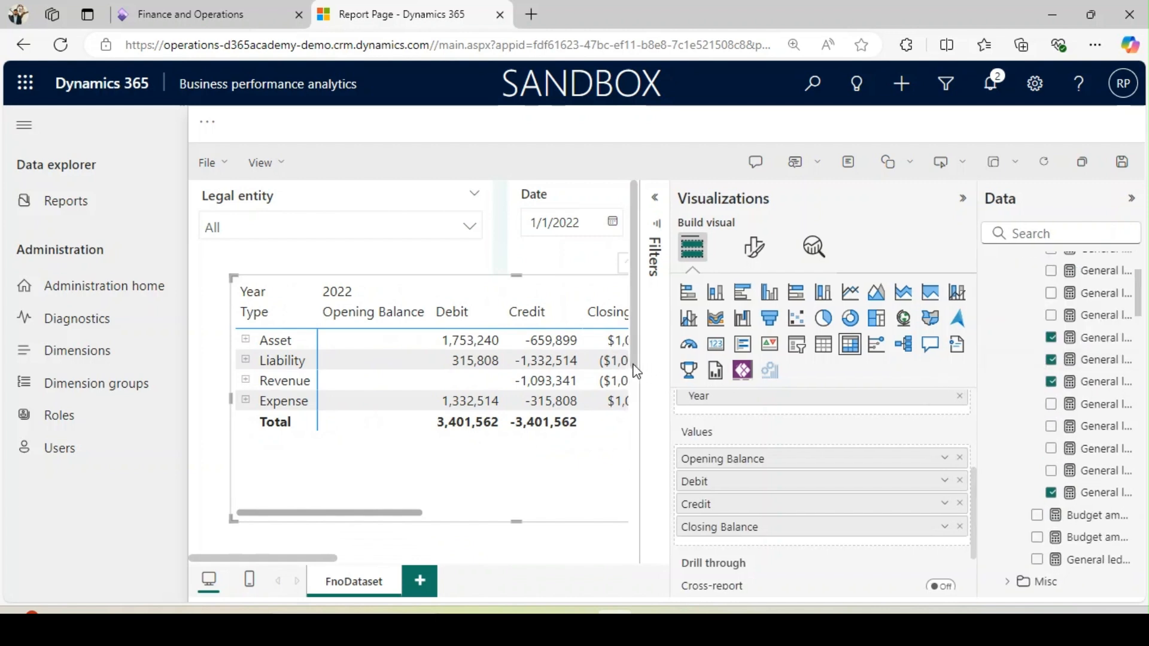
pyautogui.moveTo(670, 360); pyautogui.dragTo(808, 360)
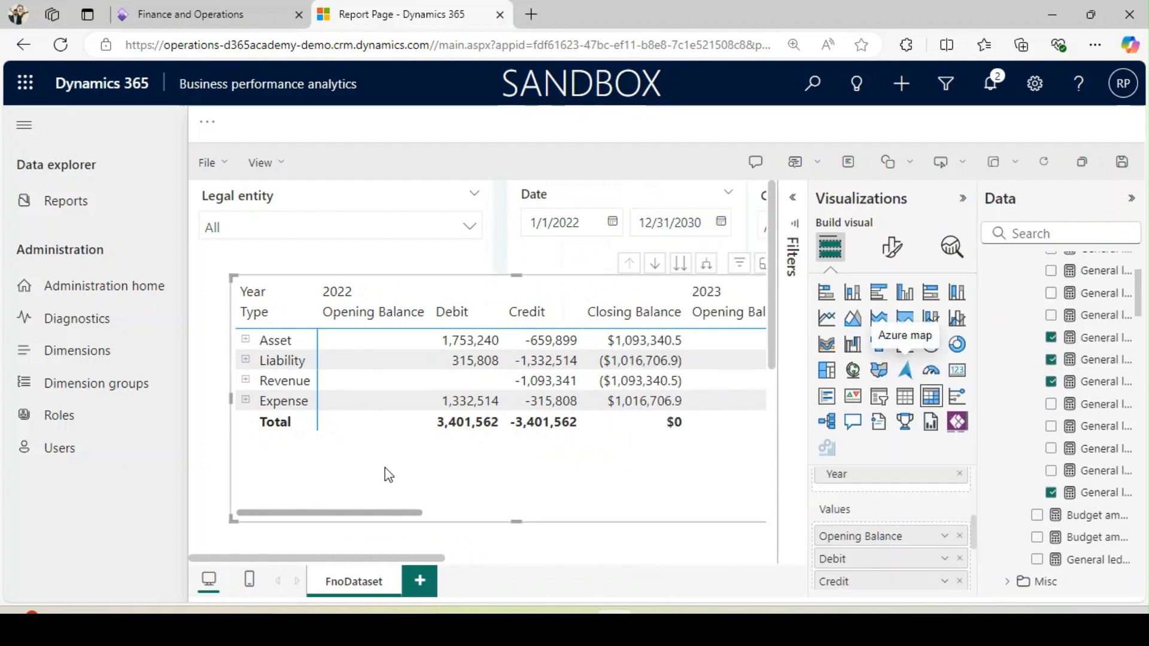
pyautogui.moveTo(296, 513); pyautogui.dragTo(252, 477)
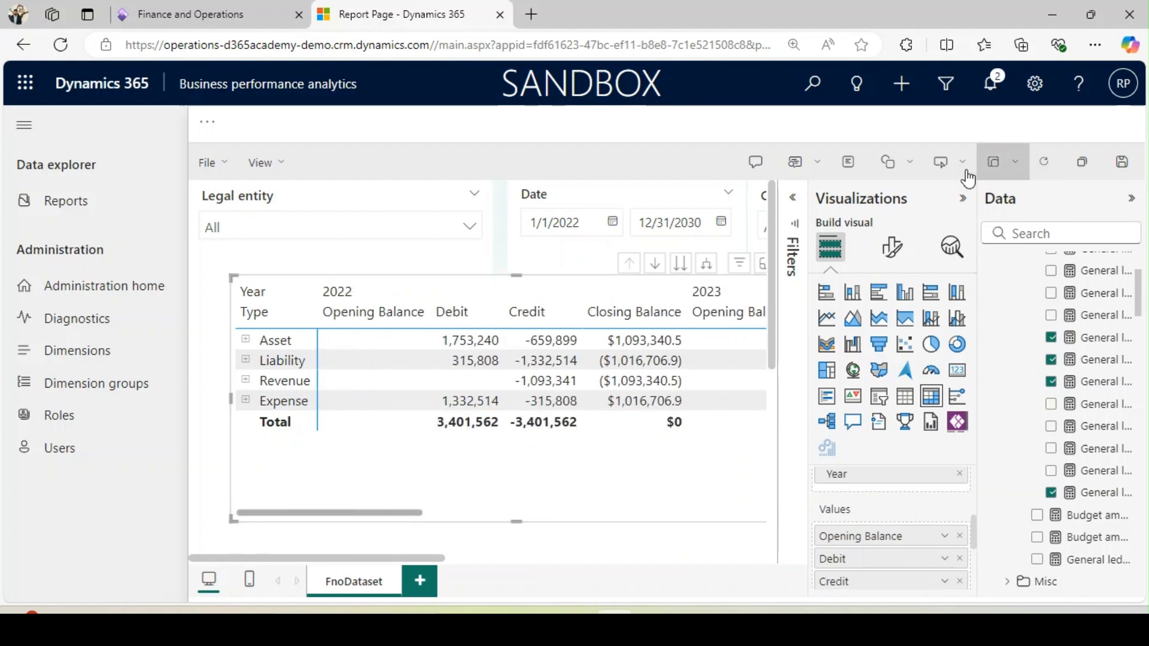
pyautogui.click(1121, 170)
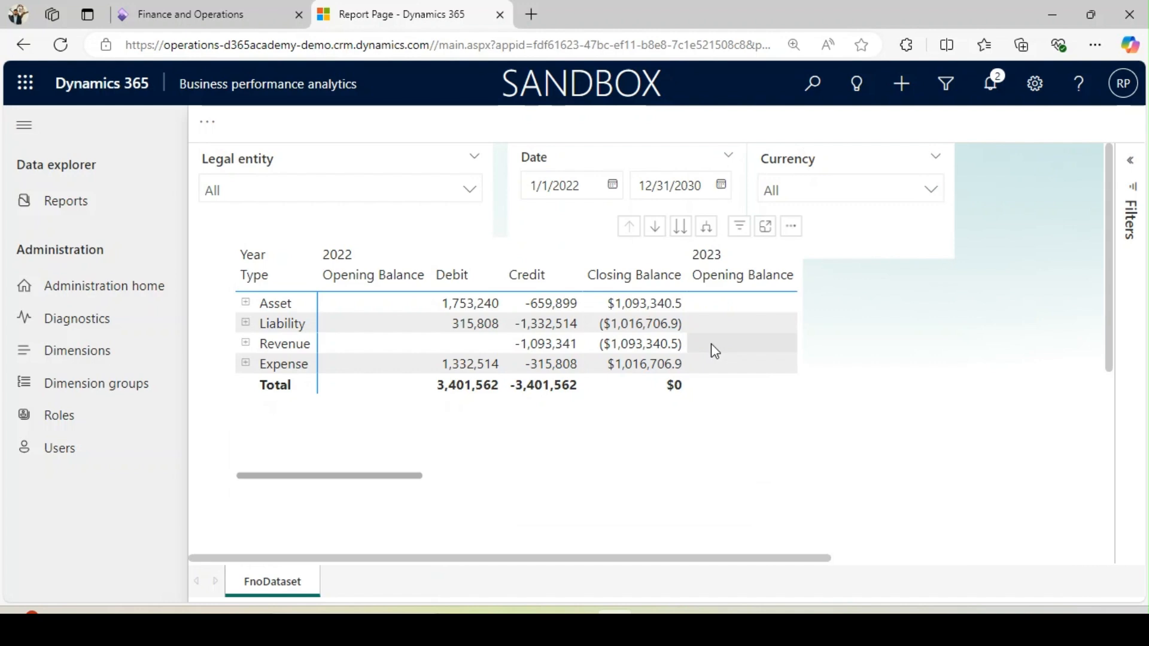
# - Review the matrix's 2022 and 2023 balance columns in the saved report
pyautogui.click(387, 283)
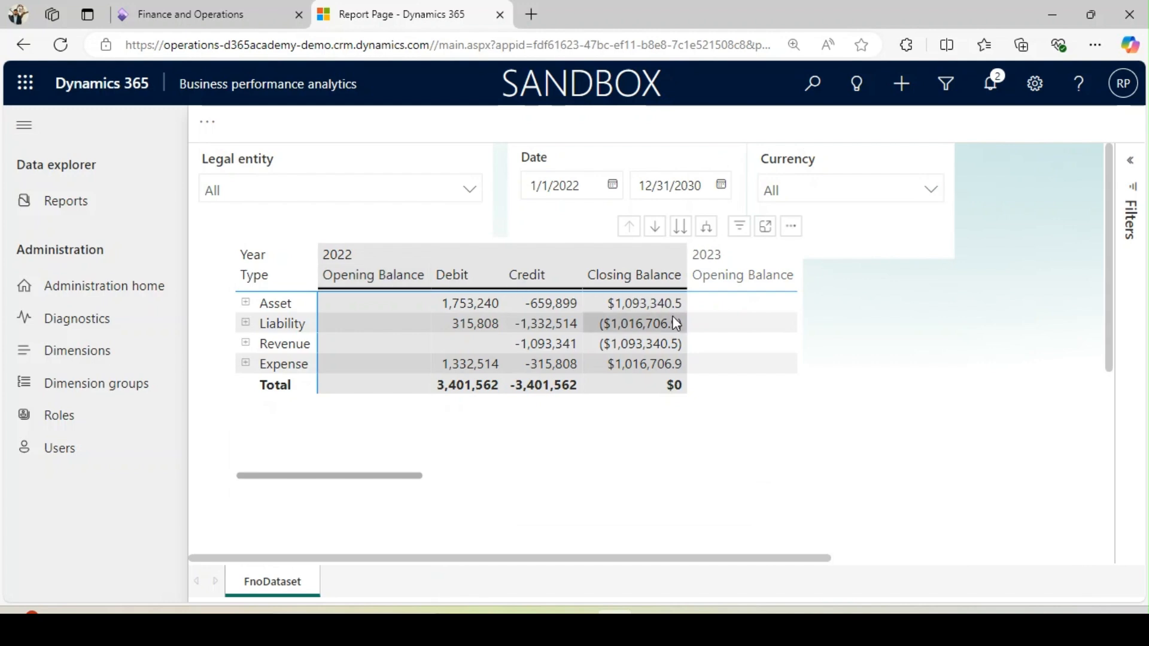
pyautogui.click(750, 278)
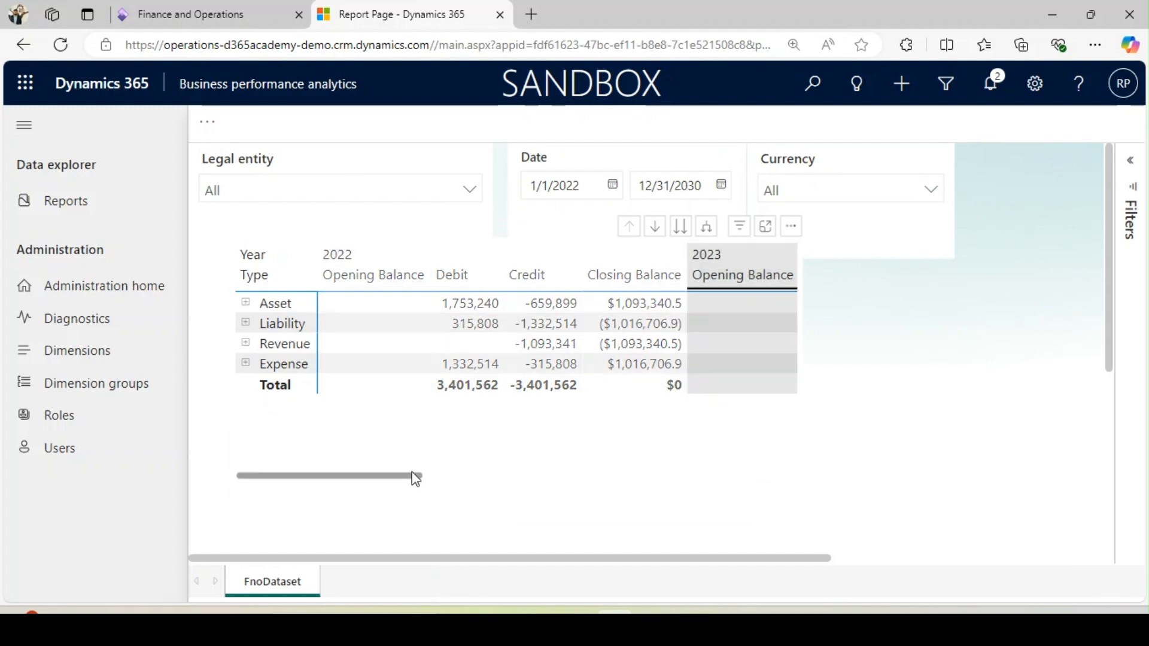
pyautogui.moveTo(422, 477); pyautogui.dragTo(310, 482)
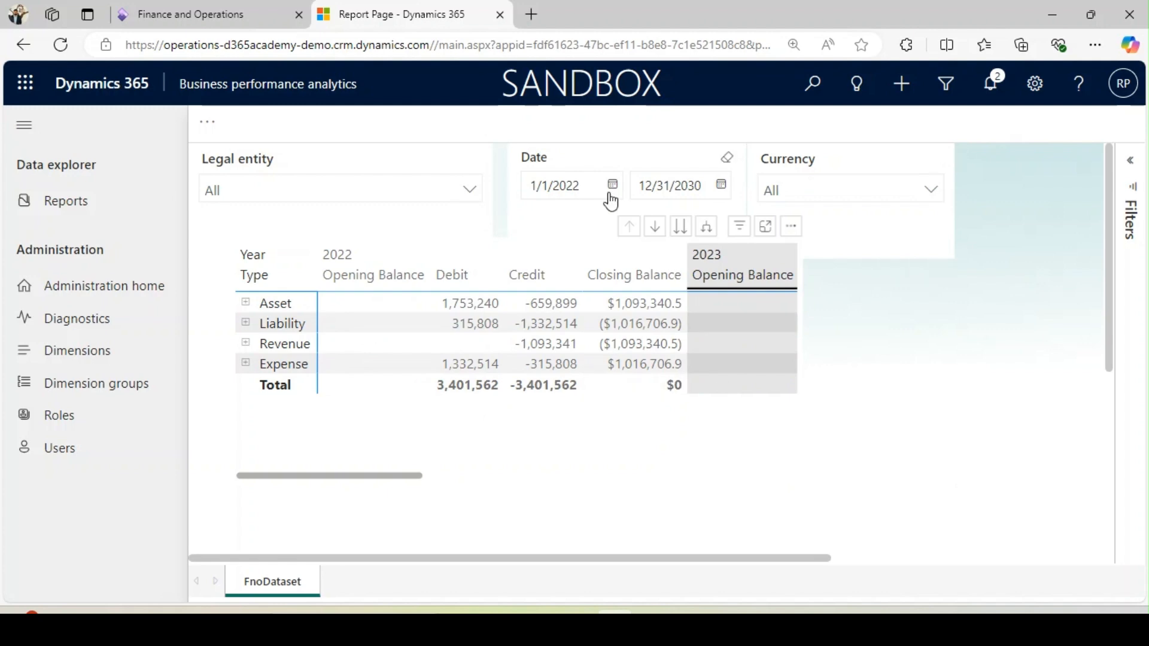
# - Reopen the report for editing, widen the matrix across the page to fit more year columns, and save the report
pyautogui.click(207, 127)
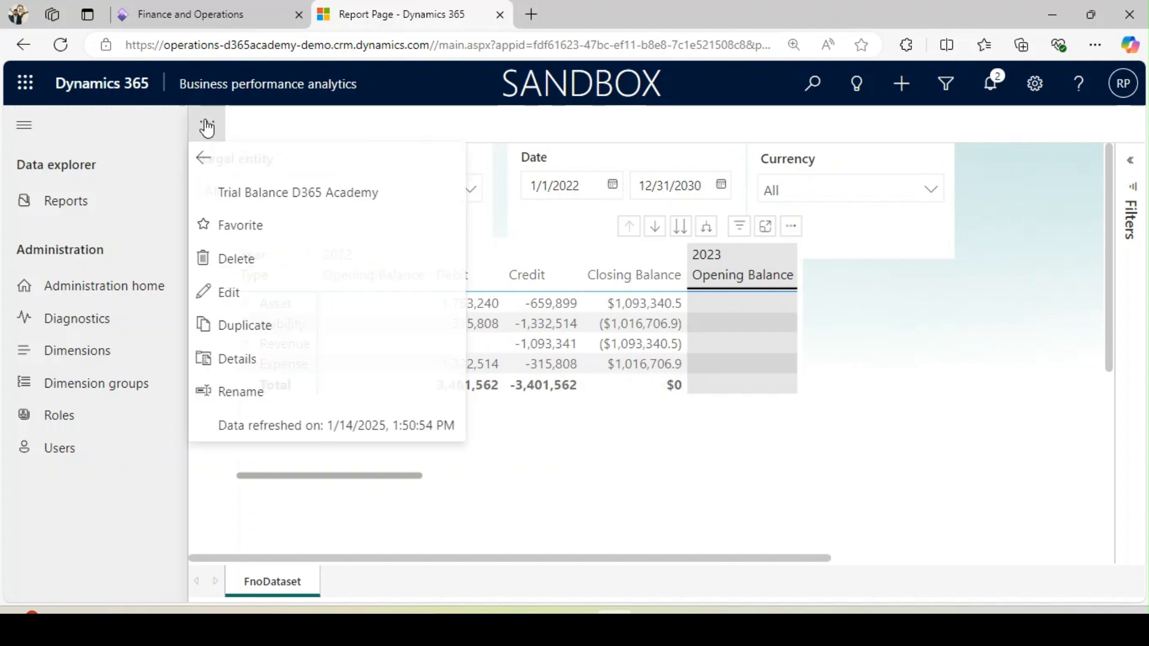
pyautogui.click(243, 295)
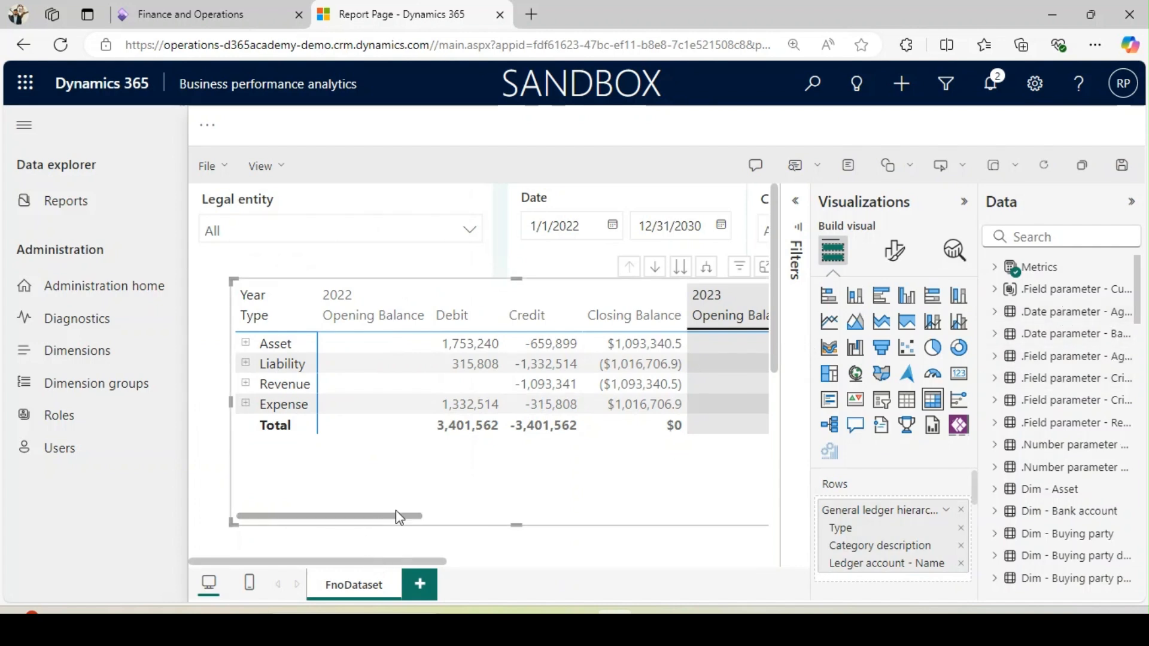
pyautogui.moveTo(515, 524); pyautogui.dragTo(519, 555)
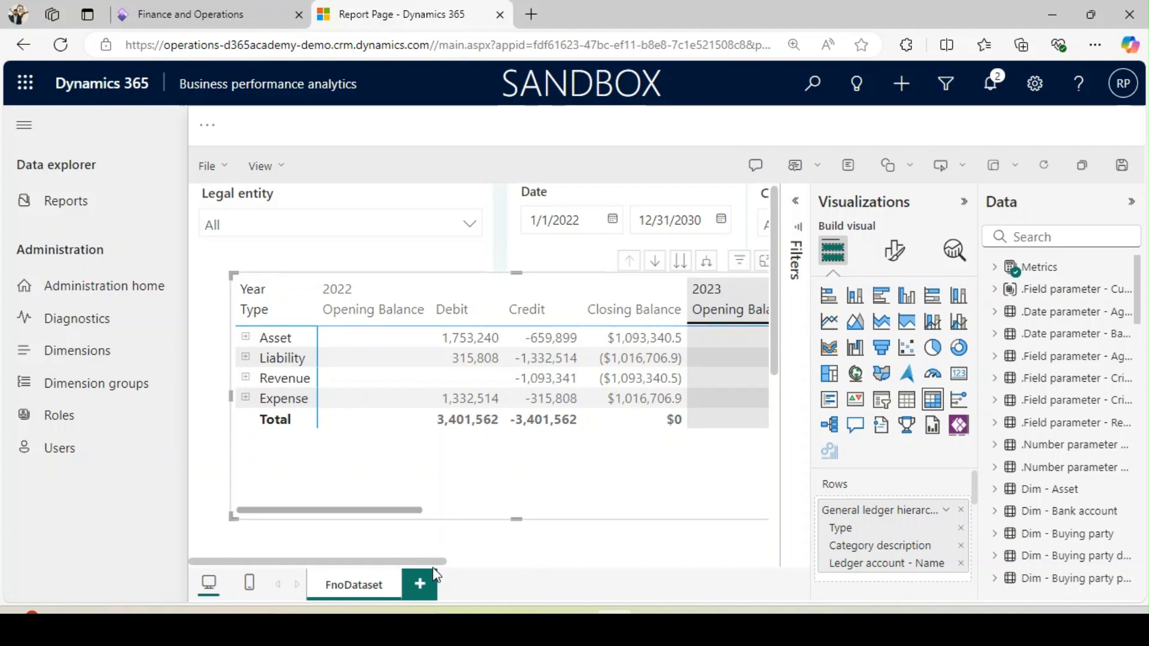
pyautogui.moveTo(422, 562); pyautogui.dragTo(627, 536)
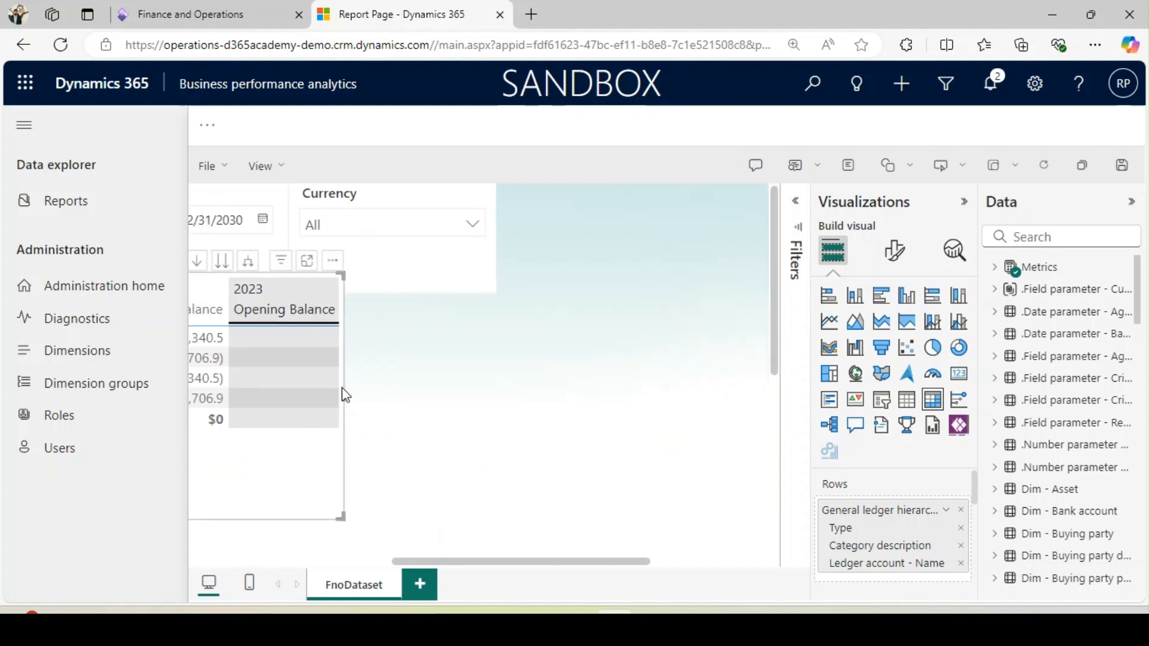
pyautogui.moveTo(345, 395); pyautogui.dragTo(759, 384)
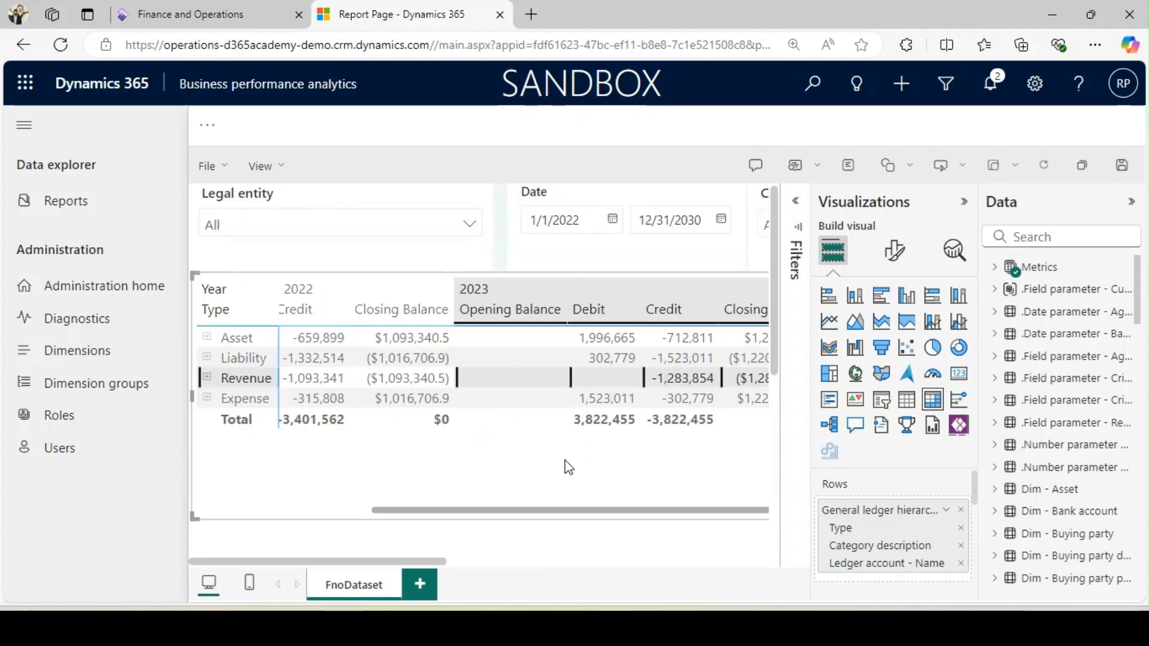
pyautogui.click(1122, 181)
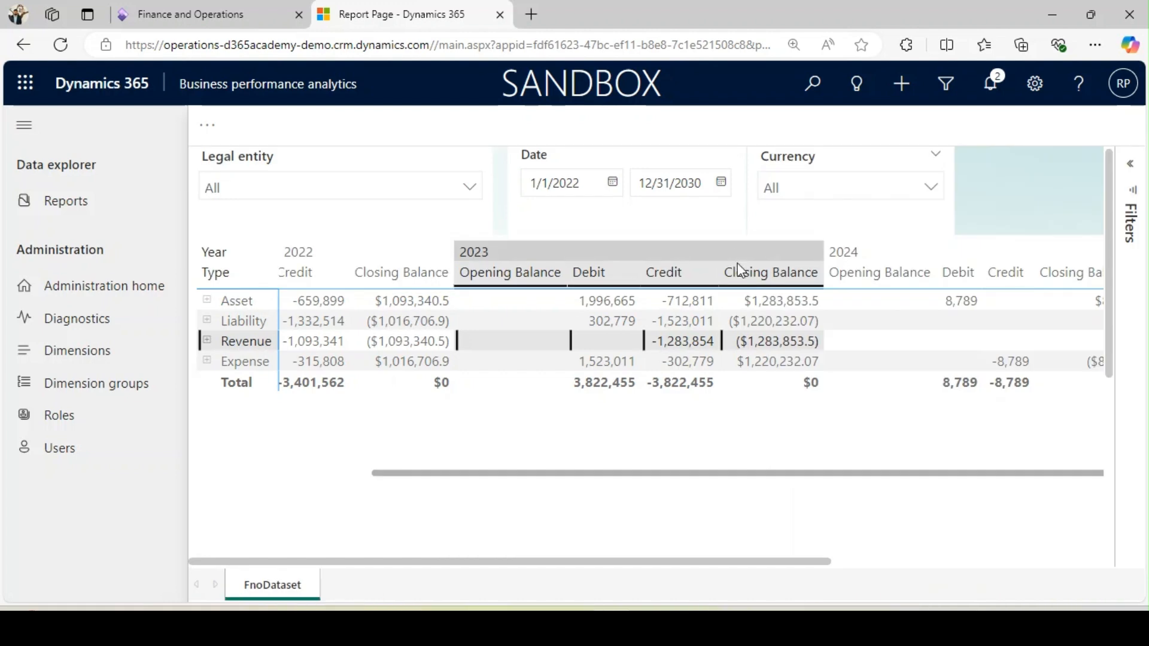
# - Review the opening balance, debit, credit and closing balance columns for 2022 through 2024 in the widened matrix
pyautogui.moveTo(667, 472); pyautogui.dragTo(410, 433)
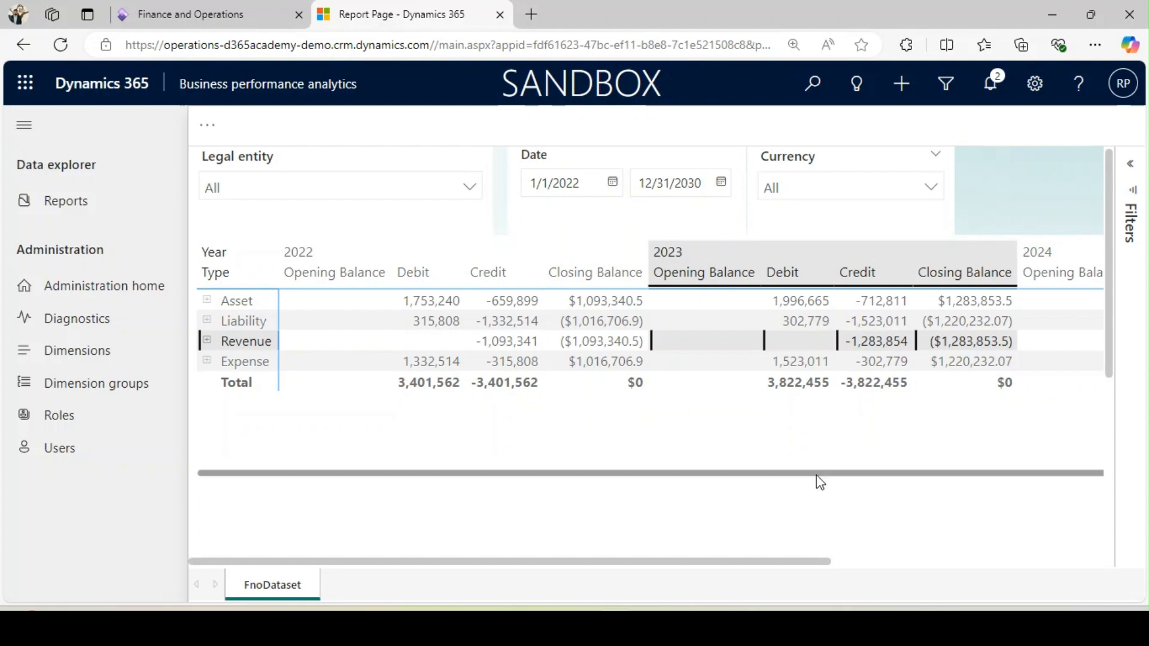
pyautogui.moveTo(816, 475); pyautogui.dragTo(1081, 474)
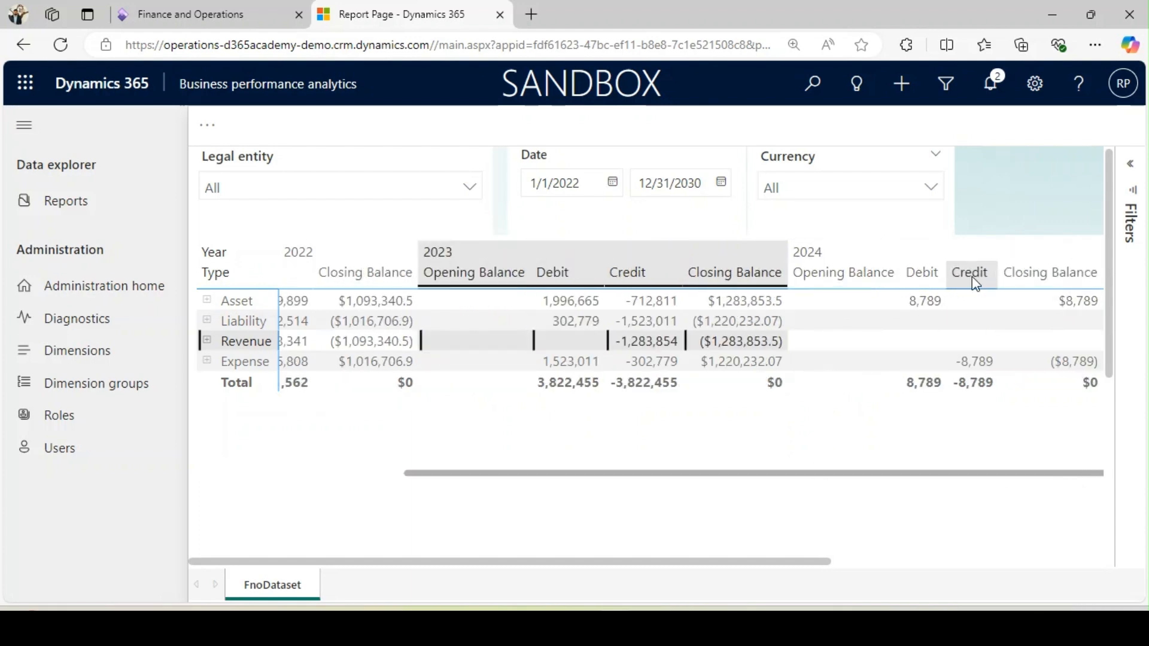
pyautogui.moveTo(669, 474); pyautogui.dragTo(341, 487)
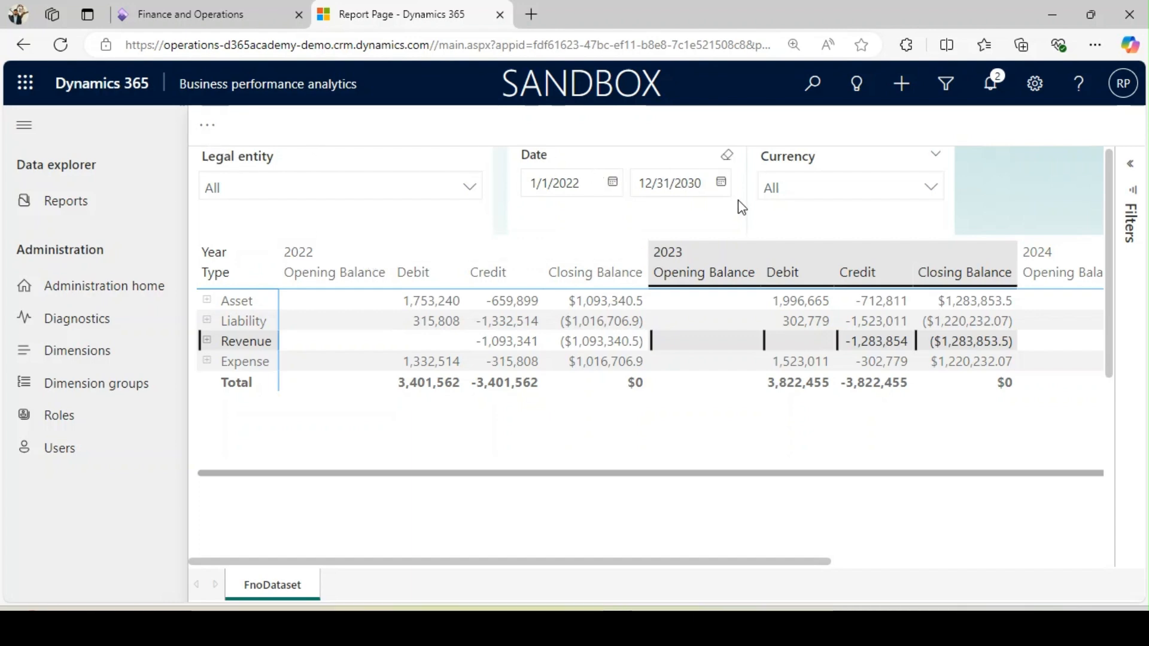
# - Reopen the report for editing, remove the Year level from the matrix columns, and save the report
pyautogui.click(209, 127)
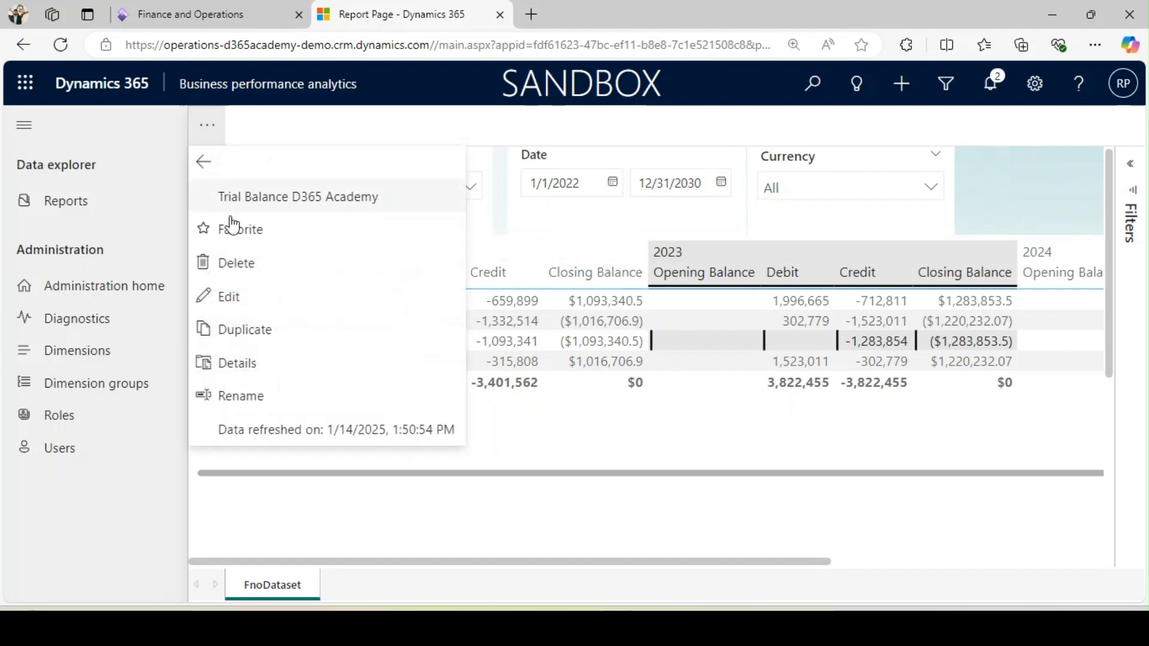
pyautogui.click(246, 299)
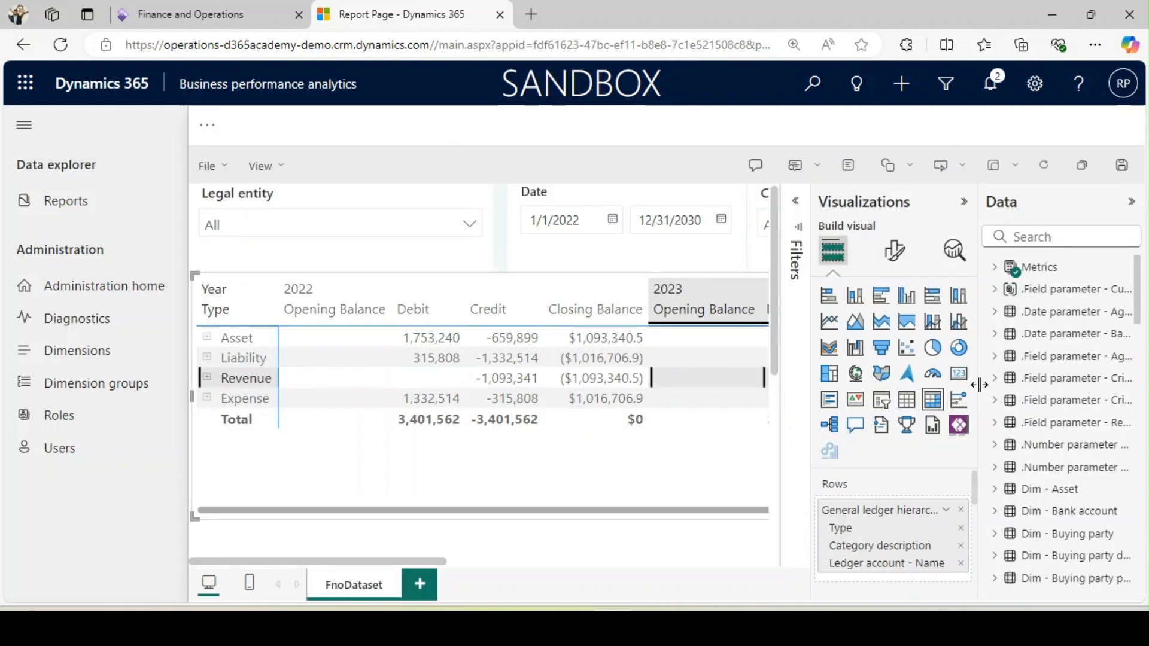
pyautogui.moveTo(979, 384); pyautogui.dragTo(763, 384)
pyautogui.moveTo(758, 483); pyautogui.dragTo(755, 518)
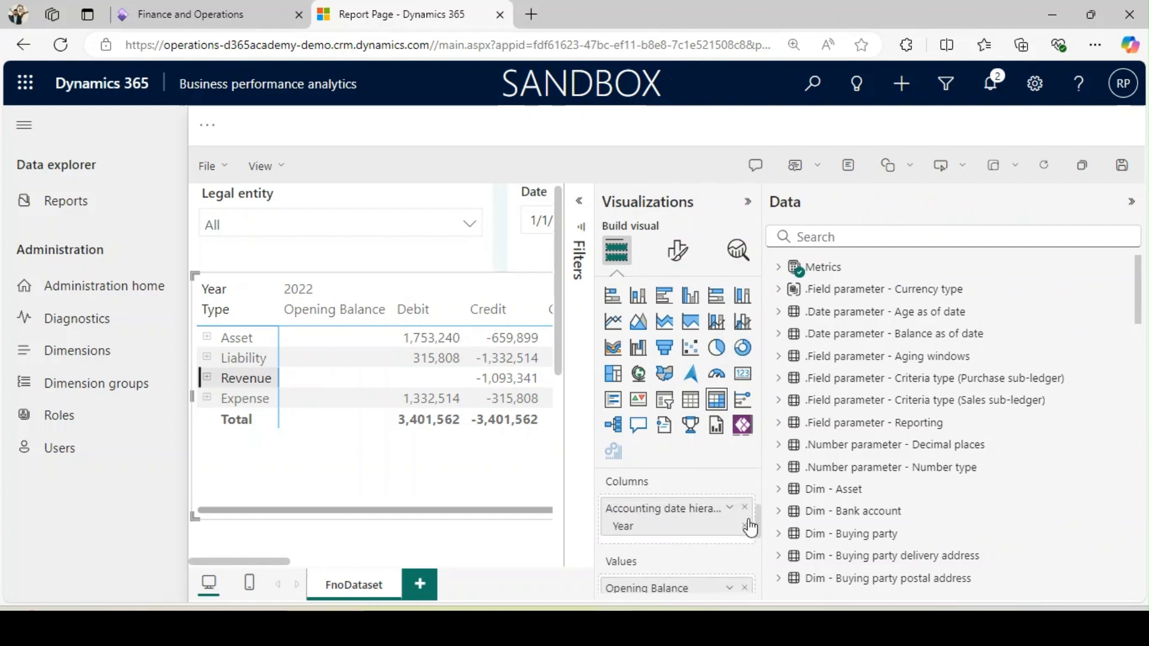
pyautogui.click(742, 525)
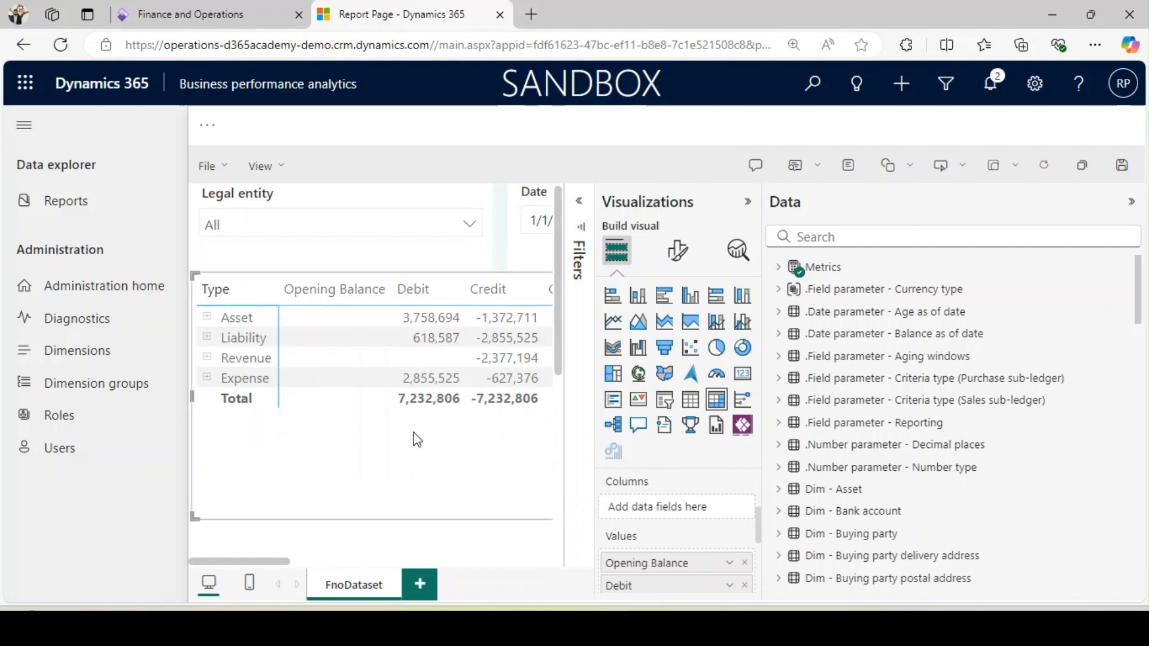
pyautogui.click(1122, 168)
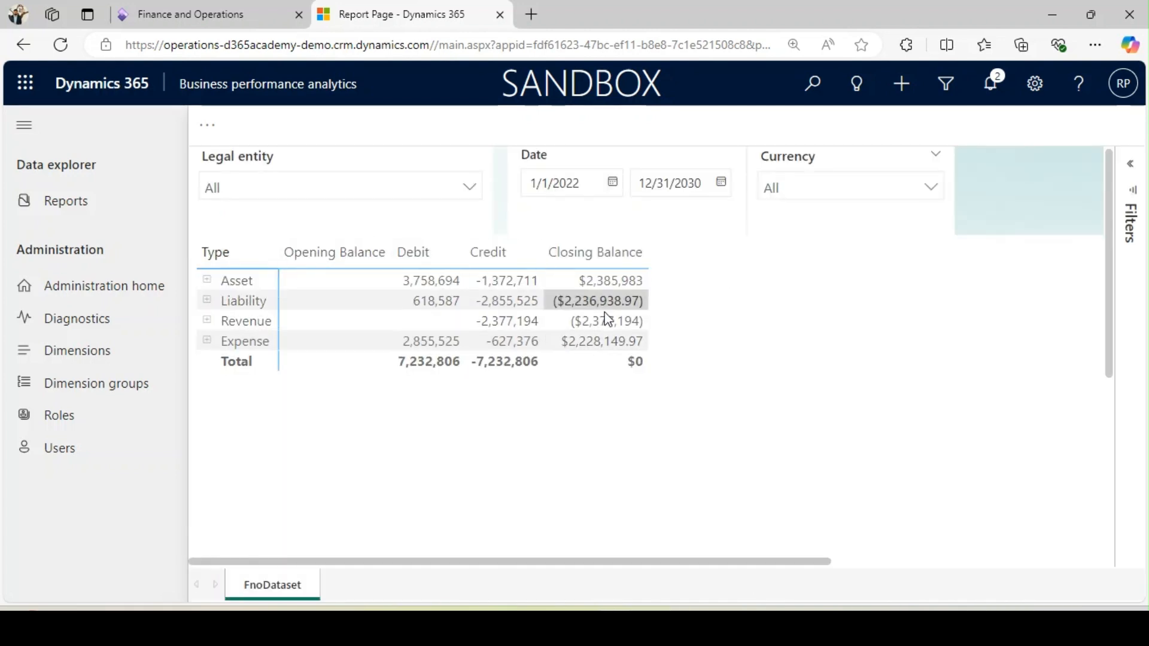
# - Set the Date slicer's range to 1/1/2023 through 12/31/2023
pyautogui.click(613, 182)
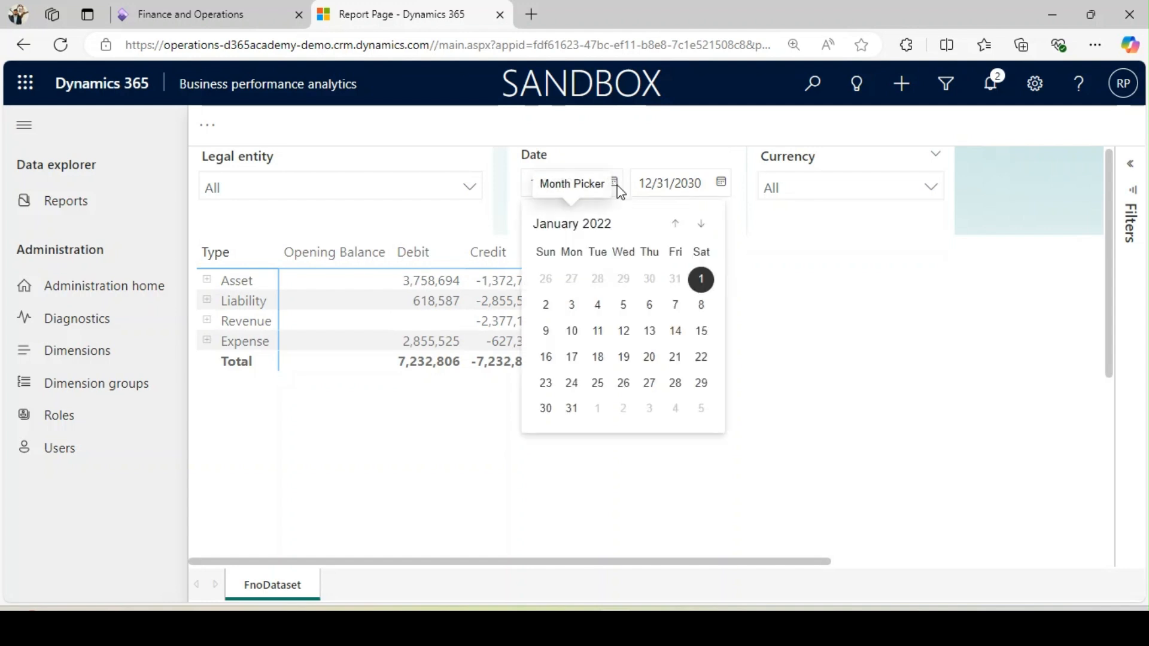
pyautogui.click(700, 231)
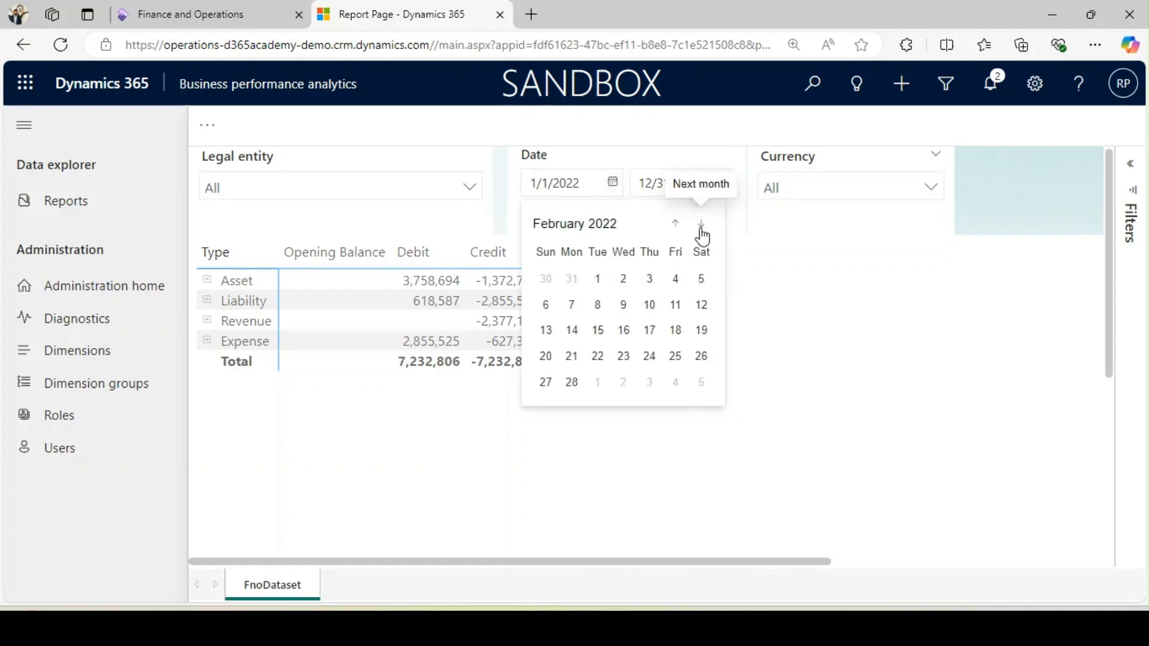
pyautogui.click(701, 231)
pyautogui.click(701, 230)
pyautogui.click(700, 231)
pyautogui.click(701, 231)
pyautogui.click(700, 230)
pyautogui.click(700, 230)
pyautogui.click(701, 230)
pyautogui.click(700, 231)
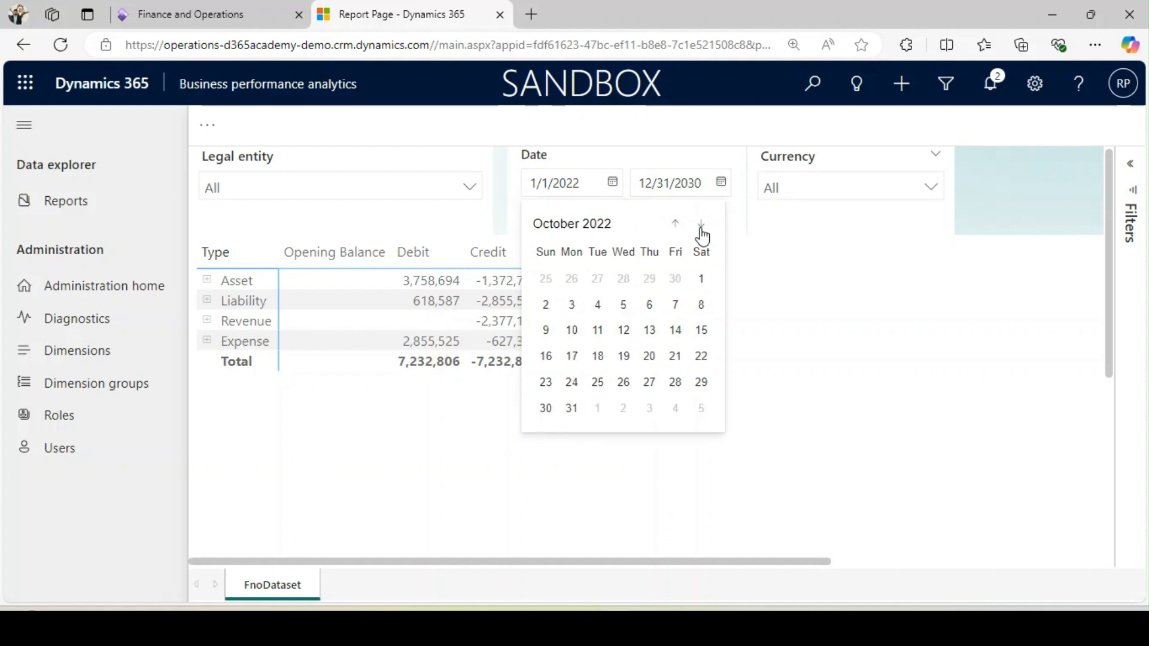
pyautogui.click(701, 230)
pyautogui.click(701, 231)
pyautogui.click(701, 231)
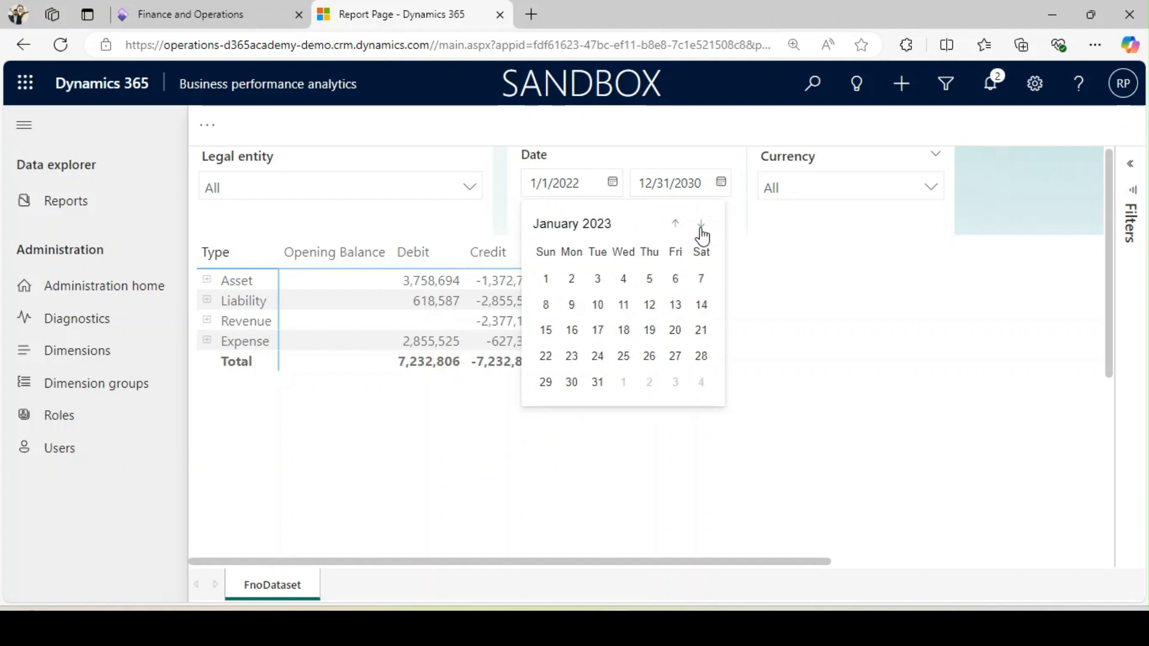
pyautogui.click(547, 279)
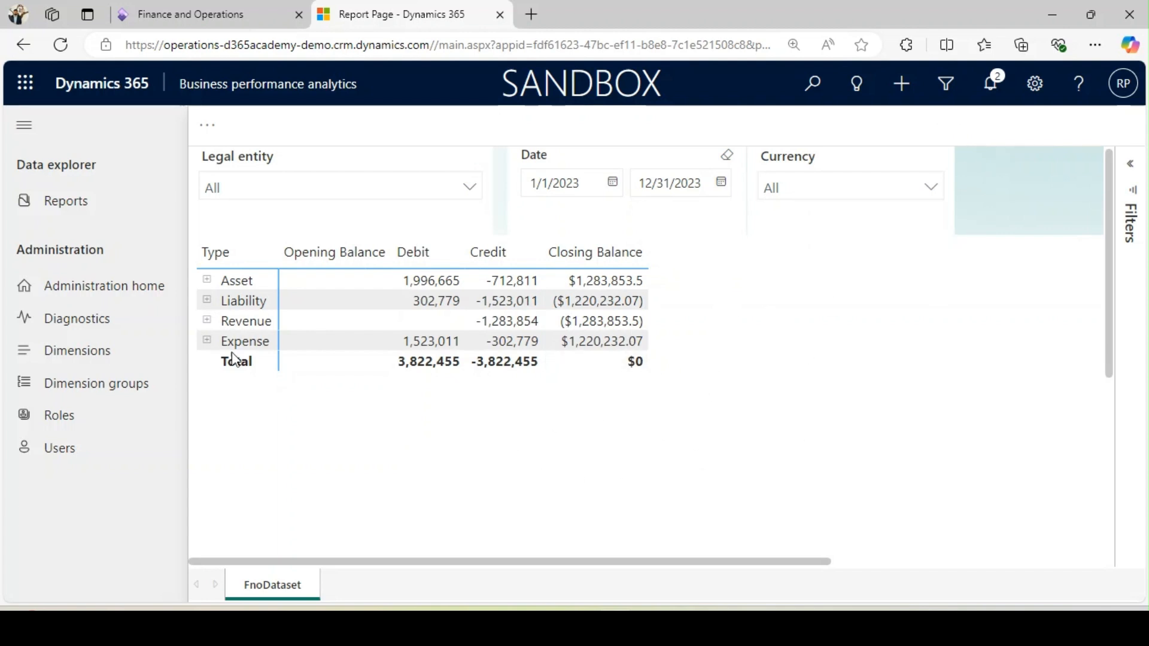
# - Expand the Asset and Cash rows, and remove the Type level from the matrix rows in edit mode
pyautogui.click(207, 280)
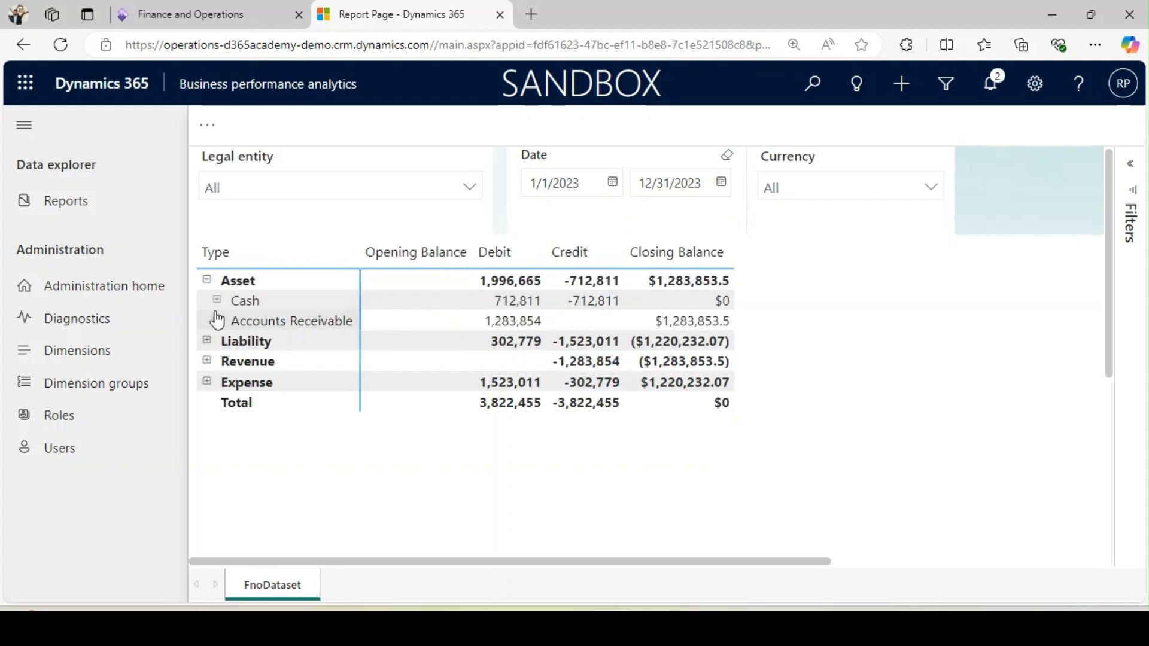
pyautogui.click(217, 300)
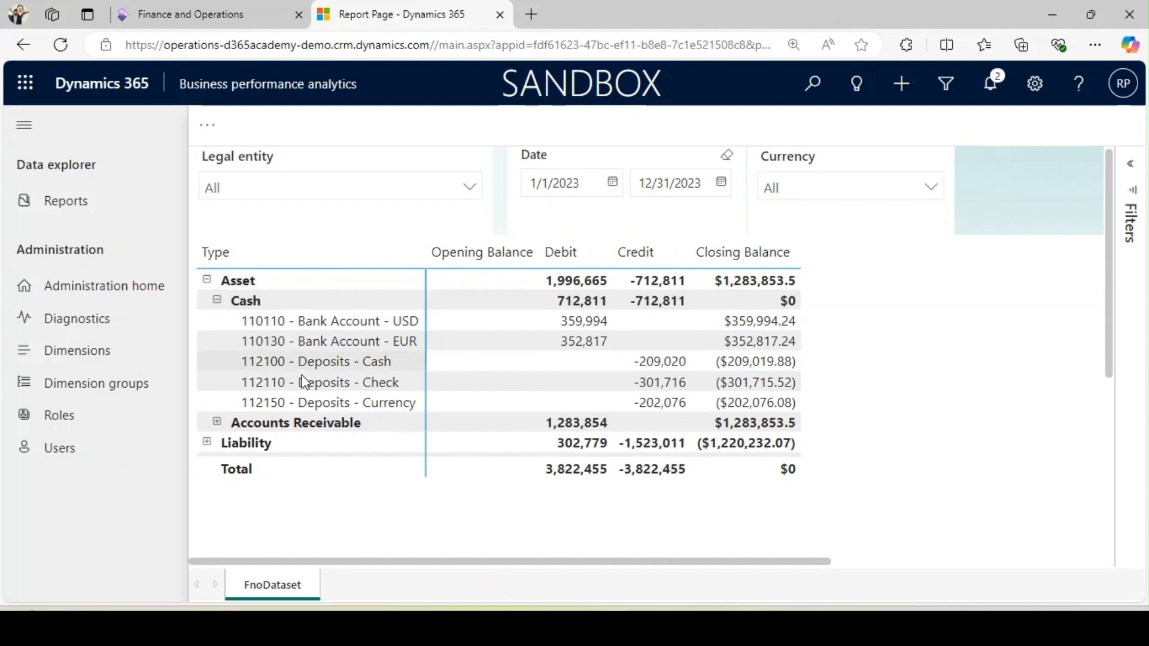
pyautogui.click(210, 127)
pyautogui.click(234, 297)
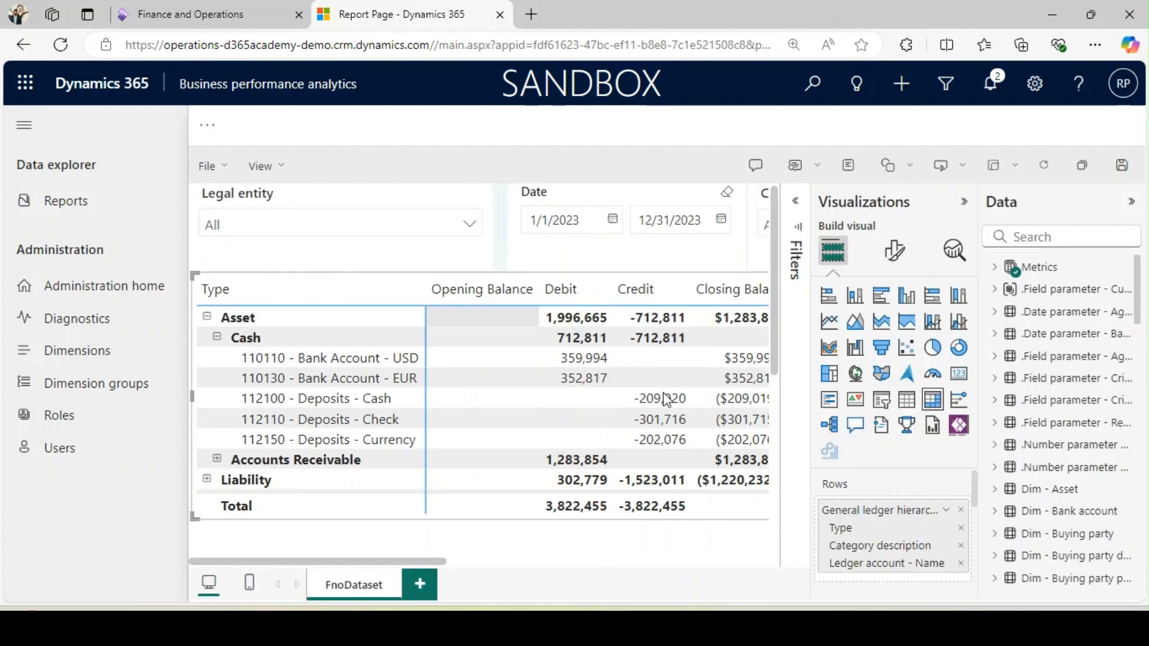
pyautogui.click(960, 528)
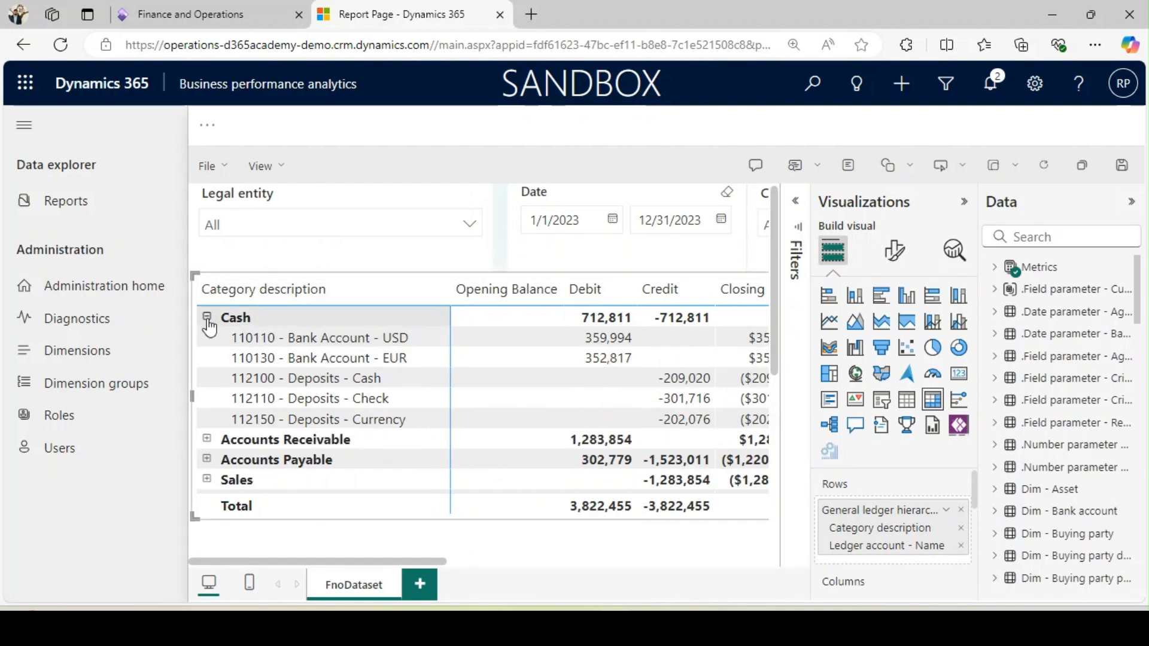
# - Collapse the Cash category, remove Category description from the matrix rows so only Ledger account - Name remains, and save the report
pyautogui.click(207, 319)
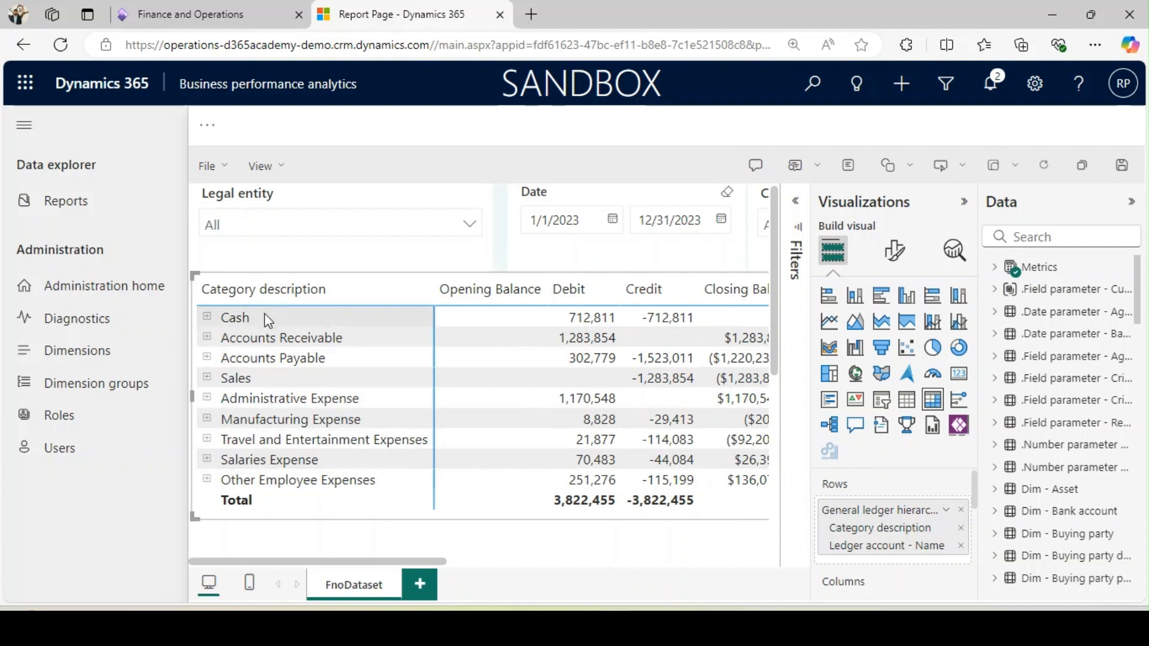
pyautogui.click(208, 317)
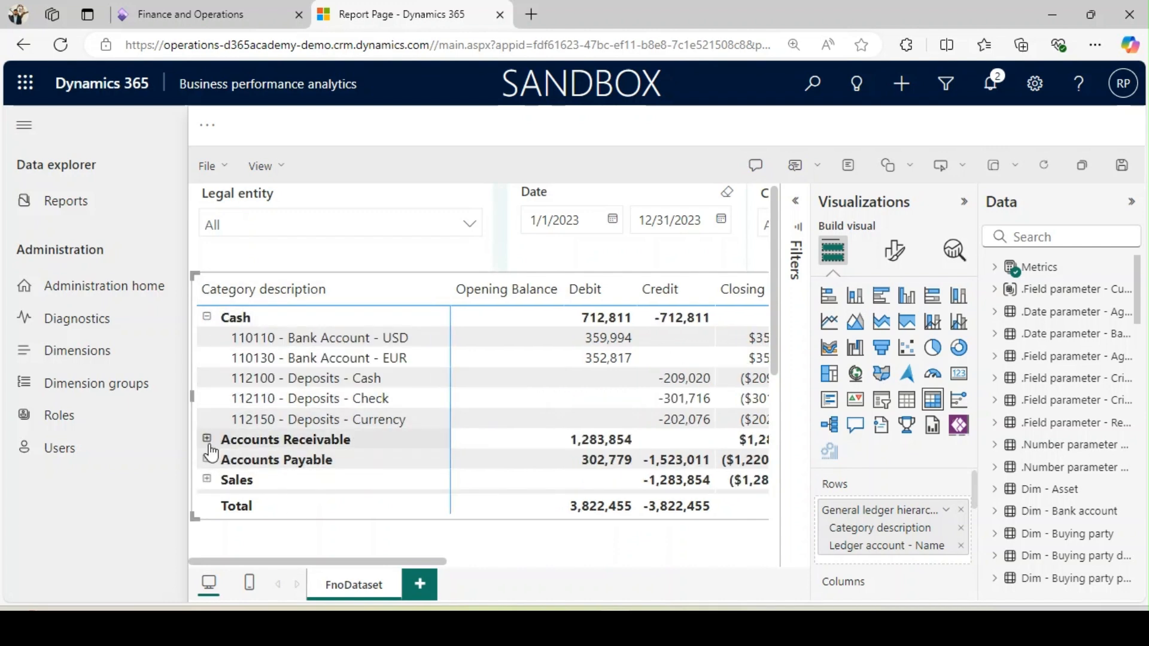
pyautogui.click(207, 318)
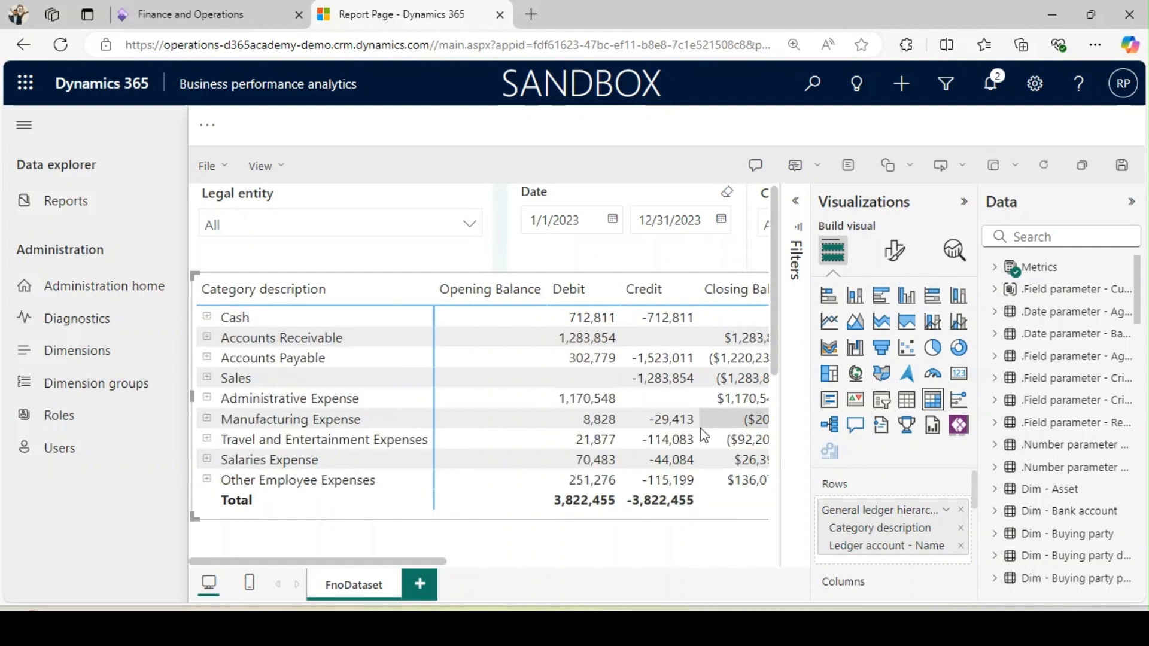
pyautogui.click(960, 527)
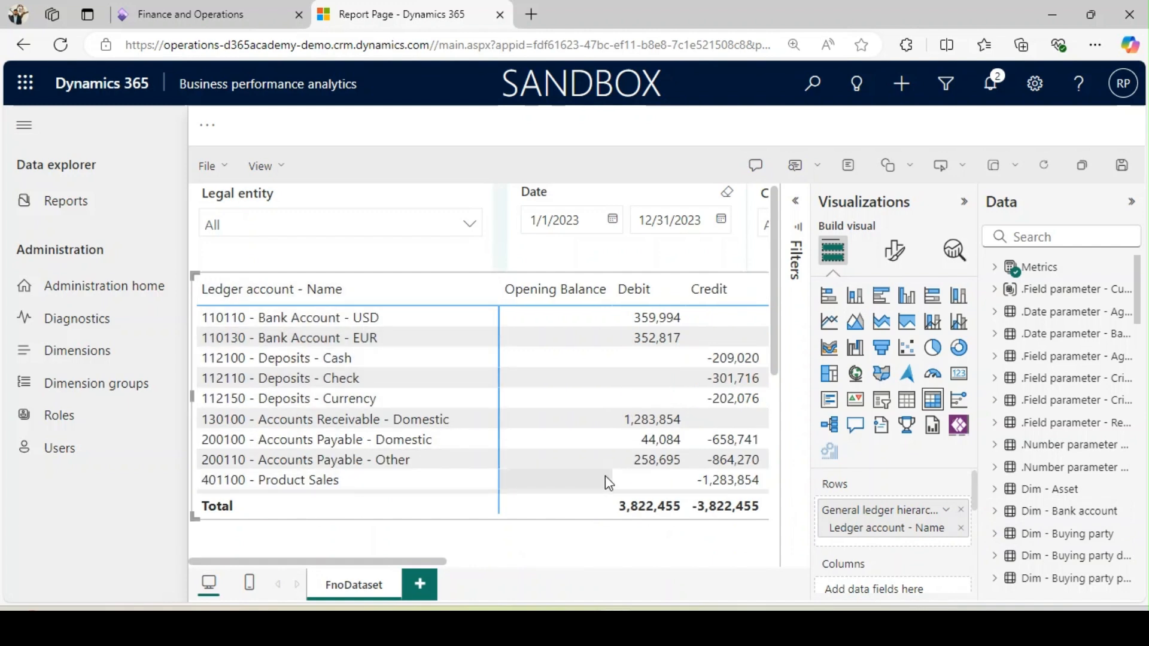
pyautogui.click(1123, 168)
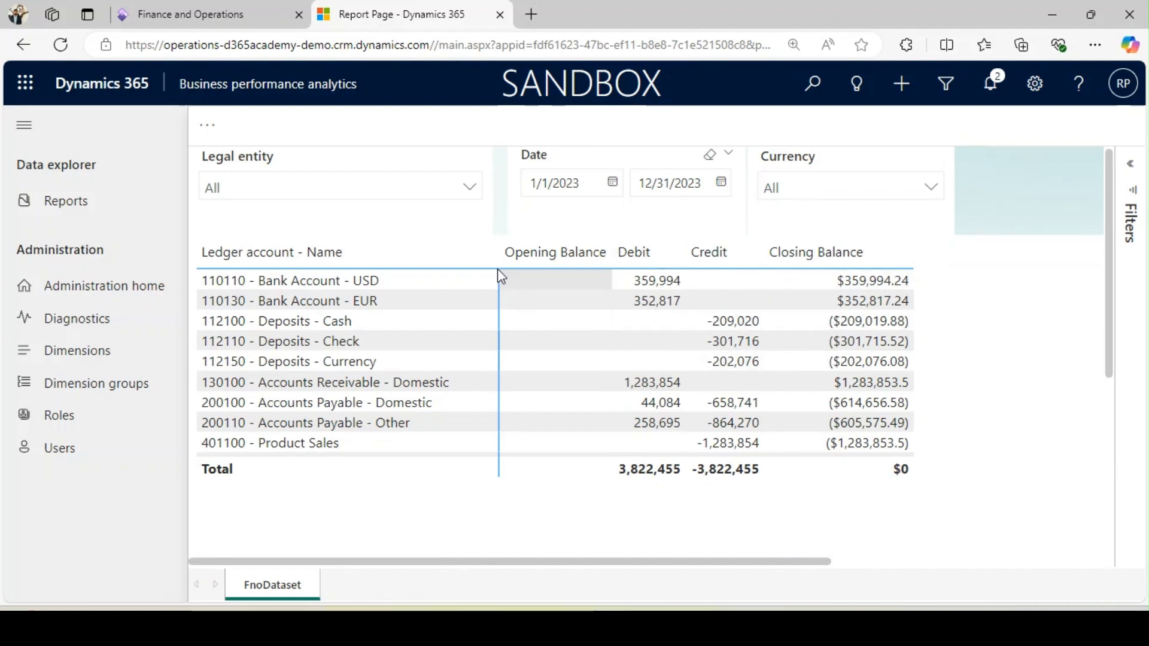
# - Reopen the report for editing, add an empty slicer, and shrink and place it in the header band beside the Currency slicer
pyautogui.click(207, 125)
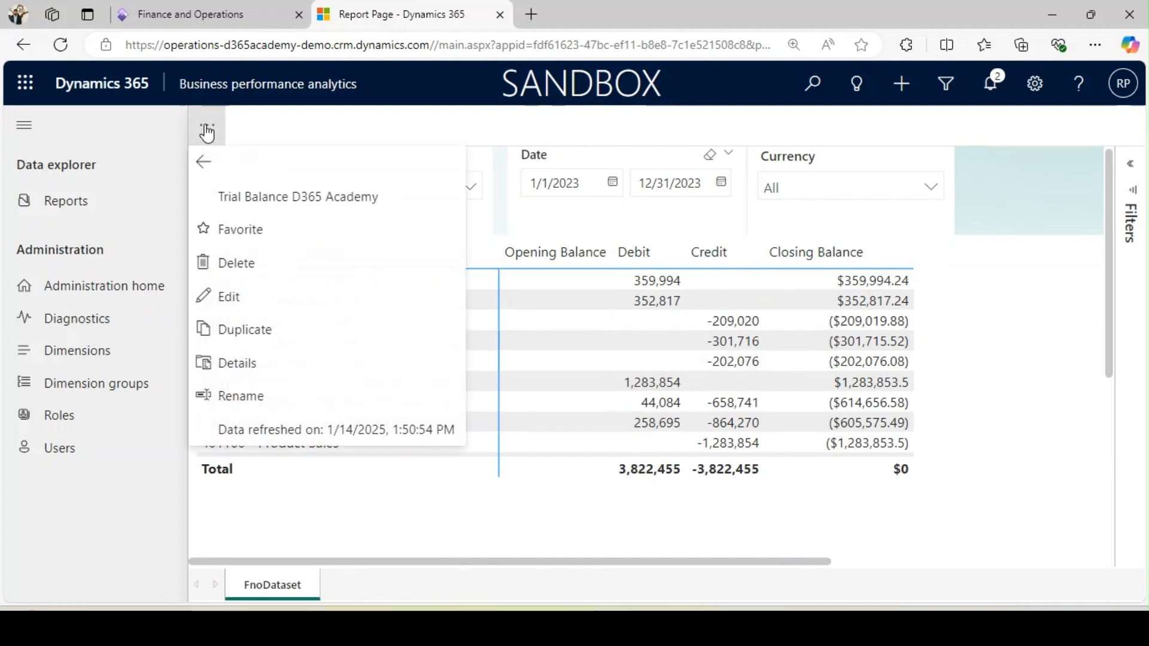
pyautogui.click(242, 297)
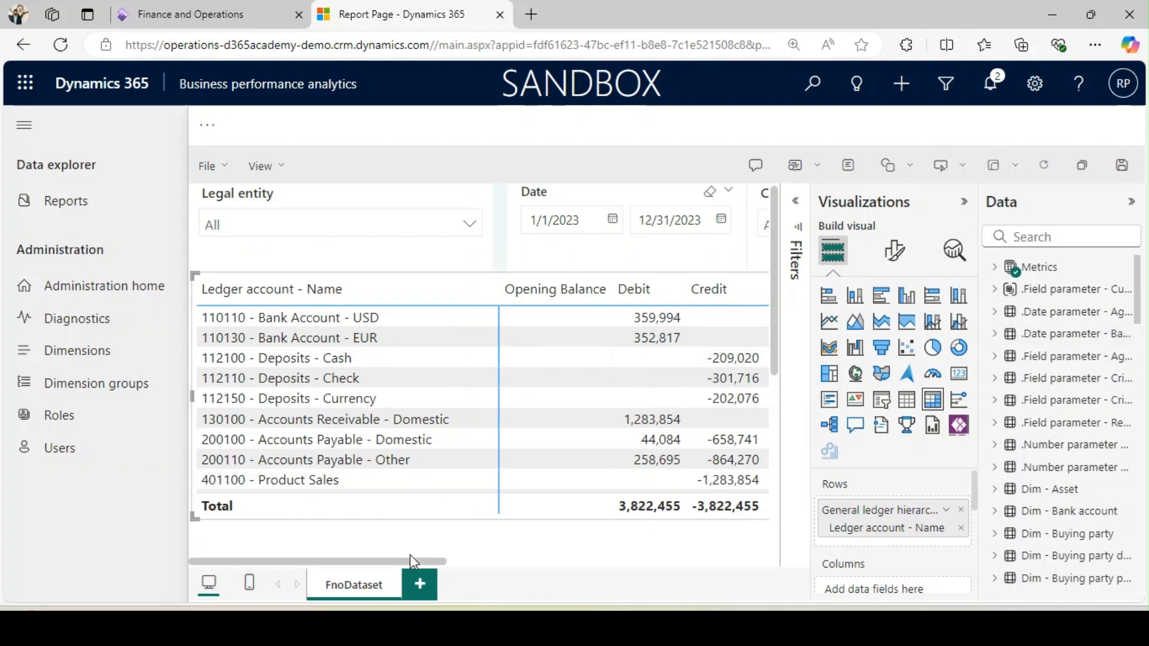
pyautogui.moveTo(411, 560); pyautogui.dragTo(677, 536)
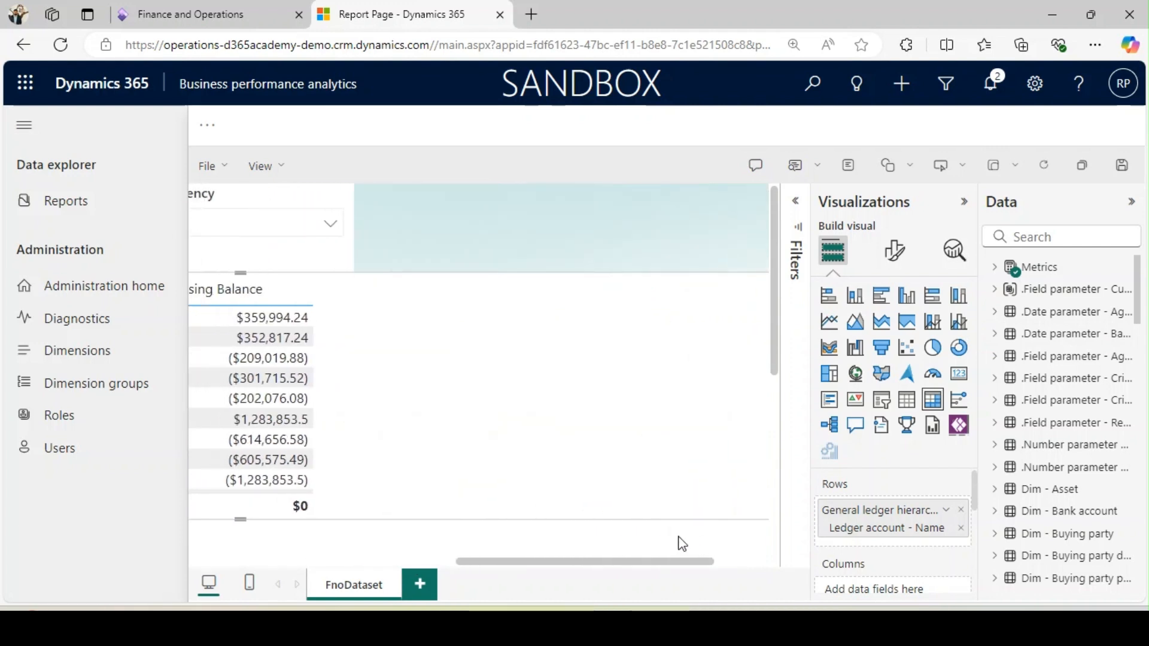
pyautogui.click(881, 399)
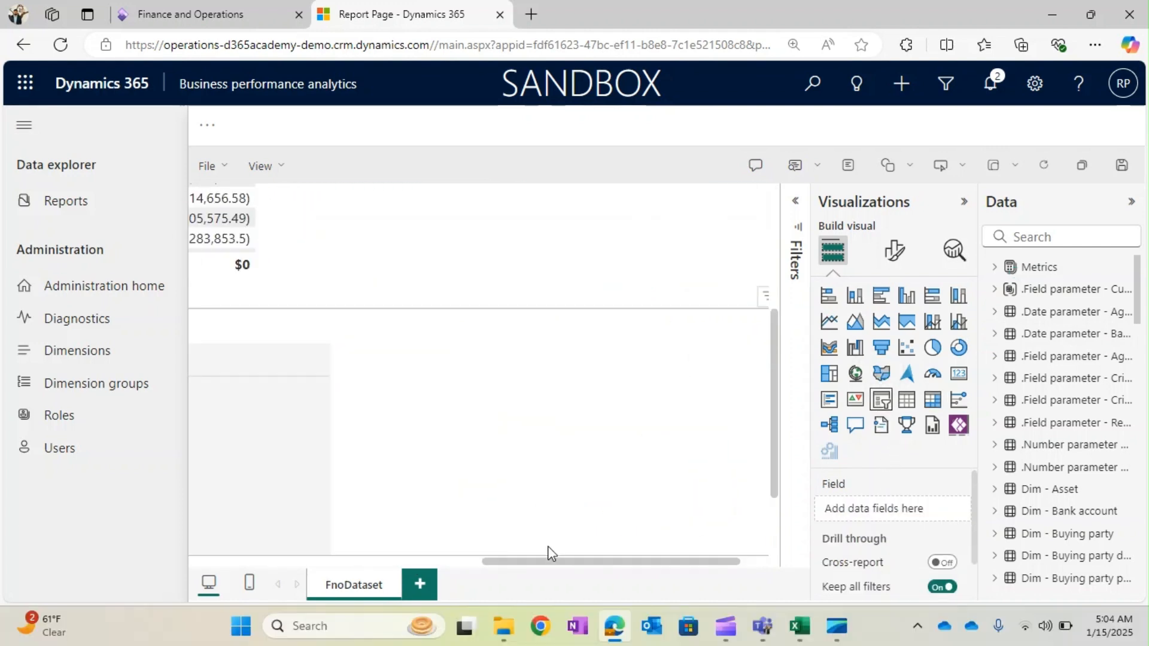
pyautogui.moveTo(541, 560); pyautogui.dragTo(196, 538)
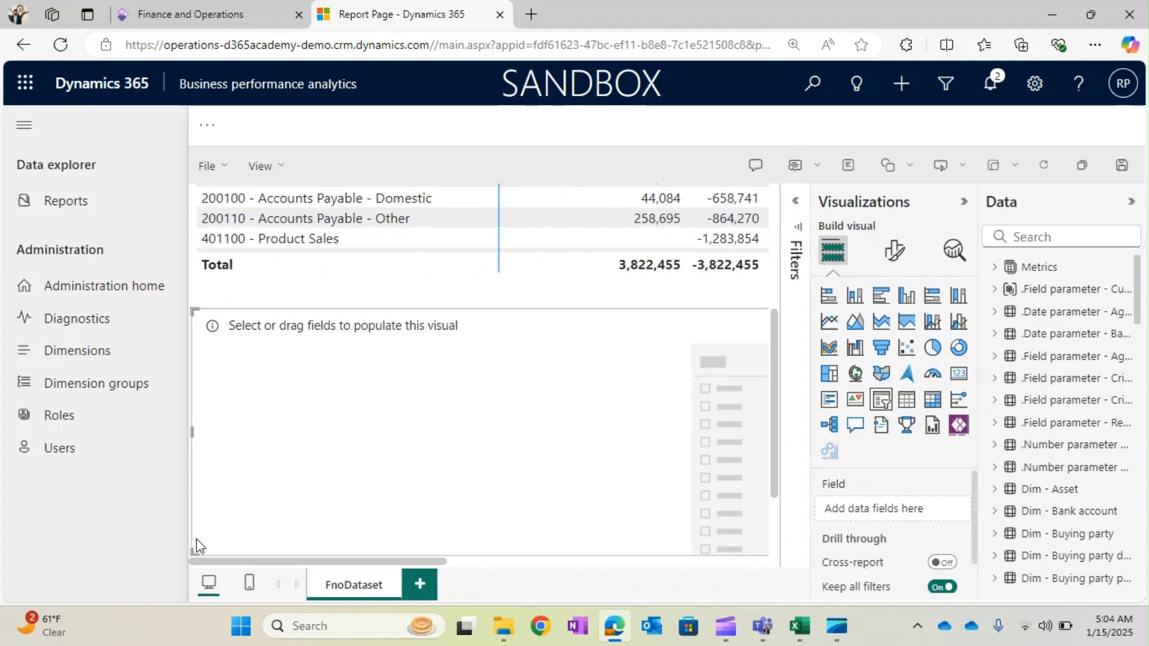
pyautogui.moveTo(195, 311); pyautogui.dragTo(451, 465)
pyautogui.moveTo(554, 500); pyautogui.dragTo(590, 263)
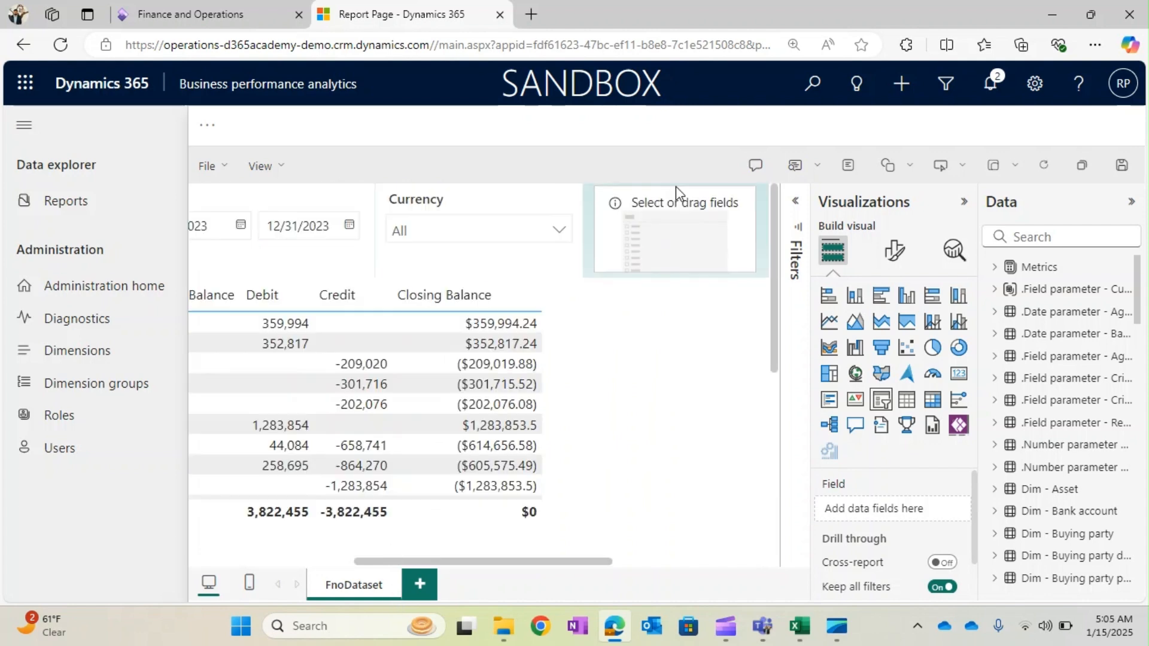
pyautogui.moveTo(676, 185); pyautogui.dragTo(676, 182)
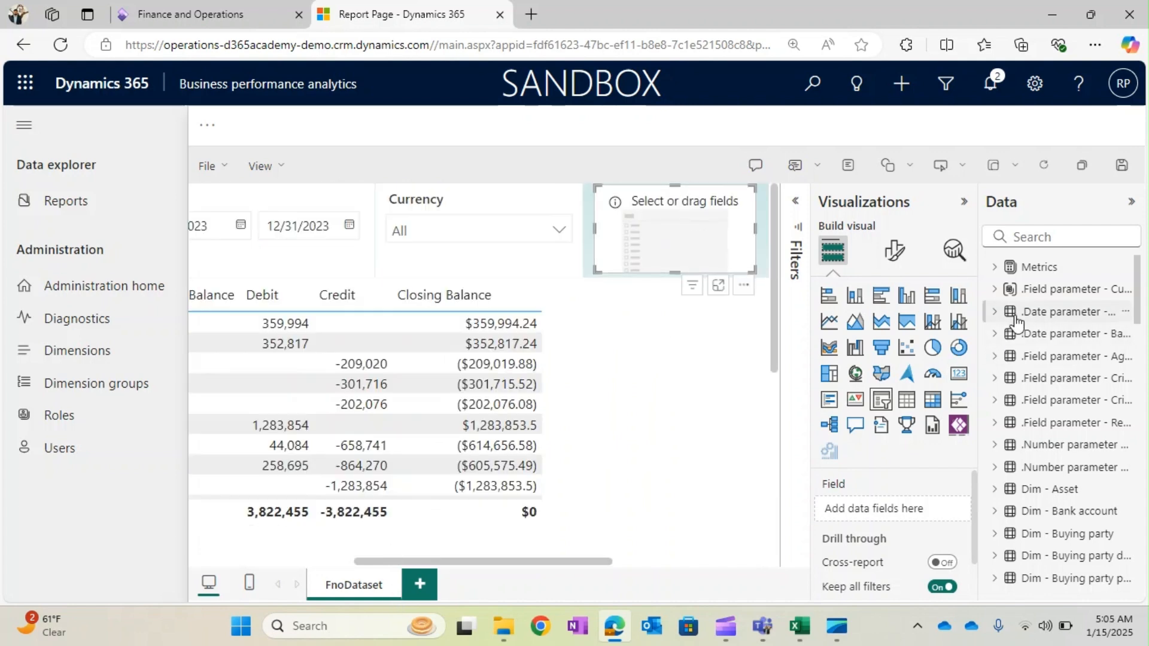
# - Add the Decimal places field from .Number parameter - Decimal places to the empty slicer
pyautogui.moveTo(979, 280); pyautogui.dragTo(786, 298)
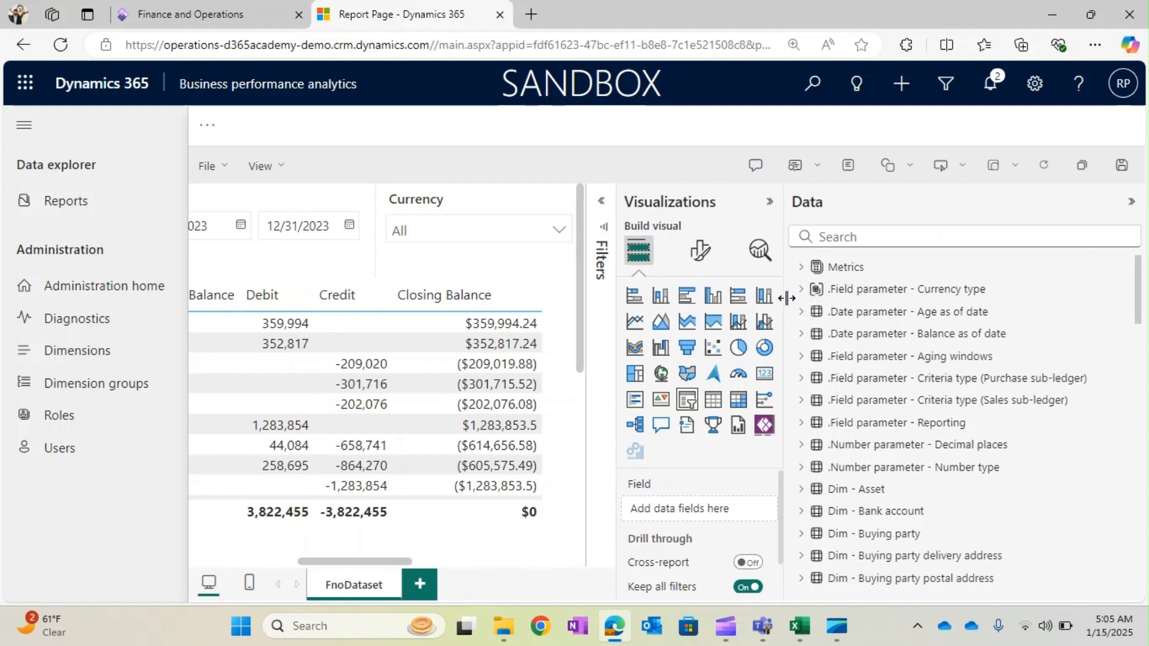
pyautogui.click(801, 444)
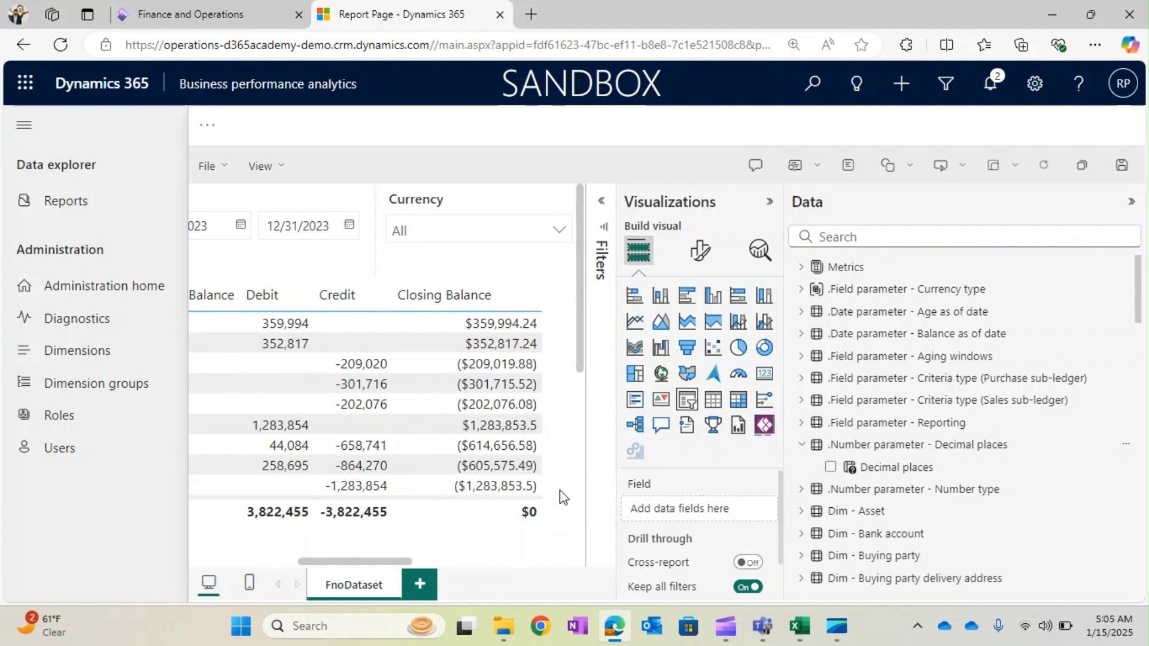
pyautogui.moveTo(404, 558); pyautogui.dragTo(503, 551)
pyautogui.moveTo(879, 467); pyautogui.dragTo(362, 231)
pyautogui.click(332, 236)
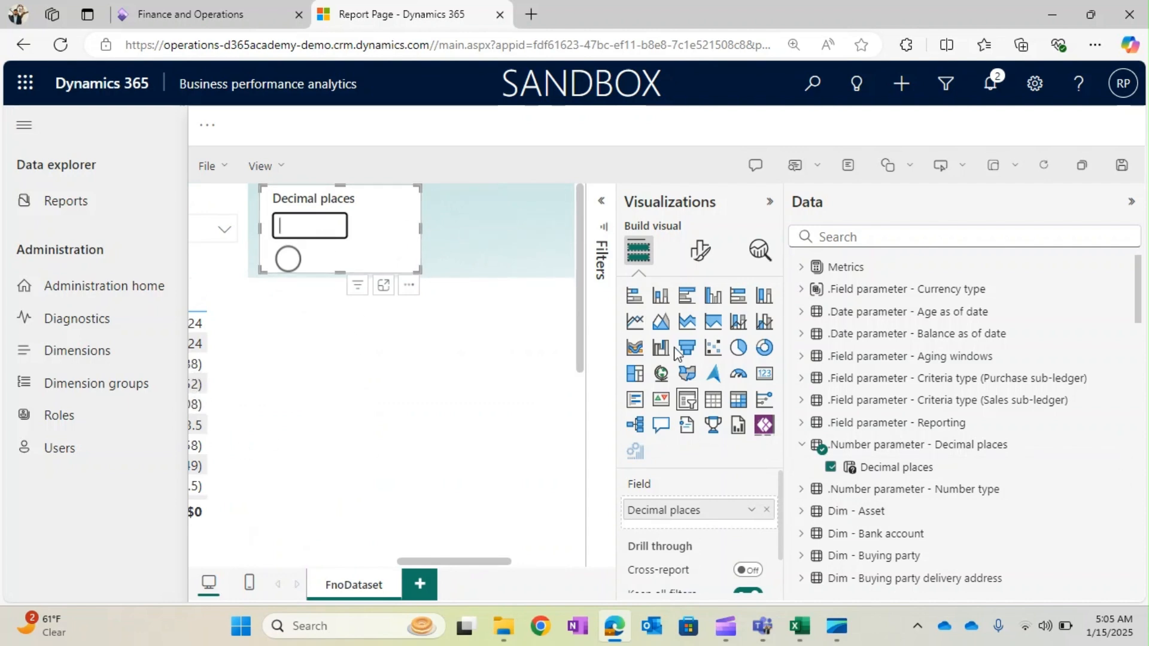
# - Set the Decimal places slicer's style to Tile, widen it, and check its remaining tile options
pyautogui.click(699, 256)
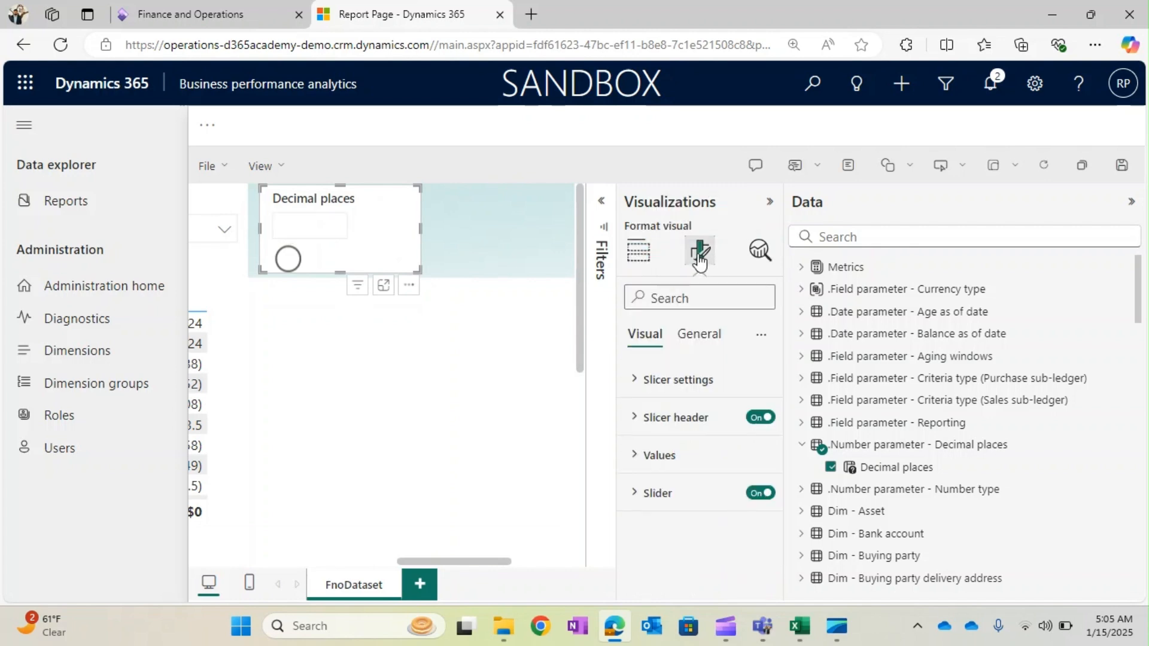
pyautogui.click(633, 390)
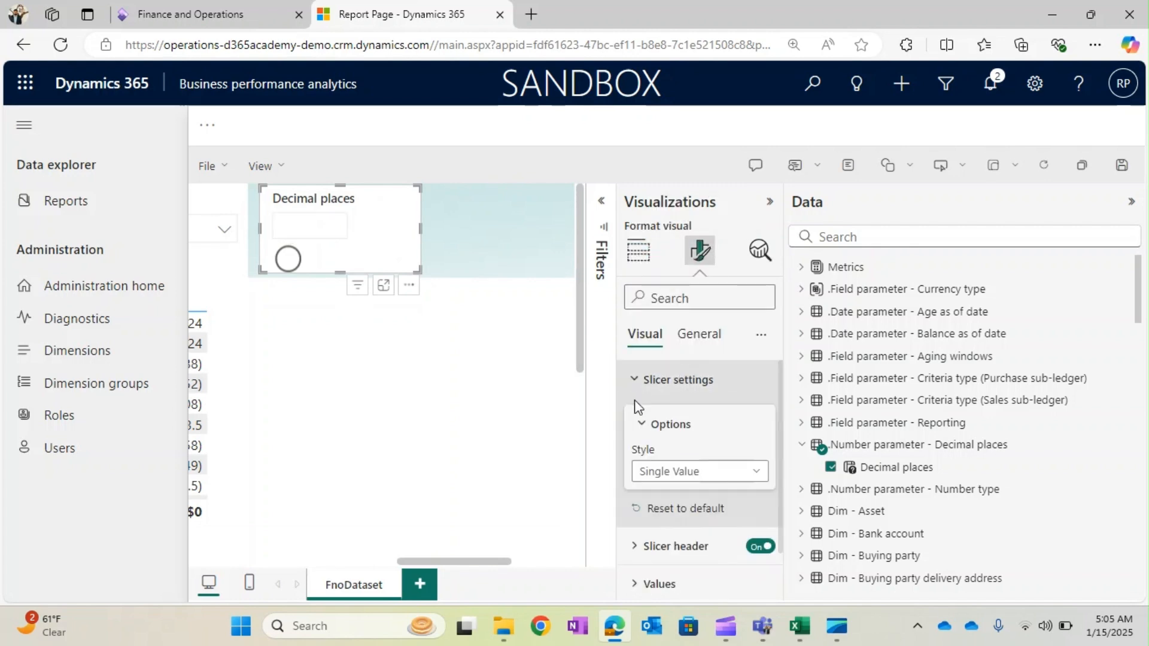
pyautogui.click(652, 470)
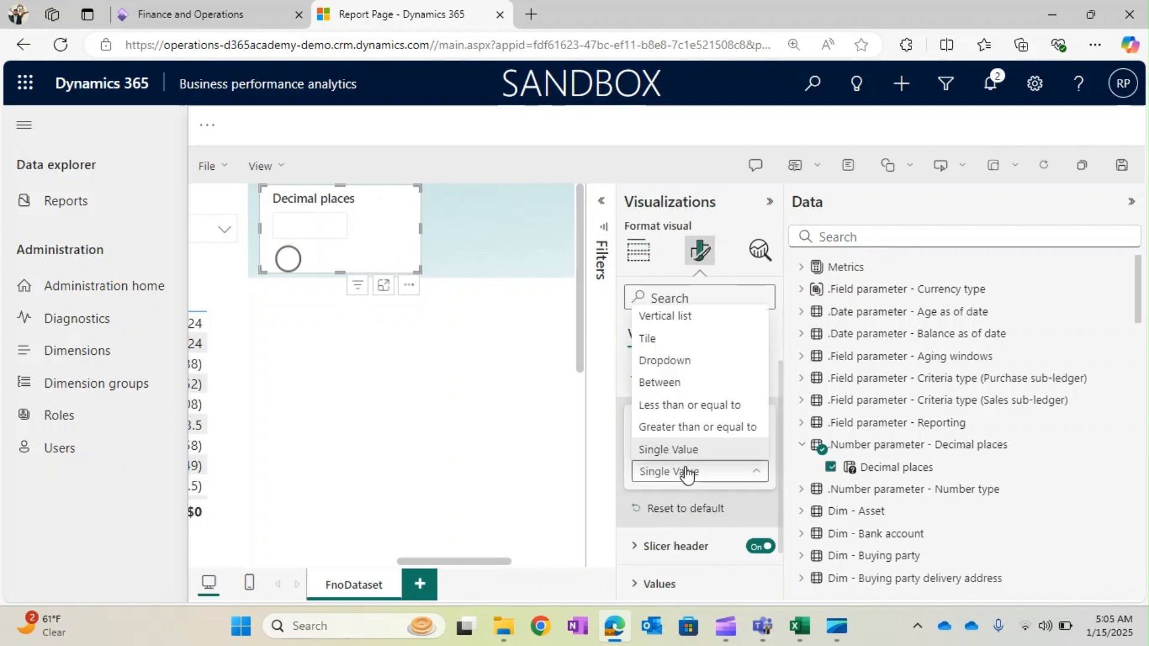
pyautogui.click(675, 345)
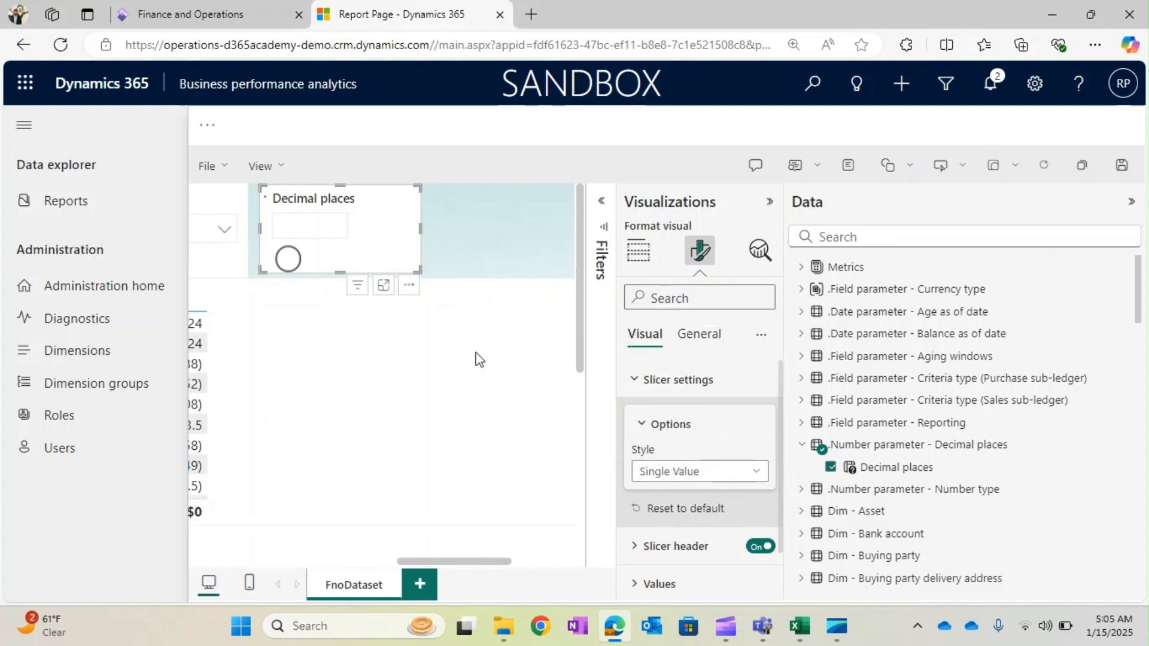
pyautogui.moveTo(420, 229); pyautogui.dragTo(527, 233)
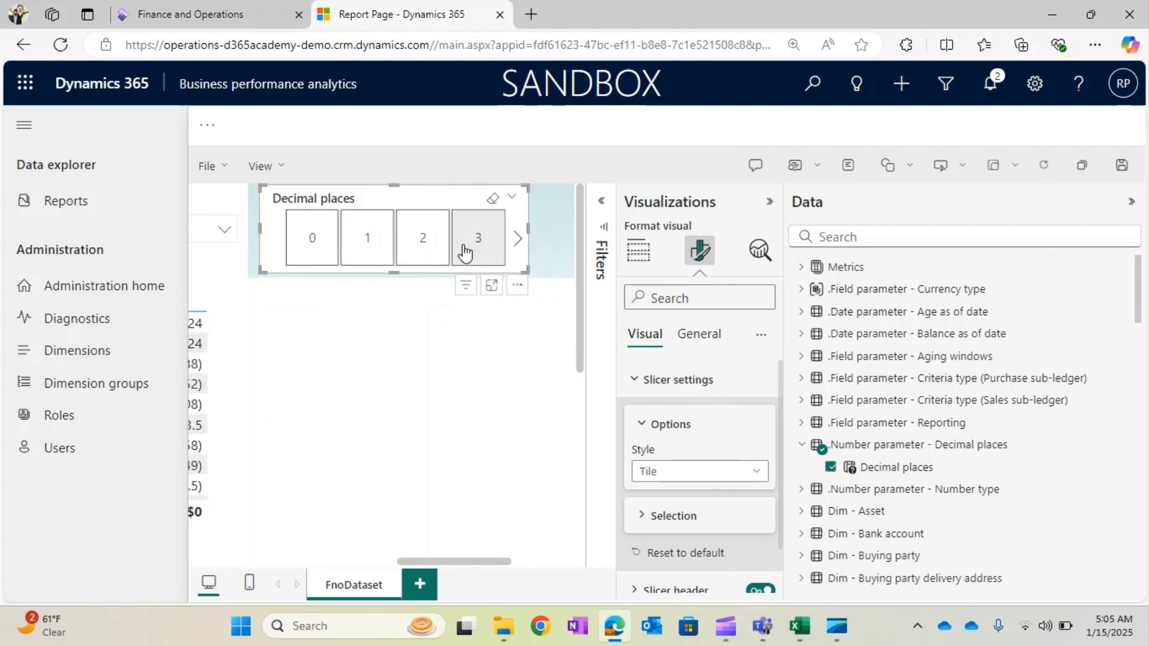
pyautogui.click(518, 250)
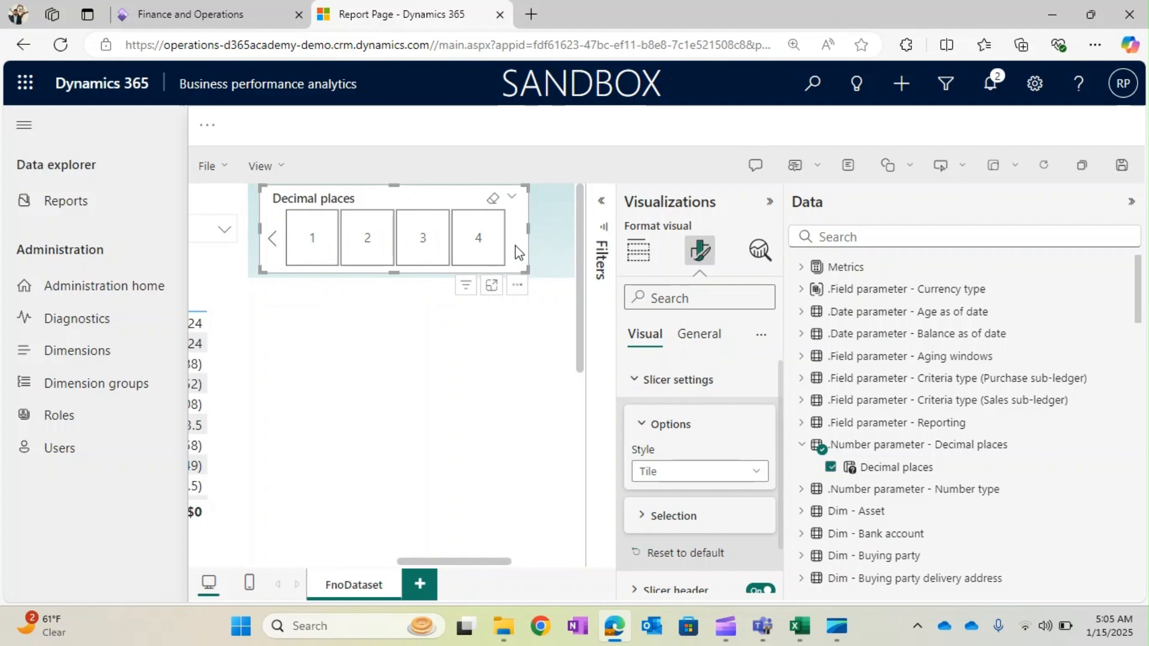
# - Try 2 decimal places in the Decimal places slicer, then switch its selection to 3
pyautogui.click(275, 241)
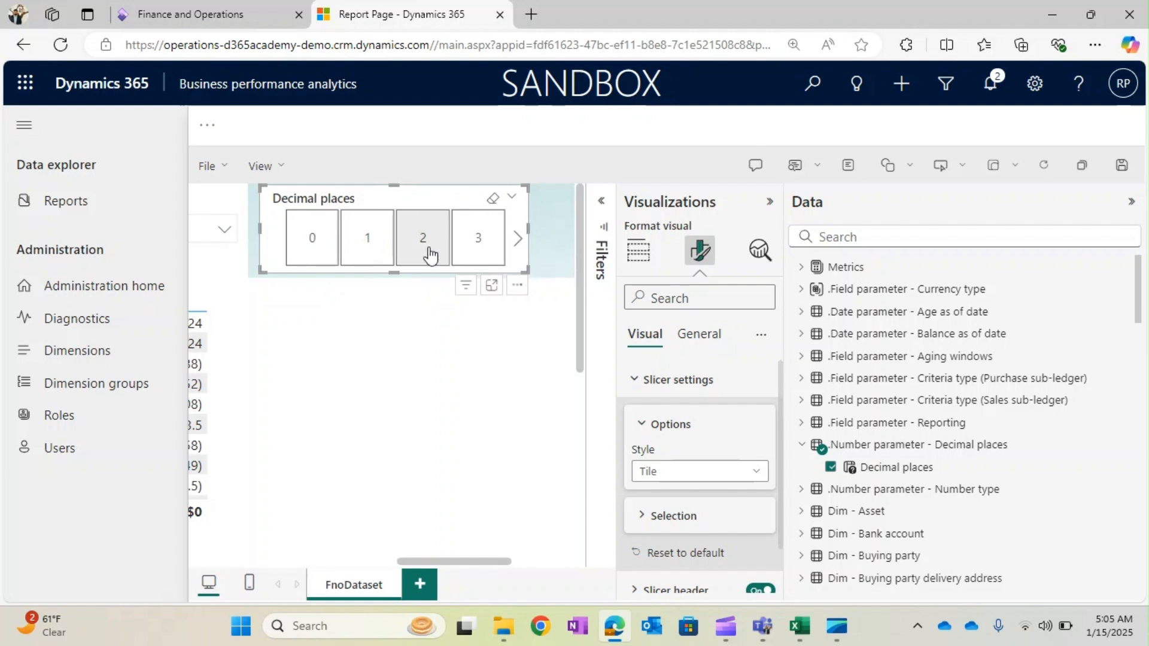
pyautogui.click(427, 252)
pyautogui.moveTo(441, 568)
pyautogui.mouseDown()
pyautogui.moveTo(335, 568)
pyautogui.moveTo(456, 561)
pyautogui.mouseUp()
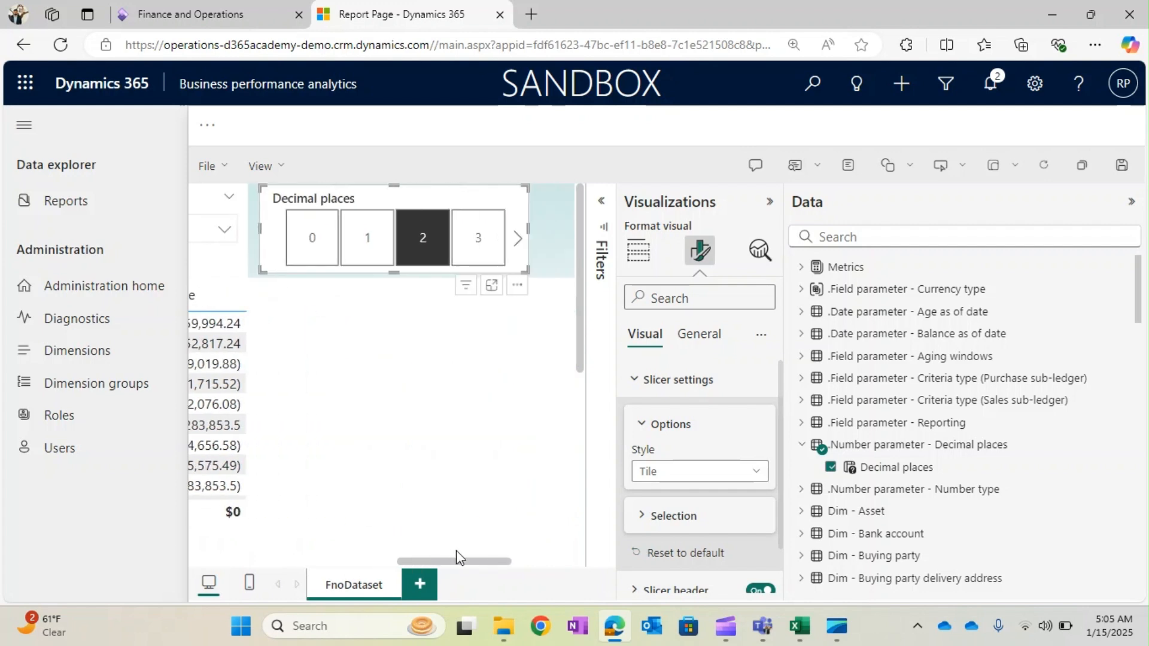
pyautogui.click(450, 241)
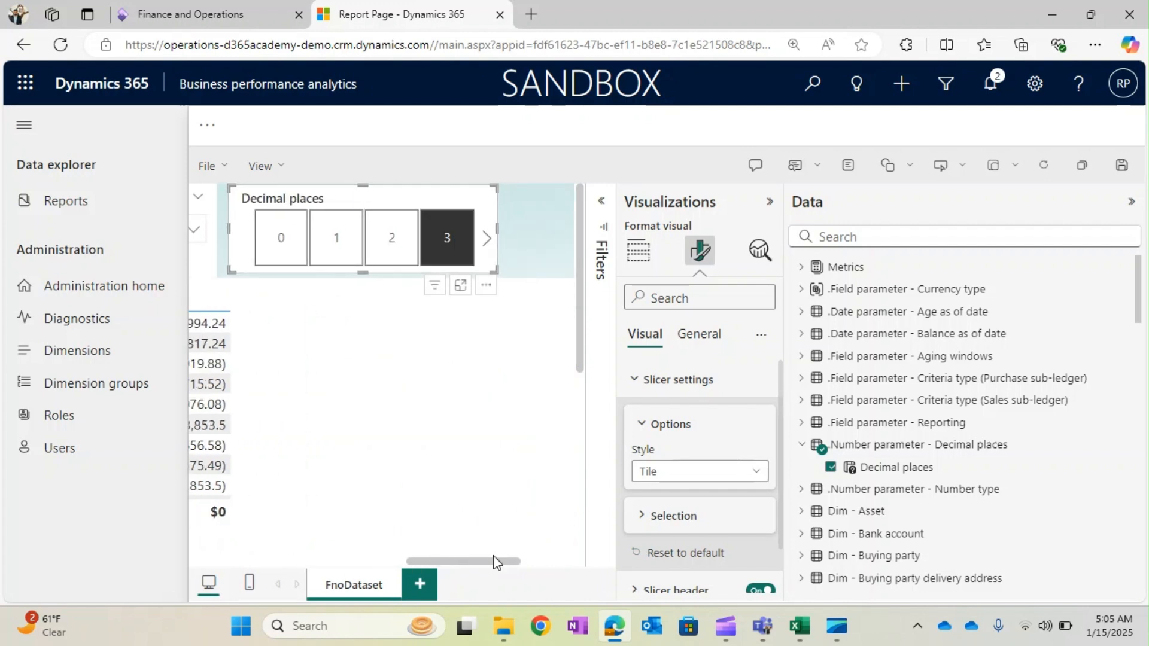
# - Add a slicer beside the Decimal places slicer with the Format type field from .Number parameter - Number type
pyautogui.moveTo(491, 561); pyautogui.dragTo(526, 552)
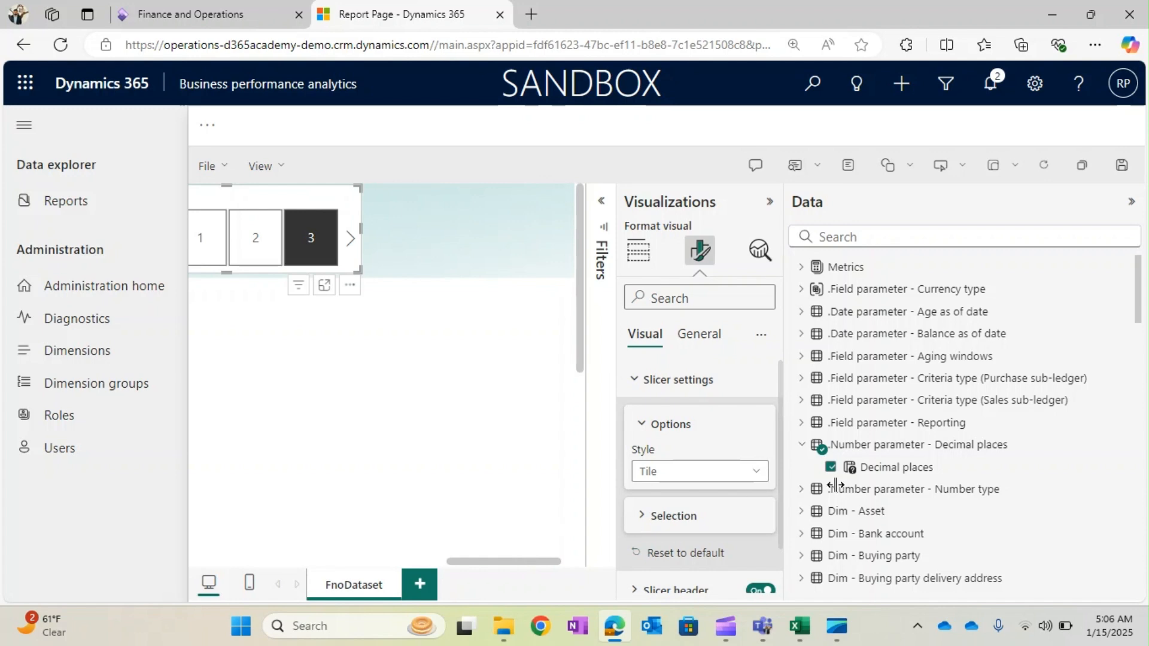
pyautogui.click(934, 488)
pyautogui.click(638, 250)
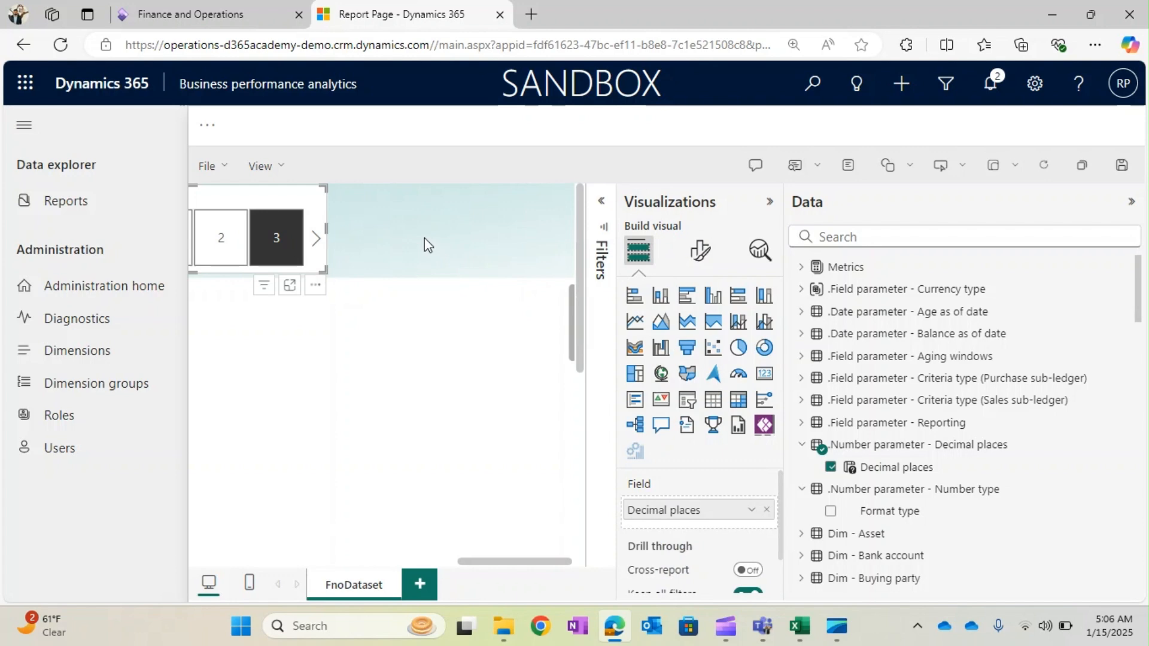
pyautogui.click(686, 400)
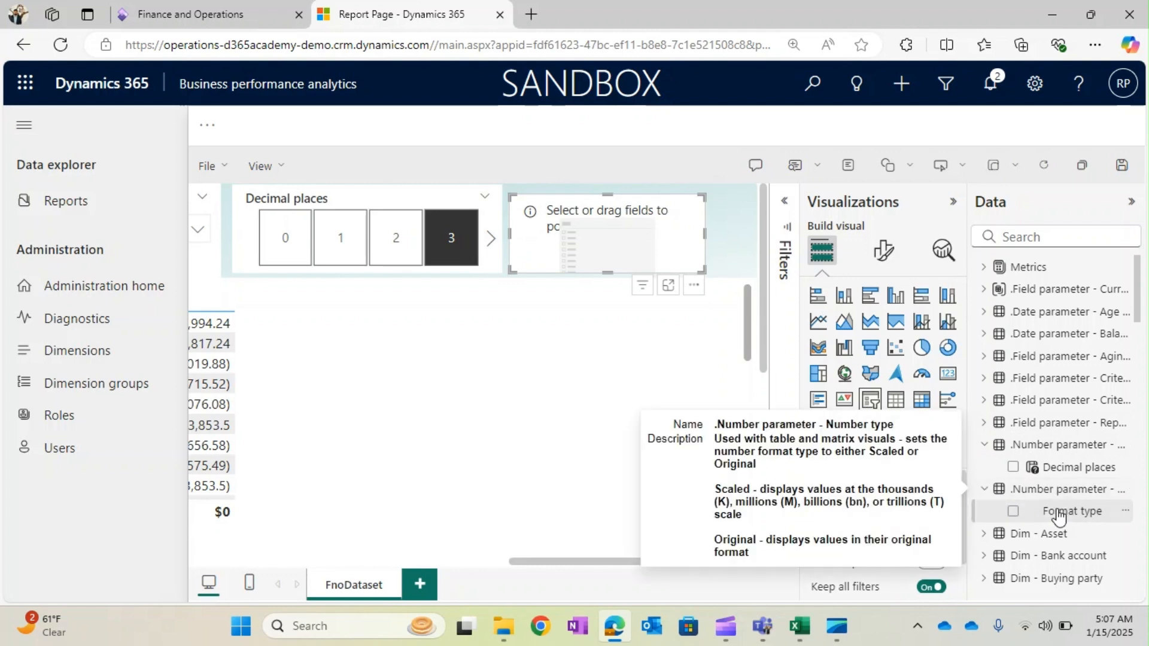
pyautogui.click(1013, 513)
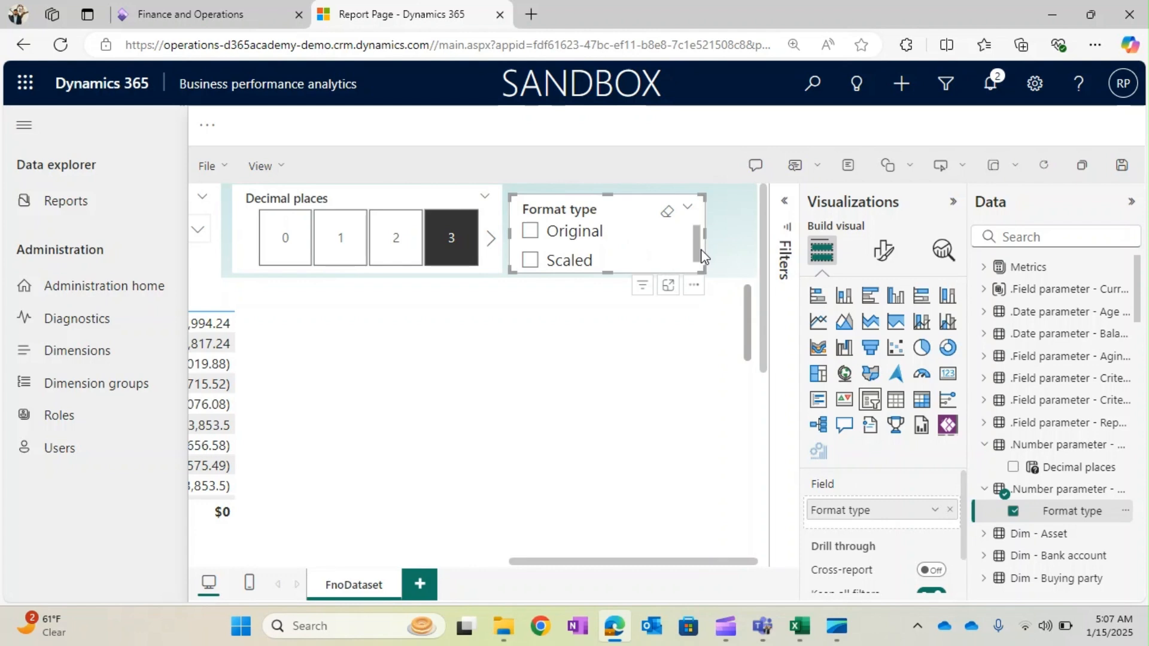
# - Set the Format type slicer to Scaled and check the matrix amounts, selecting the 110130 - Bank Account - EUR row
pyautogui.moveTo(605, 562); pyautogui.dragTo(529, 571)
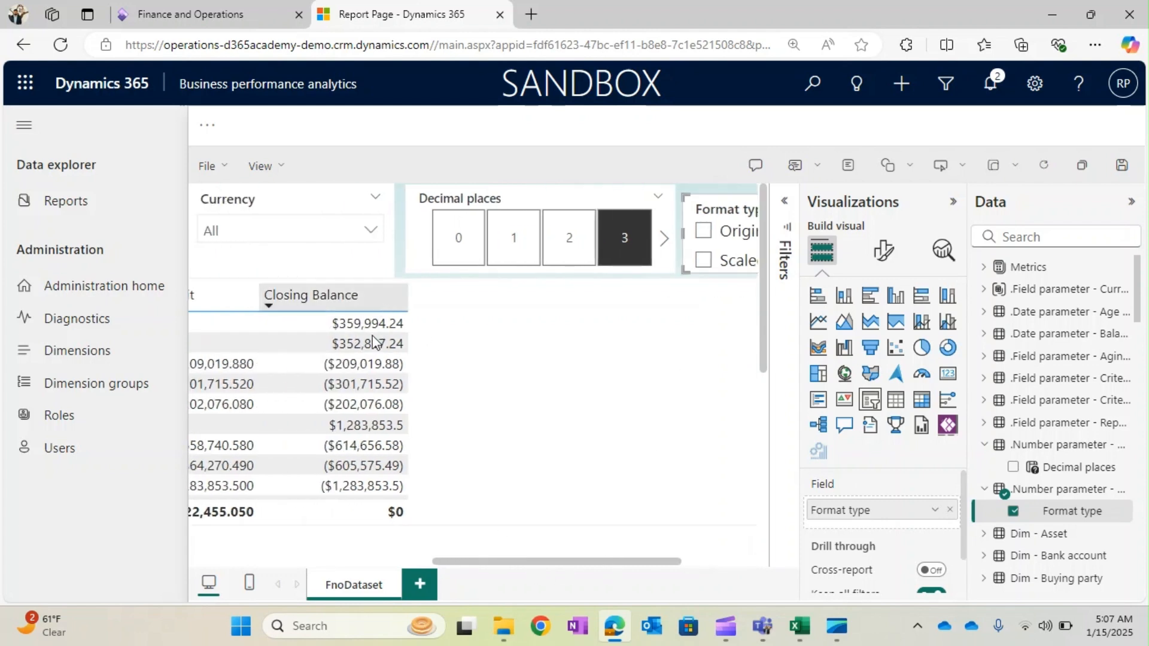
pyautogui.click(703, 260)
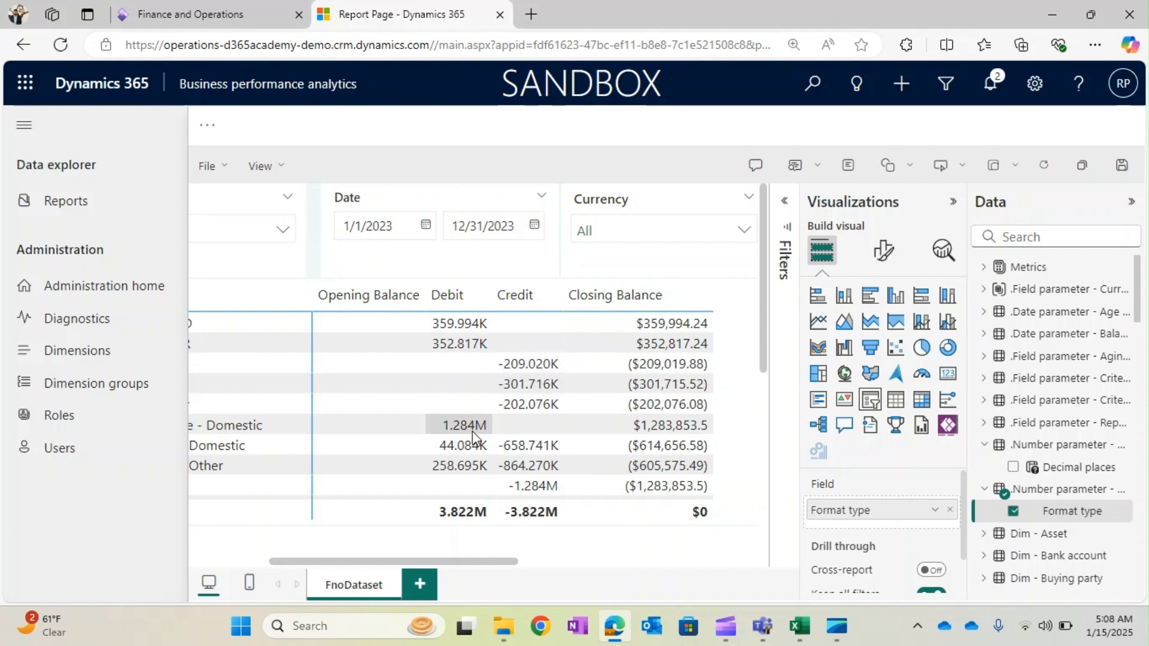
pyautogui.moveTo(495, 567); pyautogui.dragTo(329, 562)
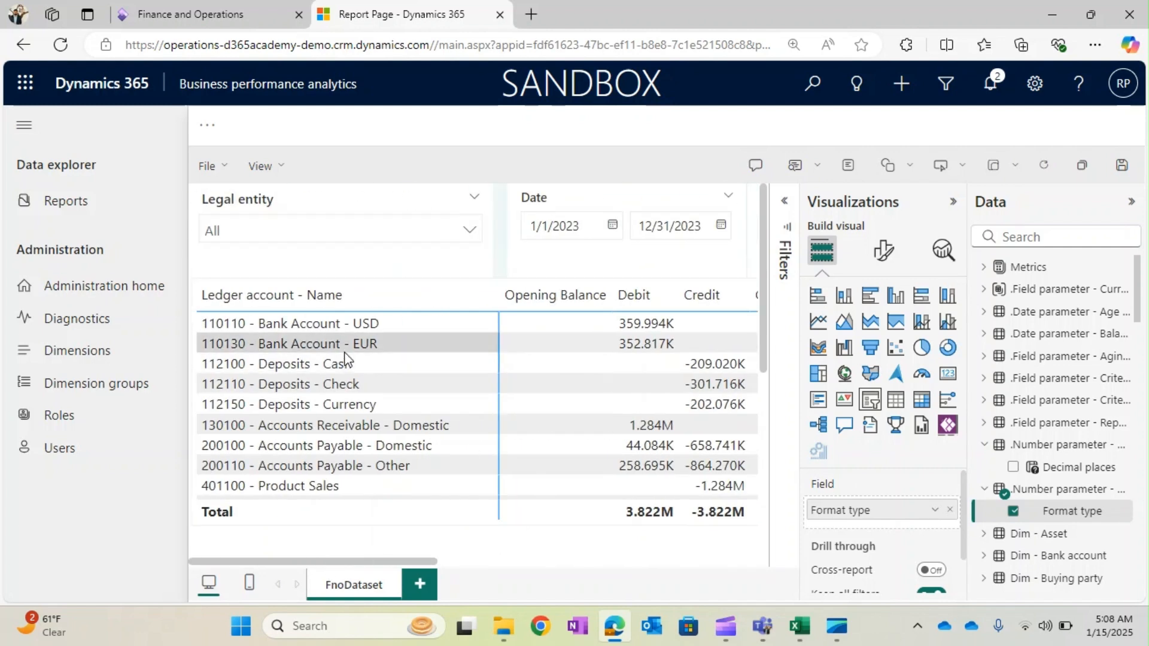
pyautogui.click(383, 344)
# - Set the Legal entity slicer's background color to teal with 100% transparency
pyautogui.click(410, 198)
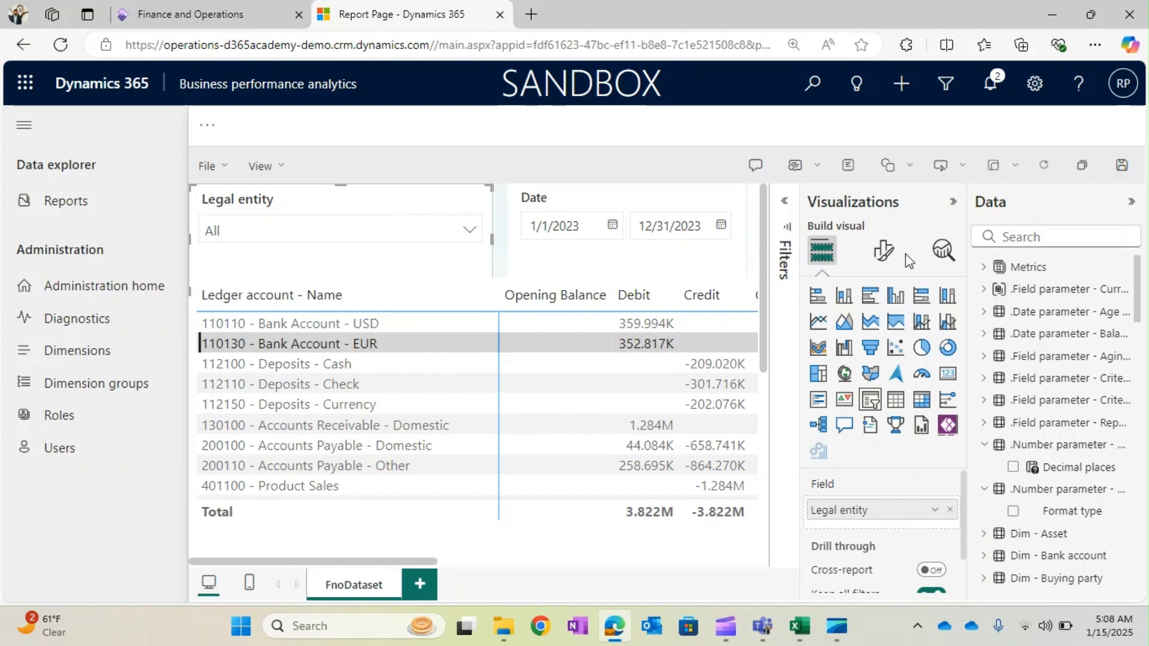
pyautogui.click(884, 251)
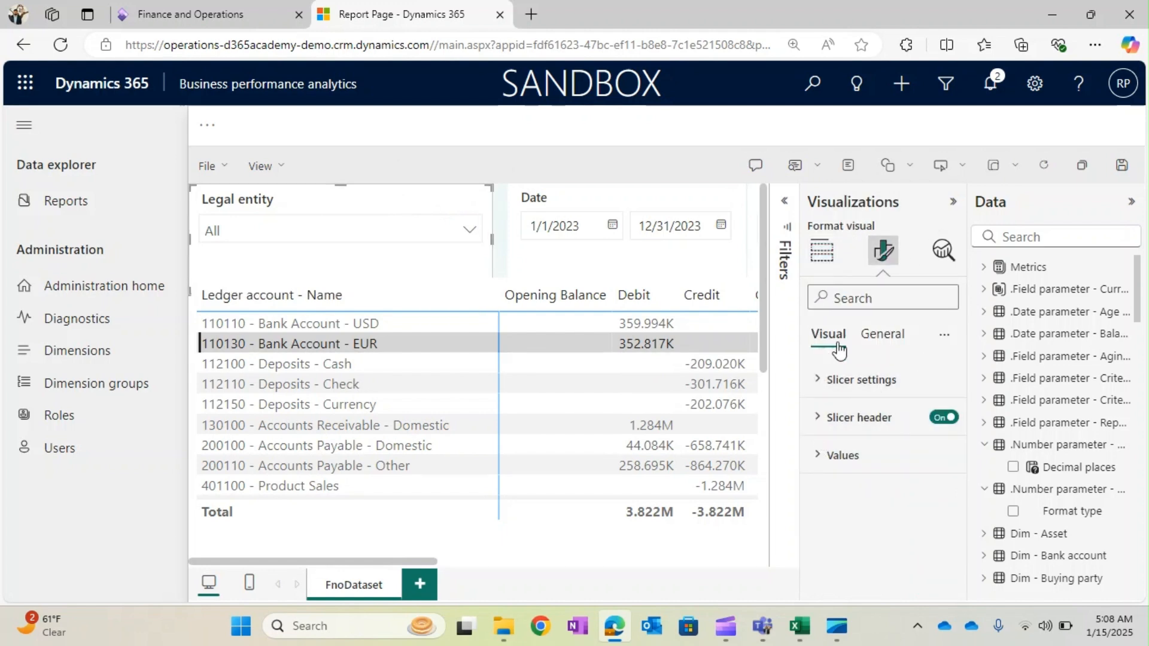
pyautogui.click(872, 335)
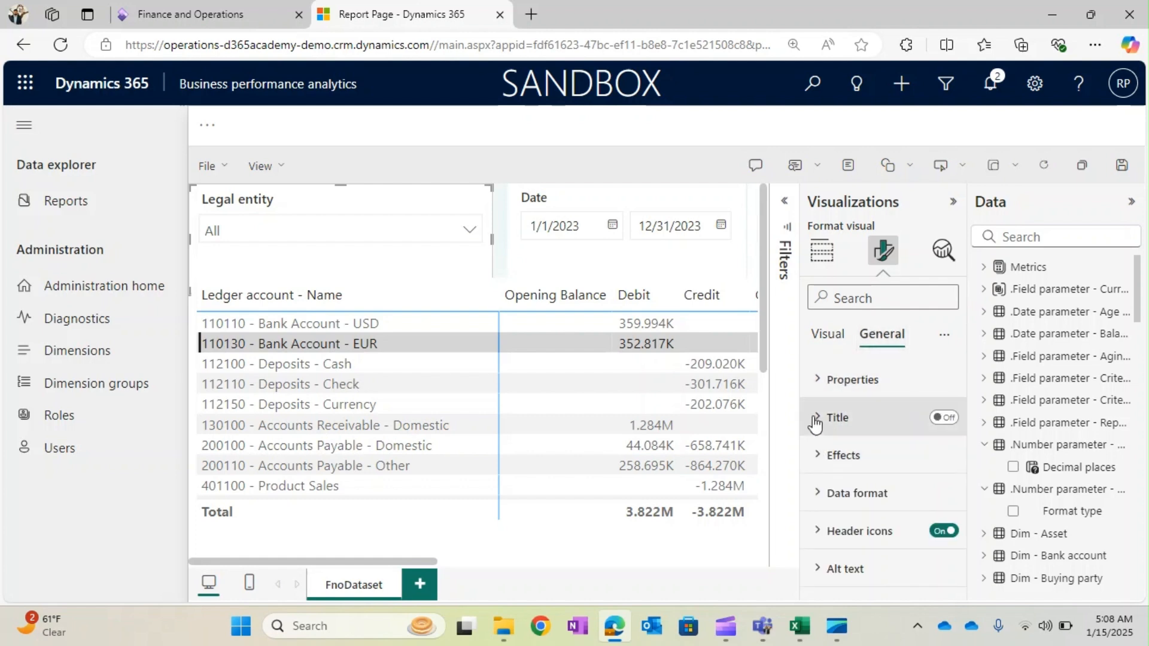
pyautogui.click(824, 379)
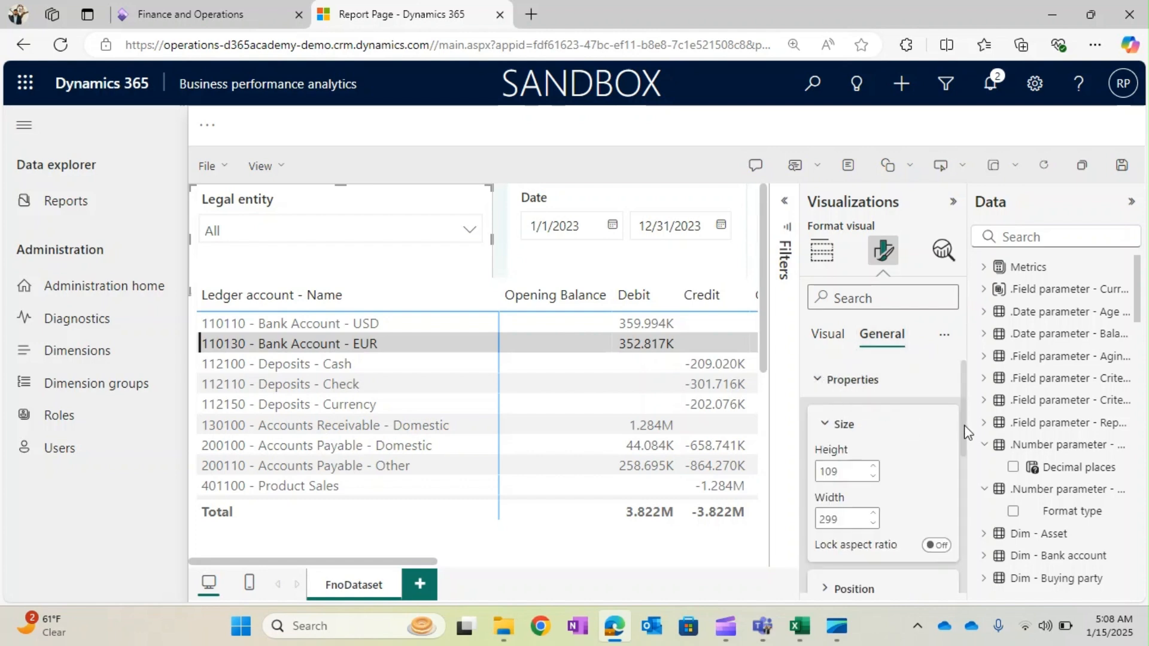
pyautogui.scroll(-1, 964, 425)
pyautogui.moveTo(962, 417); pyautogui.dragTo(963, 535)
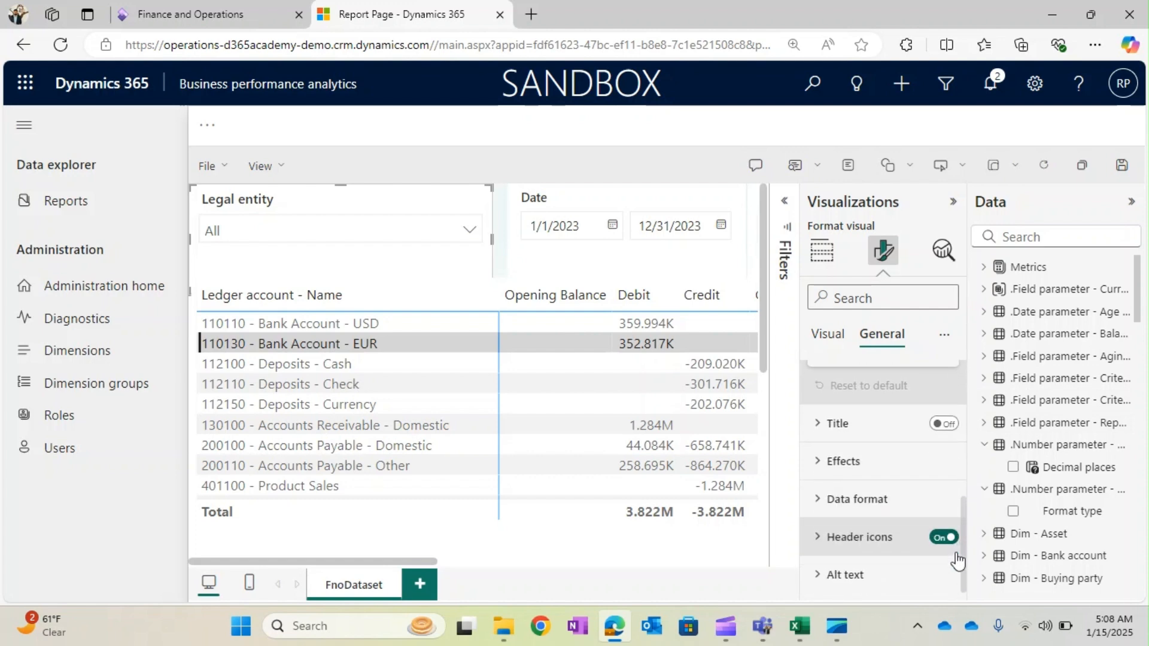
pyautogui.click(820, 472)
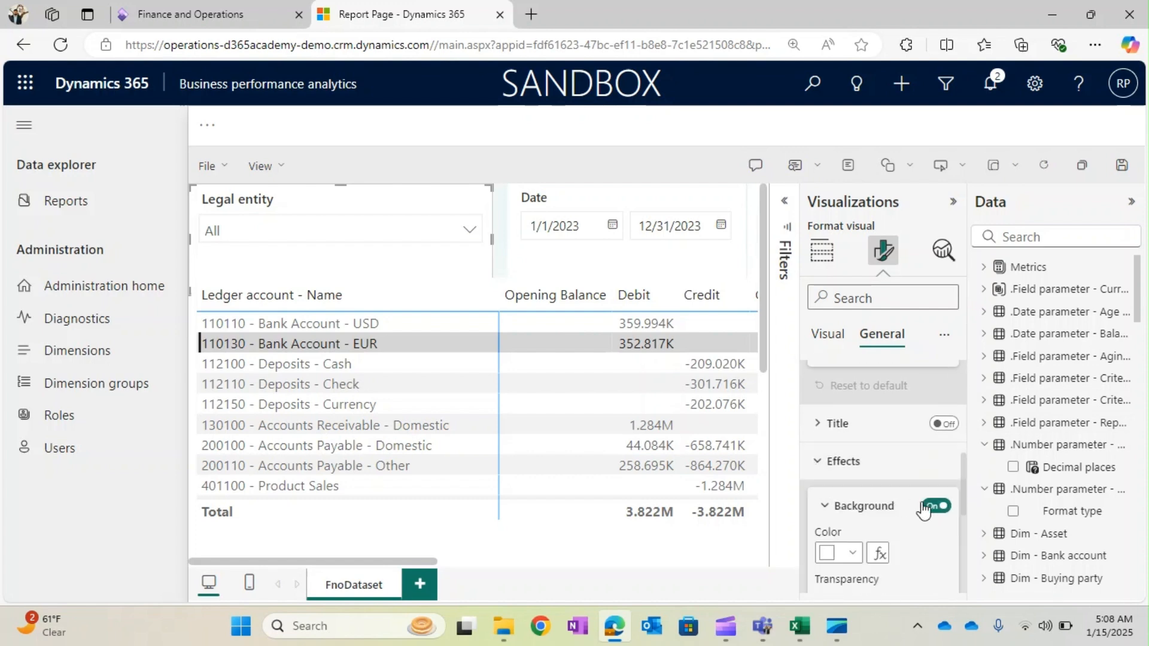
pyautogui.moveTo(965, 497); pyautogui.dragTo(962, 542)
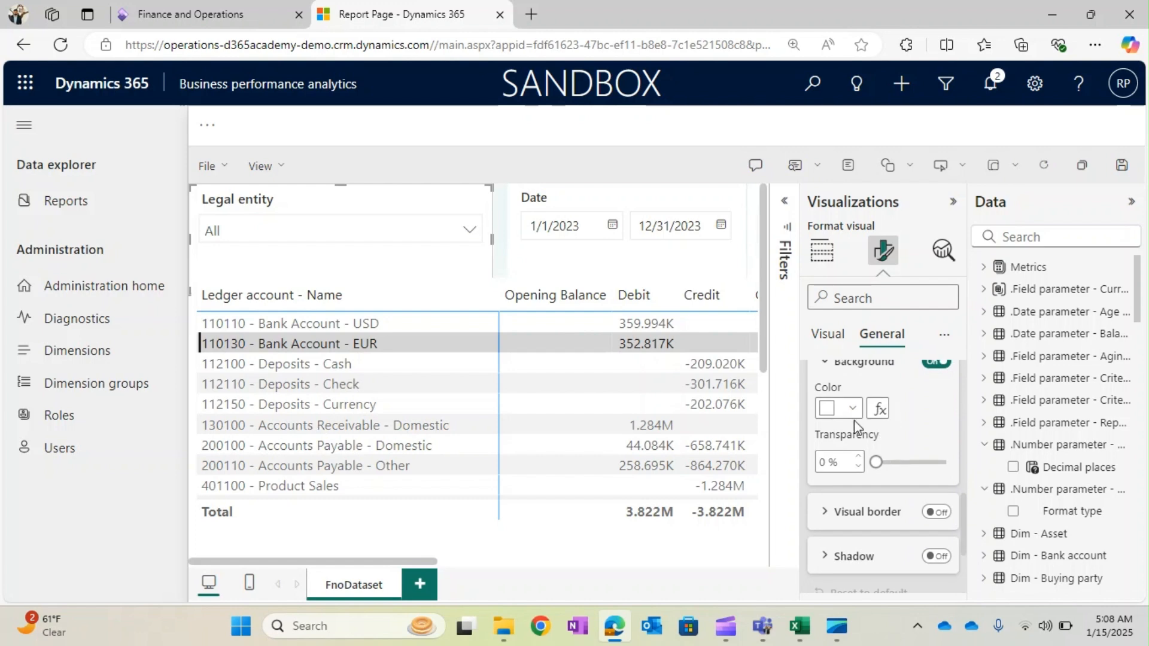
pyautogui.click(842, 411)
pyautogui.click(892, 413)
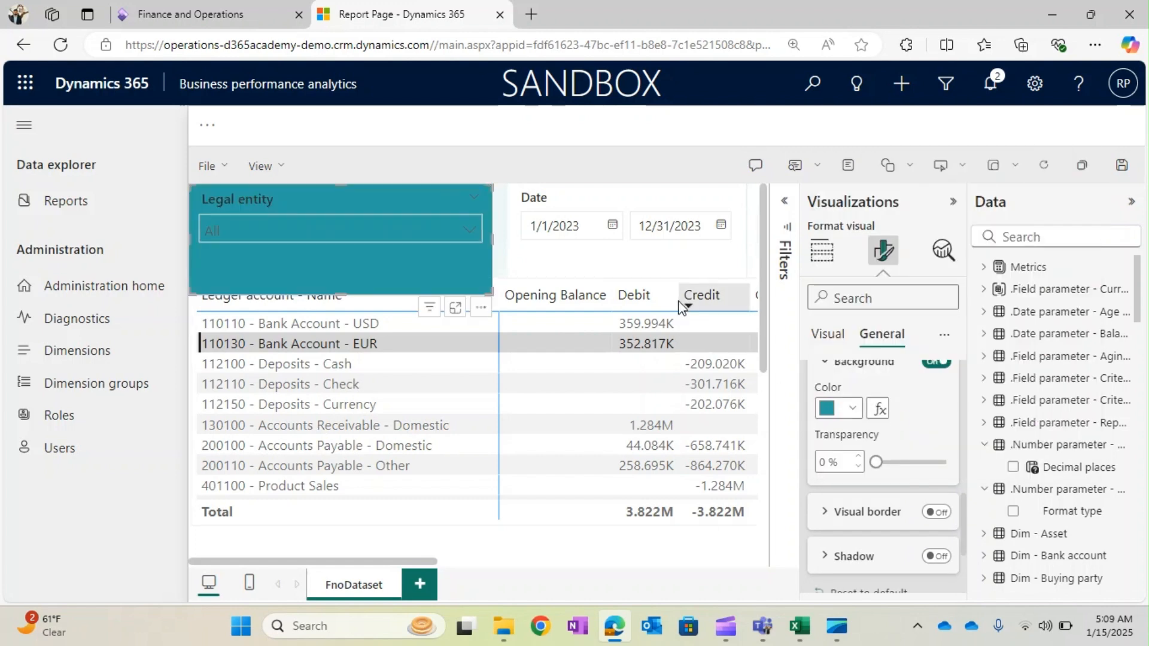
pyautogui.moveTo(875, 463); pyautogui.dragTo(948, 467)
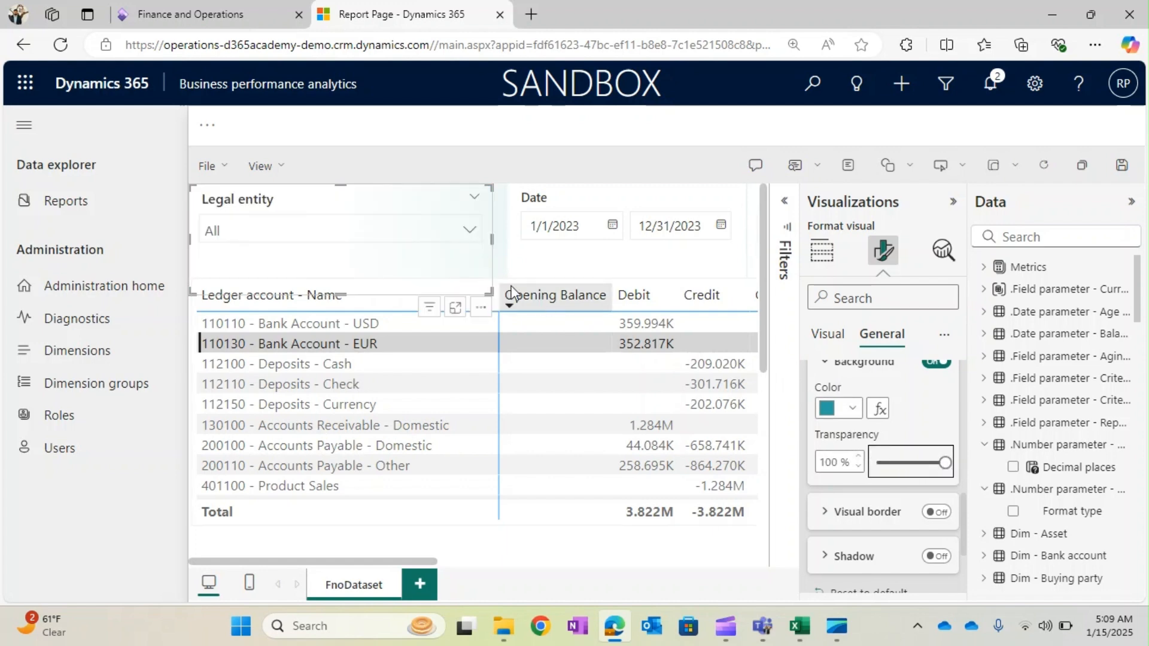
# - Give the ledger account matrix a purple background and turn on its visual border and shadow
pyautogui.click(572, 206)
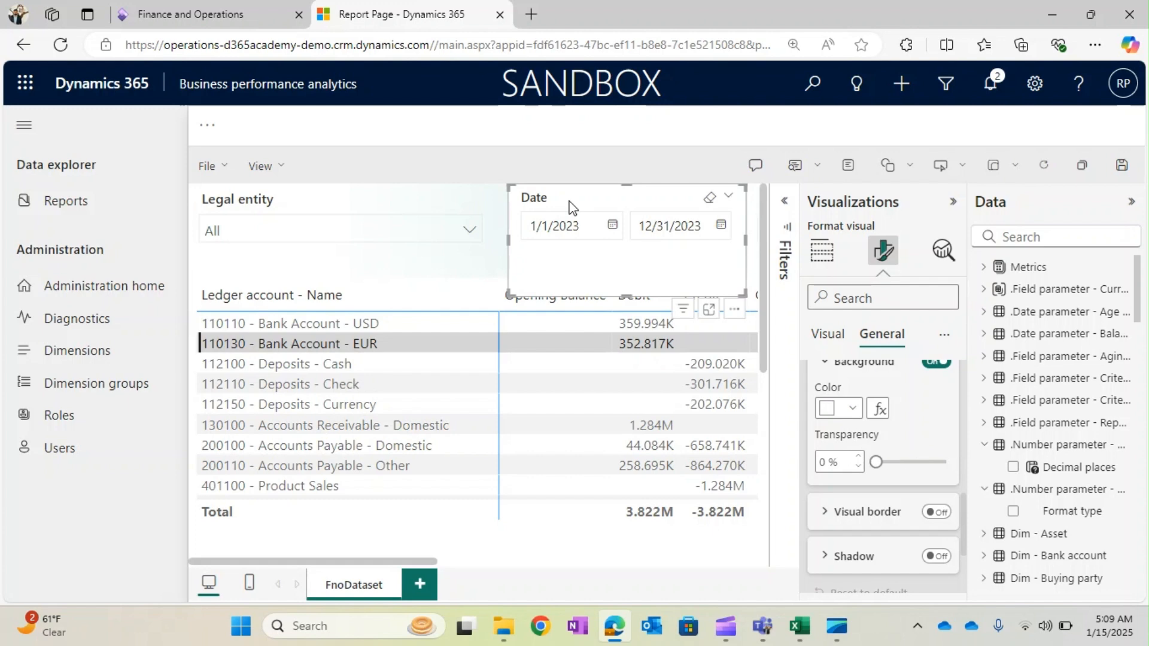
pyautogui.click(350, 199)
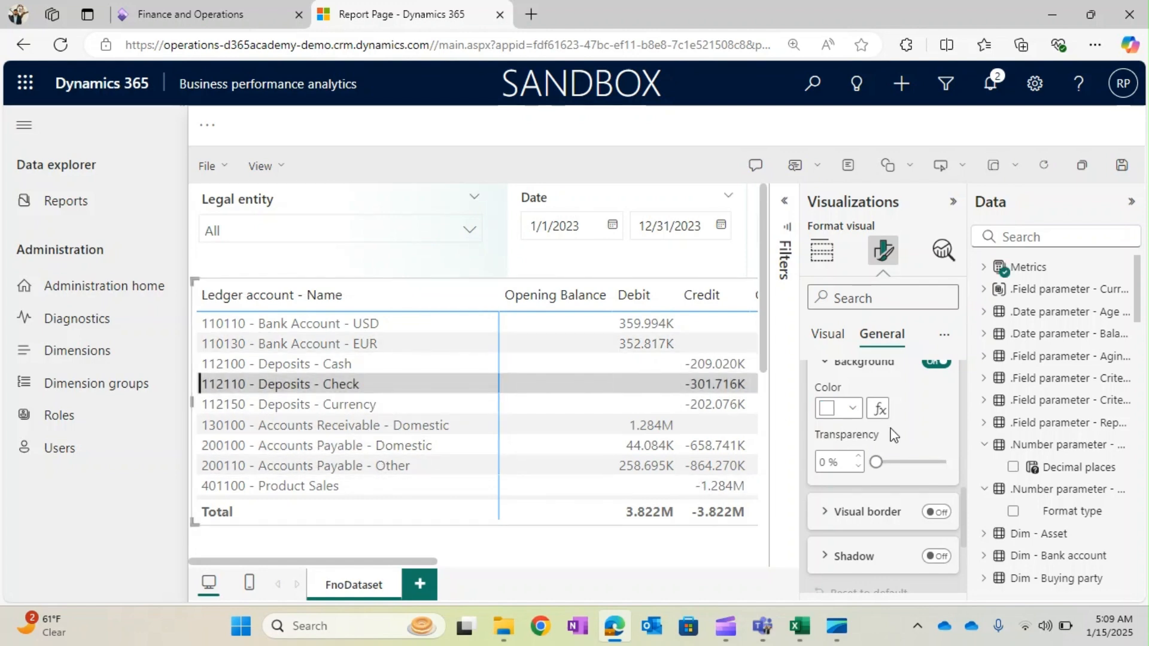
pyautogui.click(851, 409)
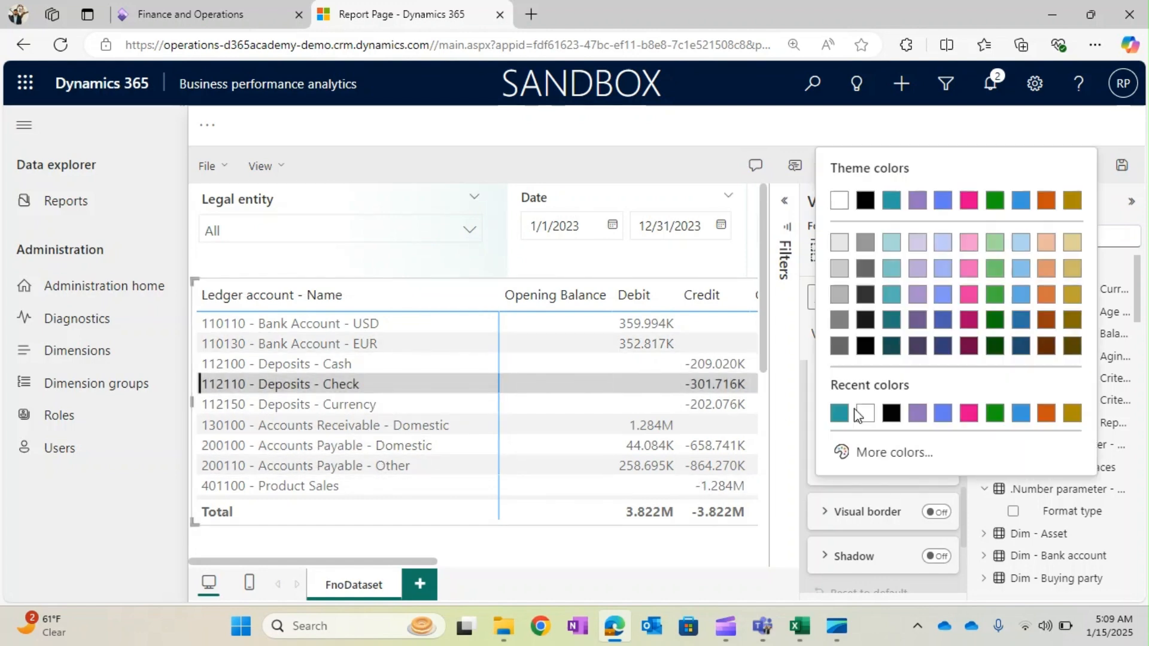
pyautogui.click(916, 413)
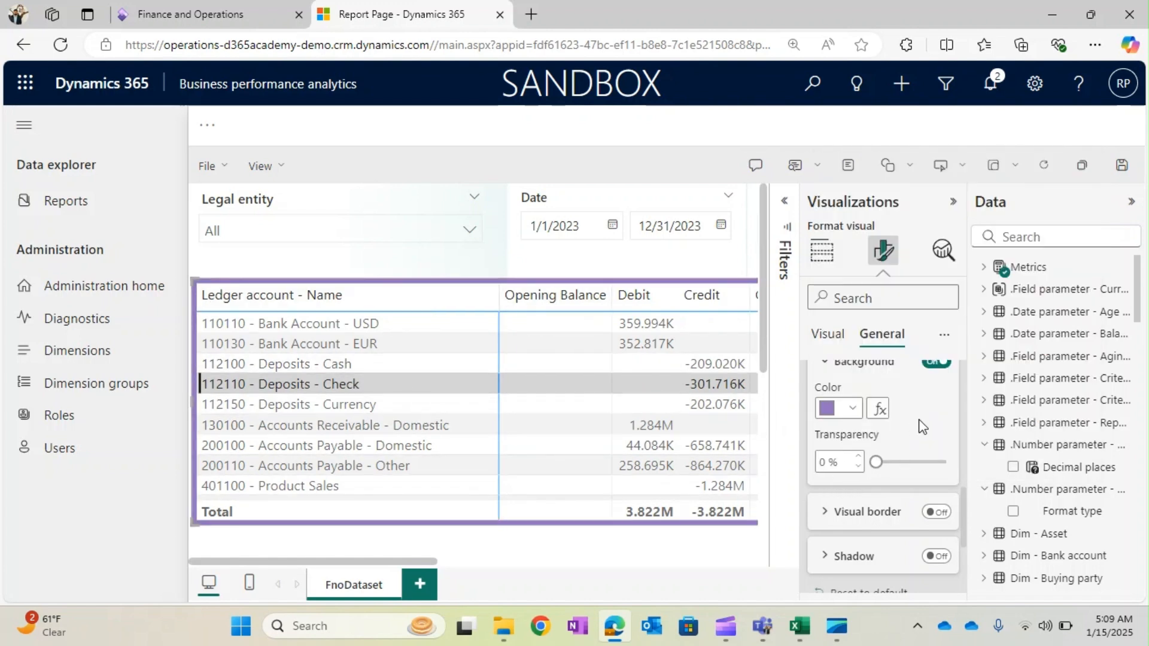
pyautogui.click(936, 512)
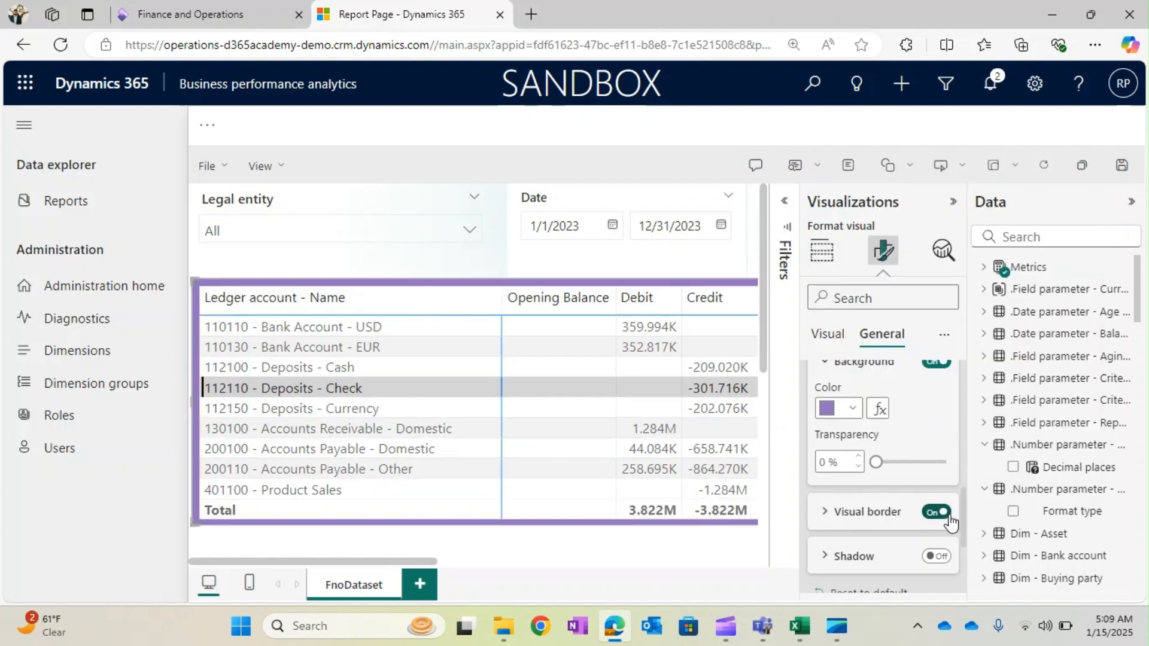
pyautogui.click(938, 556)
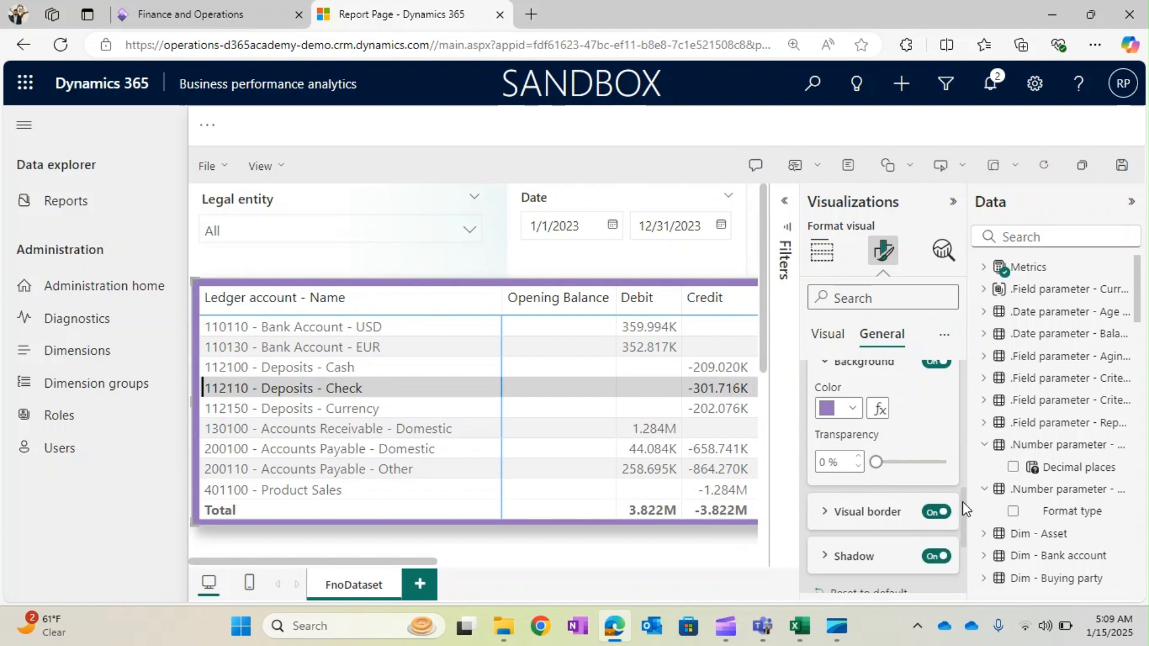
# - Set the background color of the matrix's header icons to teal
pyautogui.scroll(-3, 960, 542)
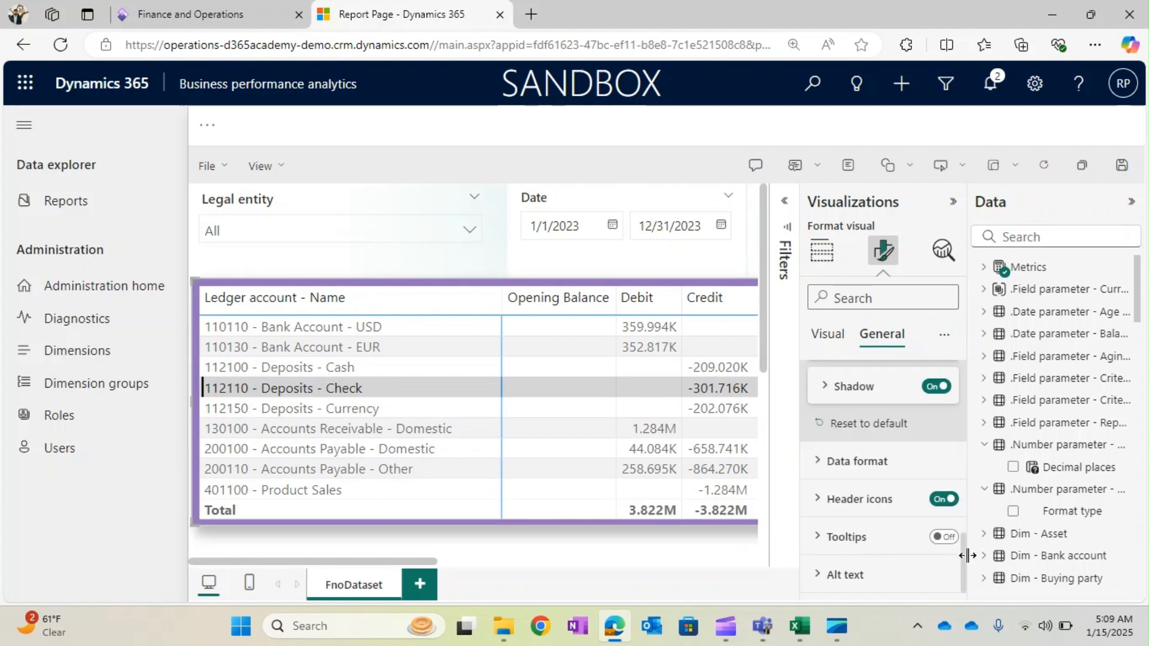
pyautogui.click(816, 502)
pyautogui.click(837, 588)
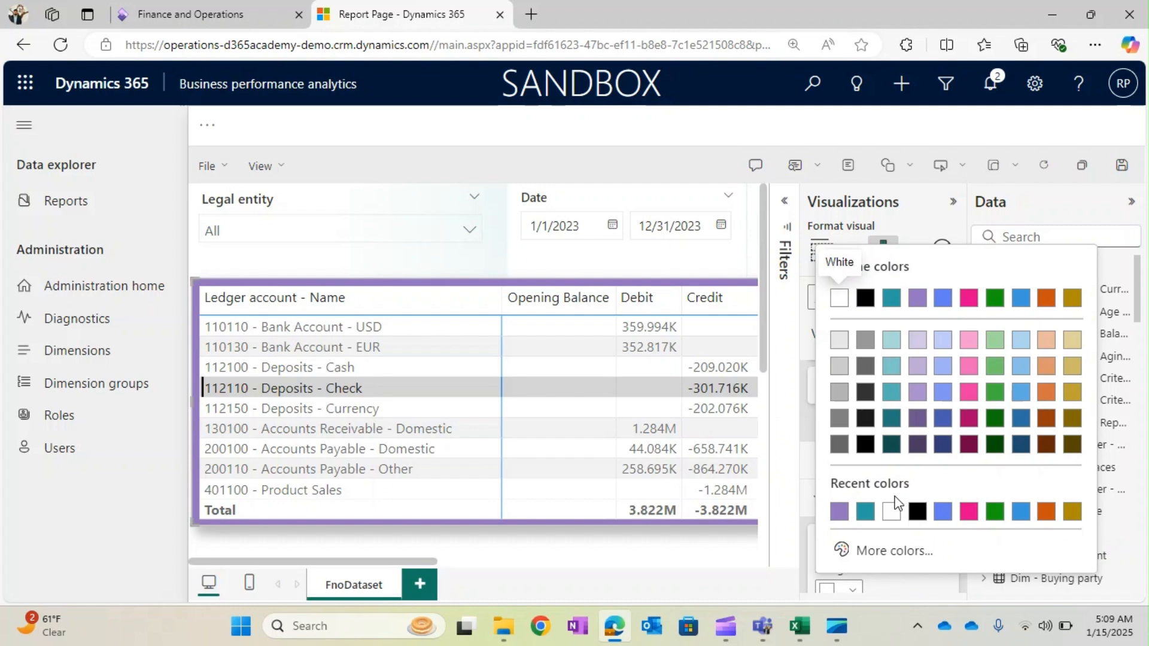
pyautogui.click(873, 512)
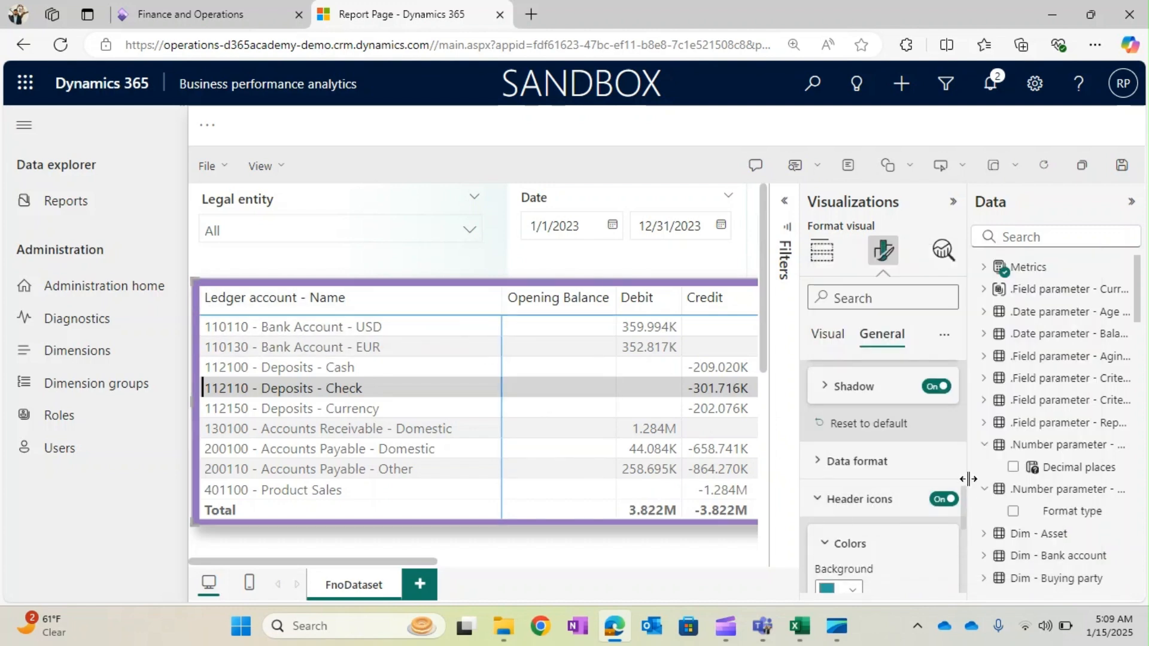
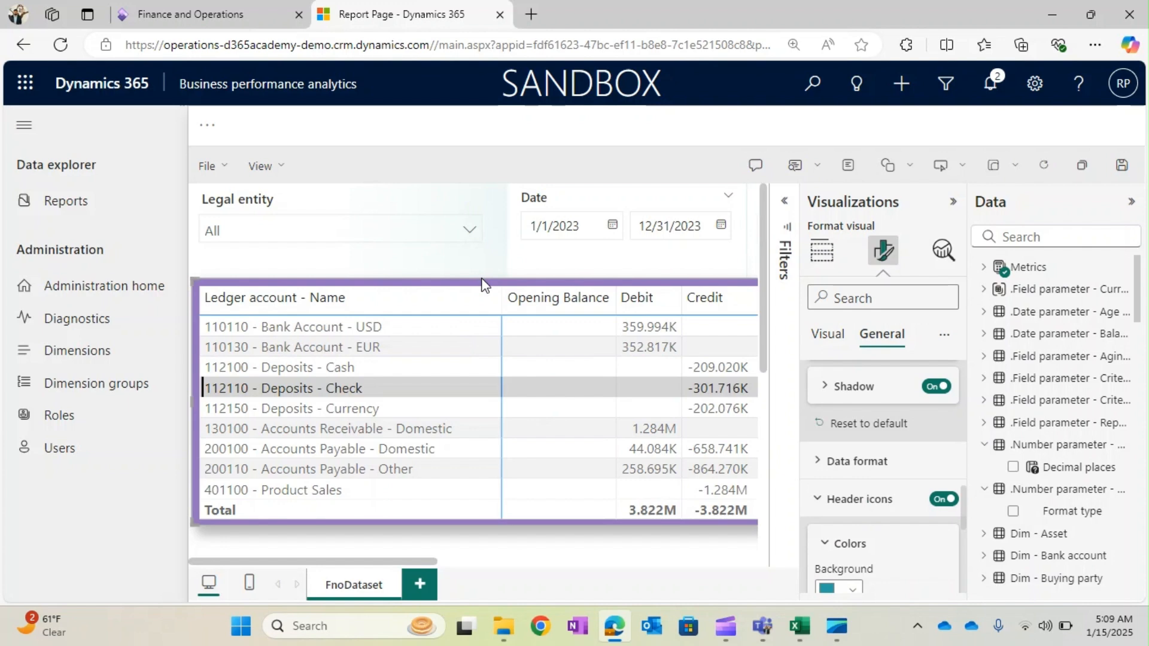
# - Save the report, then reopen Trial Balance D365 Academy from the All reports list to review it
pyautogui.click(1121, 165)
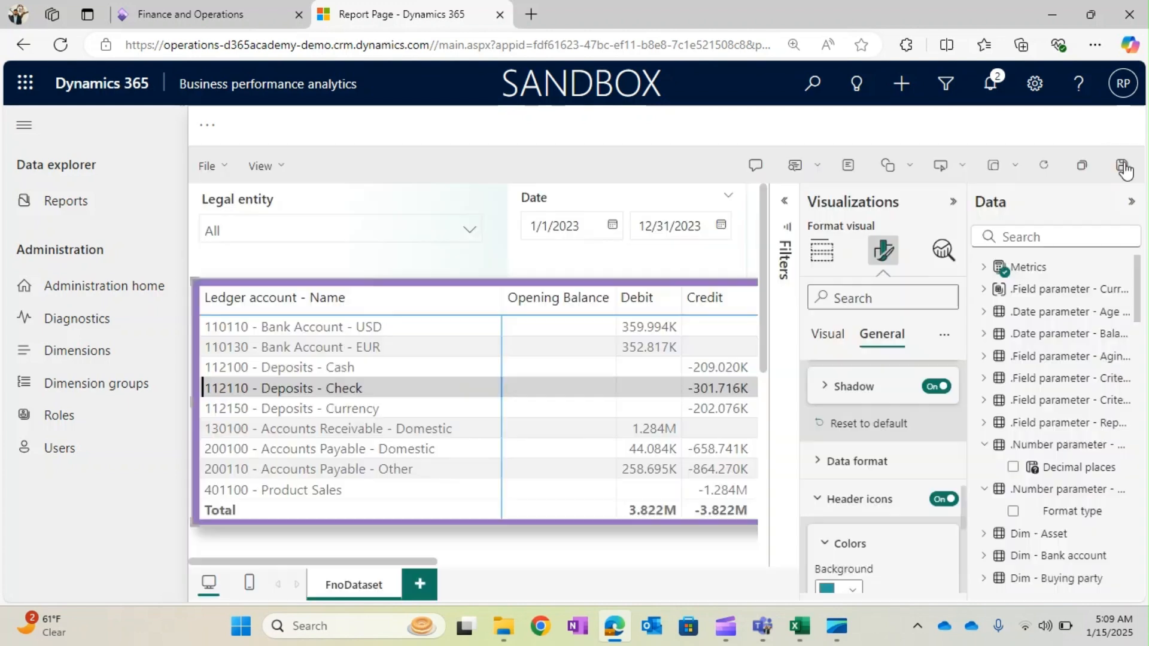
pyautogui.click(86, 215)
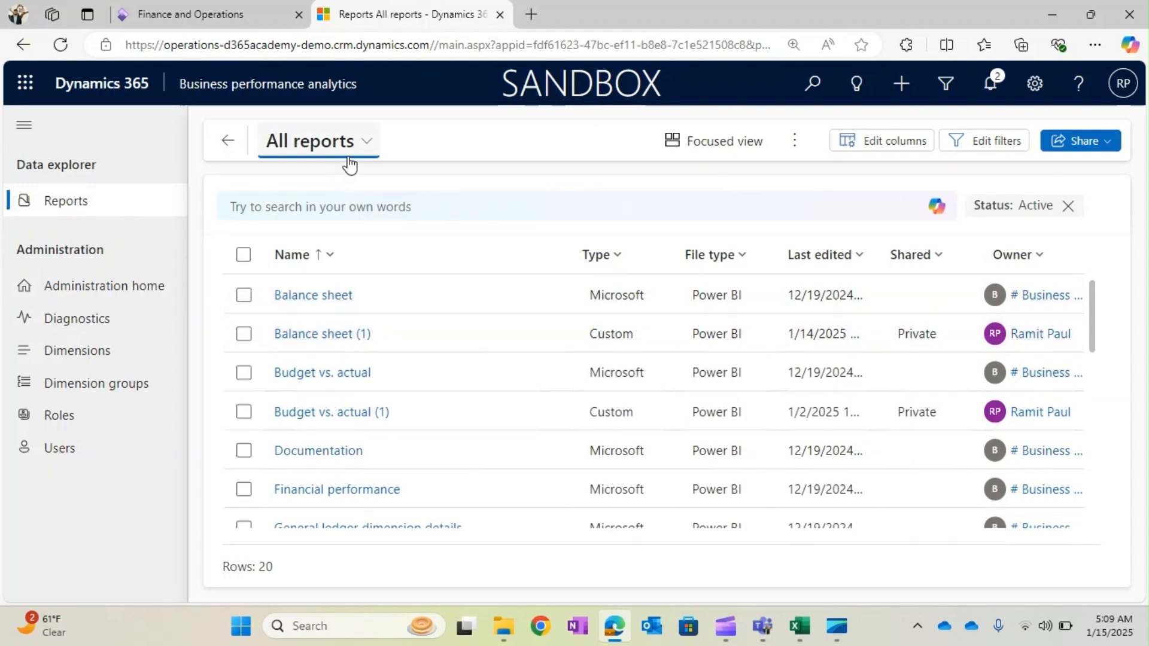
pyautogui.click(349, 156)
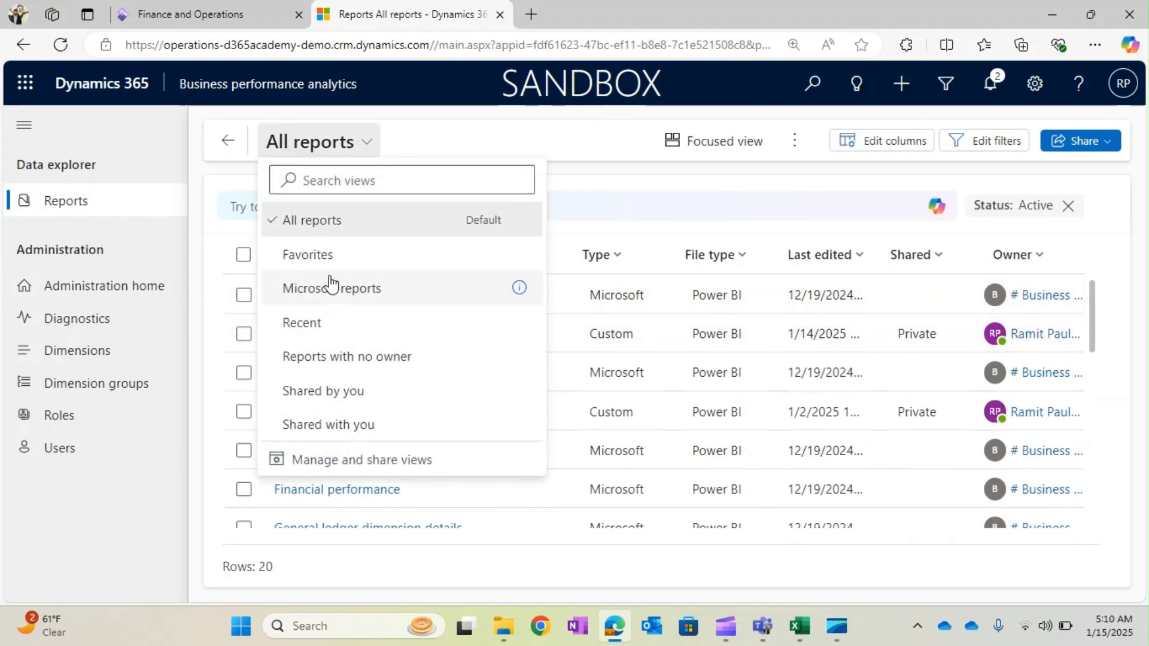
pyautogui.click(600, 214)
pyautogui.moveTo(1094, 295); pyautogui.dragTo(1079, 468)
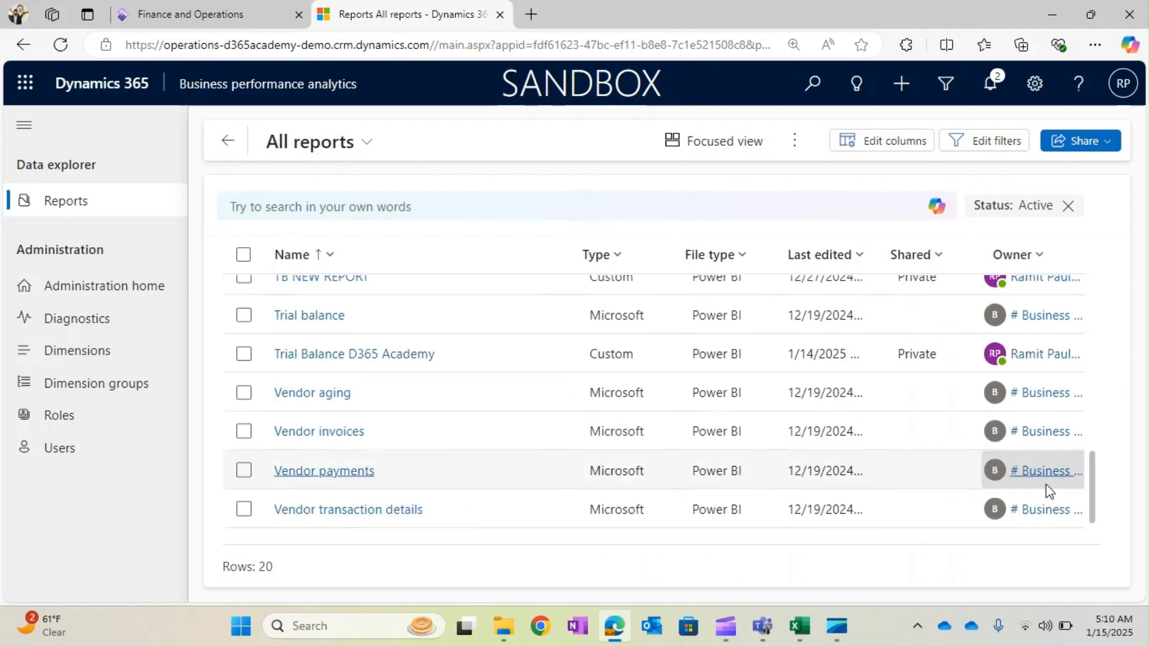
pyautogui.click(341, 363)
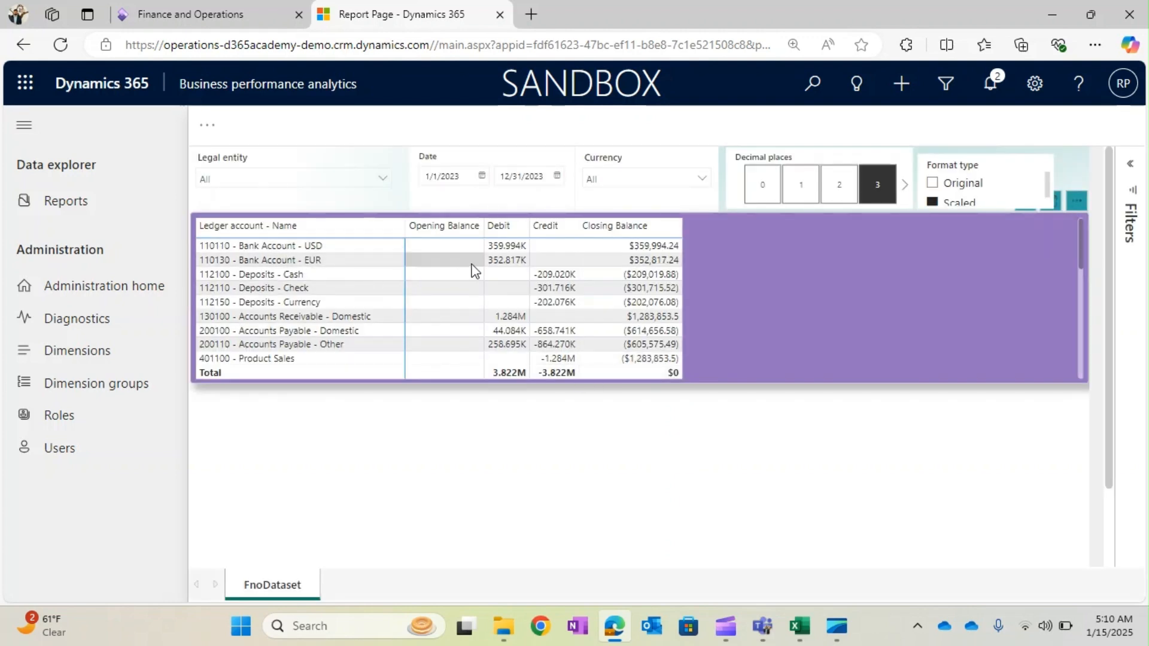
pyautogui.rightClick(507, 248)
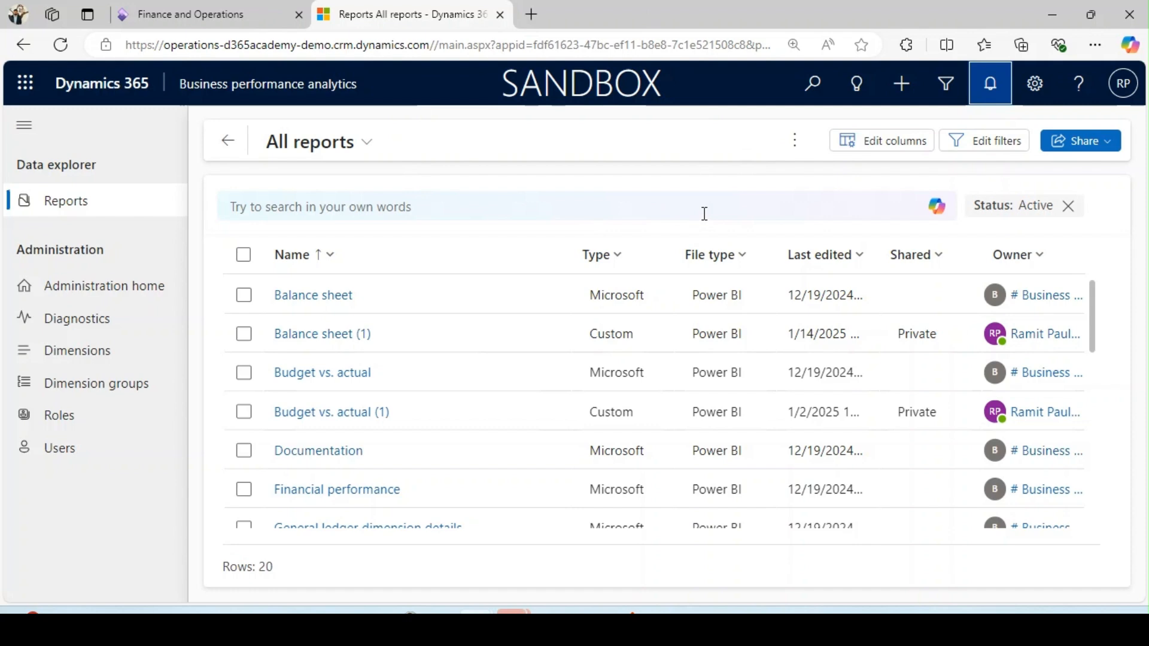
# - Create a new blank PowerBI report named BS D365 Academy
pyautogui.click(795, 157)
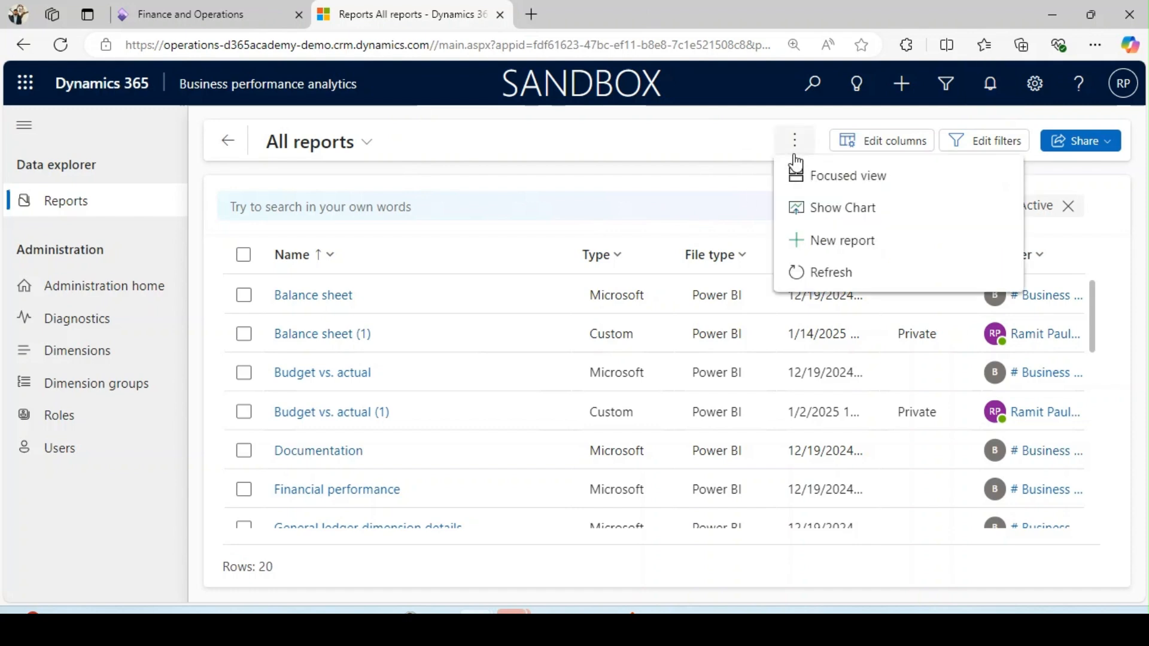
pyautogui.click(820, 239)
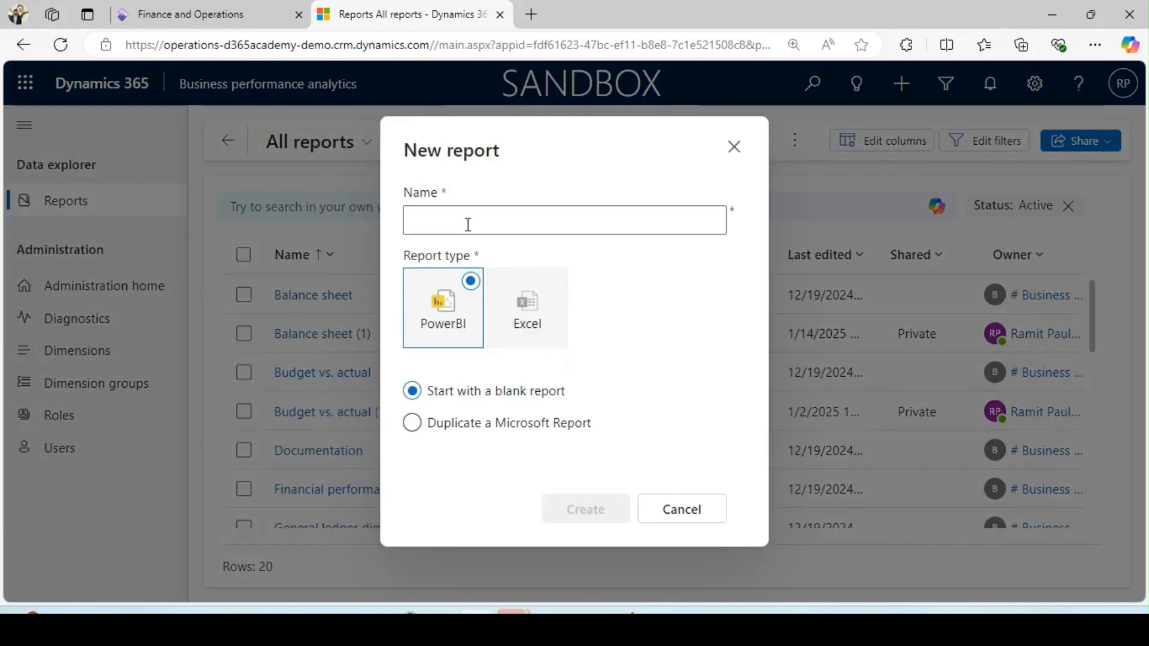
pyautogui.click(467, 222)
pyautogui.write('B')
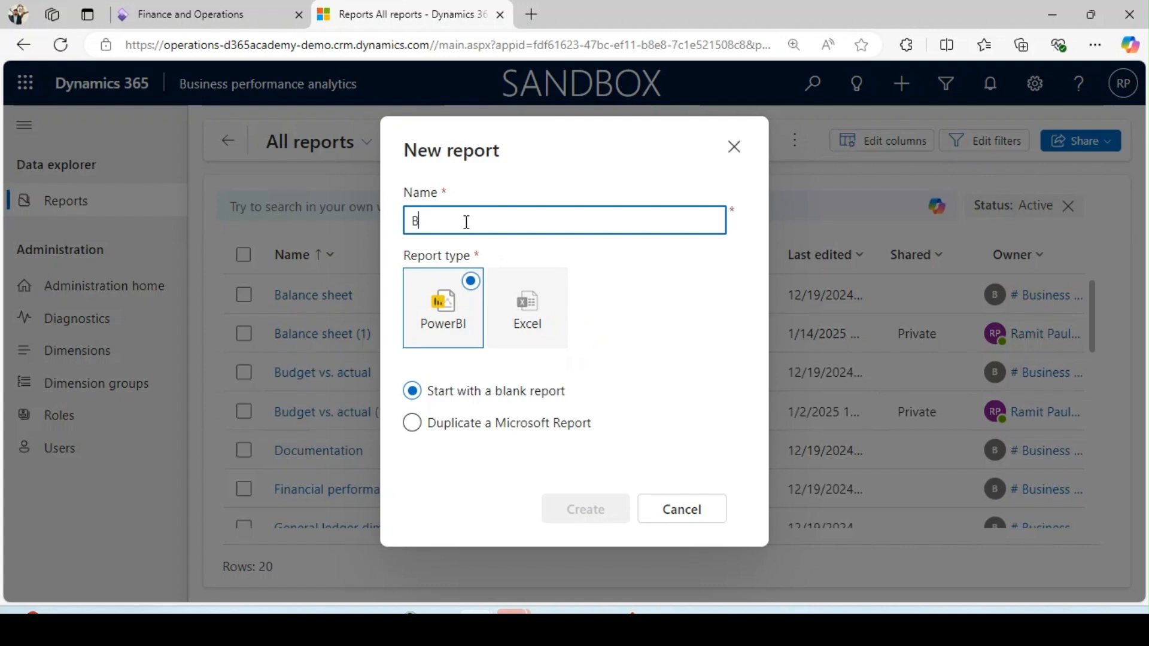
pyautogui.write('S D365')
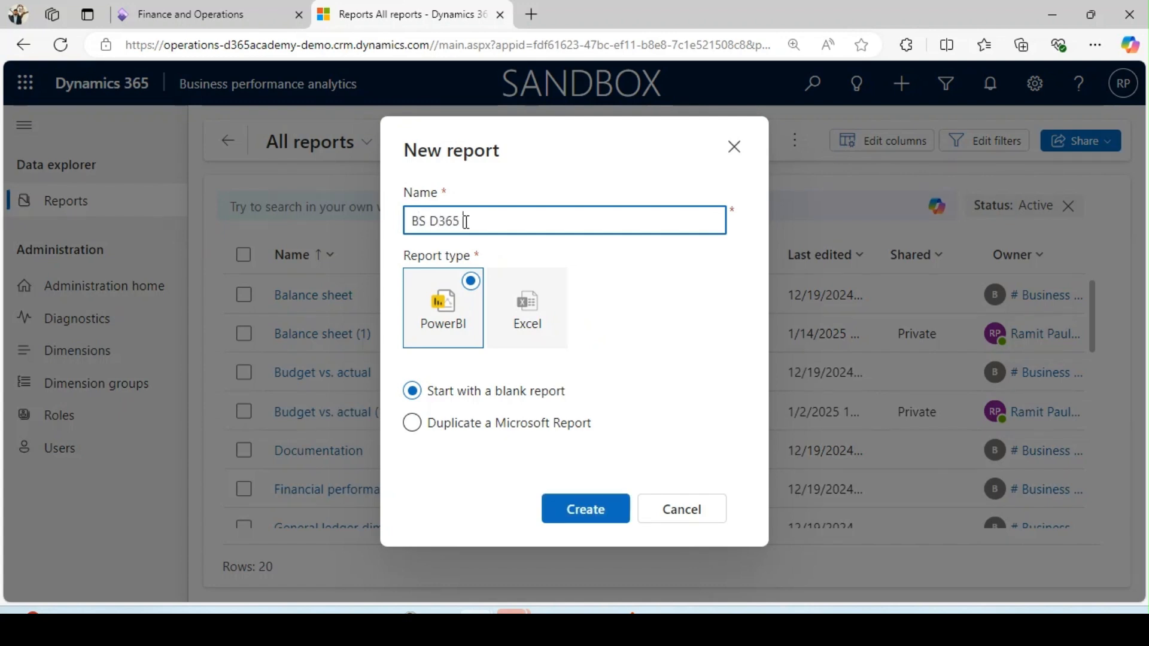
pyautogui.write(' Academy')
pyautogui.click(596, 509)
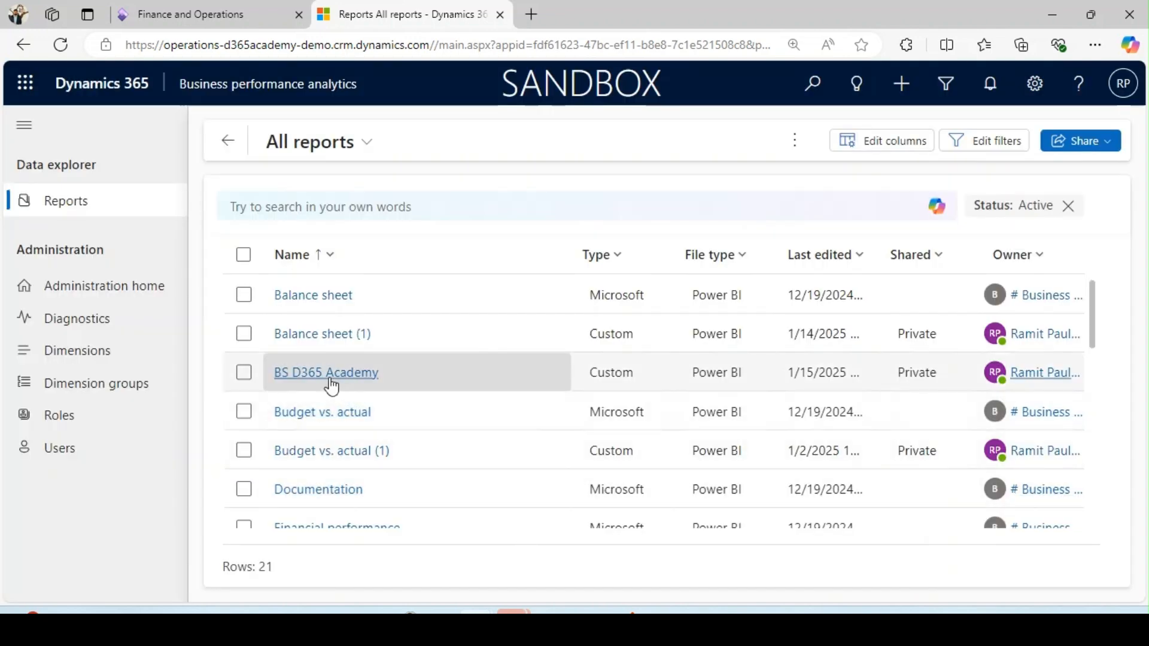
# - Open the BS D365 Academy report from the reports list and switch it to editing
pyautogui.click(331, 386)
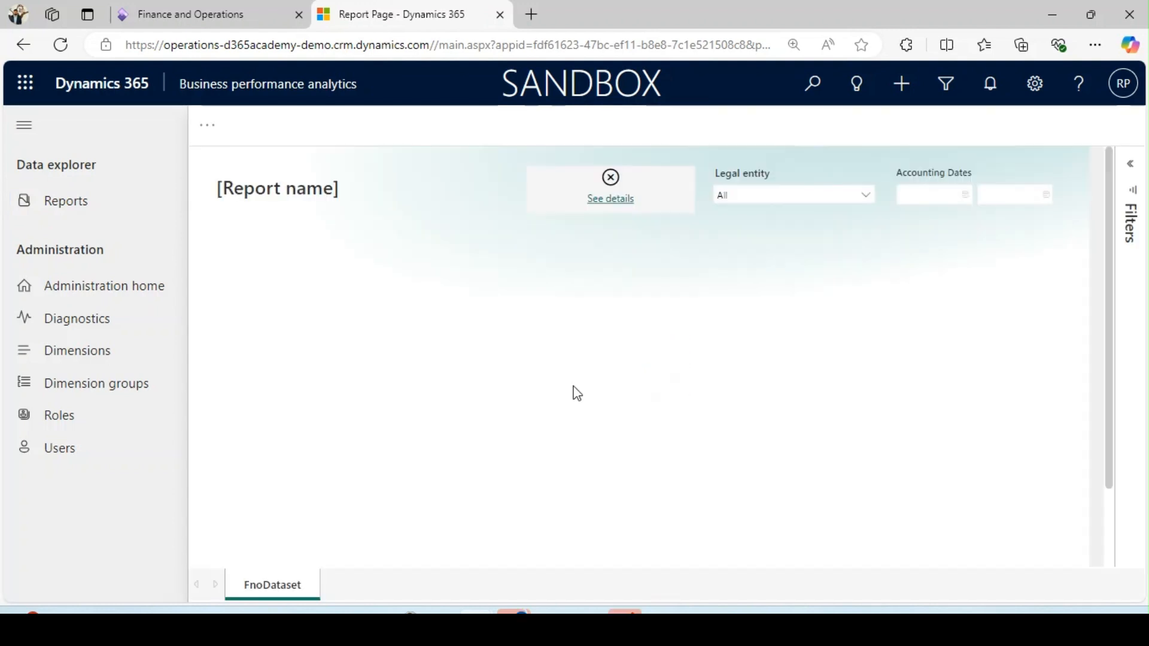
pyautogui.click(210, 137)
pyautogui.click(244, 308)
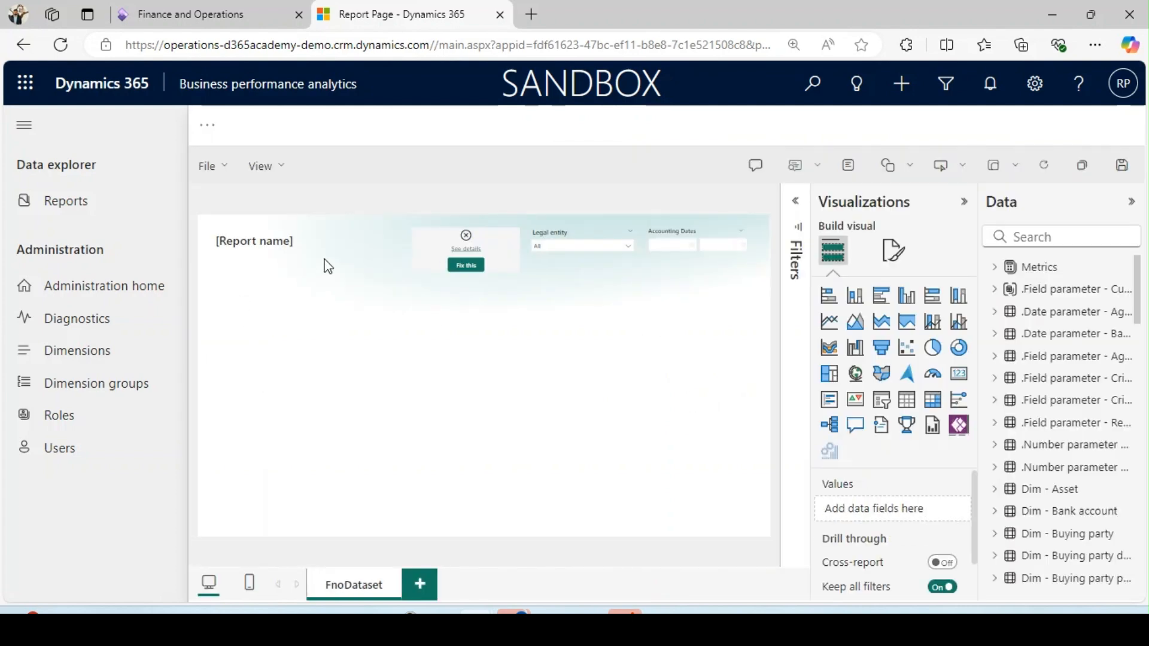
# - Delete the report name text box and the default currency type, Legal entity and Accounting Dates slicers from the page
pyautogui.click(299, 246)
pyautogui.press('Delete')
pyautogui.click(450, 245)
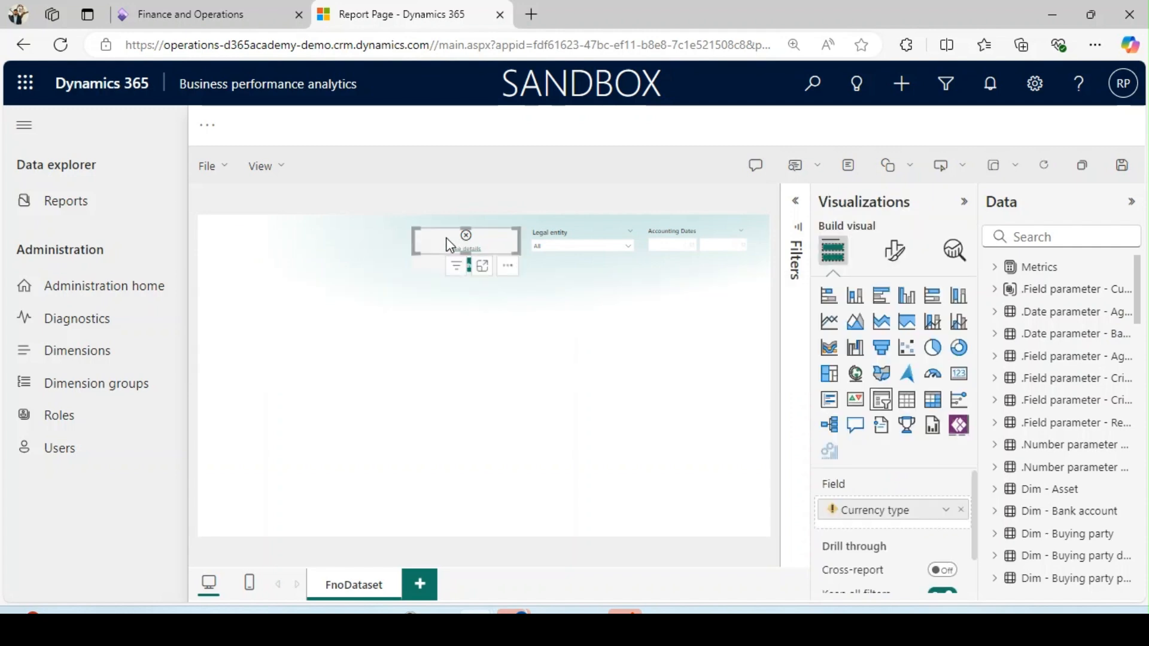
pyautogui.press('Delete')
pyautogui.click(570, 236)
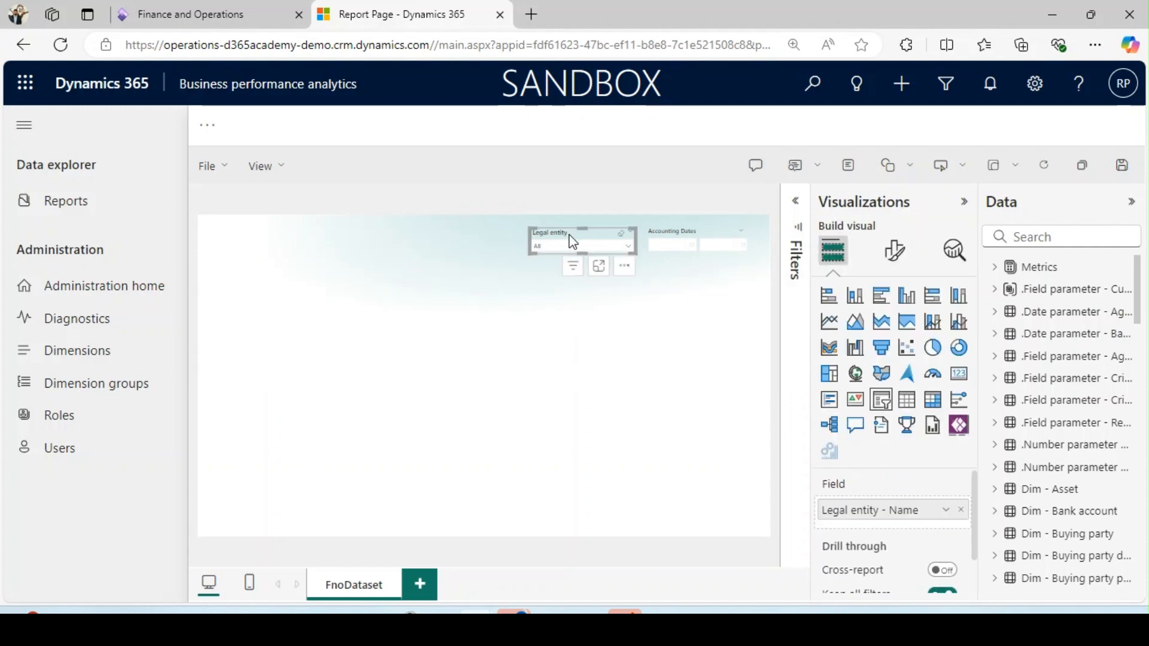
pyautogui.press('Delete')
pyautogui.click(673, 250)
pyautogui.press('Delete')
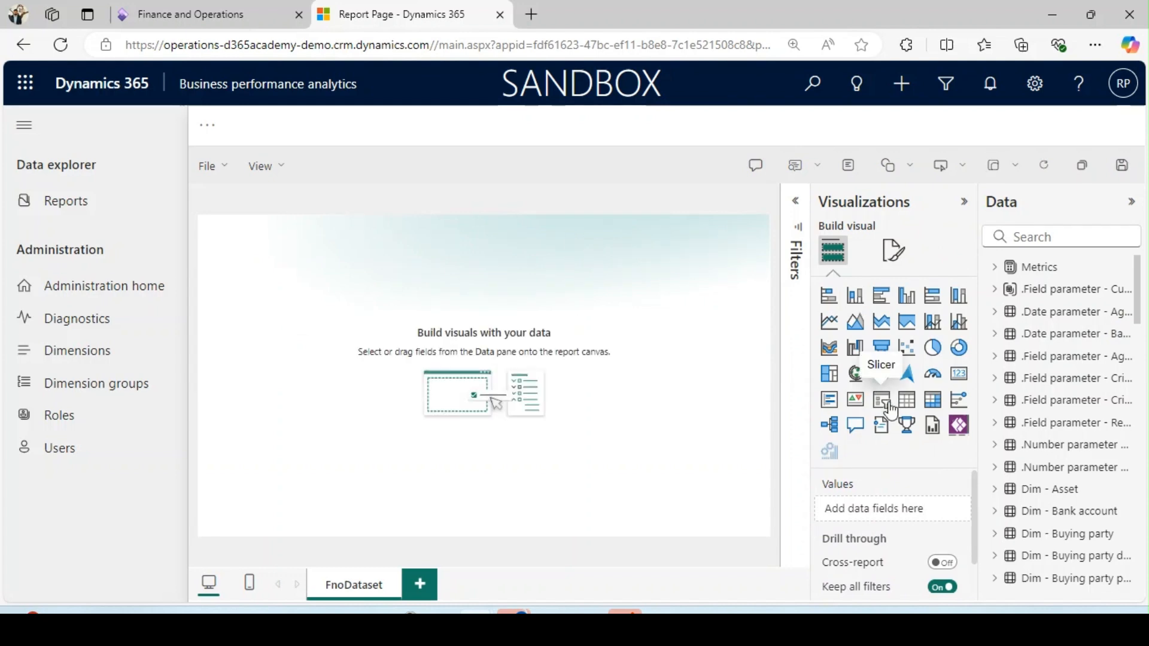
# - Add a short slicer at the page's upper-left corner and assign it the Currency type field
pyautogui.click(890, 407)
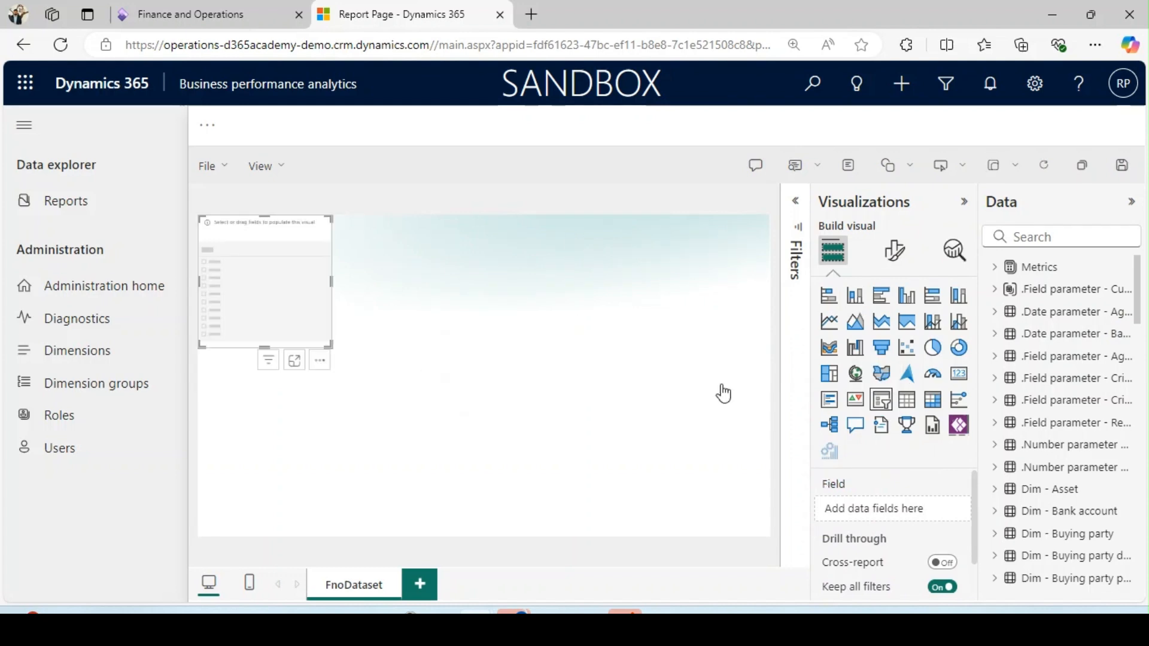
pyautogui.moveTo(264, 345); pyautogui.dragTo(264, 261)
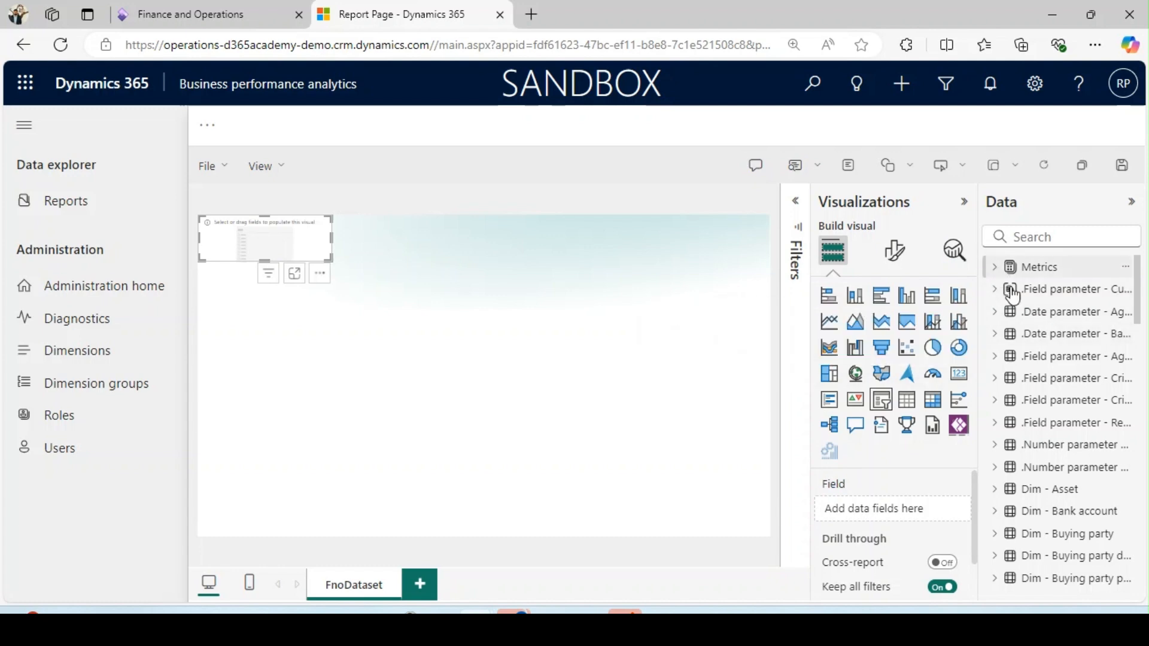
pyautogui.moveTo(980, 349); pyautogui.dragTo(797, 350)
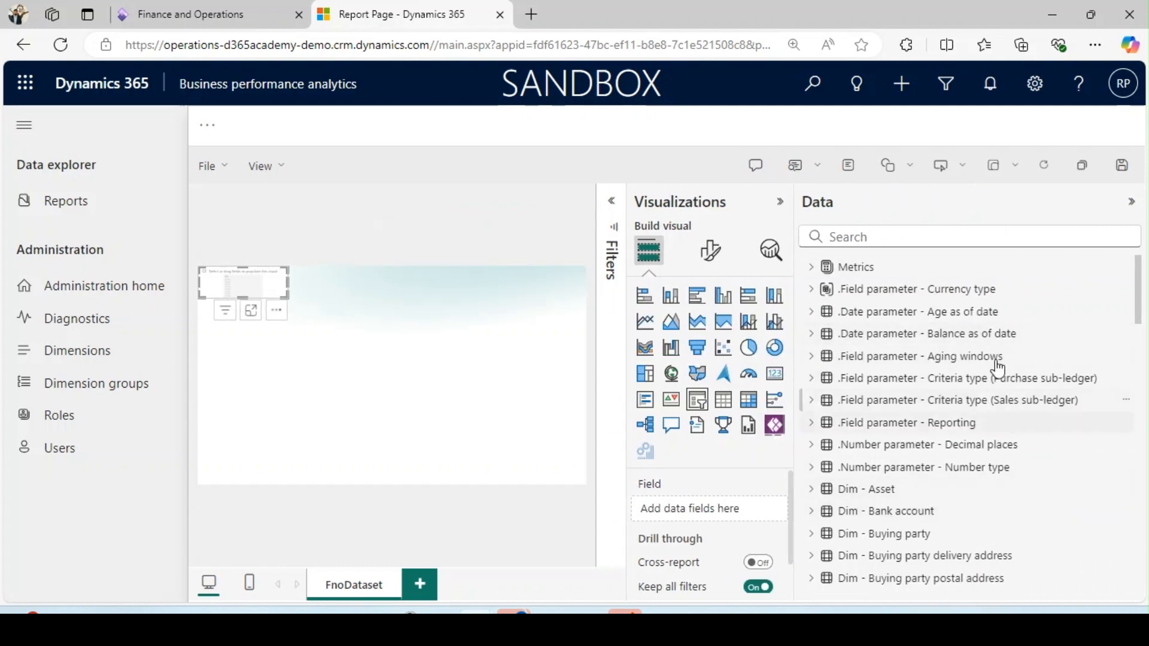
pyautogui.click(811, 292)
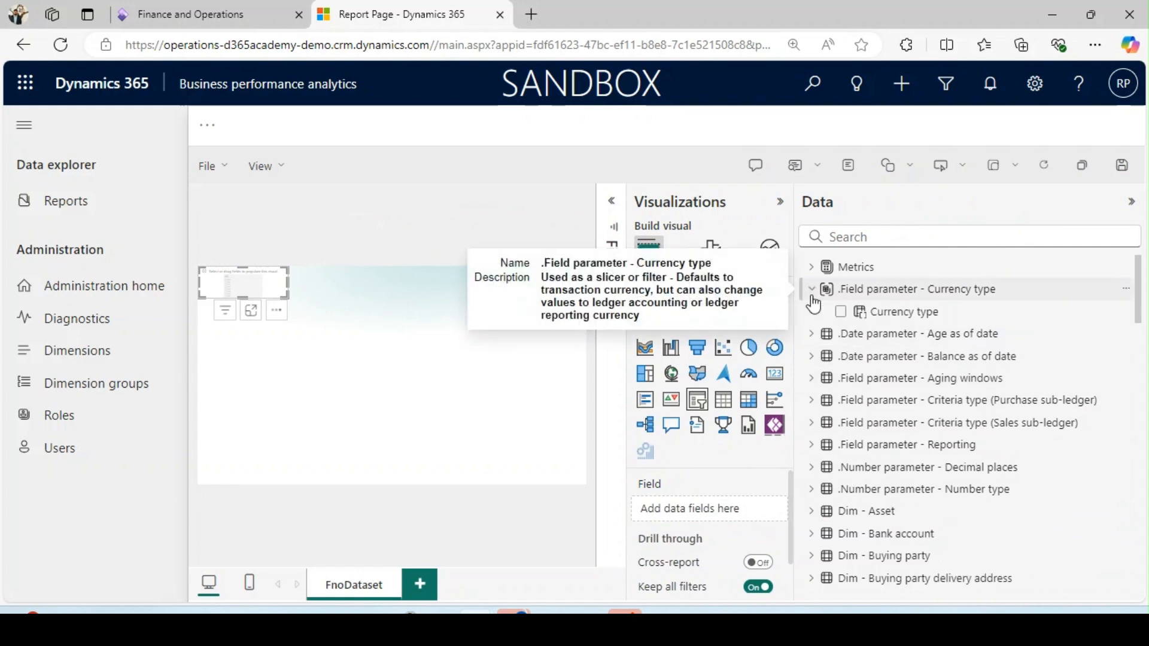
pyautogui.click(839, 315)
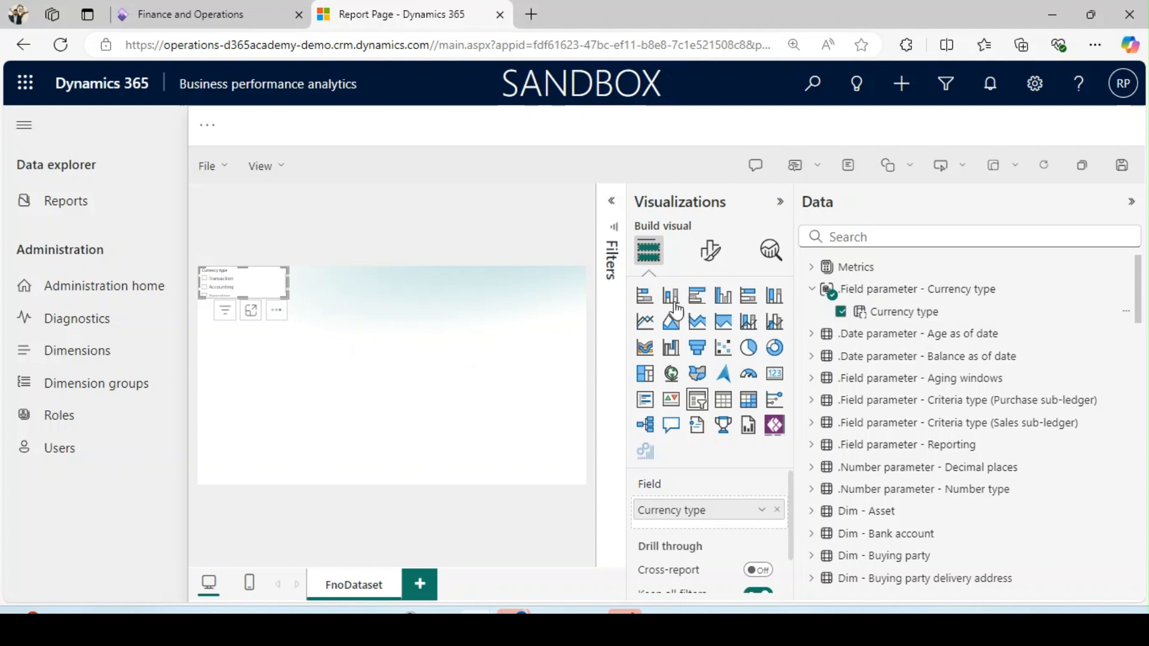
# - Try the Dropdown style on the Currency type slicer, then set its style to Tile
pyautogui.click(710, 259)
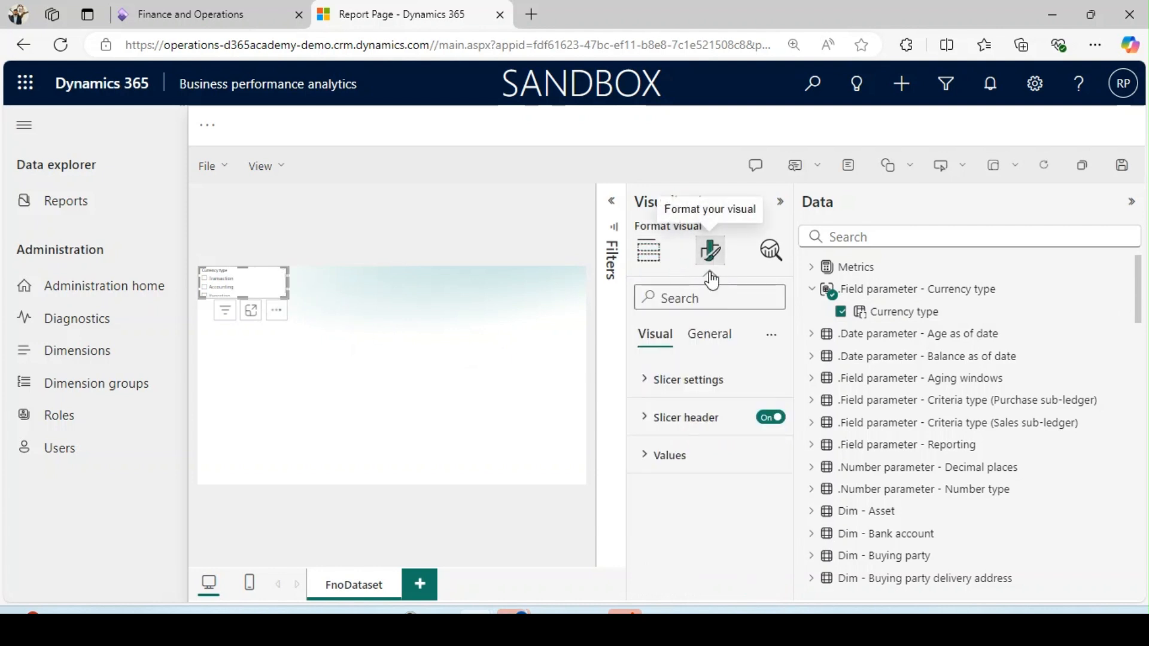
pyautogui.click(651, 387)
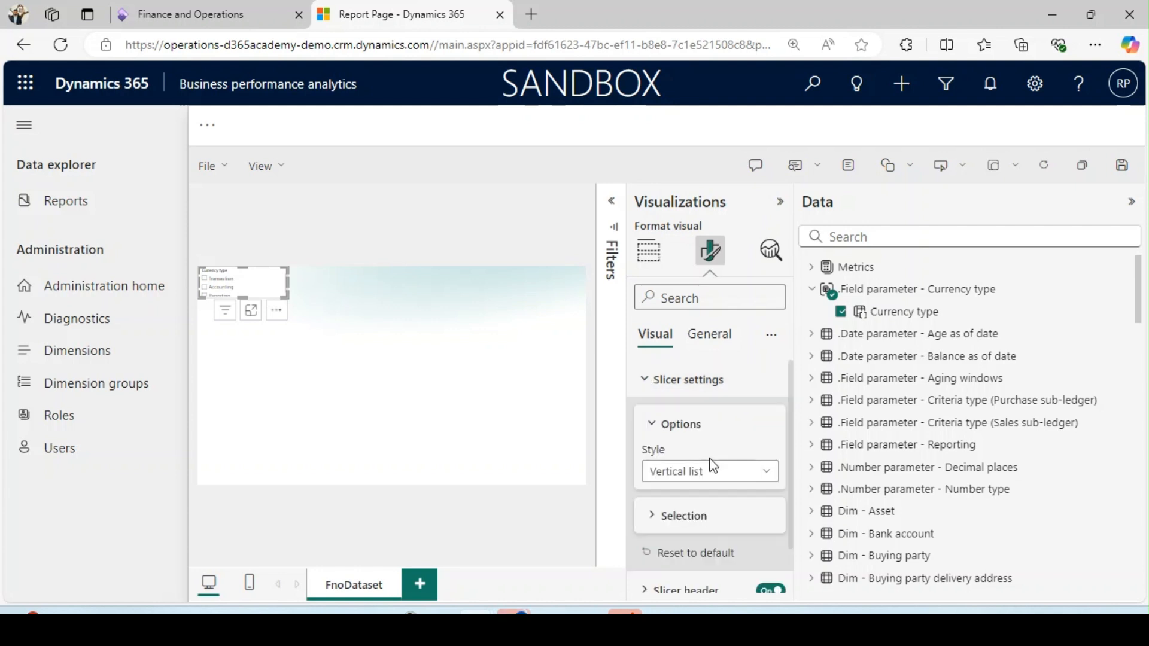
pyautogui.click(721, 472)
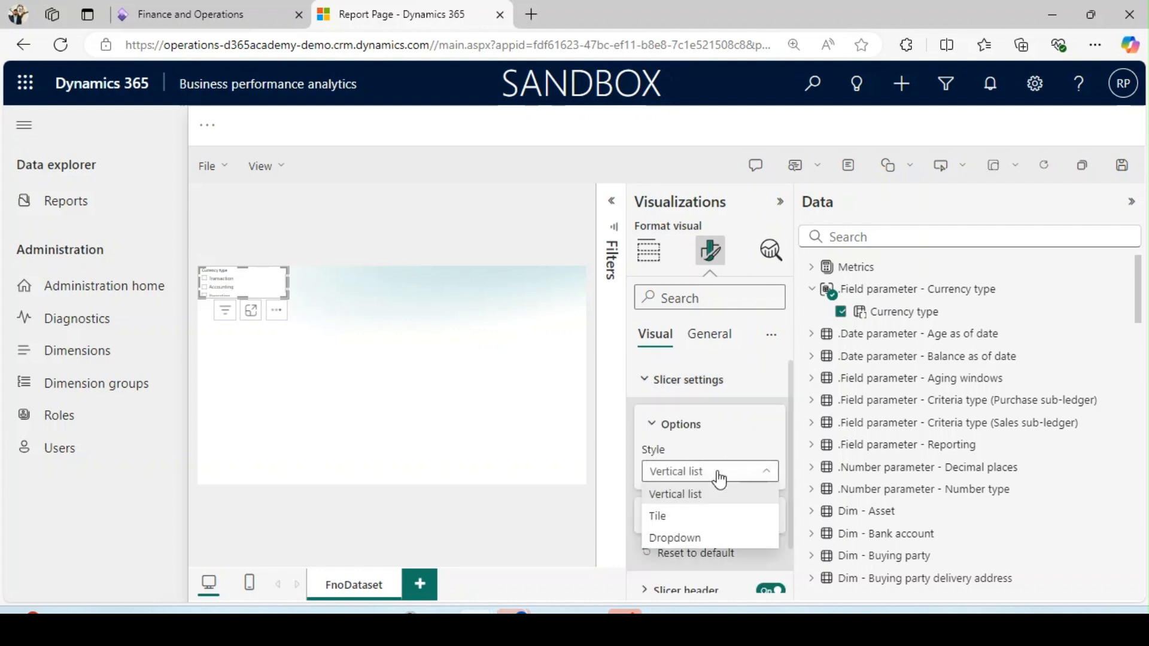
pyautogui.click(688, 541)
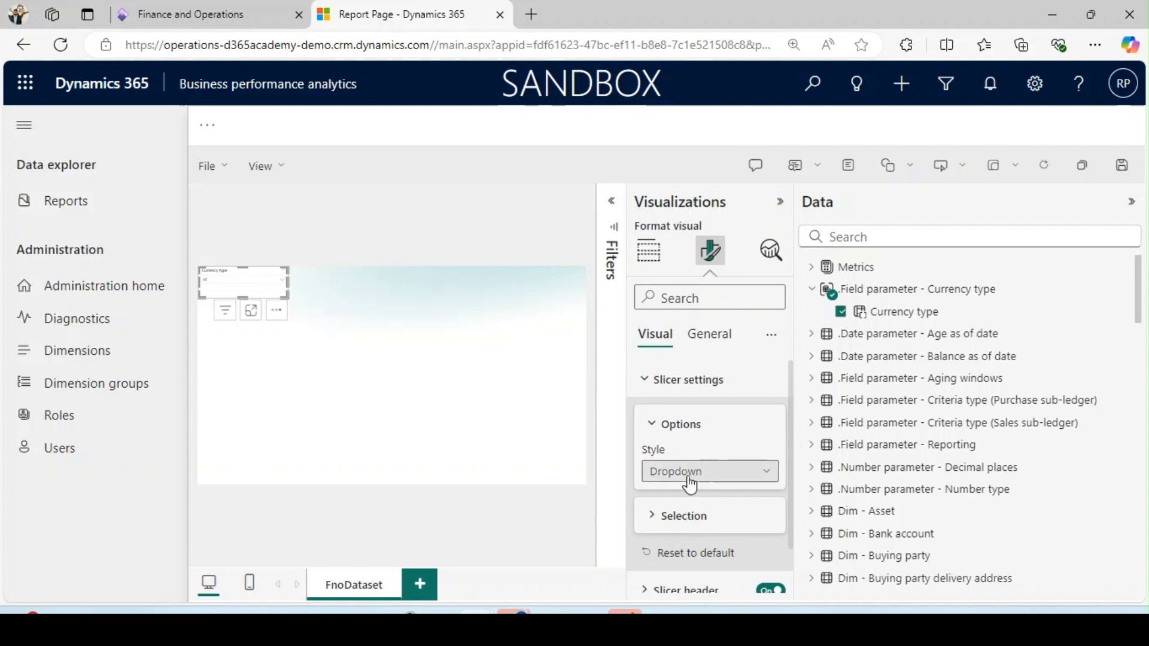
pyautogui.click(688, 475)
pyautogui.click(664, 516)
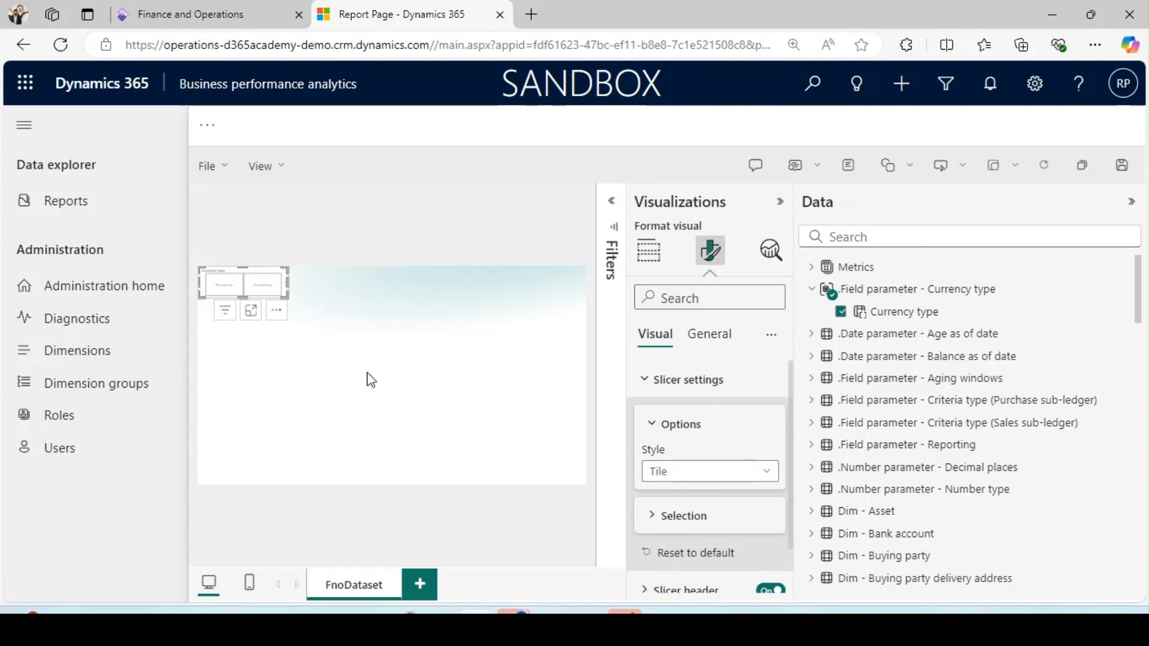
# - Widen the Currency type slicer to almost half the page width and make it slightly taller
pyautogui.moveTo(288, 283); pyautogui.dragTo(375, 284)
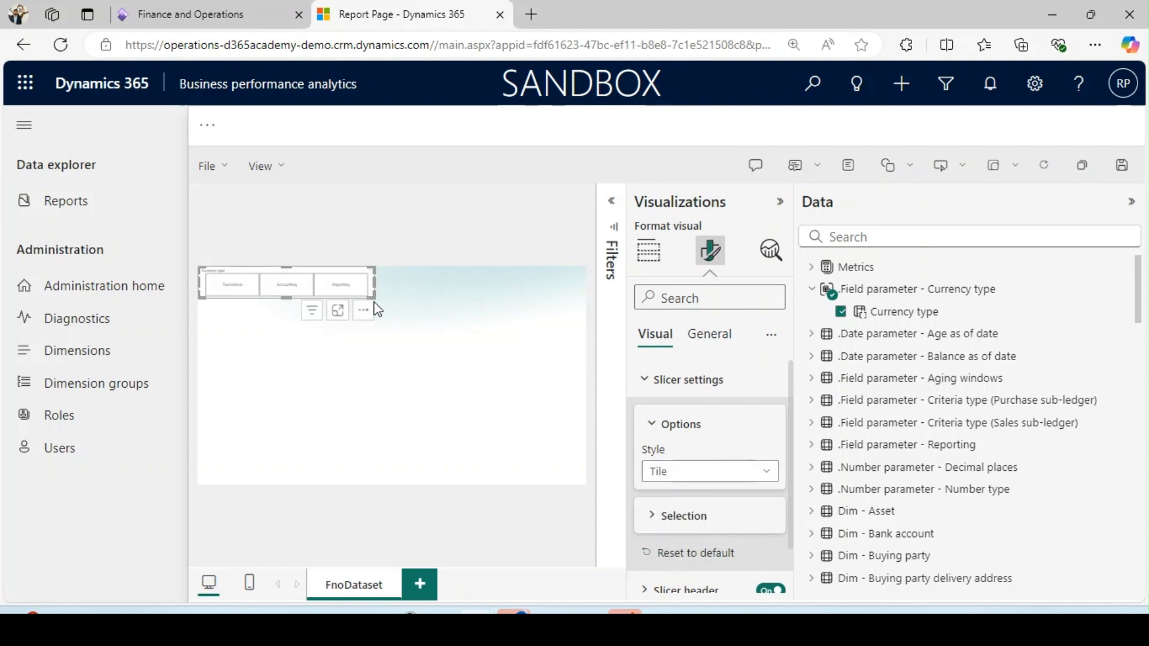
pyautogui.moveTo(287, 298); pyautogui.dragTo(287, 308)
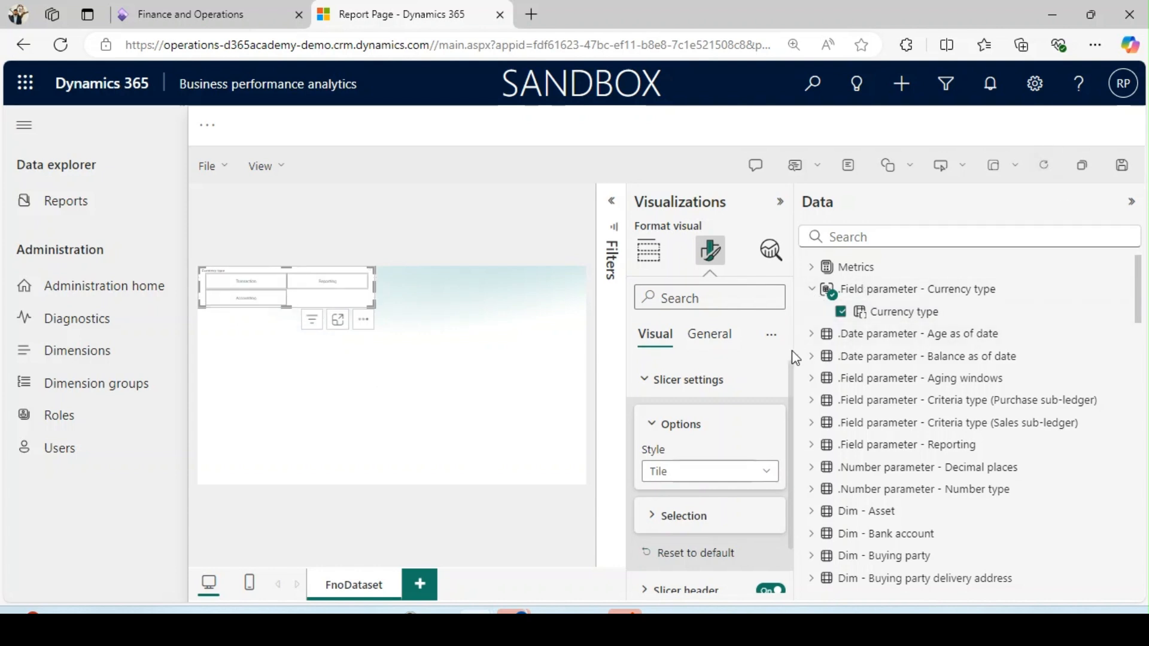
pyautogui.moveTo(791, 350); pyautogui.dragTo(972, 378)
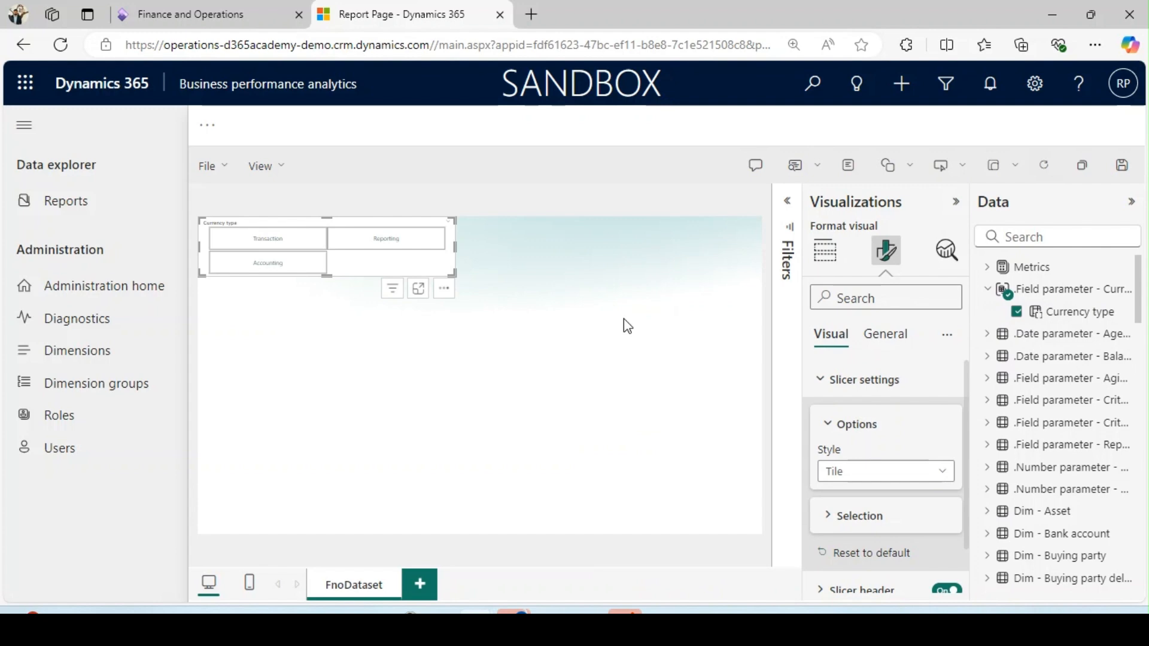
# - Add an empty slicer to the report page directly beside the Currency type slicer
pyautogui.click(521, 322)
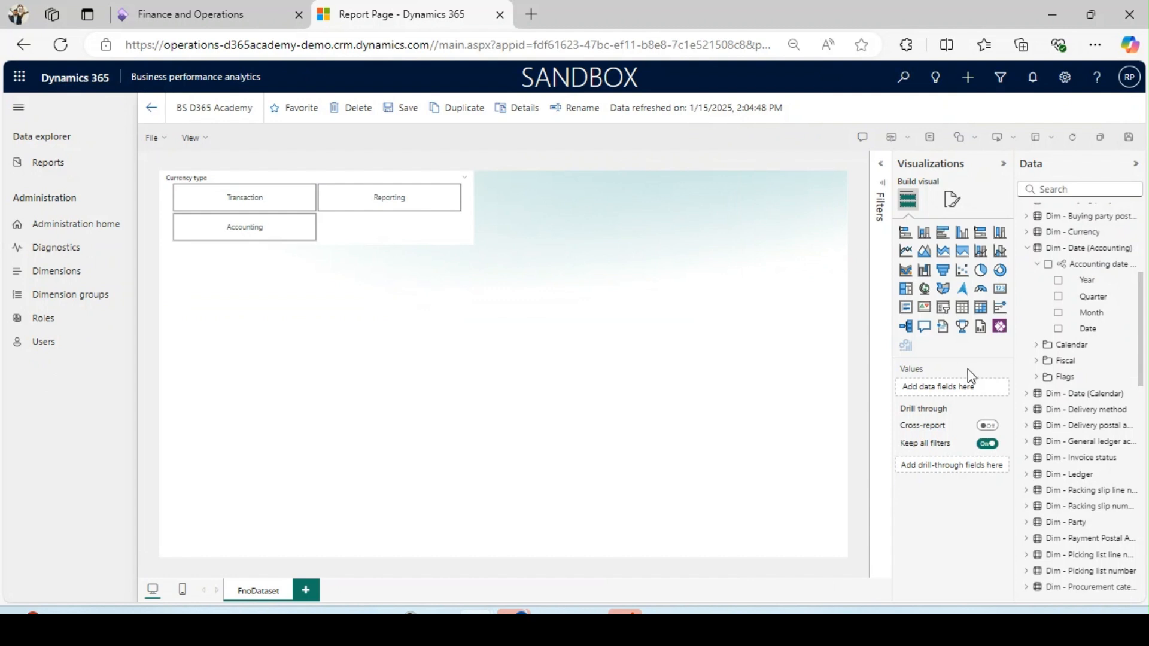
pyautogui.click(942, 307)
pyautogui.moveTo(357, 325); pyautogui.dragTo(682, 212)
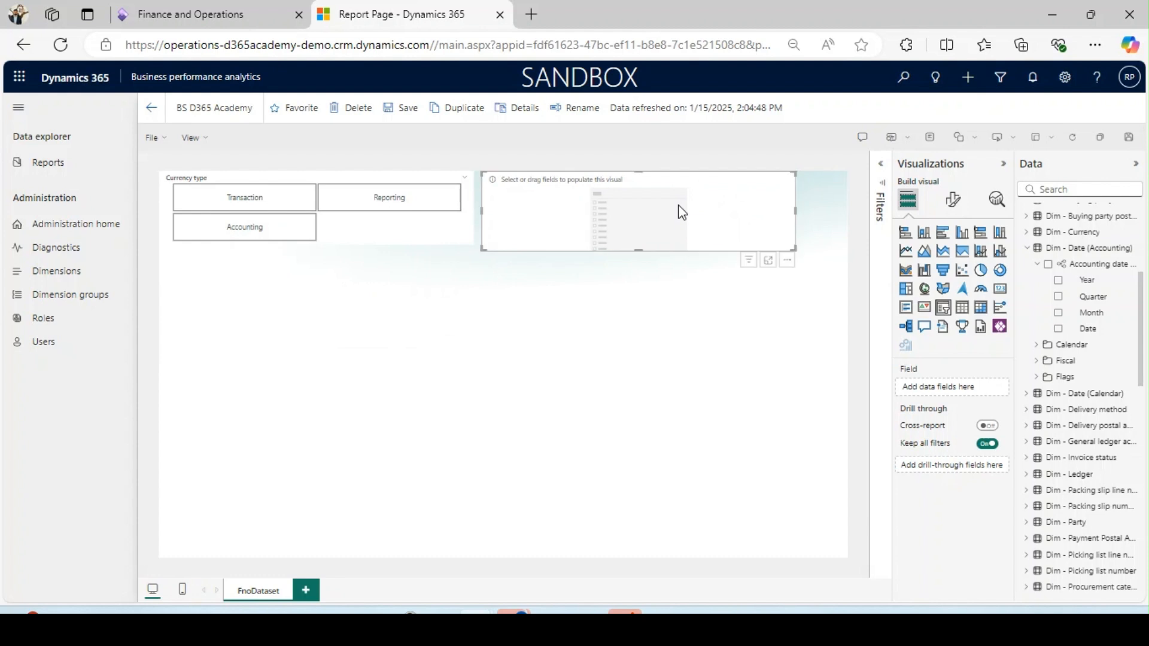
pyautogui.click(1094, 51)
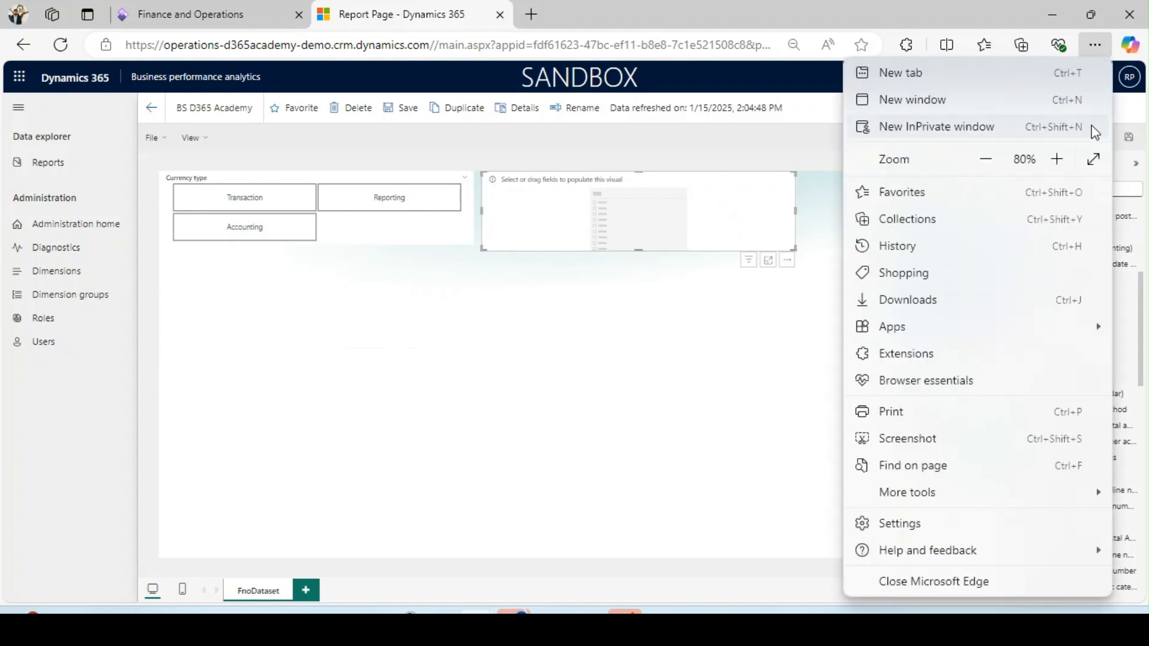
pyautogui.click(641, 362)
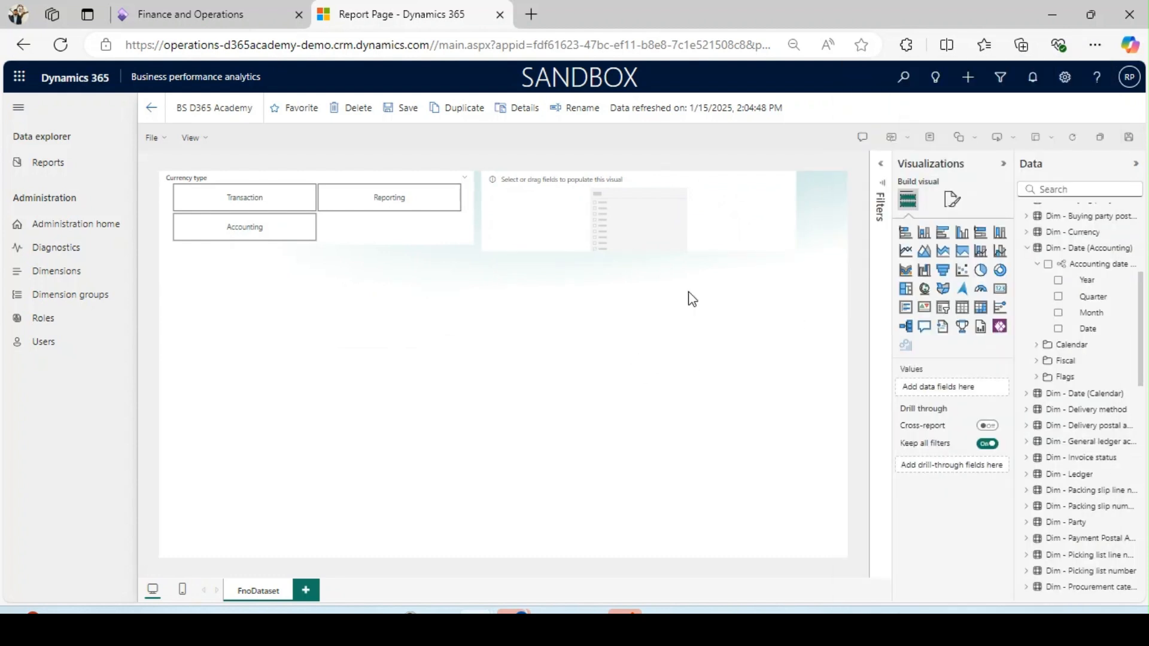
# - Populate the empty slicer with only the Date level of the Accounting date hierarchy from Dim - Date (Accounting), excluding Year, Quarter and Month
pyautogui.click(636, 239)
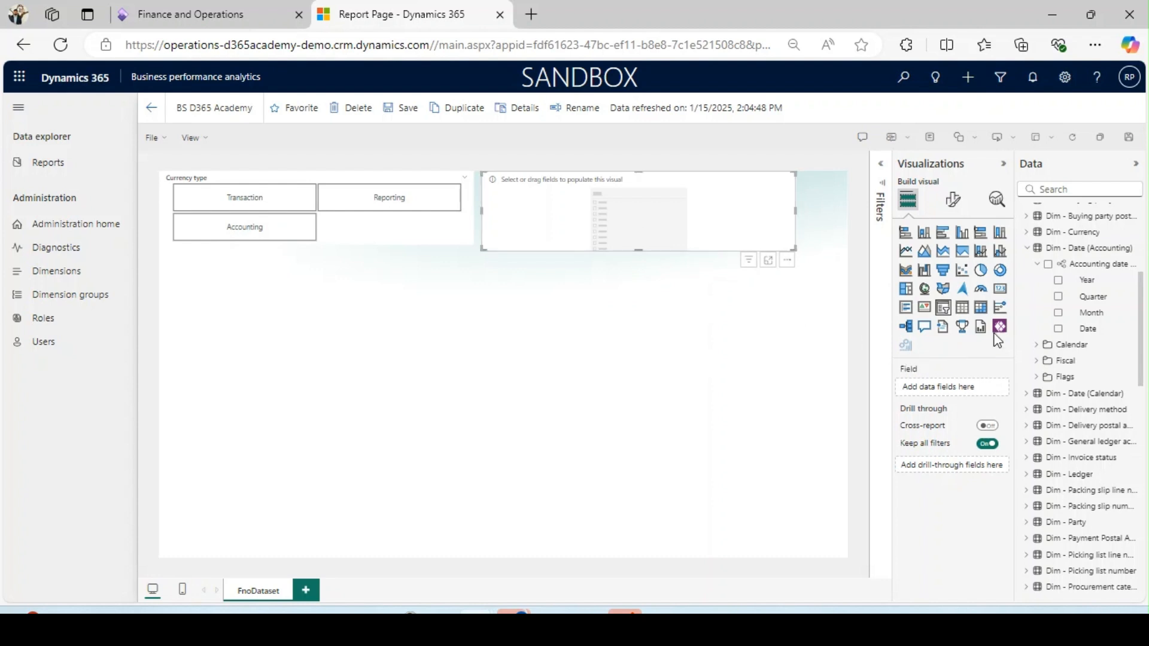
pyautogui.click(1037, 264)
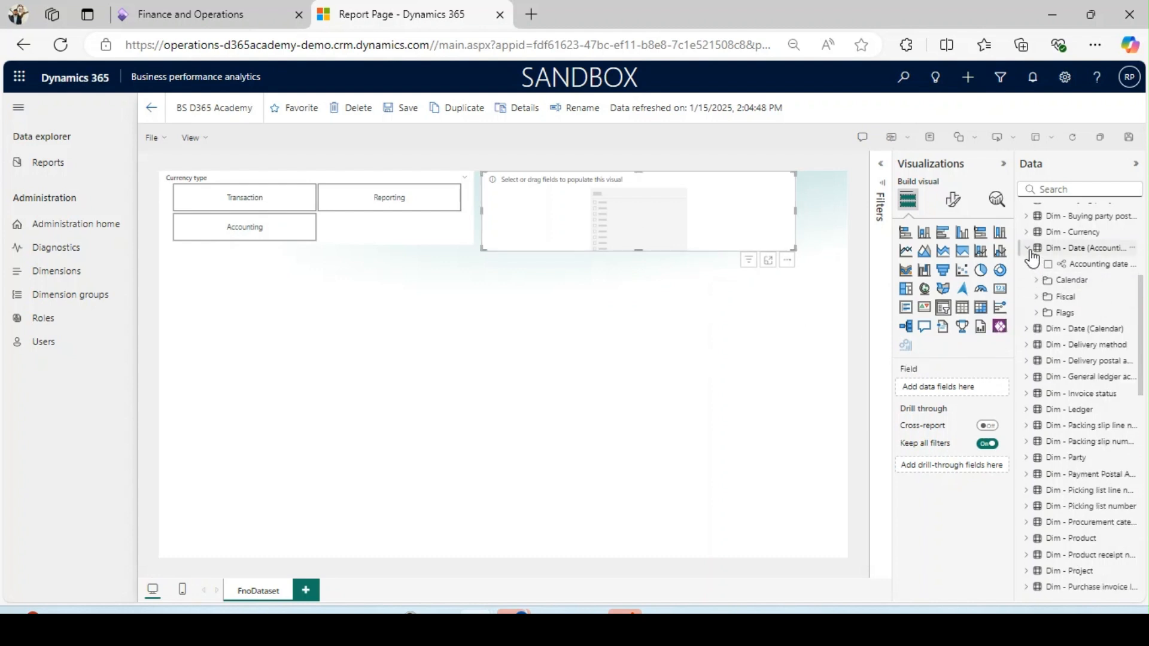
pyautogui.click(1027, 248)
pyautogui.click(1028, 249)
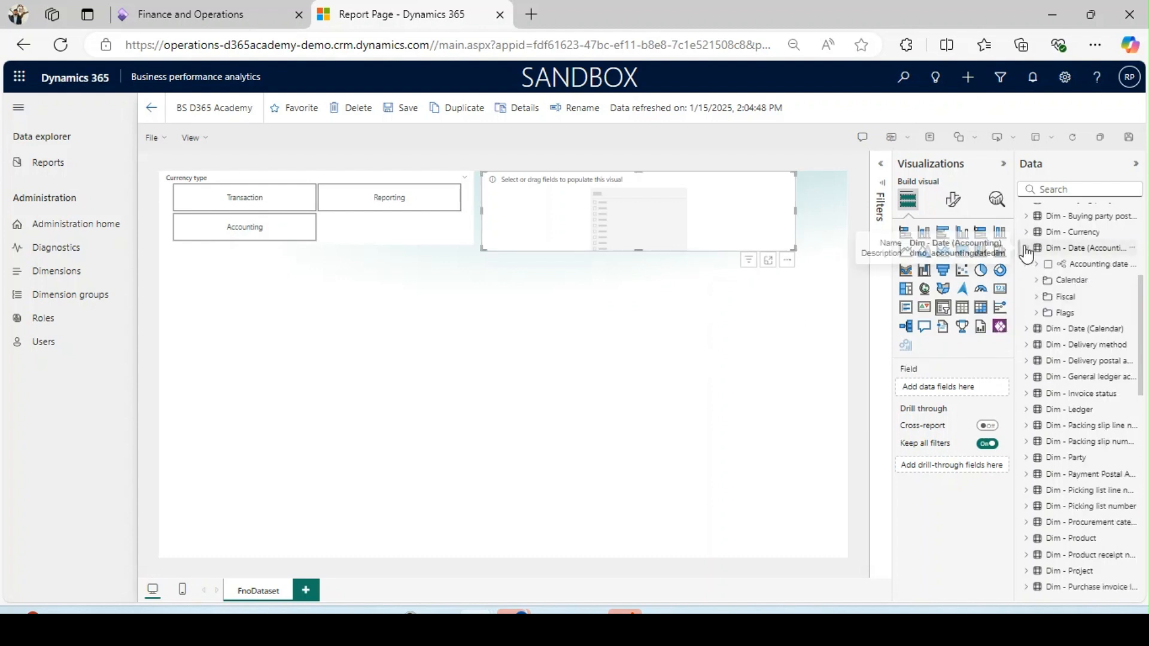
pyautogui.click(1036, 265)
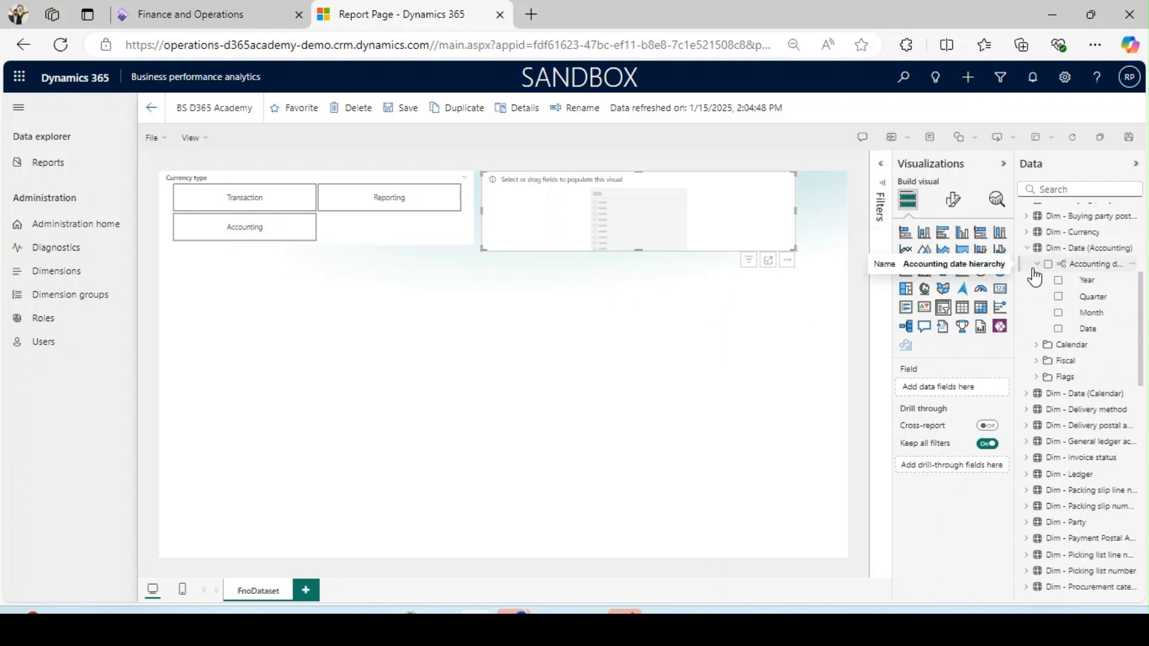
pyautogui.click(1059, 330)
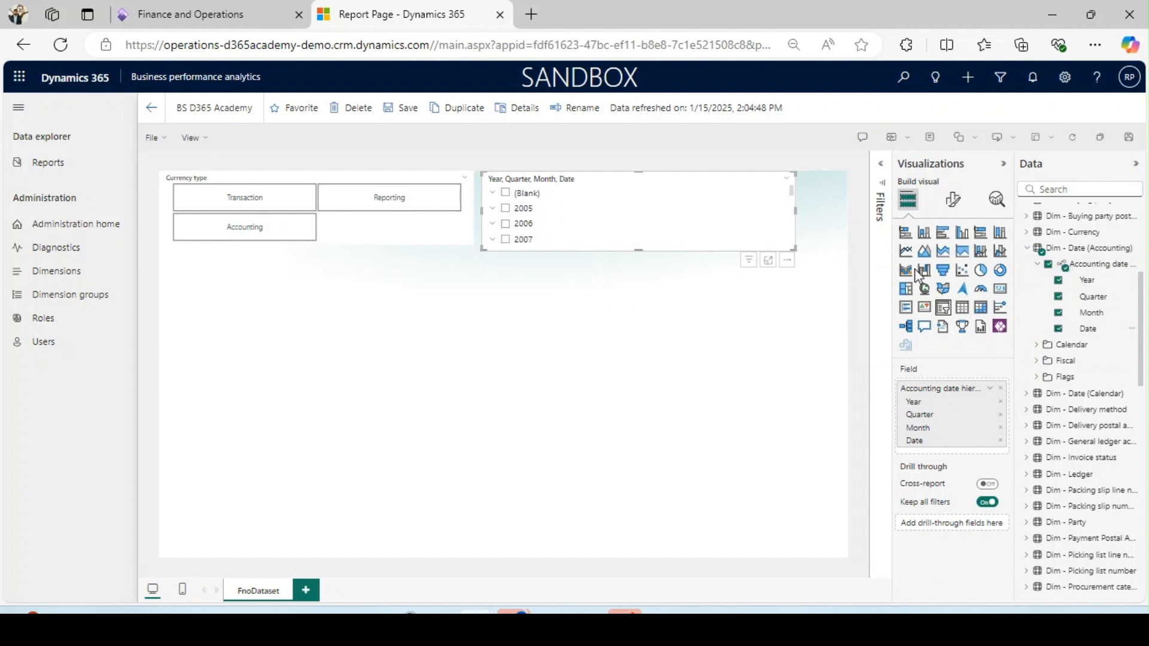
pyautogui.click(1058, 280)
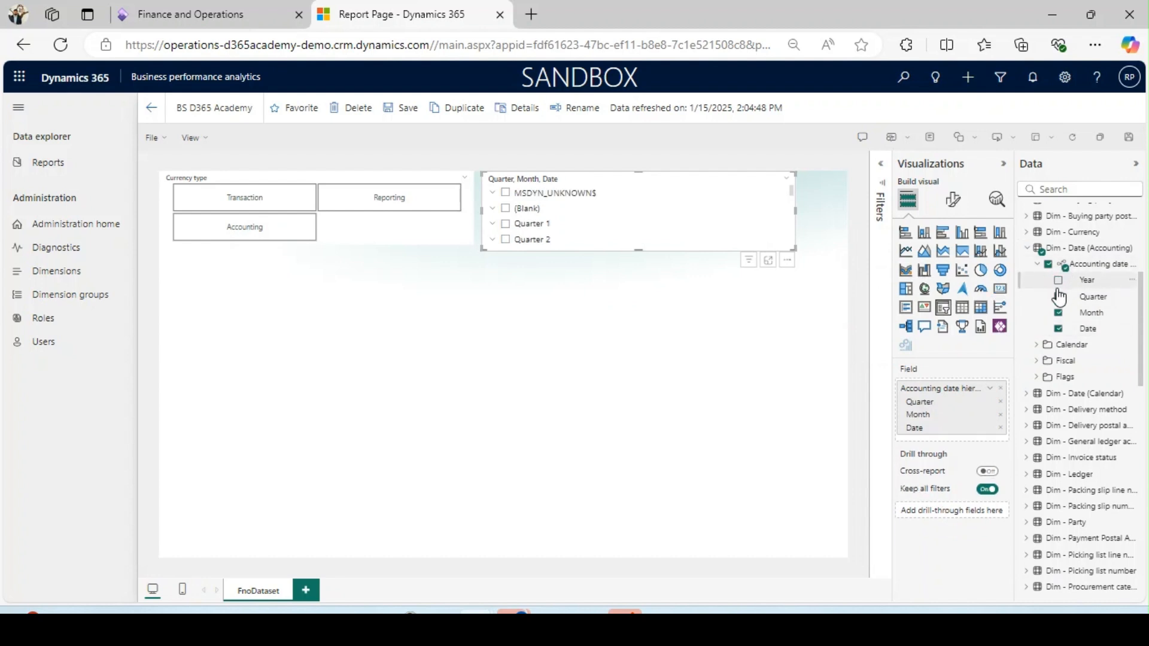
pyautogui.click(1059, 297)
pyautogui.click(1058, 312)
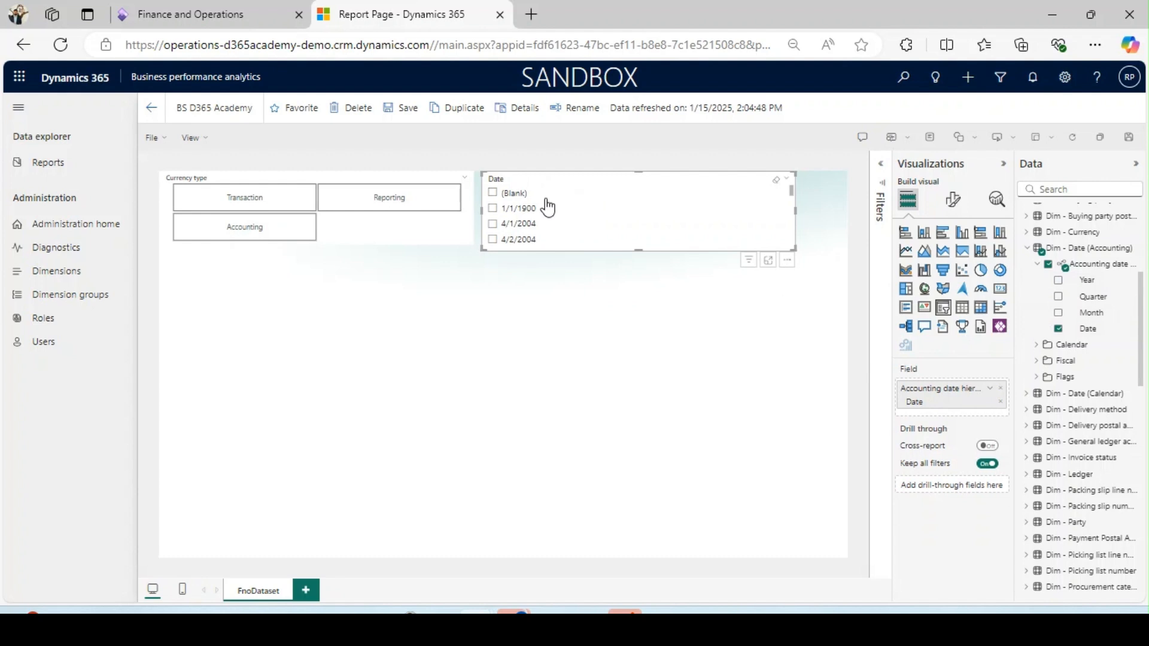
# - Set the Date slicer's style to Between in its slicer settings
pyautogui.click(951, 201)
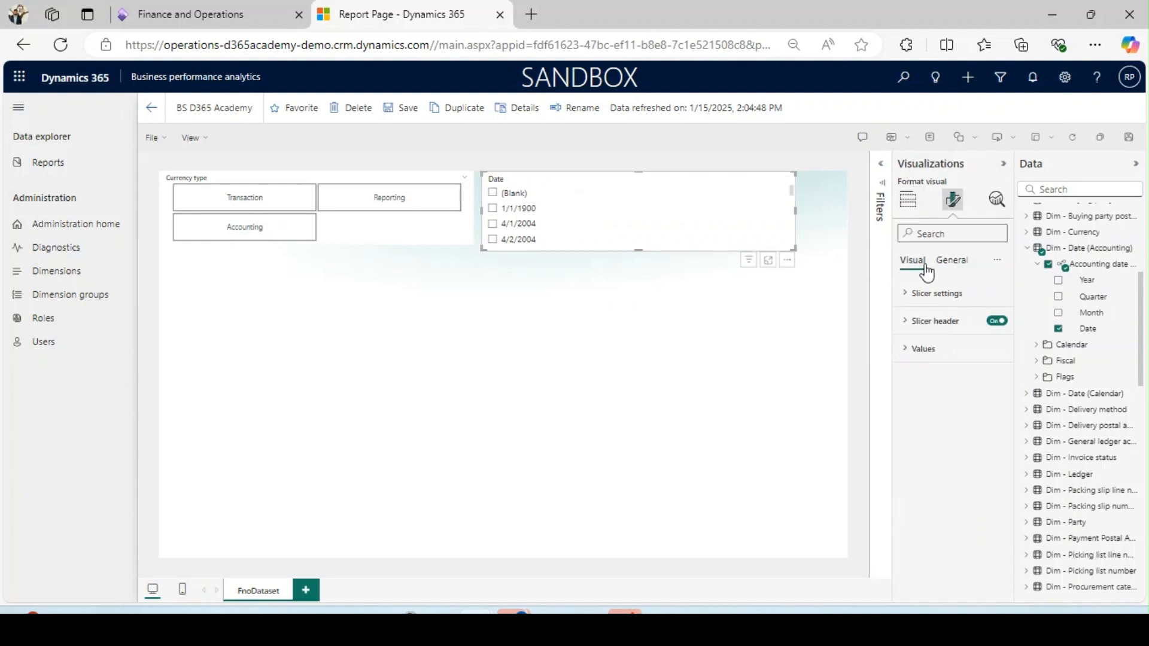
pyautogui.click(901, 302)
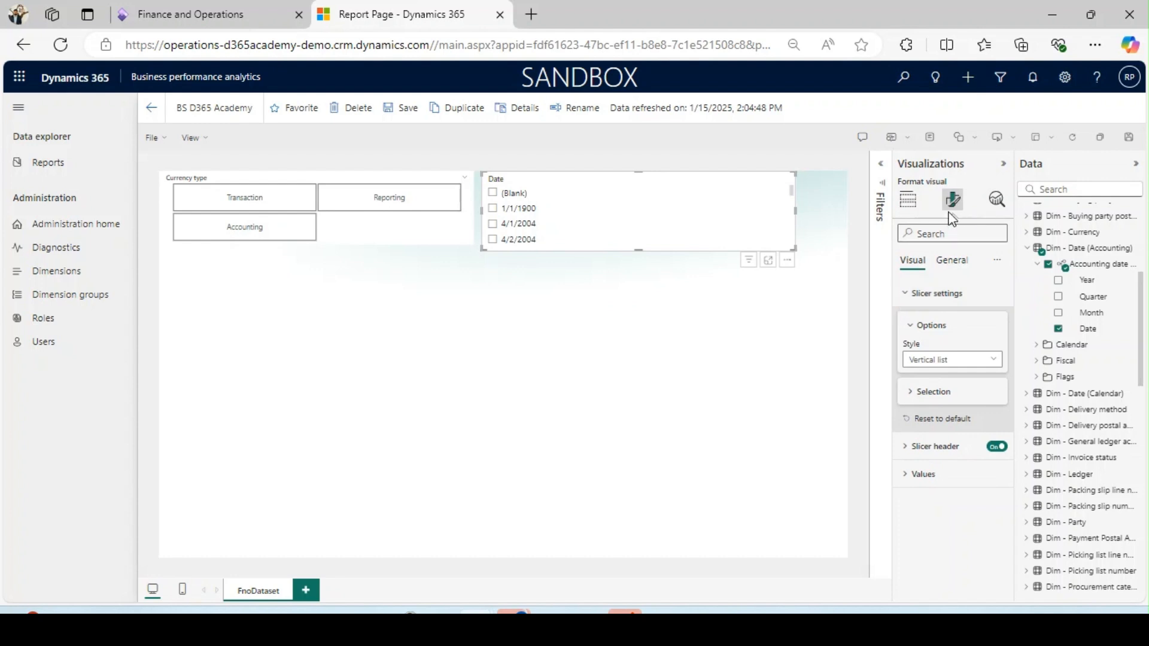
pyautogui.click(943, 360)
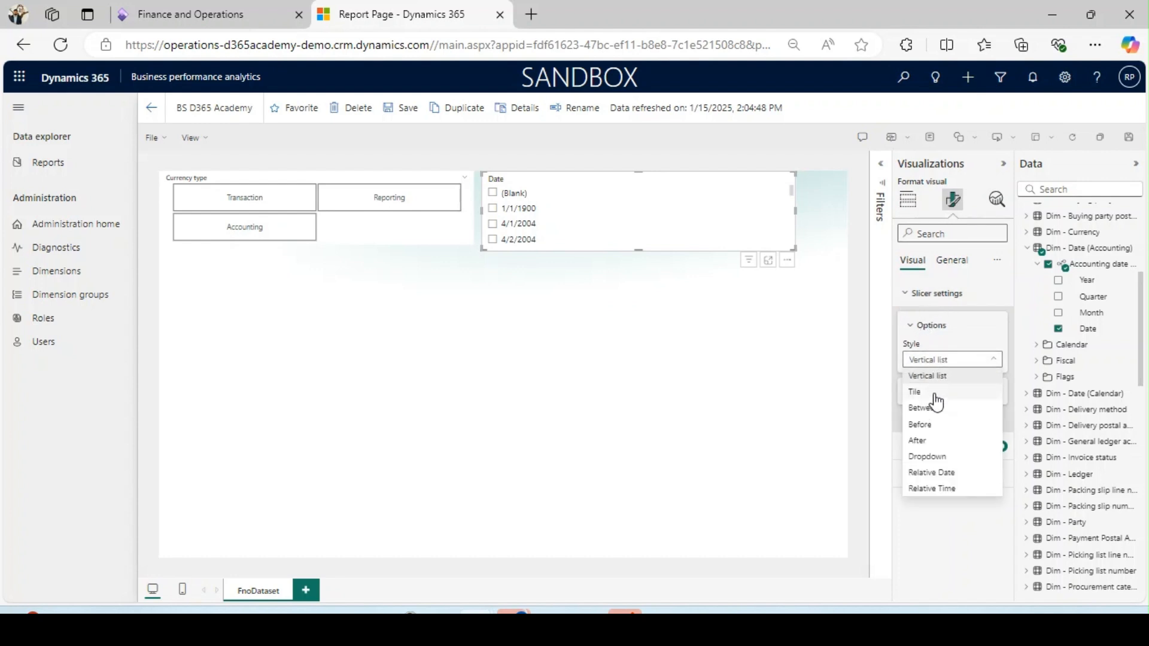
pyautogui.click(930, 393)
pyautogui.click(938, 366)
pyautogui.click(937, 411)
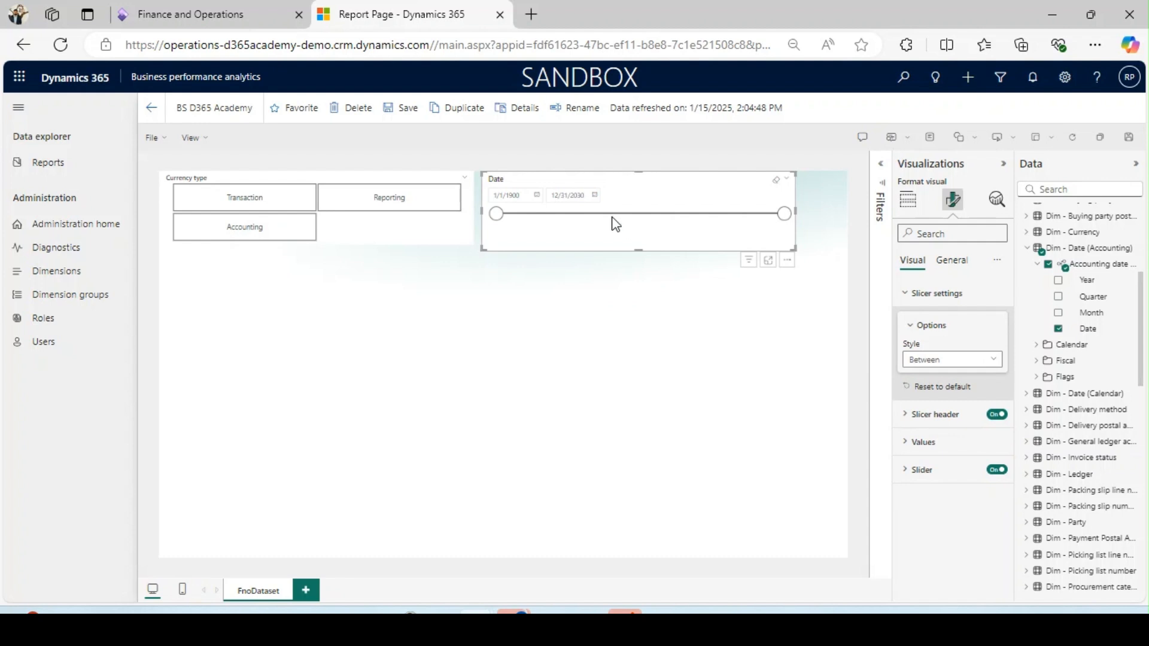
# - Adjust the Date slicer's range to run from 1/1/1900 to 12/19/1949
pyautogui.moveTo(783, 224)
pyautogui.mouseDown()
pyautogui.moveTo(691, 225)
pyautogui.moveTo(775, 226)
pyautogui.mouseUp()
pyautogui.moveTo(500, 216); pyautogui.dragTo(549, 219)
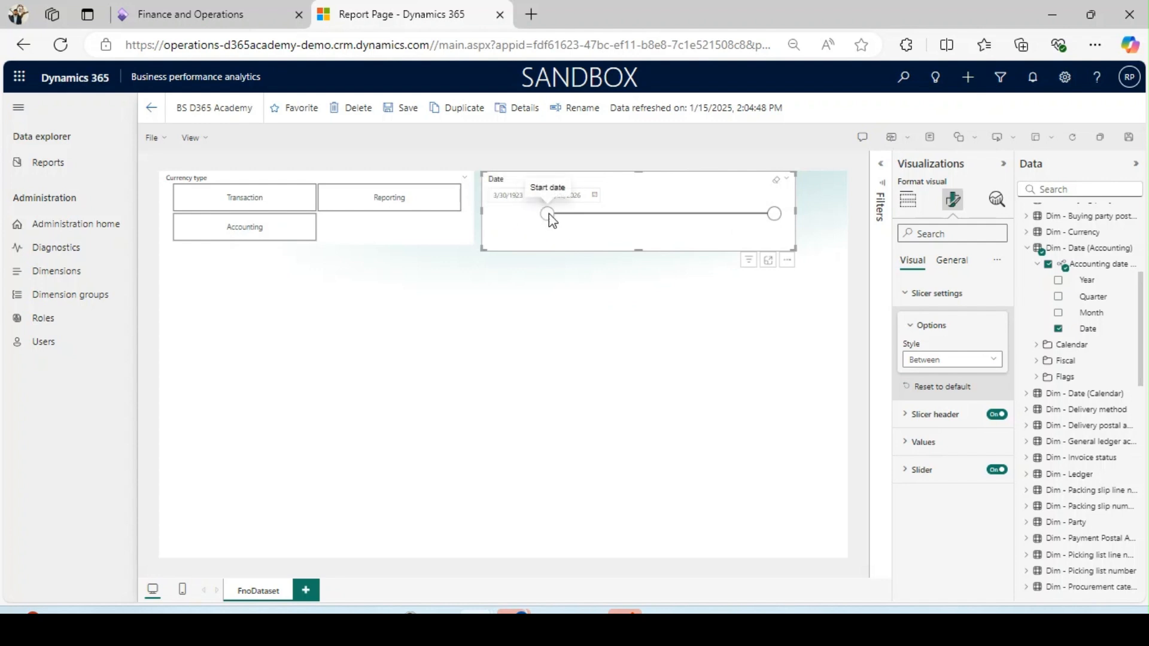
pyautogui.moveTo(561, 220)
pyautogui.mouseDown()
pyautogui.moveTo(680, 214)
pyautogui.moveTo(542, 216)
pyautogui.mouseUp()
pyautogui.moveTo(782, 217); pyautogui.dragTo(615, 217)
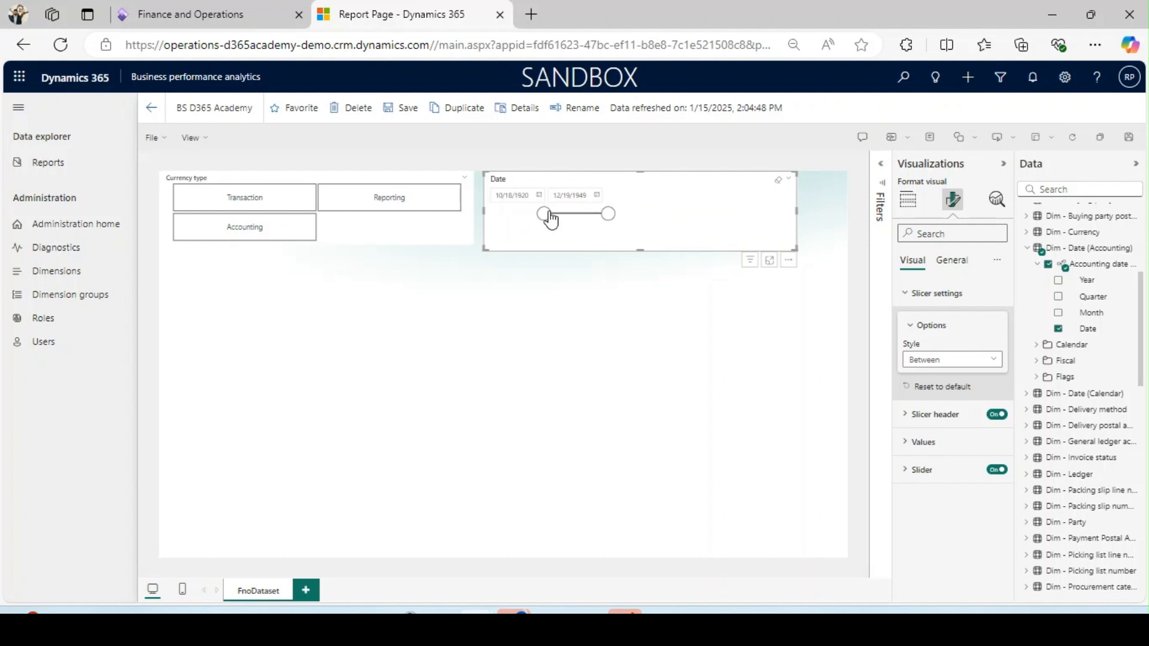
pyautogui.moveTo(540, 217); pyautogui.dragTo(487, 223)
# - Make the Date slicer narrower and shorter, and reduce the Currency type slicer's height to match it
pyautogui.moveTo(796, 211); pyautogui.dragTo(633, 211)
pyautogui.moveTo(557, 251); pyautogui.dragTo(558, 236)
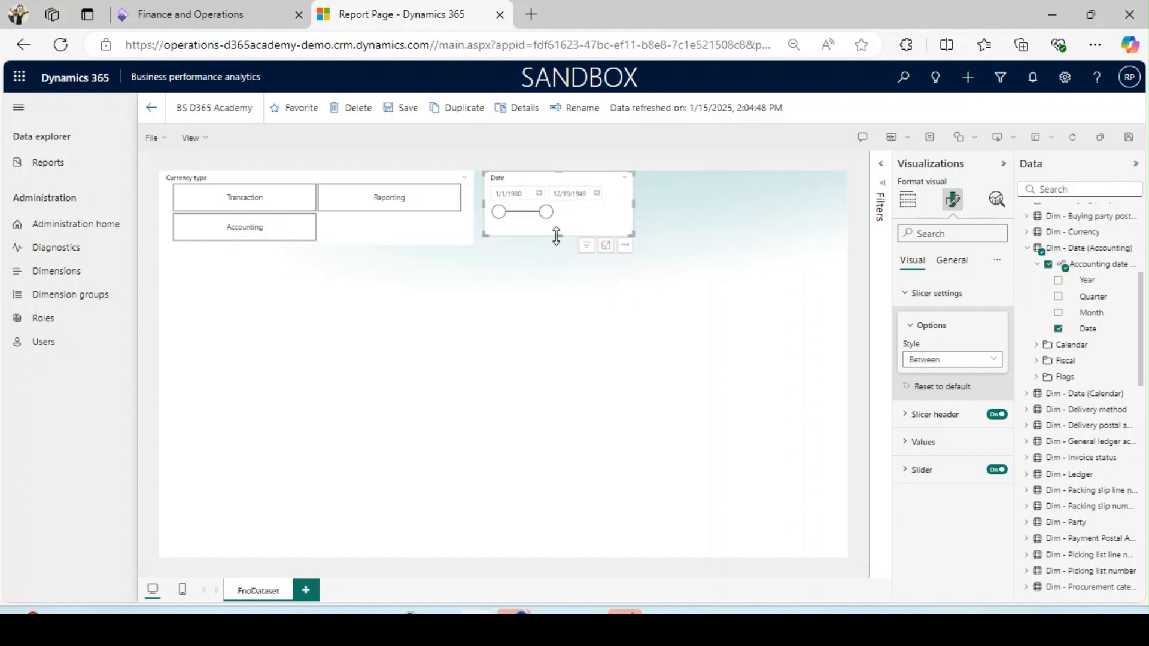
pyautogui.click(385, 241)
pyautogui.moveTo(317, 241); pyautogui.dragTo(317, 235)
pyautogui.click(686, 264)
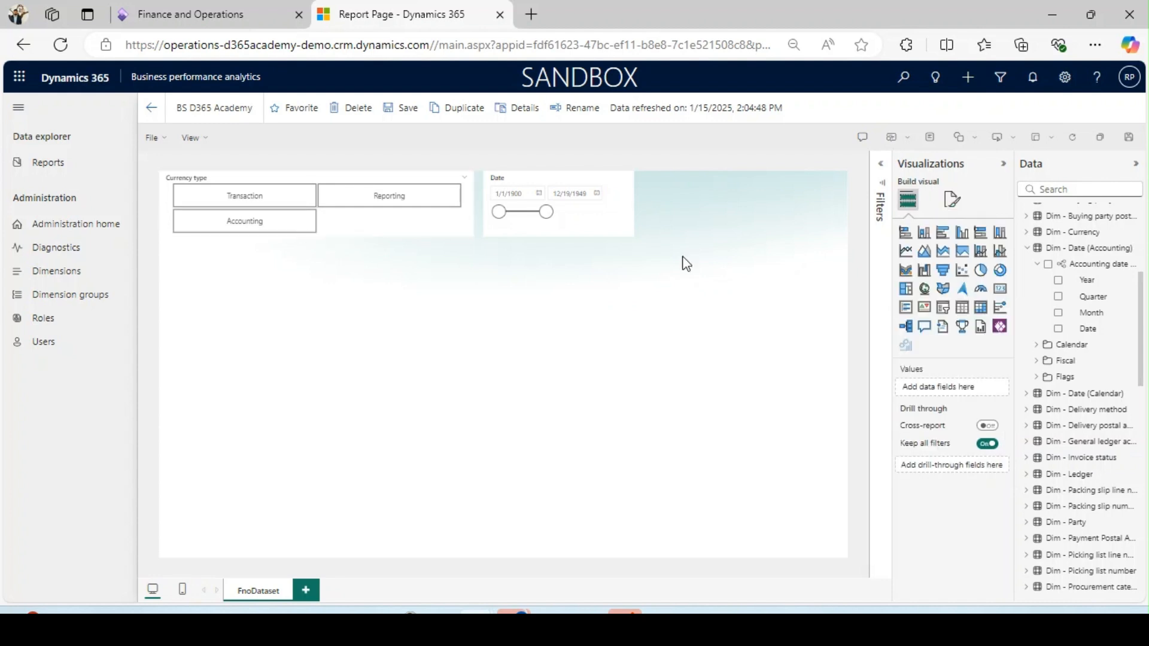
# - Add another empty slicer beside the Date slicer and resize it to fit the remaining space in the row
pyautogui.click(943, 307)
pyautogui.moveTo(311, 319); pyautogui.dragTo(685, 218)
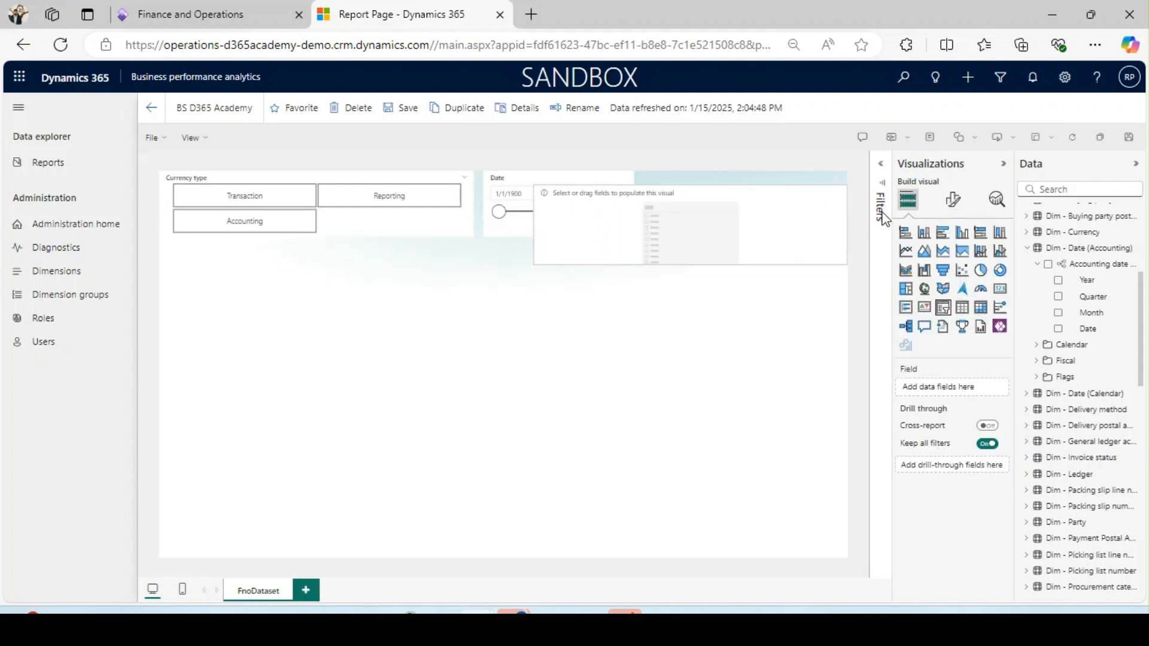
pyautogui.moveTo(533, 223); pyautogui.dragTo(680, 209)
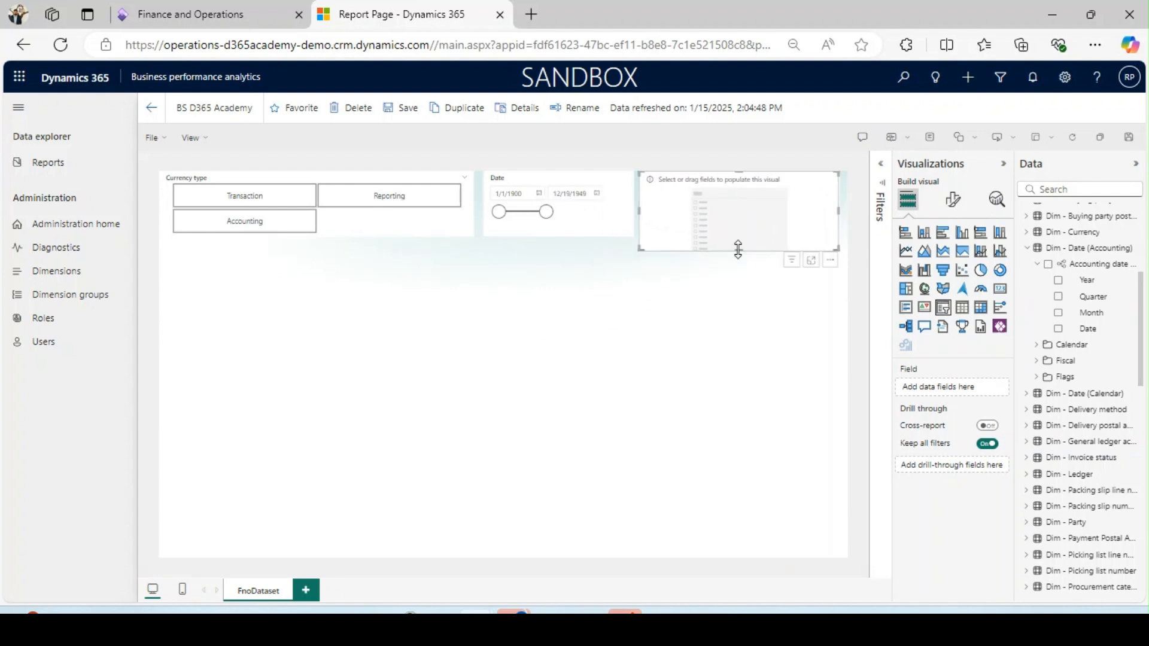
pyautogui.moveTo(737, 249); pyautogui.dragTo(740, 239)
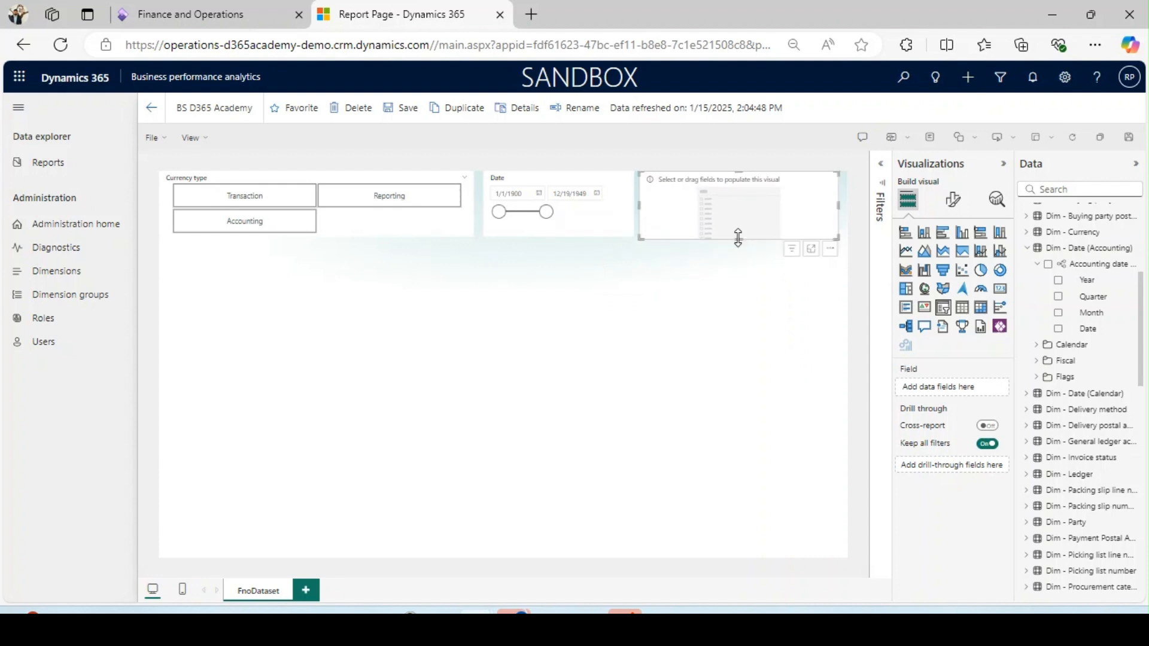
# - Populate the new slicer with the Legal entity field from Dim - Ledger
pyautogui.click(1027, 249)
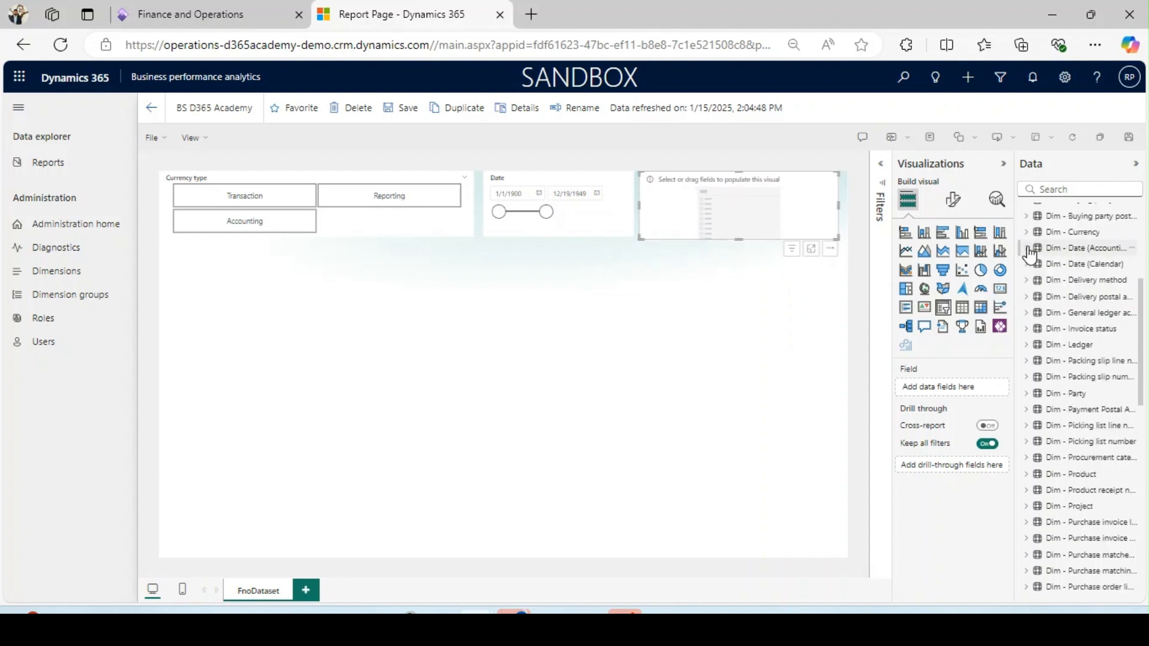
pyautogui.click(1030, 343)
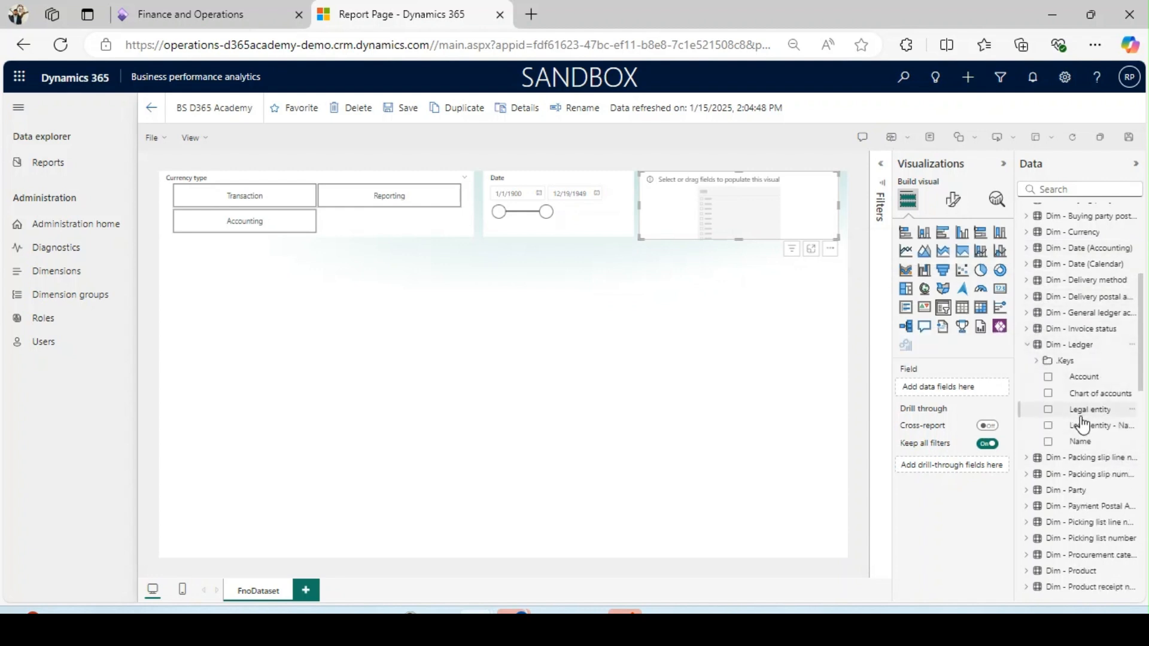
pyautogui.click(1048, 410)
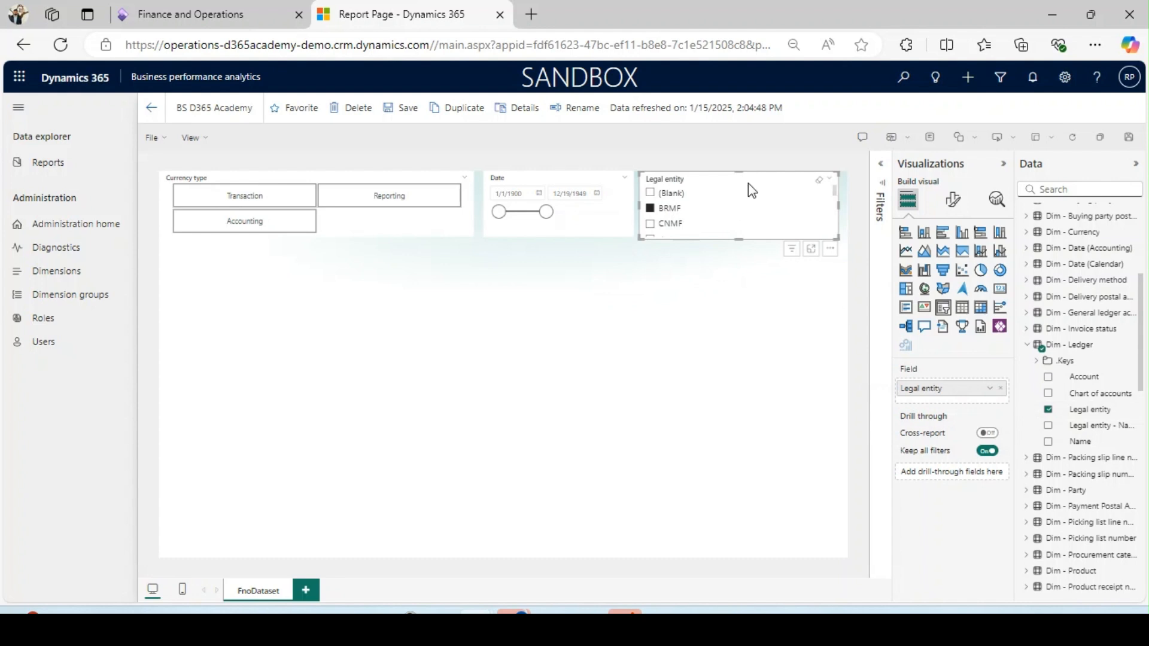
# - Set the Legal entity slicer's style to Dropdown
pyautogui.click(953, 201)
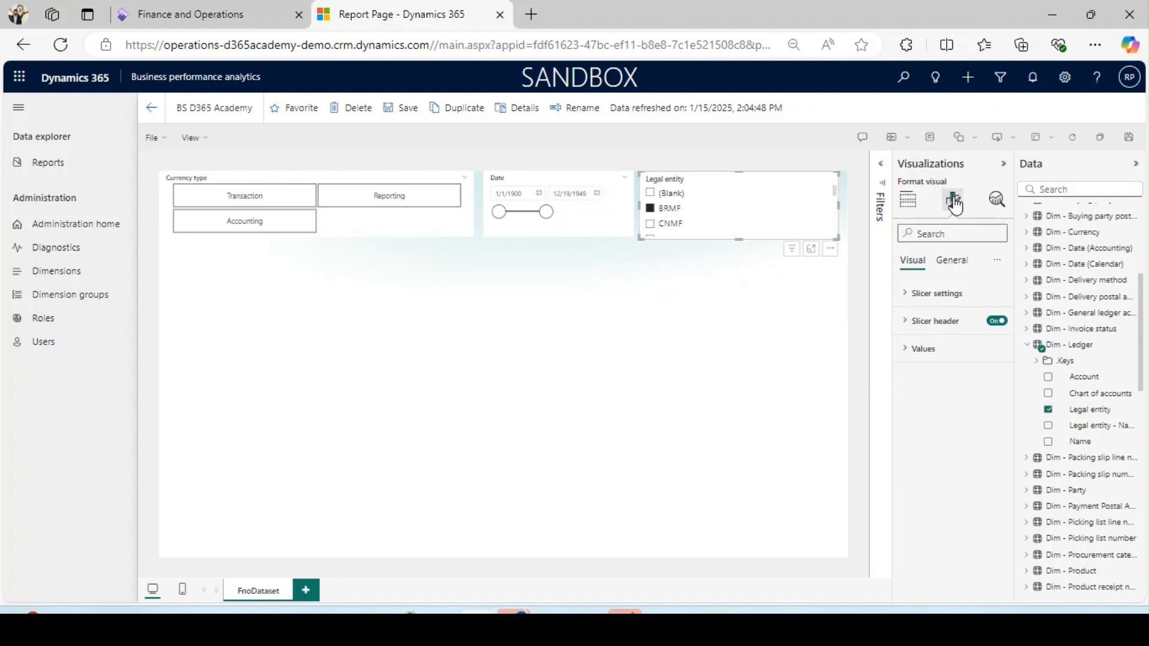
pyautogui.click(904, 296)
pyautogui.click(947, 360)
pyautogui.click(940, 408)
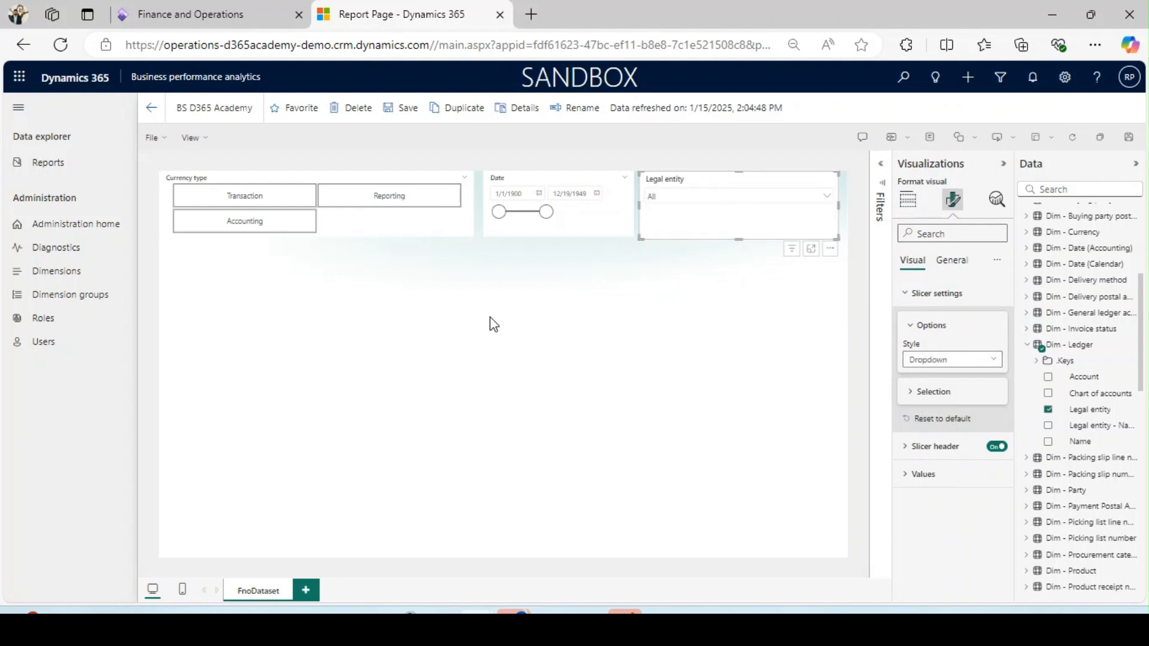
pyautogui.click(658, 328)
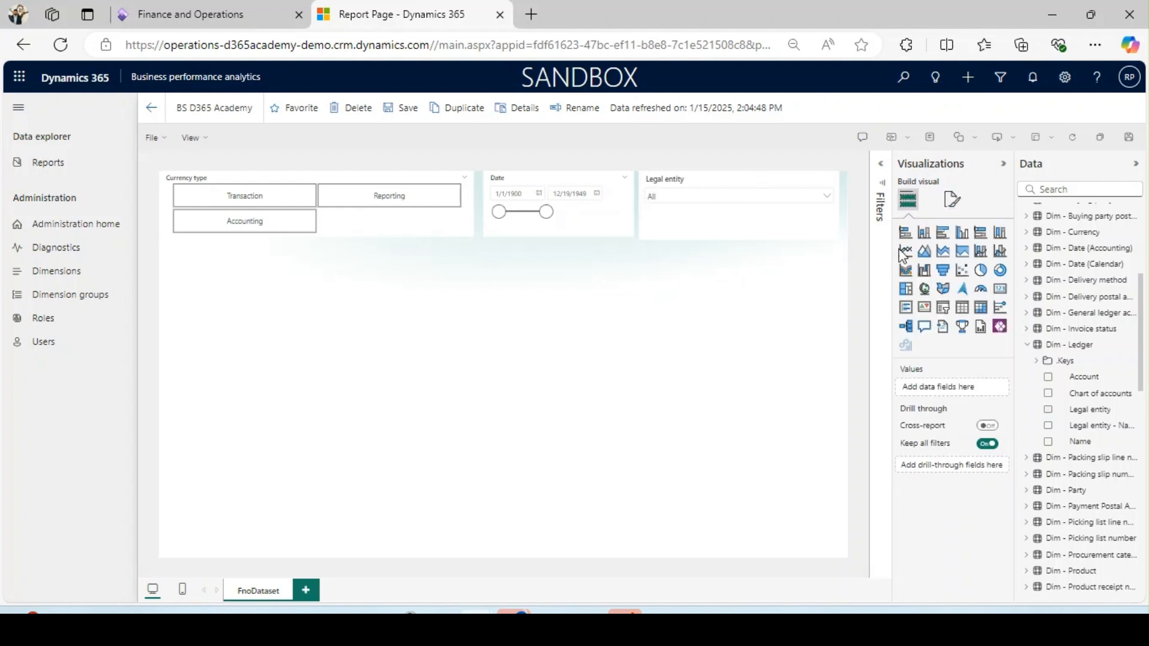
# - Add a narrower slicer below the Currency type slicer and populate it with Format type from .Number parameter - Number type
pyautogui.click(943, 307)
pyautogui.moveTo(359, 330); pyautogui.dragTo(375, 289)
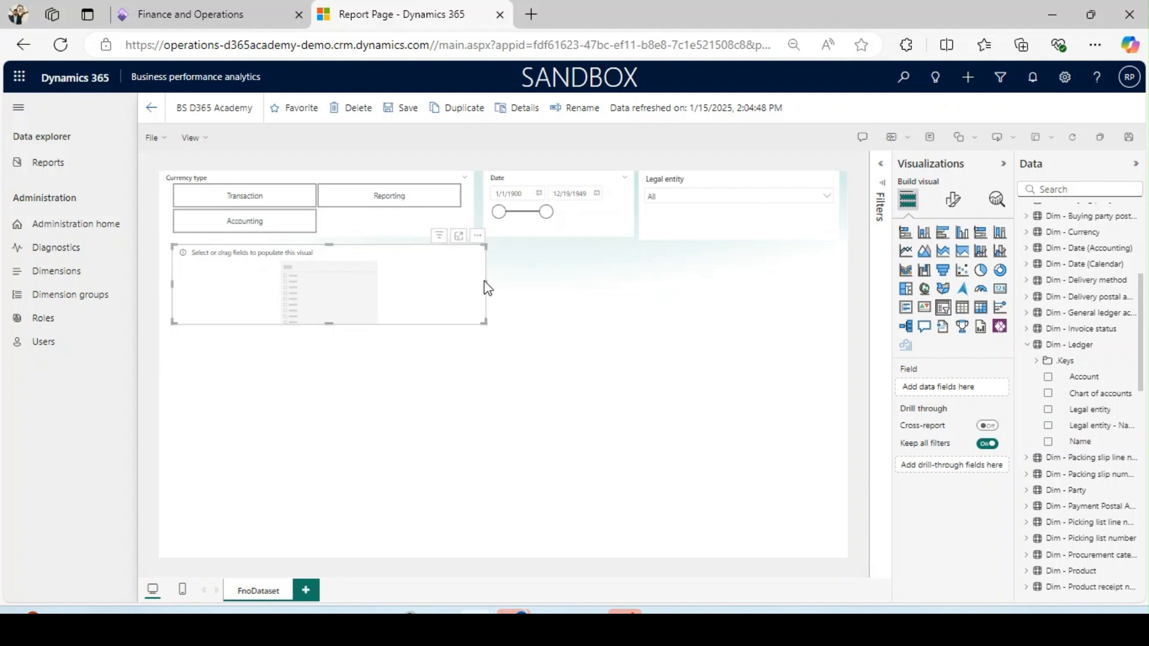
pyautogui.moveTo(487, 283); pyautogui.dragTo(355, 288)
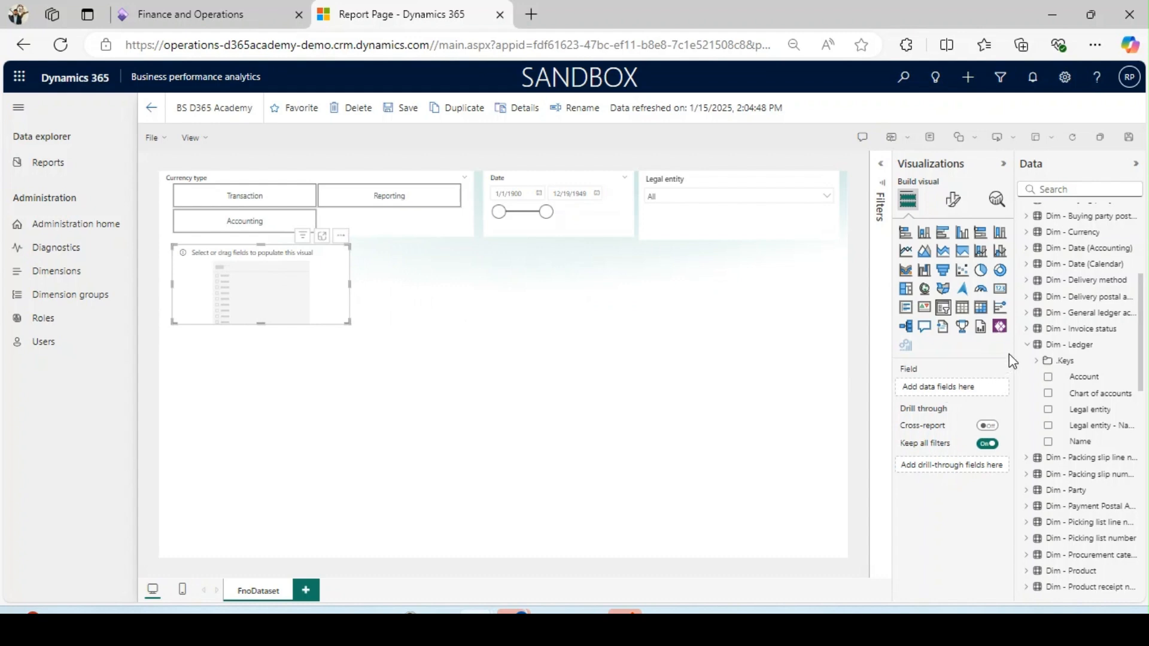
pyautogui.moveTo(1010, 367); pyautogui.dragTo(910, 381)
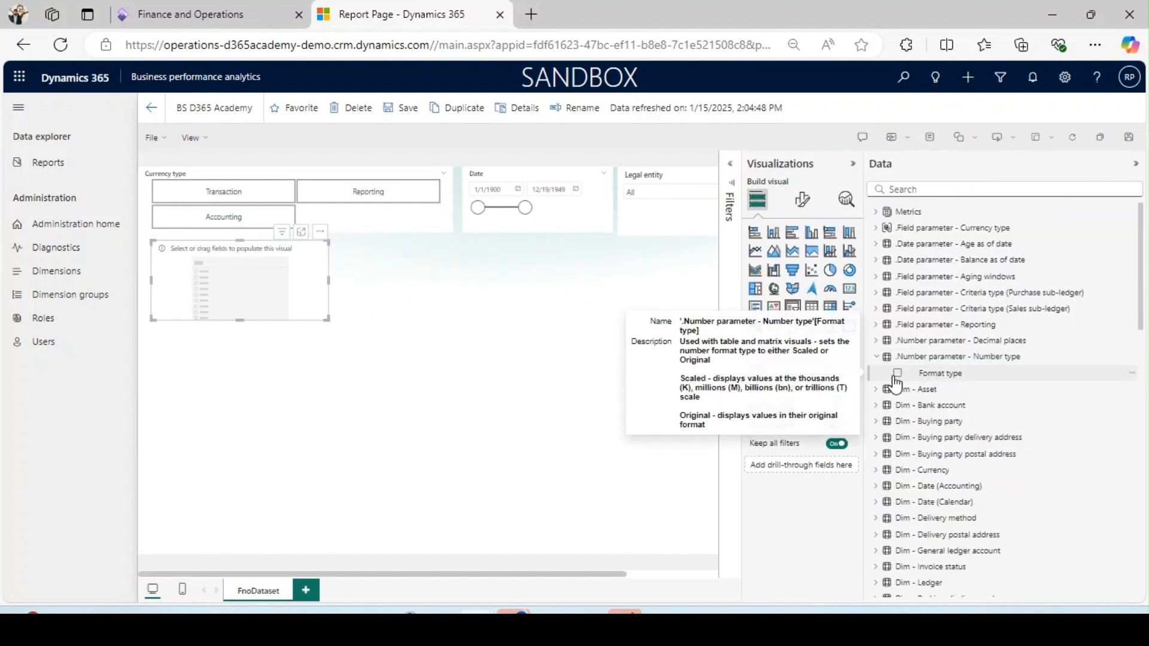
pyautogui.click(898, 374)
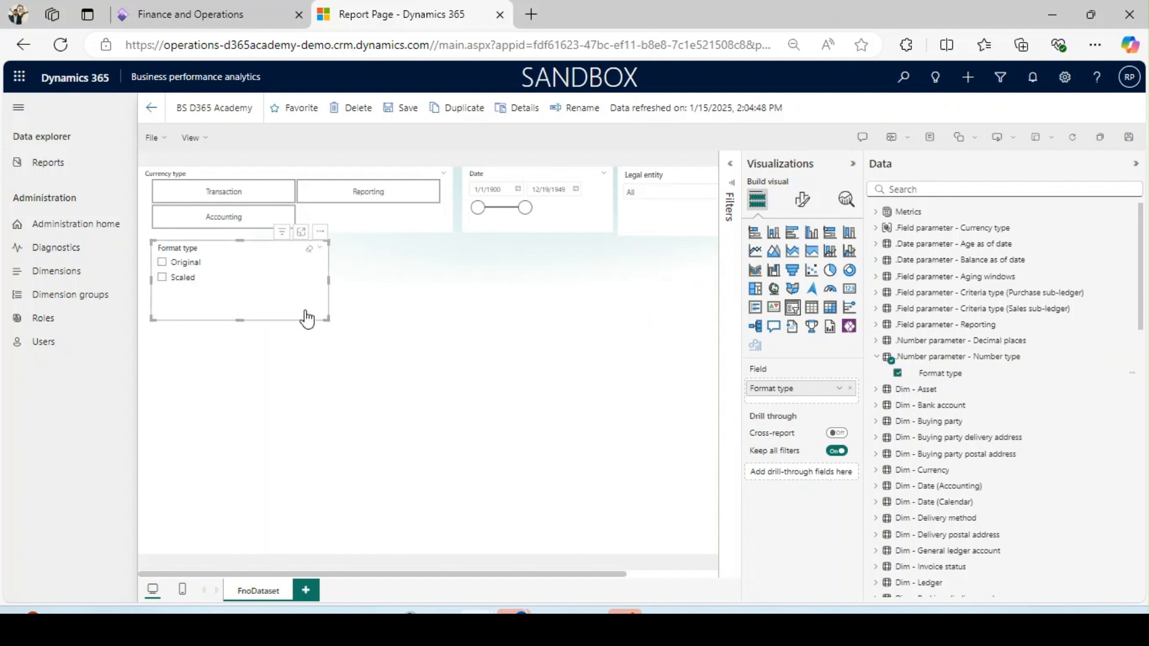
# - Reduce the Format type slicer's height and width to fit its options, and collapse the Number type parameter's fields
pyautogui.moveTo(237, 316); pyautogui.dragTo(240, 291)
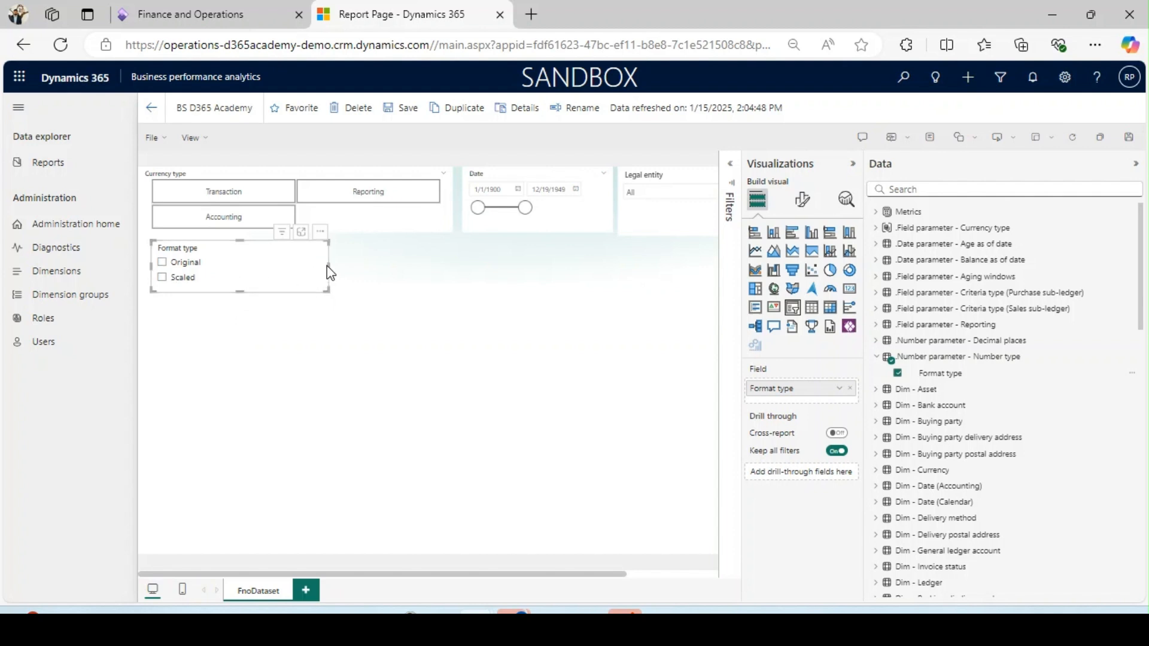
pyautogui.moveTo(328, 272); pyautogui.dragTo(233, 264)
pyautogui.click(346, 270)
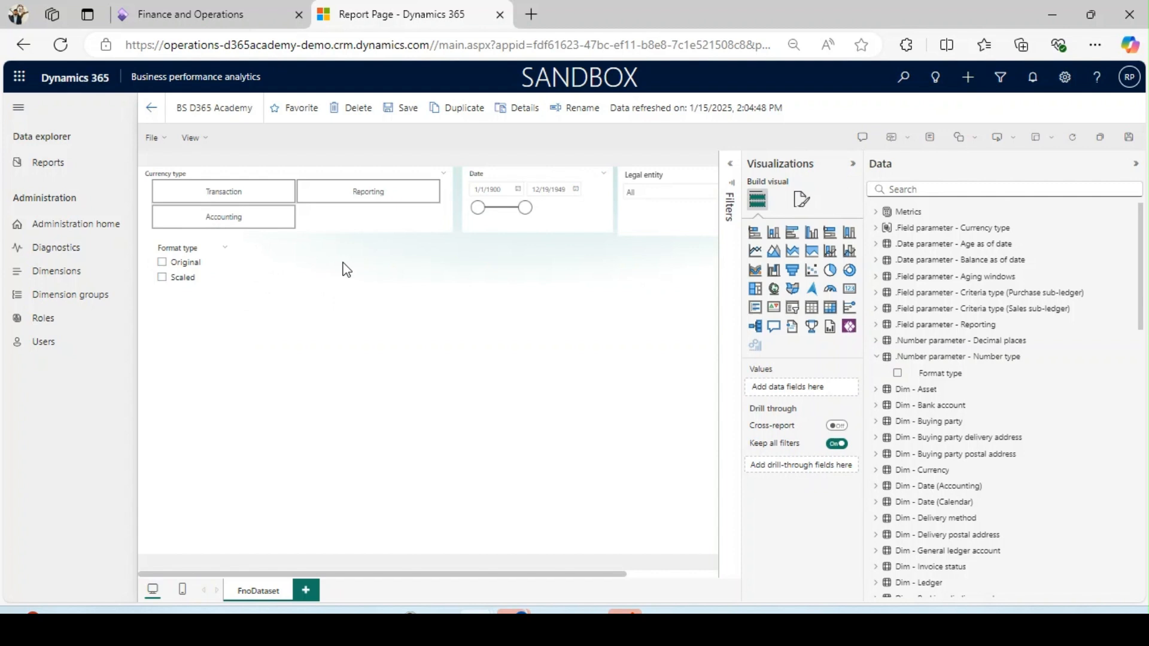
pyautogui.click(877, 357)
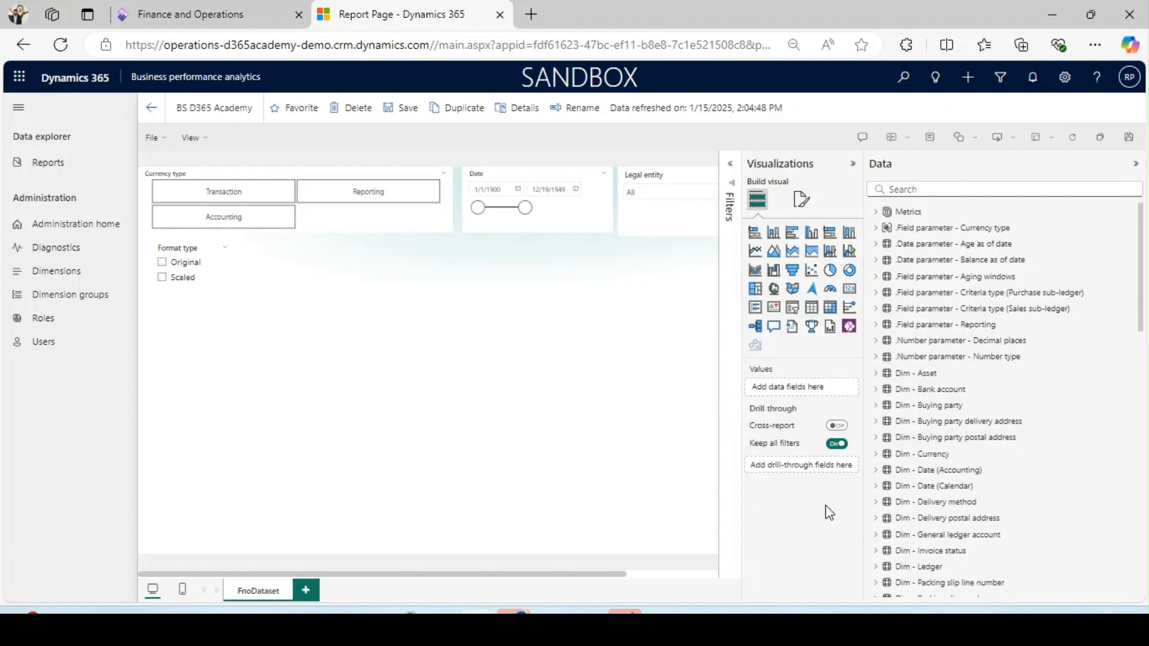
# - Place a short slicer beside the Format type slicer and populate it with the Currency field from Dim - Currency
pyautogui.moveTo(221, 389); pyautogui.dragTo(359, 280)
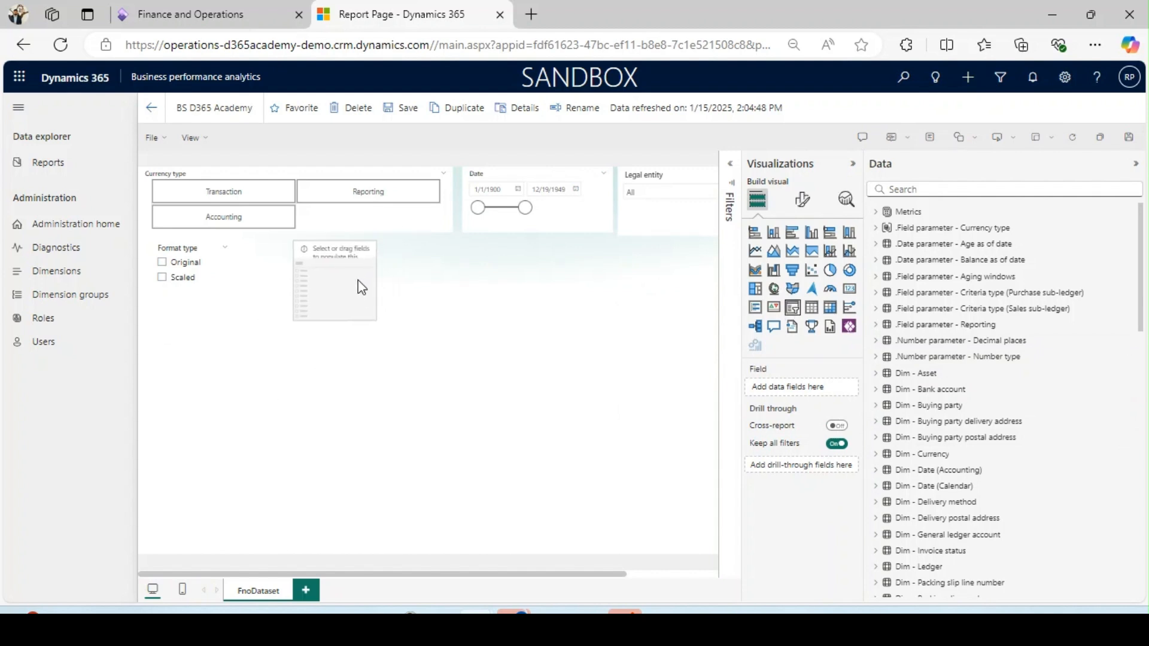
pyautogui.moveTo(339, 318); pyautogui.dragTo(339, 291)
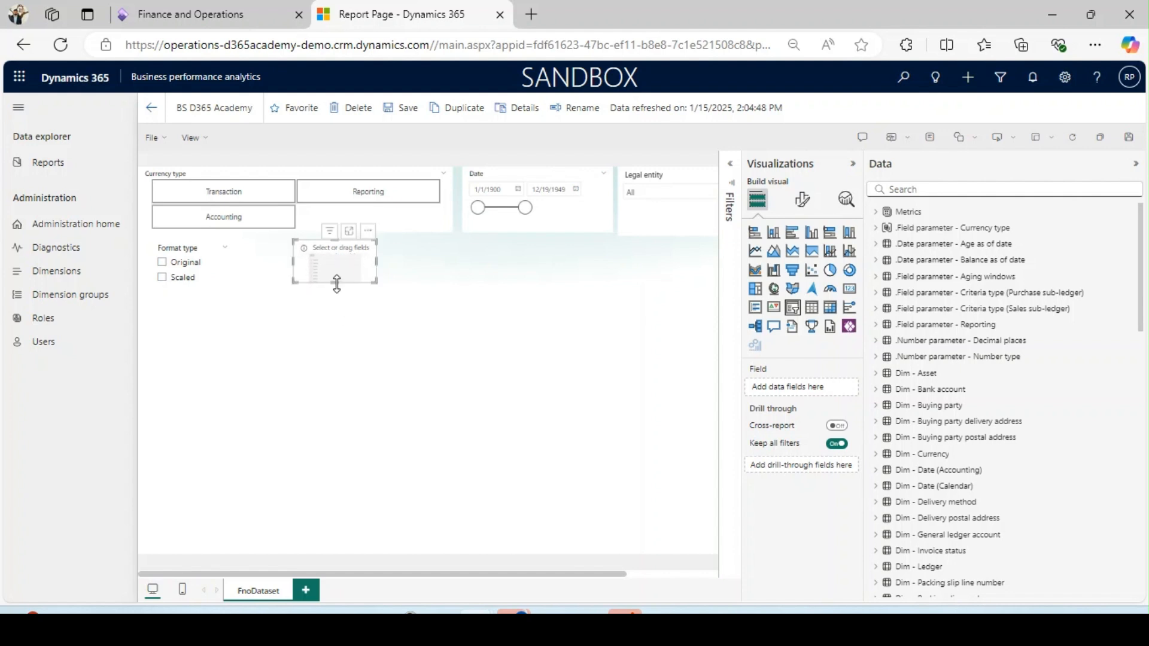
pyautogui.click(873, 456)
pyautogui.click(898, 471)
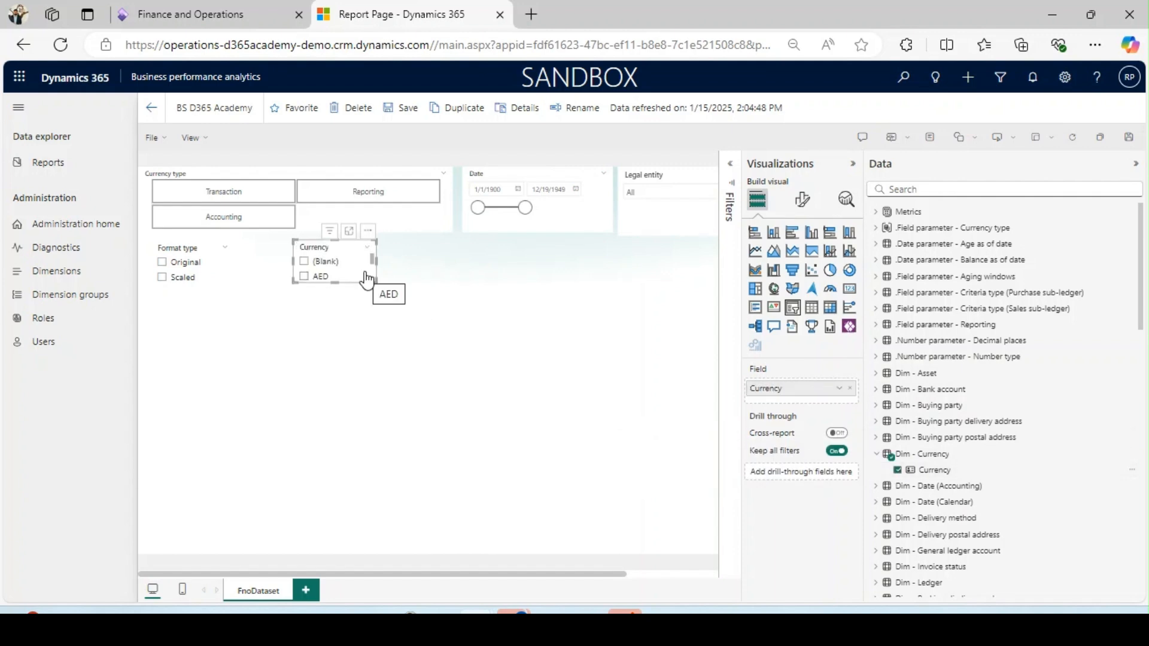
# - Set the Currency slicer's style to Dropdown and deselect it
pyautogui.click(802, 199)
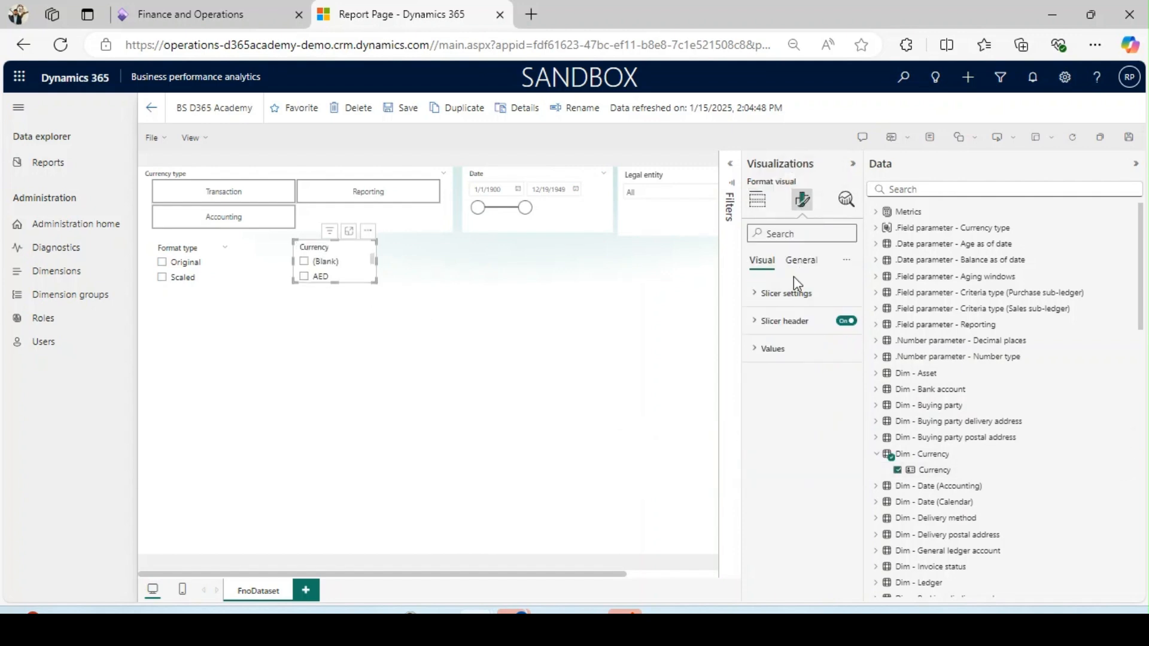
pyautogui.click(754, 305)
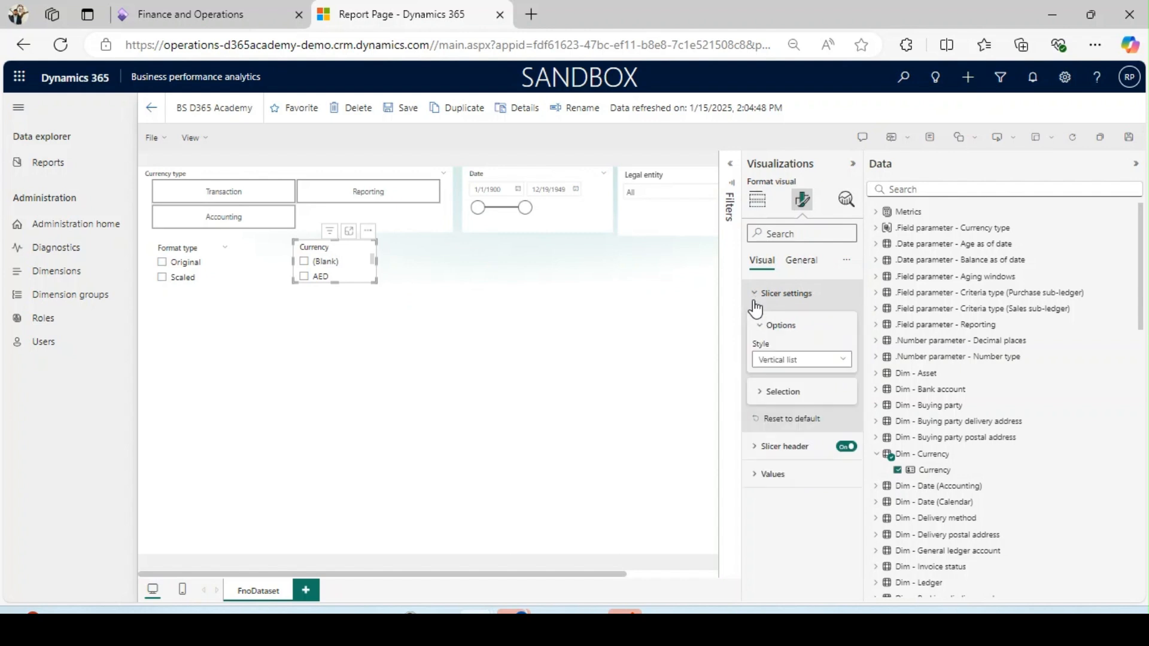
pyautogui.click(784, 359)
pyautogui.click(777, 407)
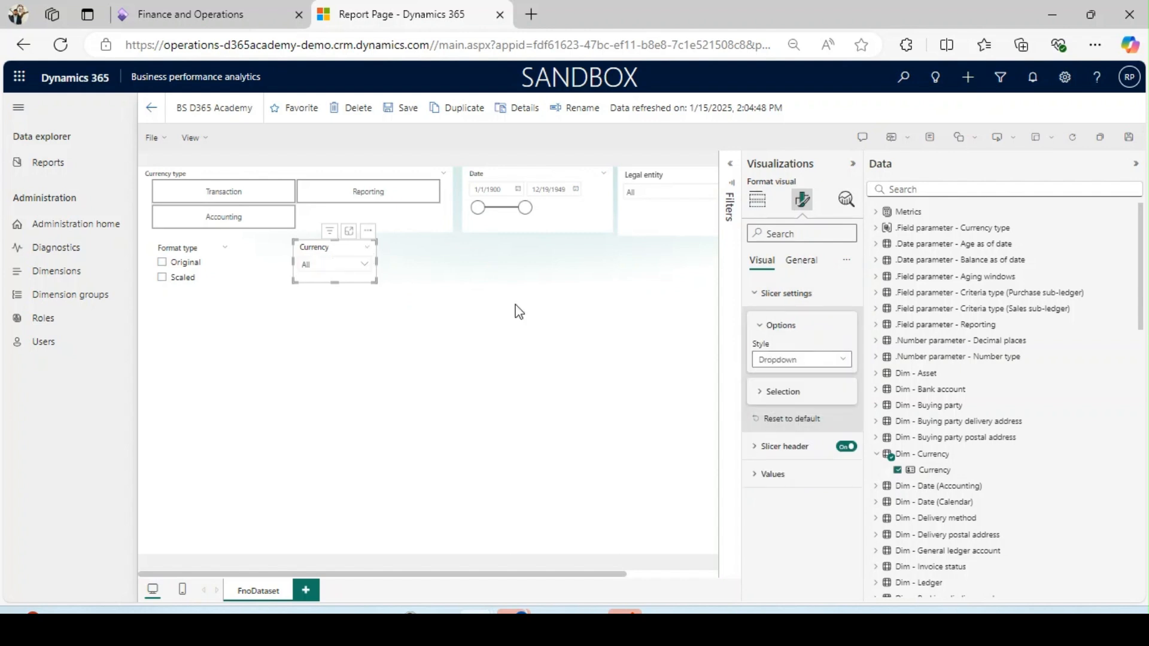
pyautogui.click(414, 271)
pyautogui.click(343, 270)
pyautogui.click(497, 274)
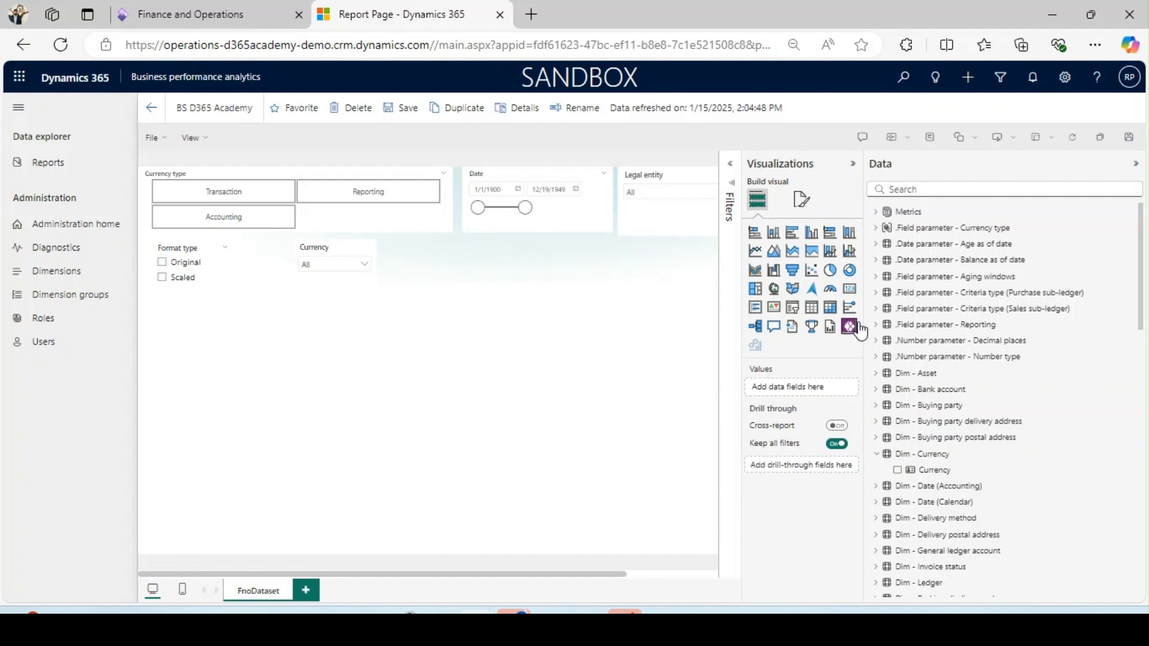
# - Add a short slicer beside the Currency slicer and populate it with Decimal places from .Number parameter - Decimal places
pyautogui.click(792, 308)
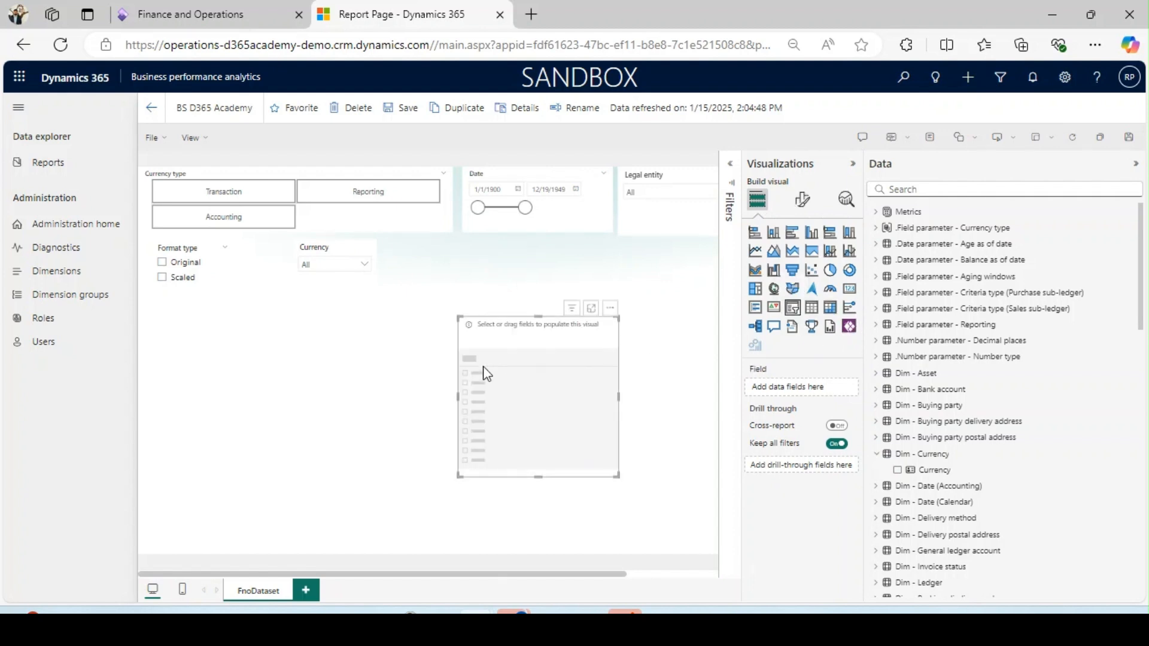
pyautogui.moveTo(483, 353); pyautogui.dragTo(435, 286)
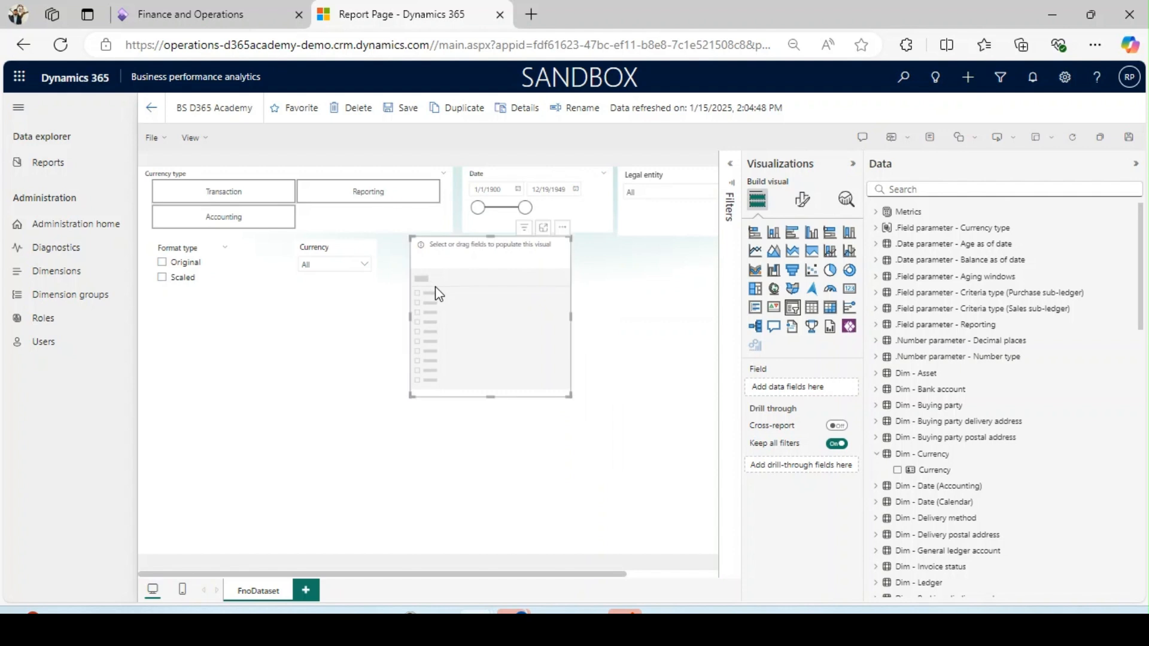
pyautogui.moveTo(488, 397); pyautogui.dragTo(500, 277)
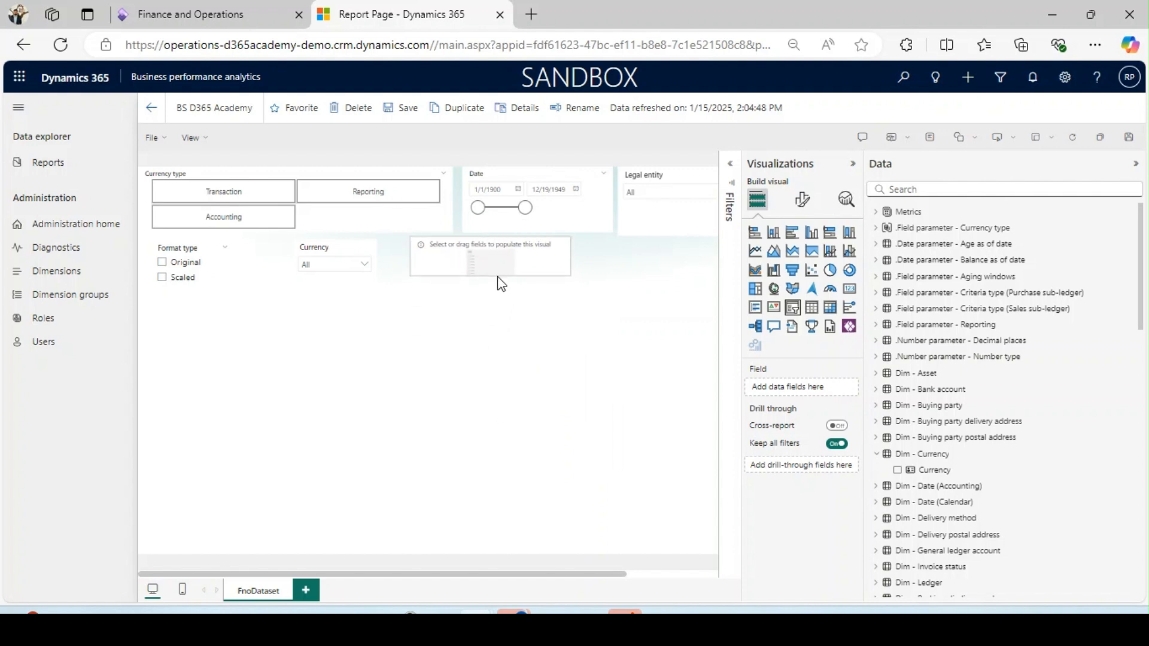
pyautogui.click(875, 340)
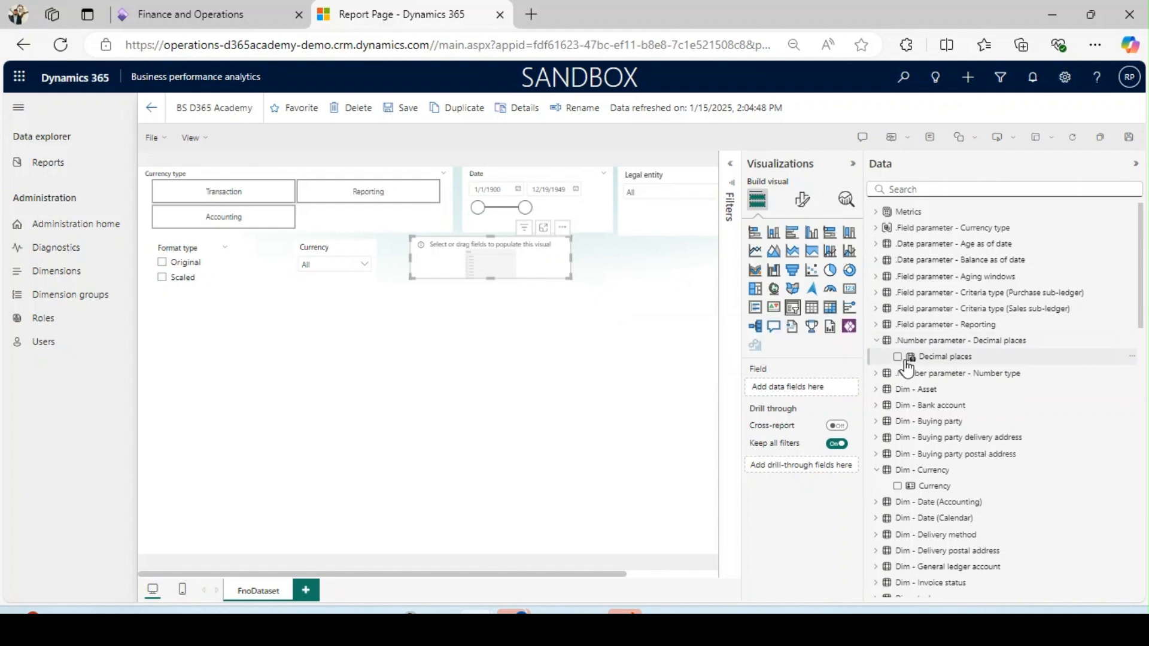
pyautogui.click(907, 359)
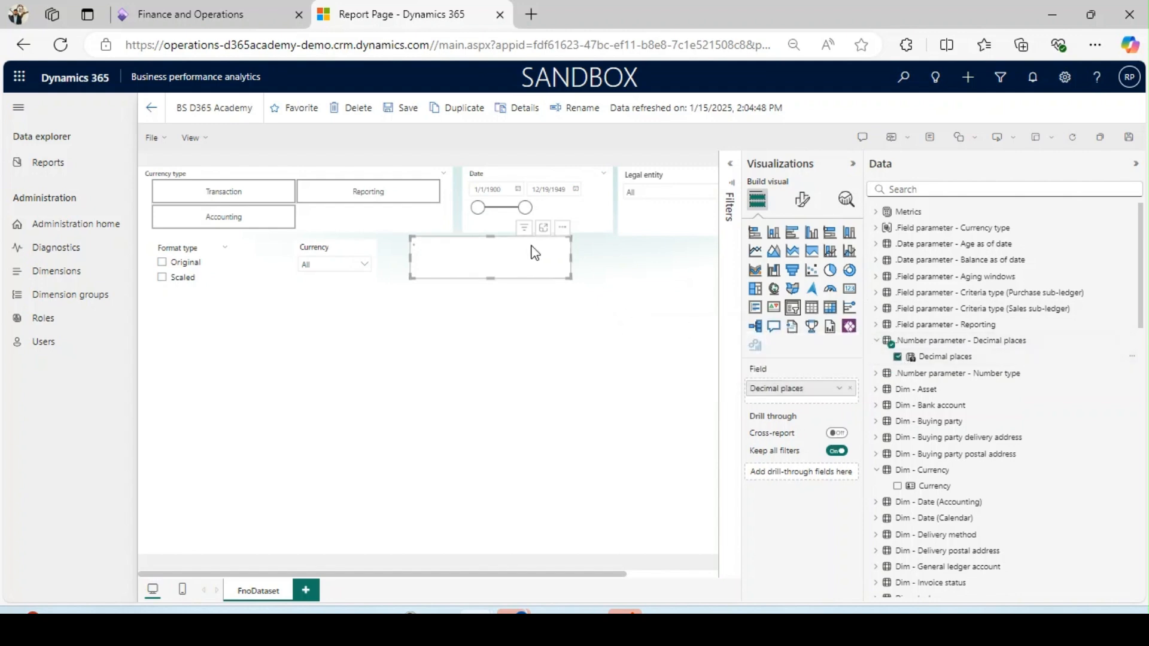
# - Set the Decimal places slicer's style to Tile and deselect it
pyautogui.click(802, 199)
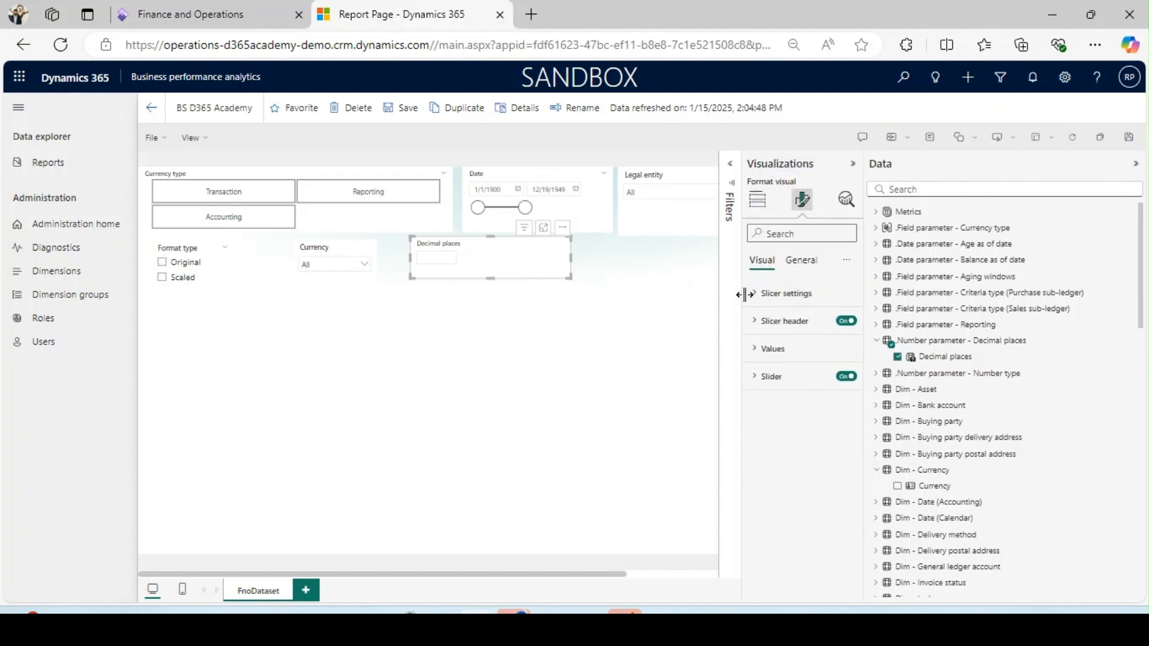
pyautogui.click(765, 298)
pyautogui.click(779, 360)
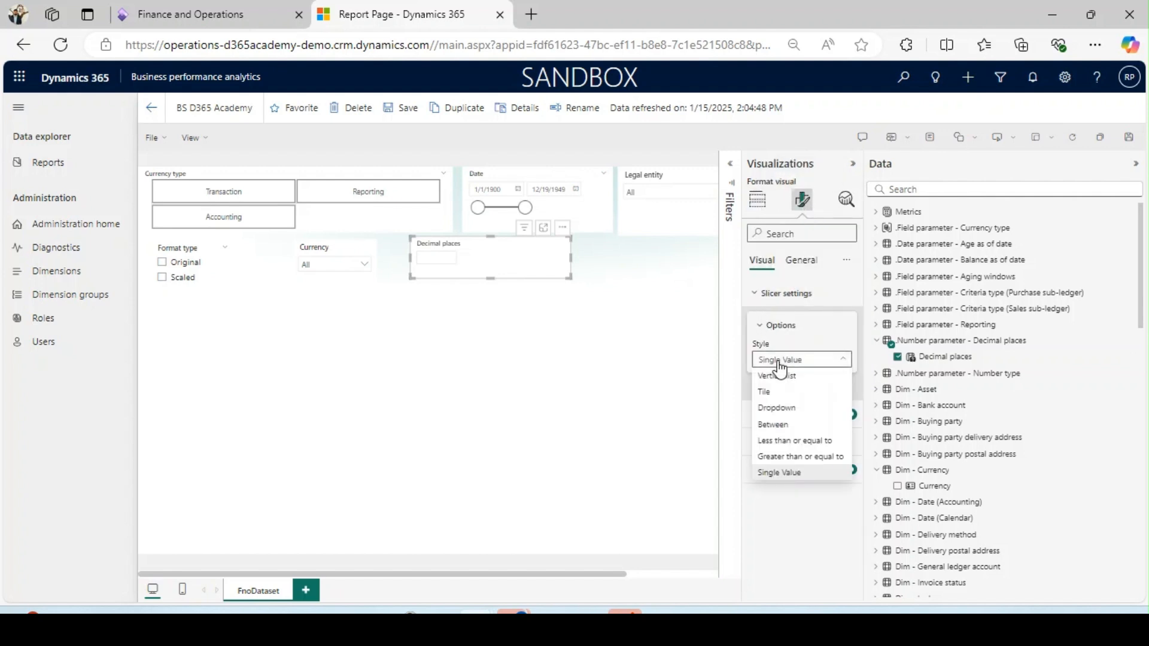
pyautogui.click(783, 393)
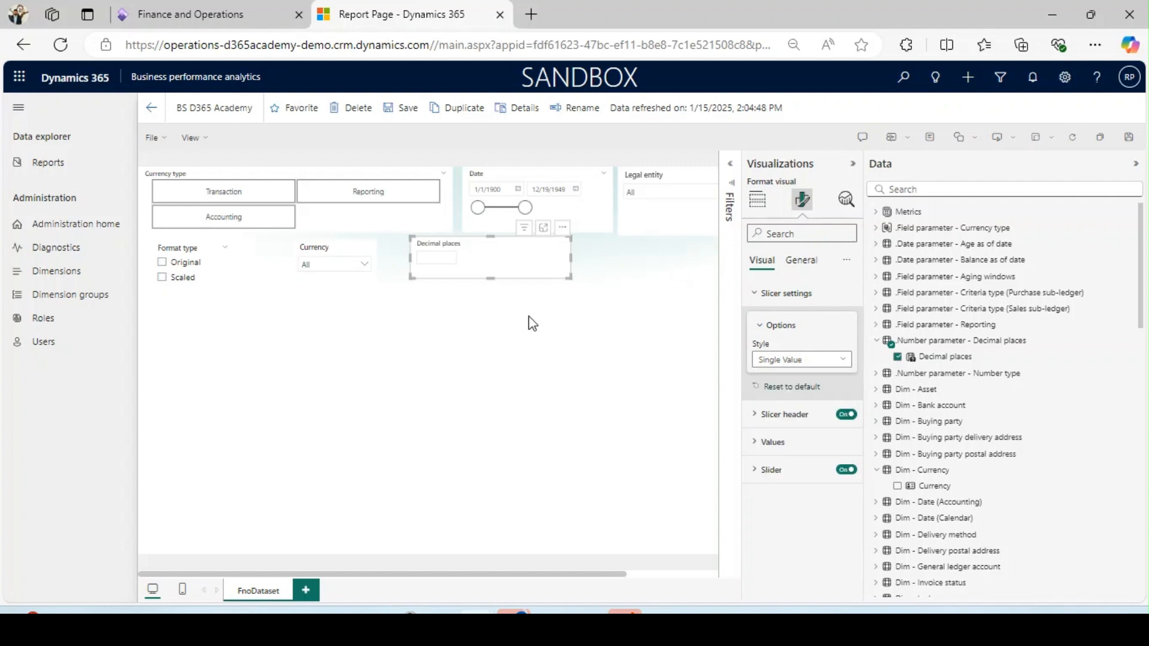
pyautogui.click(585, 326)
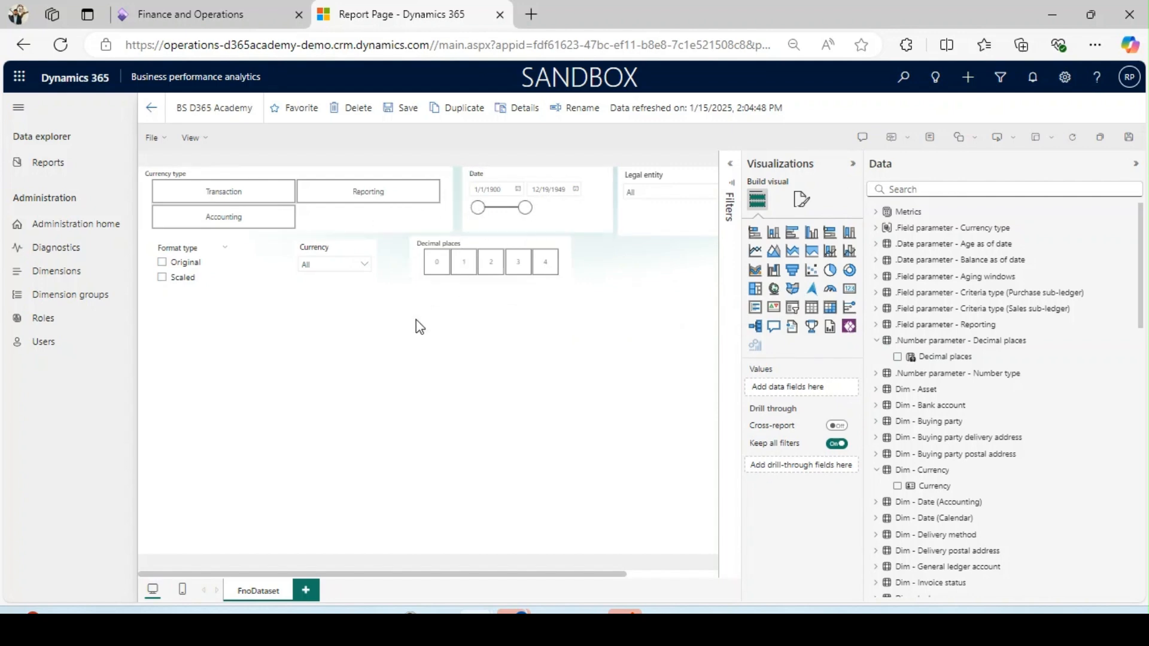
# - Add a matrix visual below the slicers and widen it to span the report page
pyautogui.click(877, 214)
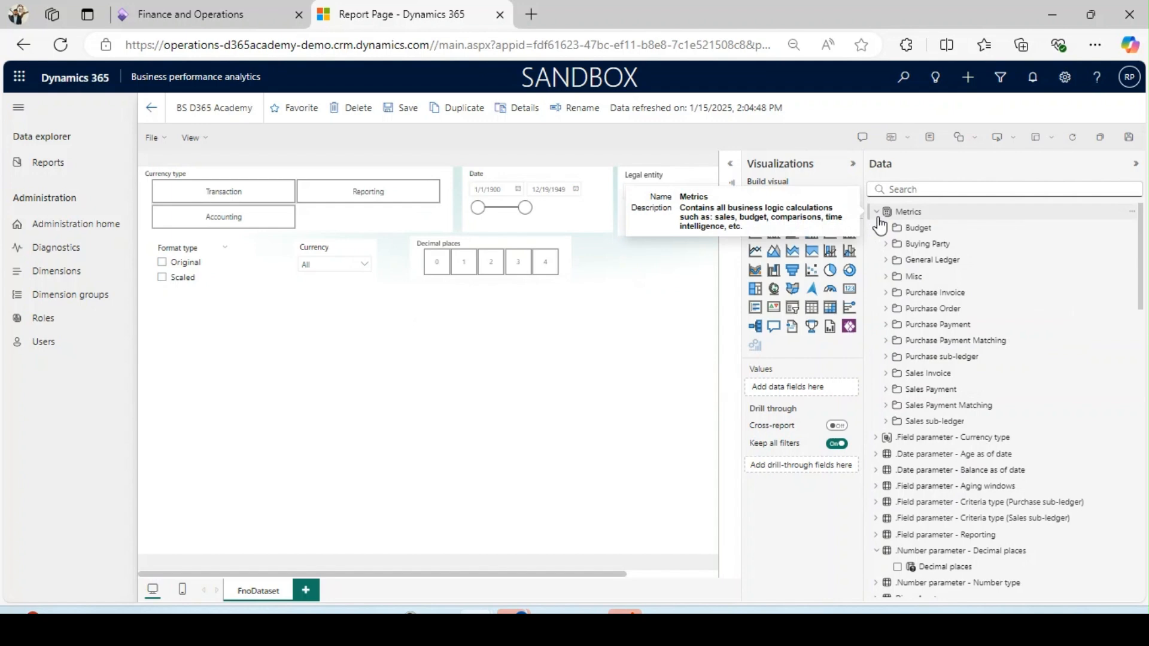
pyautogui.click(838, 312)
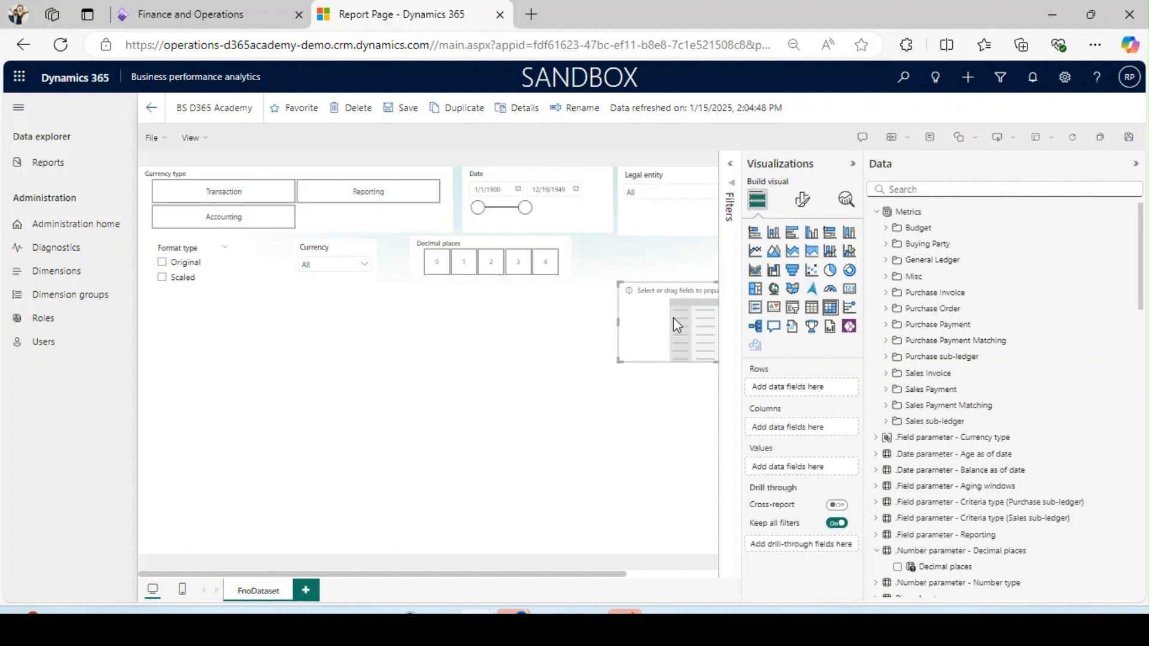
pyautogui.moveTo(667, 312); pyautogui.dragTo(200, 360)
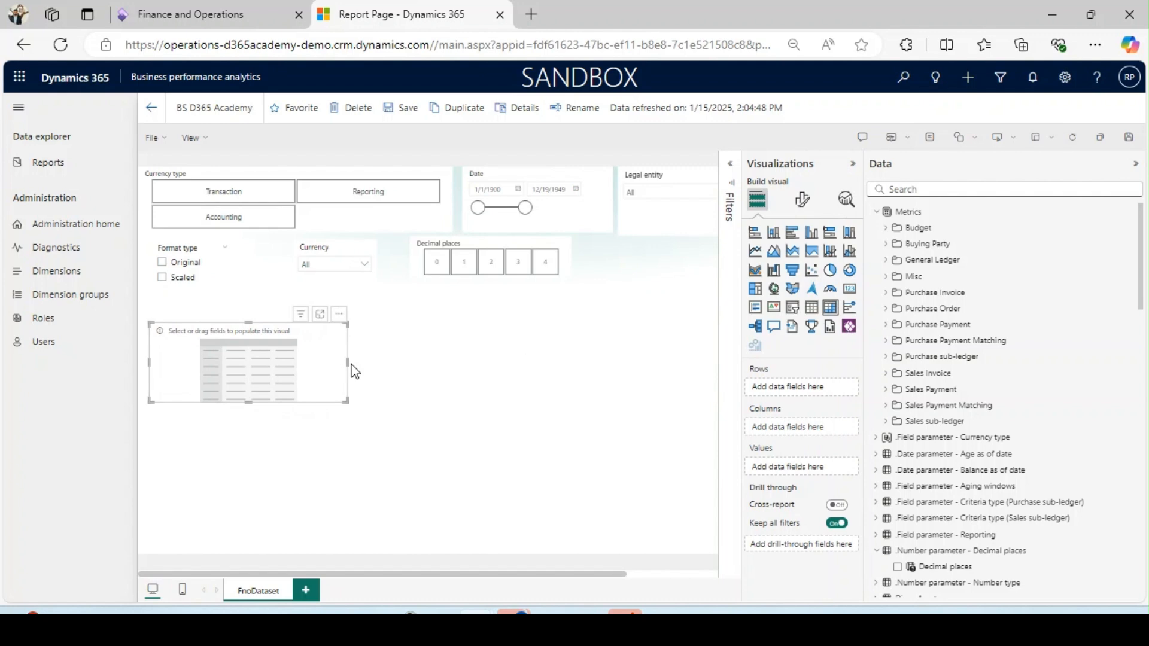
pyautogui.moveTo(347, 363); pyautogui.dragTo(714, 410)
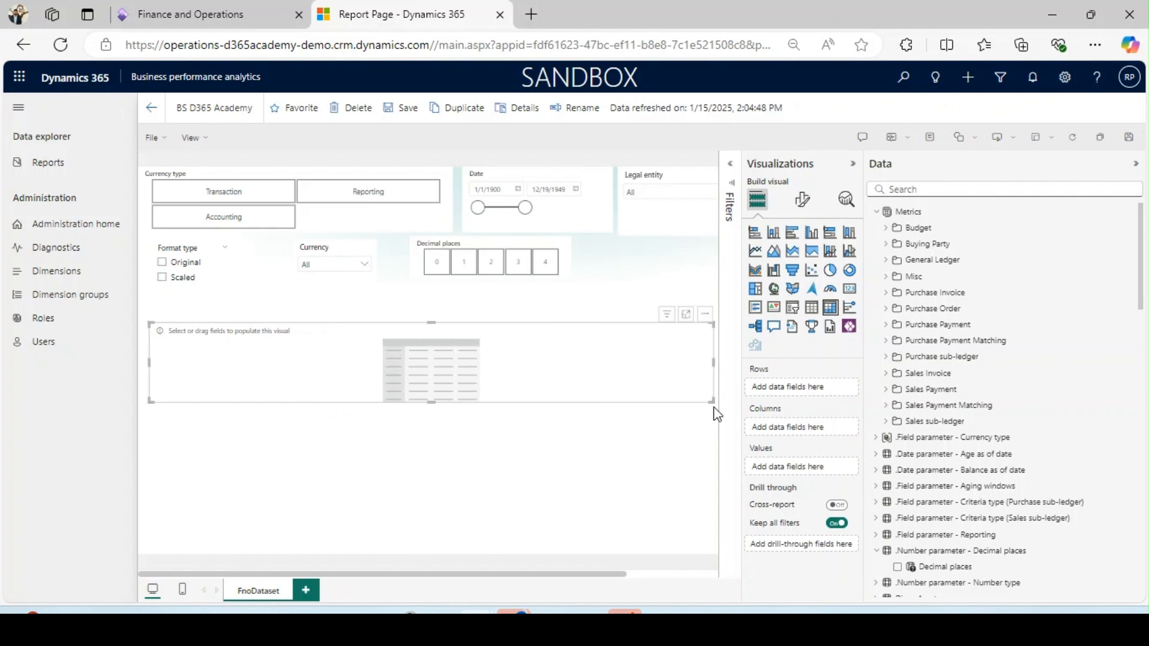
pyautogui.moveTo(860, 364); pyautogui.dragTo(1025, 372)
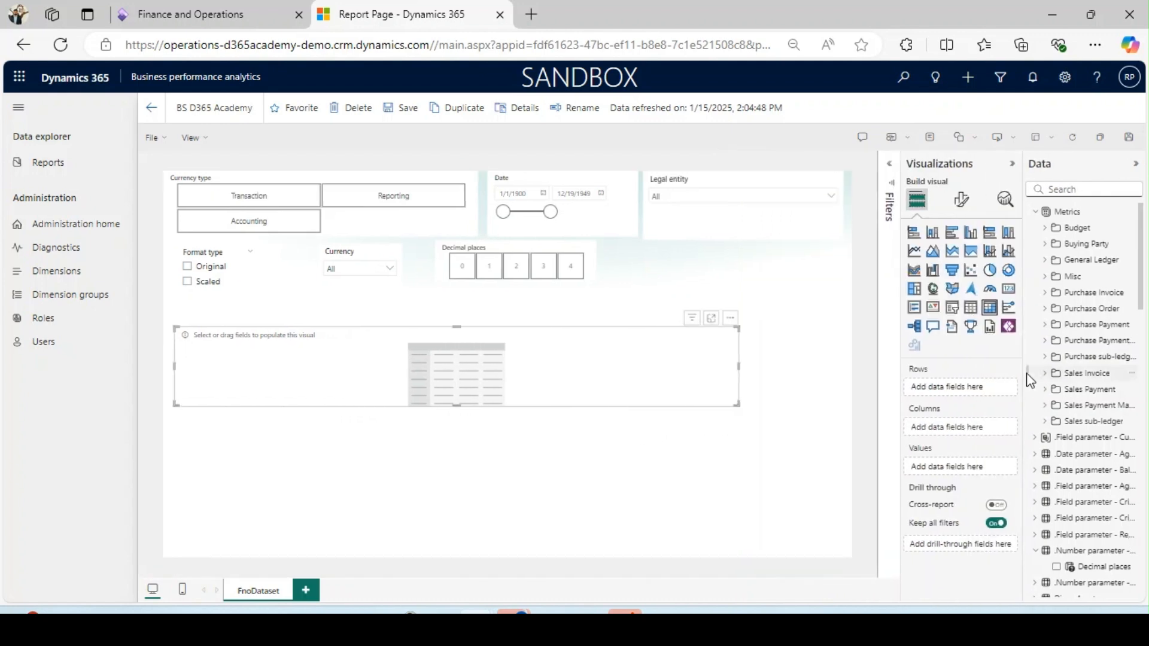
pyautogui.moveTo(739, 366); pyautogui.dragTo(850, 365)
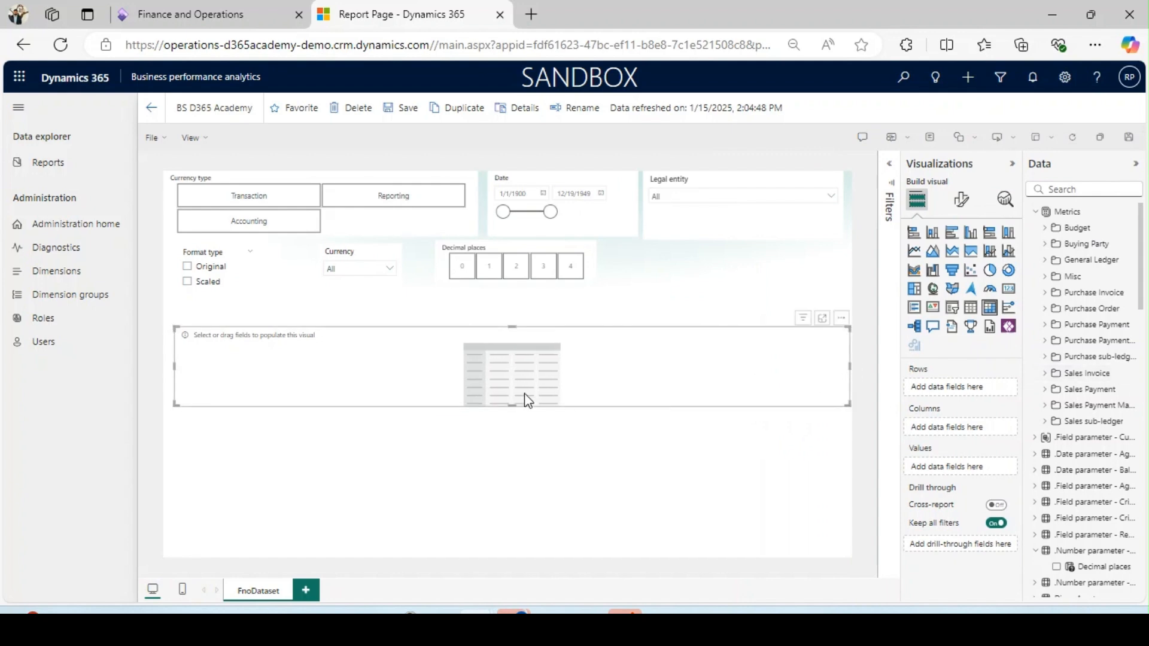
# - Extend the matrix's height from just below the slicers to the bottom of the page
pyautogui.moveTo(513, 409); pyautogui.dragTo(514, 534)
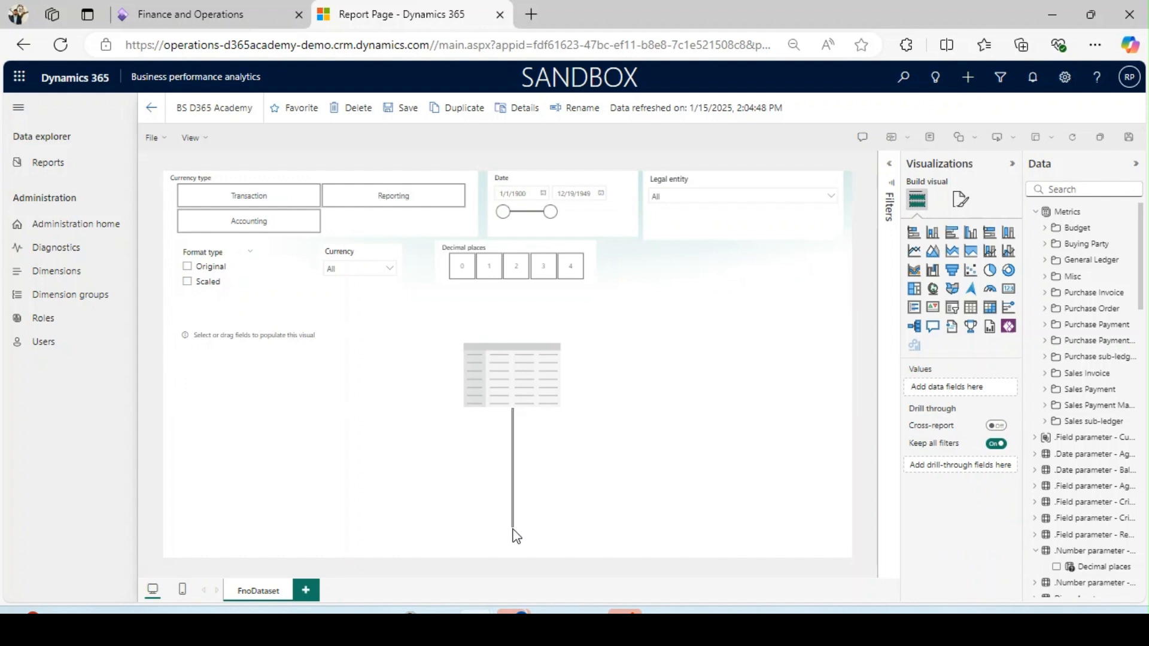
pyautogui.click(516, 356)
pyautogui.moveTo(511, 407); pyautogui.dragTo(505, 559)
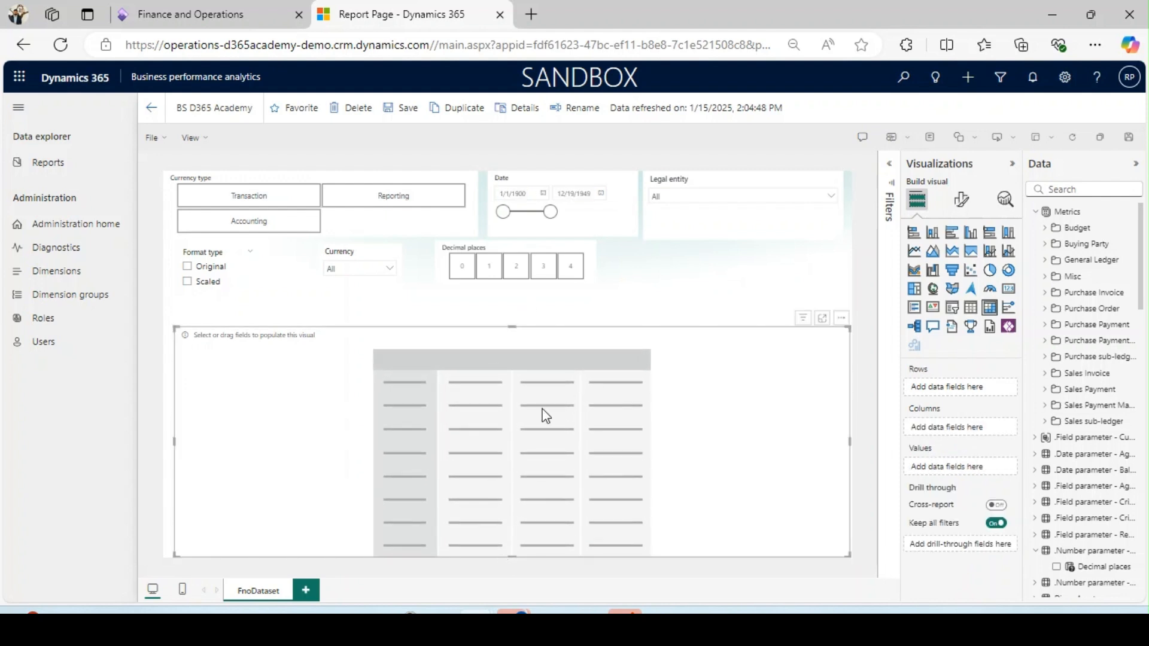
pyautogui.moveTo(513, 326); pyautogui.dragTo(520, 286)
# - Collapse the expanded field tables and add General ledger hierarchy from Dim - General ledger account to the matrix's rows
pyautogui.click(1036, 211)
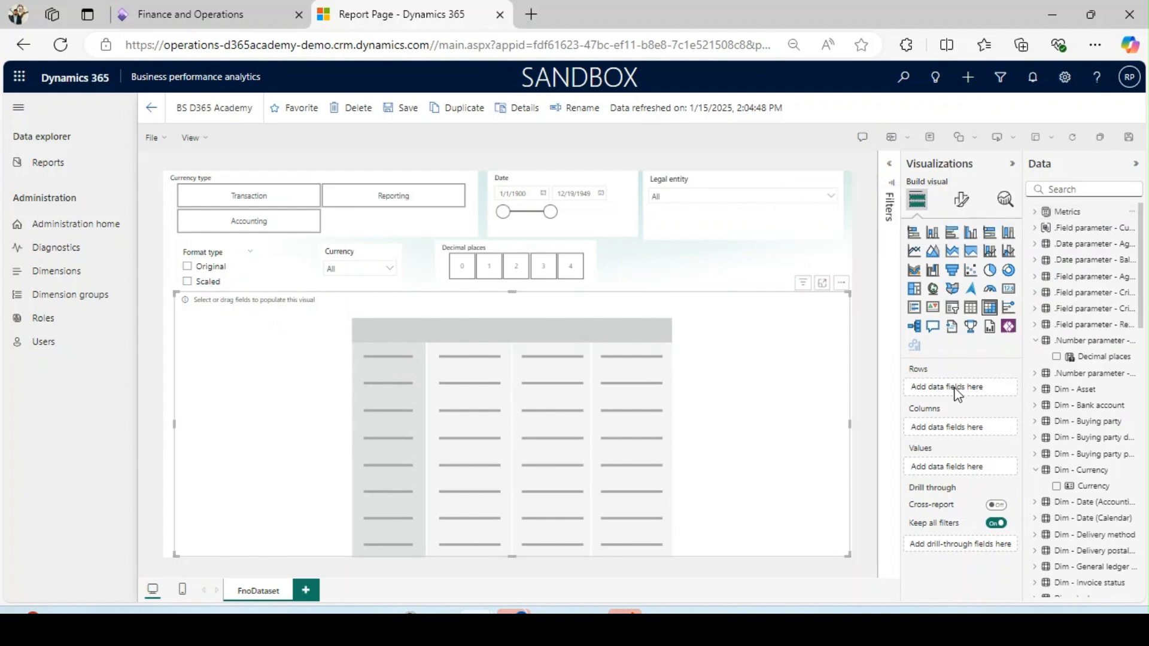
pyautogui.click(1035, 341)
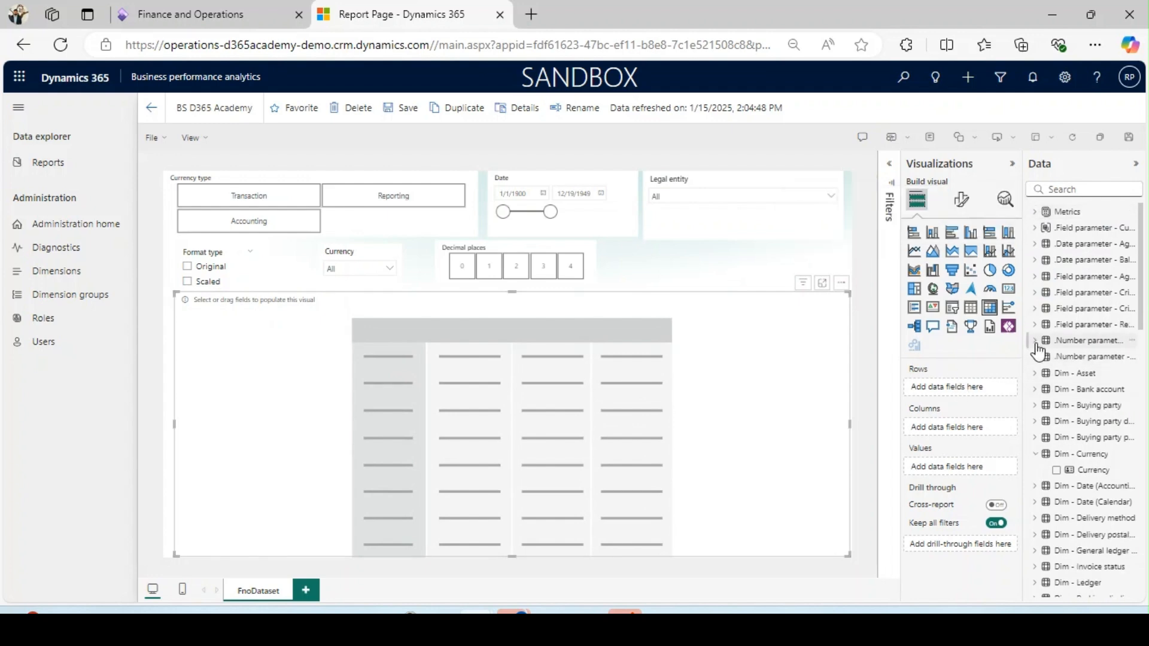
pyautogui.moveTo(1143, 319); pyautogui.dragTo(1137, 356)
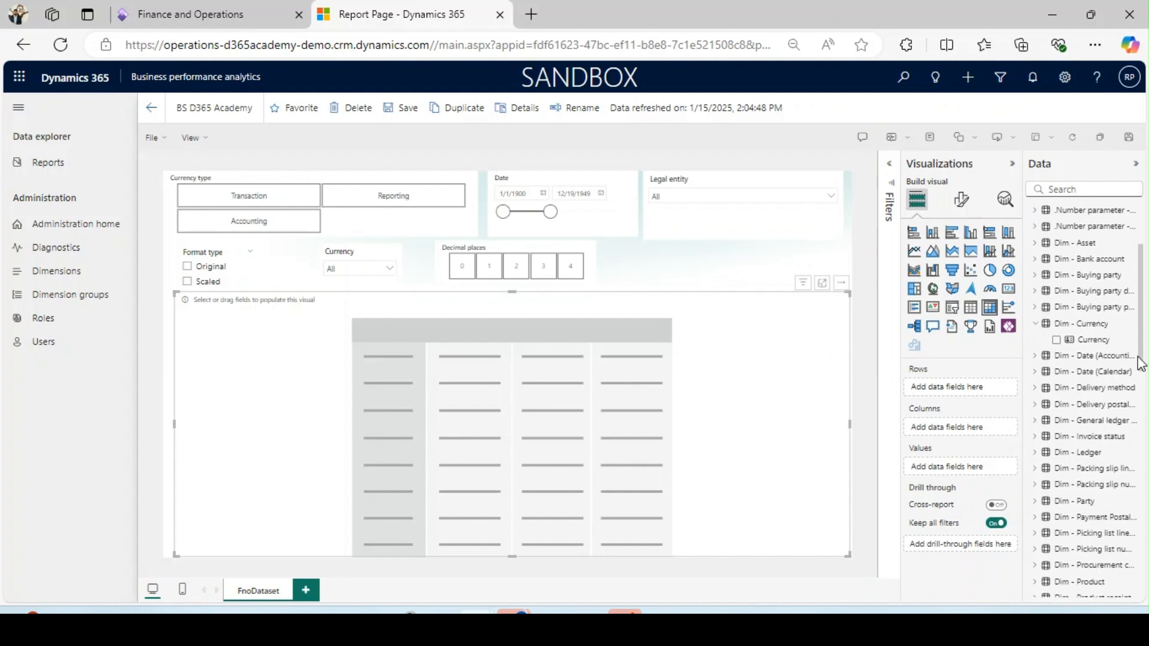
pyautogui.click(1034, 323)
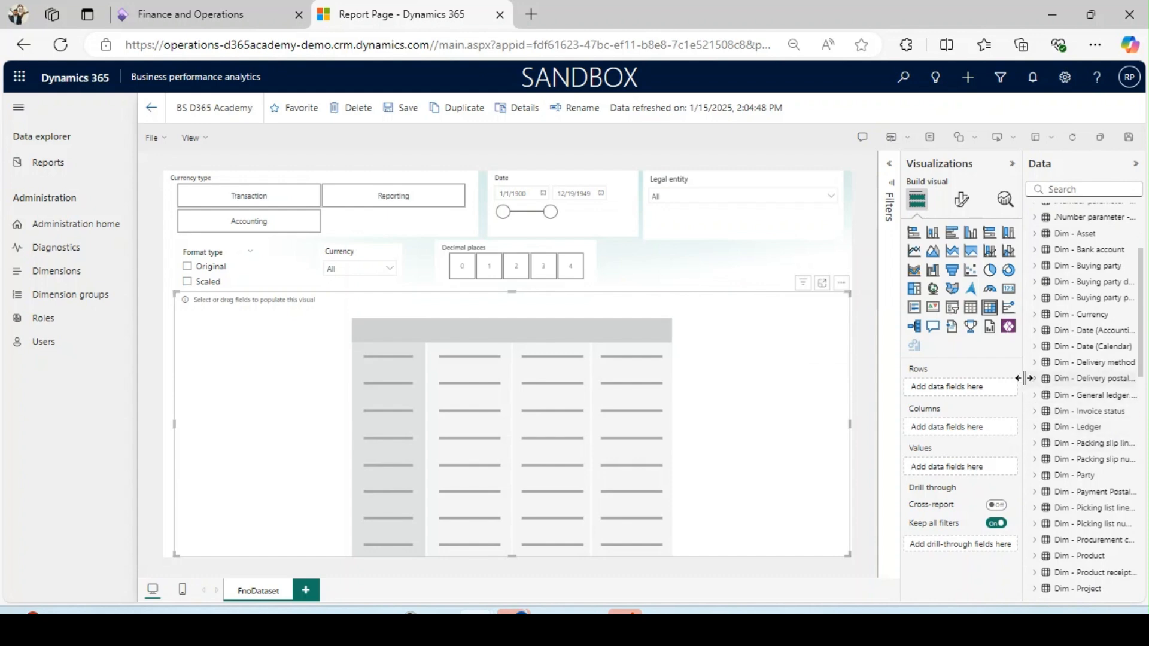
pyautogui.moveTo(1023, 374); pyautogui.dragTo(974, 372)
pyautogui.scroll(-3, 974, 372)
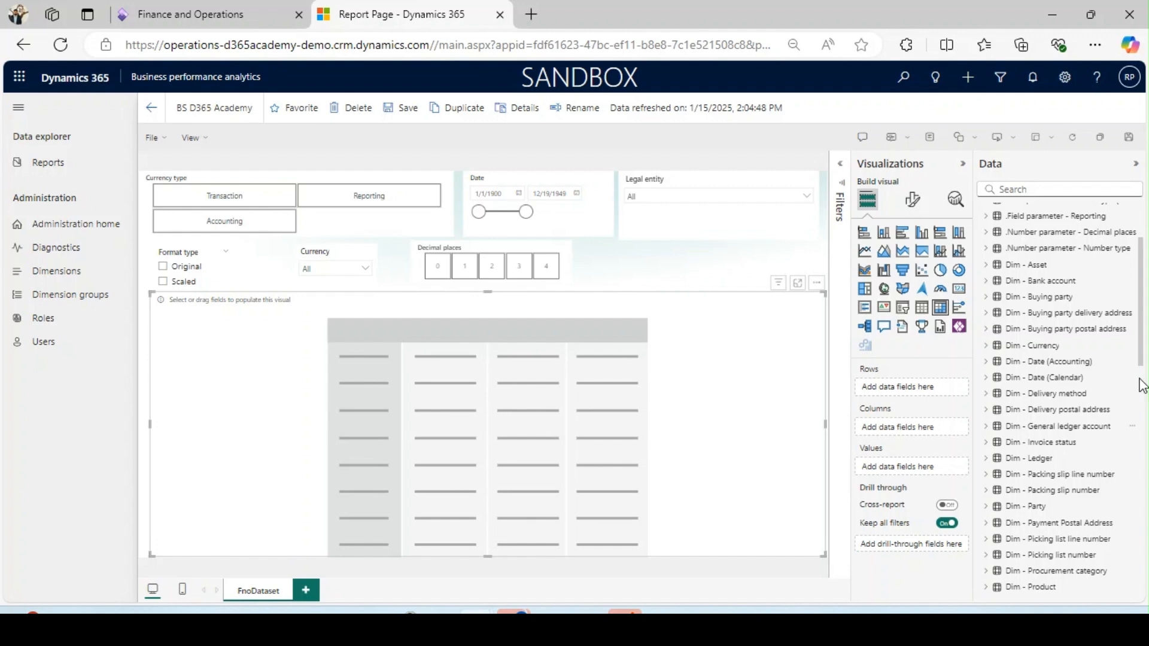
pyautogui.click(985, 426)
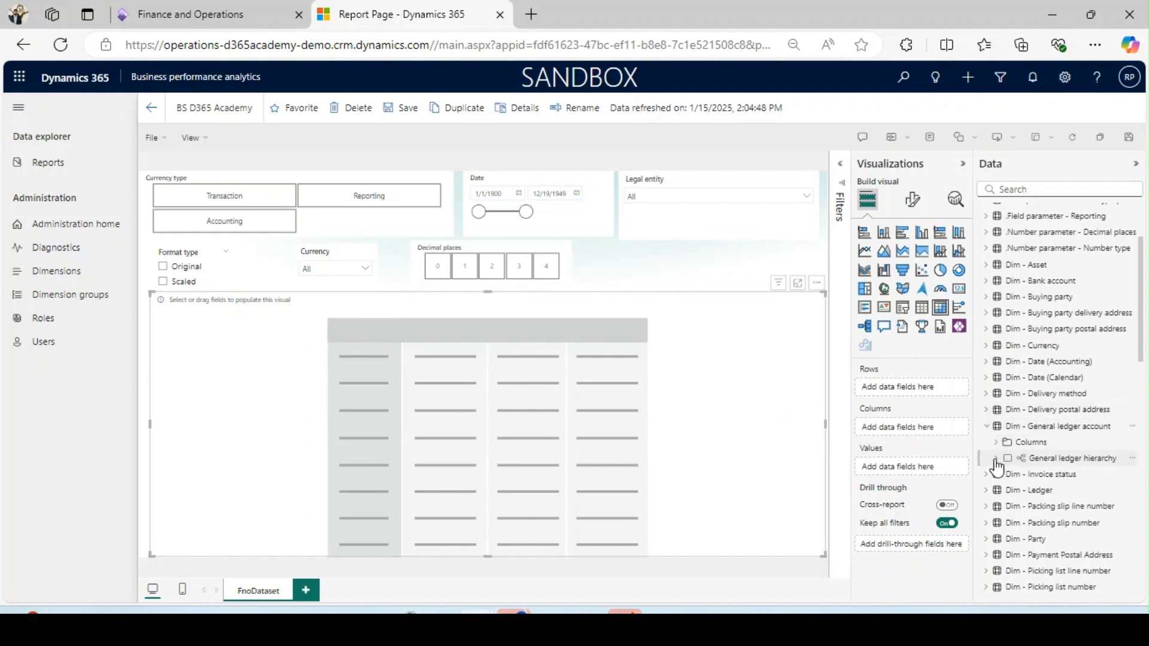
pyautogui.click(996, 459)
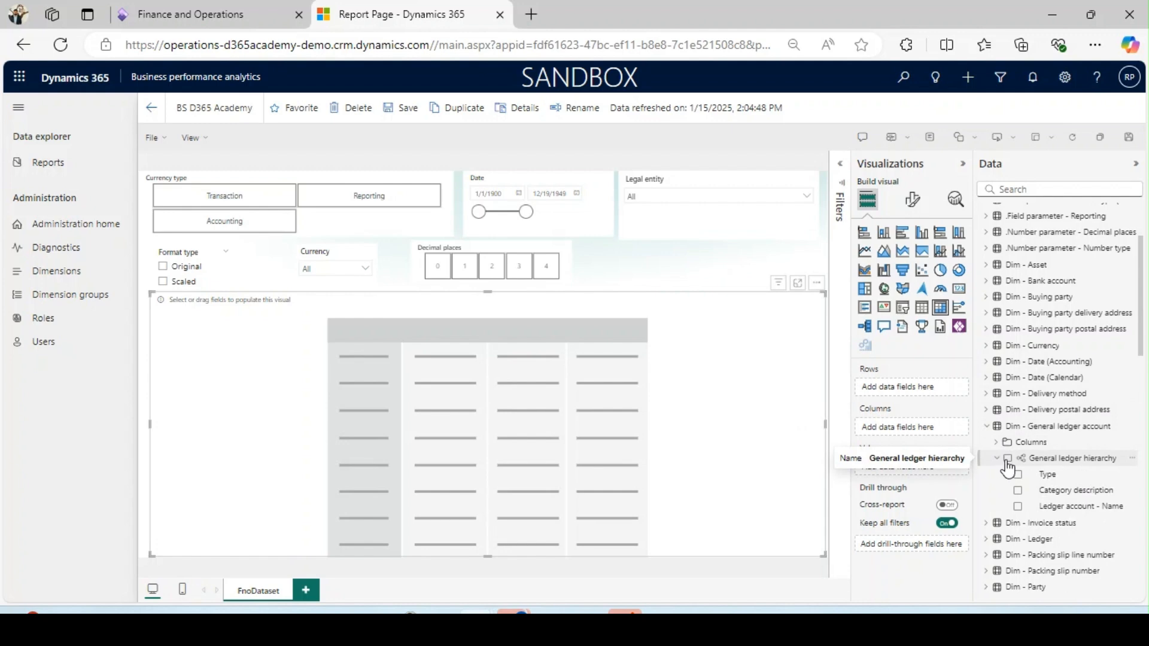
pyautogui.click(1008, 458)
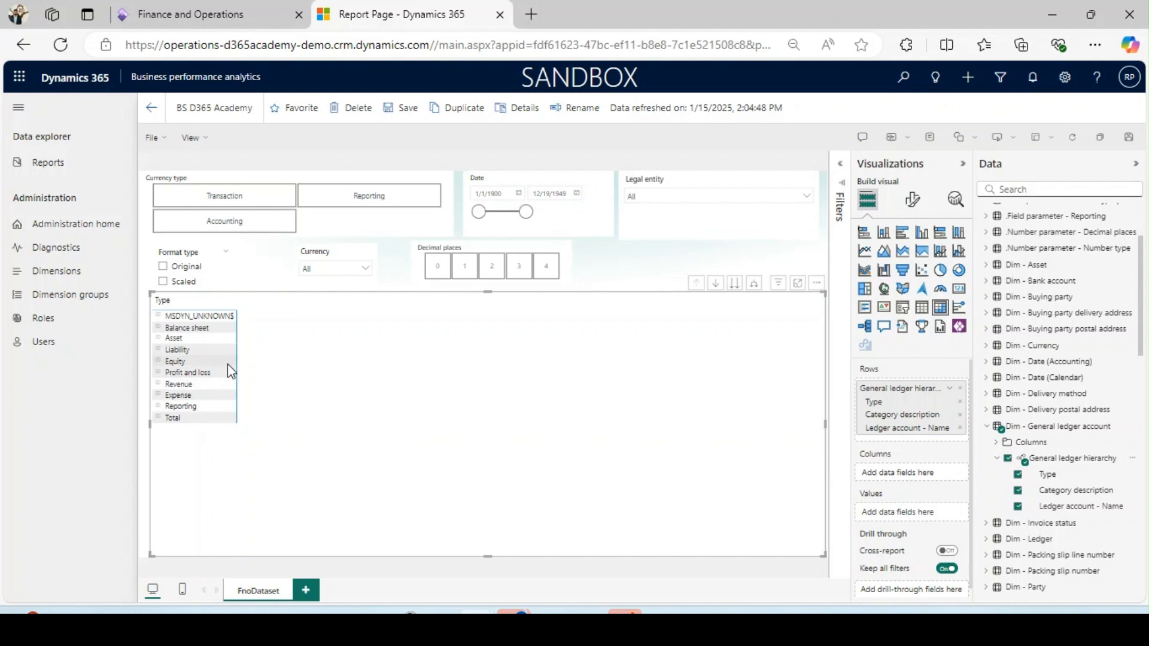
# - Exclude the Total, Reporting and Expense rows from the general ledger matrix
pyautogui.click(221, 350)
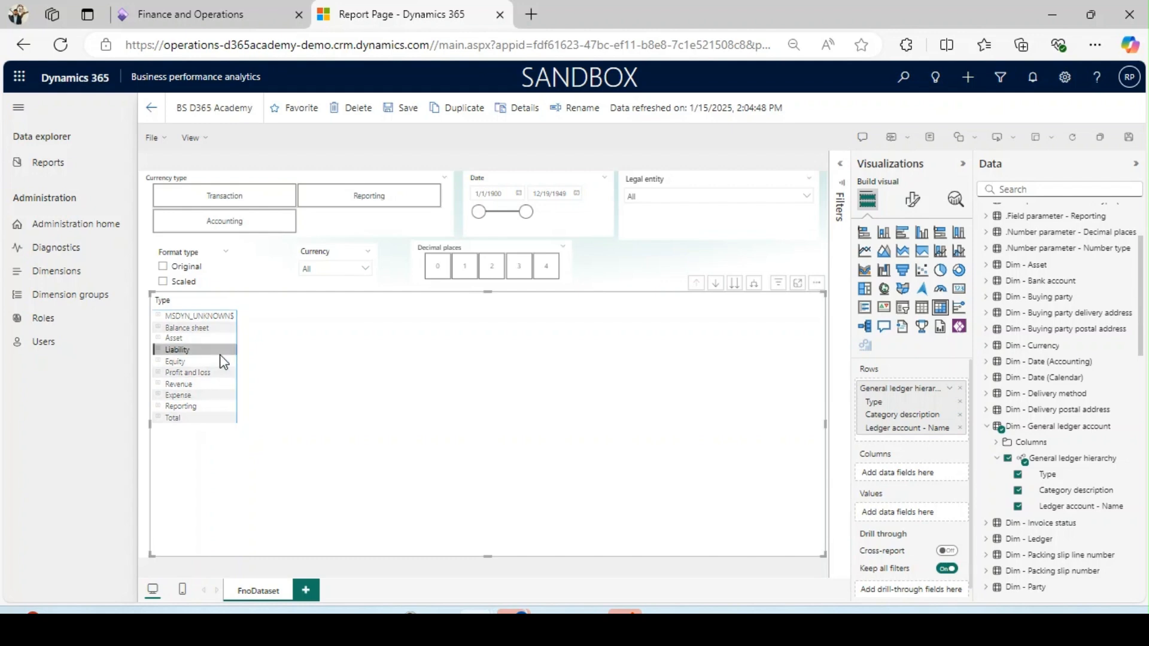
pyautogui.click(205, 418)
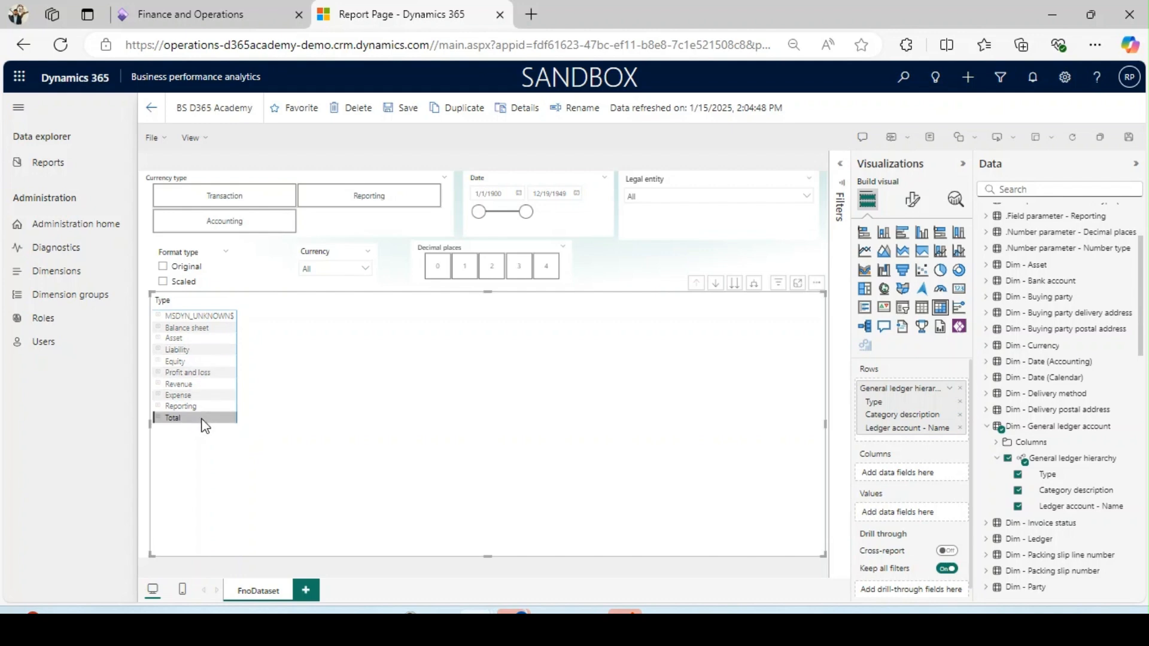
pyautogui.rightClick(206, 425)
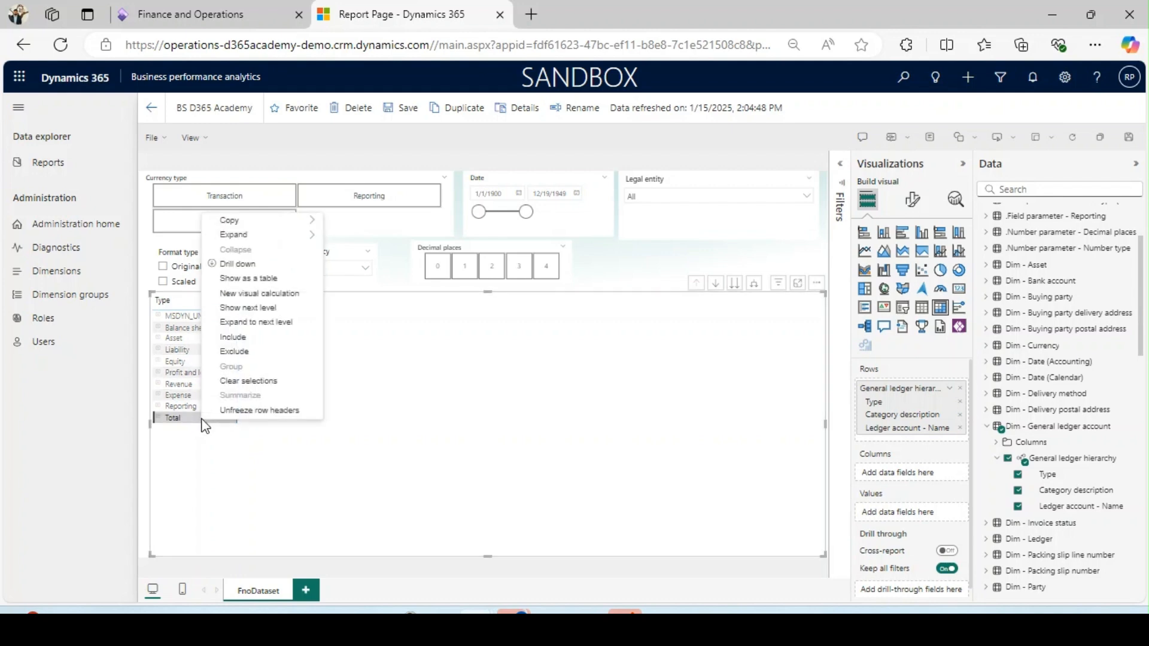
pyautogui.click(256, 357)
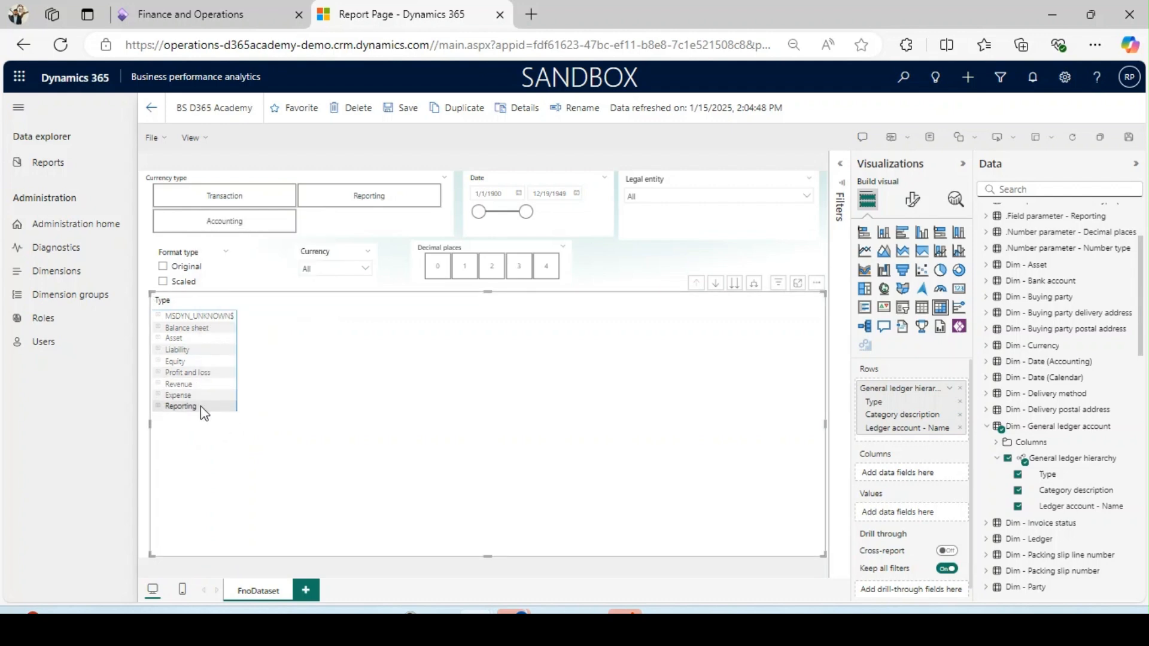
pyautogui.rightClick(201, 407)
pyautogui.click(251, 341)
pyautogui.rightClick(203, 404)
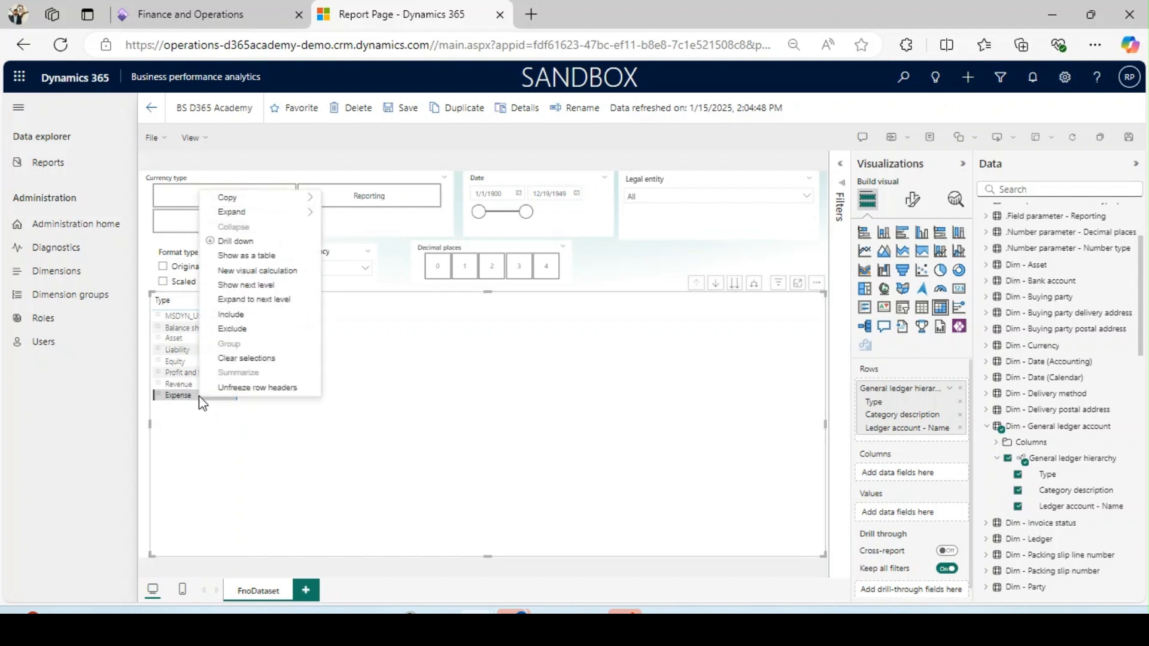
pyautogui.click(266, 328)
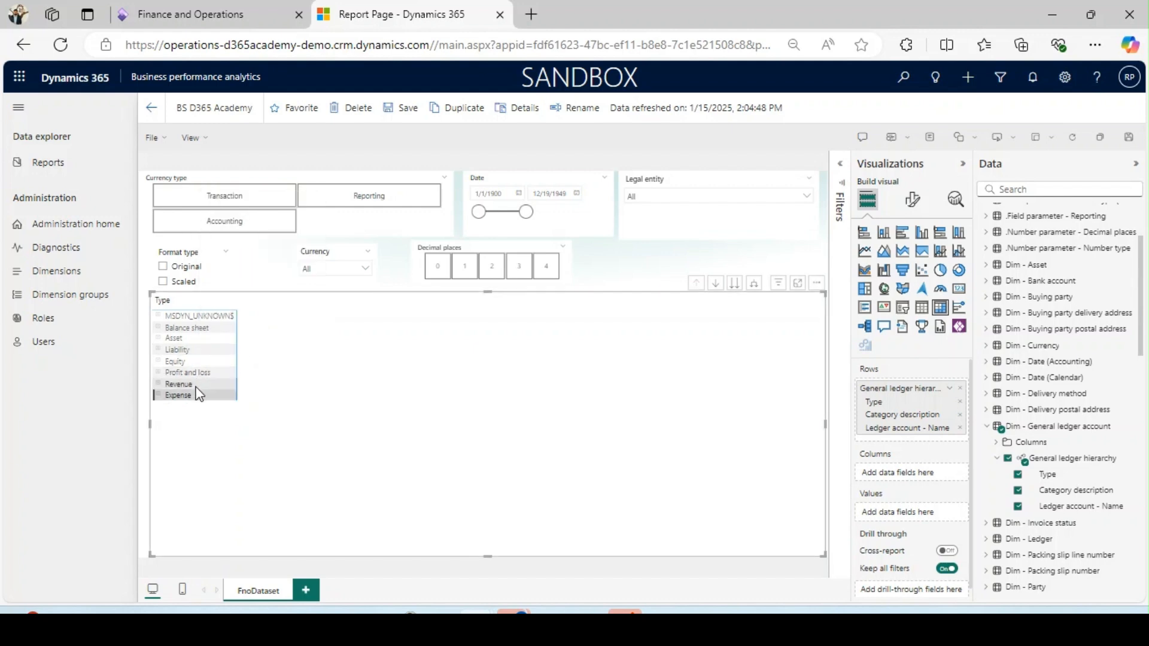
# - Exclude the Revenue, Profit and loss, and MSDYN_UNKNOWN rows from the matrix
pyautogui.rightClick(199, 383)
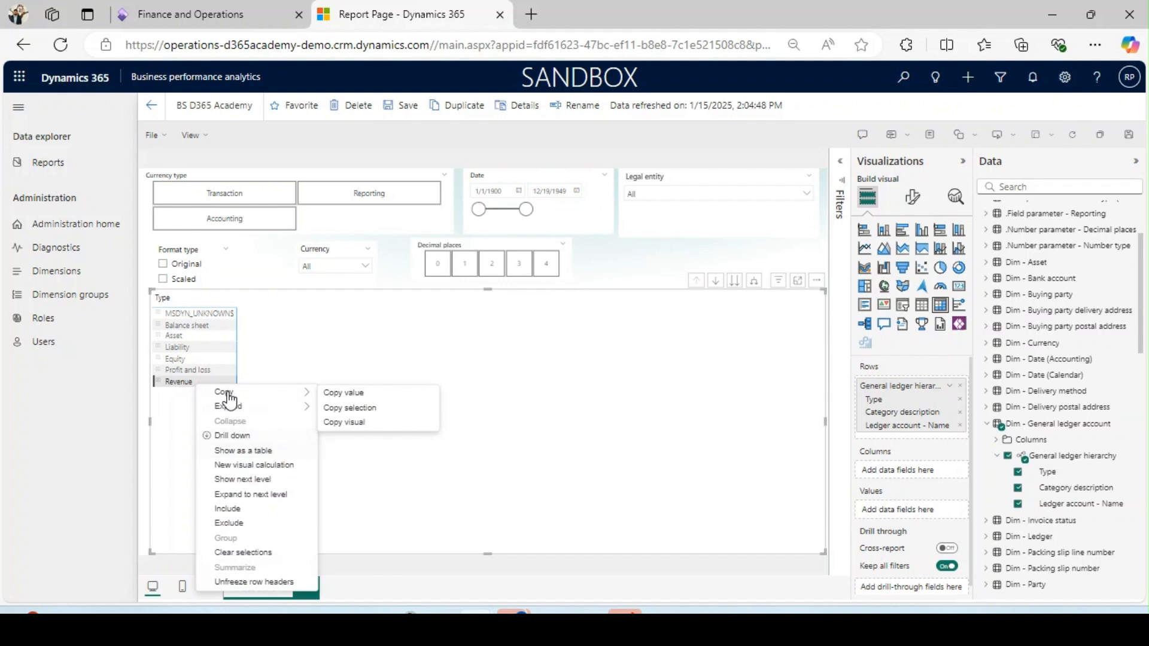
pyautogui.click(178, 386)
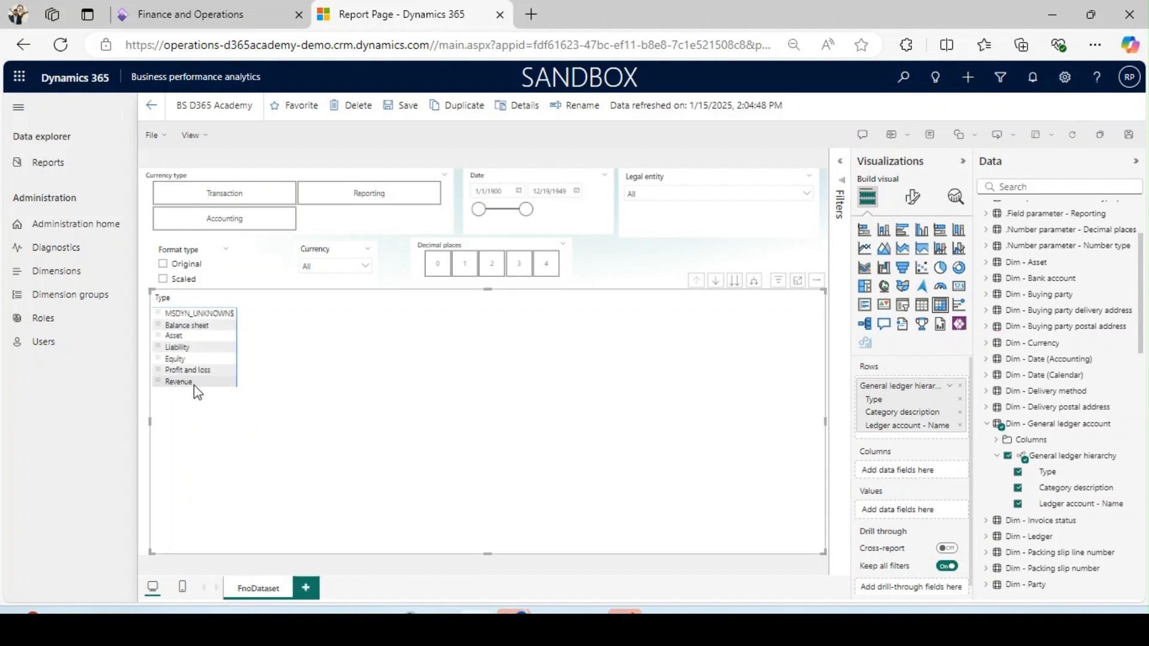
pyautogui.click(194, 386)
pyautogui.rightClick(194, 386)
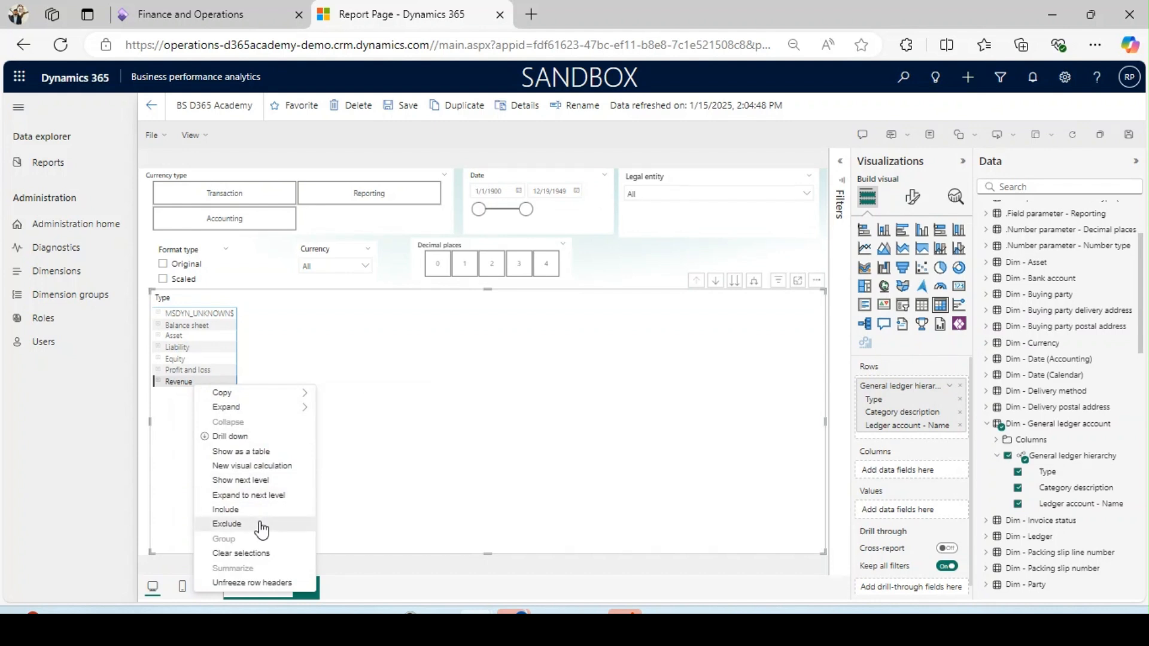
pyautogui.click(261, 524)
pyautogui.rightClick(209, 372)
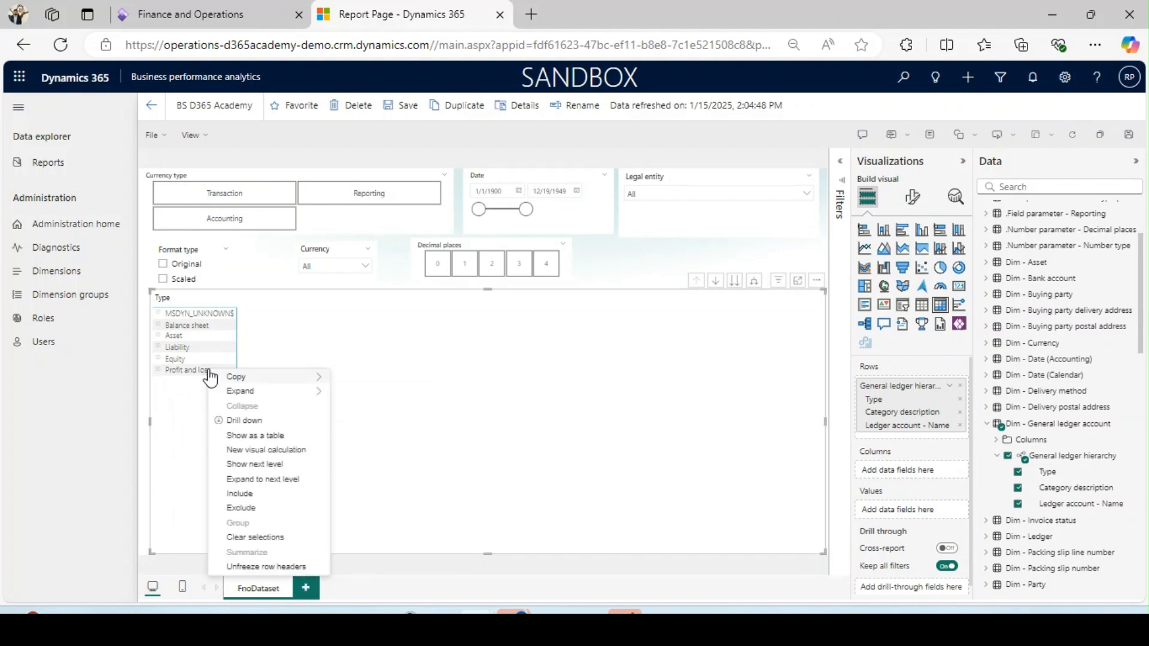
pyautogui.click(263, 508)
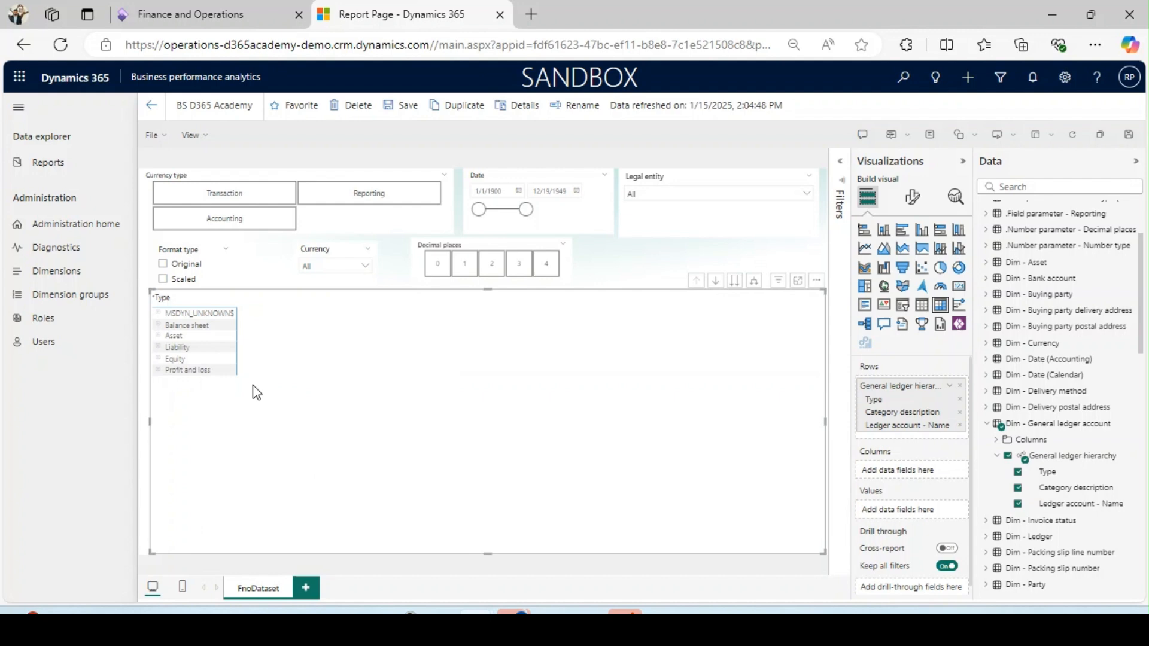
pyautogui.rightClick(208, 314)
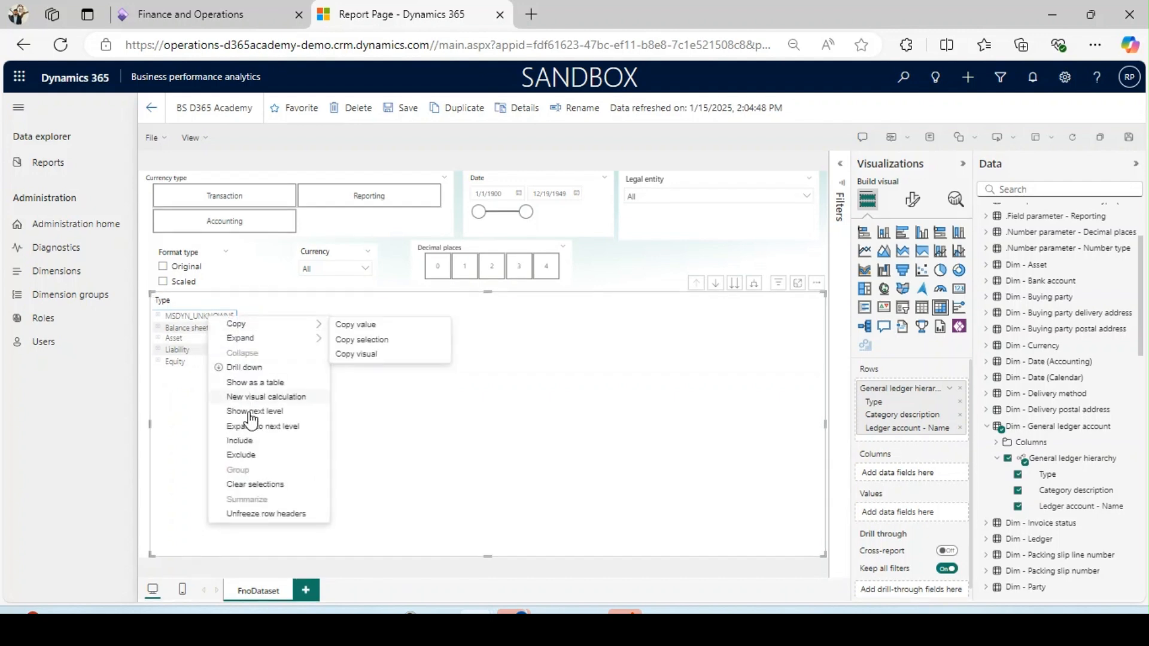
pyautogui.click(242, 455)
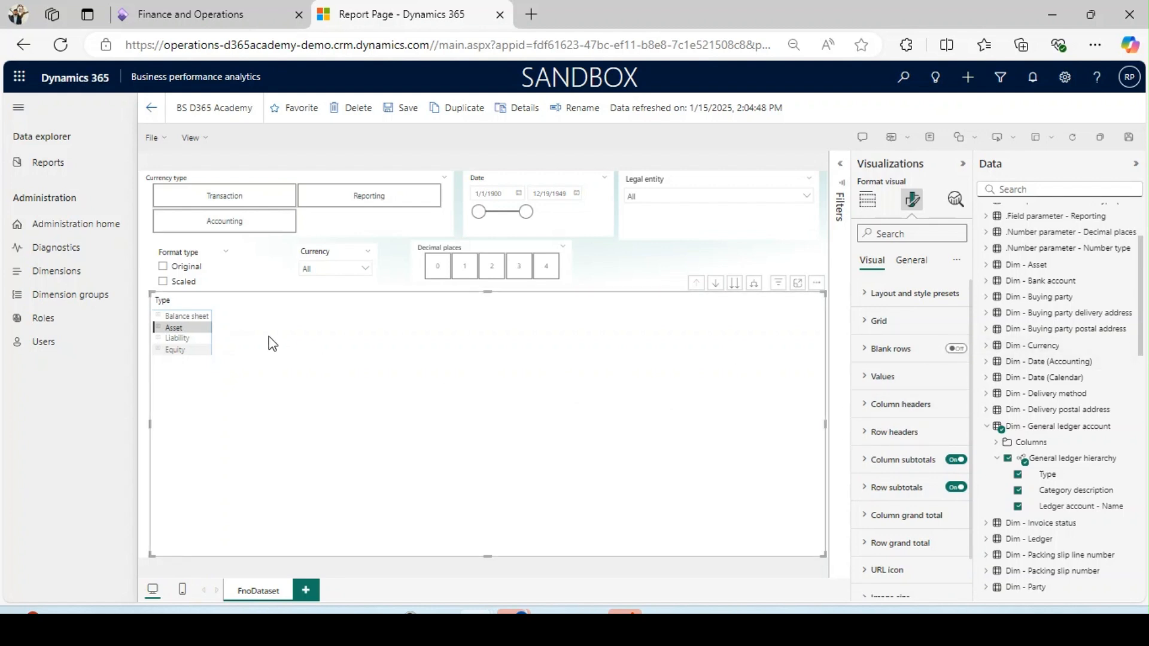
# - Add the Accounting date hierarchy from Dim - Date (Accounting) to the matrix's columns, keeping only its Month level
pyautogui.click(866, 203)
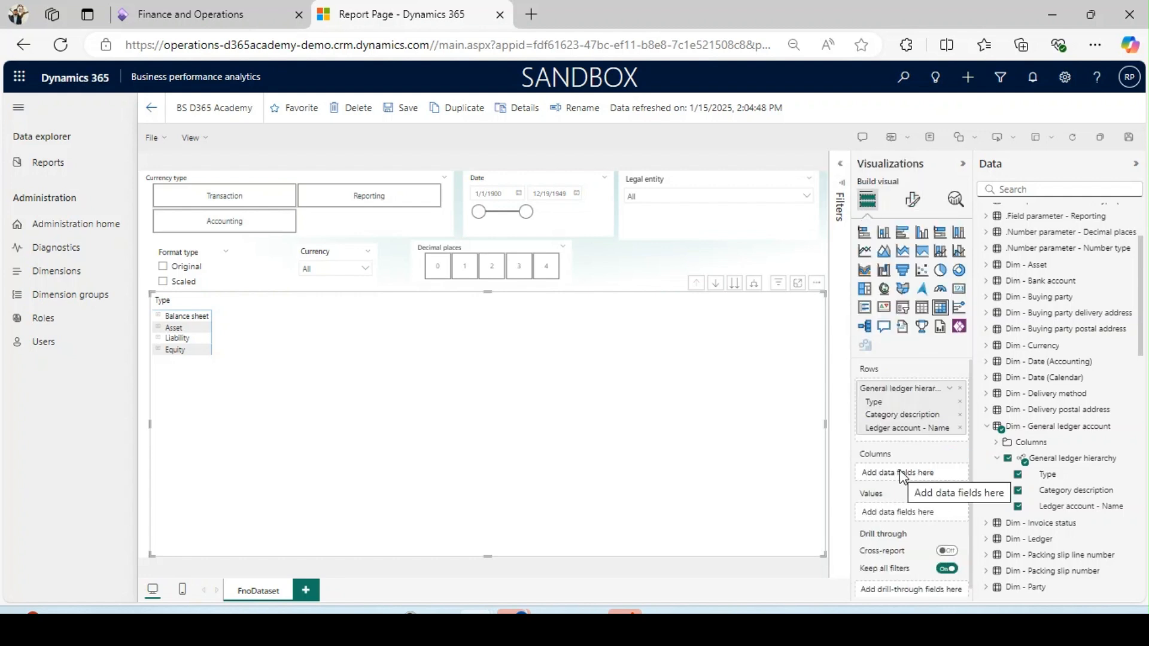
pyautogui.click(987, 430)
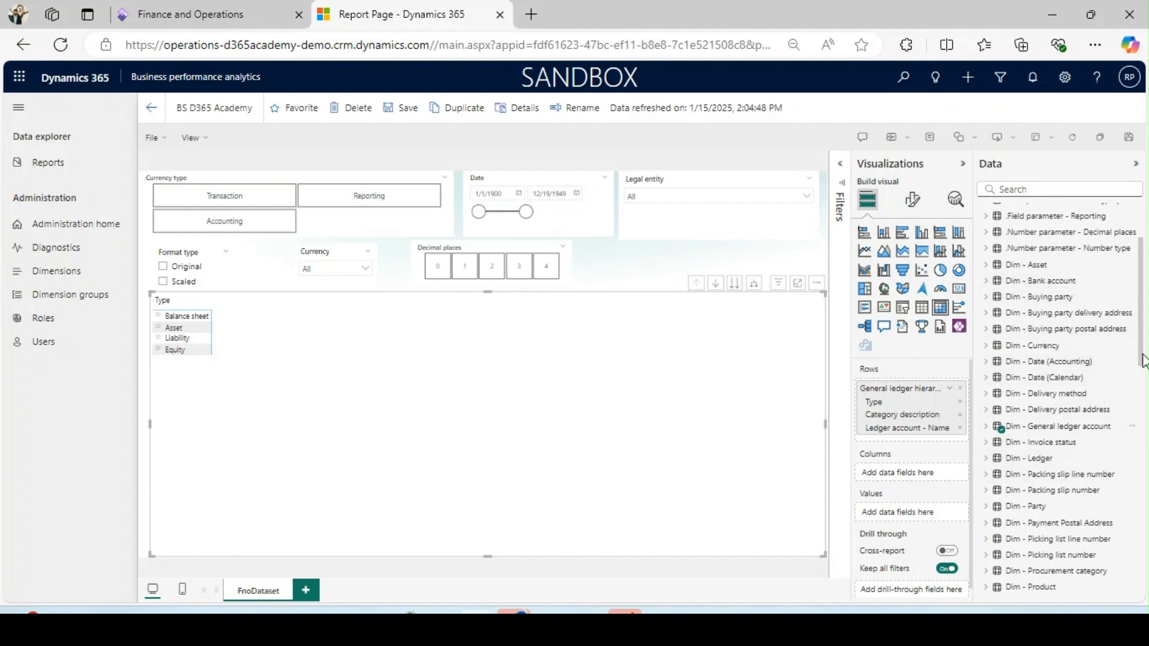
pyautogui.scroll(3, 1141, 361)
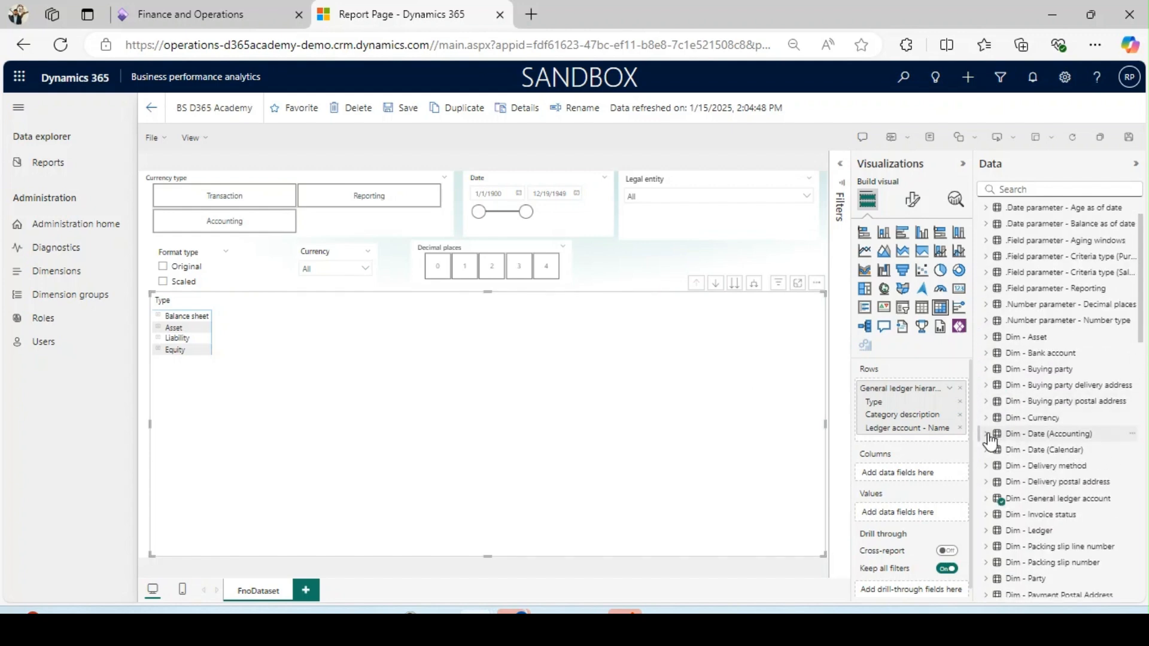
pyautogui.click(987, 436)
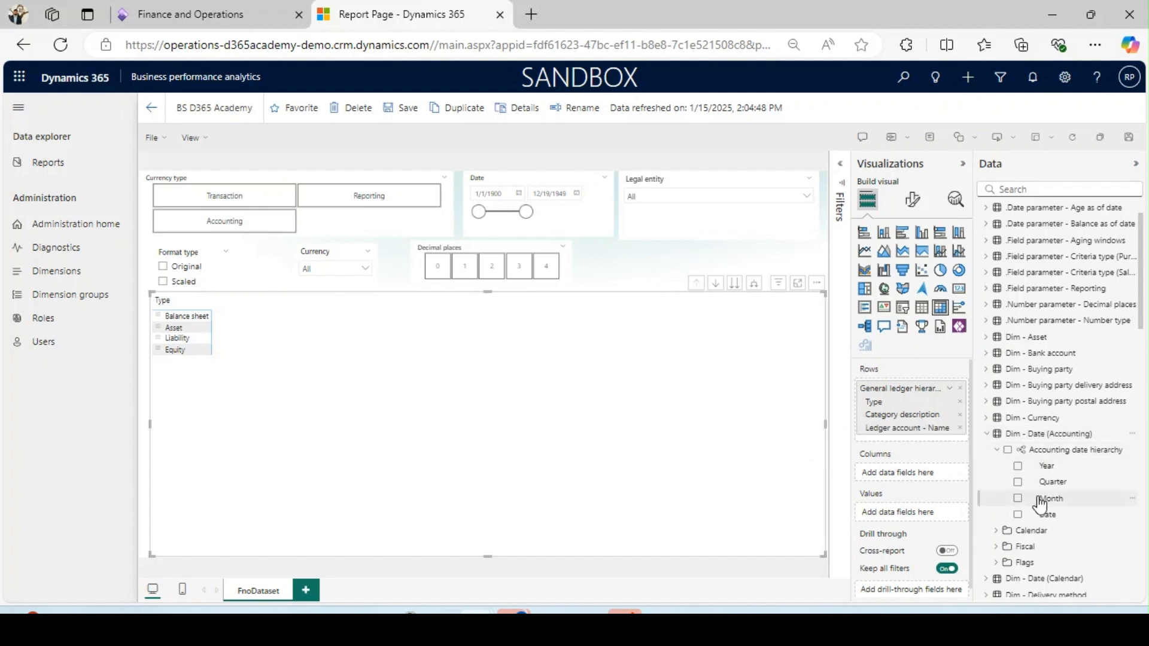
pyautogui.moveTo(1050, 506); pyautogui.dragTo(926, 483)
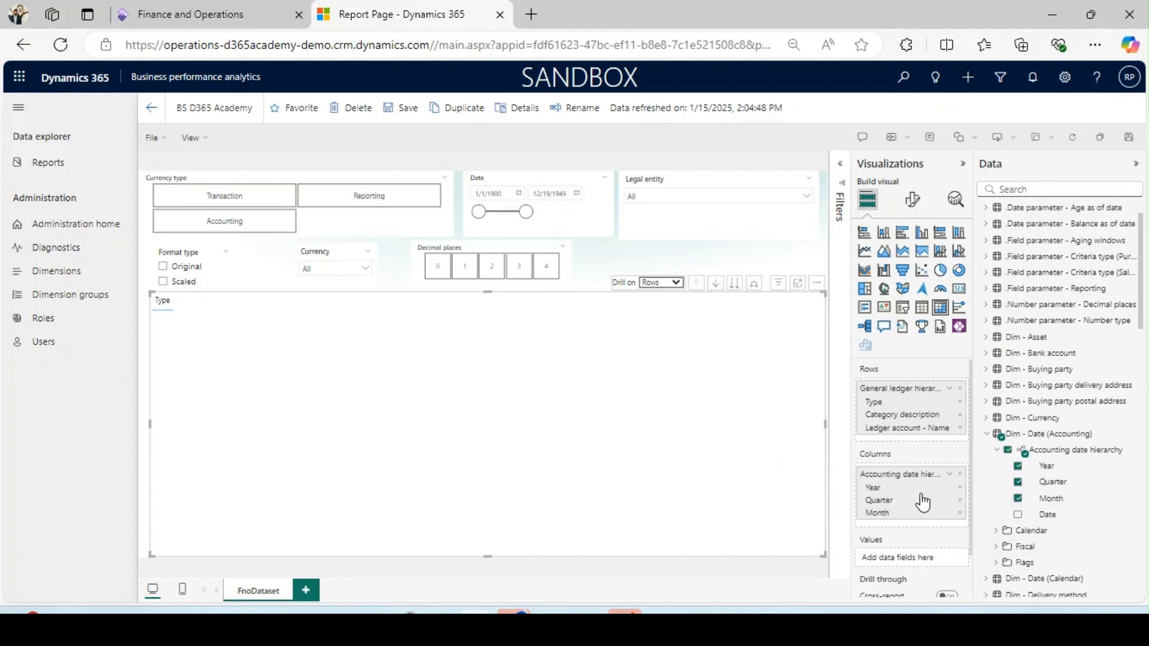
pyautogui.click(958, 489)
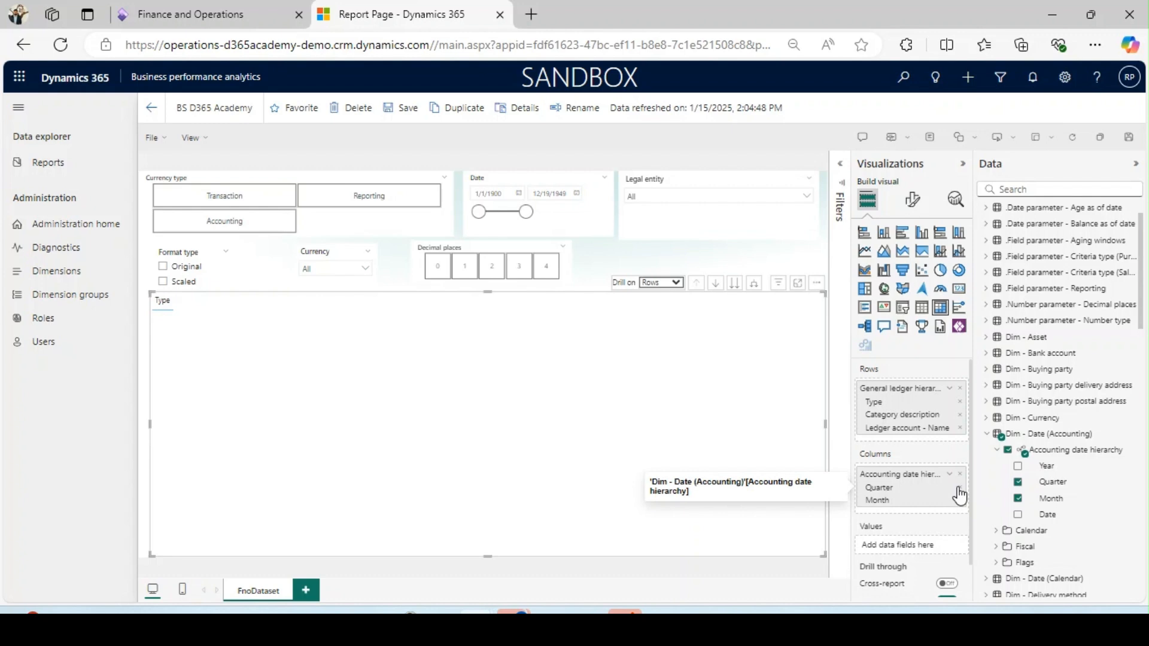
pyautogui.click(959, 489)
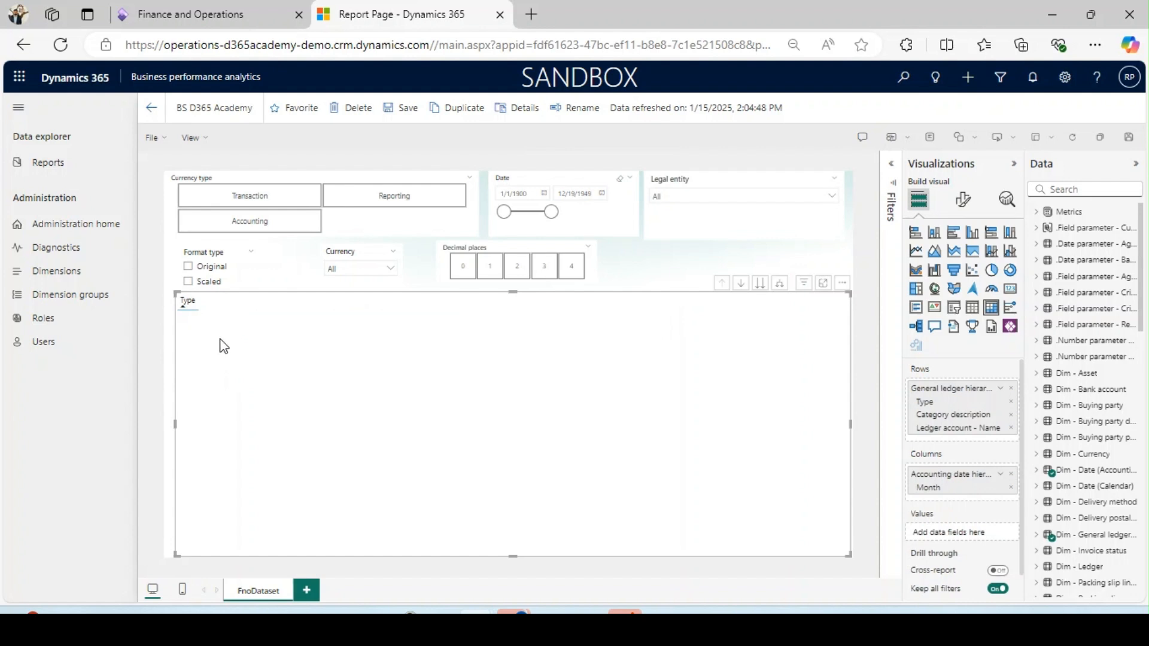
# - Set the Date slicer's range to 1/1/2023 through 12/19/2024
pyautogui.click(539, 194)
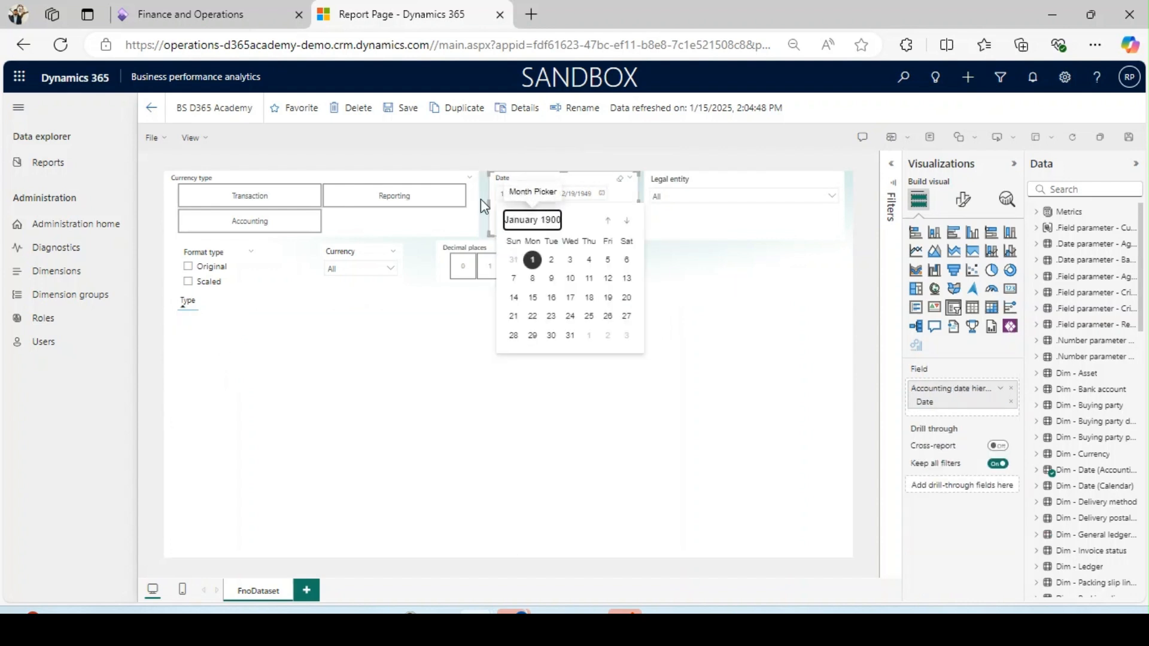
pyautogui.click(448, 223)
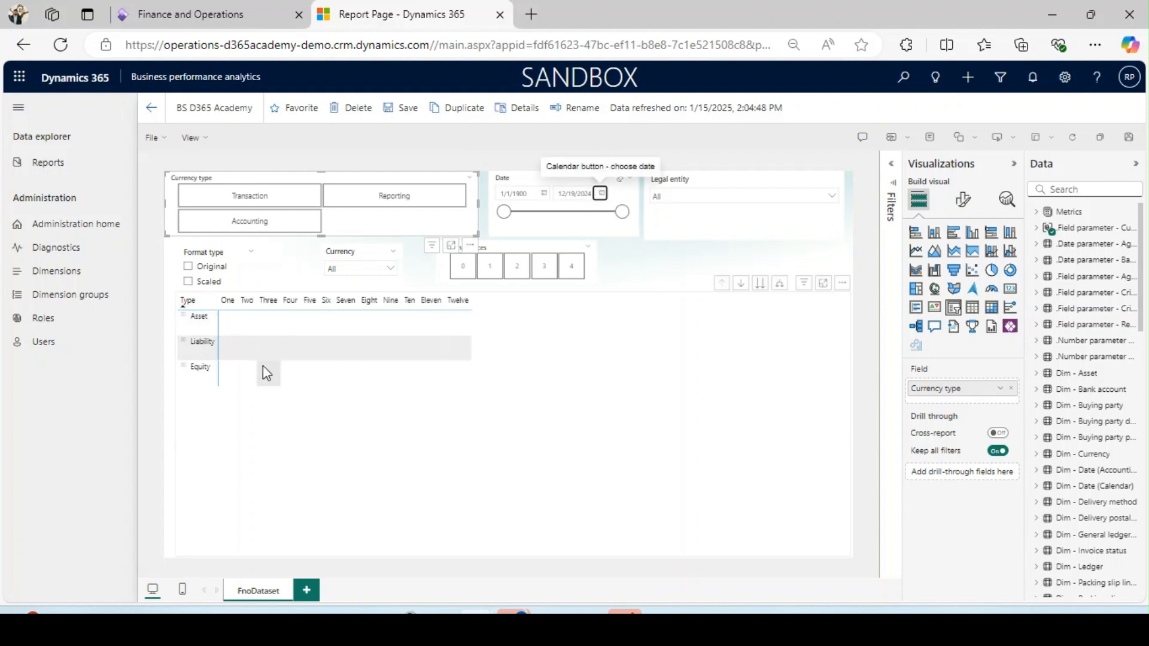
pyautogui.click(270, 347)
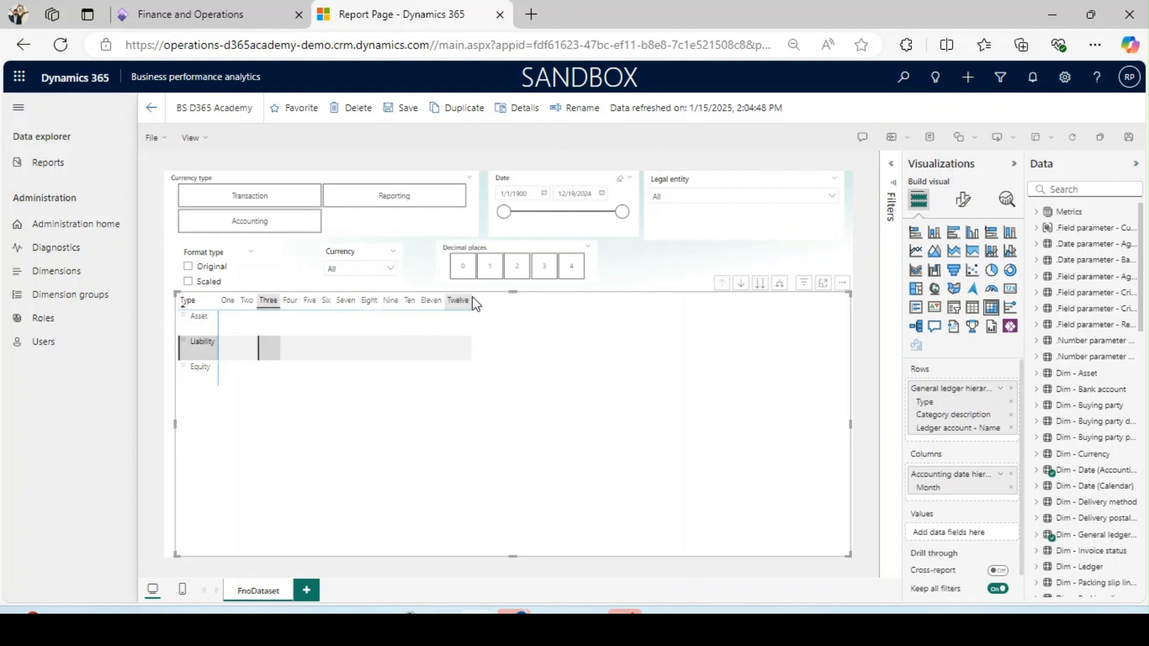
pyautogui.click(537, 193)
pyautogui.write('3')
pyautogui.press('Tab')
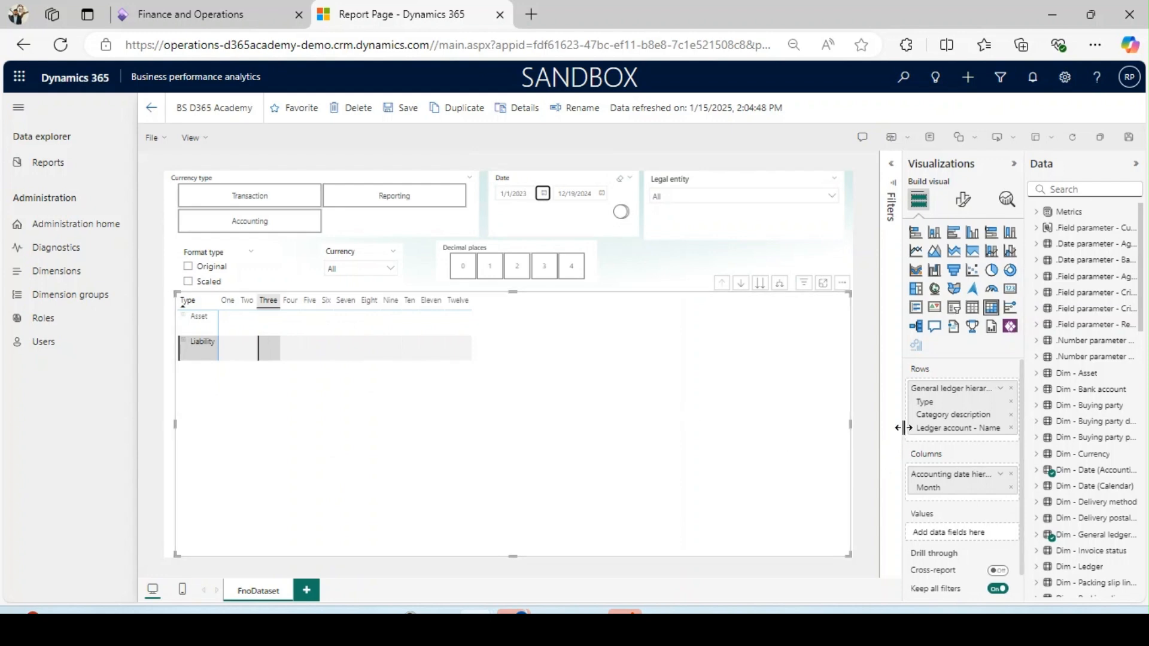
# - Resize the Visualizations and Data areas for readability and increase the browser zoom to 90%
pyautogui.moveTo(904, 427); pyautogui.dragTo(768, 428)
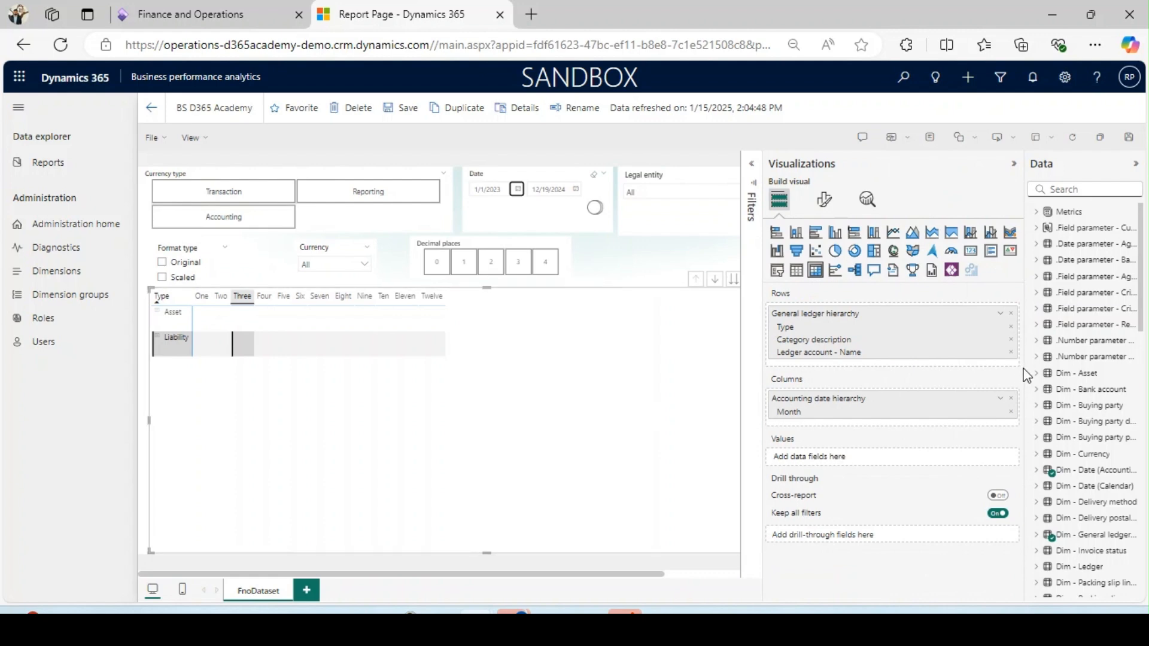
pyautogui.moveTo(1026, 366); pyautogui.dragTo(853, 381)
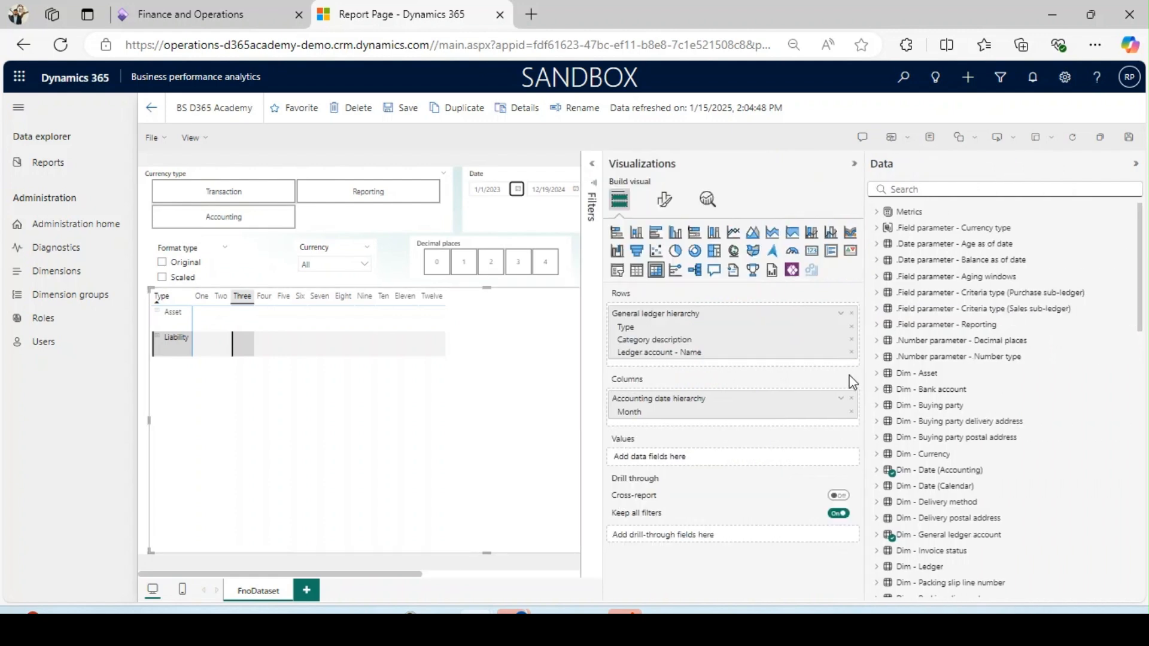
pyautogui.click(1097, 48)
pyautogui.click(1056, 160)
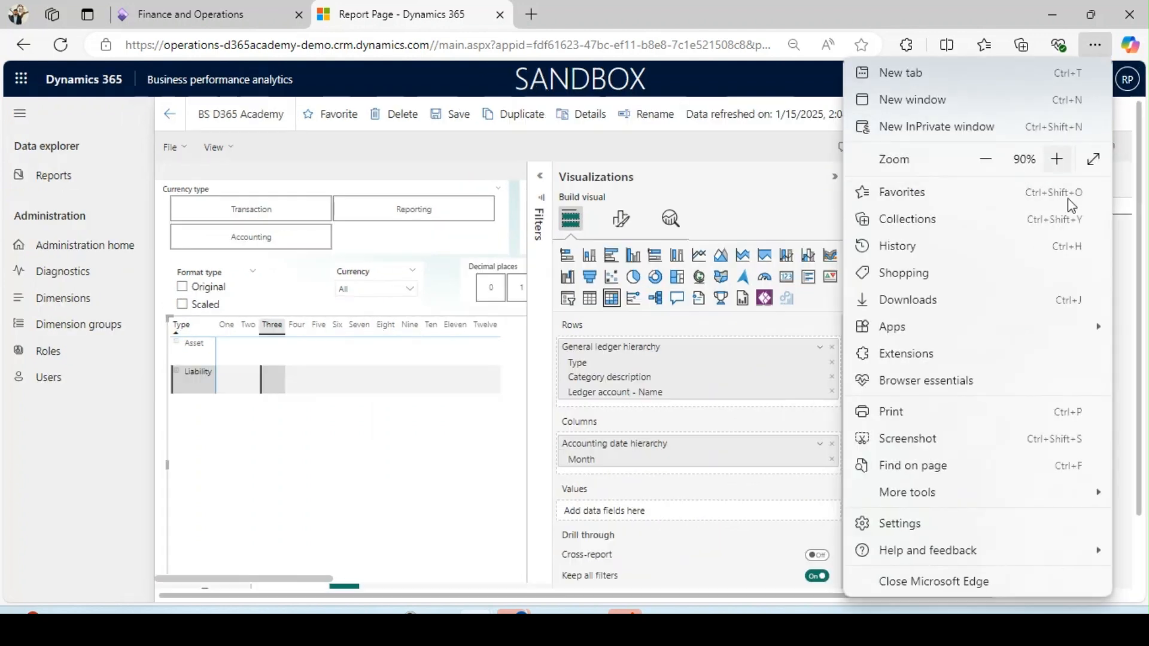
pyautogui.click(618, 454)
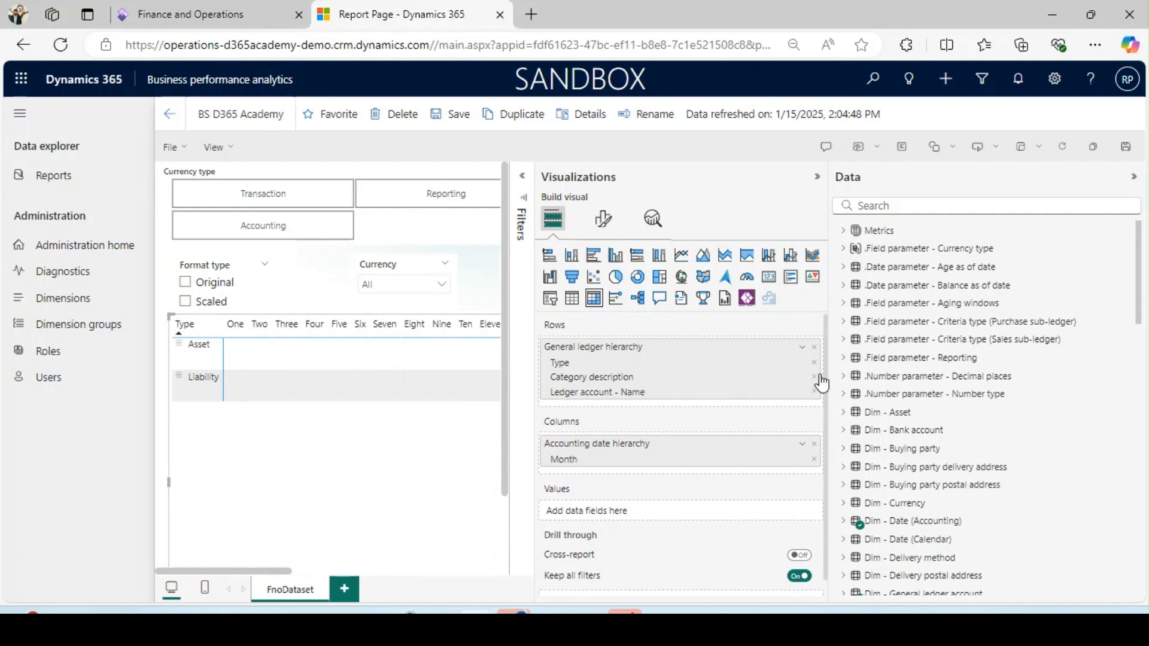
pyautogui.moveTo(826, 372); pyautogui.dragTo(971, 391)
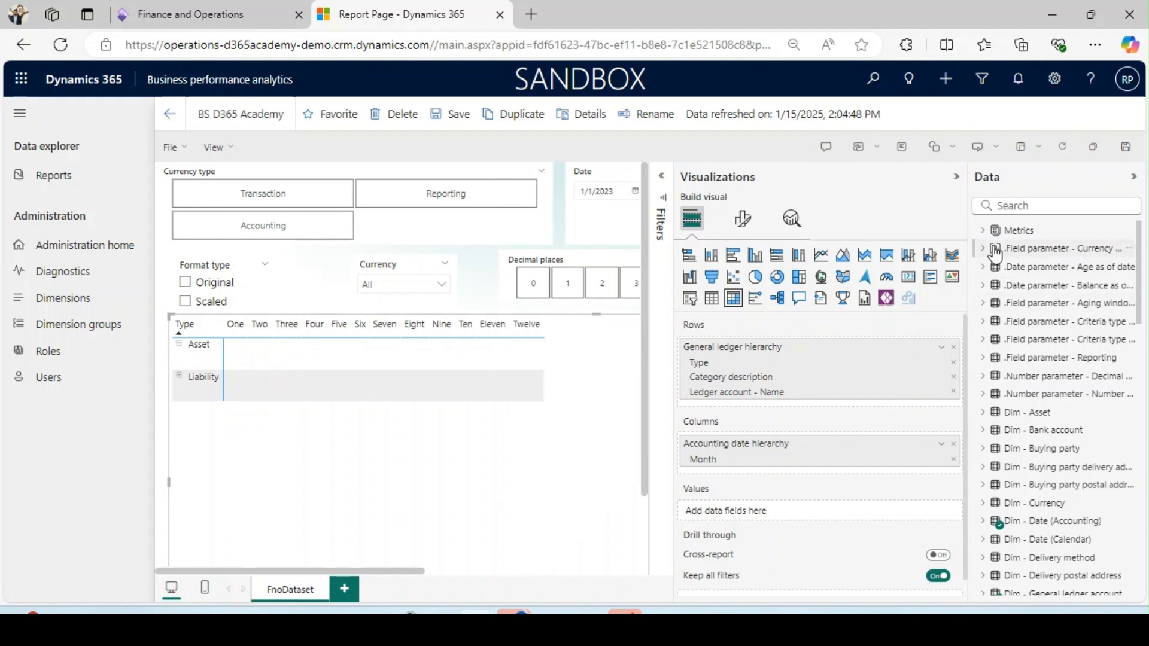
# - Add General ledger amount from the General Ledger Amount metrics to the matrix's values
pyautogui.click(982, 231)
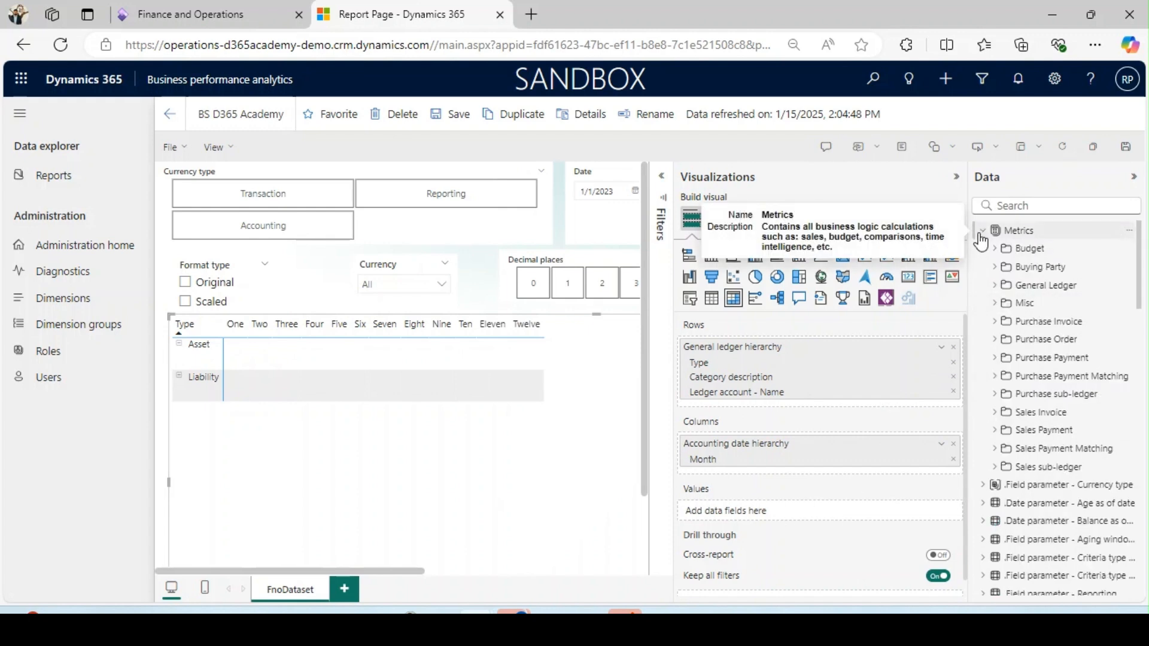
pyautogui.click(994, 286)
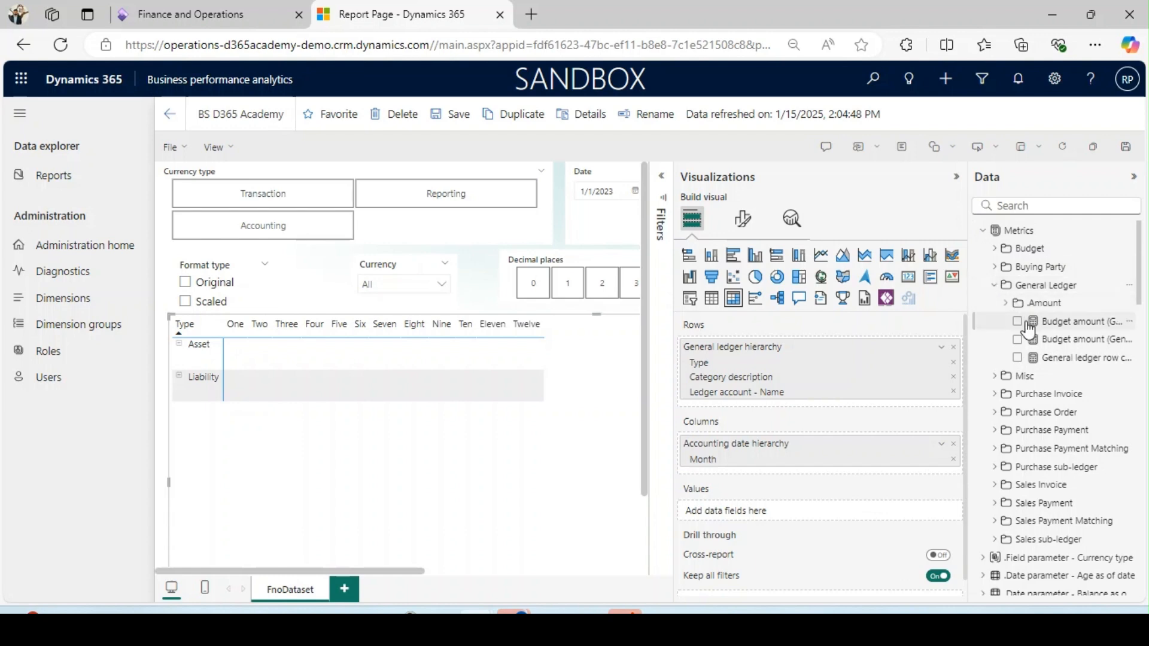
pyautogui.click(1005, 303)
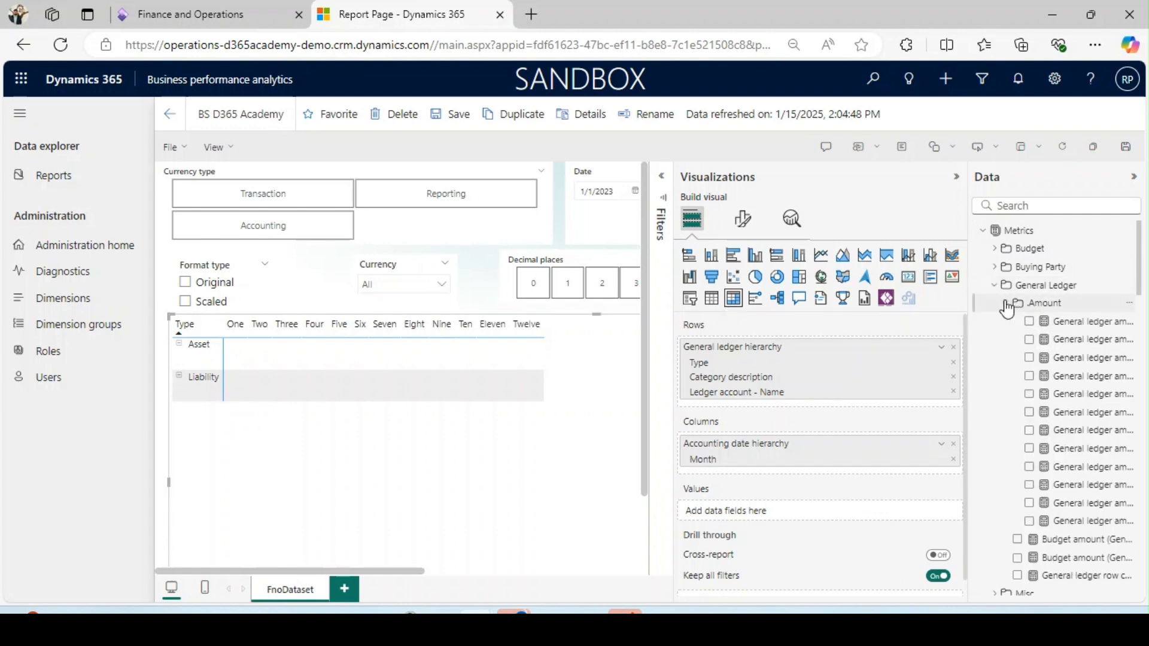
pyautogui.moveTo(969, 362); pyautogui.dragTo(870, 359)
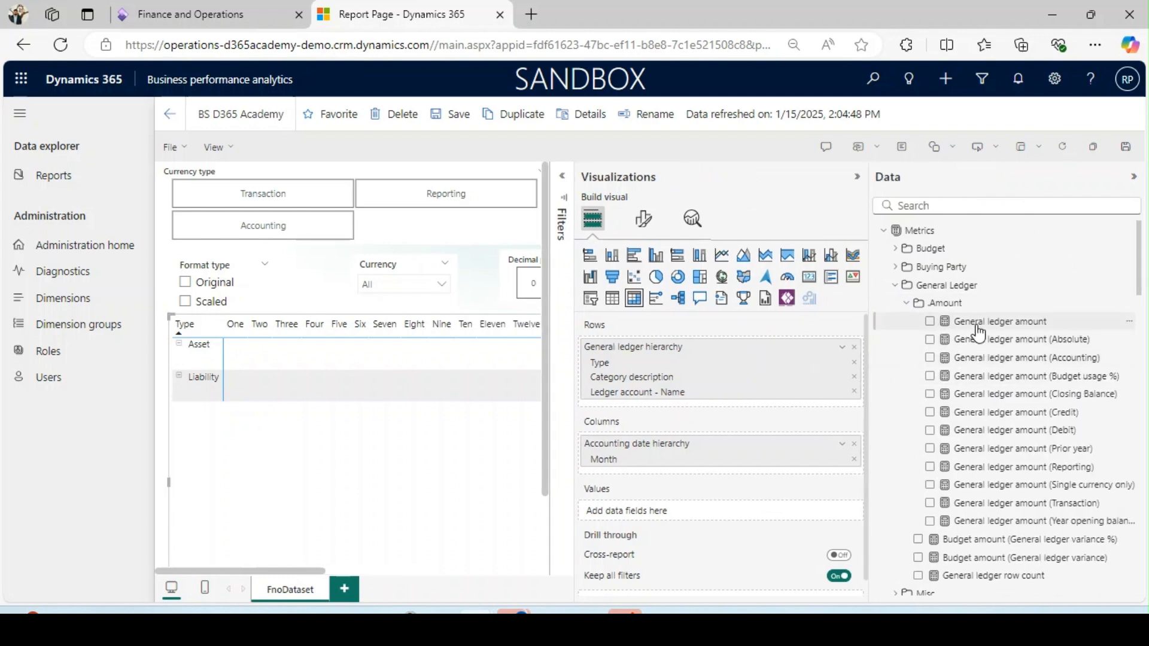
pyautogui.moveTo(977, 333); pyautogui.dragTo(686, 523)
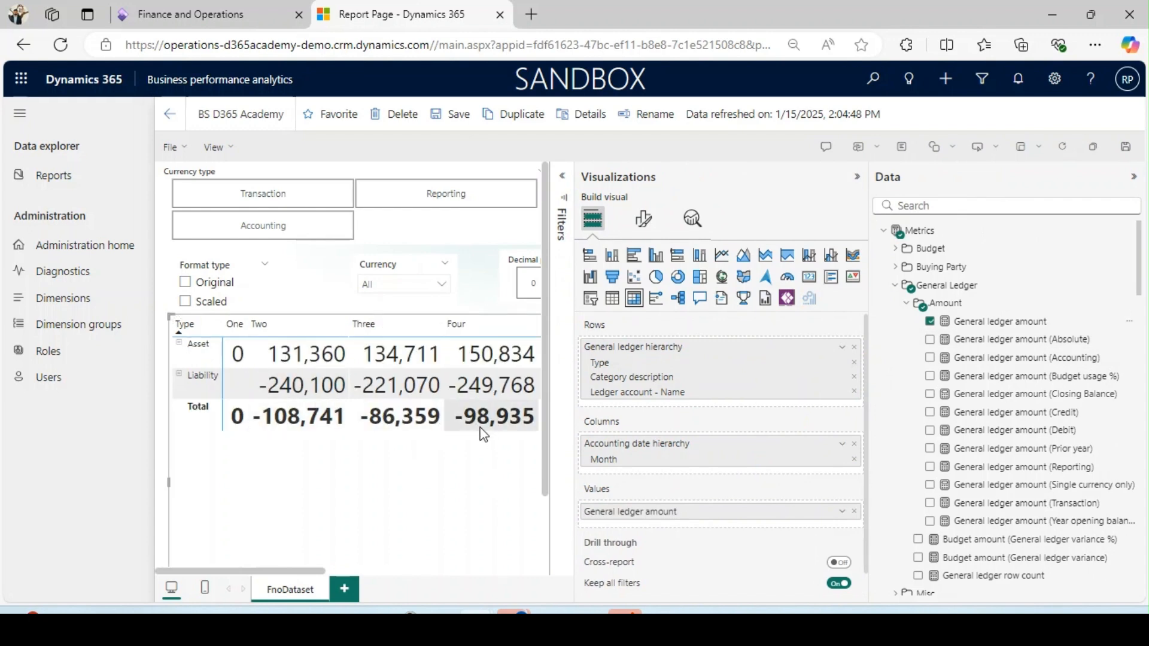
pyautogui.click(329, 392)
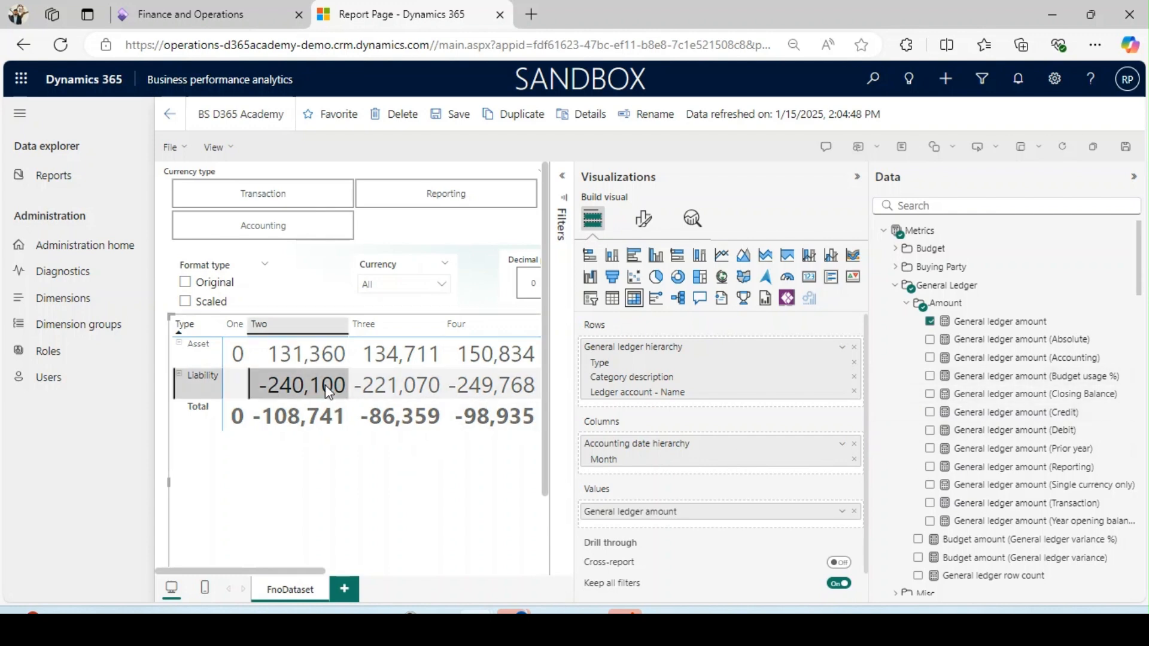
# - Set the matrix values' font size to 11 and narrow the Visualizations and Data areas to enlarge the report canvas
pyautogui.click(644, 223)
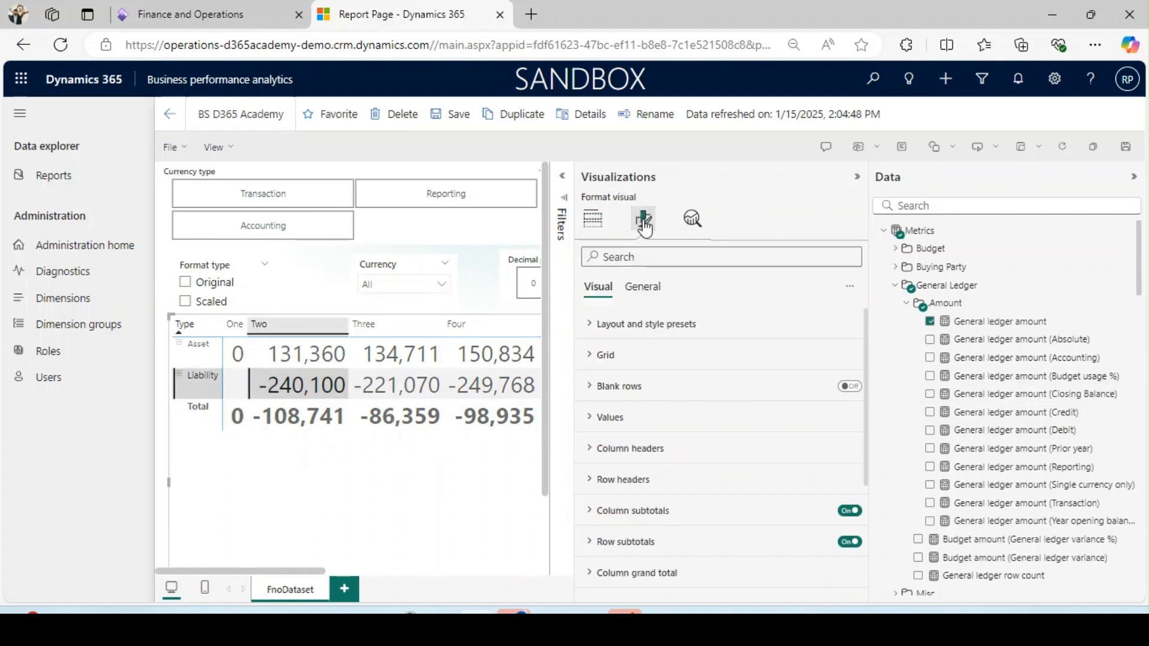
pyautogui.click(590, 418)
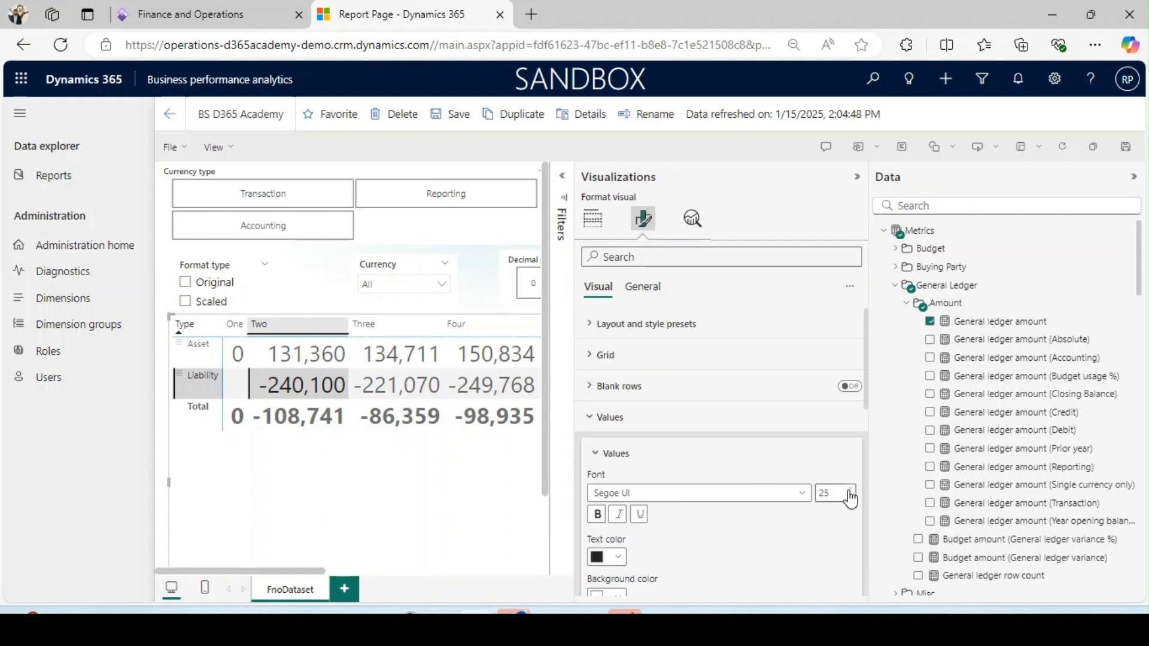
pyautogui.click(854, 492)
pyautogui.click(854, 492)
pyautogui.click(854, 492)
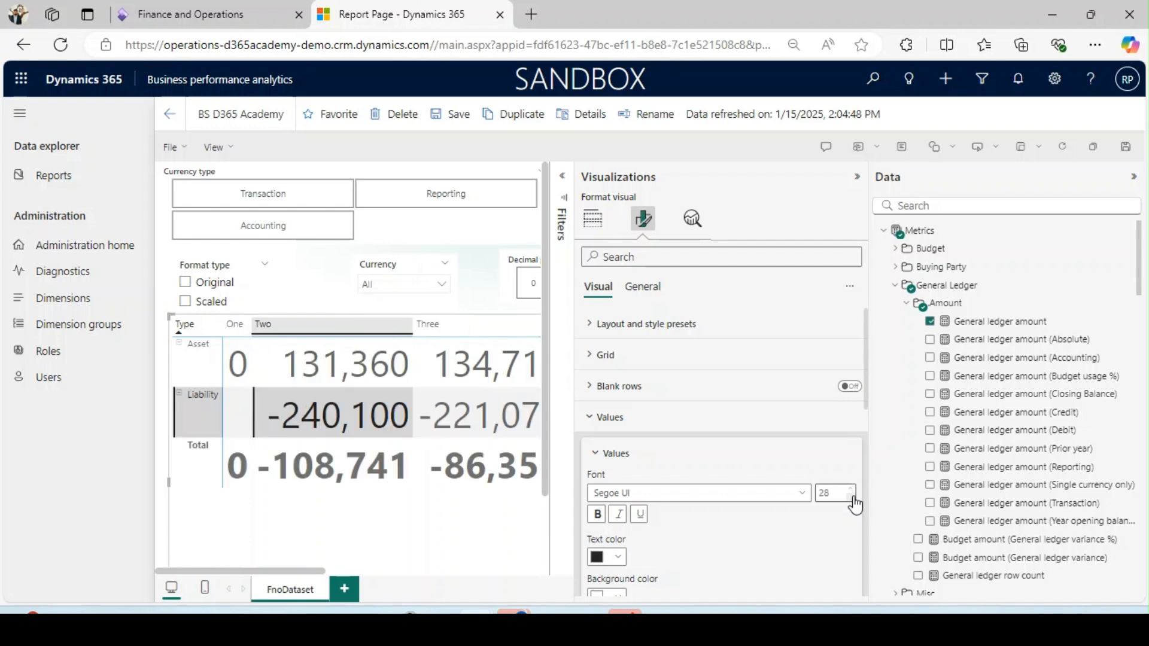
pyautogui.click(853, 499)
pyautogui.click(853, 499)
pyautogui.click(854, 498)
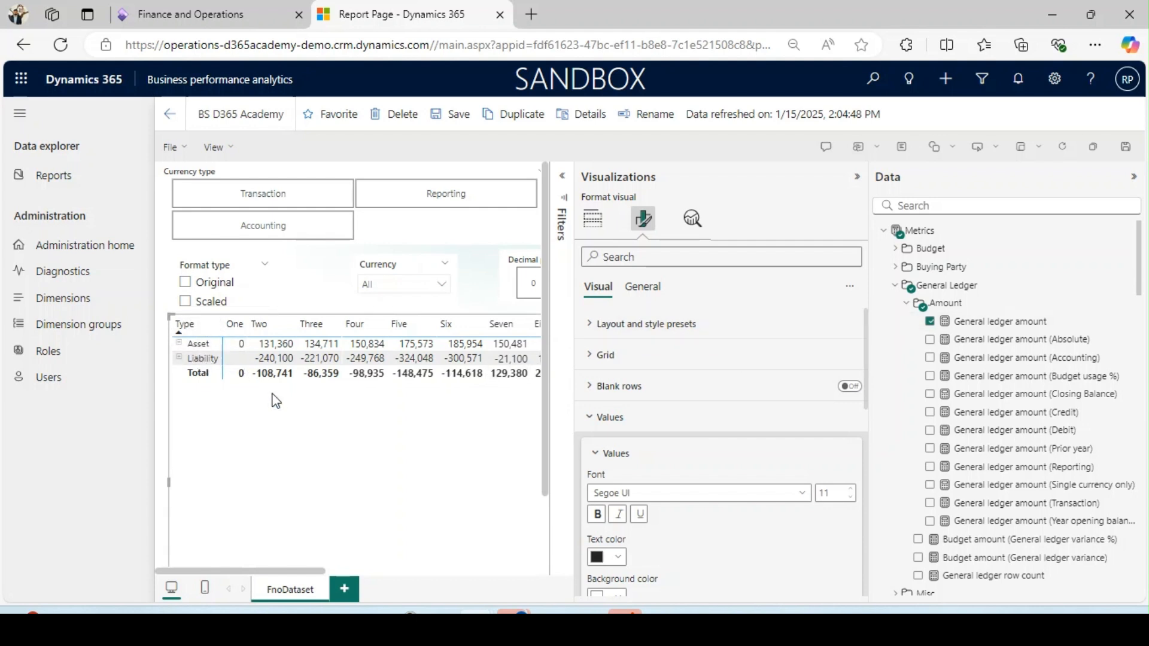
pyautogui.moveTo(869, 360); pyautogui.dragTo(991, 362)
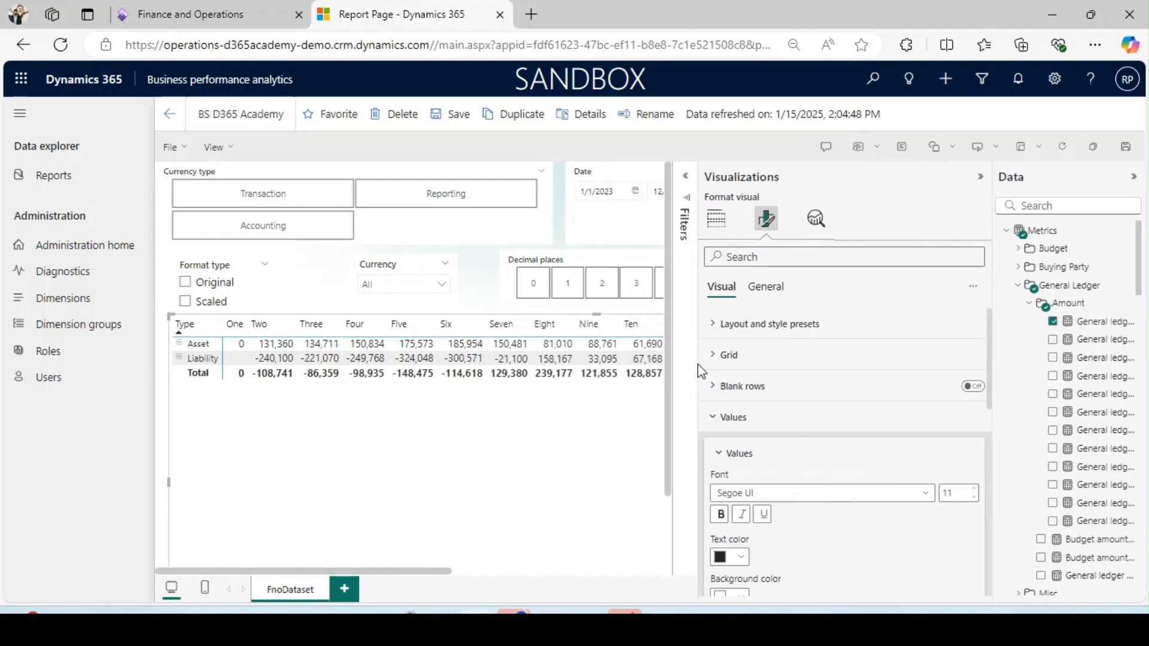
pyautogui.moveTo(699, 365); pyautogui.dragTo(882, 392)
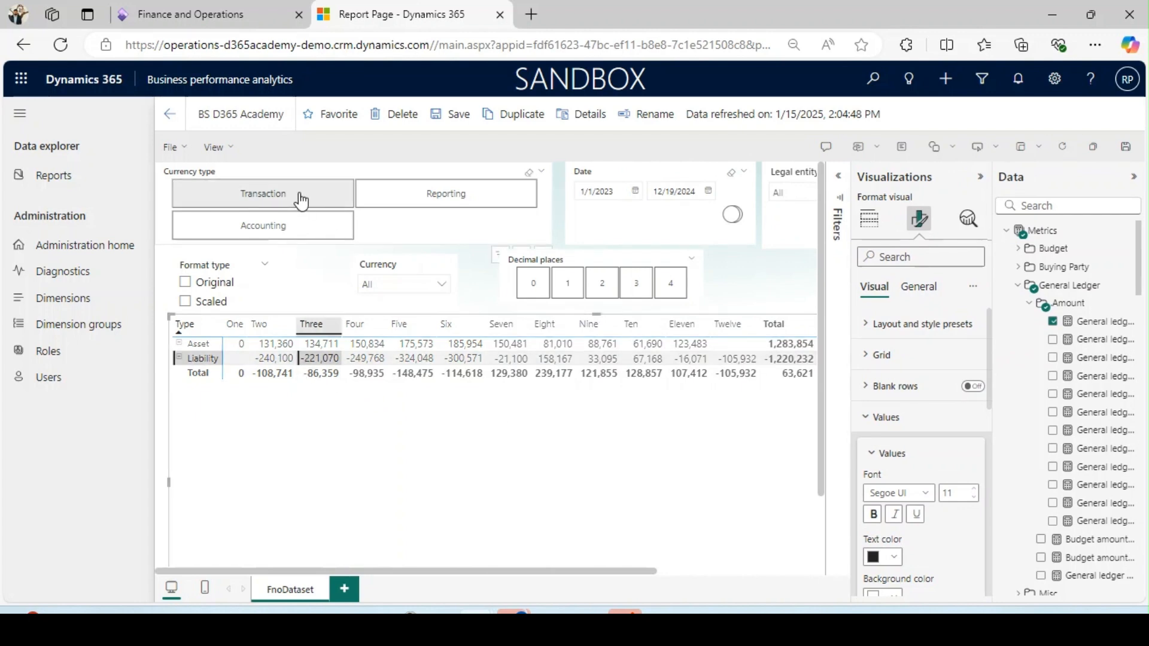
# - Set the font of the Currency type slicer's values to Segoe UI Bold
pyautogui.click(426, 227)
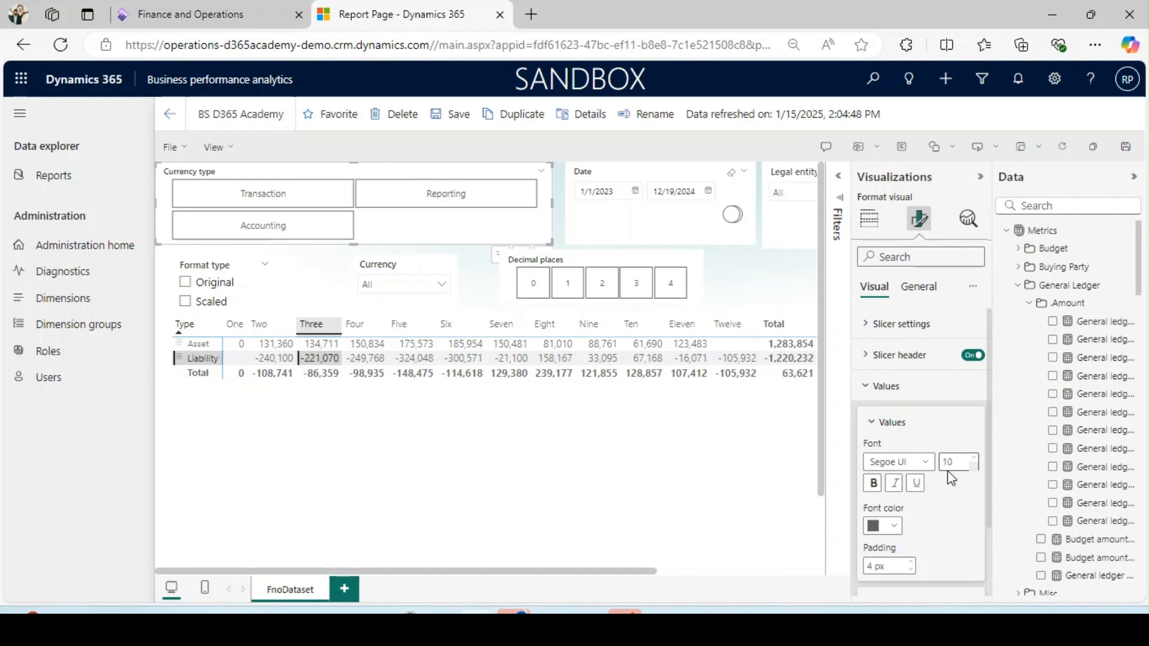
pyautogui.click(930, 464)
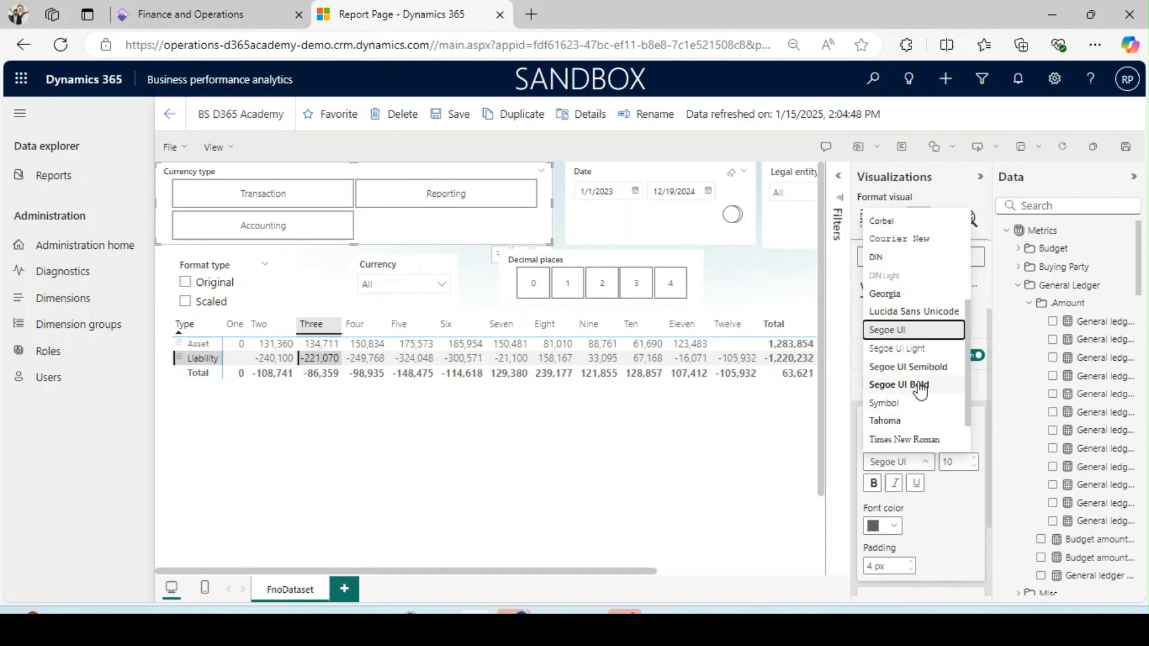
pyautogui.click(904, 384)
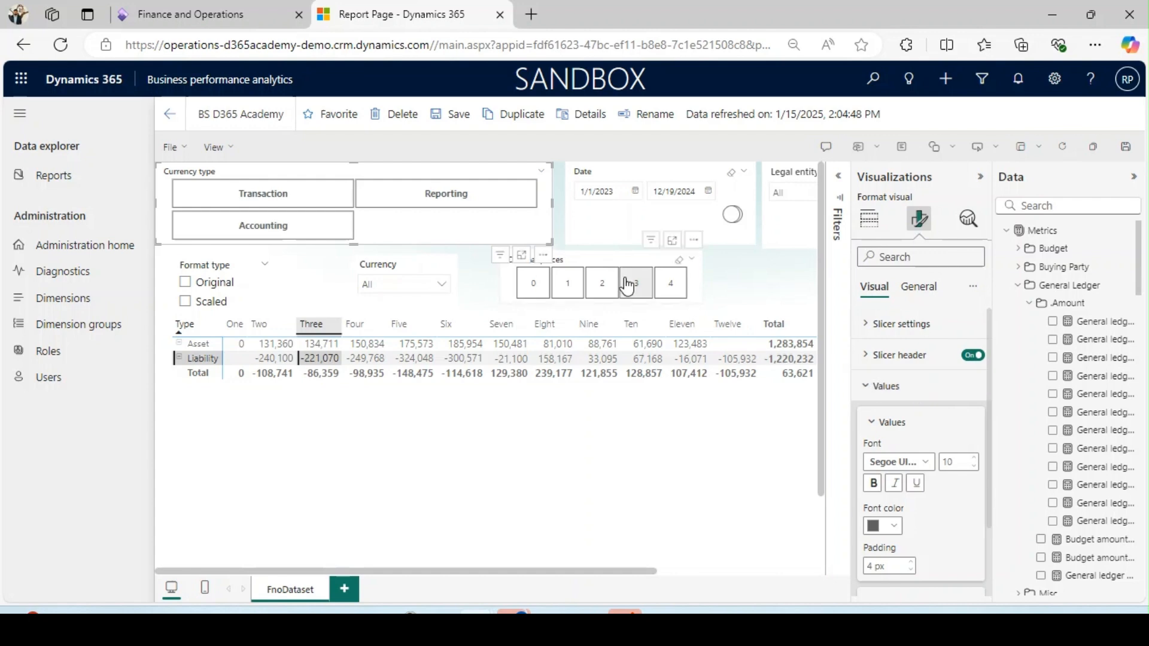
# - Set the background transparency of the Currency type and Date slicers to 100%
pyautogui.click(919, 295)
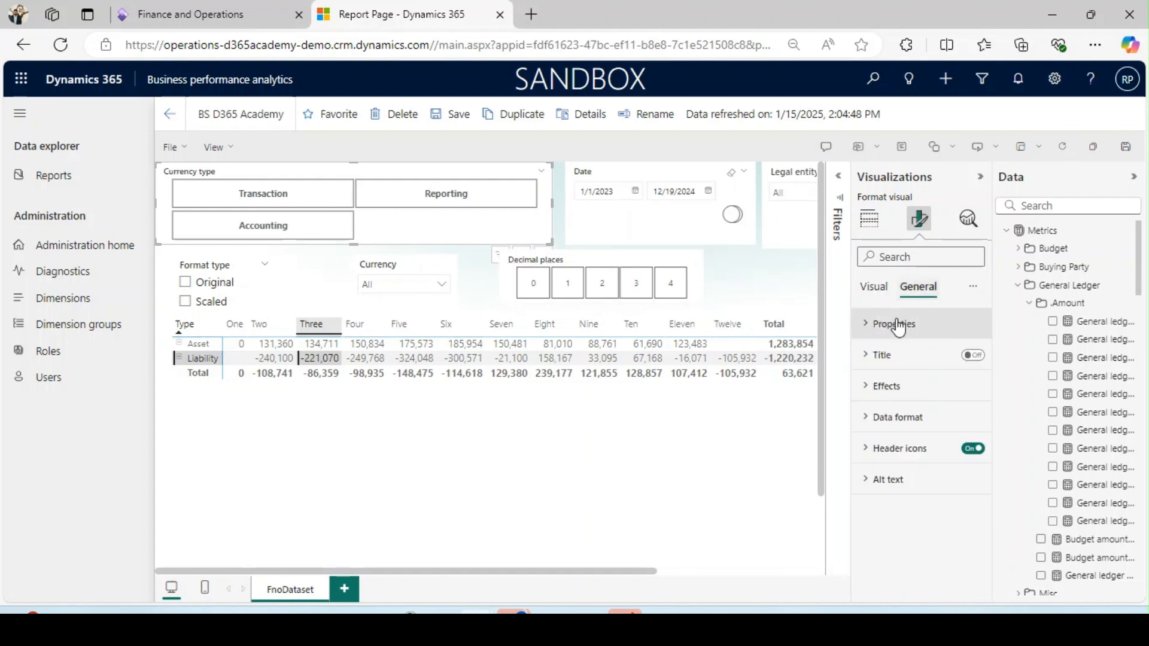
pyautogui.click(867, 327)
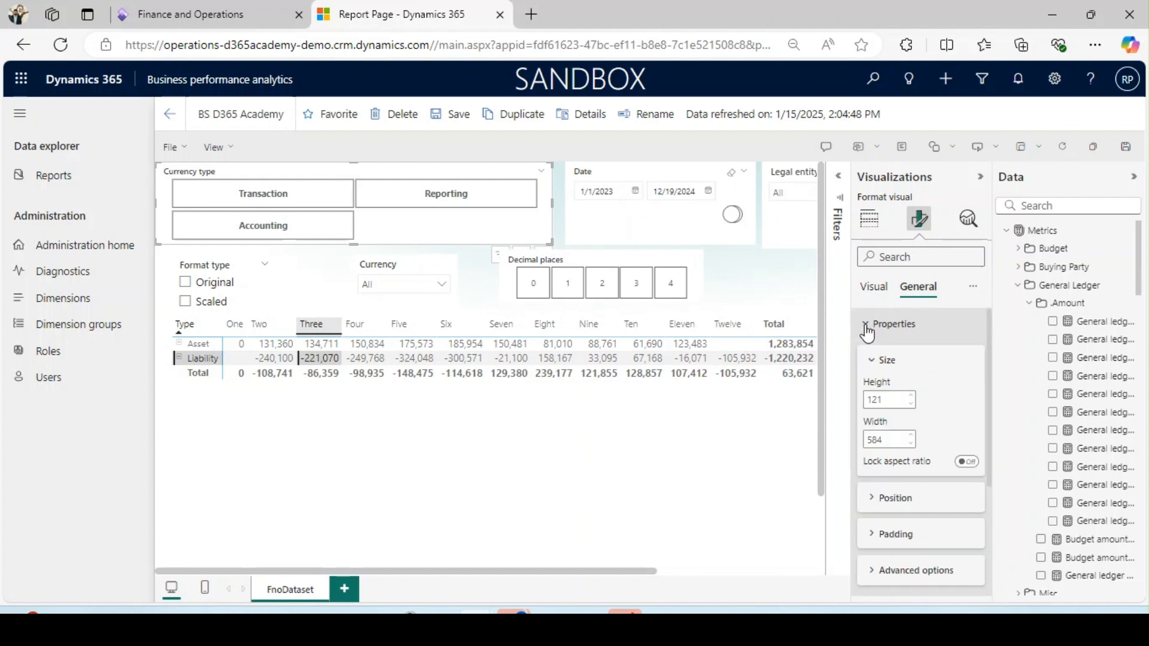
pyautogui.click(867, 329)
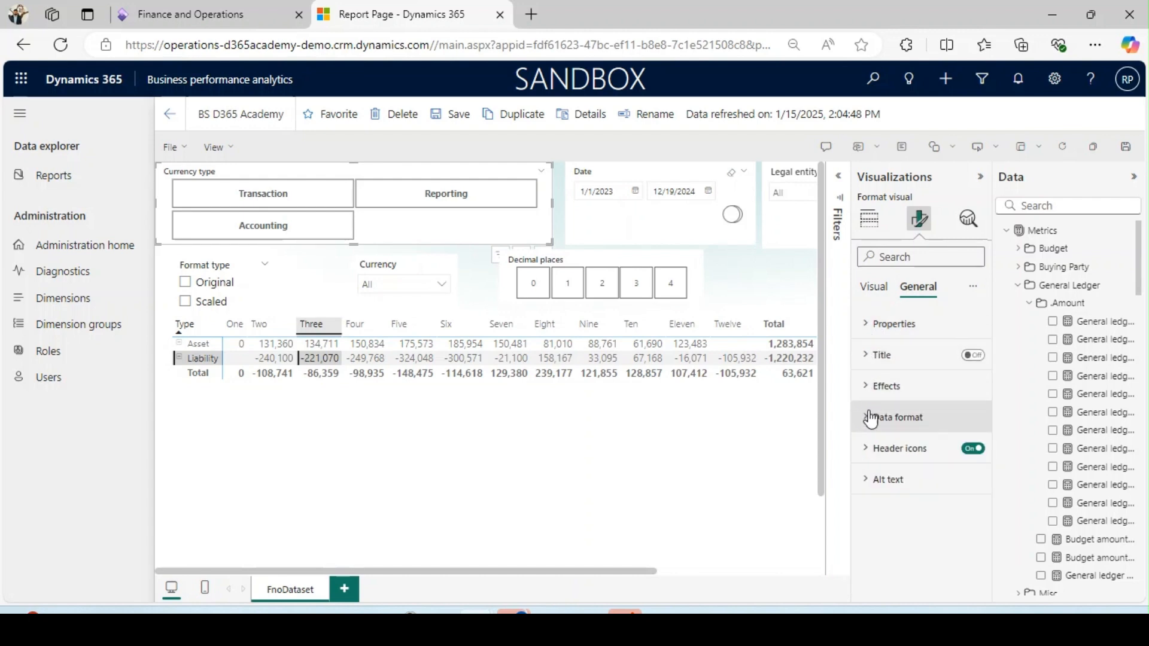
pyautogui.click(863, 388)
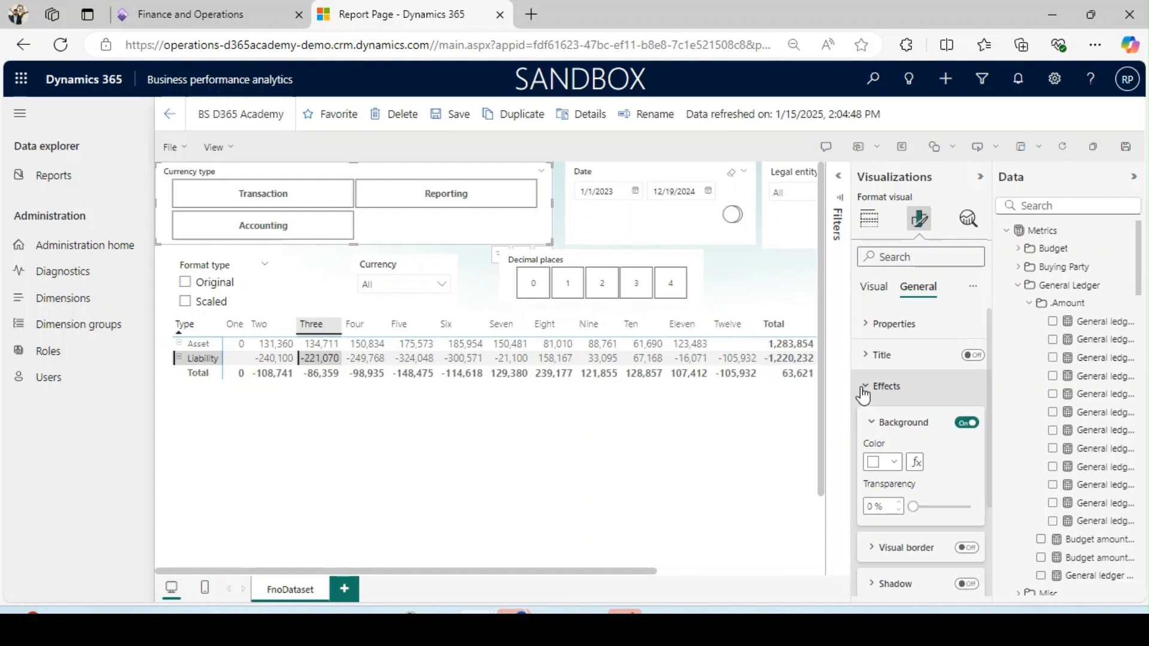
pyautogui.moveTo(919, 509); pyautogui.dragTo(975, 509)
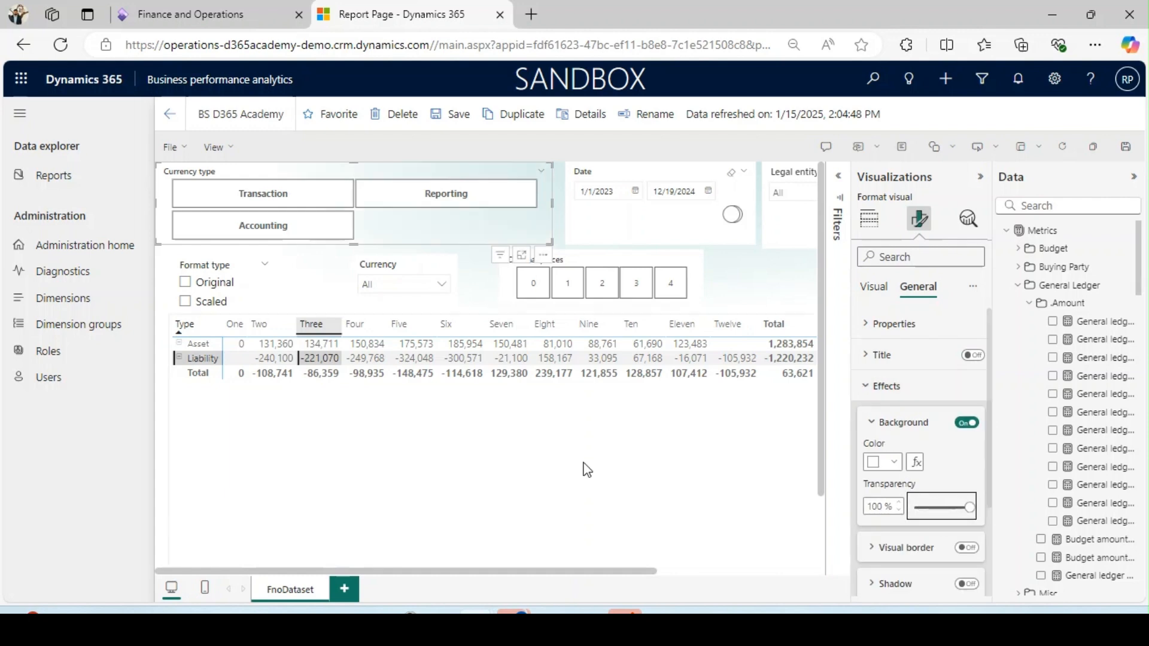
pyautogui.click(452, 221)
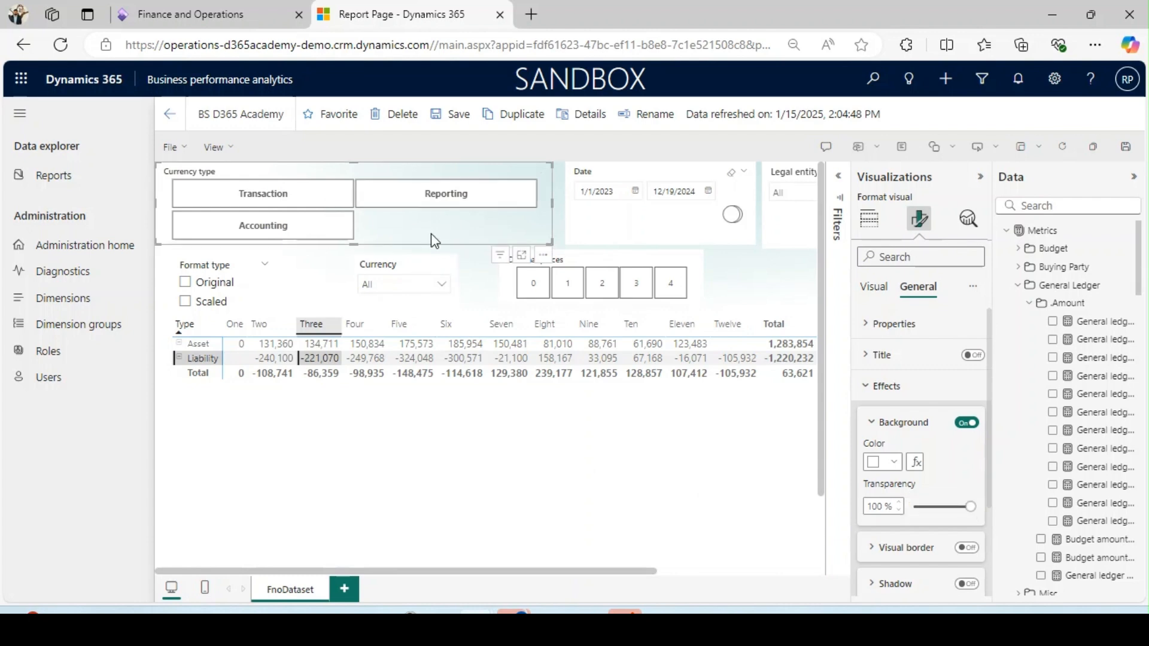
pyautogui.click(627, 230)
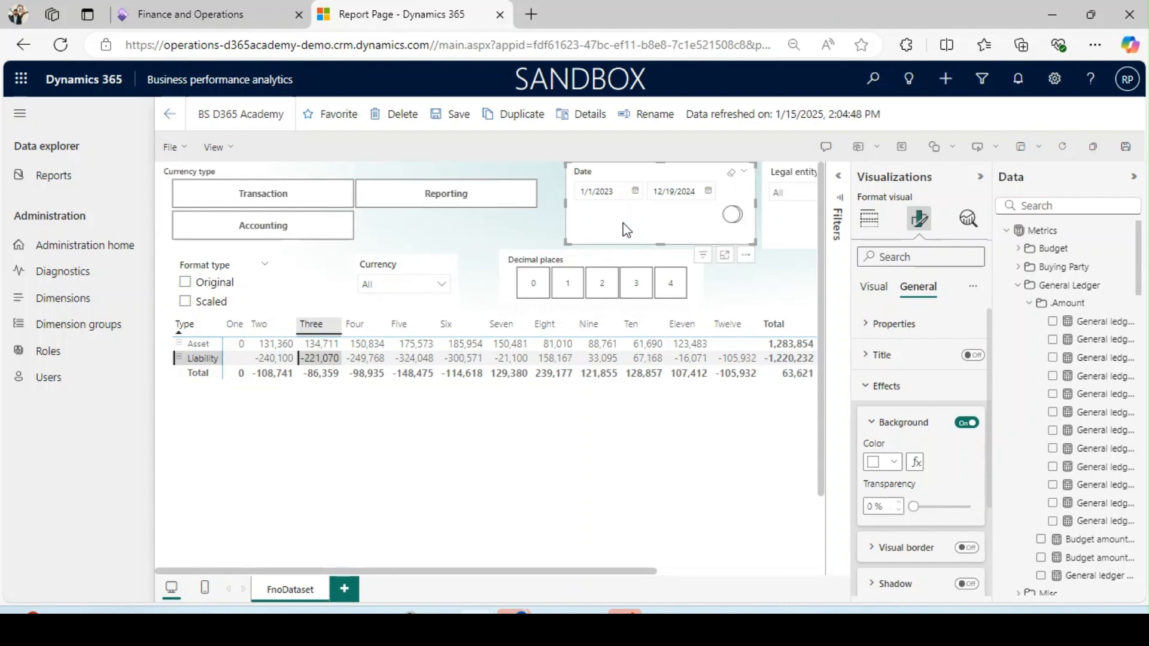
pyautogui.moveTo(913, 507); pyautogui.dragTo(972, 508)
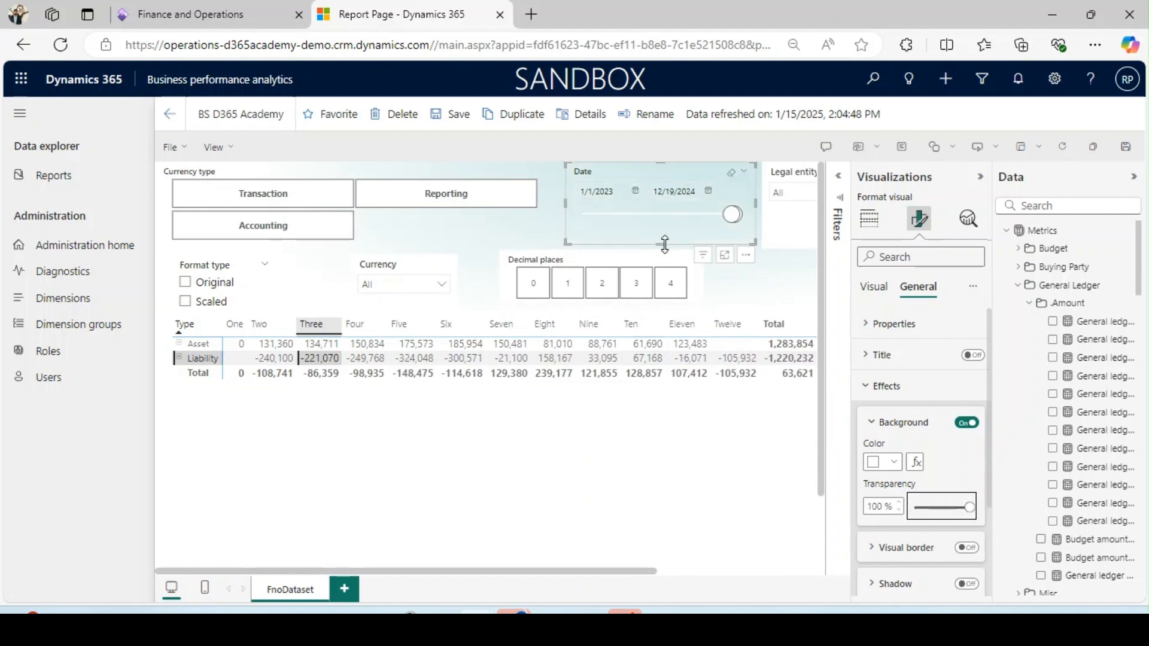
# - Give the Legal entity slicer a green background with 65% transparency
pyautogui.hscroll(3, 638, 228)
pyautogui.click(651, 220)
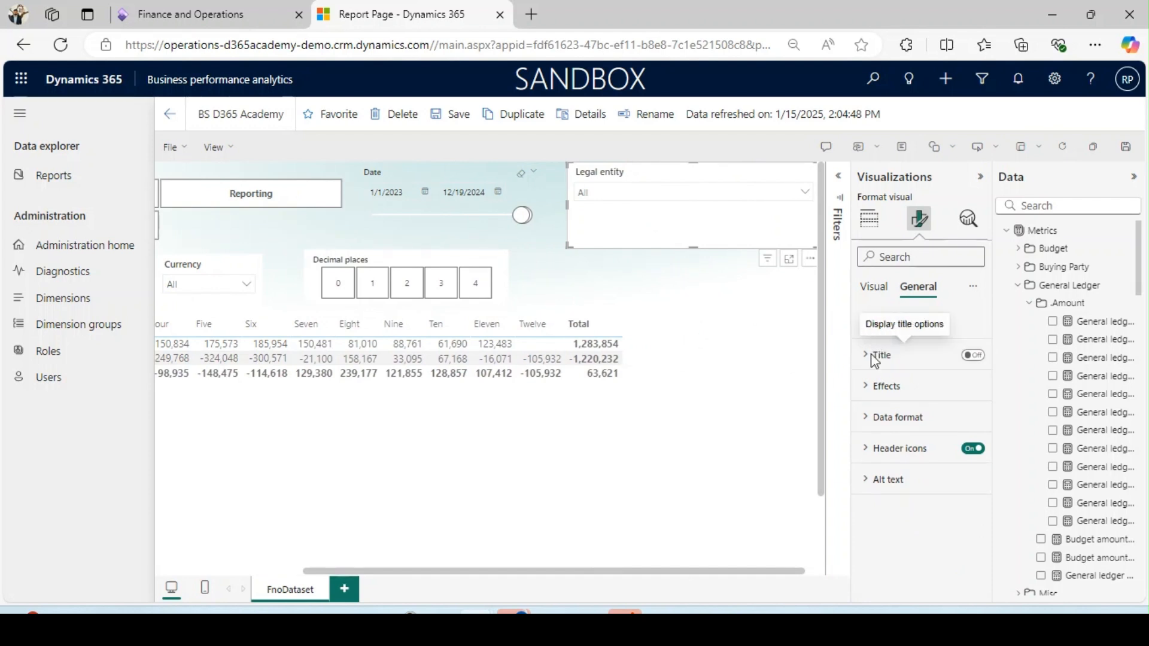
pyautogui.click(868, 324)
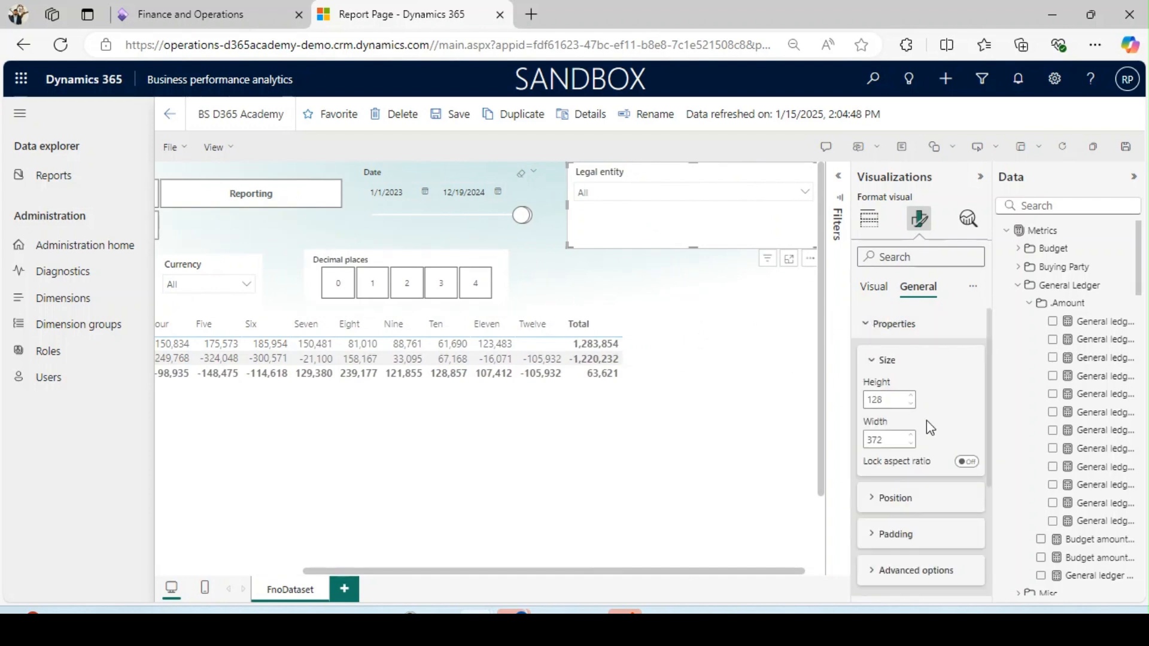
pyautogui.click(865, 324)
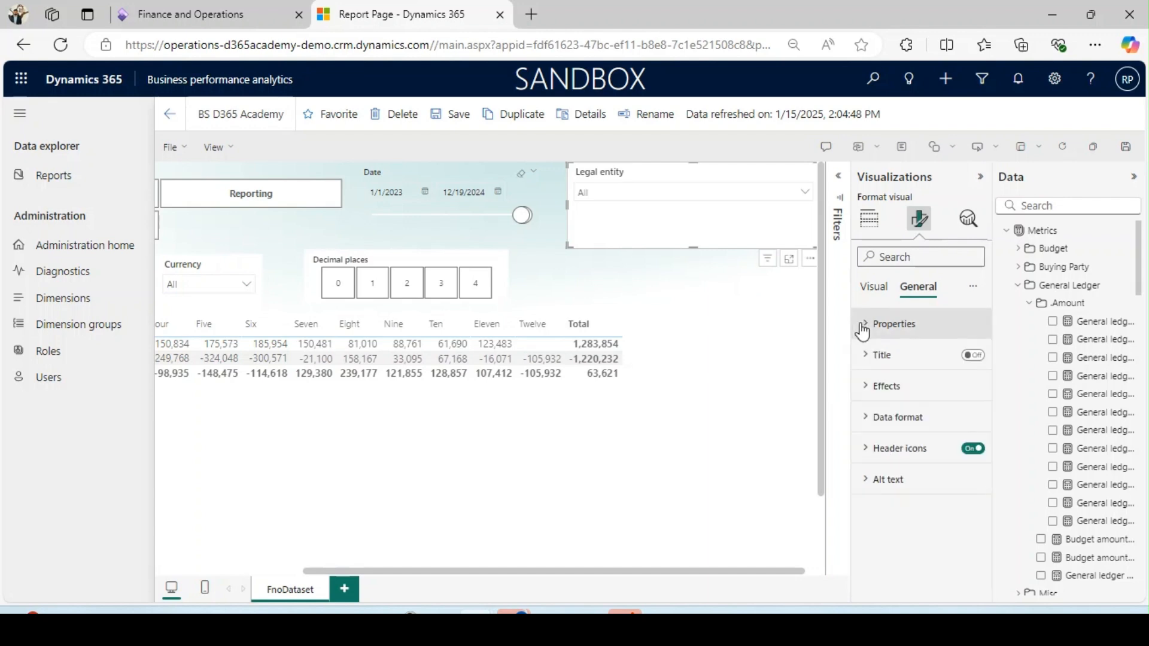
pyautogui.click(871, 388)
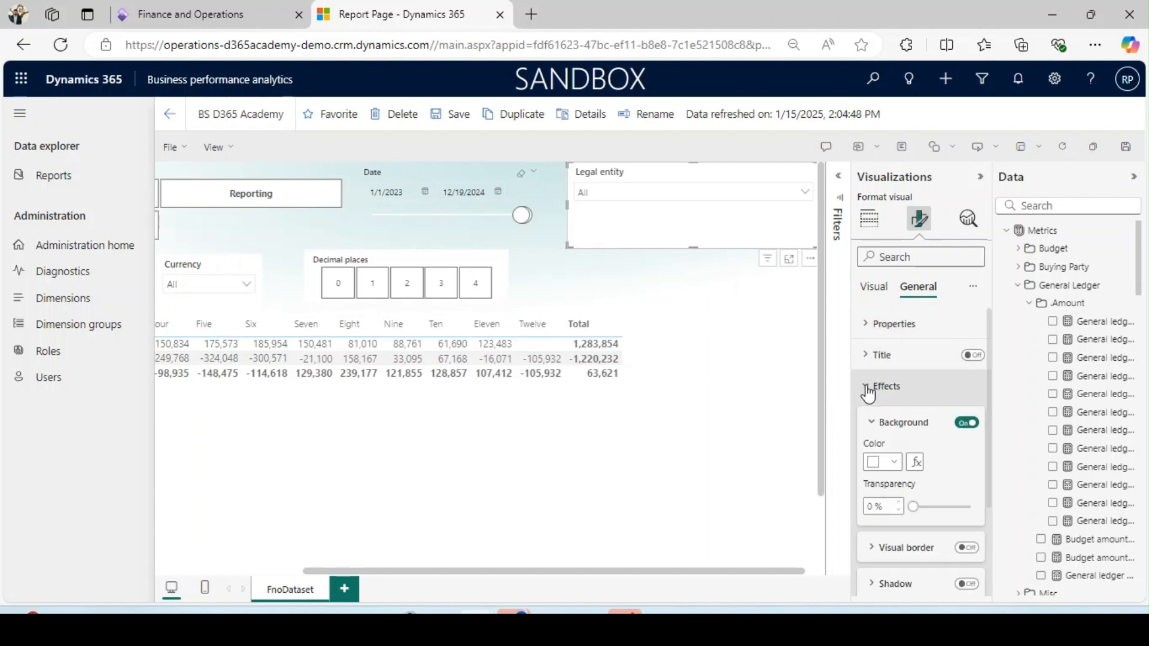
pyautogui.click(897, 464)
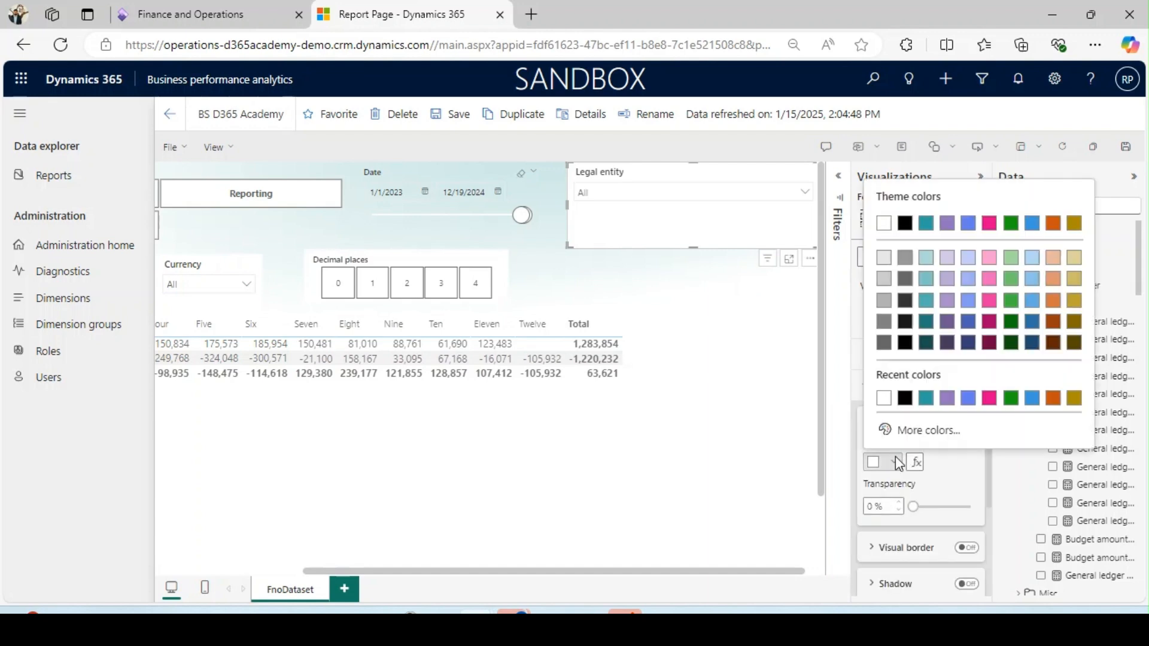
pyautogui.click(1011, 398)
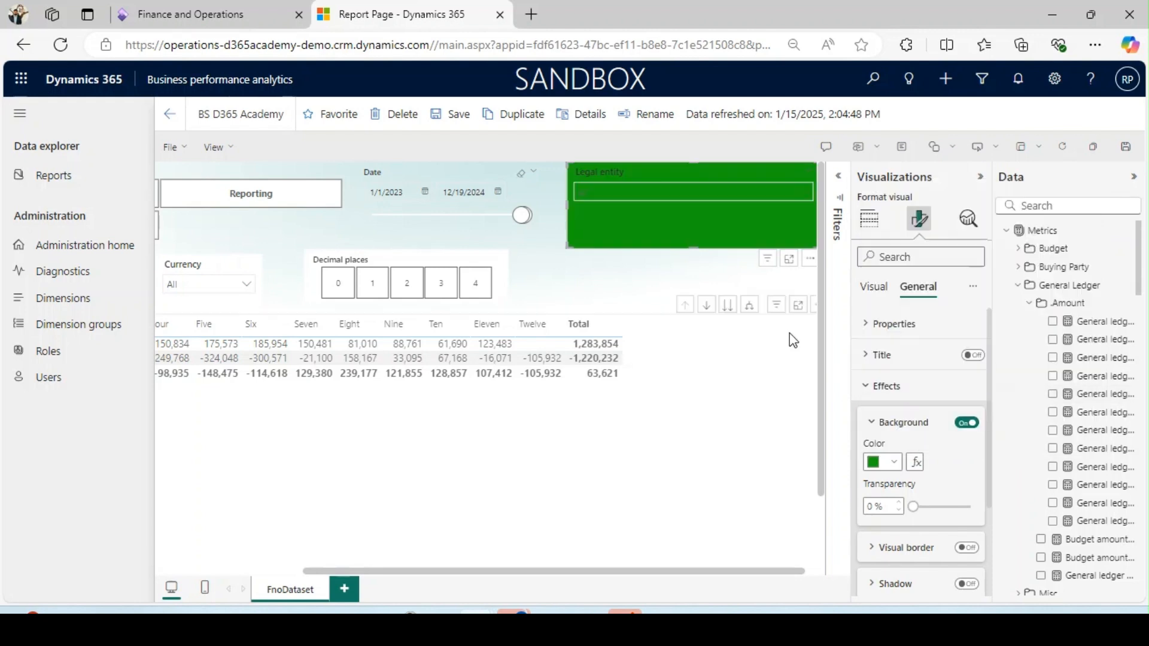
pyautogui.moveTo(913, 506); pyautogui.dragTo(950, 507)
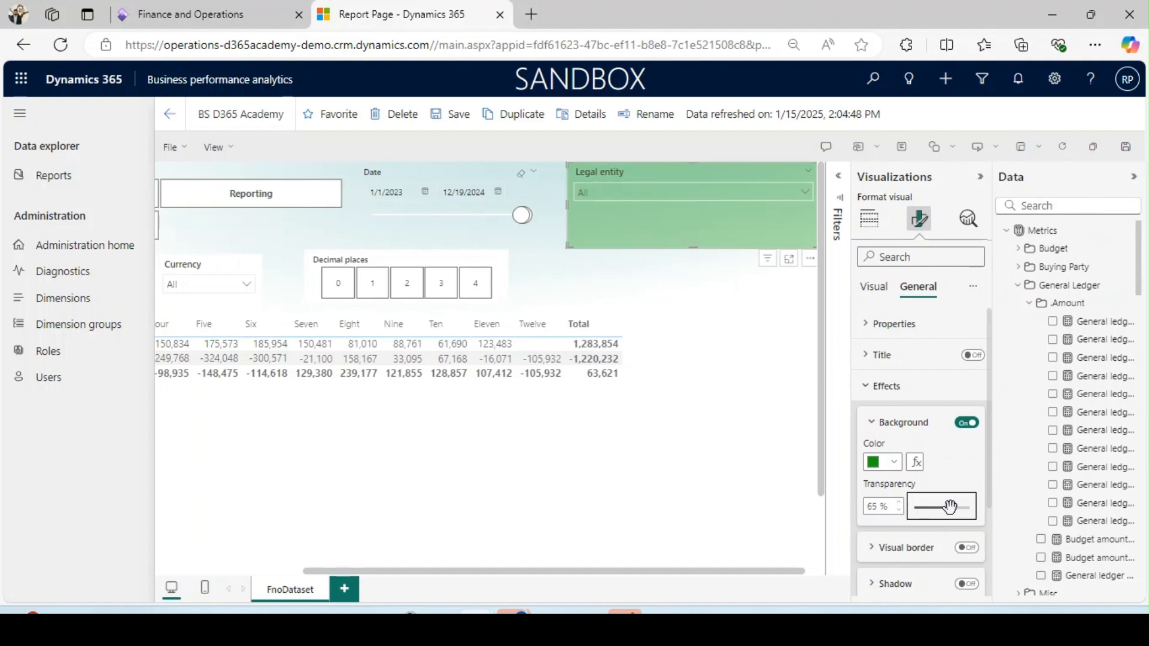
pyautogui.click(734, 444)
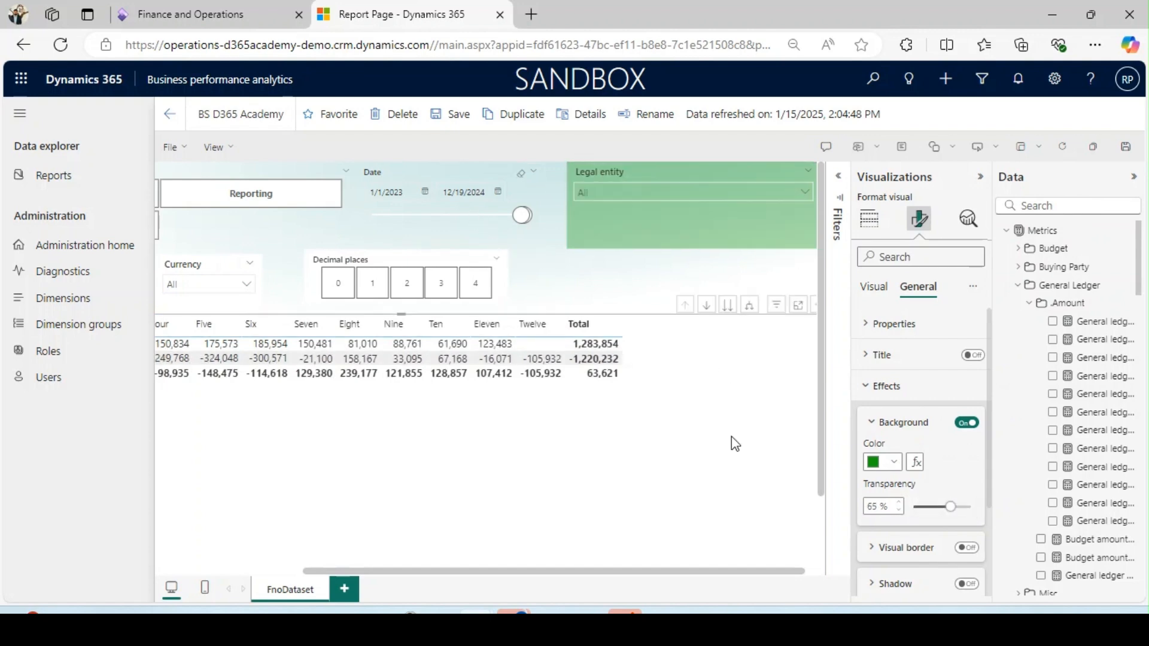
# - Rename the Currency type slicer's field to Currency for this visual only
pyautogui.moveTo(605, 560); pyautogui.dragTo(385, 569)
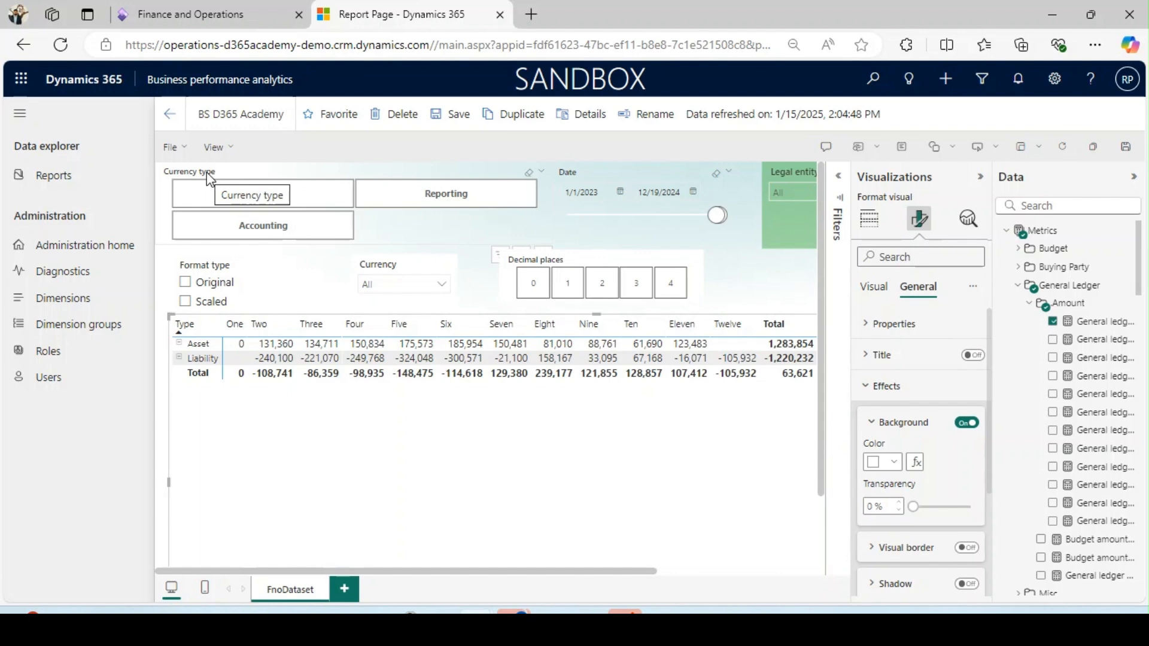
pyautogui.click(599, 178)
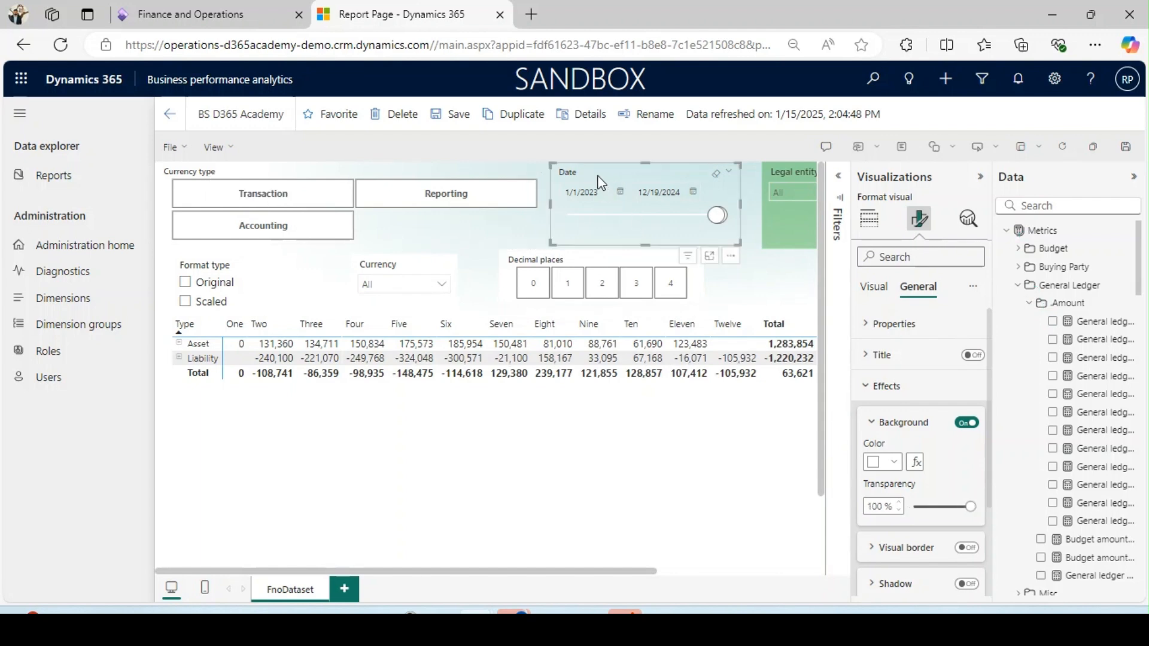
pyautogui.click(209, 178)
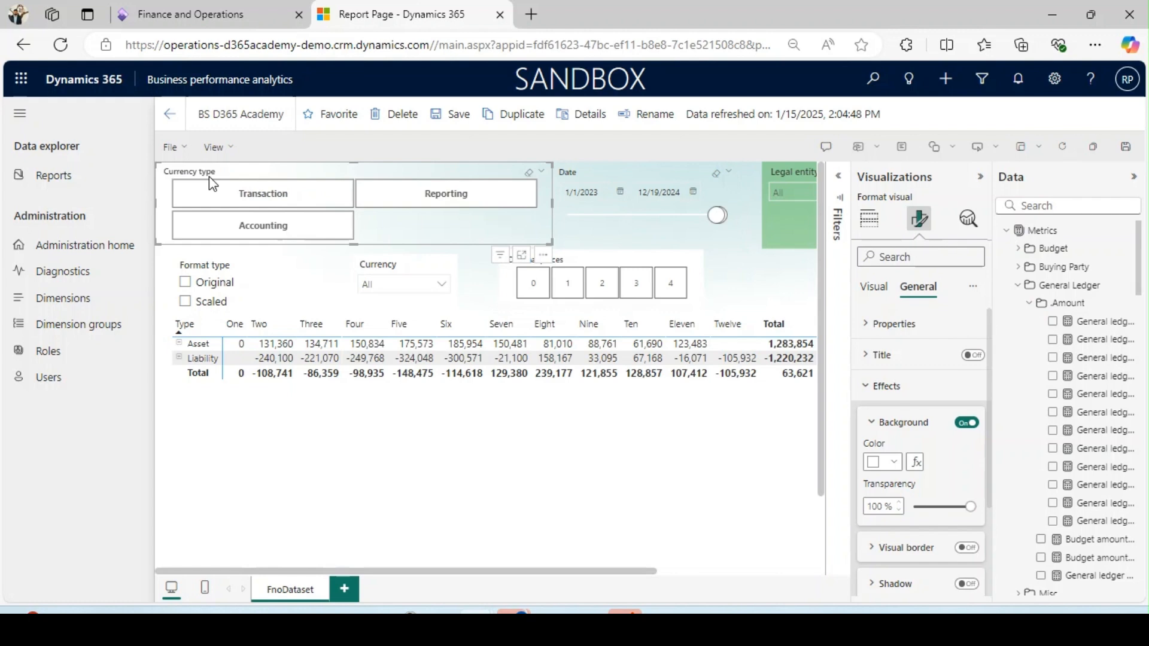
pyautogui.click(873, 287)
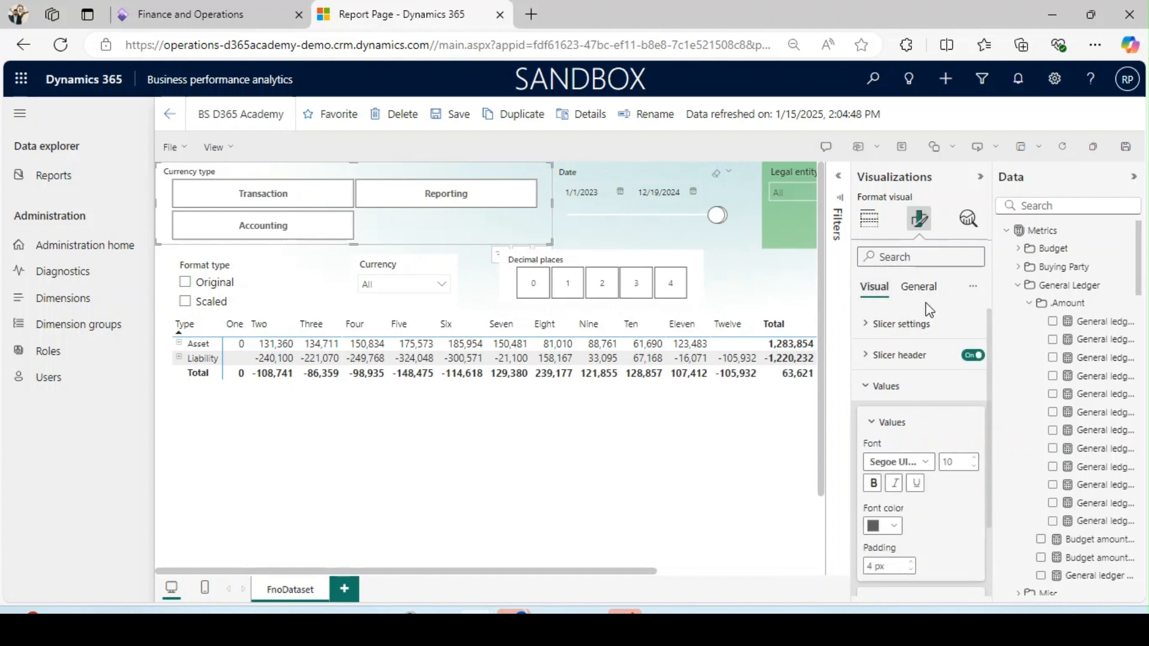
pyautogui.click(877, 323)
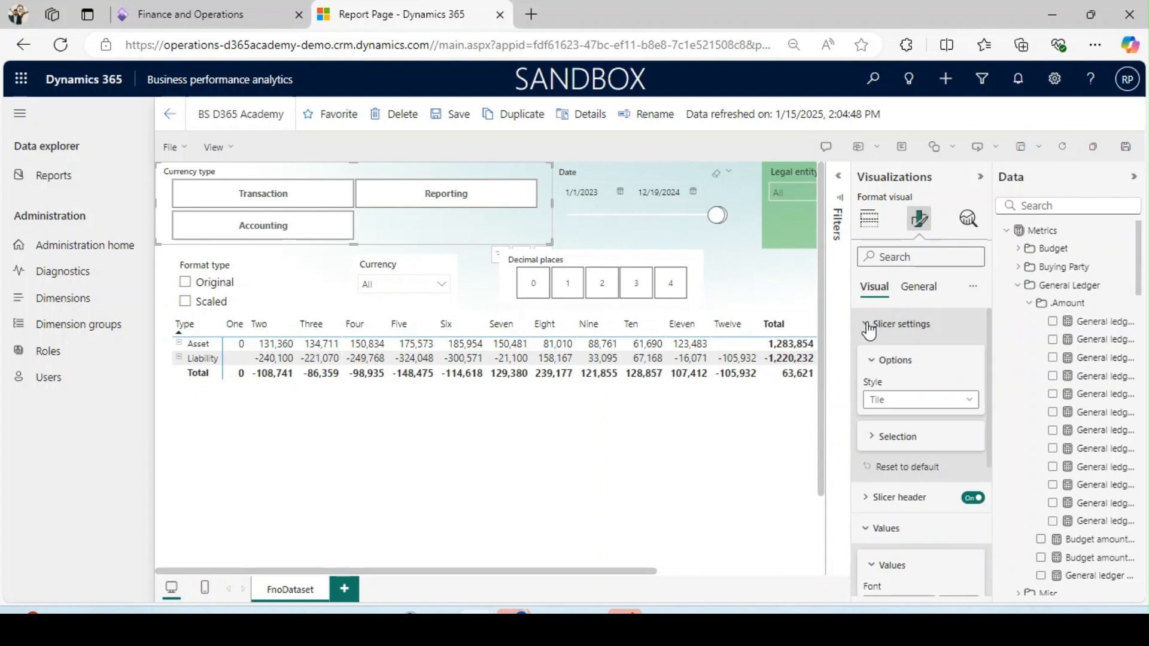
pyautogui.click(870, 233)
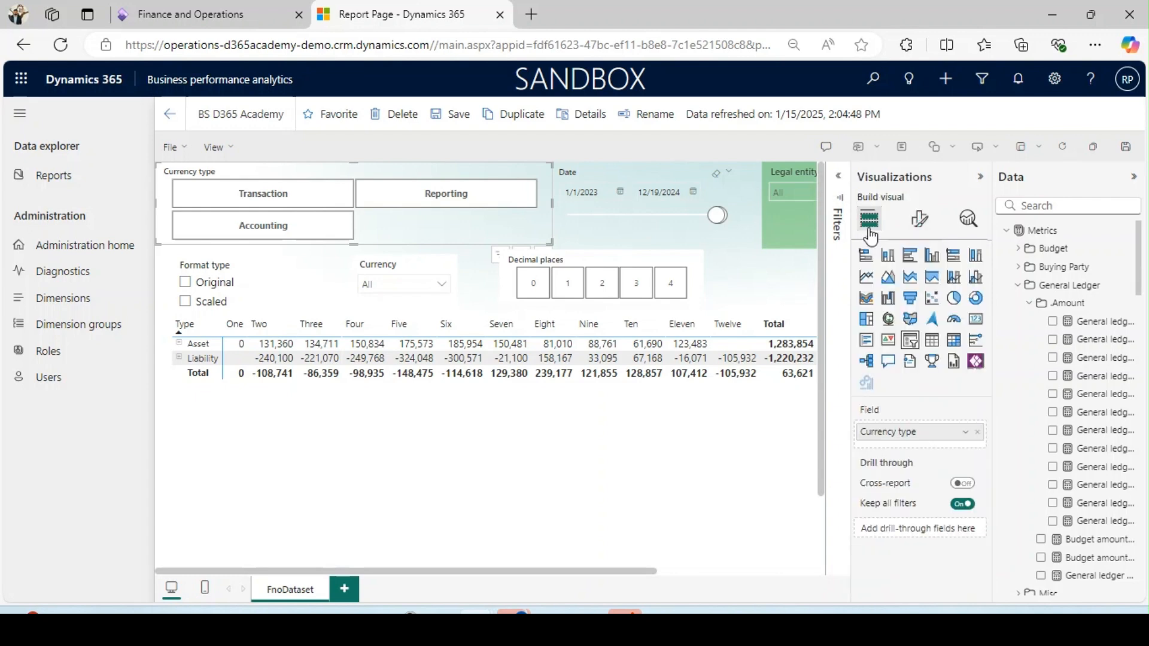
pyautogui.click(965, 433)
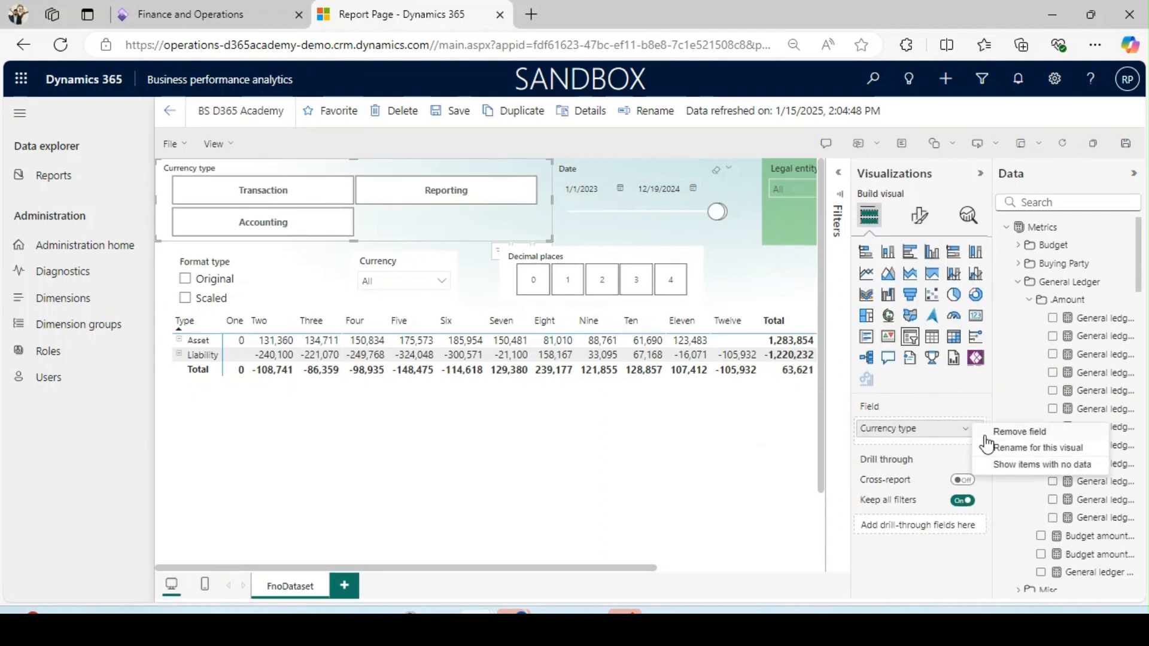
pyautogui.click(1018, 448)
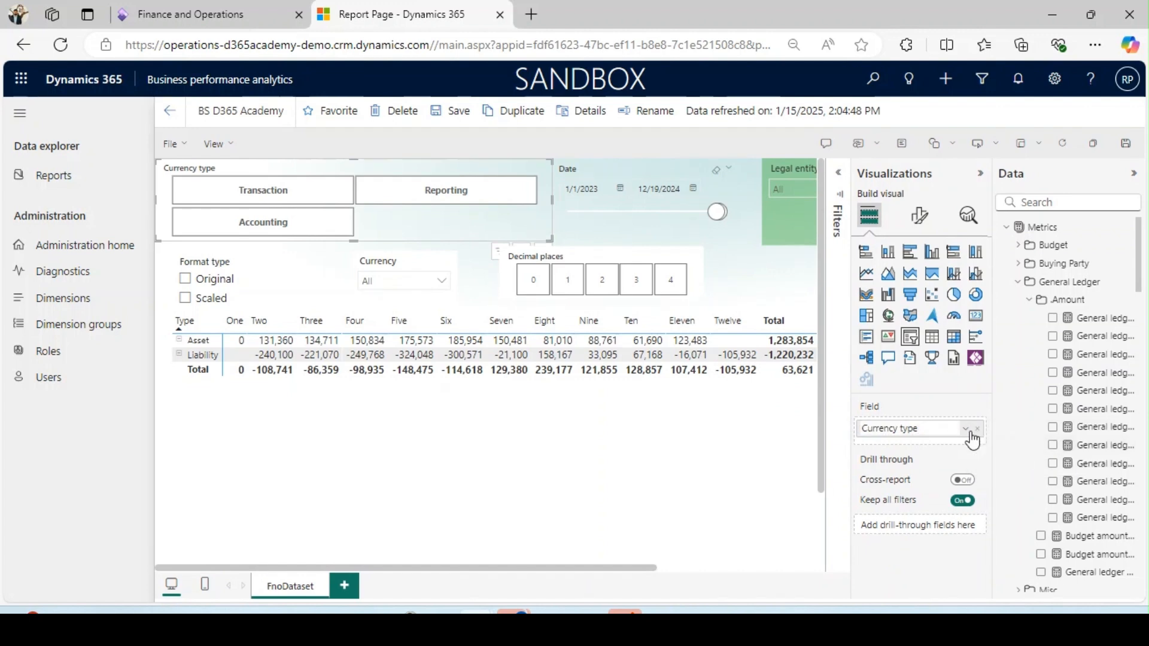
pyautogui.press('BackSpace')
pyautogui.press('BackSpace')
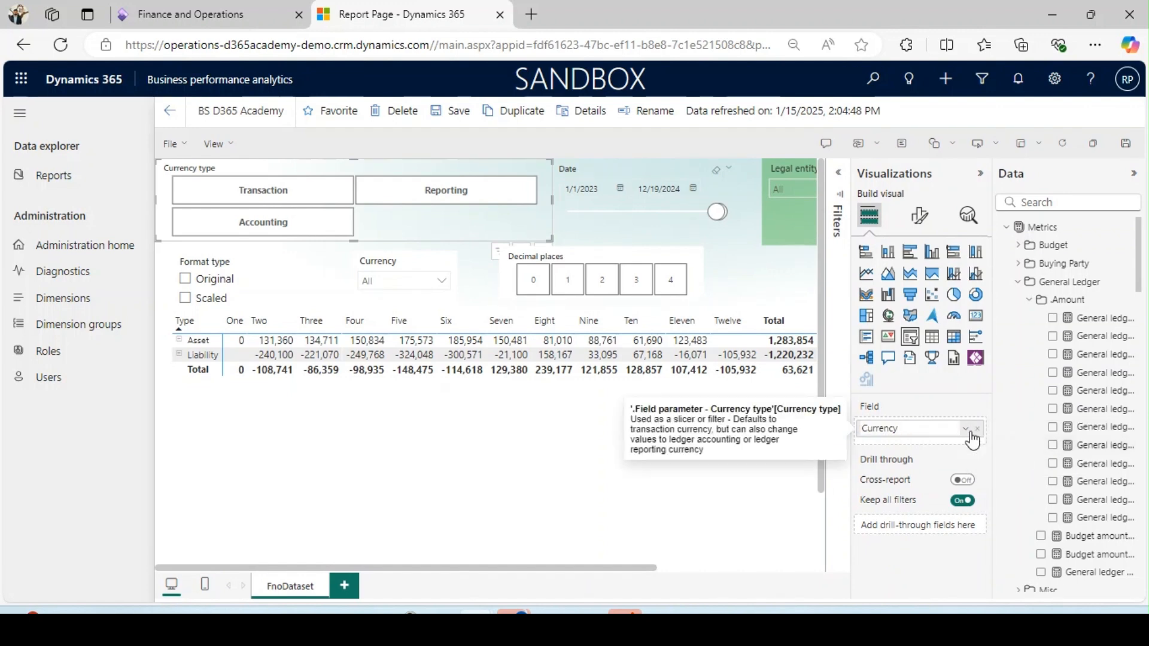
pyautogui.click(725, 510)
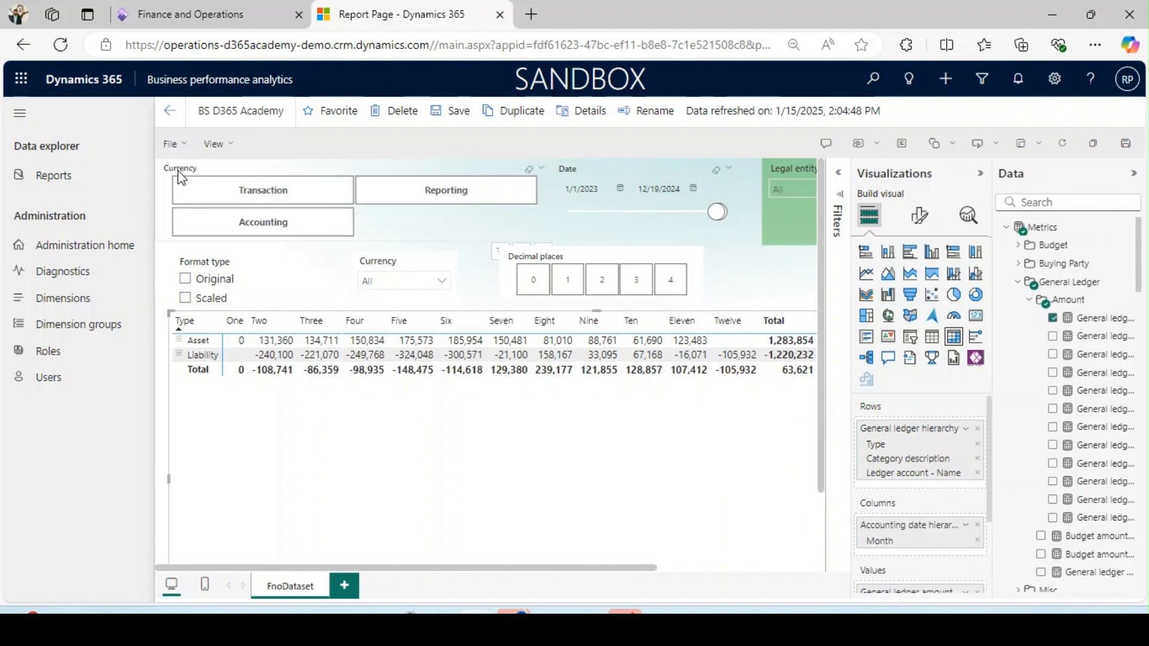
pyautogui.click(578, 173)
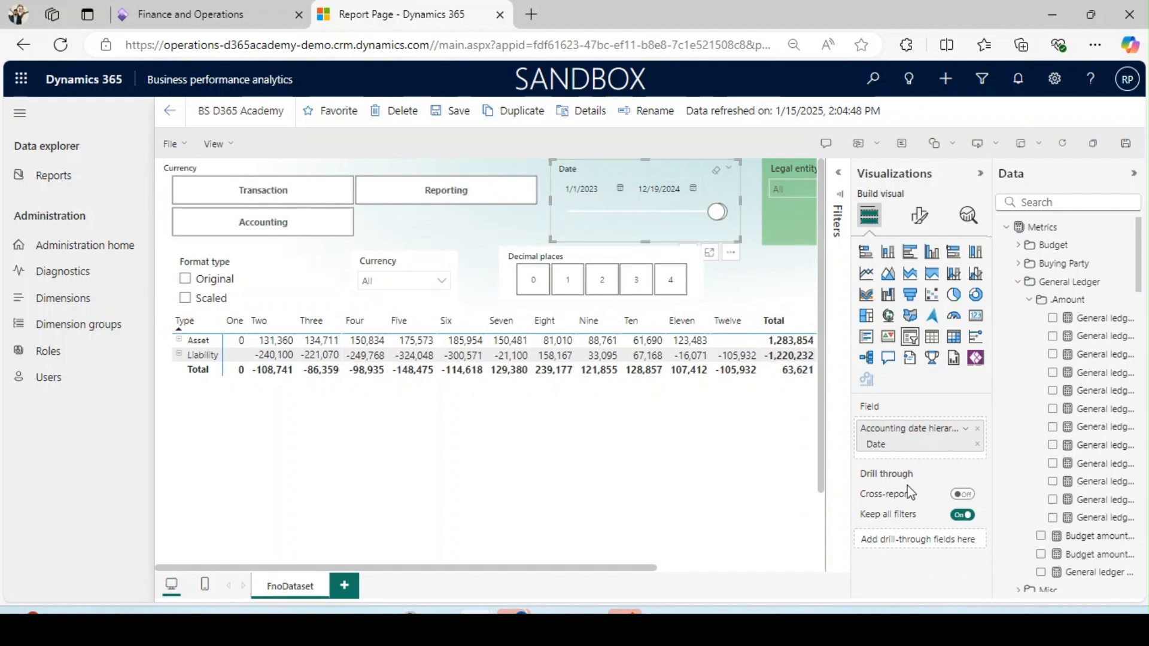
pyautogui.rightClick(961, 454)
pyautogui.click(1028, 443)
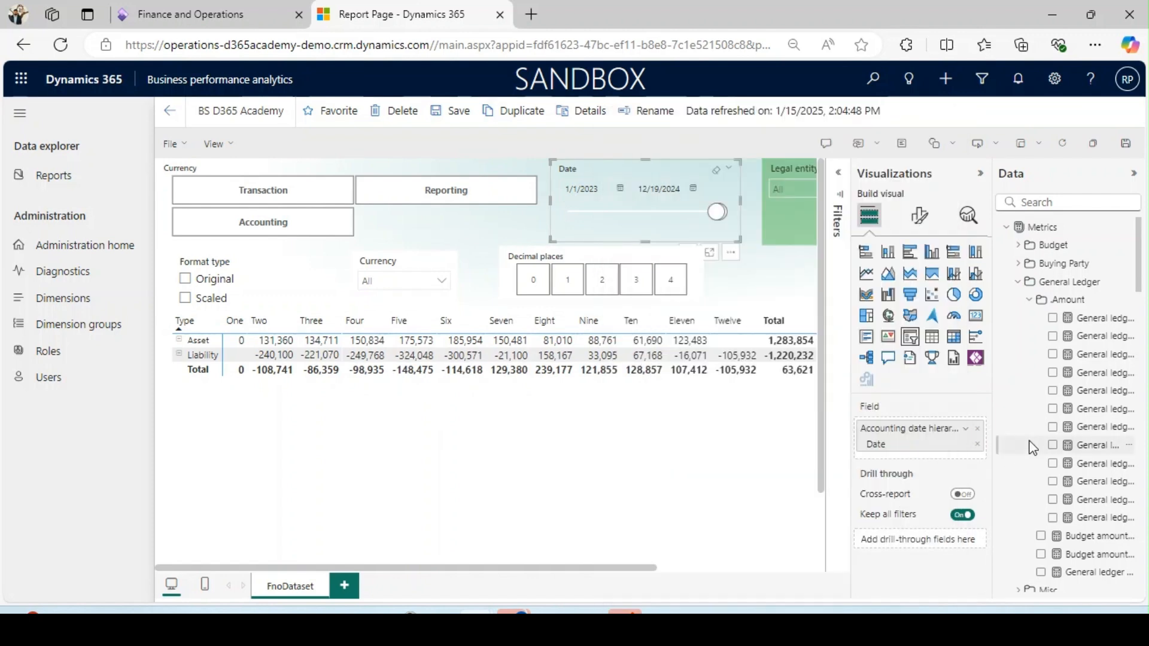
pyautogui.rightClick(906, 444)
pyautogui.click(941, 450)
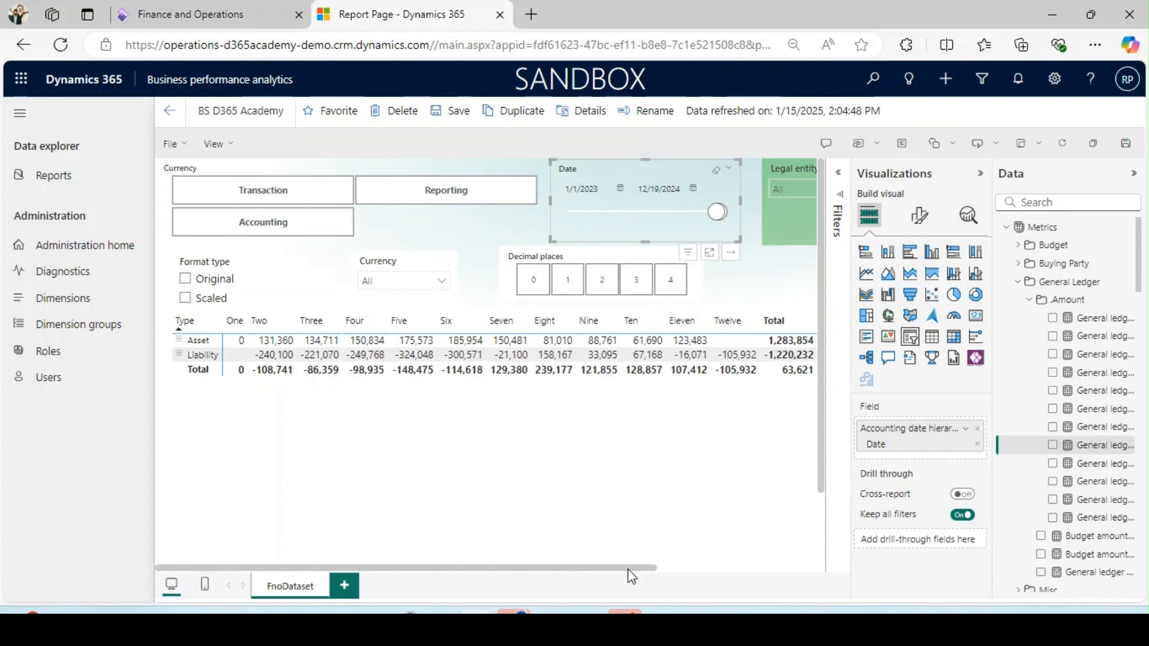
# - Rename the Legal entity slicer's field to Company for this visual only
pyautogui.hscroll(5, 626, 569)
pyautogui.click(618, 172)
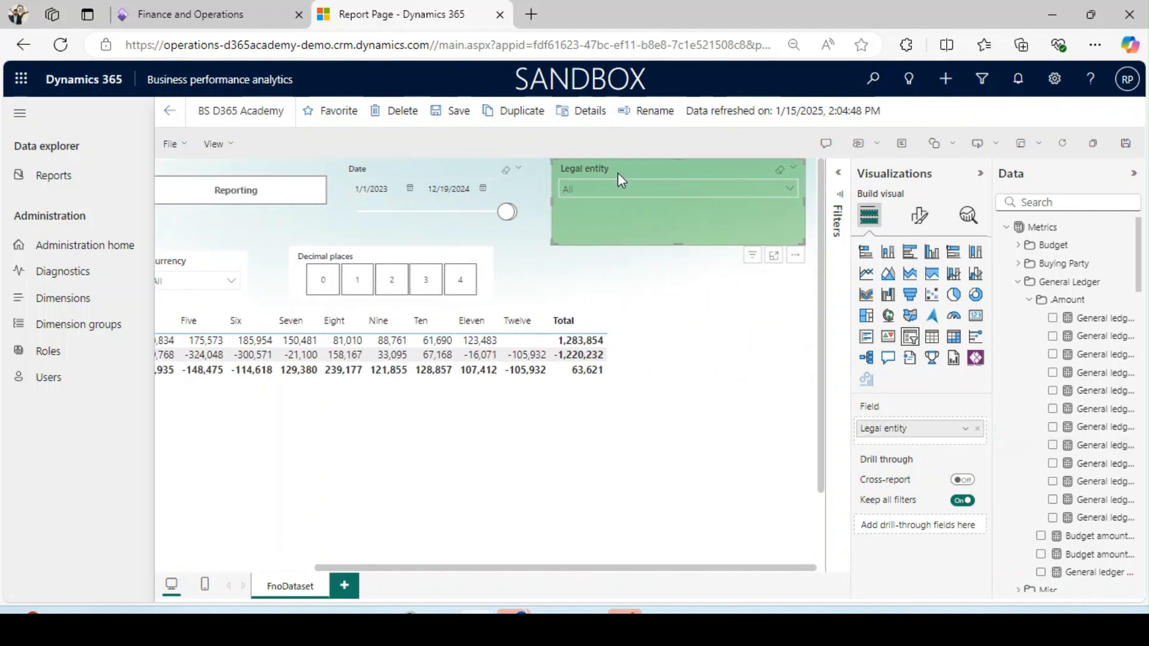
pyautogui.click(966, 432)
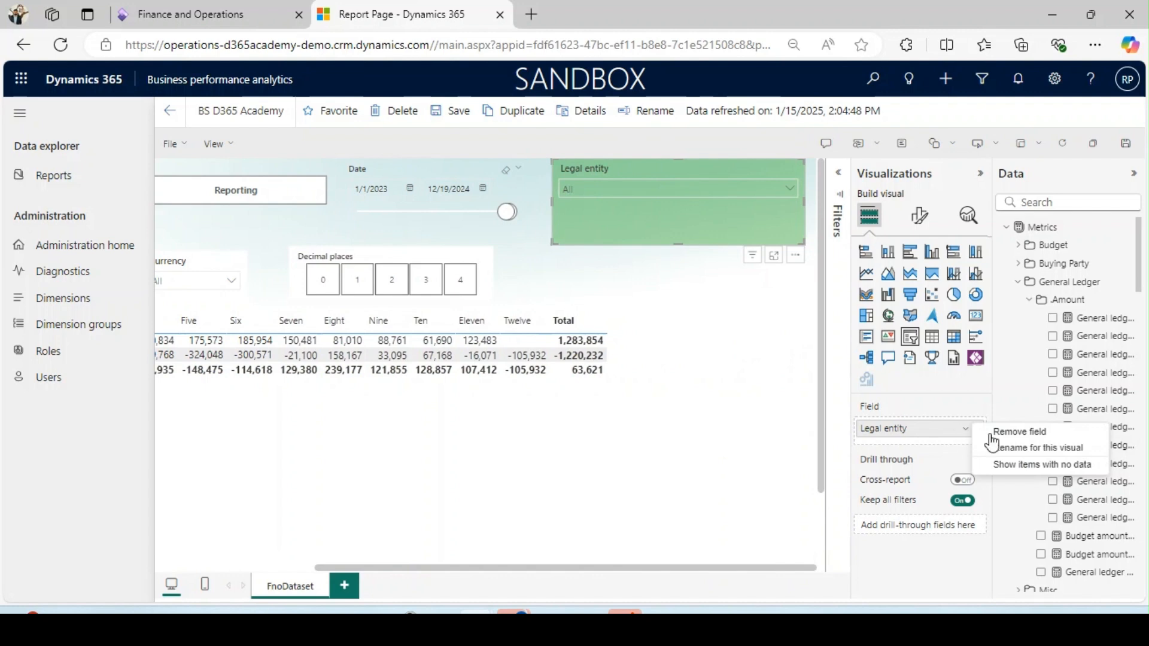
pyautogui.click(1010, 449)
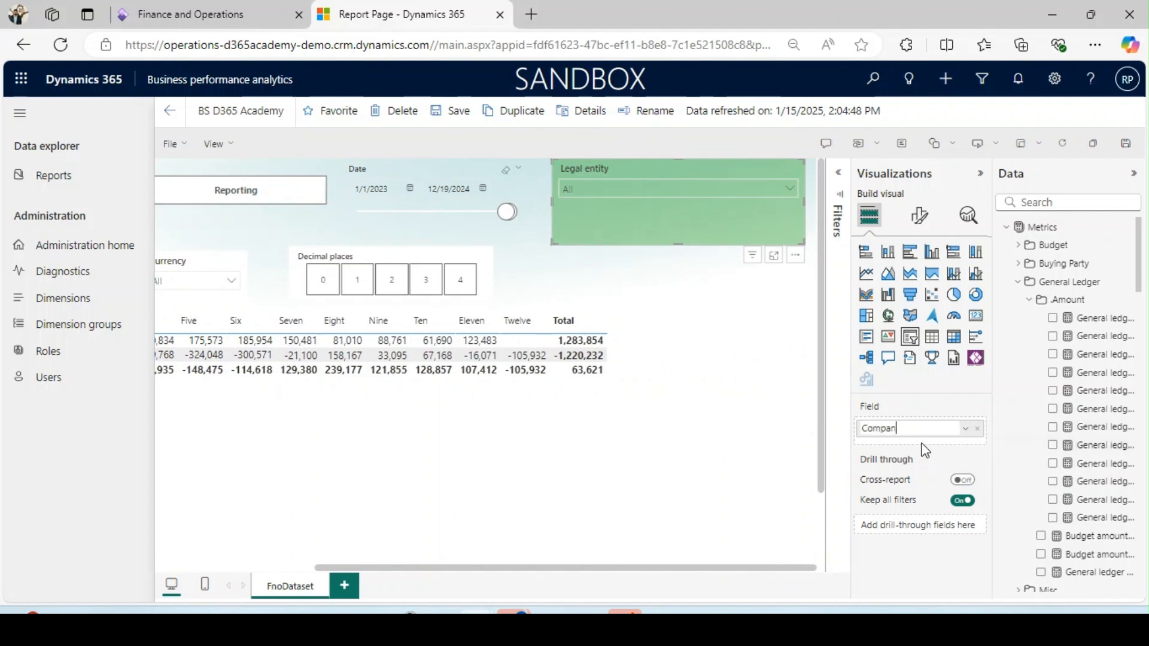
pyautogui.click(739, 362)
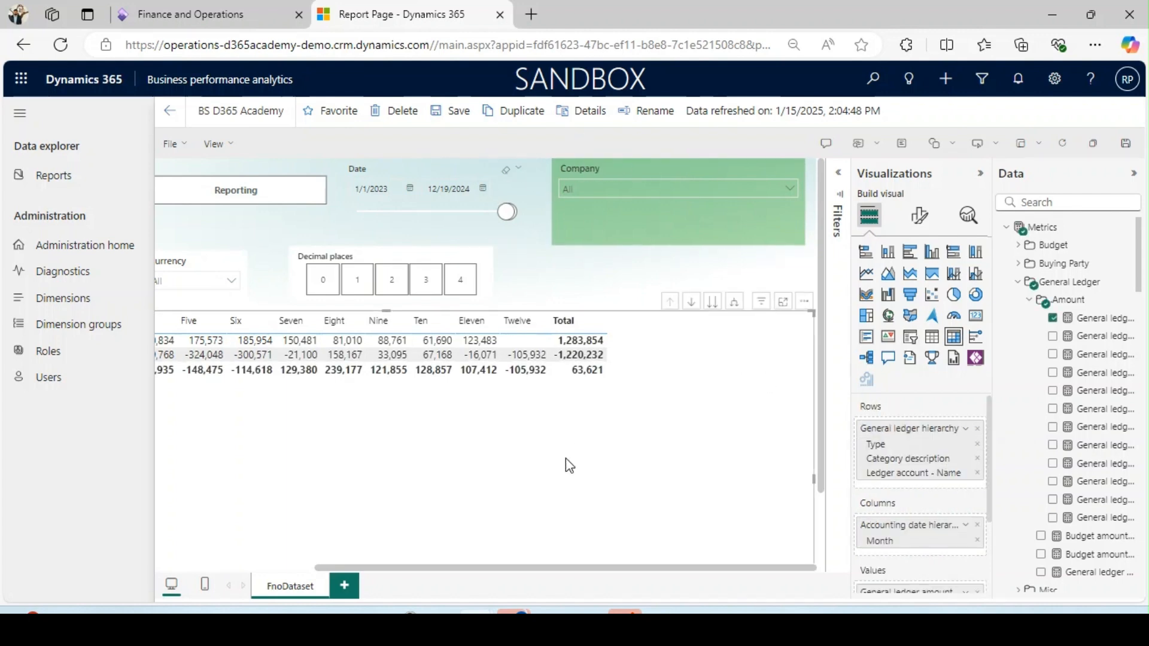
# - Try the balance sheet matrix without column and row subtotals, and turn both subtotals back on
pyautogui.moveTo(576, 565); pyautogui.dragTo(742, 583)
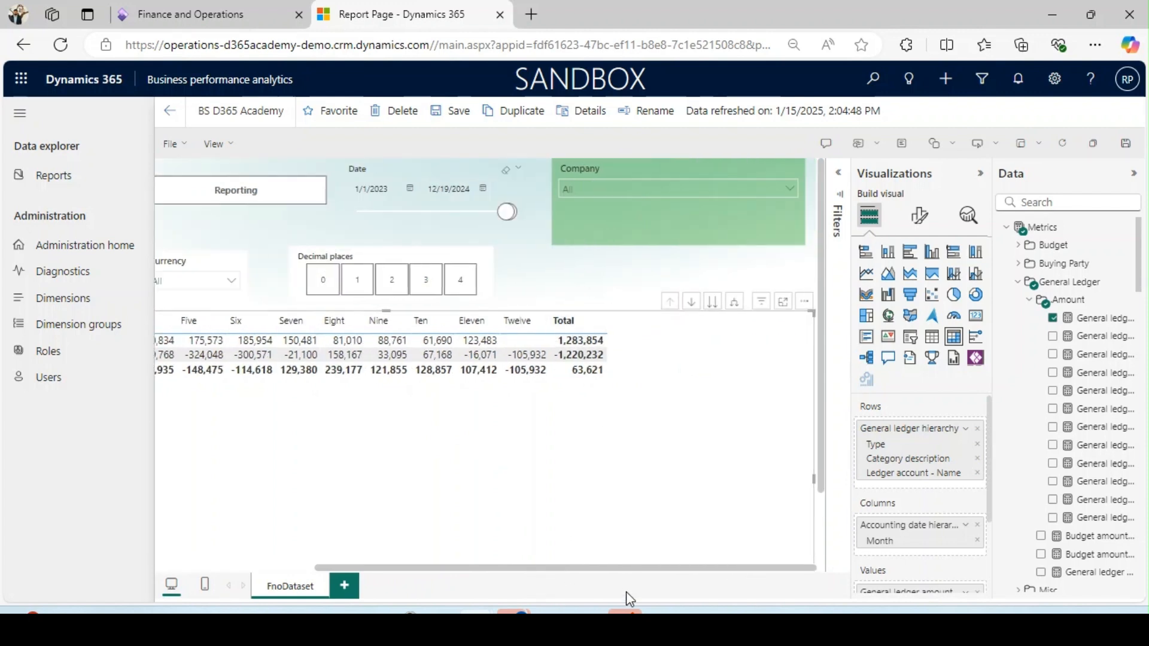
pyautogui.moveTo(655, 571); pyautogui.dragTo(494, 571)
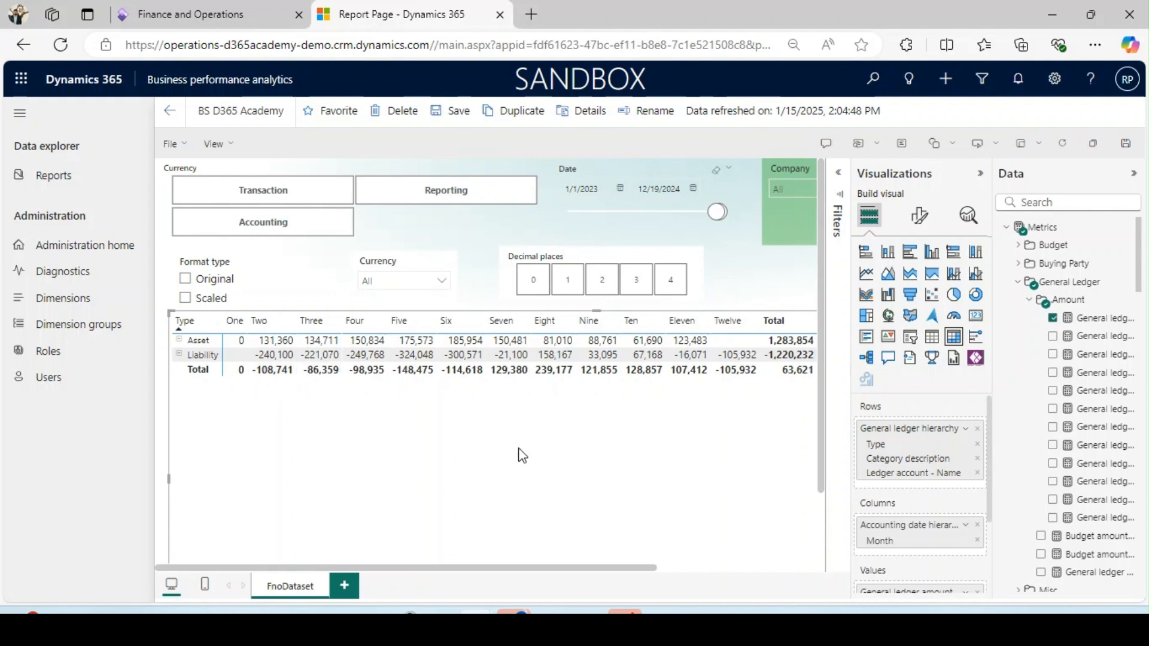
pyautogui.click(292, 367)
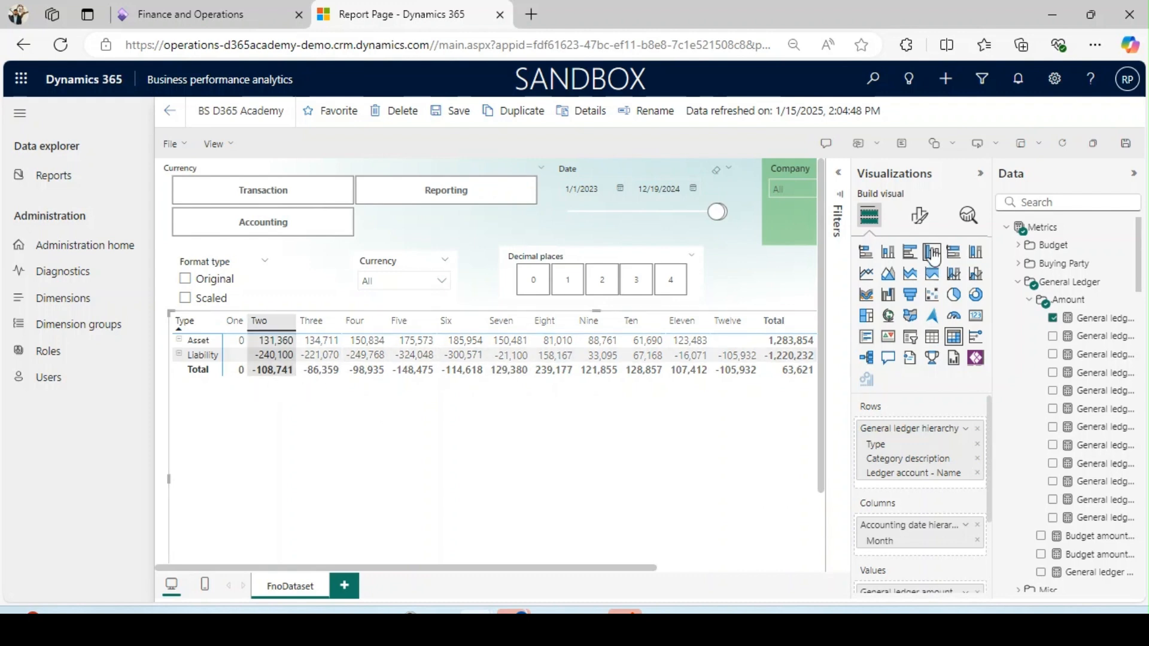
pyautogui.click(924, 220)
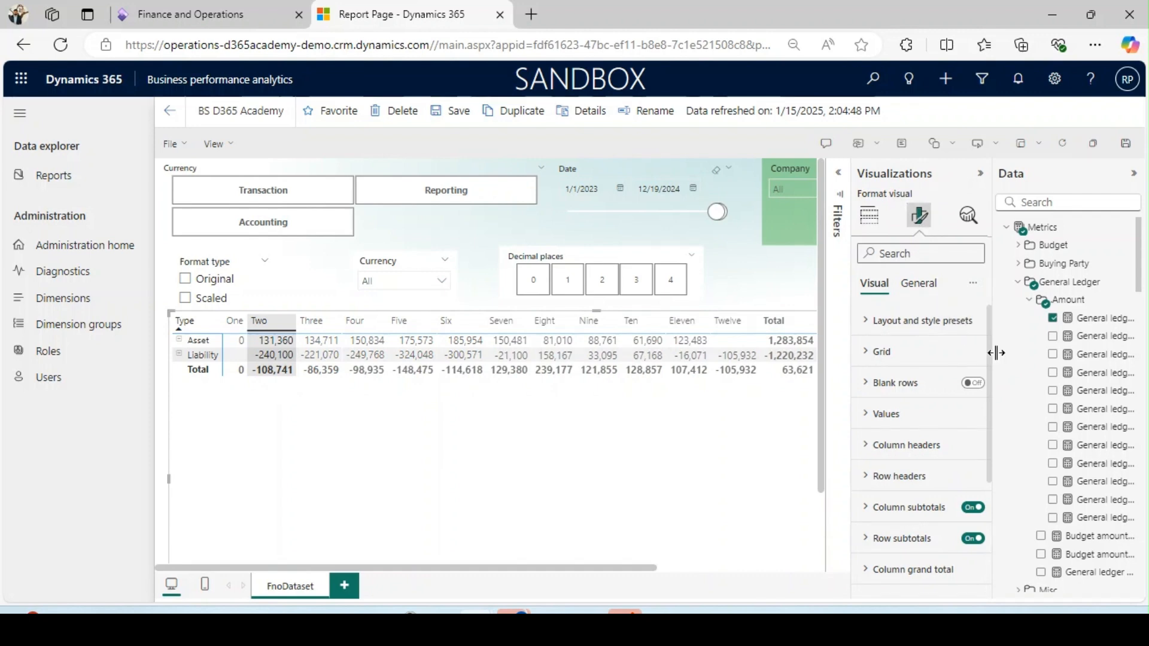
pyautogui.scroll(-3, 993, 450)
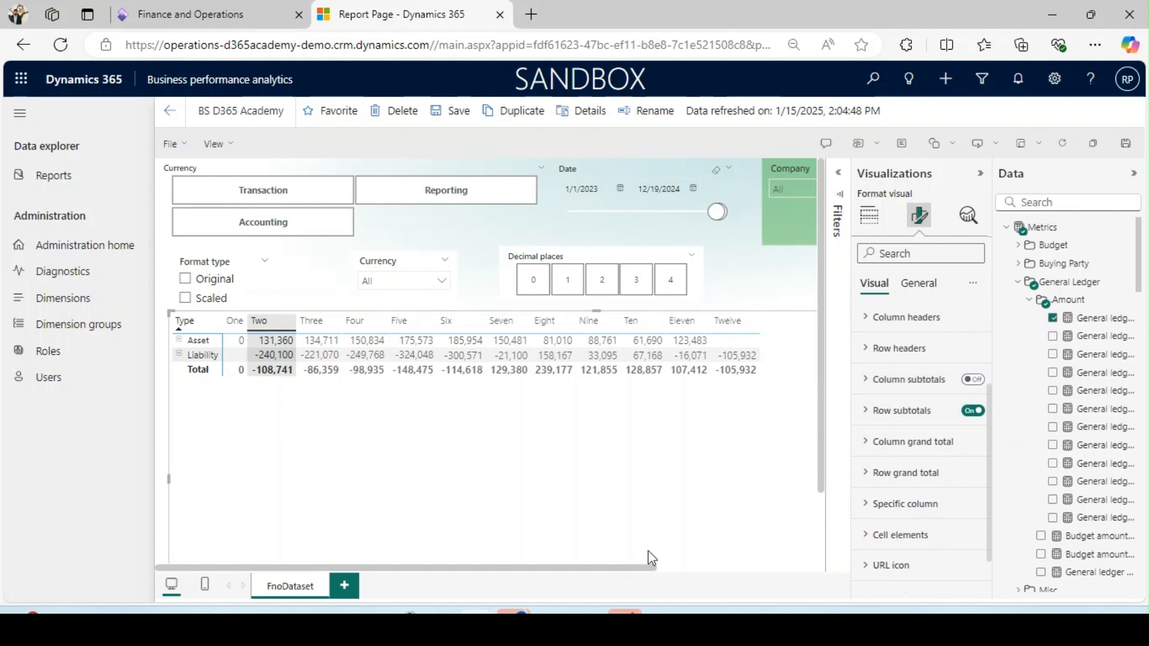
pyautogui.moveTo(635, 576); pyautogui.dragTo(707, 567)
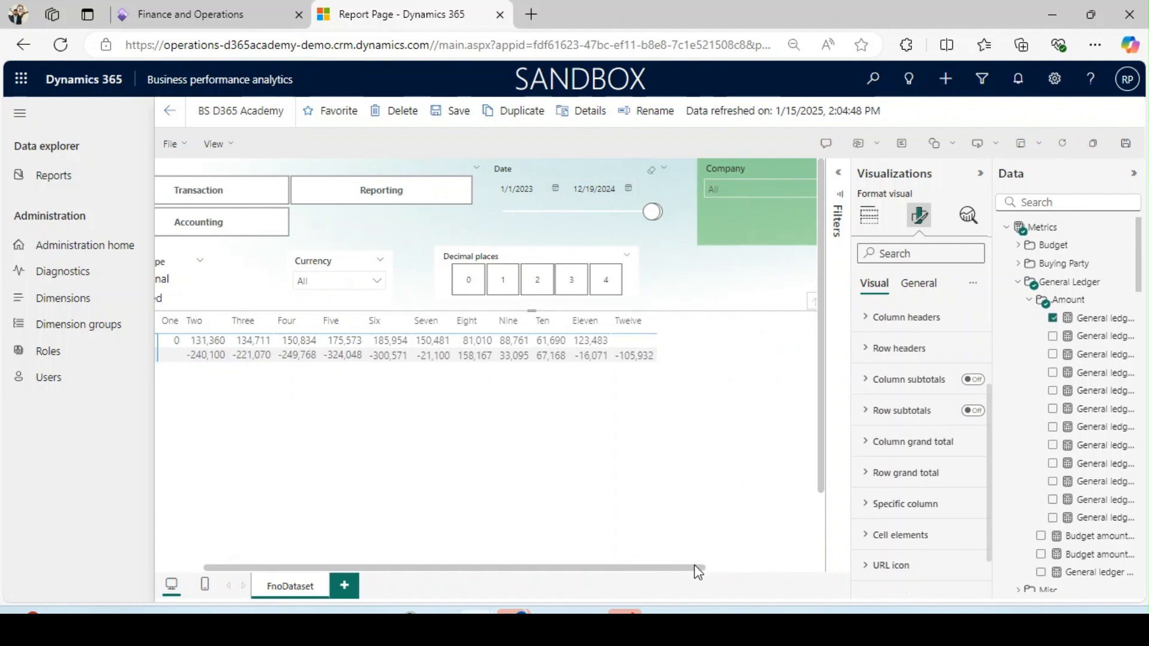
pyautogui.moveTo(694, 570); pyautogui.dragTo(399, 557)
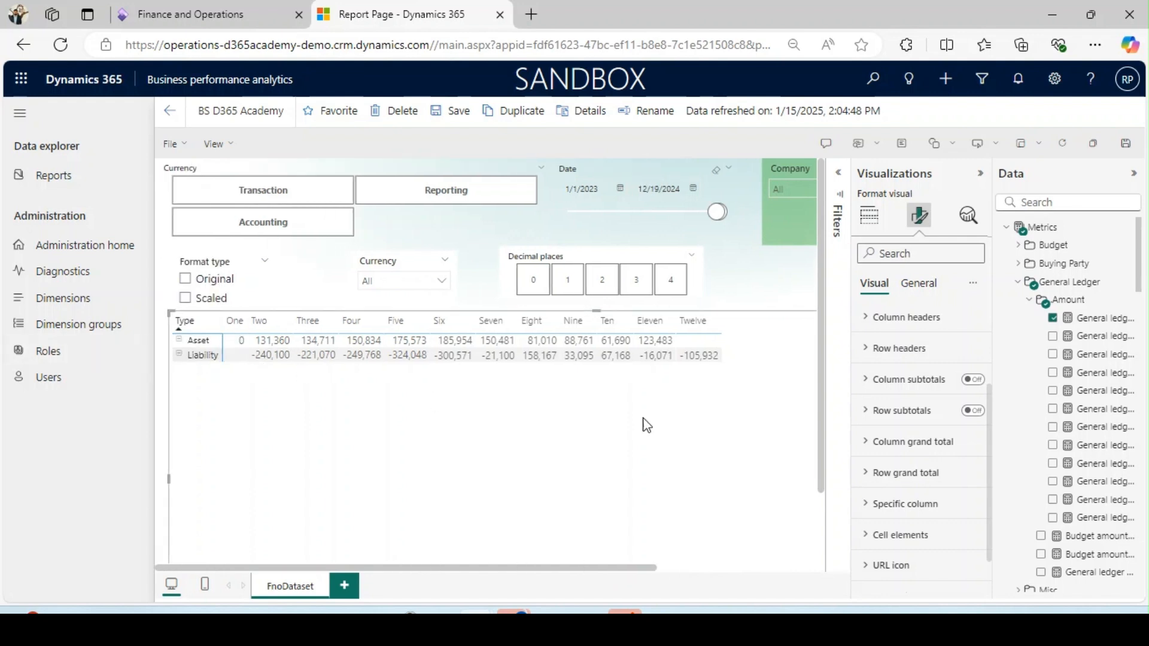
pyautogui.click(974, 412)
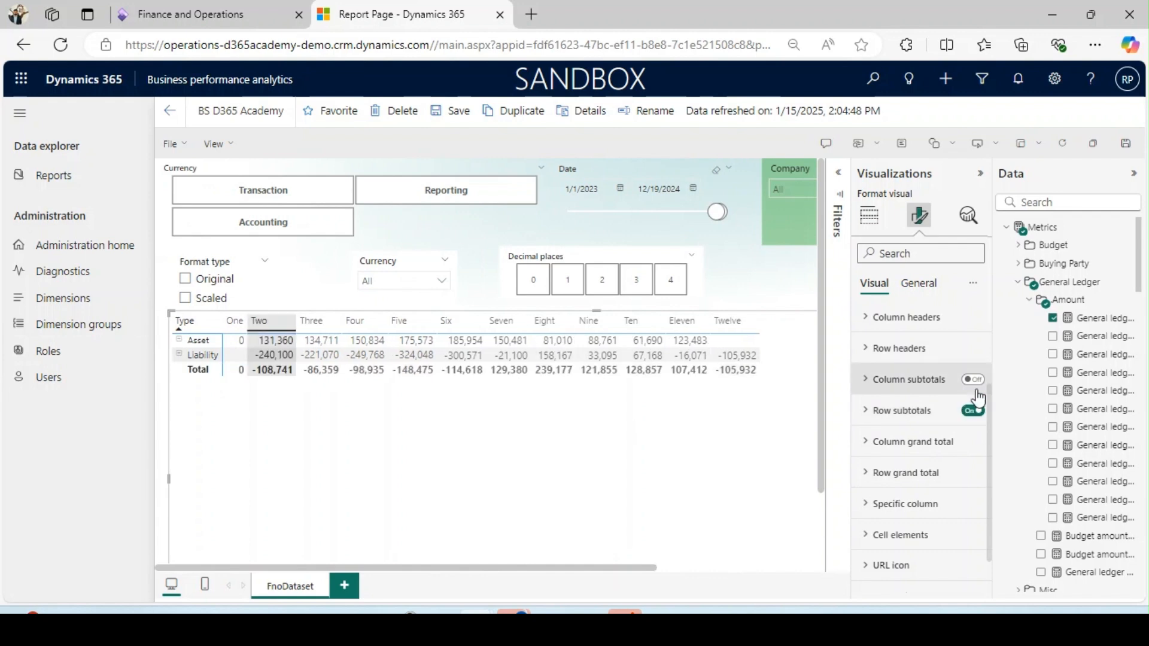
pyautogui.click(974, 381)
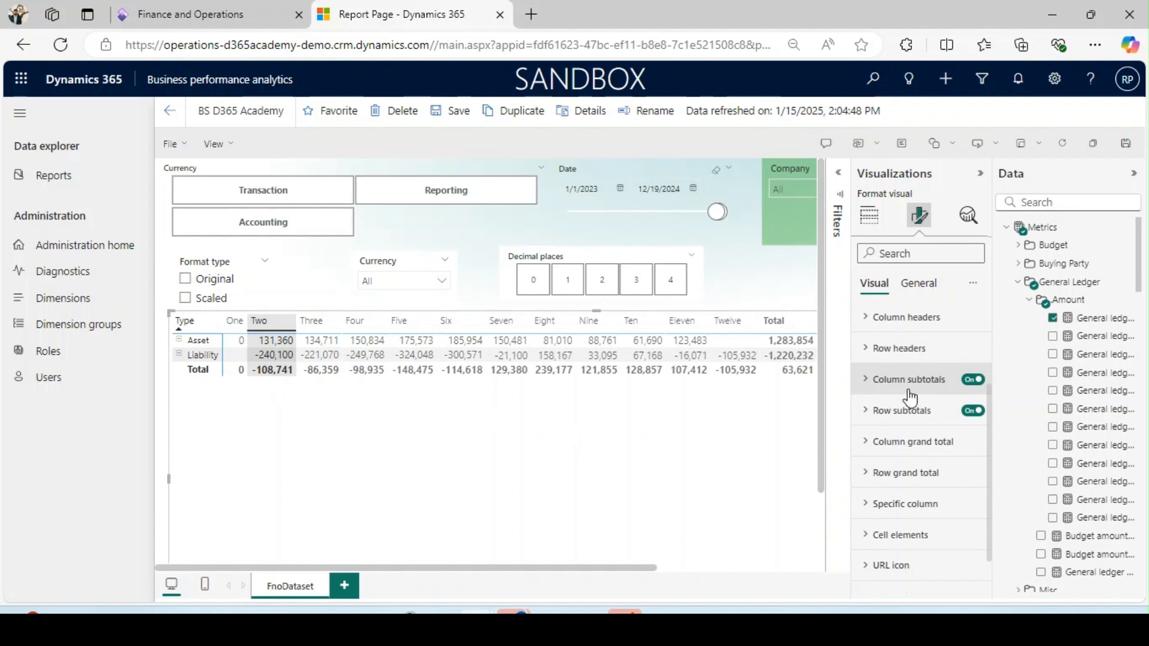
# - Look through the matrix's column grand total and row grand total formatting options
pyautogui.click(862, 450)
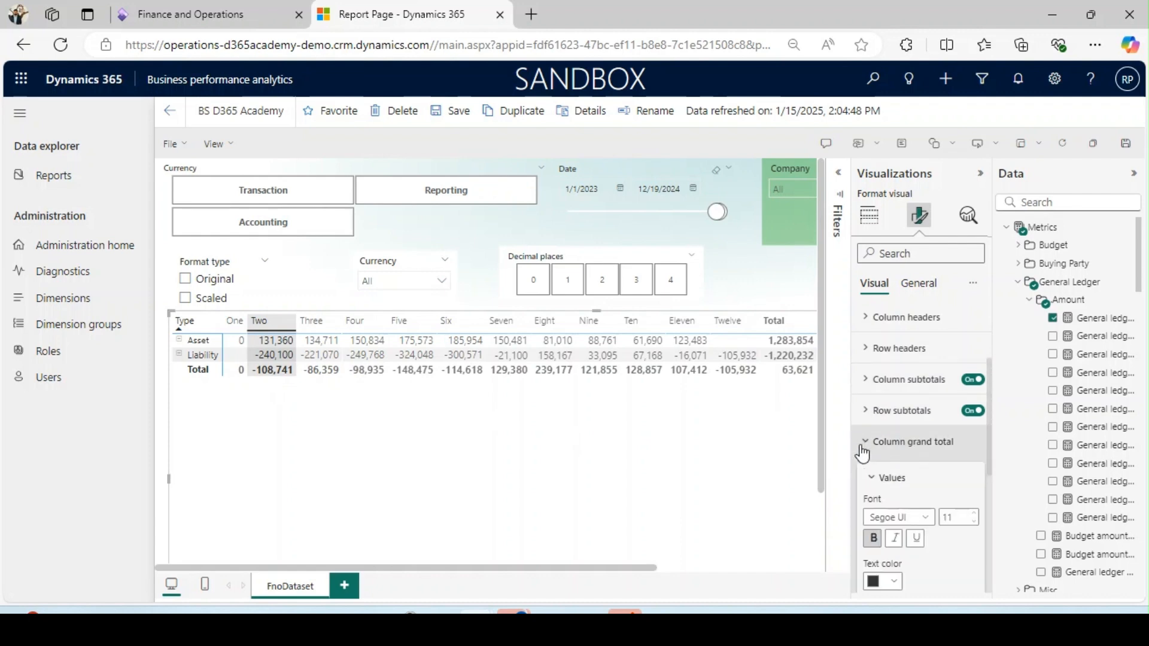
pyautogui.click(862, 452)
pyautogui.click(863, 474)
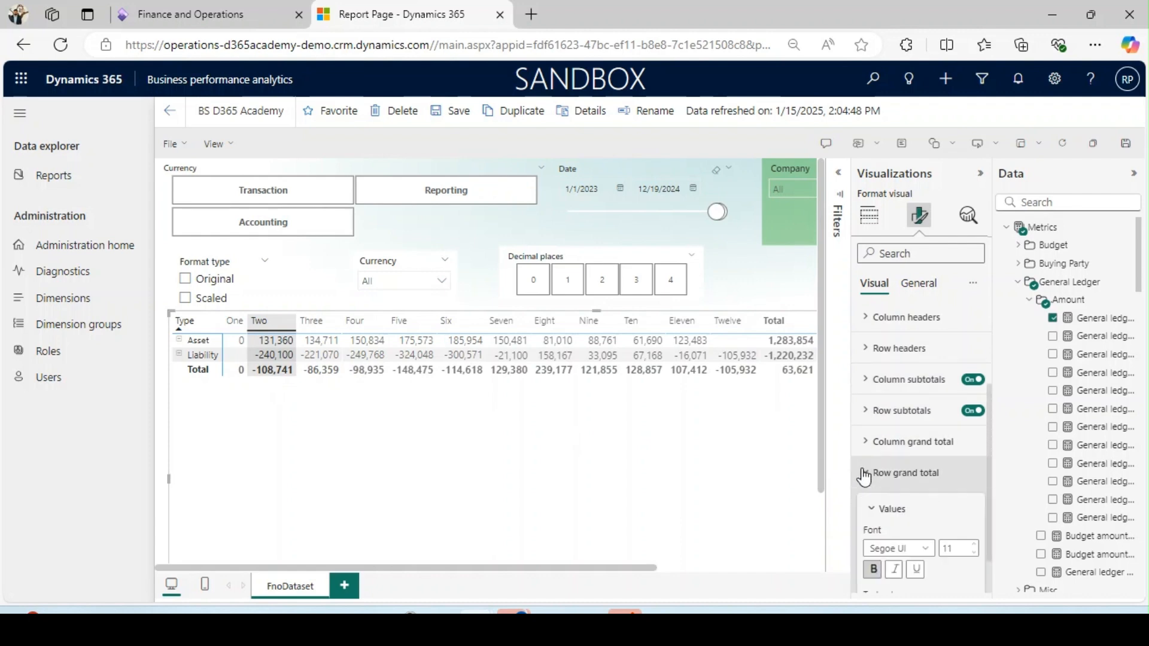
pyautogui.click(863, 476)
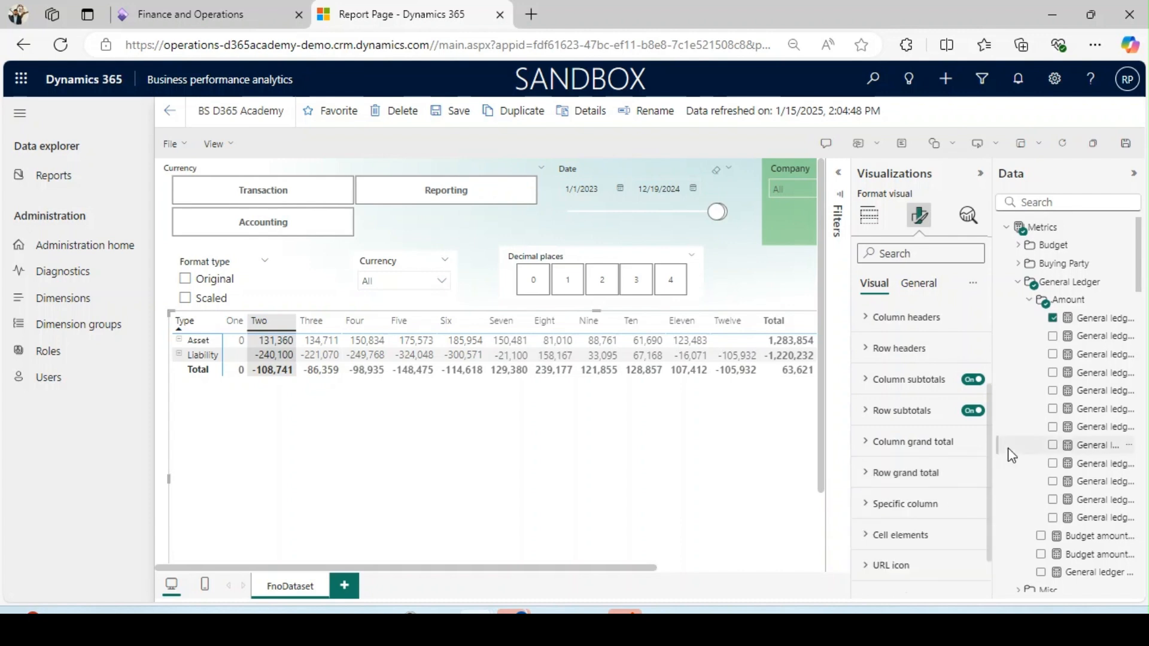
pyautogui.moveTo(503, 568); pyautogui.dragTo(440, 564)
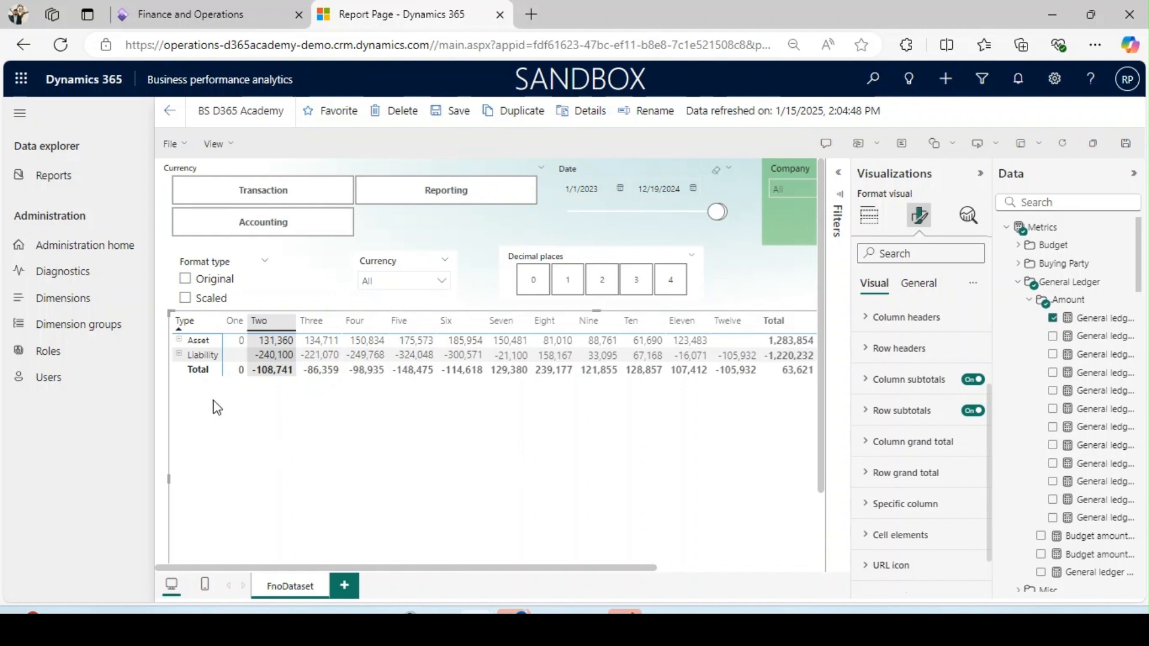
# - Expand Asset and Liability in the matrix down to the ledger accounts under Cash, Accounts Receivable and Accounts Payable
pyautogui.click(179, 340)
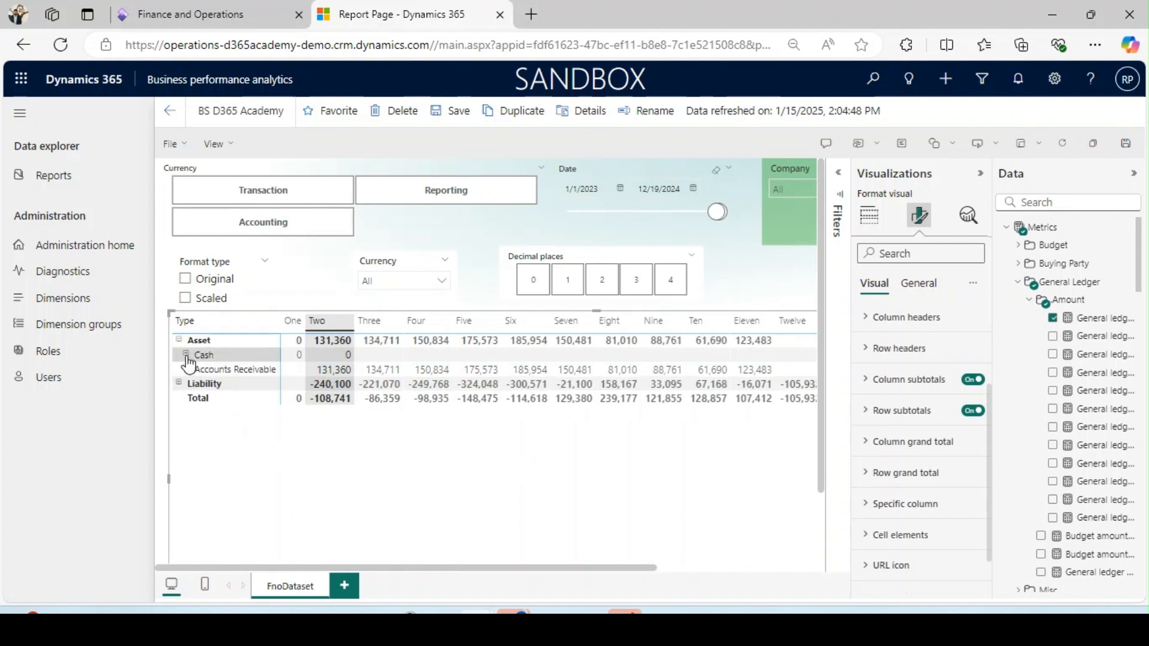
pyautogui.click(186, 356)
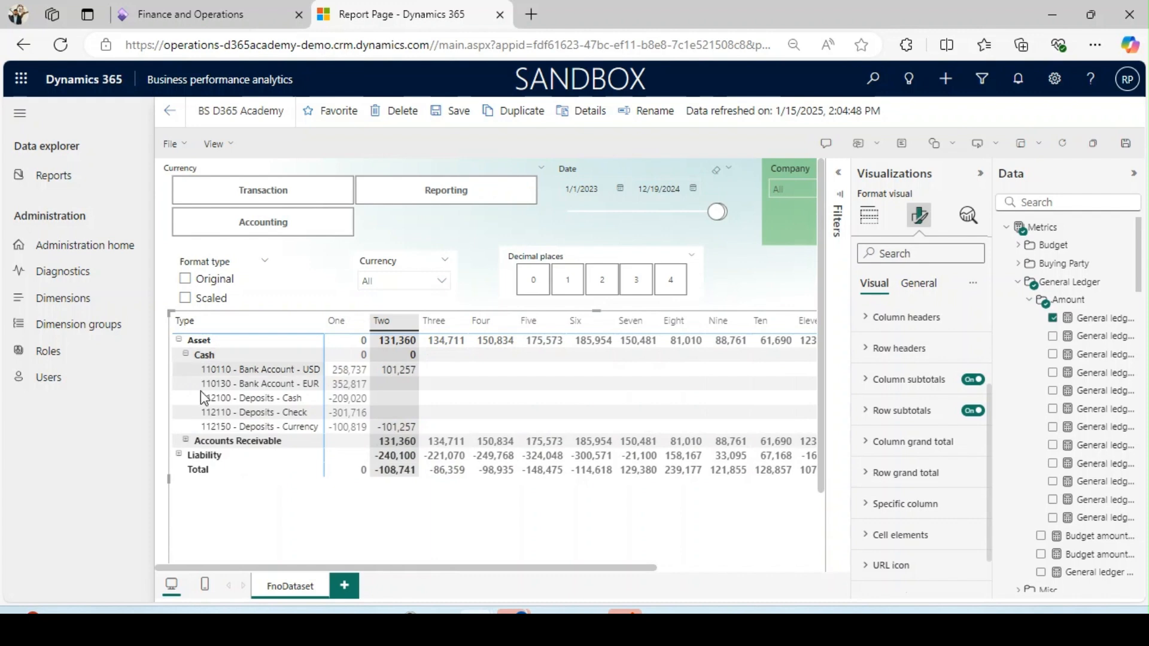
pyautogui.click(186, 441)
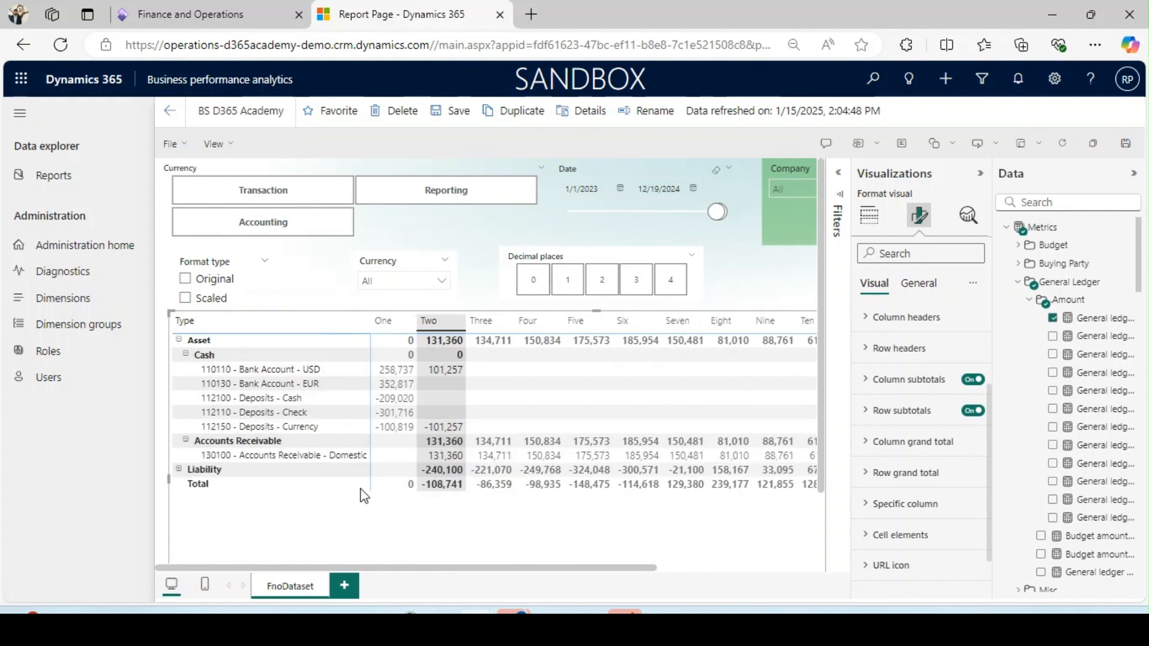
pyautogui.moveTo(819, 274); pyautogui.dragTo(815, 374)
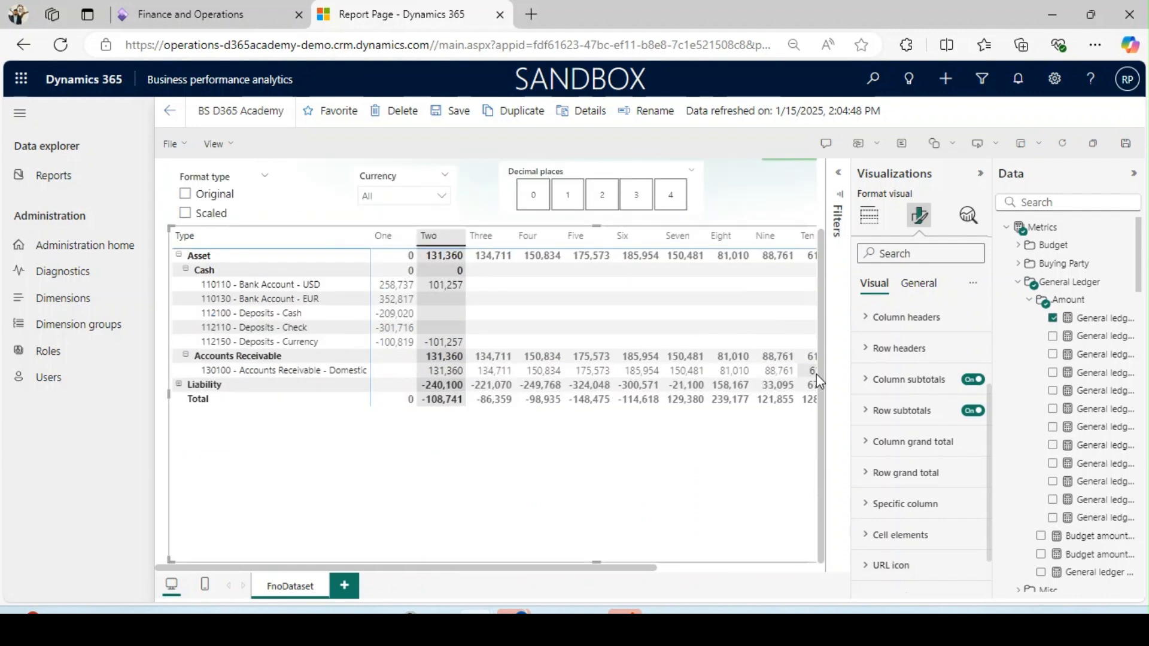
pyautogui.click(179, 384)
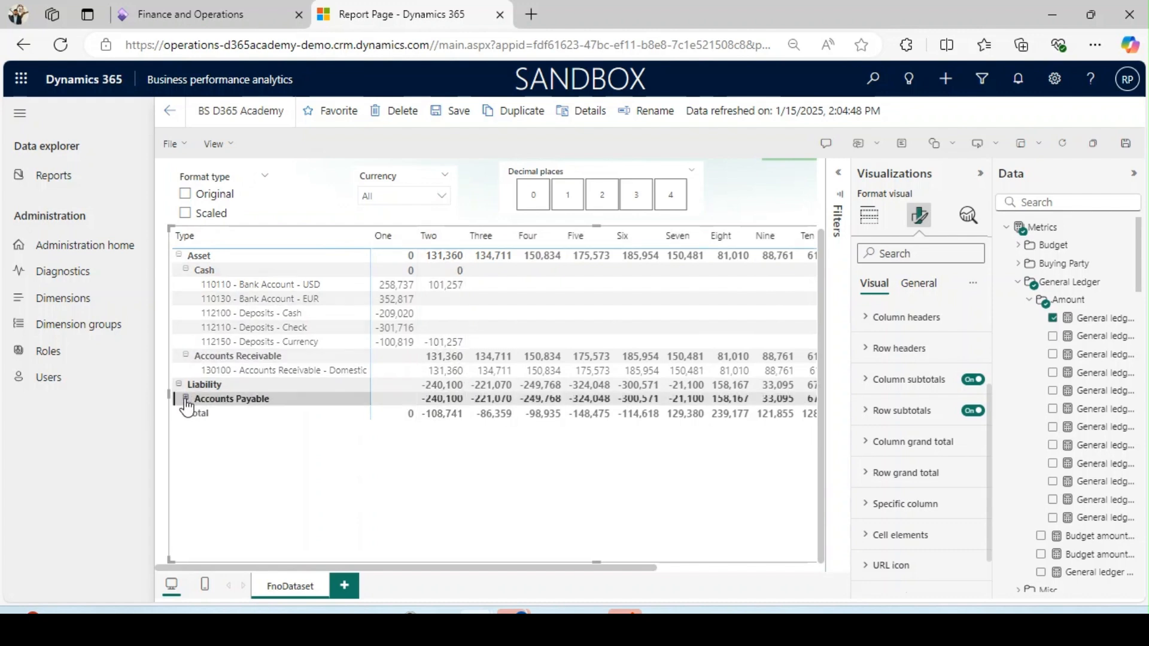
pyautogui.click(186, 400)
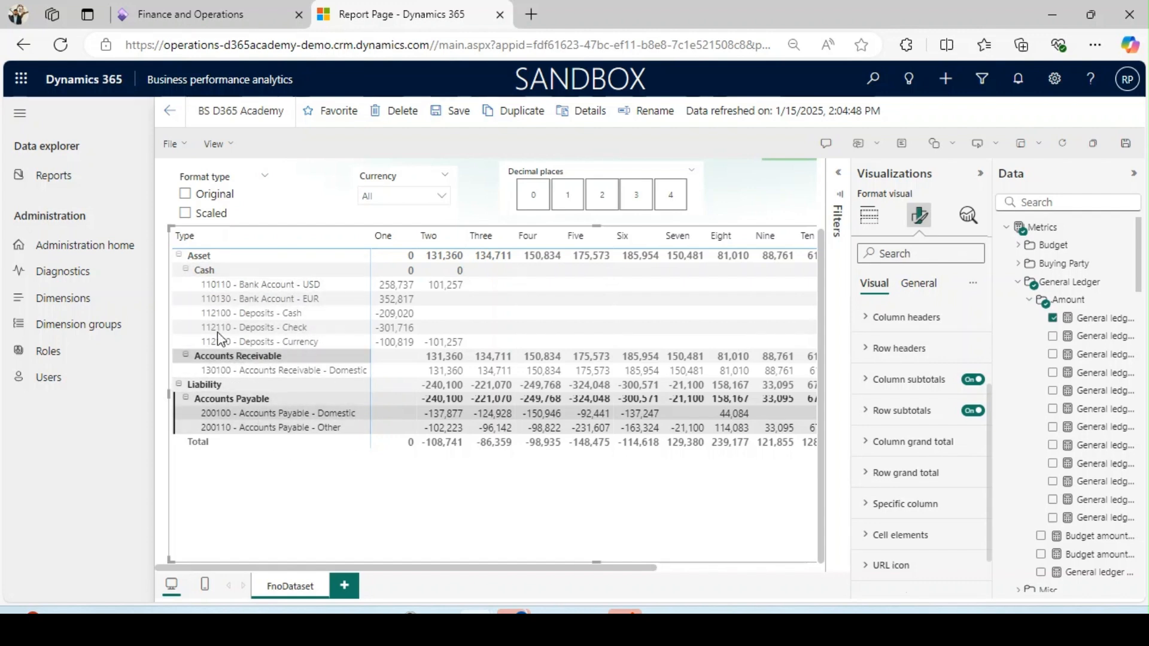
# - Highlight the Cash group in the matrix and review the fields used for its rows and columns
pyautogui.click(236, 269)
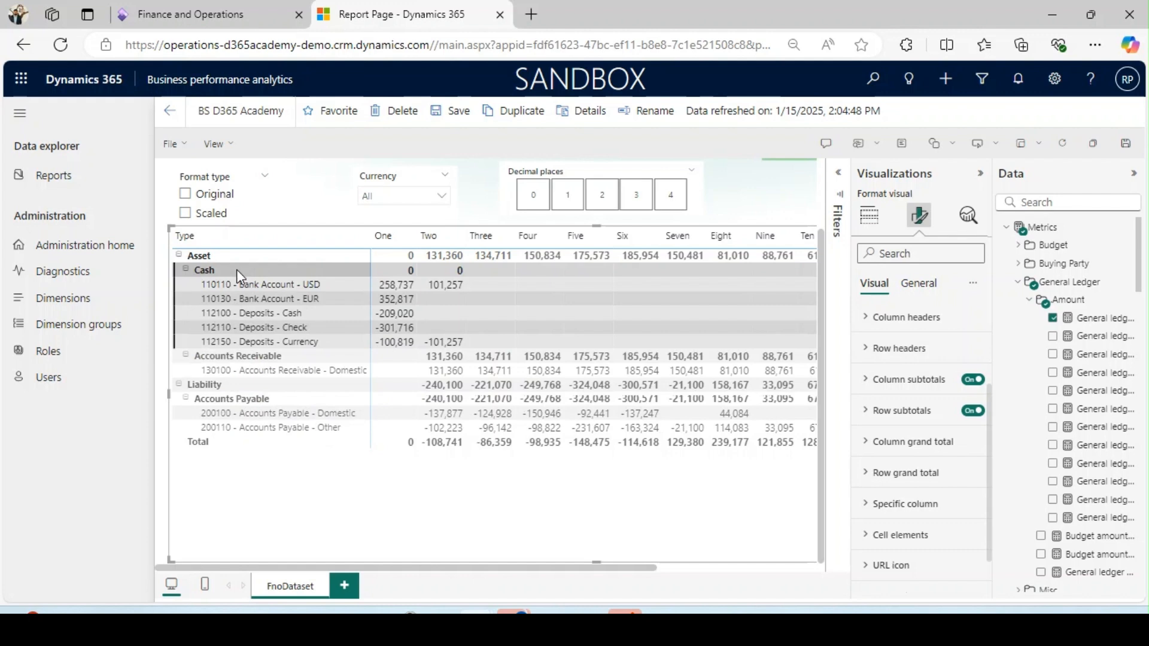
pyautogui.click(863, 225)
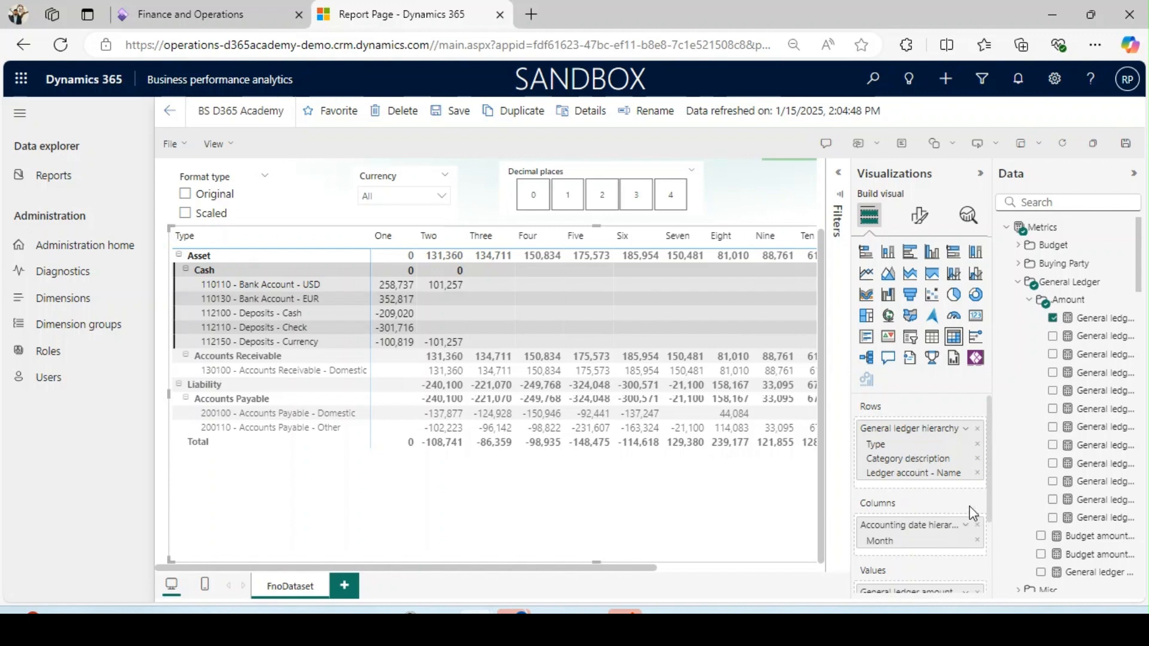
pyautogui.moveTo(990, 481); pyautogui.dragTo(1003, 453)
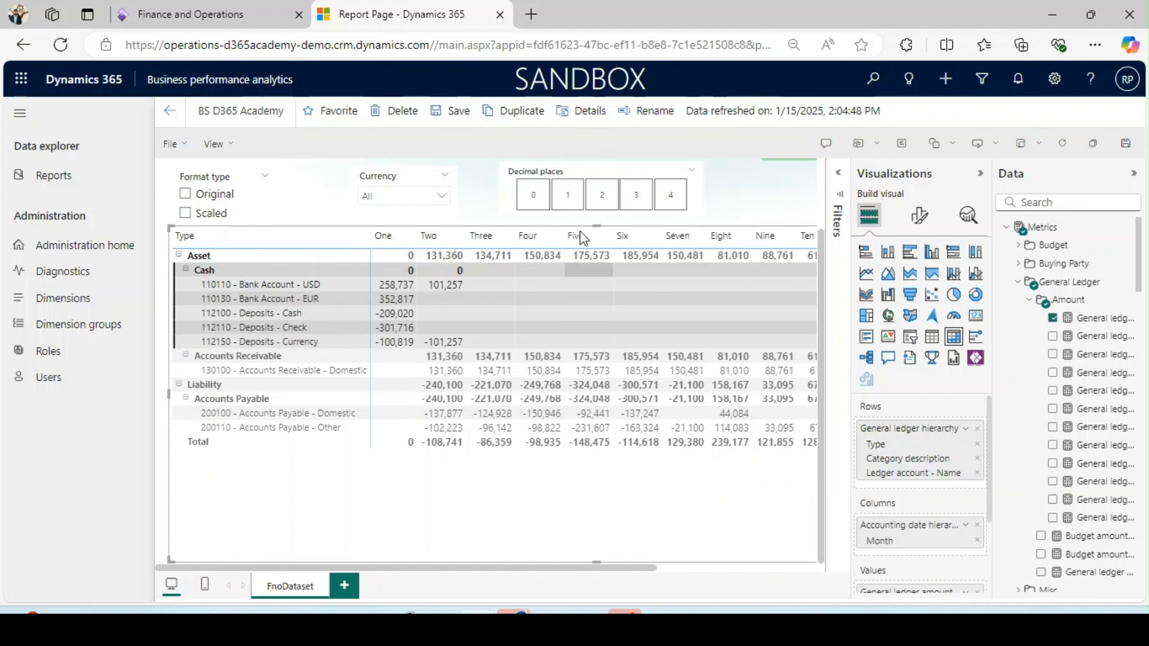
# - Show the matrix amounts with 2 decimal places in the Scaled format type using the slicers
pyautogui.click(597, 206)
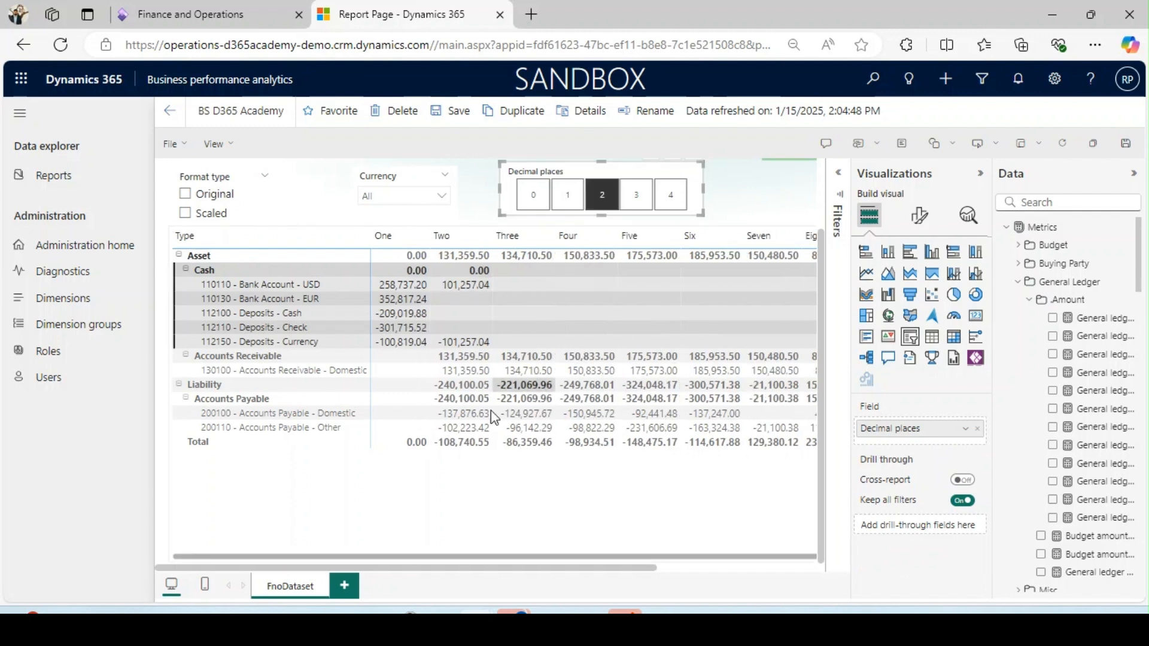
pyautogui.click(216, 214)
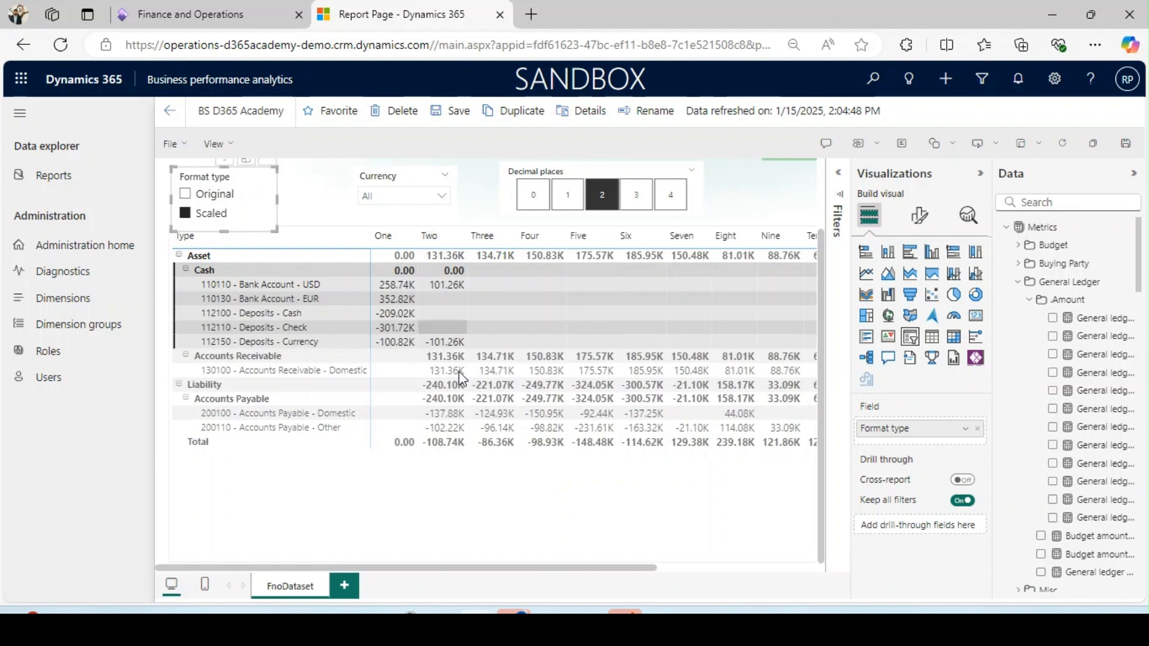
pyautogui.moveTo(573, 567); pyautogui.dragTo(395, 543)
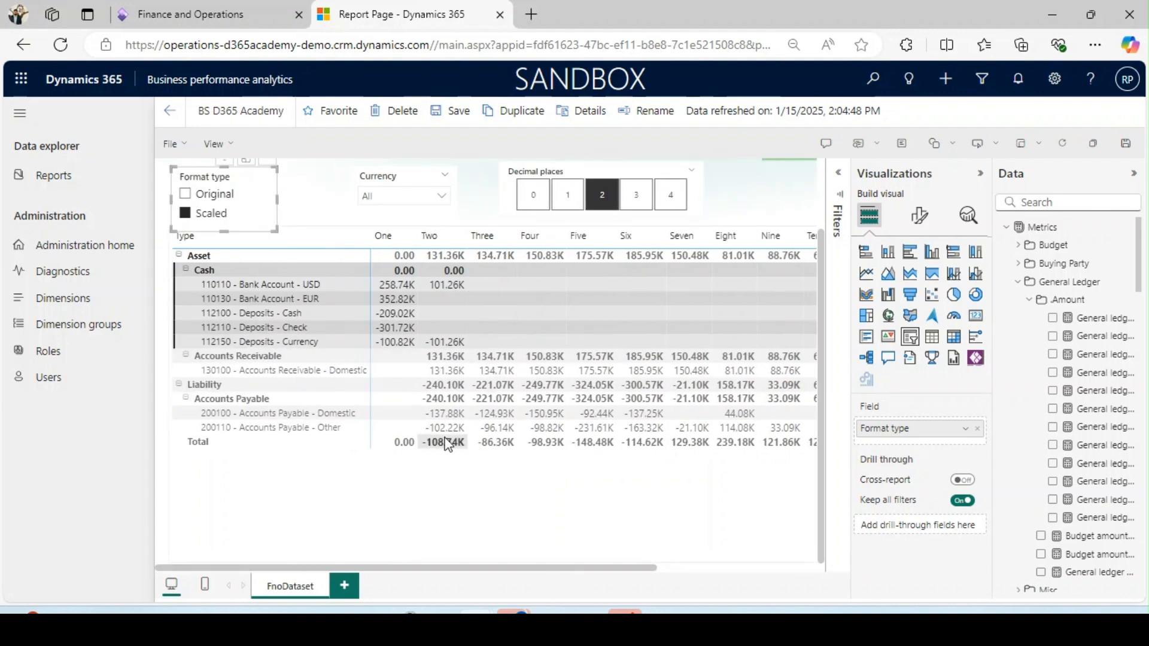
# - Save the BS D365 Academy report and view the finished page with its slicers and matrix
pyautogui.click(470, 344)
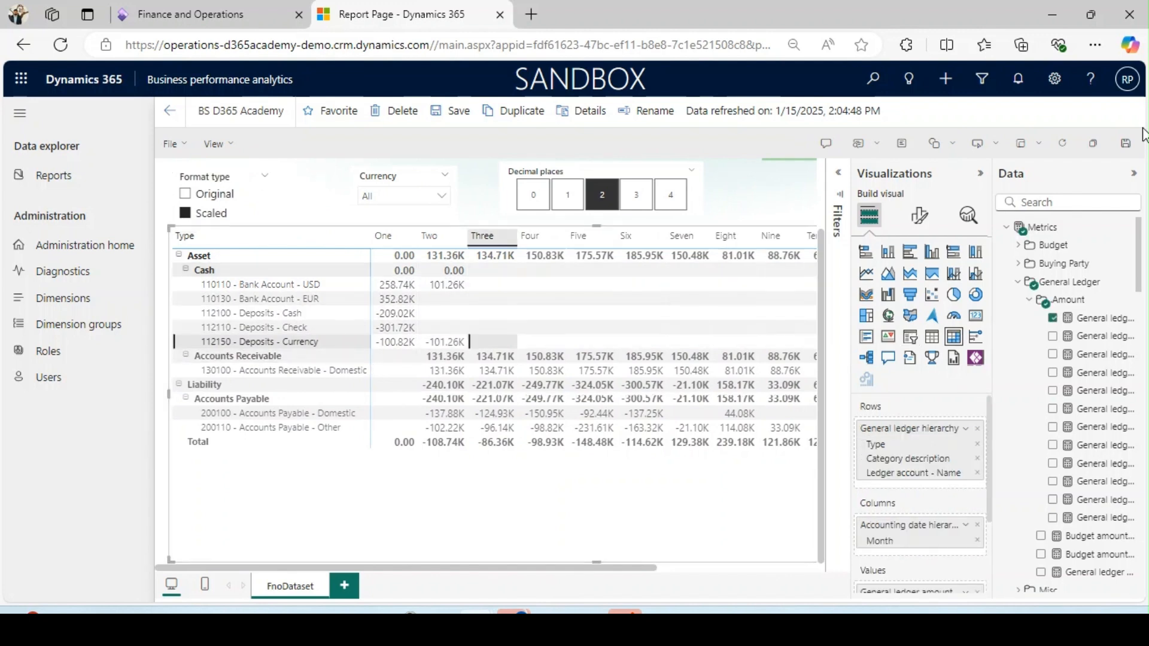
pyautogui.click(1126, 144)
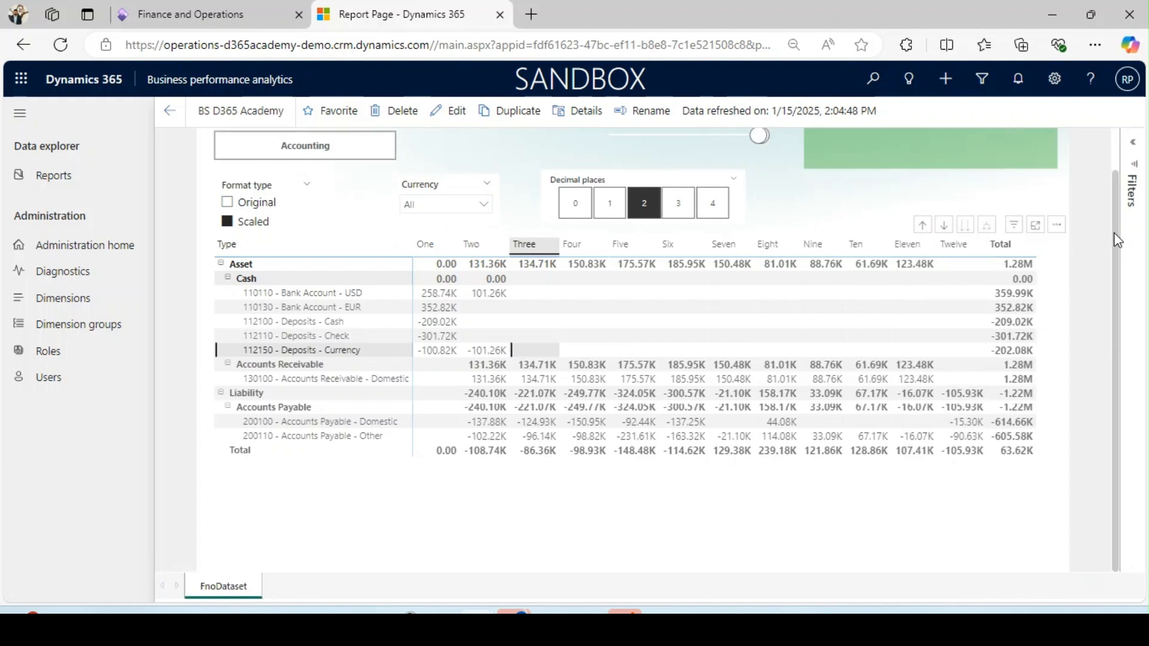
pyautogui.scroll(2, 1116, 241)
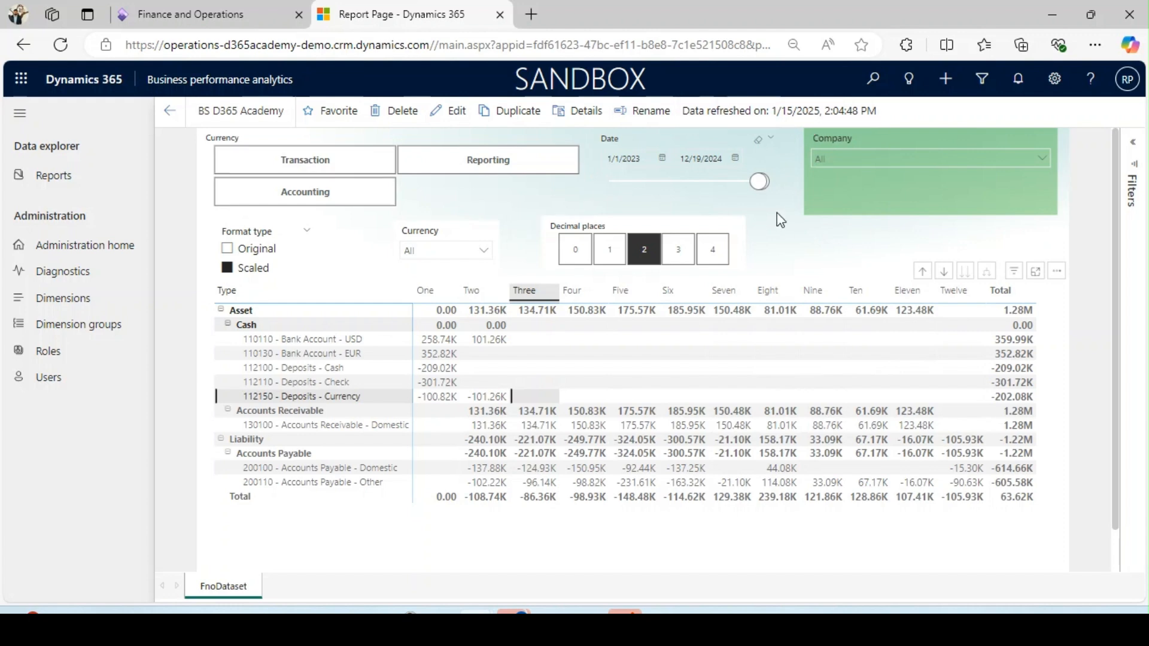
# - Reopen the saved BS D365 Academy report to view its slicers and matrix, and return to the list of reports
pyautogui.click(67, 178)
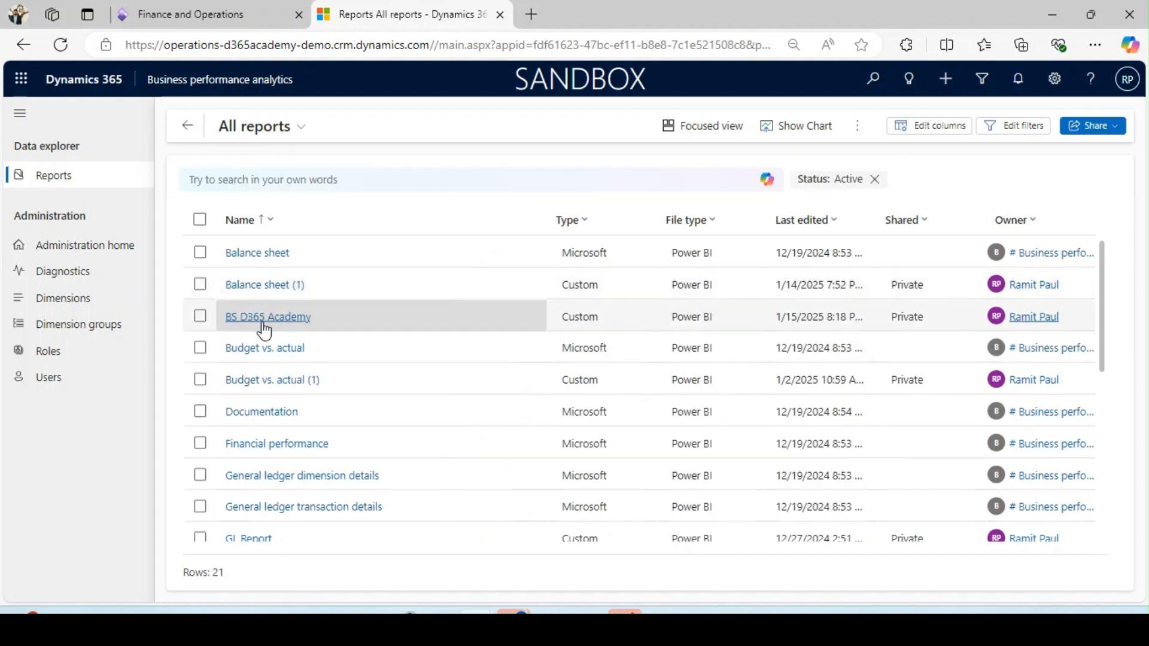
pyautogui.click(264, 326)
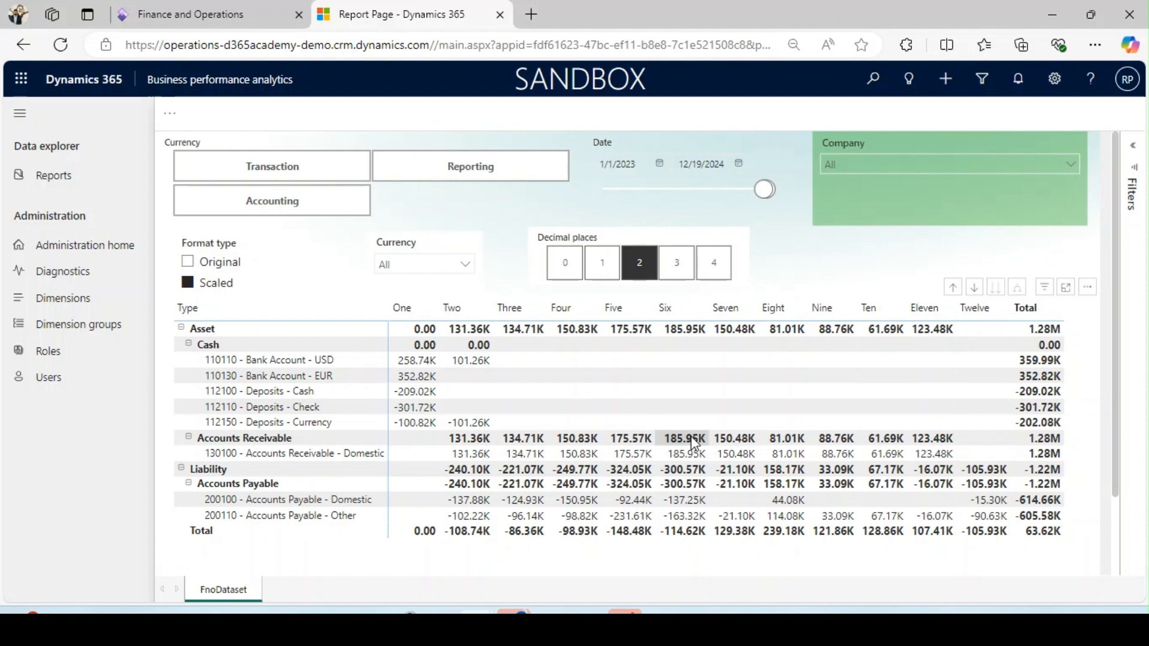
pyautogui.click(60, 184)
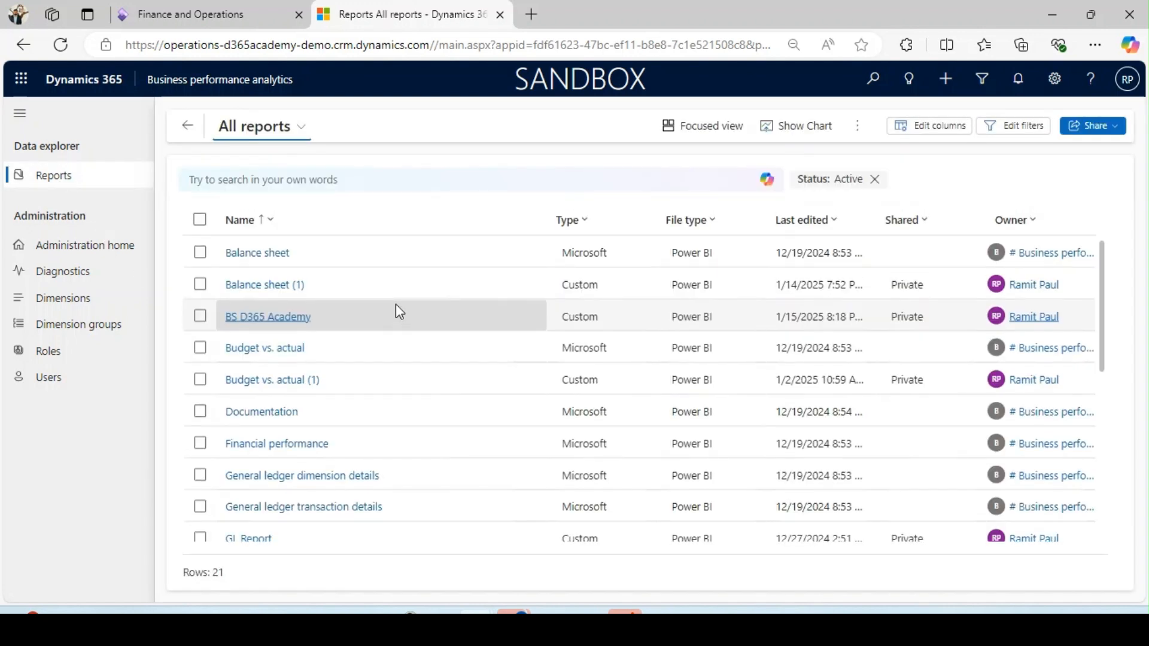
# - Create a new blank PowerBI report named Budget VS Actual D365 Academy
pyautogui.click(854, 133)
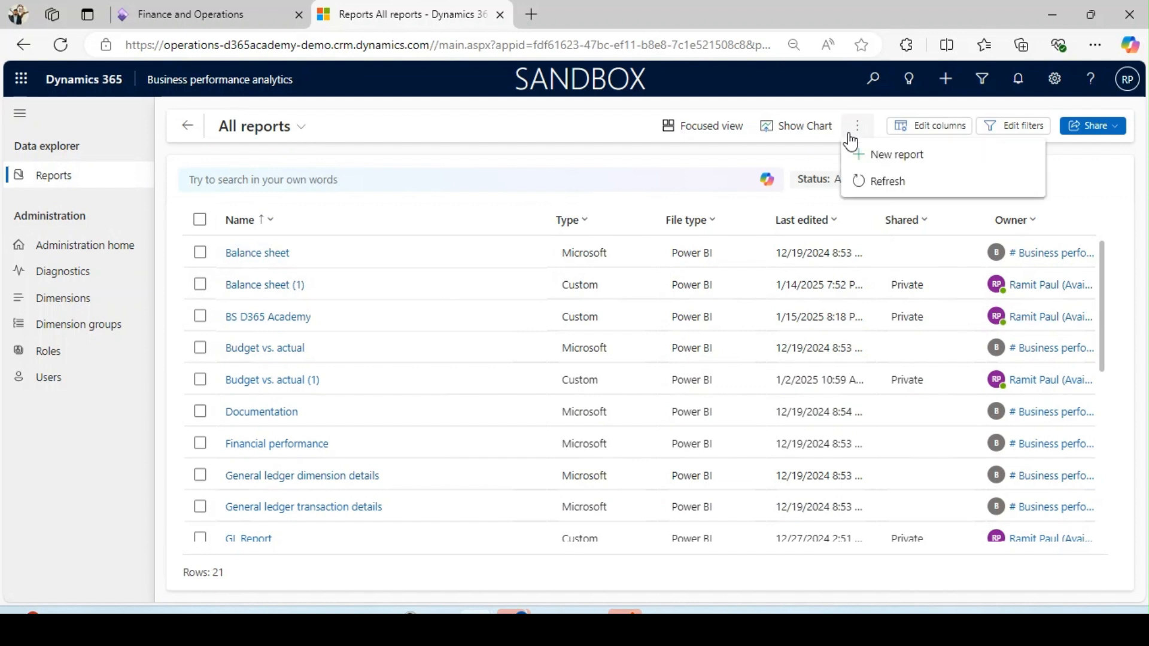
pyautogui.click(864, 155)
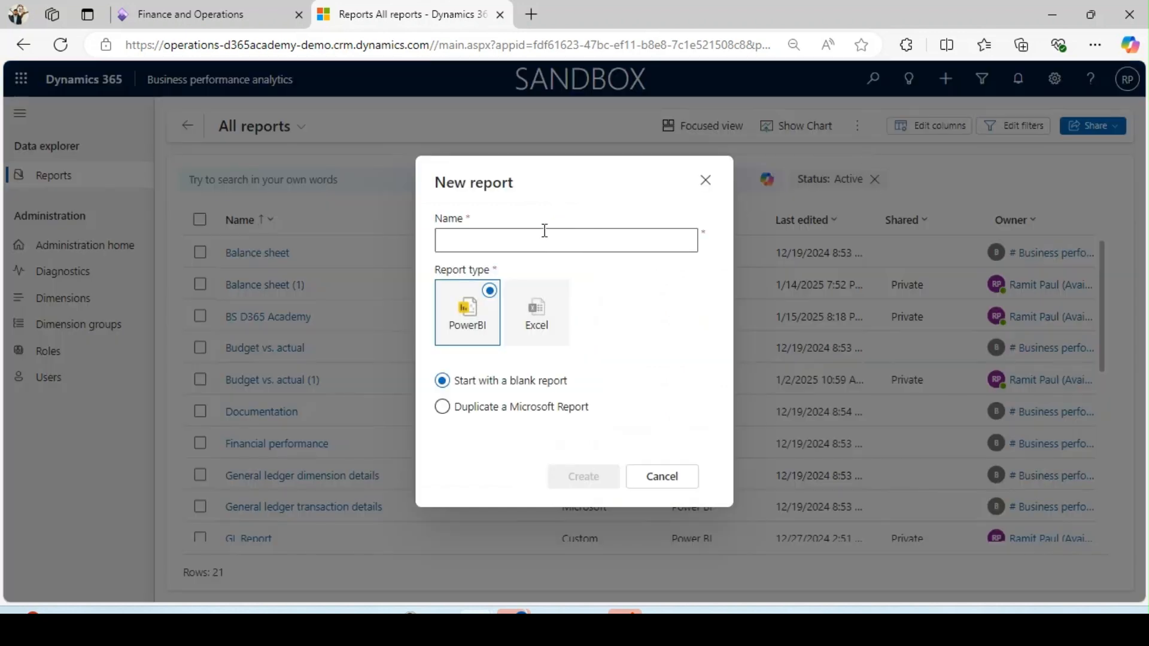
pyautogui.write('Budget VS')
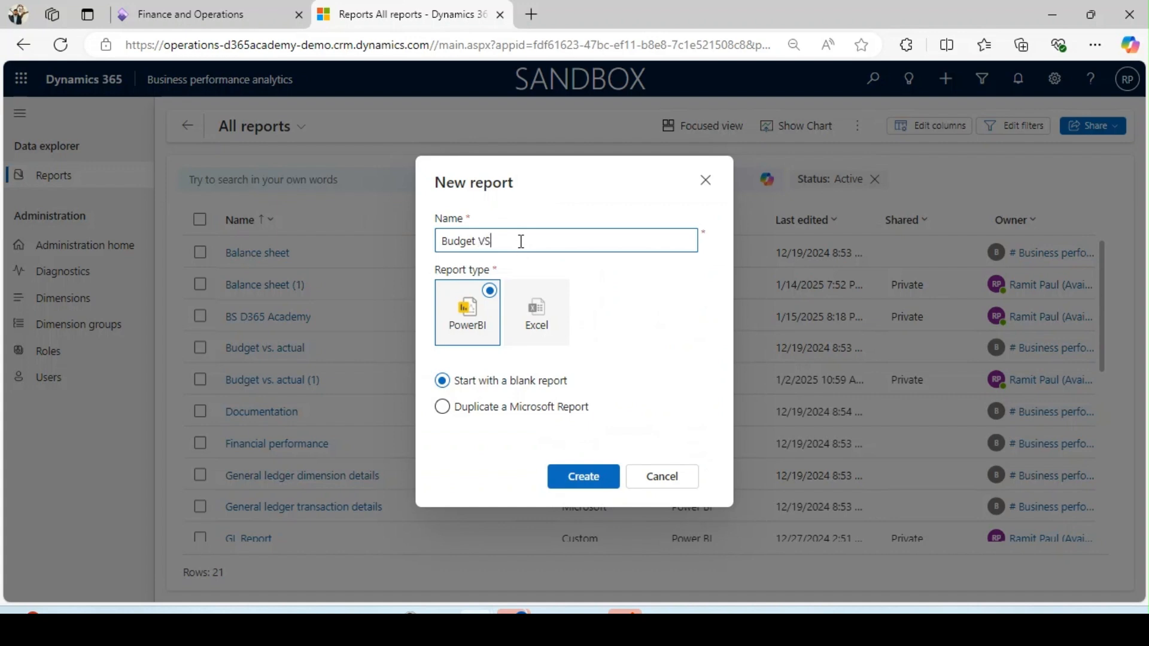
pyautogui.press('BackSpace')
pyautogui.press('BackSpace')
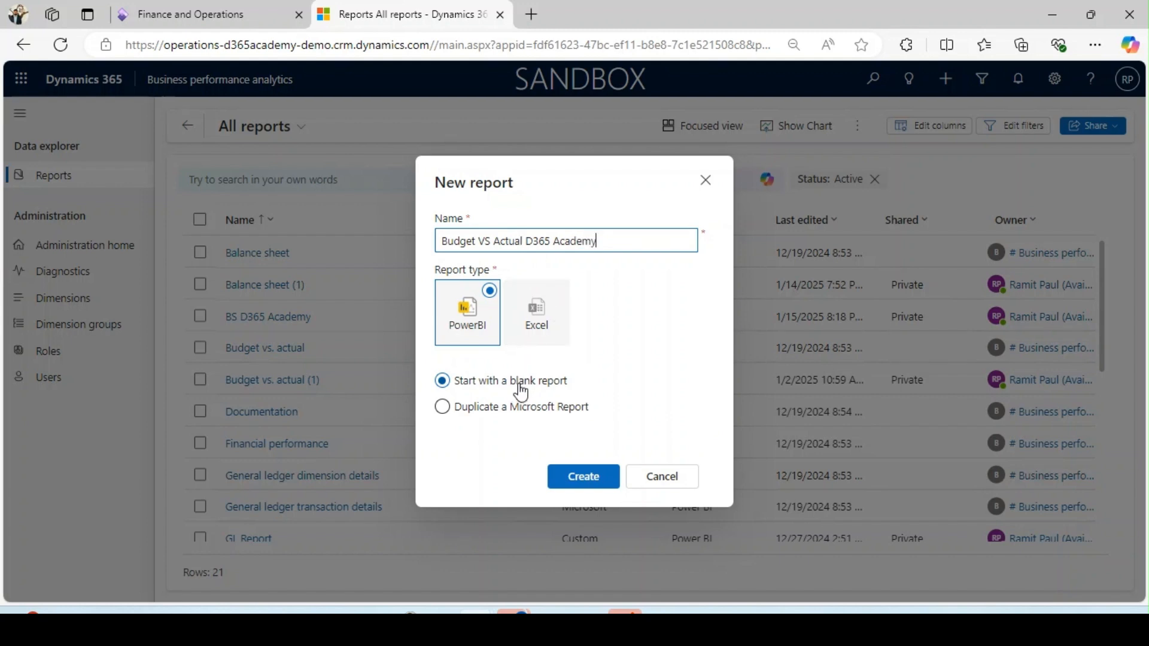
pyautogui.click(577, 477)
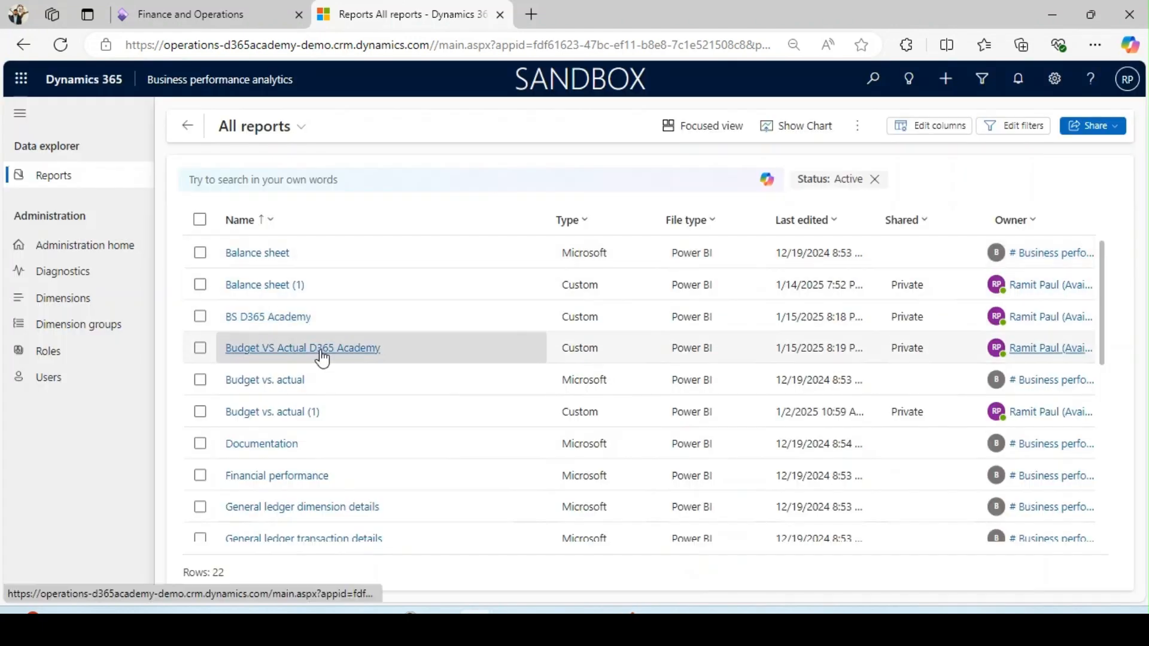
# - Open the Budget VS Actual D365 Academy report for editing and set its title text to "Budget Vs Actual"
pyautogui.click(323, 353)
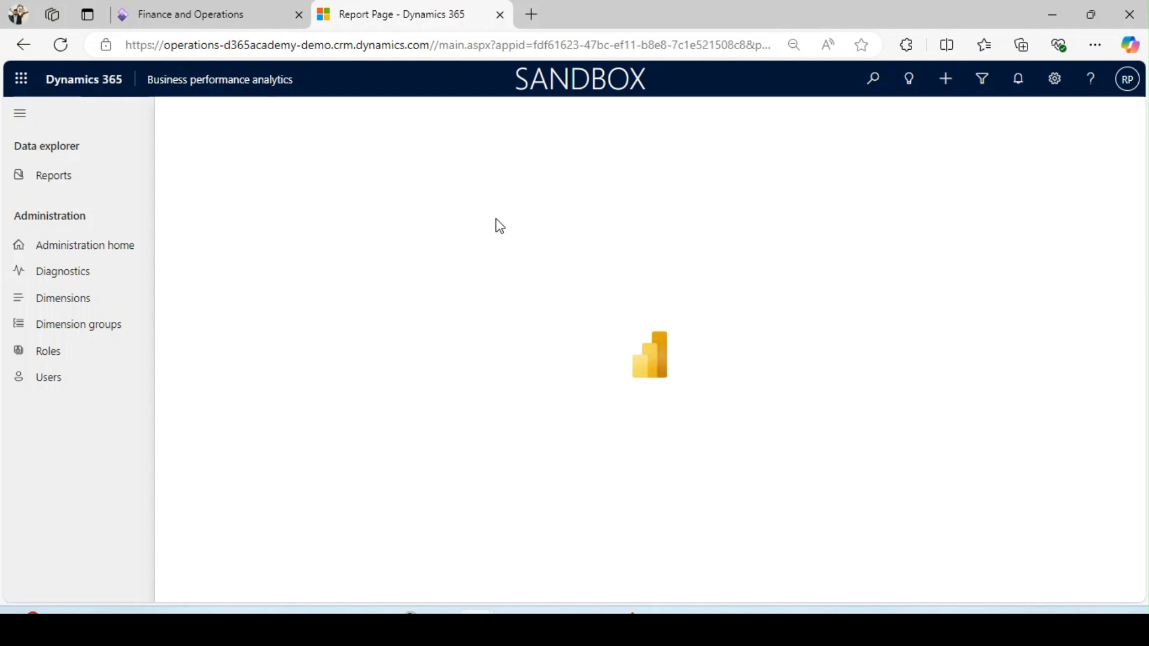
pyautogui.click(369, 114)
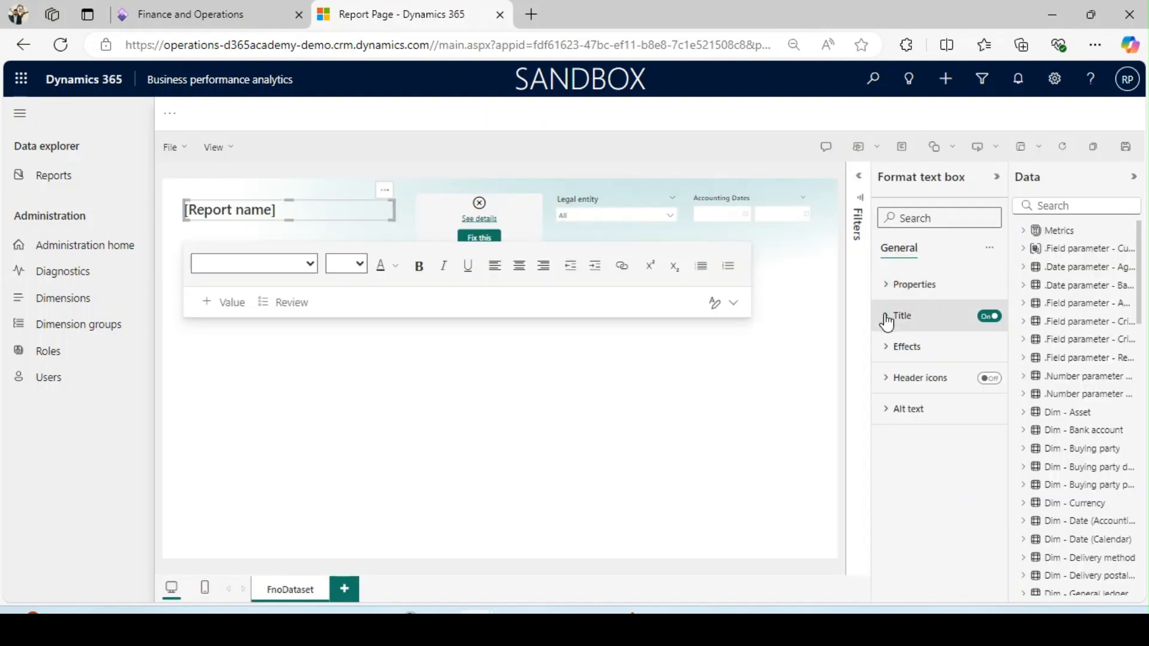
pyautogui.click(886, 316)
pyautogui.moveTo(961, 393); pyautogui.dragTo(878, 402)
pyautogui.write('B')
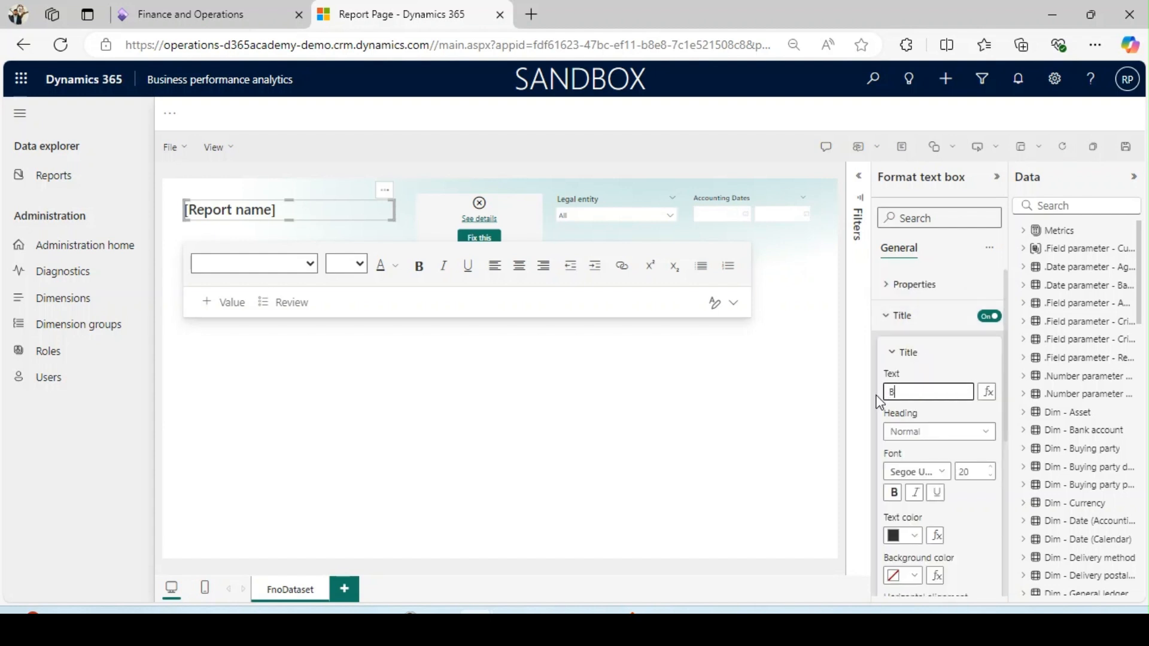
pyautogui.write('udget Vs Actual')
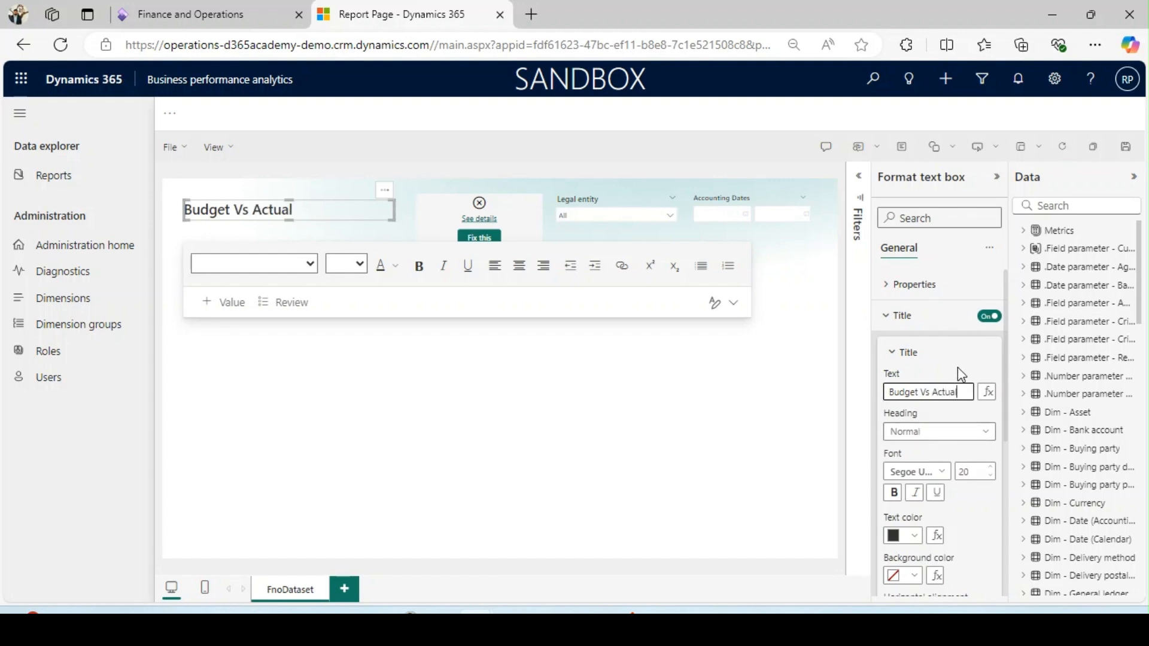
pyautogui.click(961, 374)
# - Color the report title's text light orange and give it a purple background
pyautogui.click(909, 536)
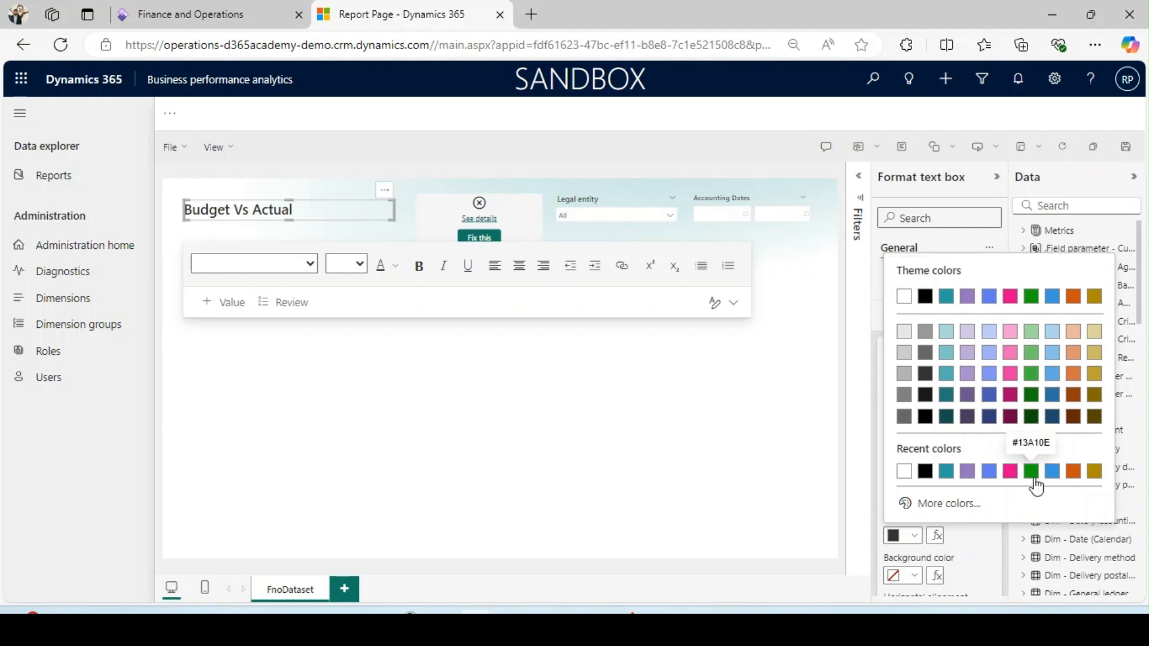
pyautogui.click(1075, 335)
pyautogui.click(915, 576)
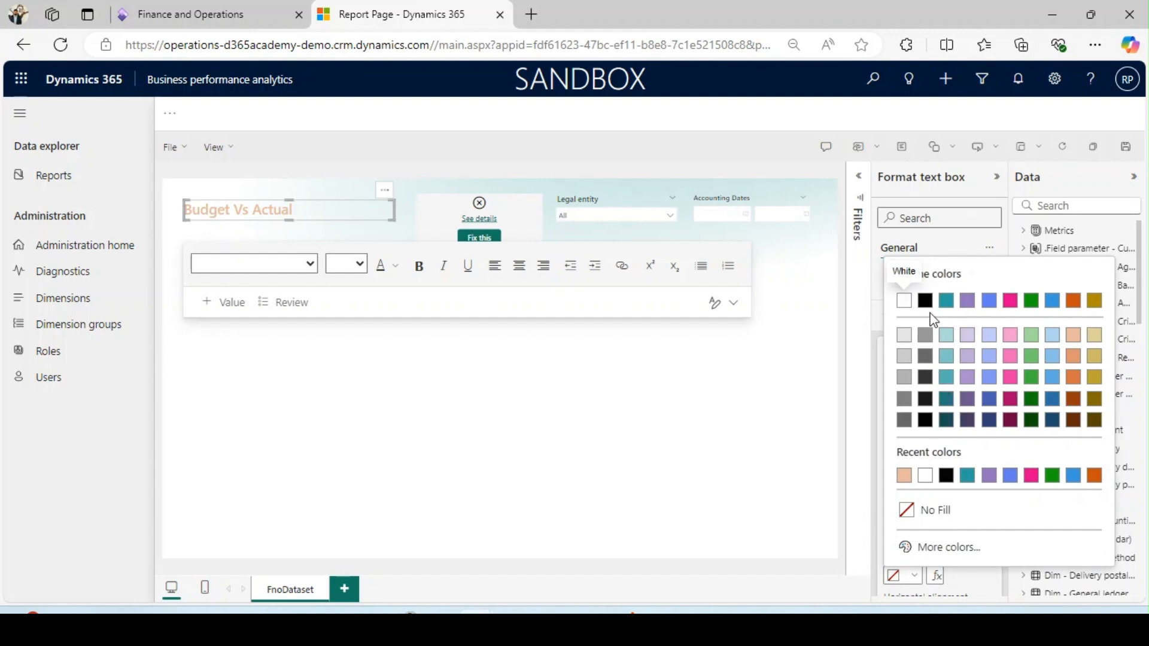
pyautogui.click(966, 301)
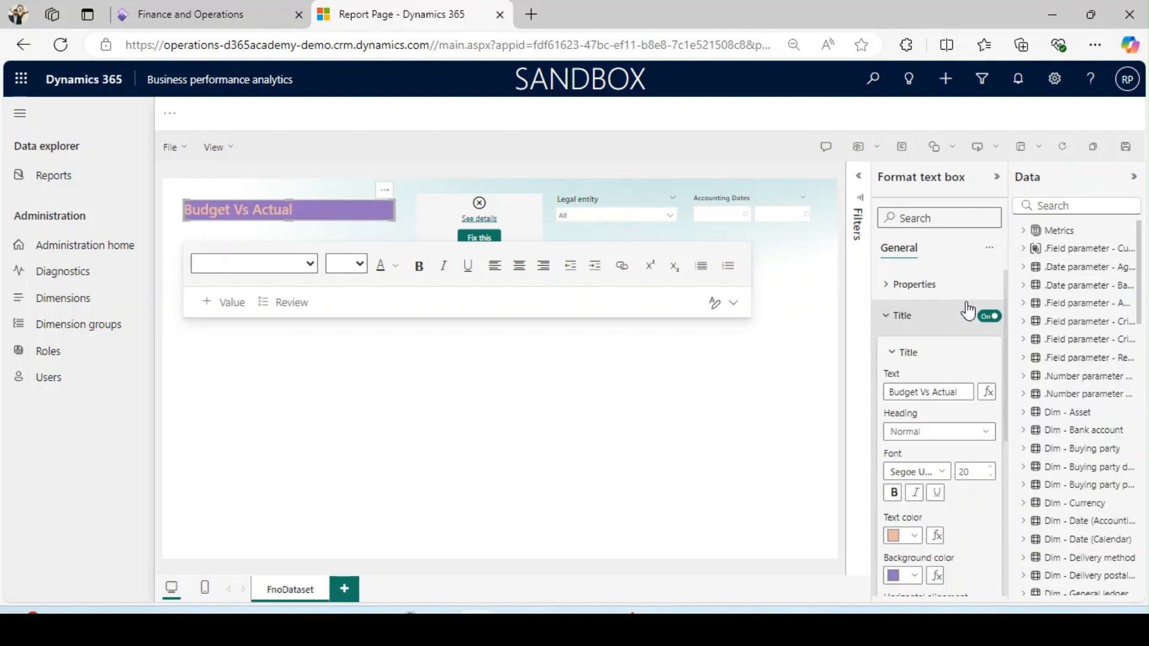
pyautogui.click(628, 359)
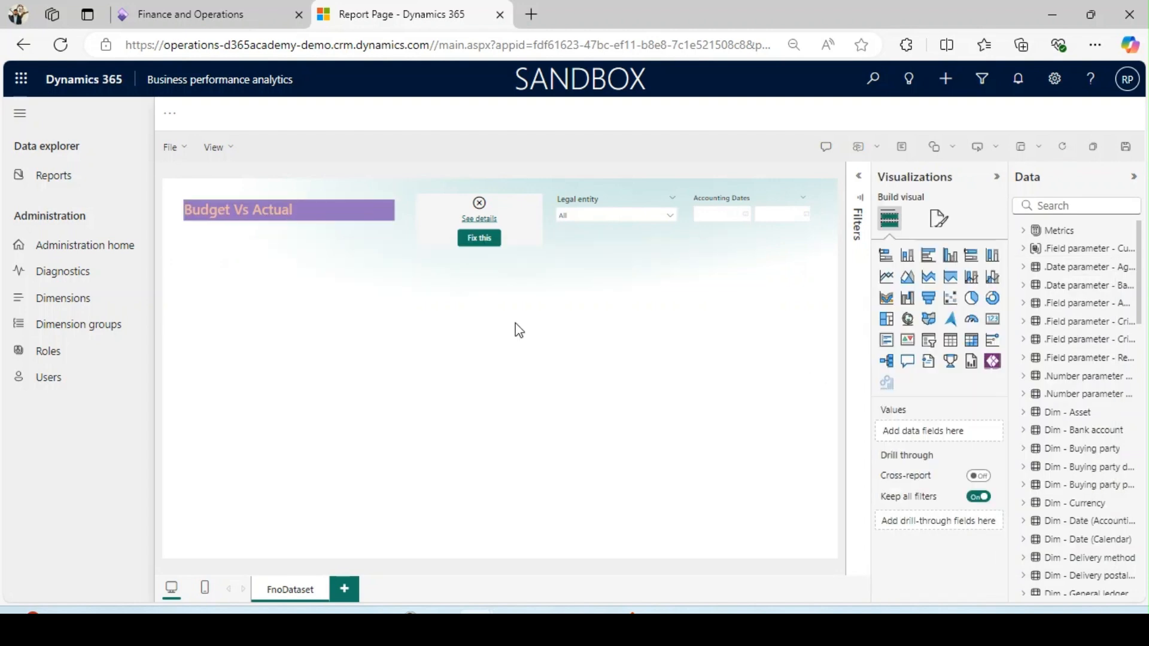
# - Change the report title's text color to white
pyautogui.click(327, 214)
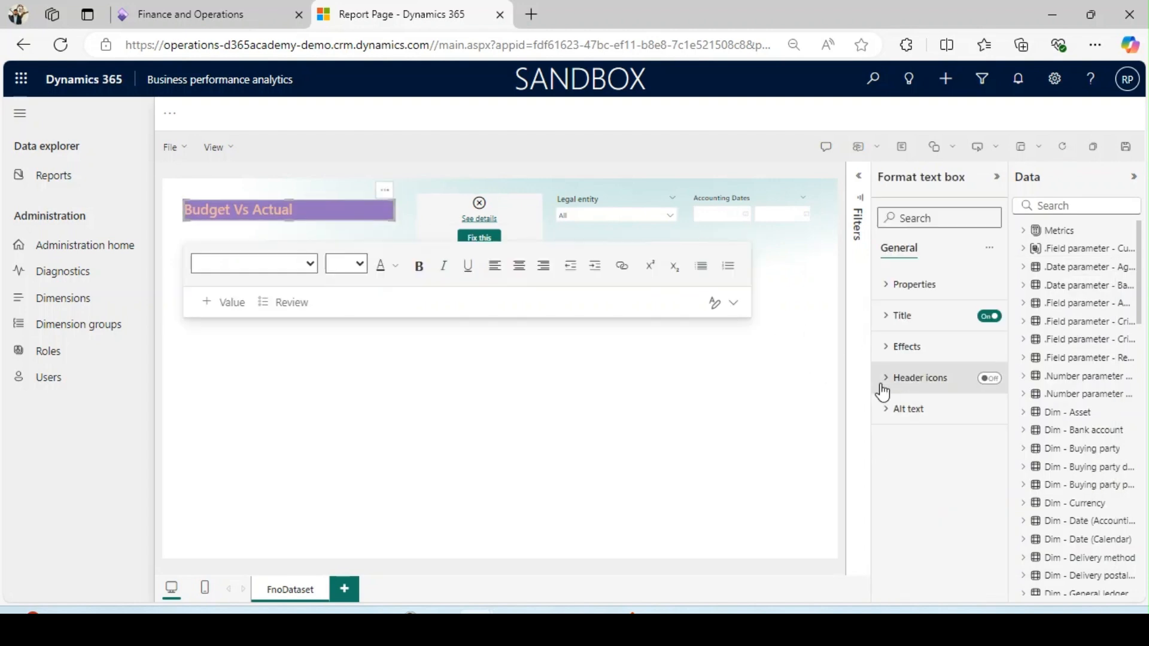
pyautogui.click(883, 323)
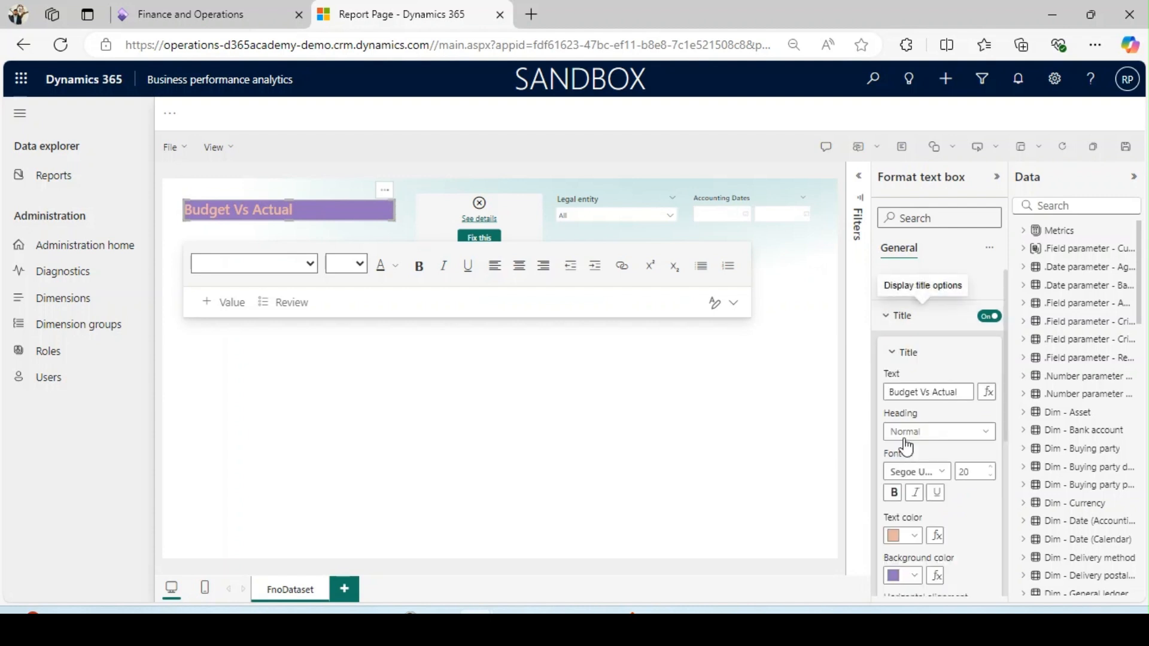
pyautogui.click(905, 534)
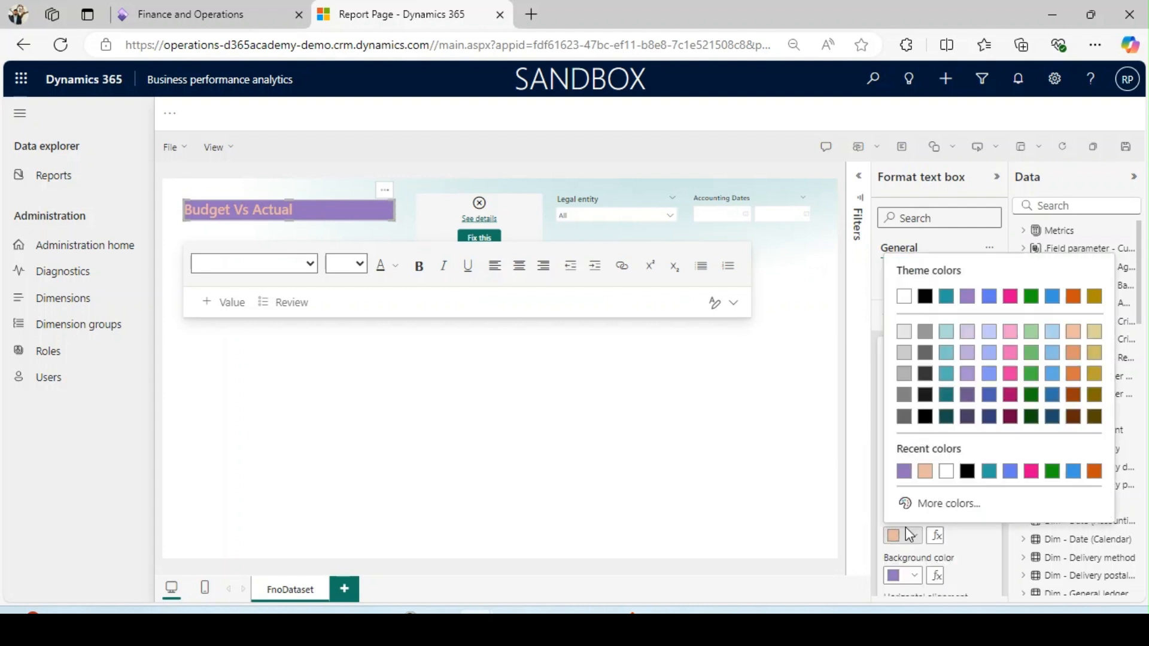
pyautogui.click(945, 472)
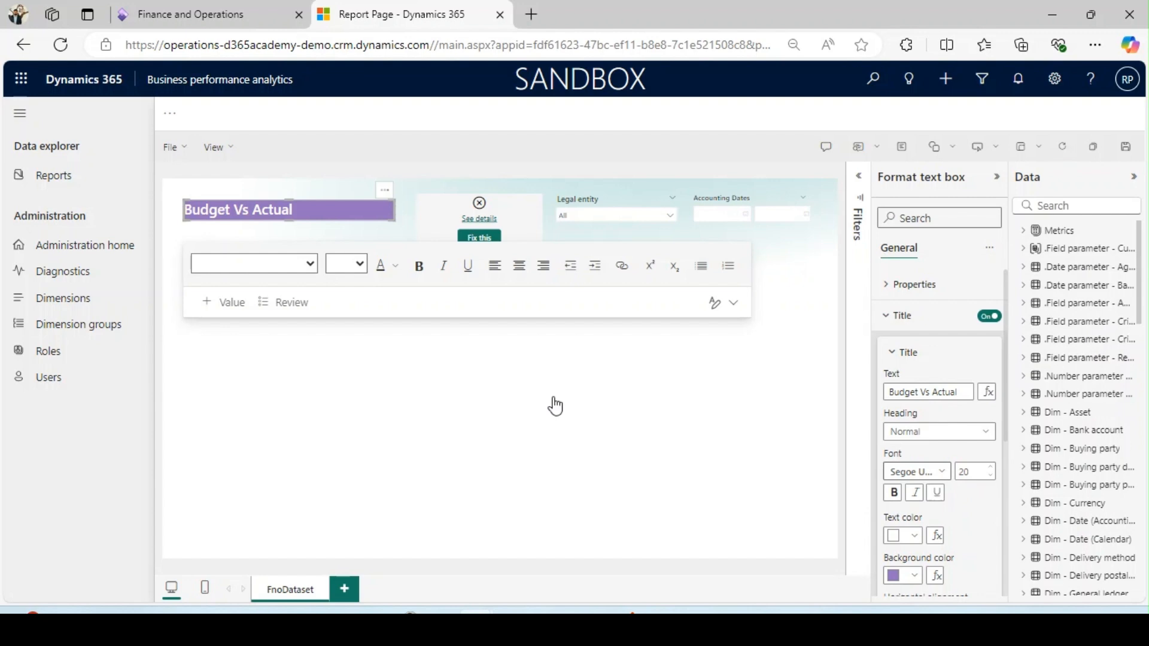
pyautogui.click(453, 358)
pyautogui.click(355, 219)
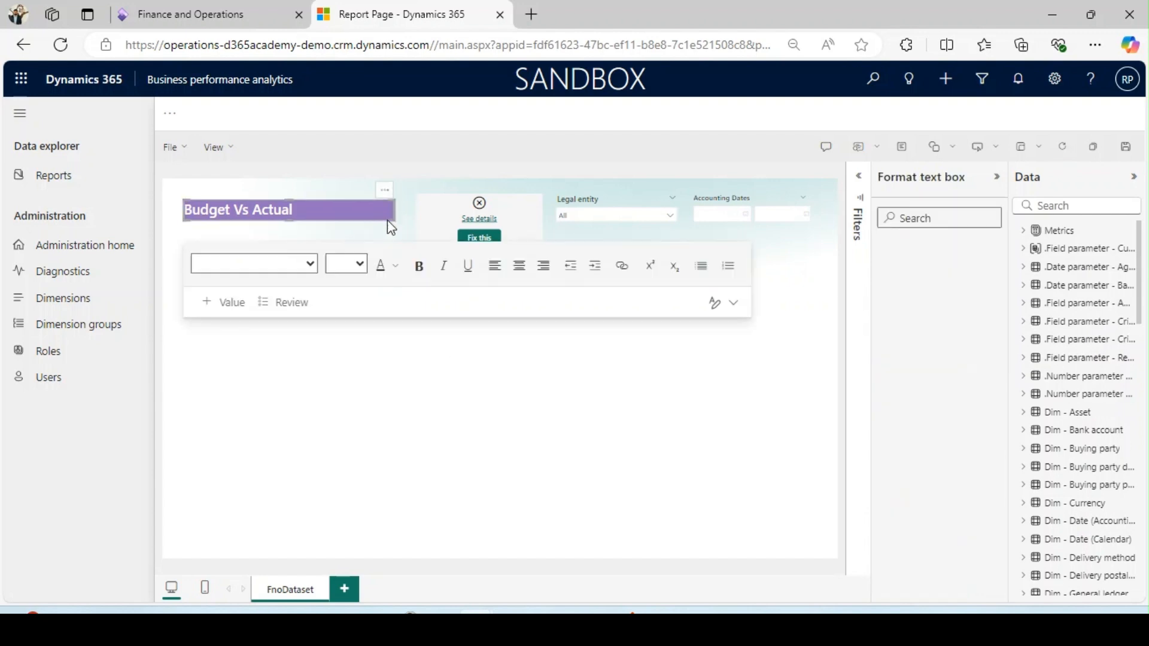
# - Delete the broken visual beside the title and move the Legal entity and Accounting Dates slicers over next to the title
pyautogui.click(516, 214)
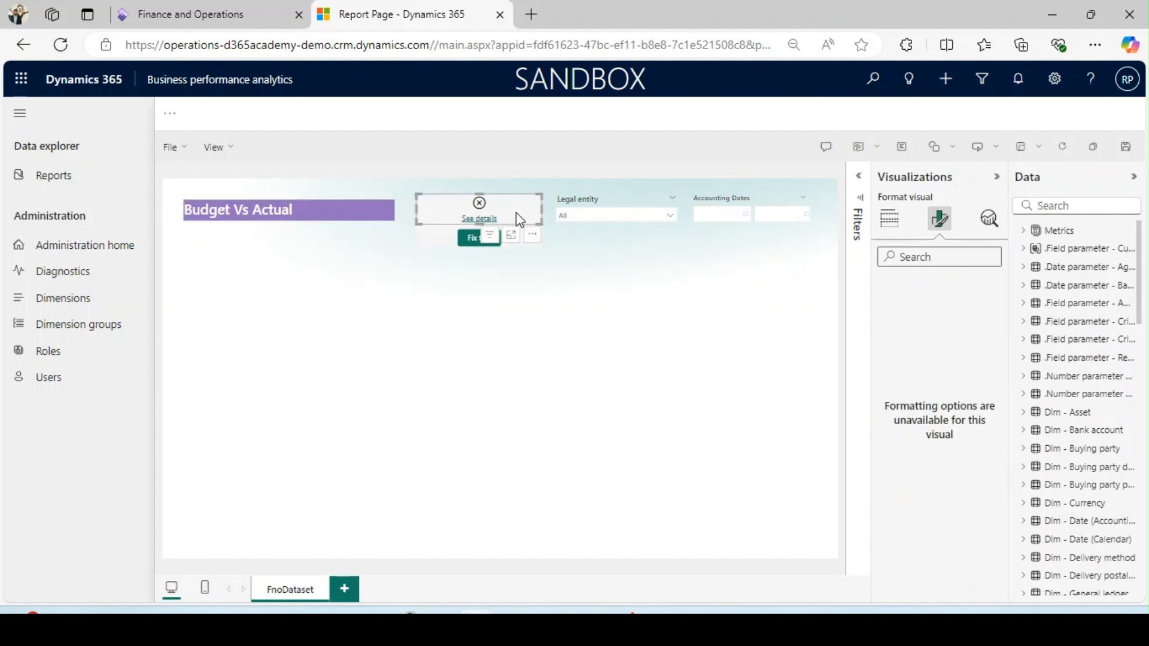
pyautogui.press('Delete')
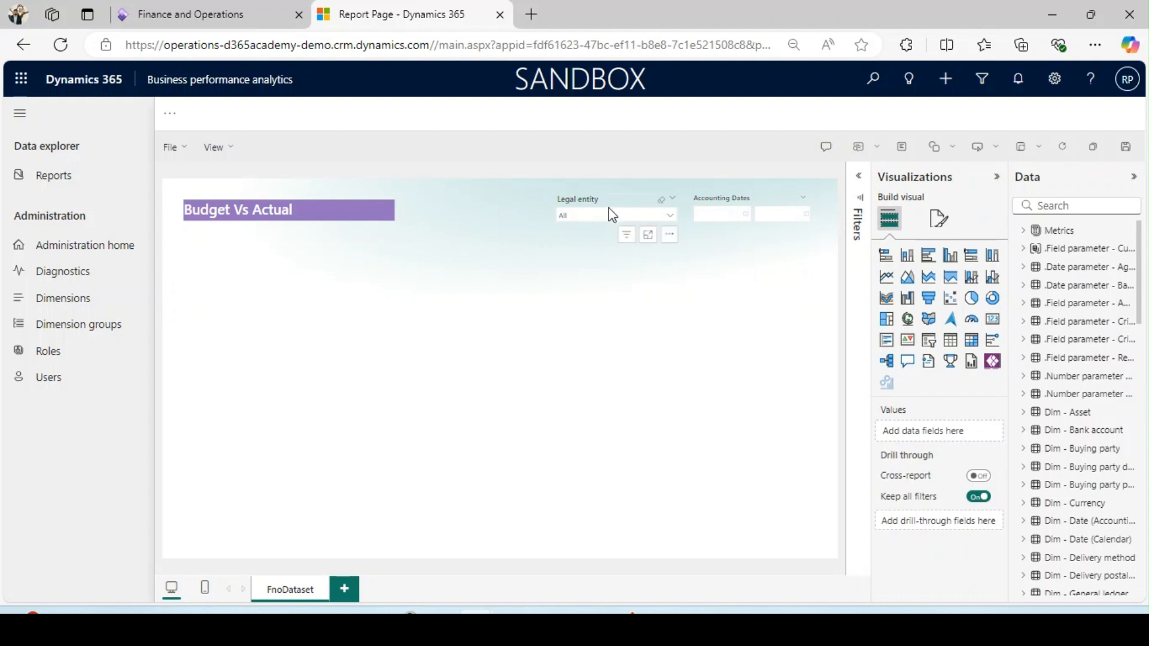
pyautogui.click(585, 213)
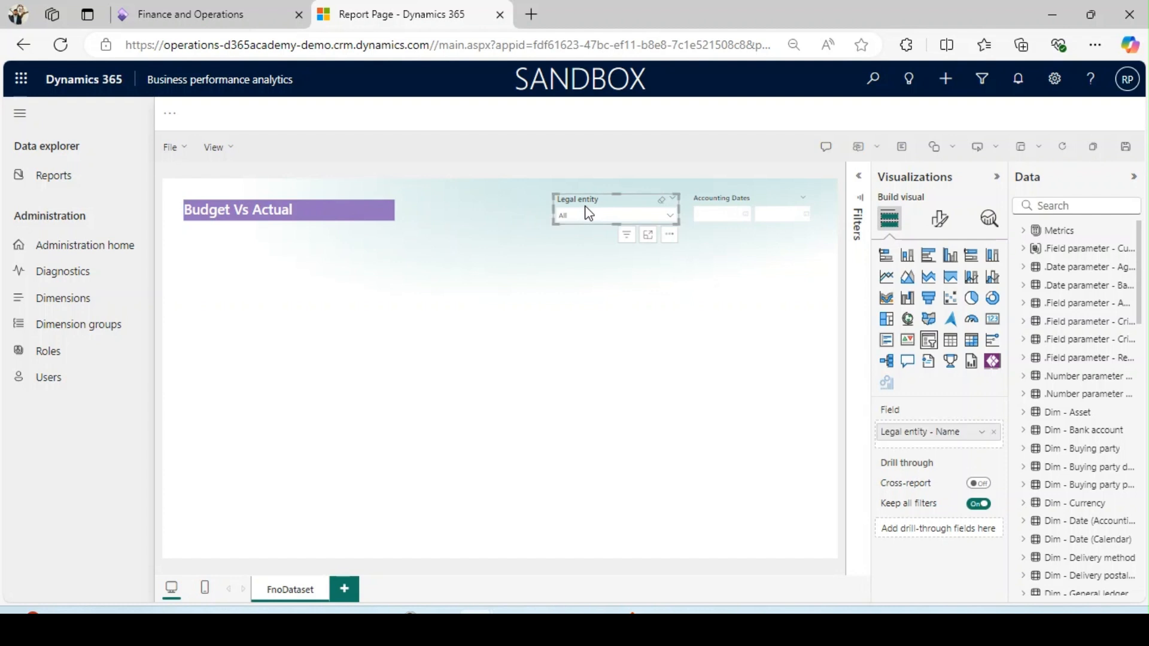
pyautogui.moveTo(605, 213); pyautogui.dragTo(453, 209)
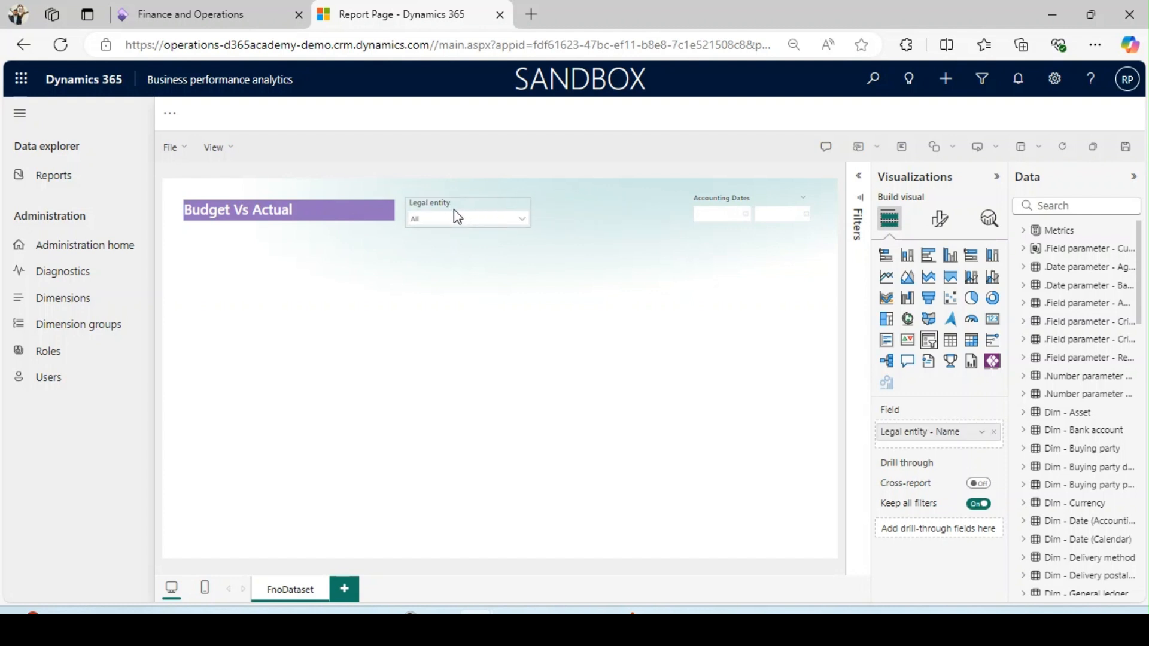
pyautogui.click(710, 199)
pyautogui.moveTo(711, 199); pyautogui.dragTo(566, 212)
pyautogui.click(658, 268)
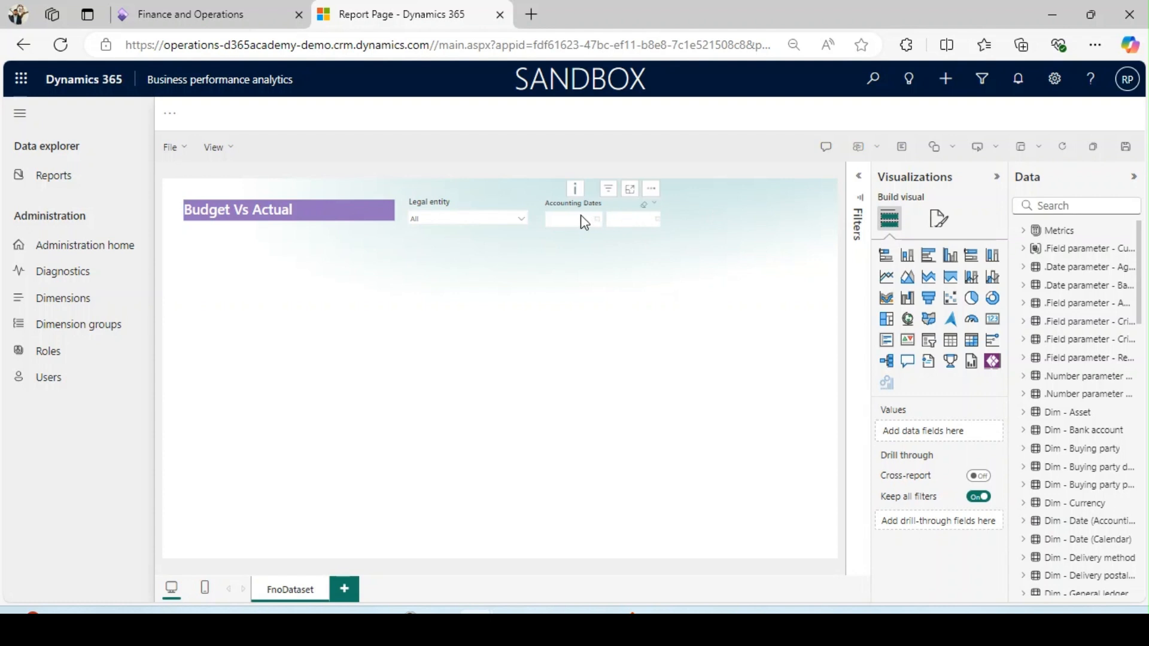
# - Add a small slicer beside Accounting Dates and fill it with the Currency field from Dim - Currency
pyautogui.click(928, 340)
pyautogui.moveTo(277, 338); pyautogui.dragTo(790, 245)
pyautogui.moveTo(627, 241); pyautogui.dragTo(744, 233)
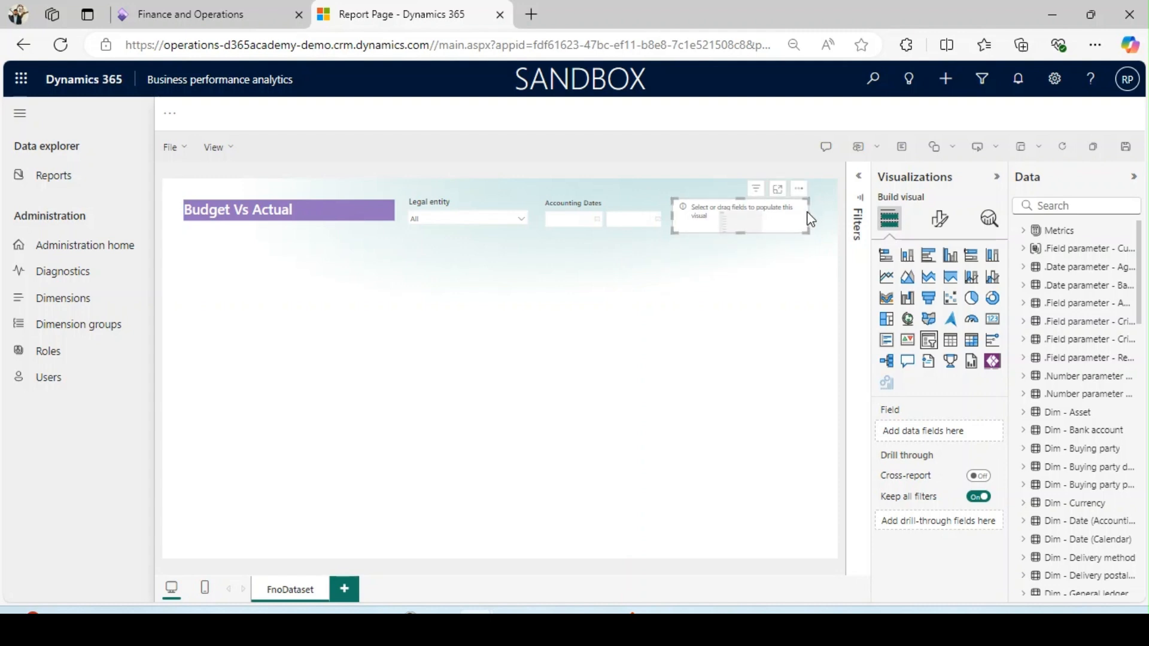
pyautogui.click(963, 503)
pyautogui.click(947, 521)
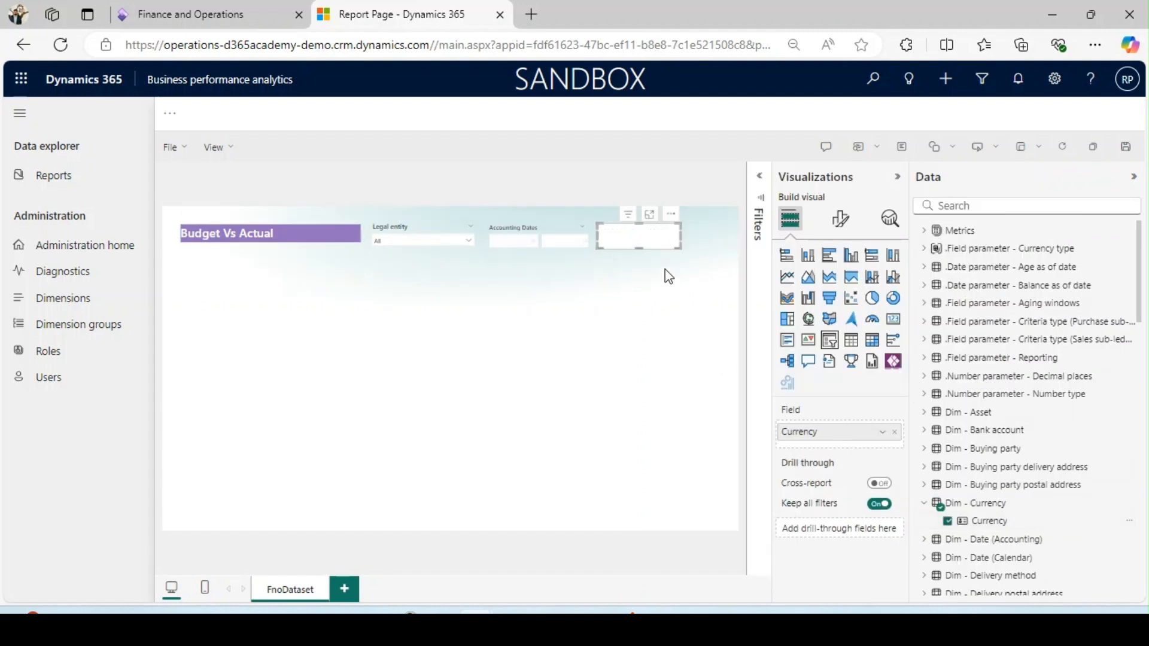
# - Set the Currency slicer's style to Dropdown
pyautogui.click(839, 221)
pyautogui.click(790, 328)
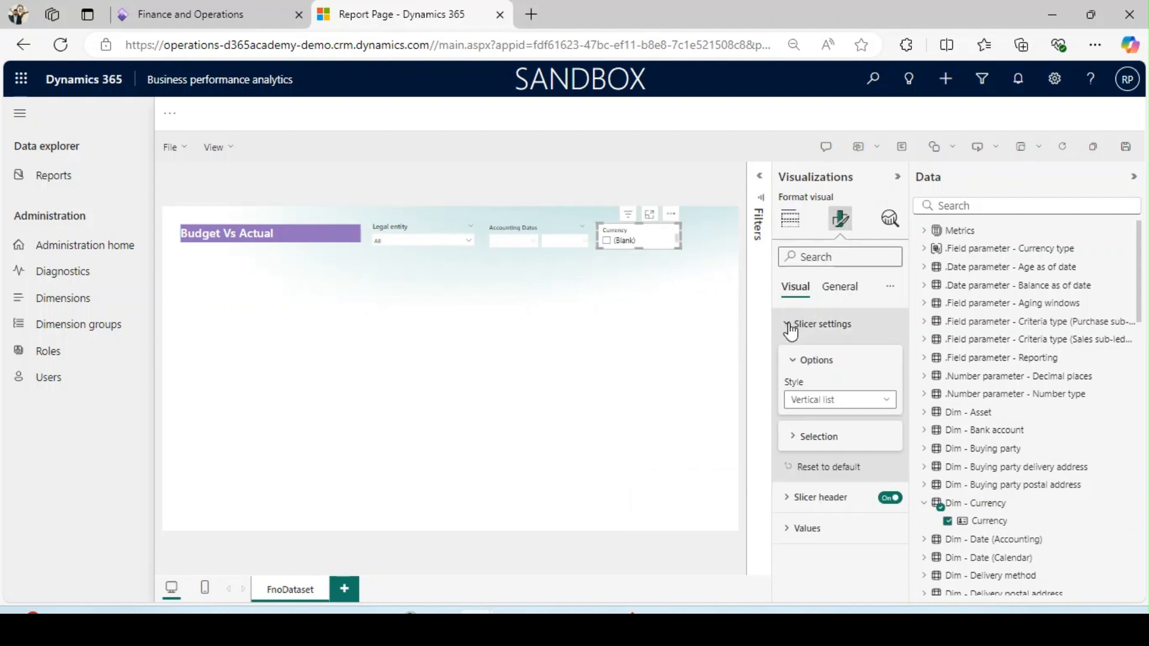
pyautogui.click(840, 399)
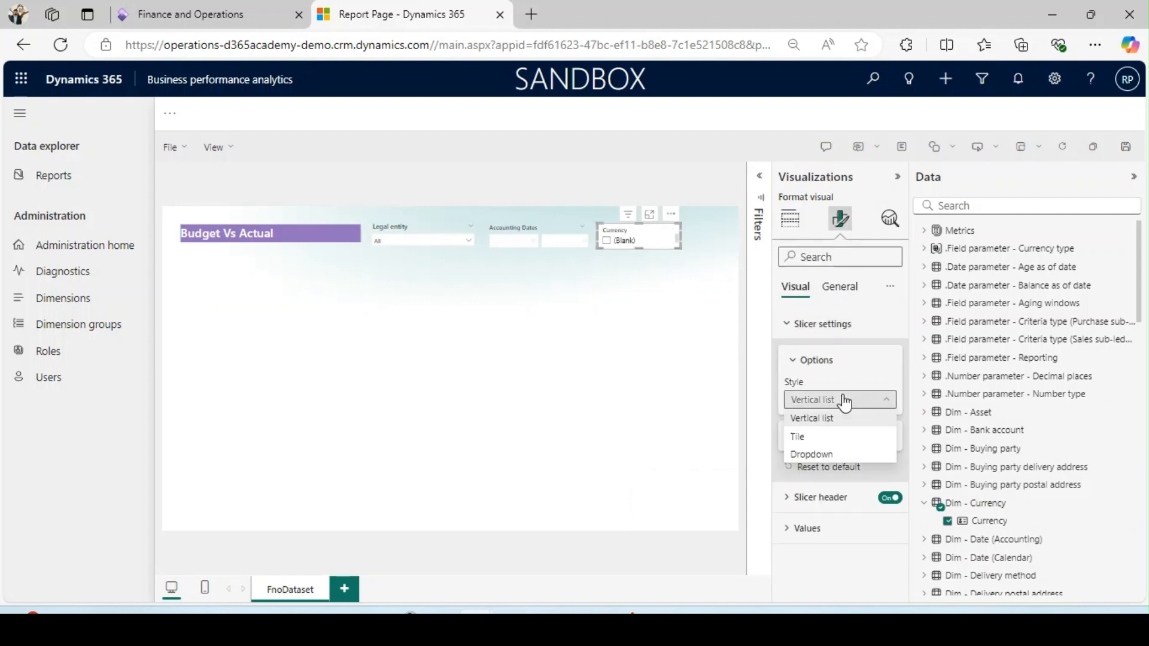
pyautogui.click(831, 454)
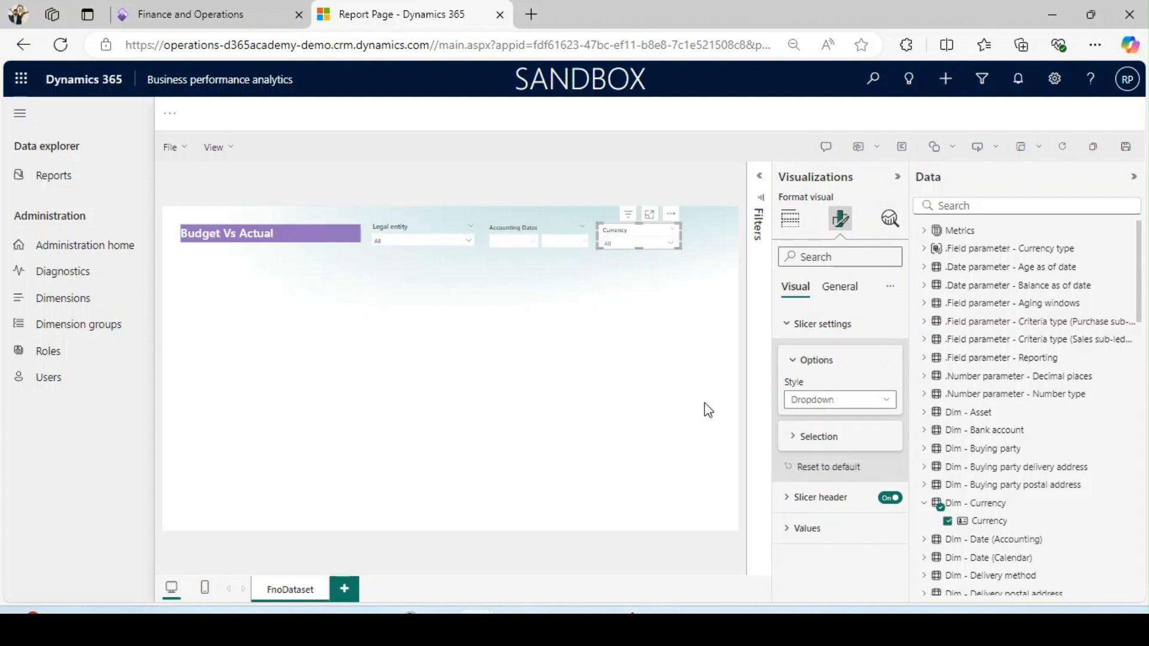
pyautogui.click(542, 344)
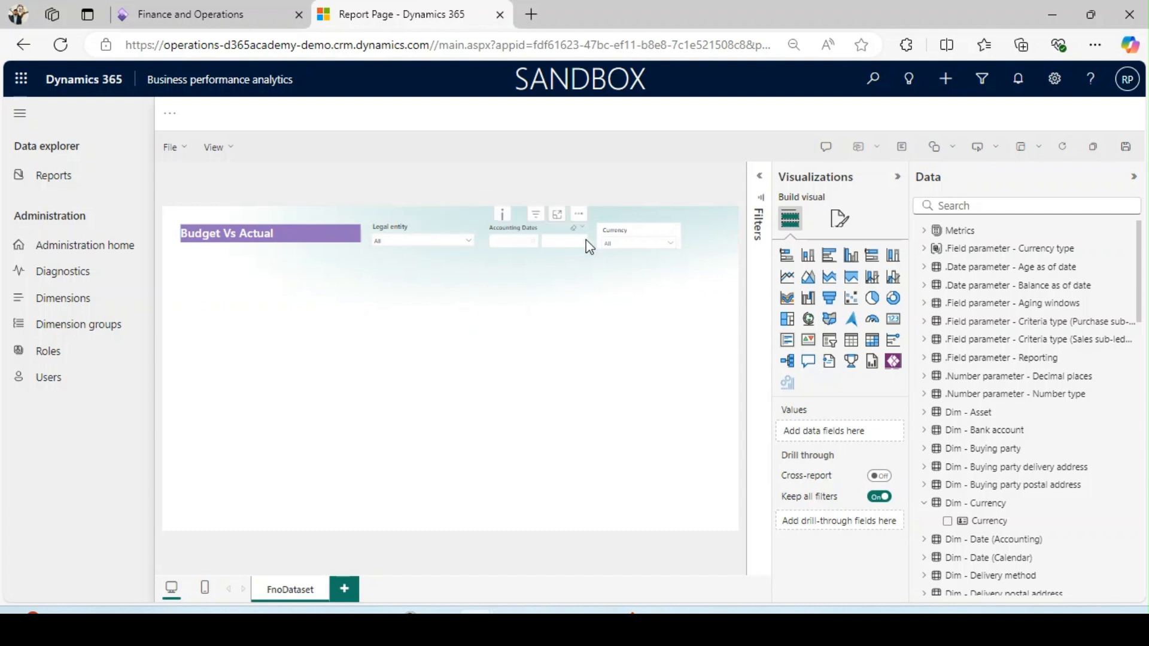
pyautogui.click(634, 236)
pyautogui.click(514, 309)
pyautogui.click(655, 233)
pyautogui.click(370, 290)
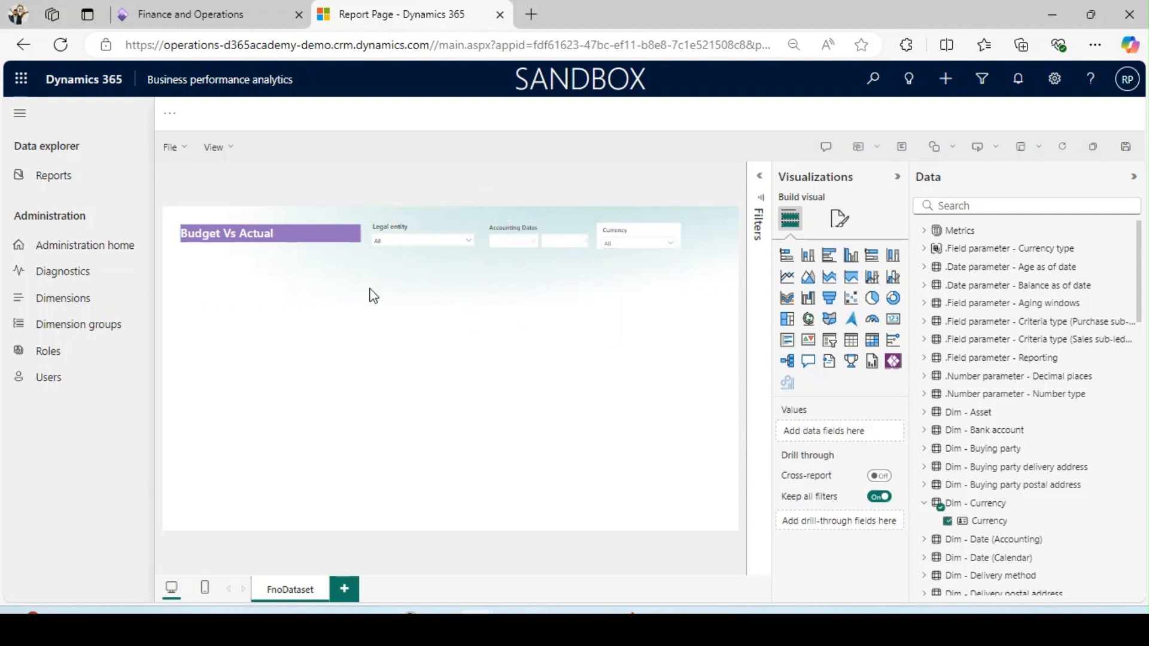
# - Insert an empty matrix visual below the slicers, stretch it across the page width and narrow the field list for more canvas room
pyautogui.click(874, 340)
pyautogui.moveTo(359, 339); pyautogui.dragTo(735, 347)
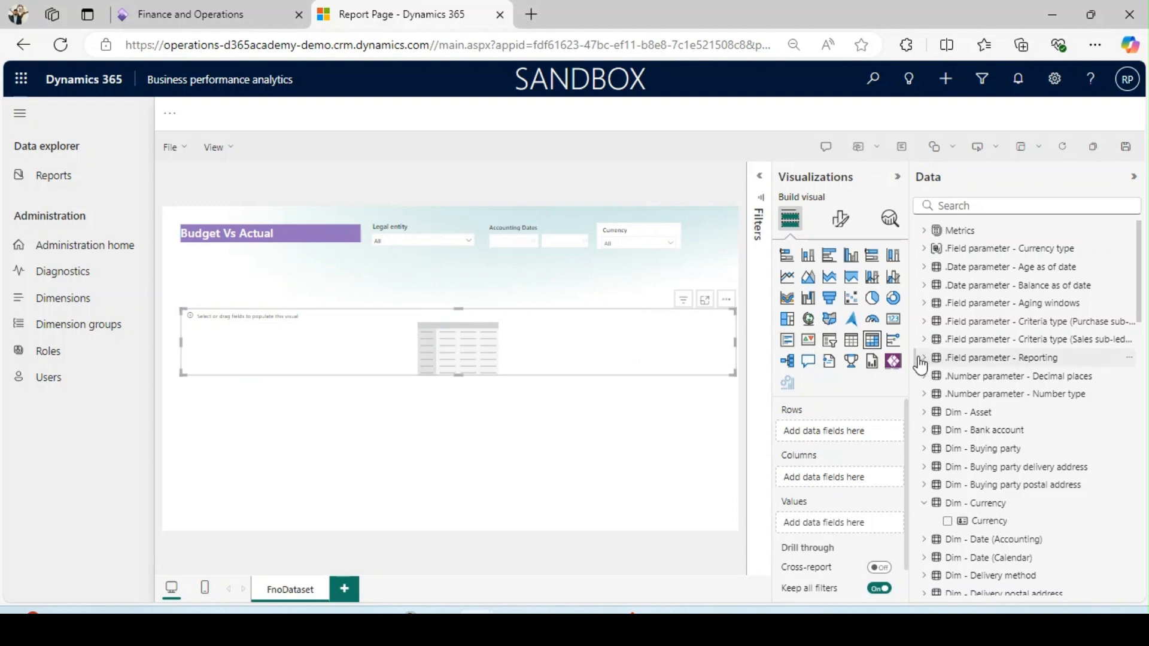
pyautogui.moveTo(909, 353); pyautogui.dragTo(1011, 368)
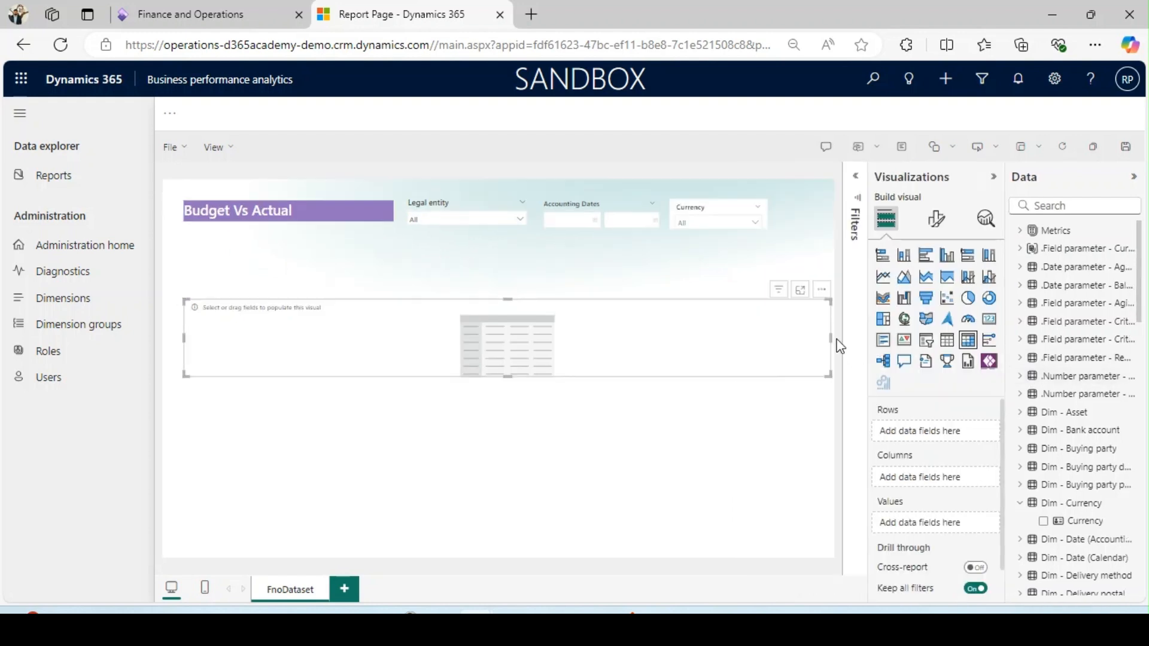
# - Stretch the empty matrix vertically so it fills the page from just below the slicers down to the page's lower edge
pyautogui.moveTo(507, 377); pyautogui.dragTo(505, 548)
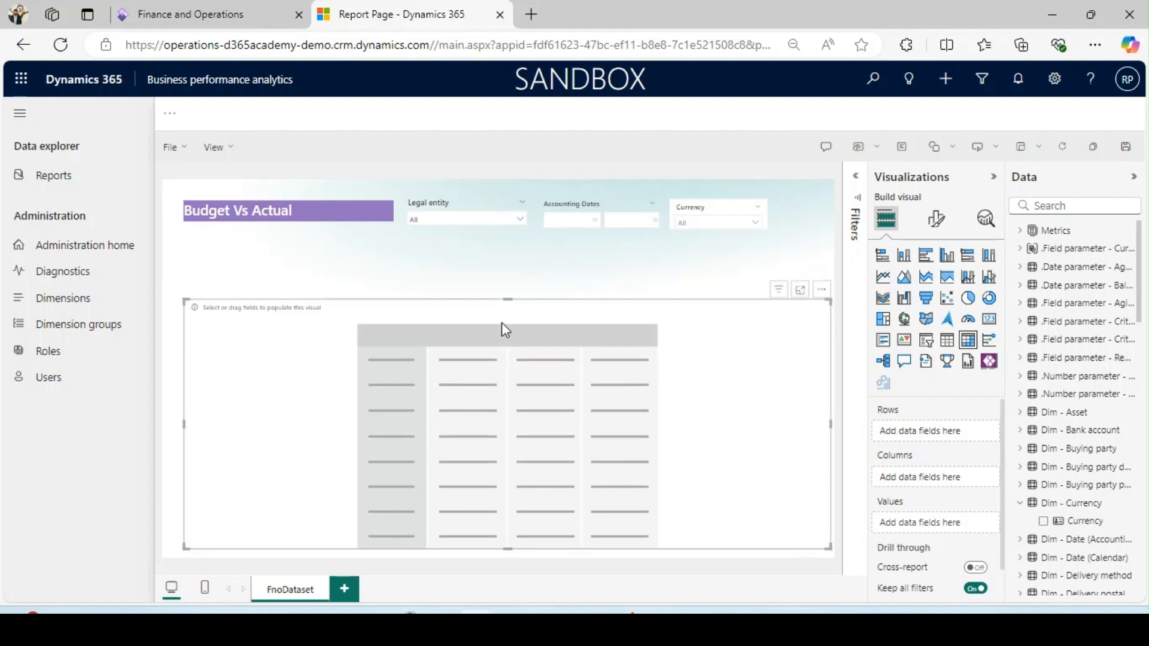
pyautogui.moveTo(509, 297); pyautogui.dragTo(510, 238)
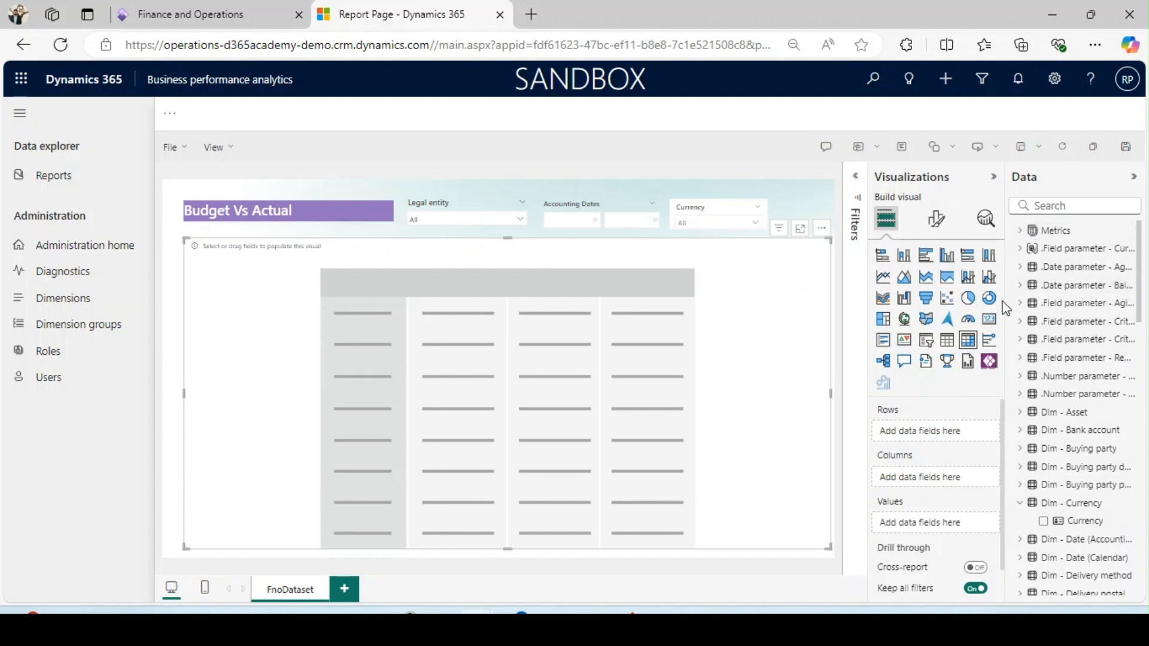
pyautogui.click(1021, 235)
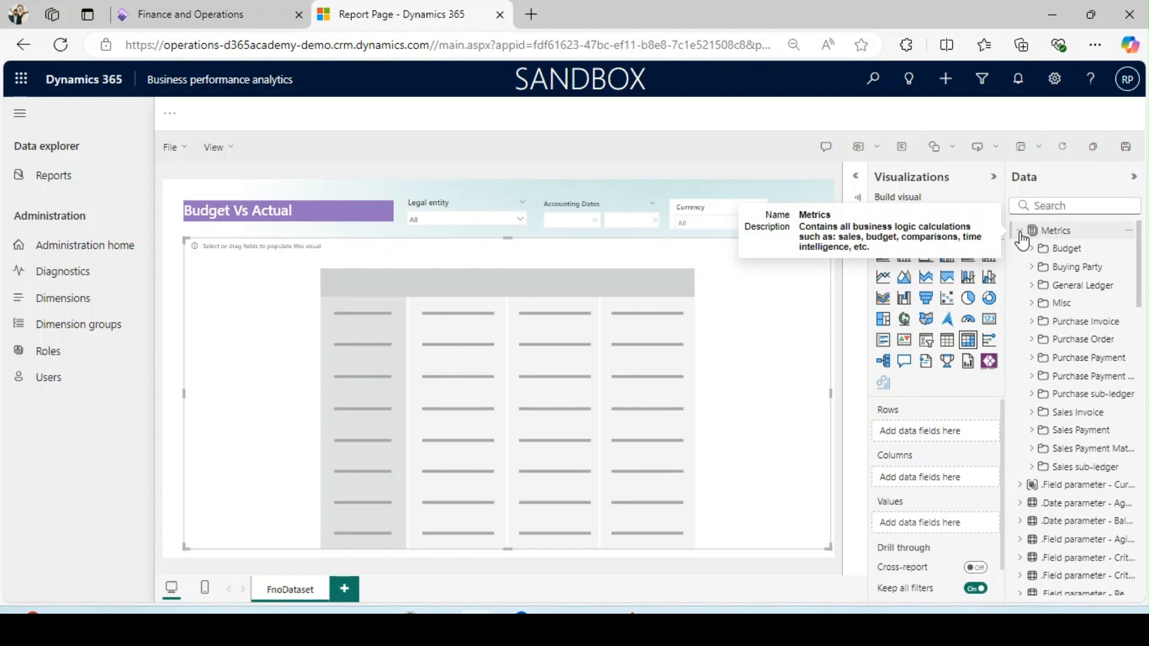
pyautogui.click(1028, 287)
pyautogui.click(1027, 289)
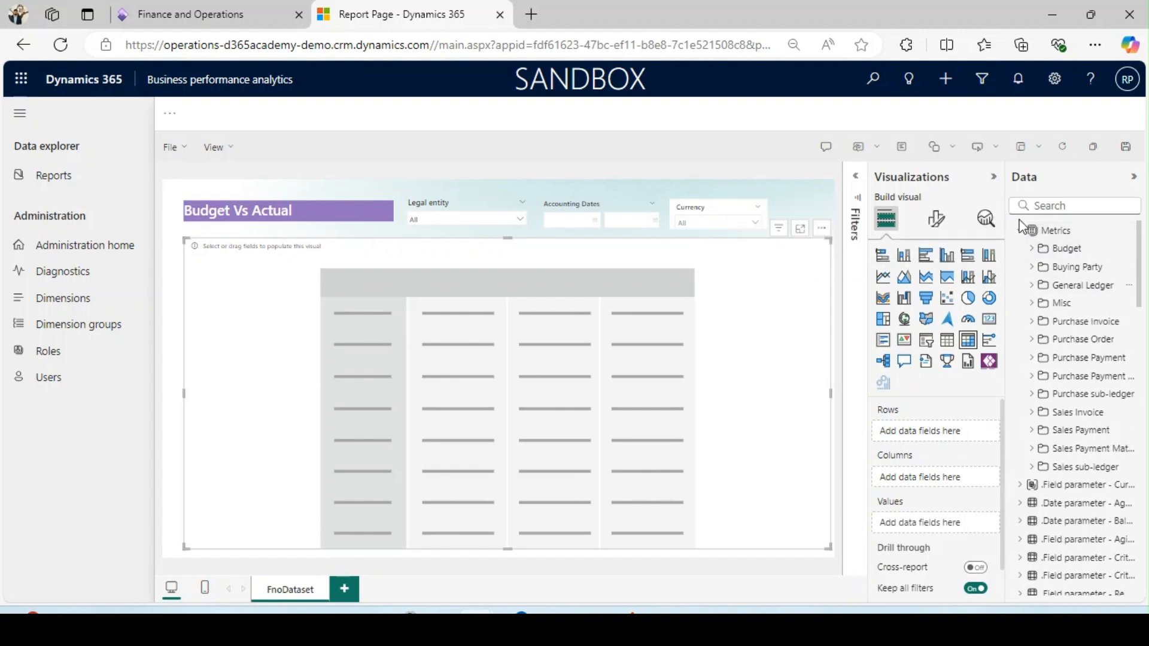
pyautogui.click(1023, 229)
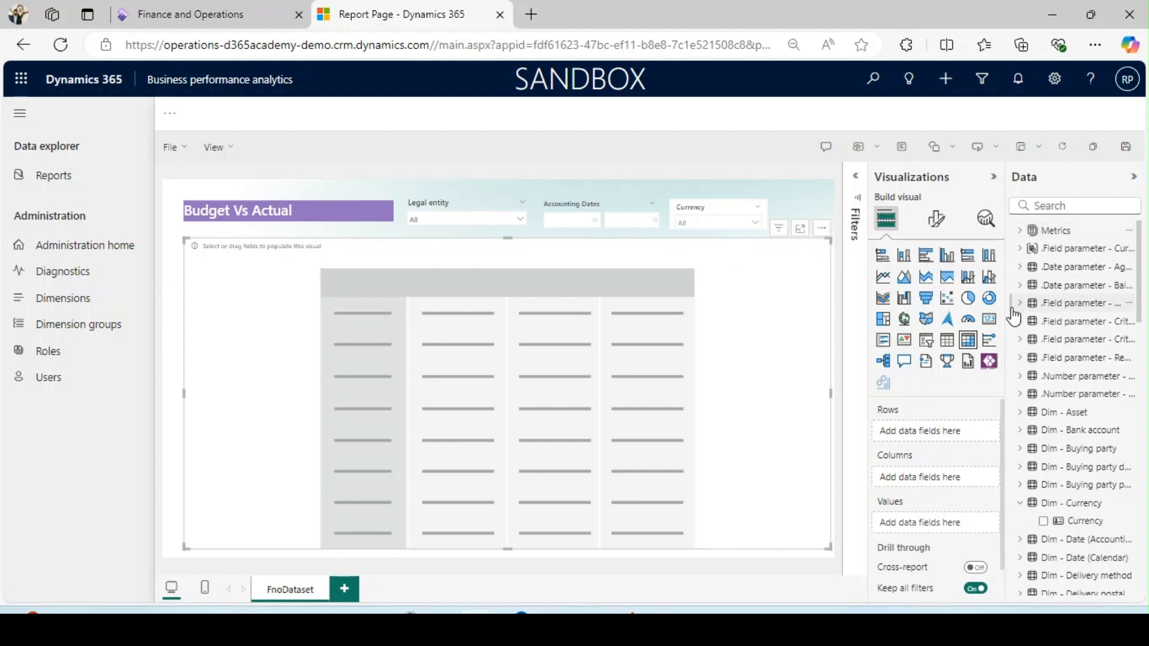
# - Fill the matrix rows with the General ledger hierarchy from Dim - General ledger account
pyautogui.moveTo(1014, 328); pyautogui.dragTo(854, 332)
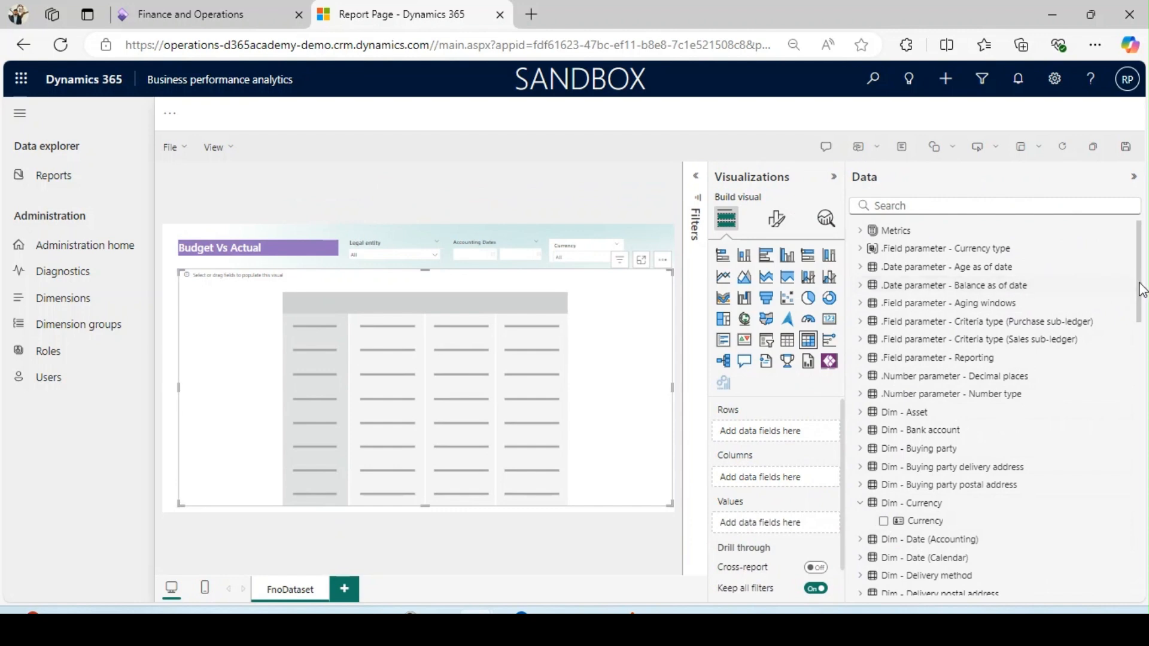
pyautogui.moveTo(1141, 289); pyautogui.dragTo(1136, 326)
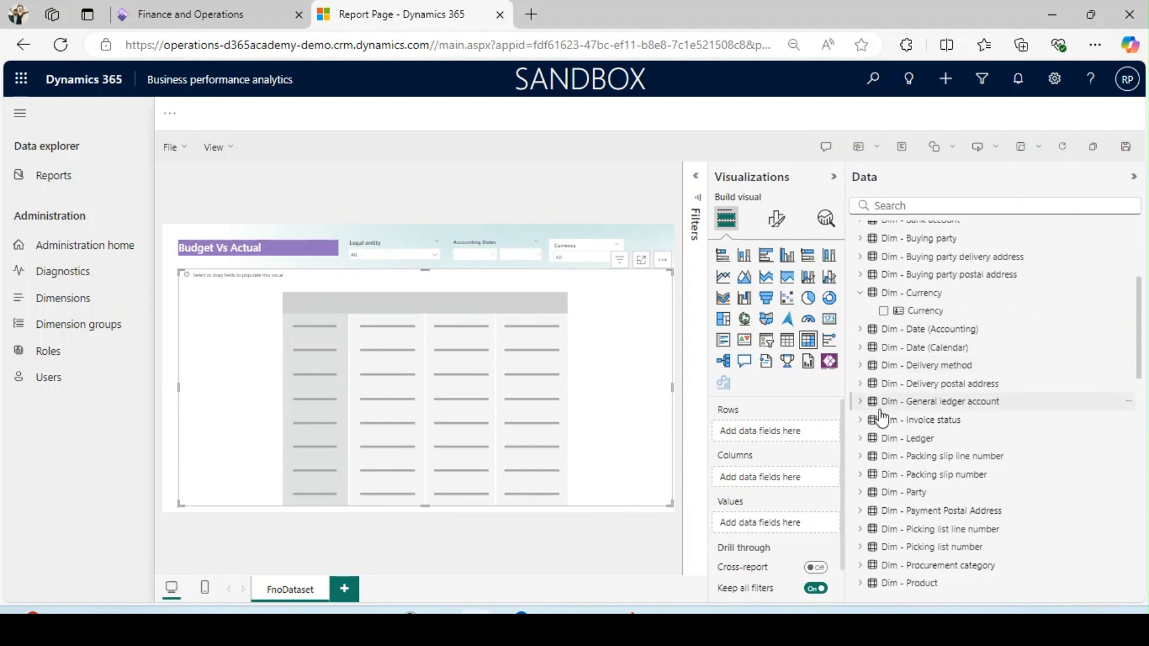
pyautogui.click(860, 405)
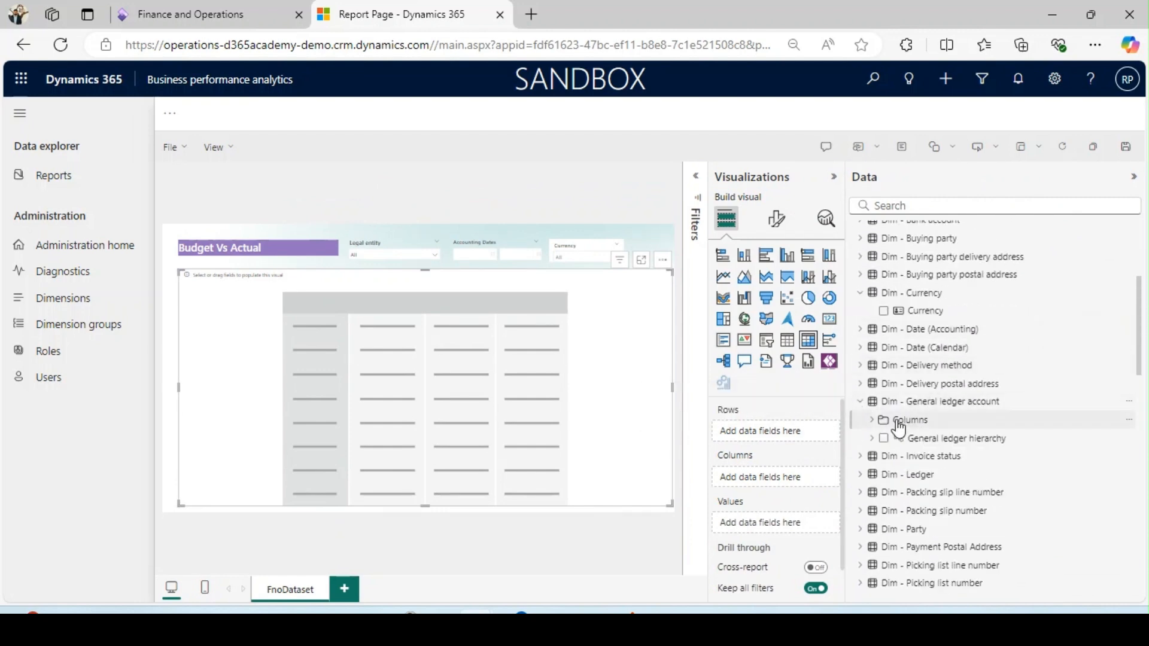
pyautogui.click(872, 422)
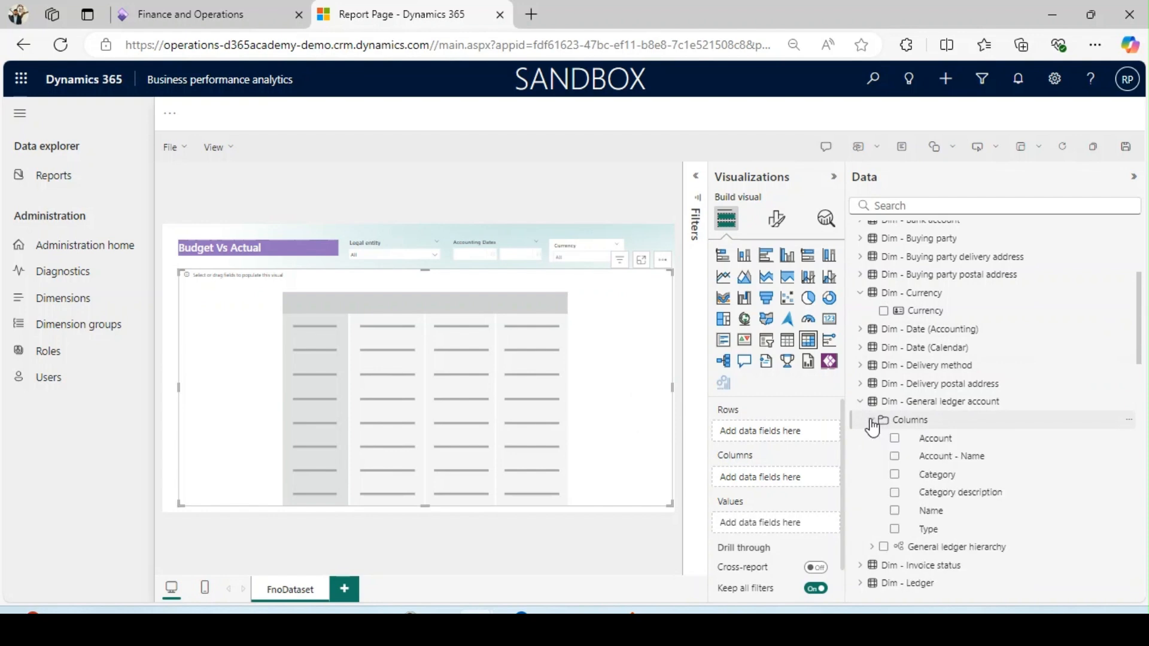
pyautogui.click(872, 421)
pyautogui.click(872, 439)
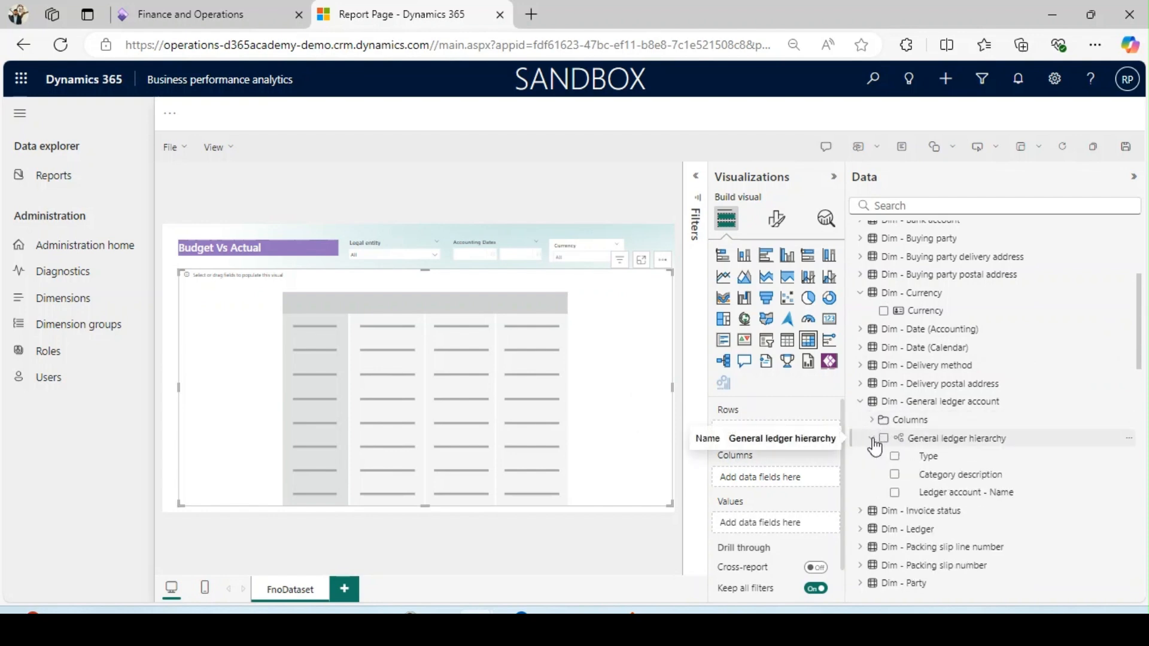
pyautogui.moveTo(940, 442); pyautogui.dragTo(783, 432)
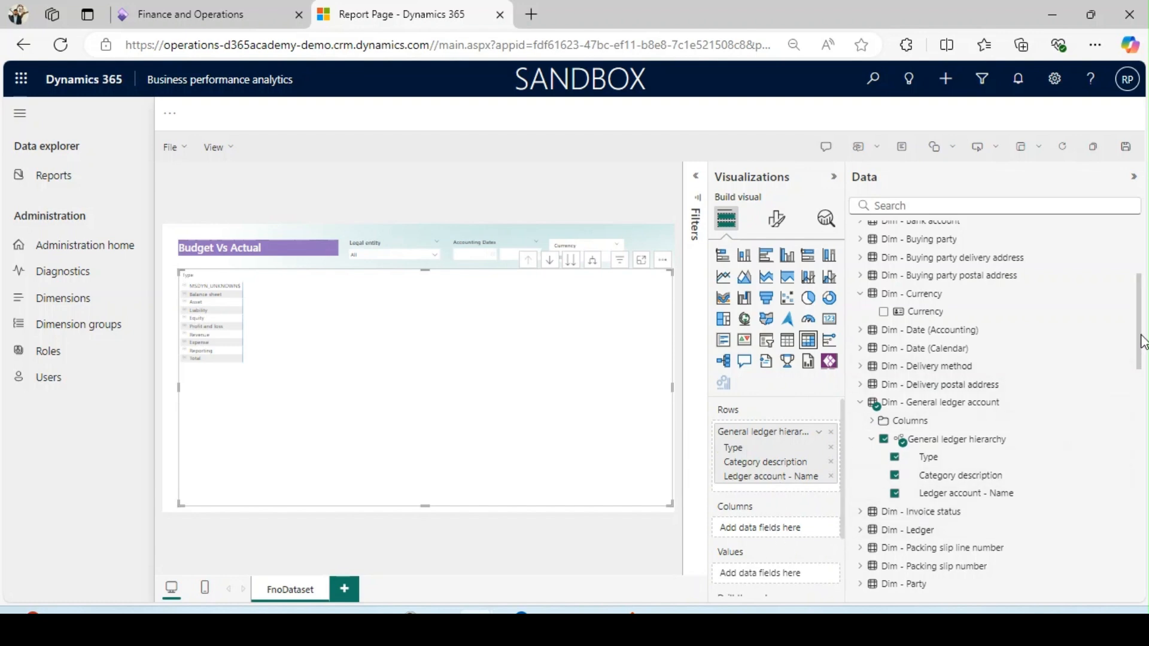
# - Use Year from the Accounting date hierarchy in Dim - Date (Accounting) as the matrix columns
pyautogui.moveTo(1143, 341); pyautogui.dragTo(1139, 384)
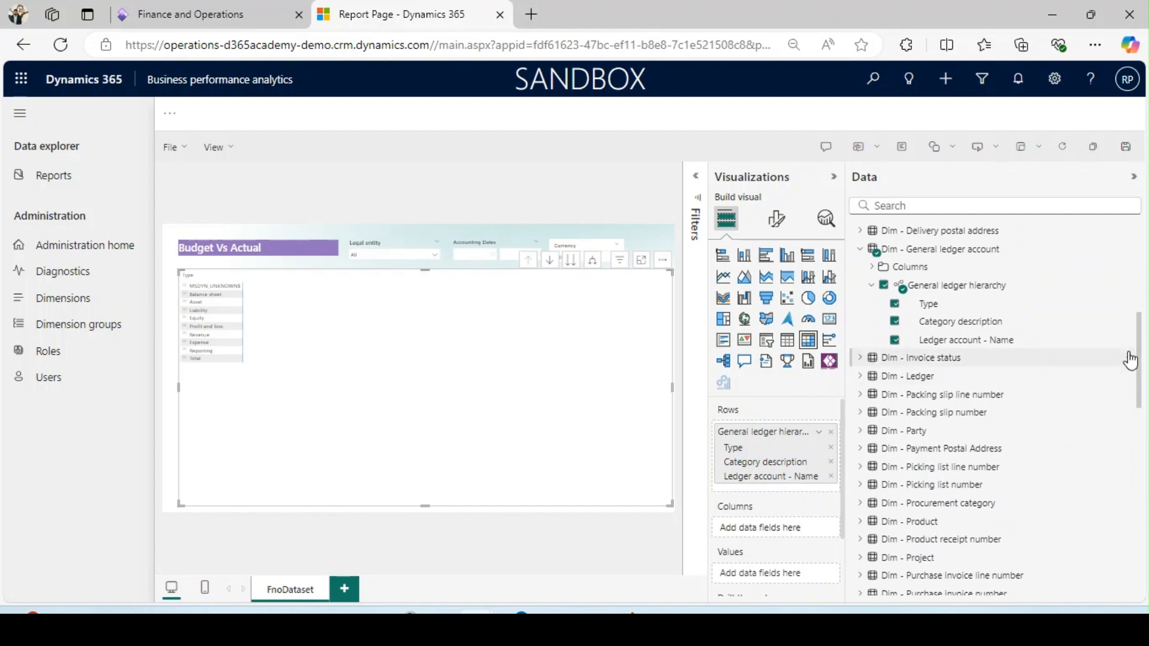
pyautogui.moveTo(1142, 383); pyautogui.dragTo(1139, 338)
pyautogui.click(860, 376)
pyautogui.click(860, 357)
pyautogui.click(870, 376)
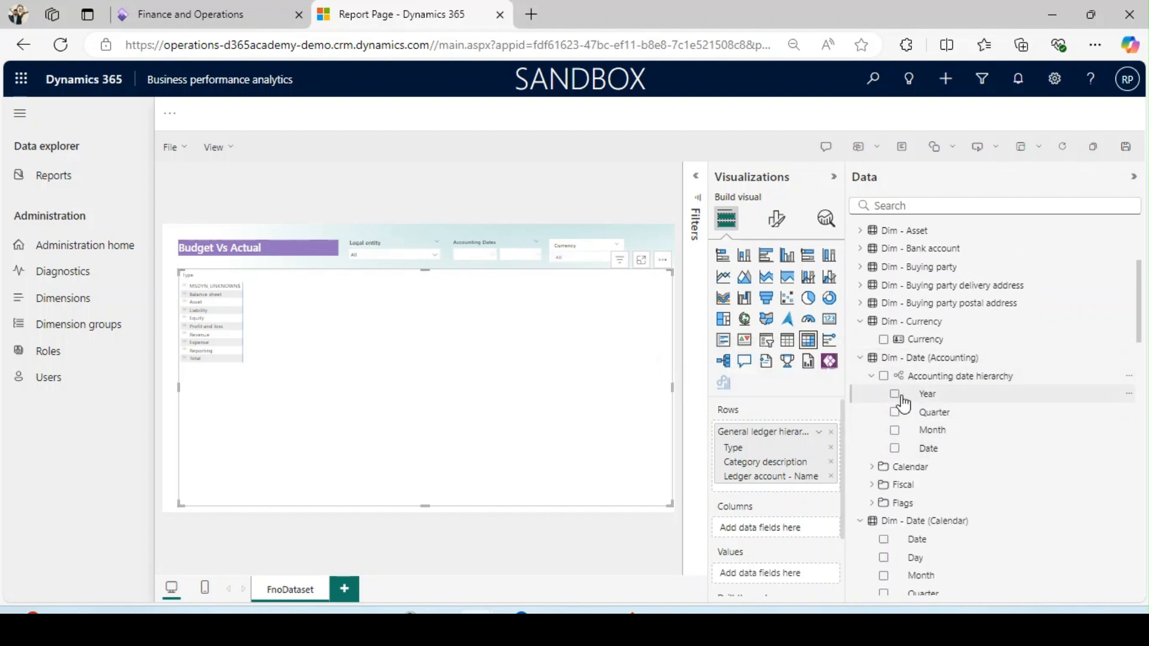
pyautogui.moveTo(925, 402); pyautogui.dragTo(762, 530)
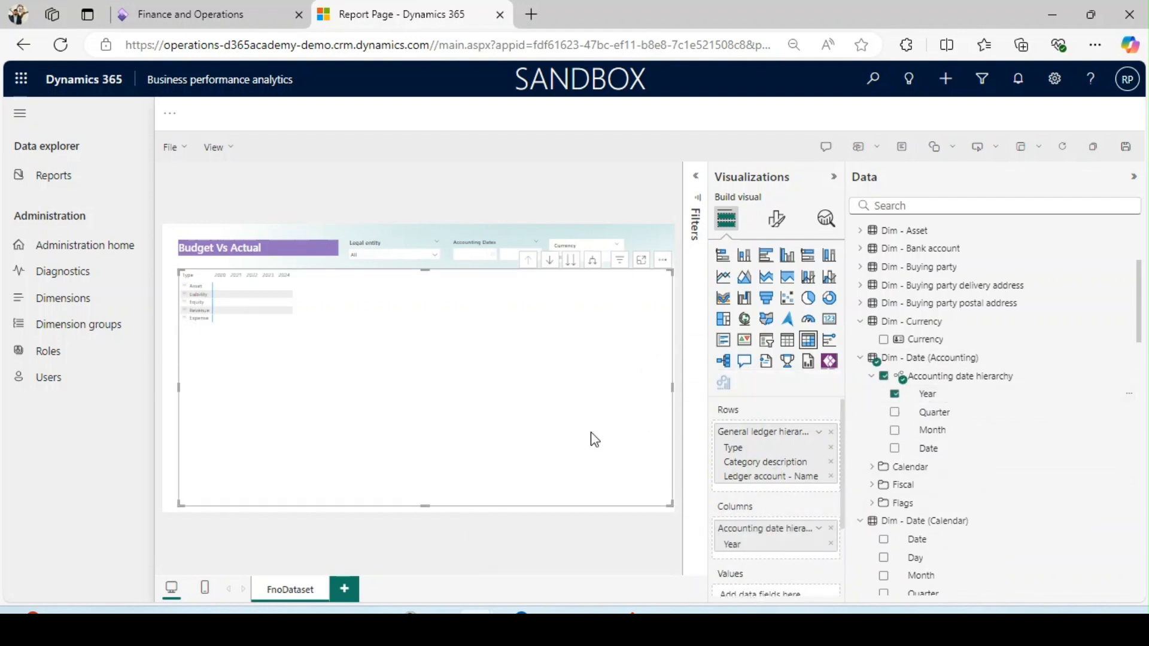
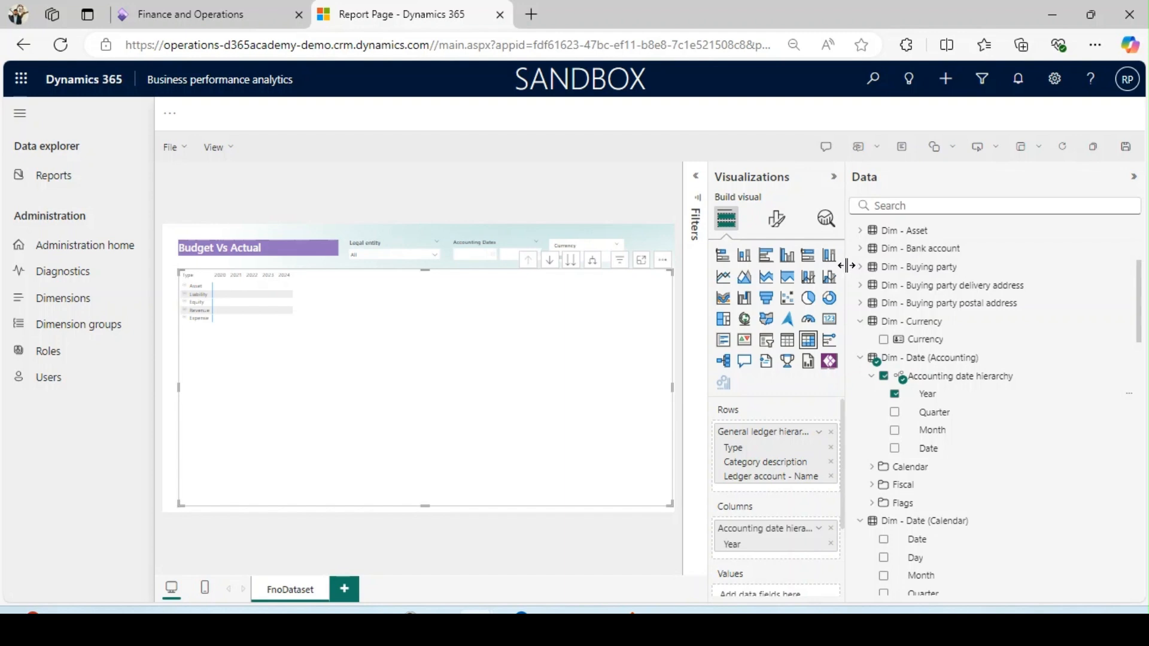
# - Narrow the field list for more canvas room and set the browser zoom to 100%
pyautogui.moveTo(846, 265); pyautogui.dragTo(928, 266)
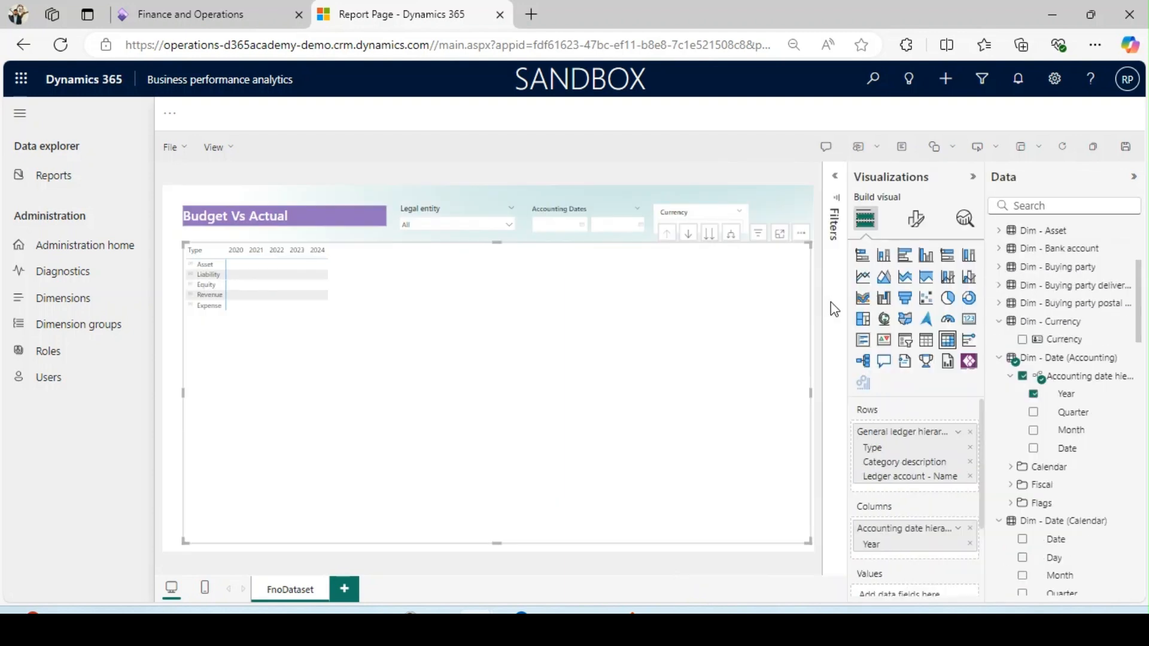
pyautogui.click(277, 277)
pyautogui.click(1095, 45)
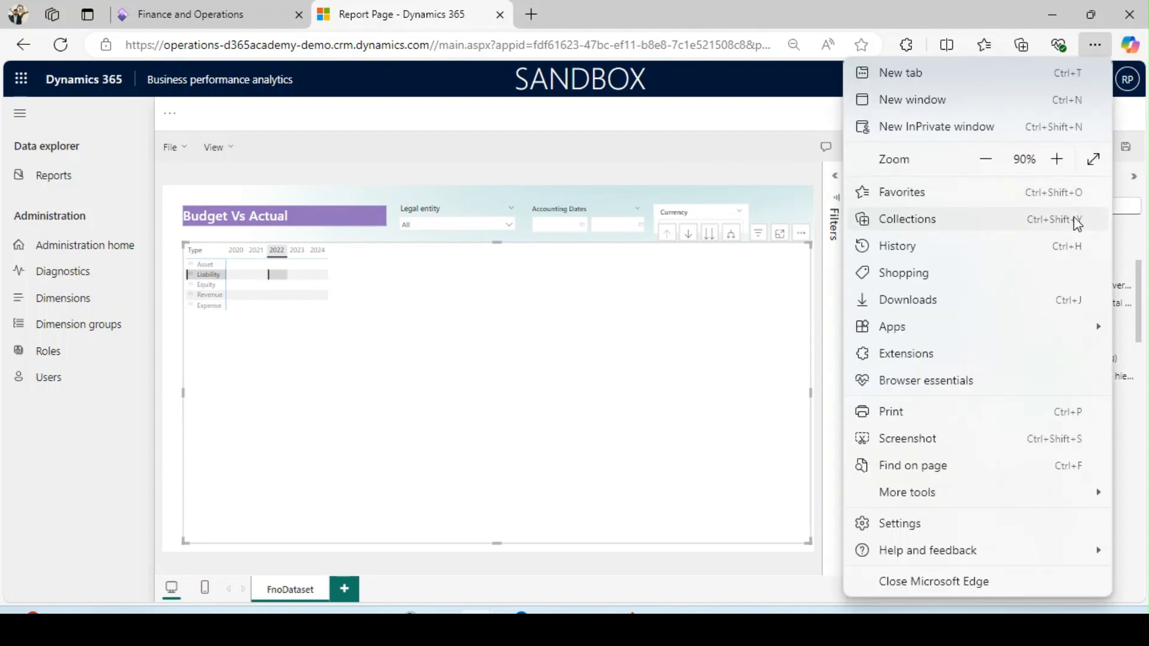
pyautogui.click(1056, 159)
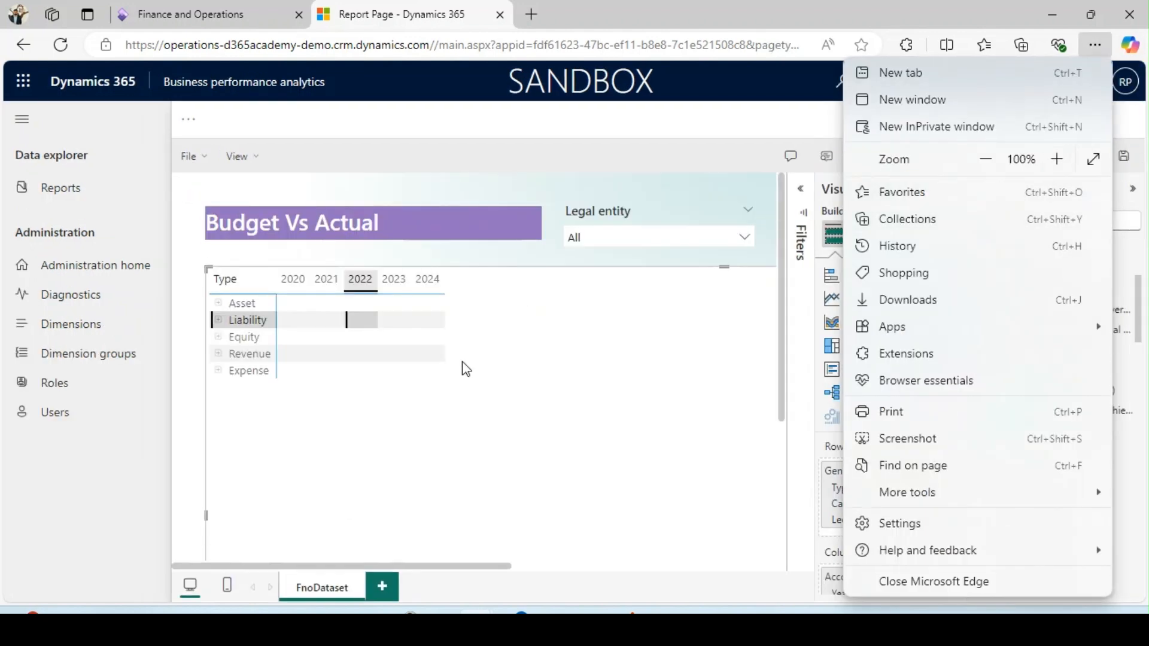
pyautogui.click(466, 369)
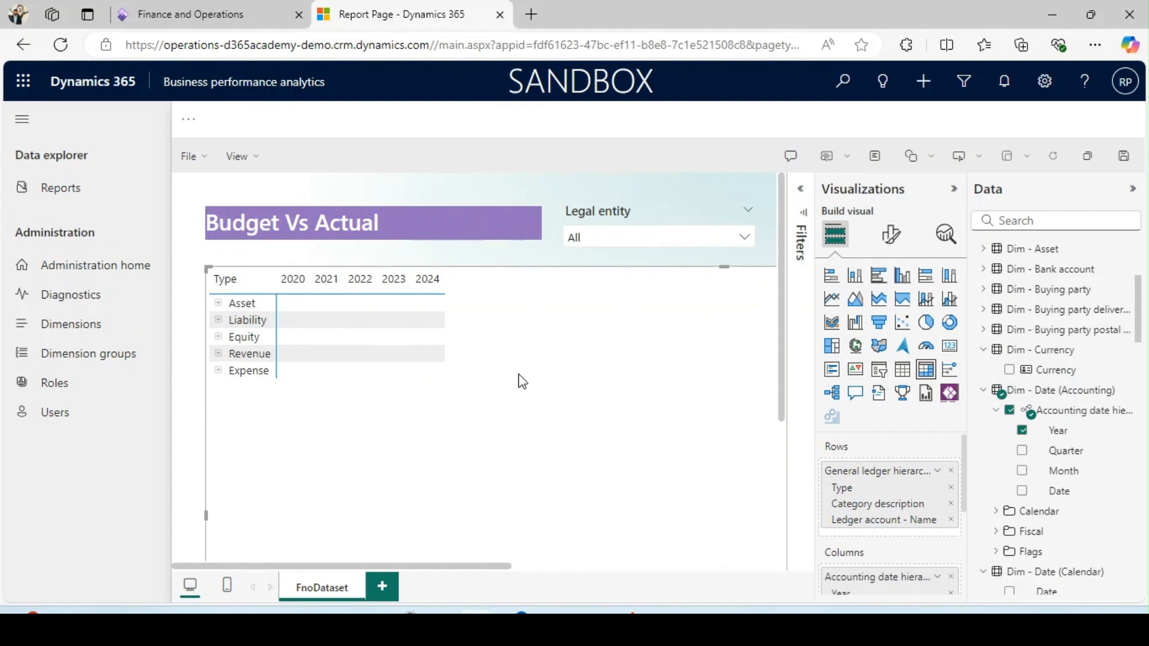
# - Add the Budget amount measure from the Budget metrics to the matrix values
pyautogui.moveTo(814, 417); pyautogui.dragTo(718, 413)
pyautogui.moveTo(964, 399); pyautogui.dragTo(961, 499)
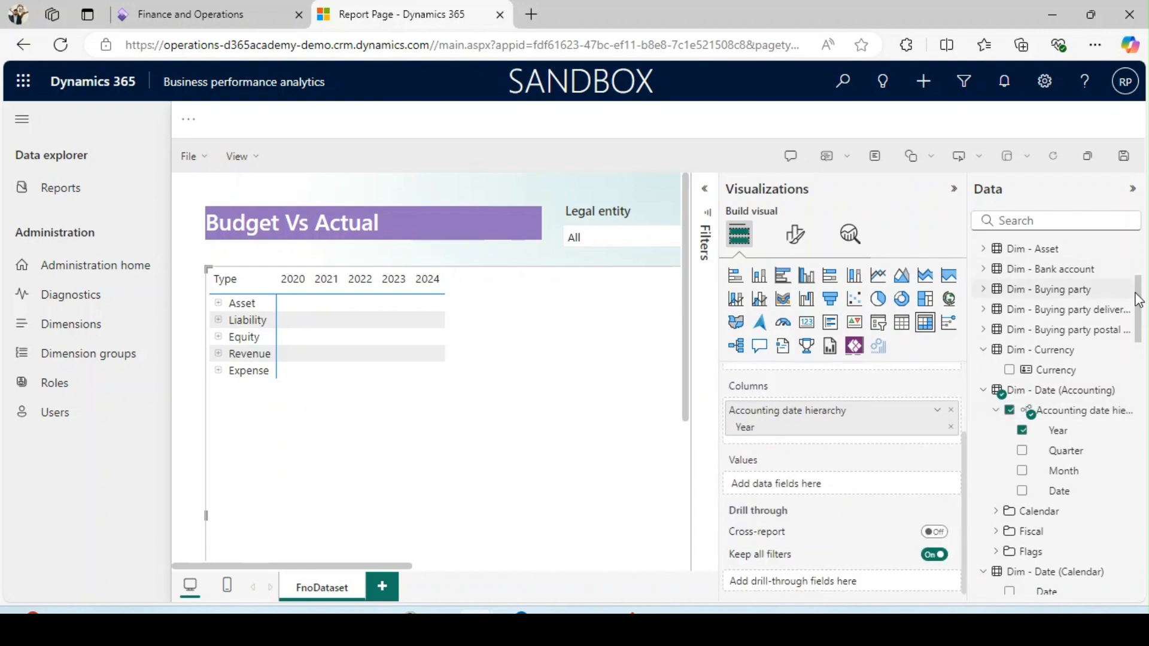
pyautogui.moveTo(1141, 300); pyautogui.dragTo(1138, 229)
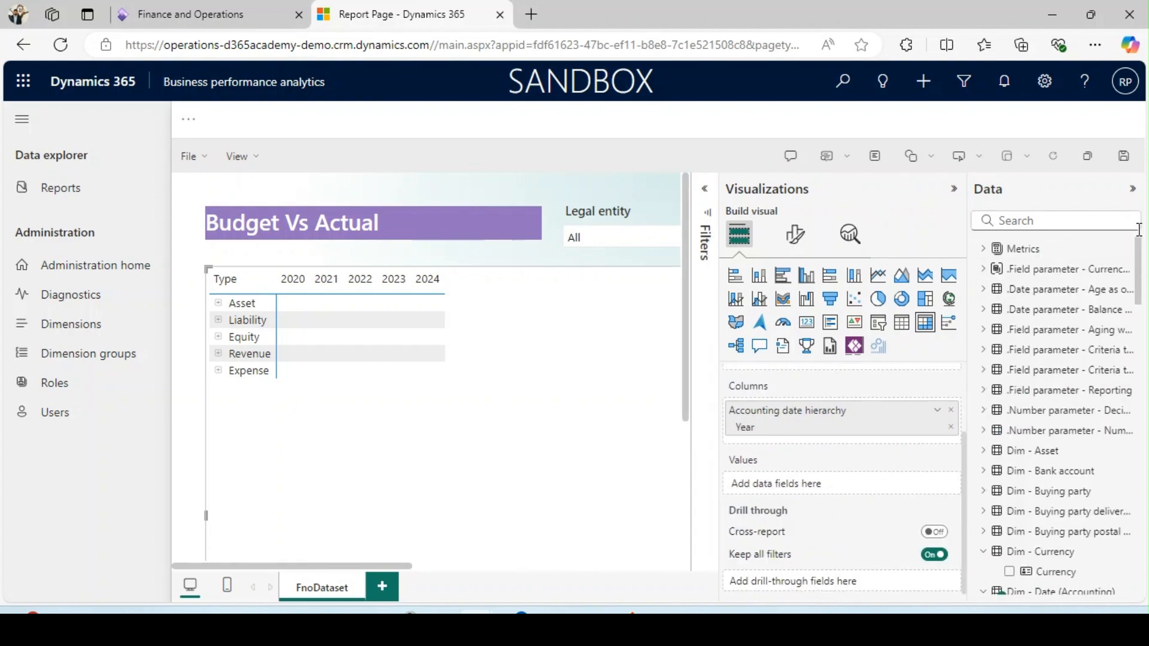
pyautogui.click(983, 249)
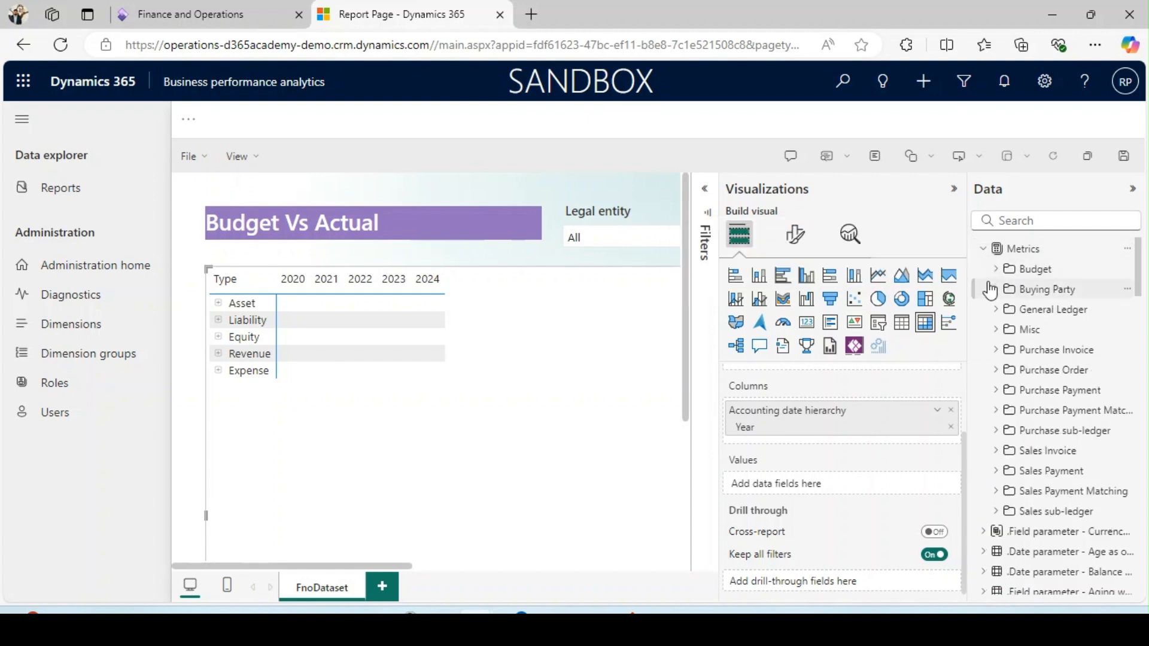
pyautogui.click(996, 270)
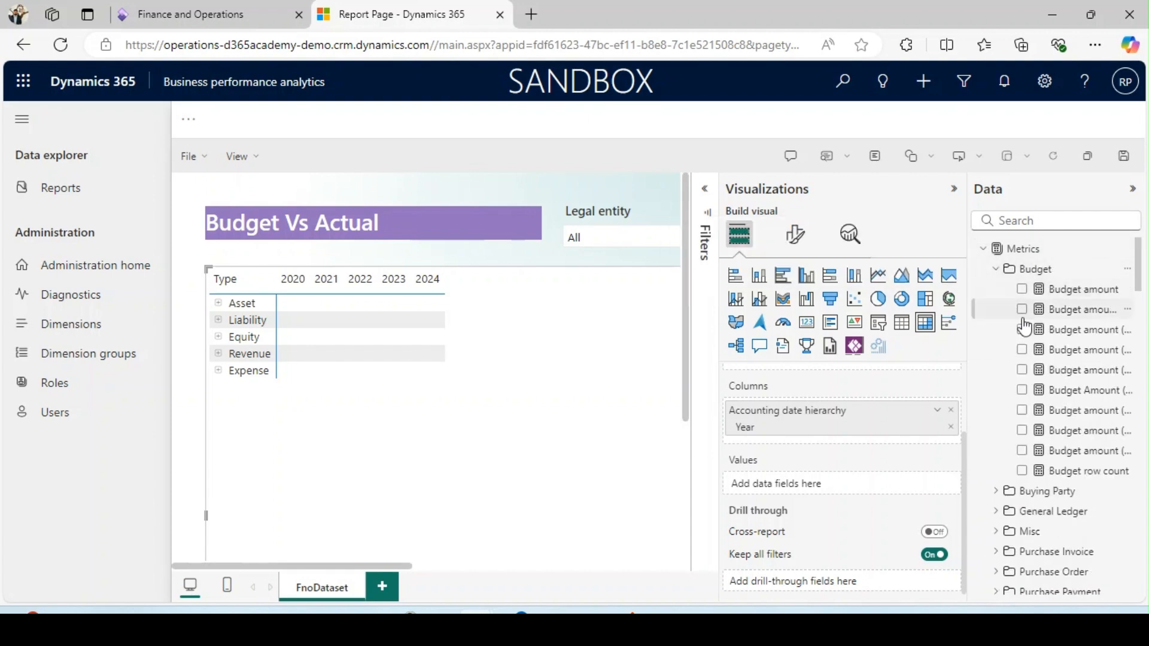
pyautogui.moveTo(966, 332); pyautogui.dragTo(796, 333)
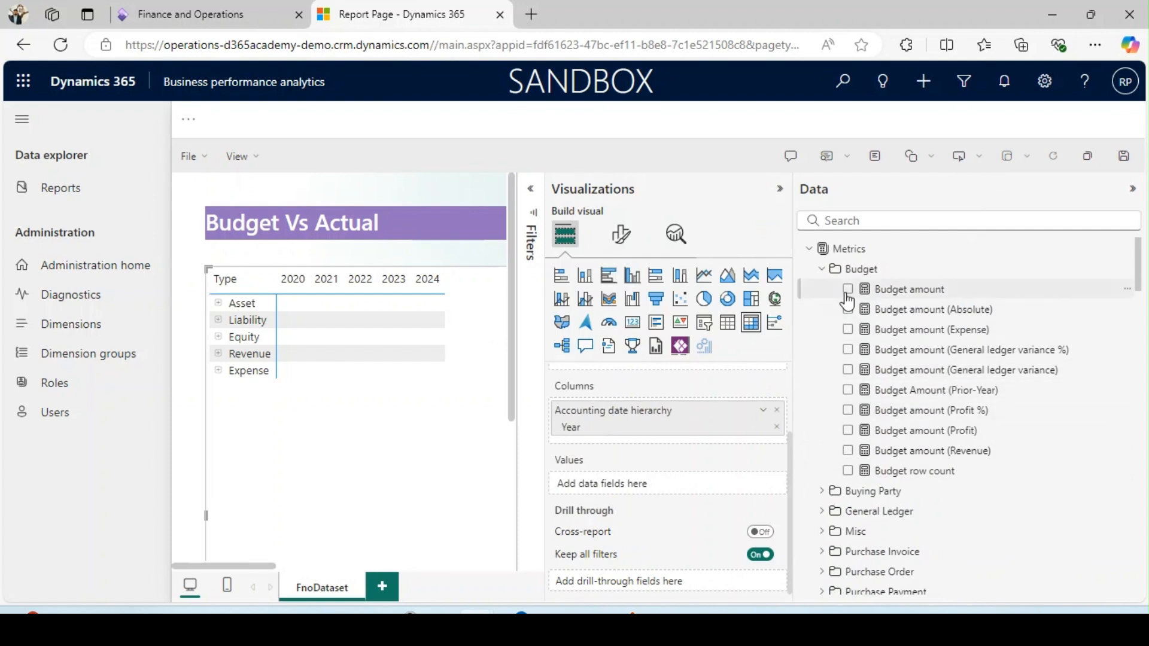
pyautogui.moveTo(897, 289); pyautogui.dragTo(642, 488)
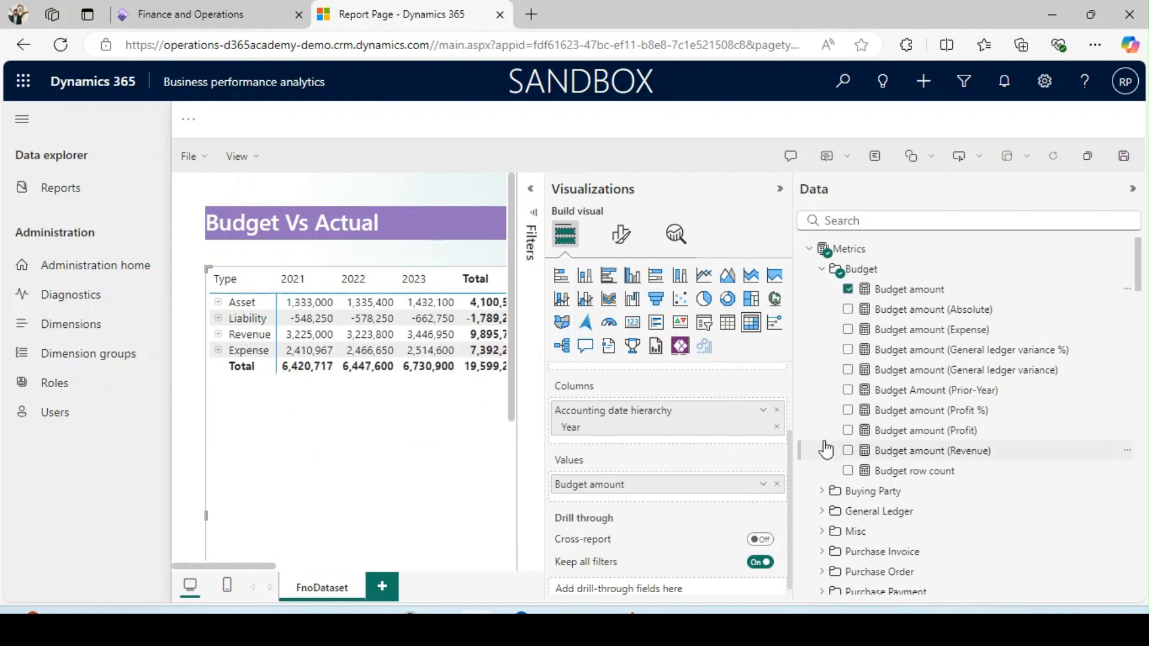
# - Add General ledger amount from the General Ledger amount metrics to the matrix values, below Budget amount
pyautogui.click(822, 270)
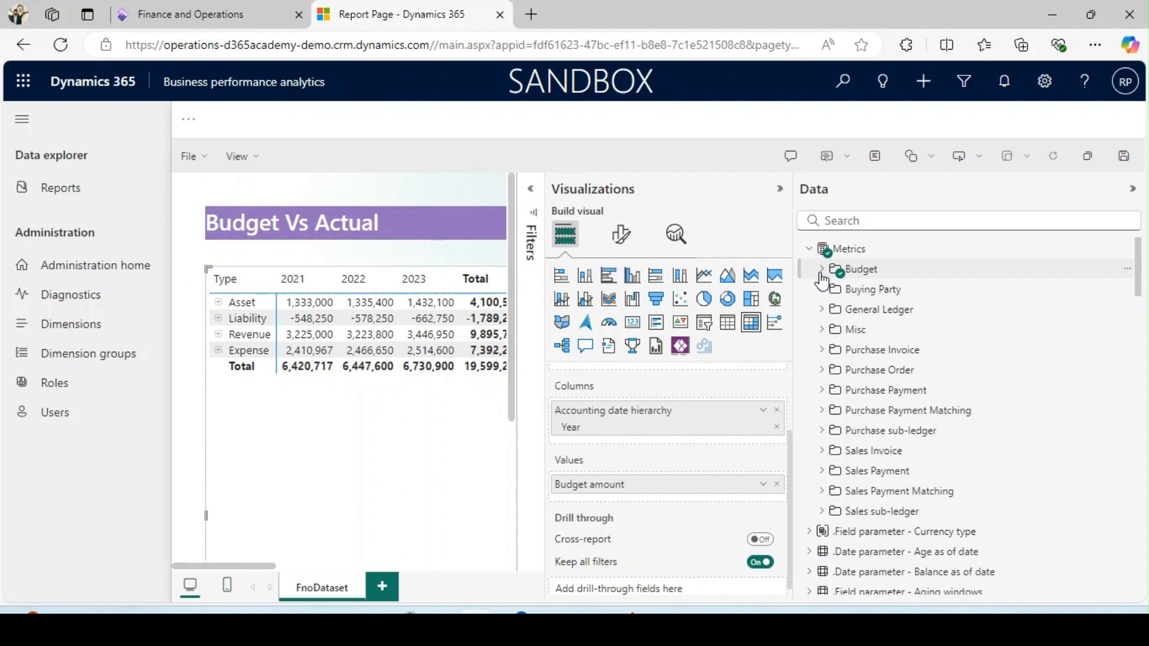
pyautogui.click(823, 310)
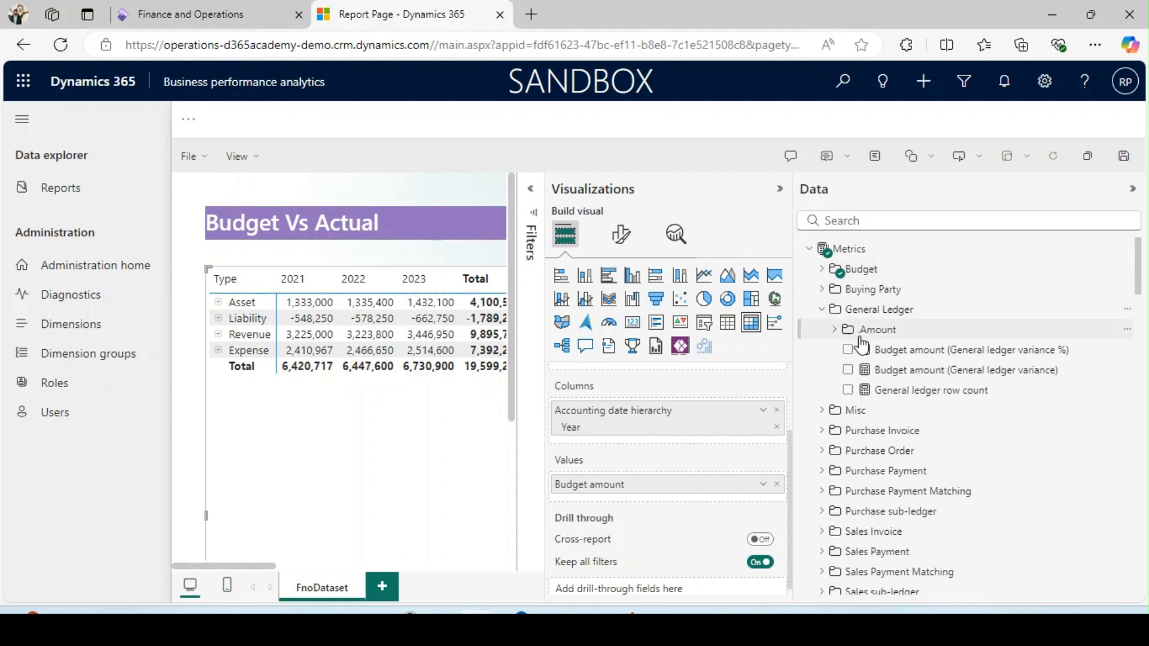
pyautogui.click(836, 331)
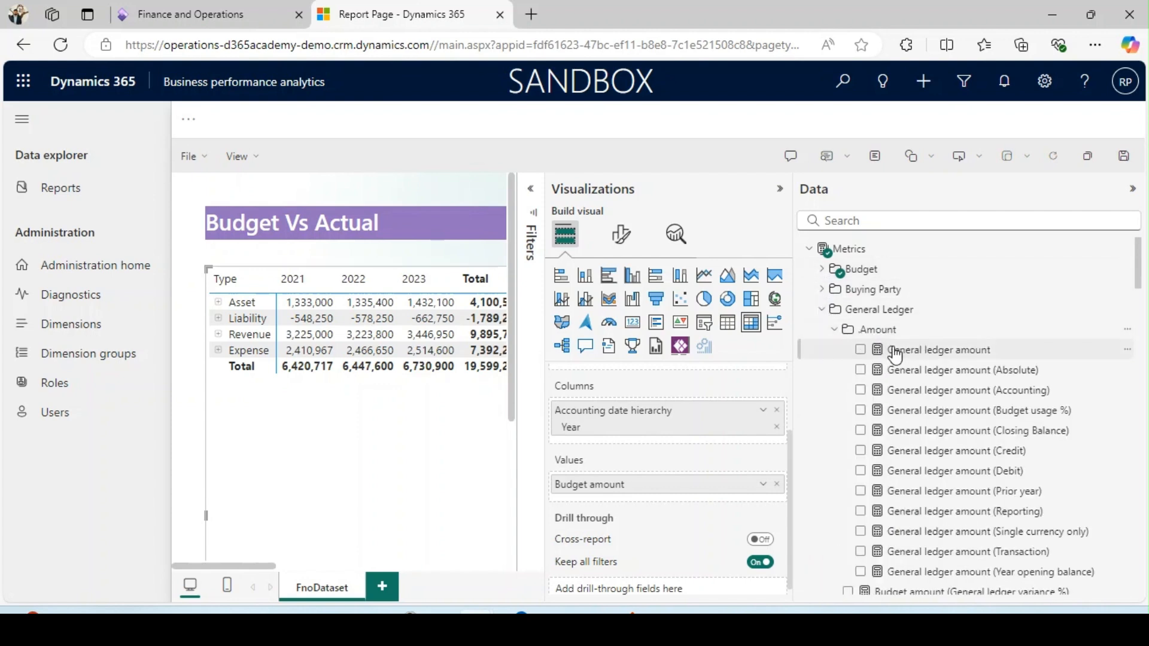
pyautogui.moveTo(902, 353); pyautogui.dragTo(660, 498)
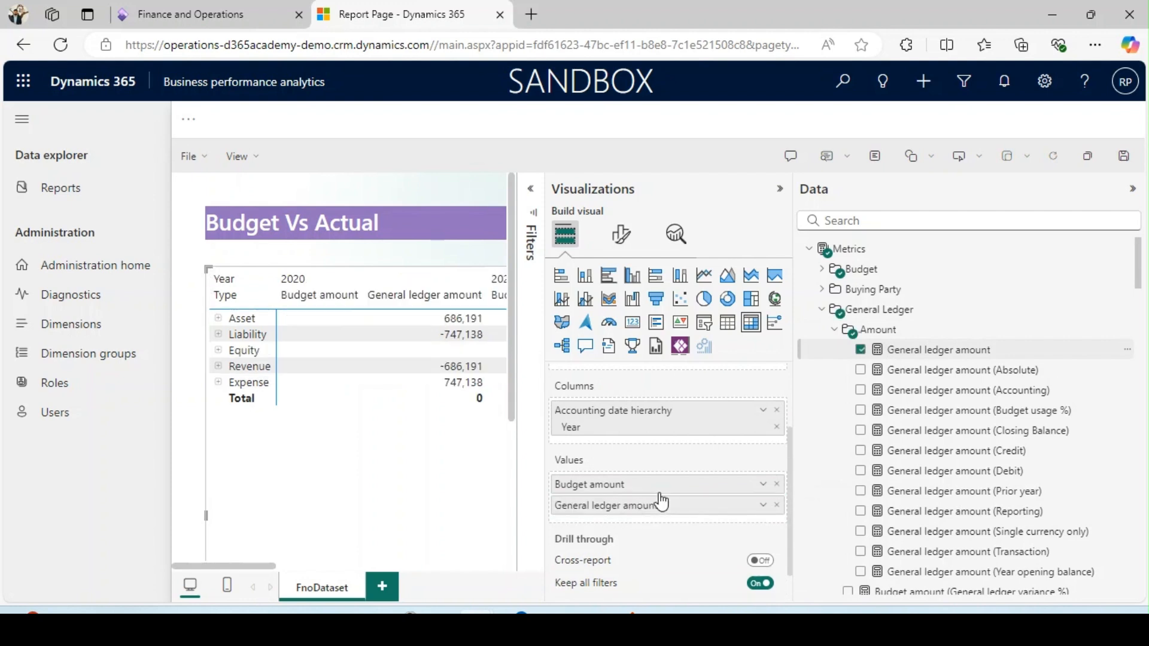
pyautogui.moveTo(268, 571)
pyautogui.mouseDown()
pyautogui.moveTo(326, 570)
pyautogui.moveTo(261, 571)
pyautogui.mouseUp()
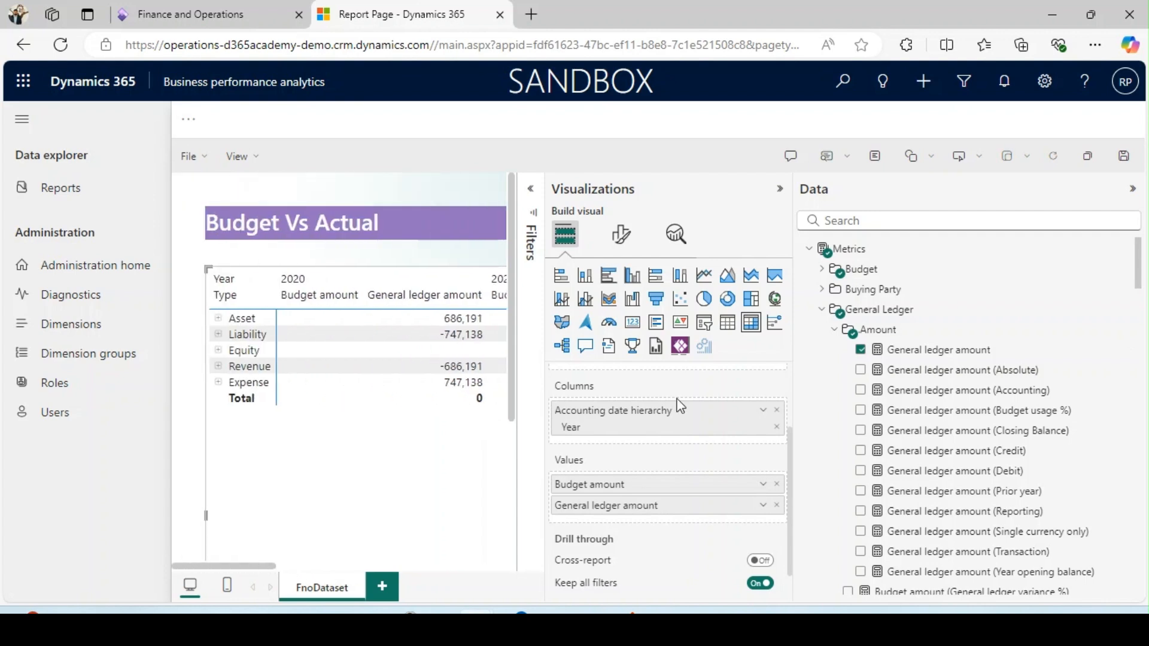
pyautogui.moveTo(792, 341); pyautogui.dragTo(988, 350)
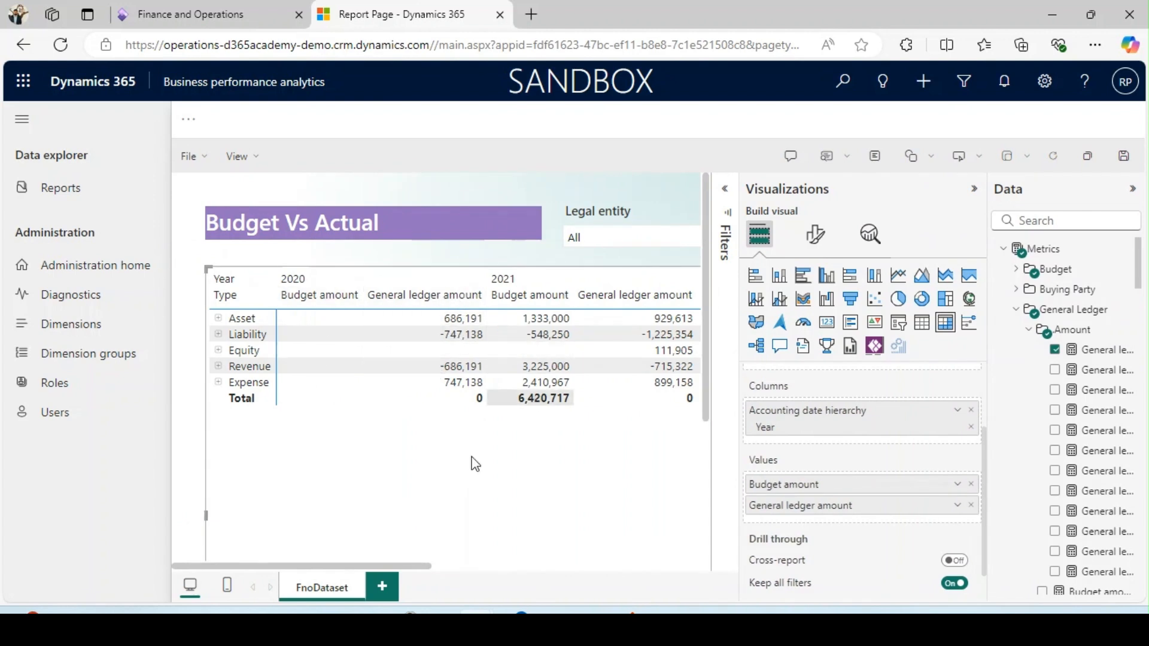
pyautogui.moveTo(351, 564); pyautogui.dragTo(200, 518)
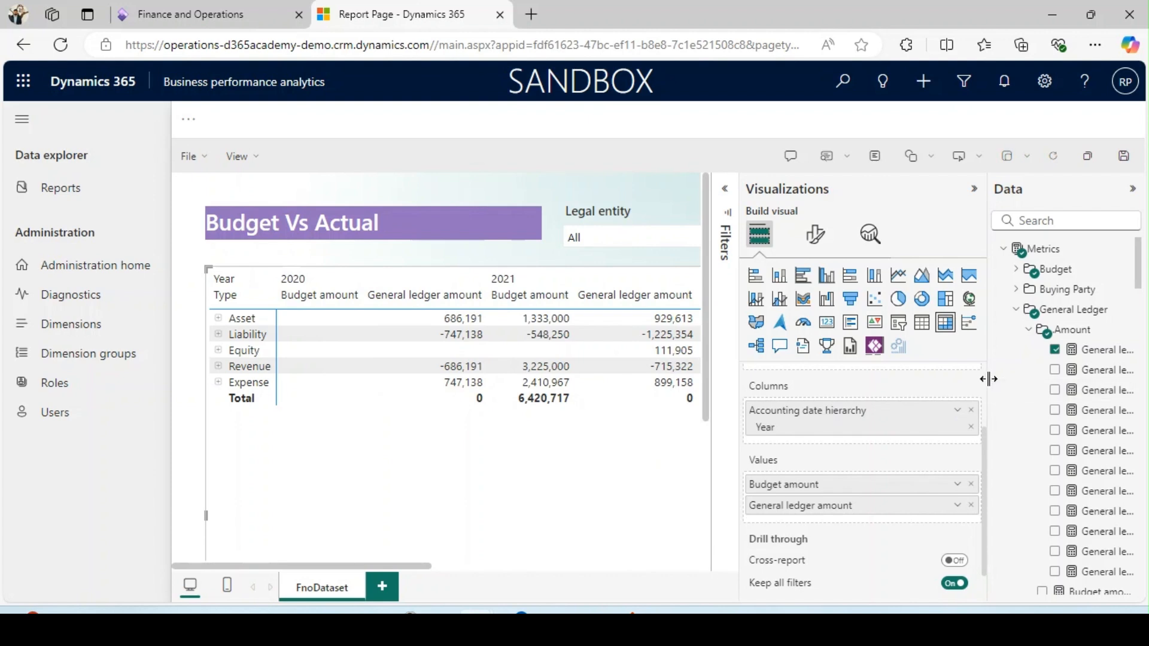
# - Add Budget amount (General ledger variance) from the Budget metrics as the third matrix value
pyautogui.moveTo(987, 379); pyautogui.dragTo(814, 377)
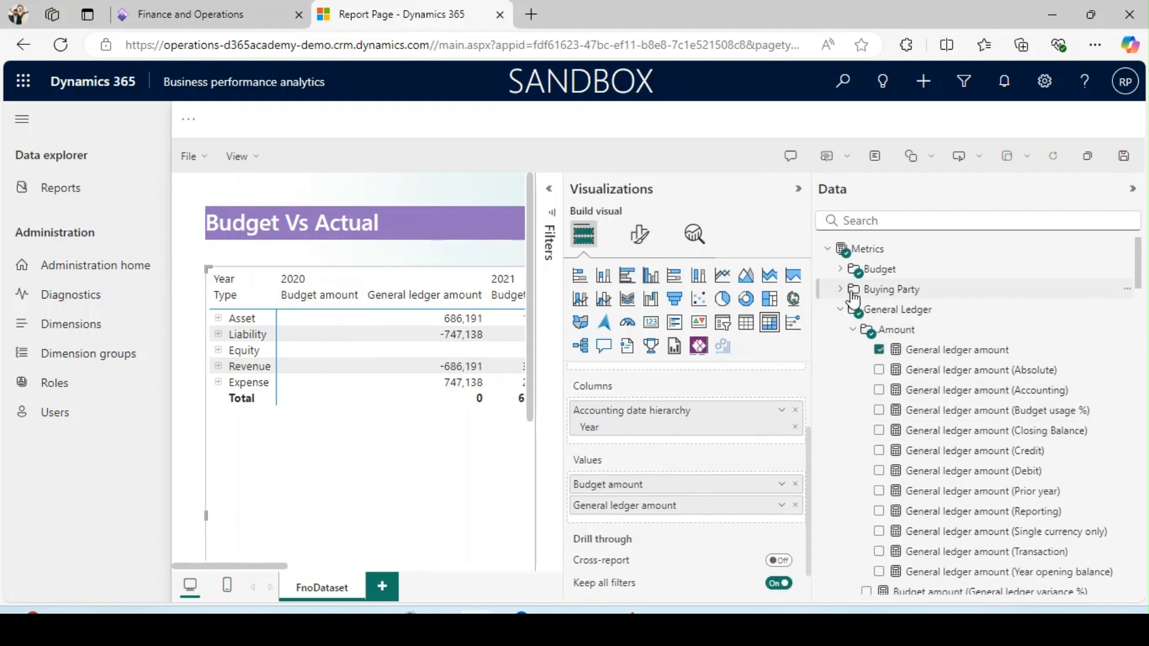
pyautogui.click(841, 270)
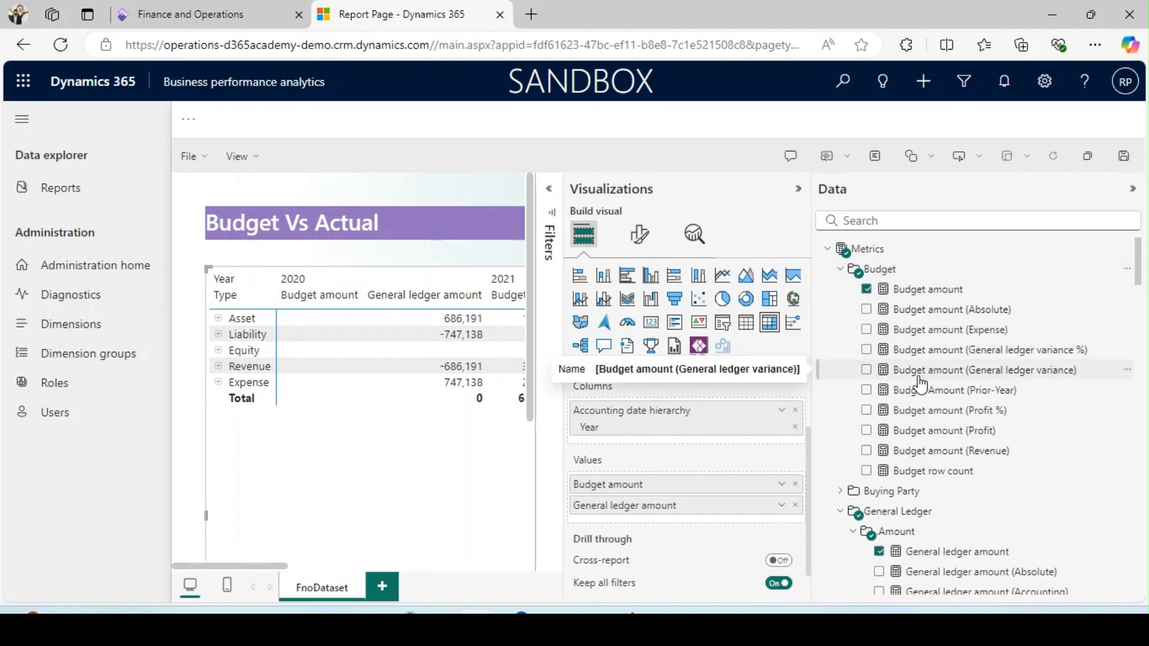
pyautogui.moveTo(945, 393); pyautogui.dragTo(716, 519)
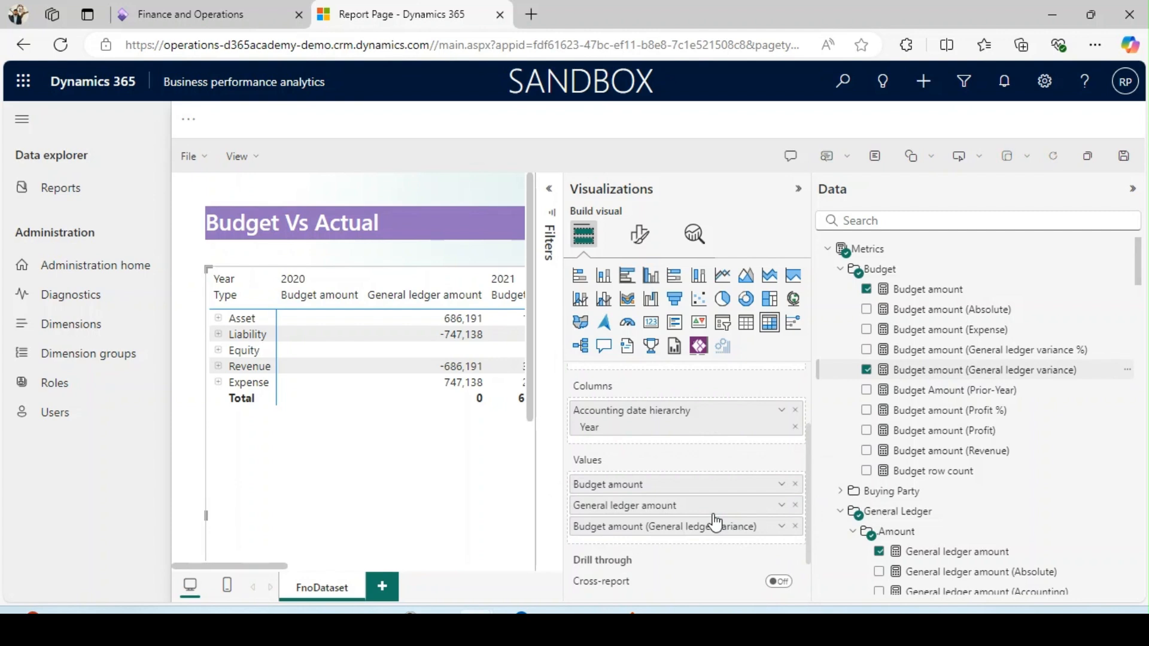
# - Add Budget amount (General ledger variance %) from the Budget metrics as the fourth matrix value and narrow the field list
pyautogui.moveTo(1021, 357); pyautogui.dragTo(705, 539)
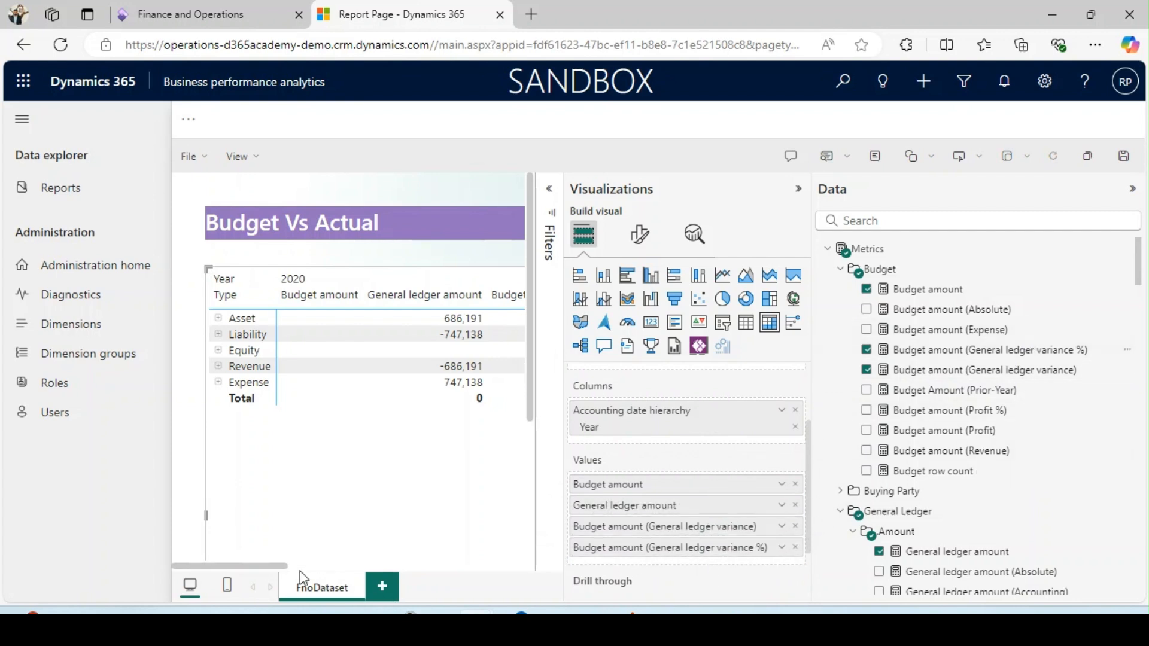
pyautogui.moveTo(277, 566); pyautogui.dragTo(527, 550)
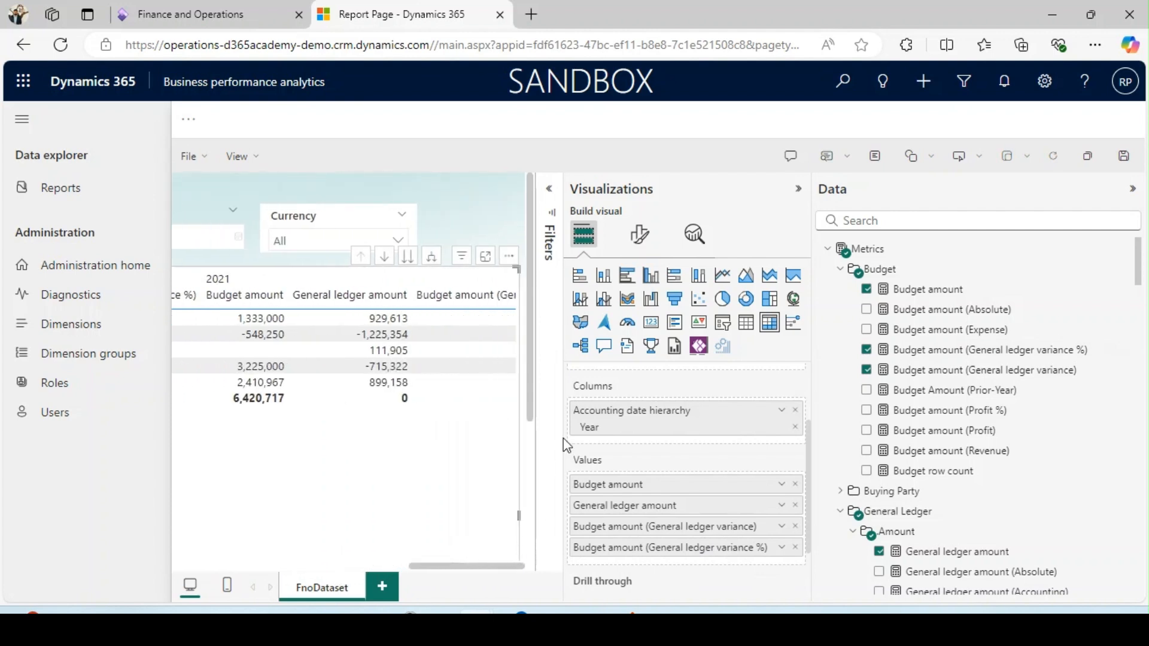
pyautogui.moveTo(812, 341); pyautogui.dragTo(998, 340)
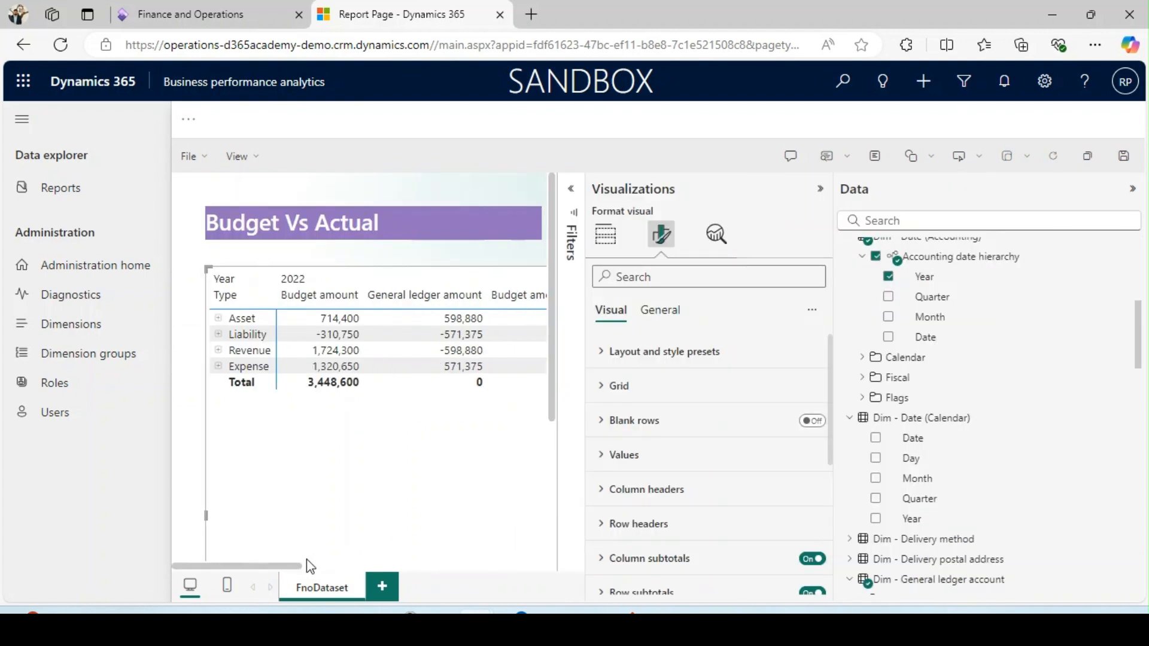
# - Examine the budget, ledger and variance columns for 2022 and 2023 across the matrix
pyautogui.moveTo(290, 572); pyautogui.dragTo(567, 538)
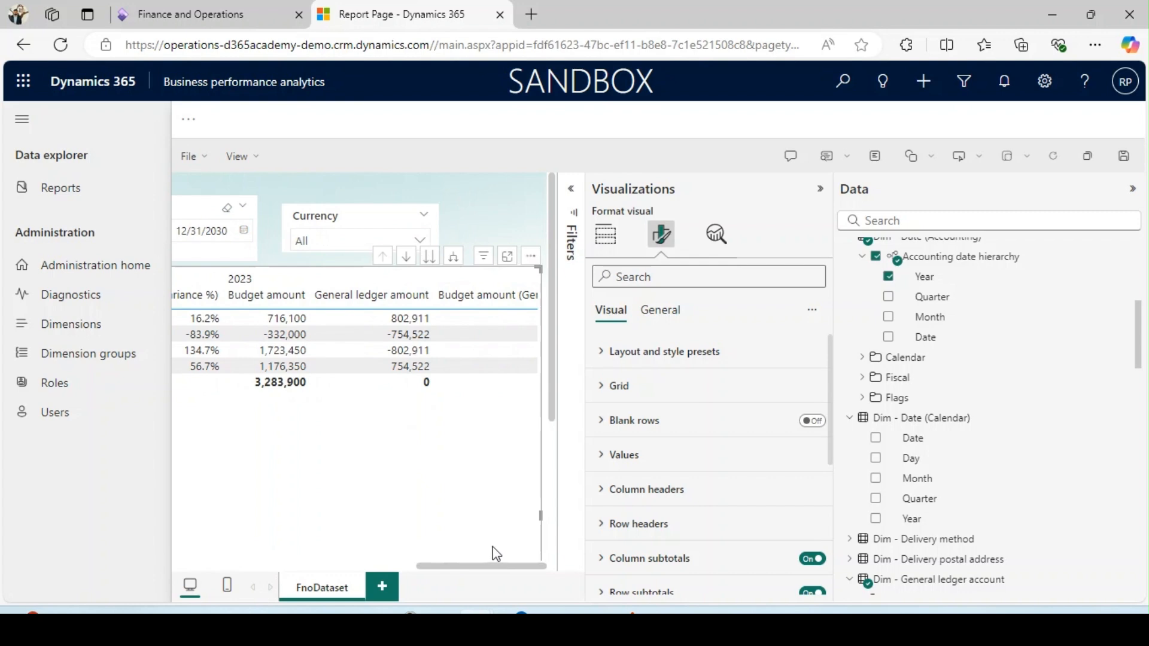
pyautogui.moveTo(489, 567); pyautogui.dragTo(265, 568)
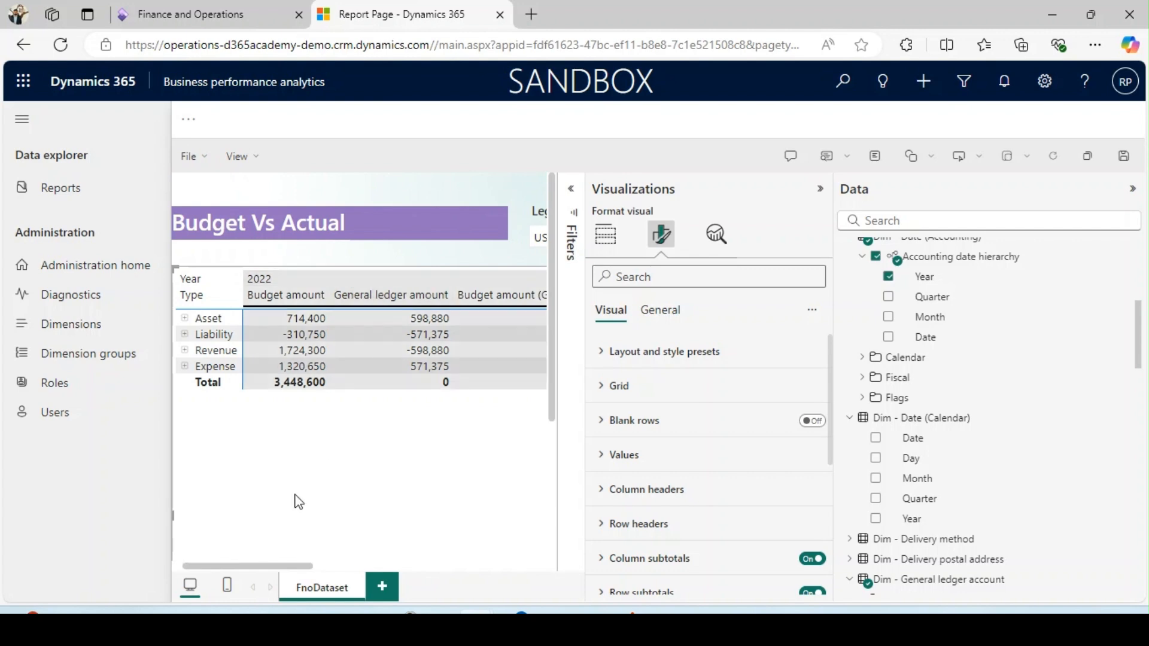
pyautogui.click(352, 566)
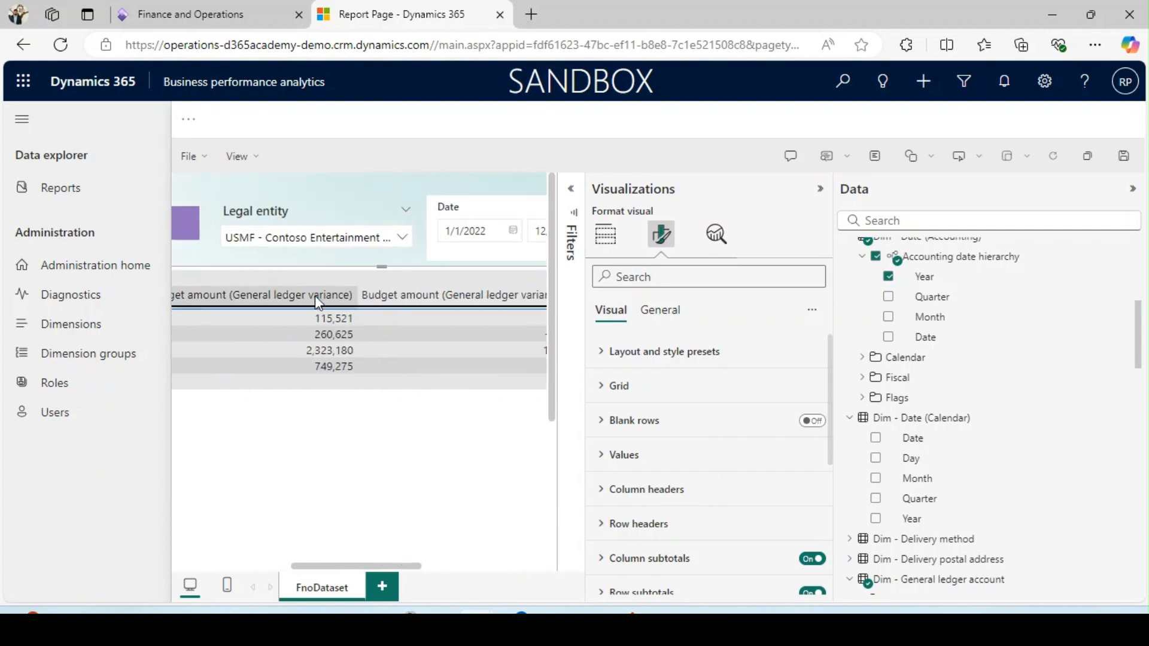
pyautogui.moveTo(405, 566); pyautogui.dragTo(540, 549)
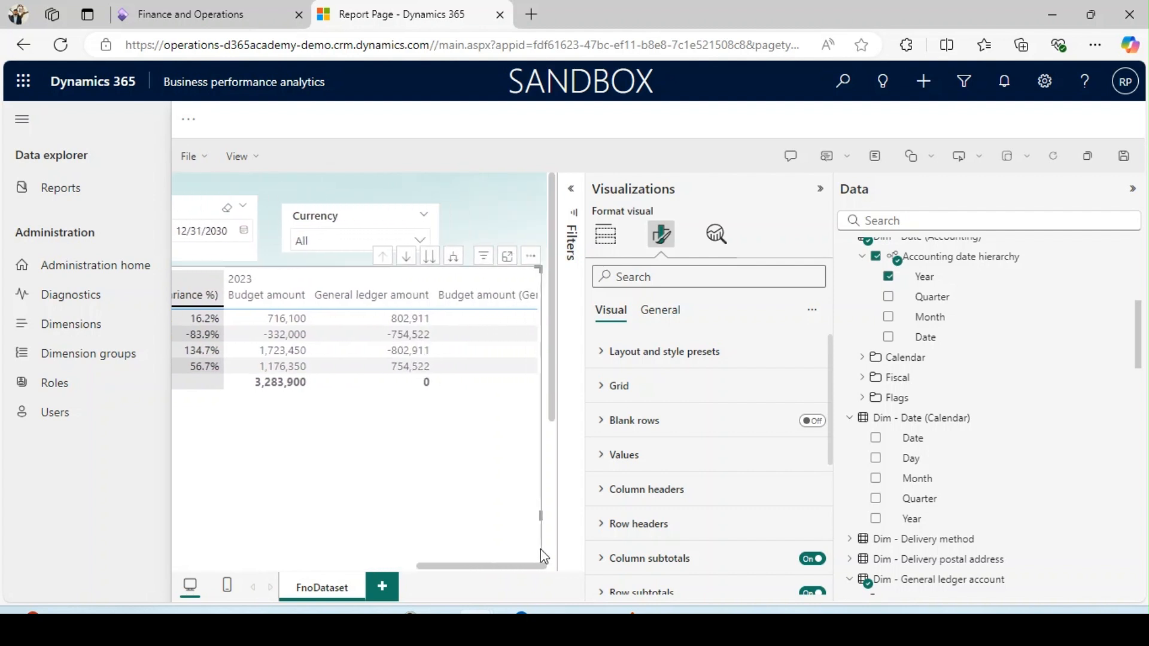
pyautogui.click(277, 298)
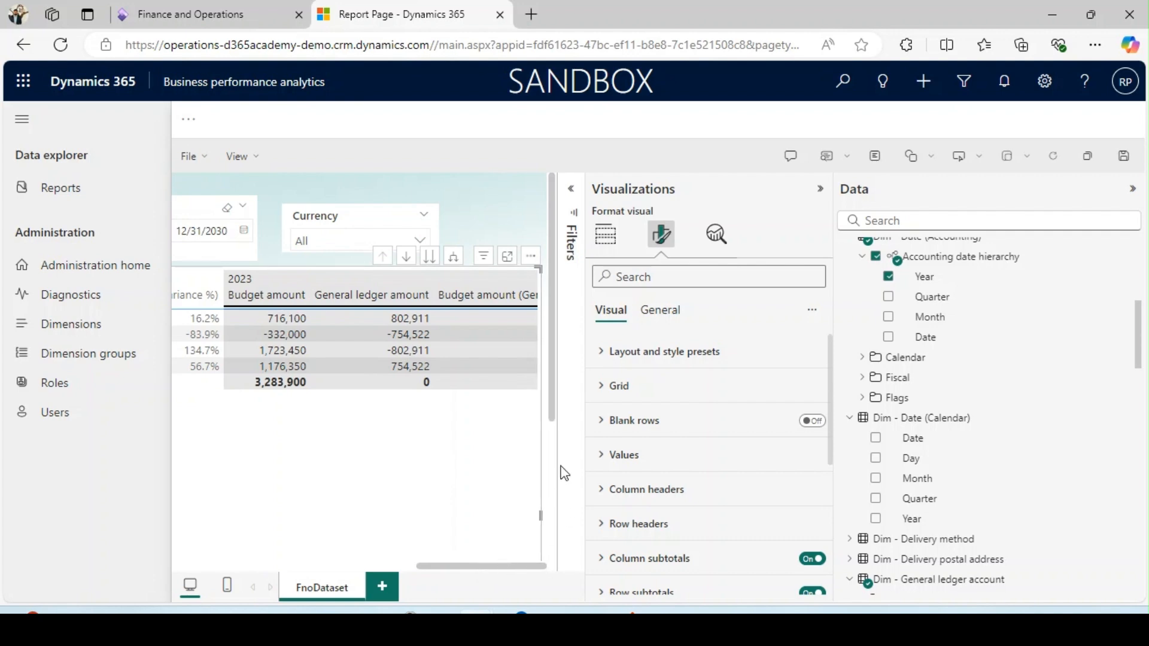
# - Narrow the field list for more canvas room and resize the matrix so its upper edge sits slightly lower beneath the slicers
pyautogui.moveTo(832, 372); pyautogui.dragTo(975, 389)
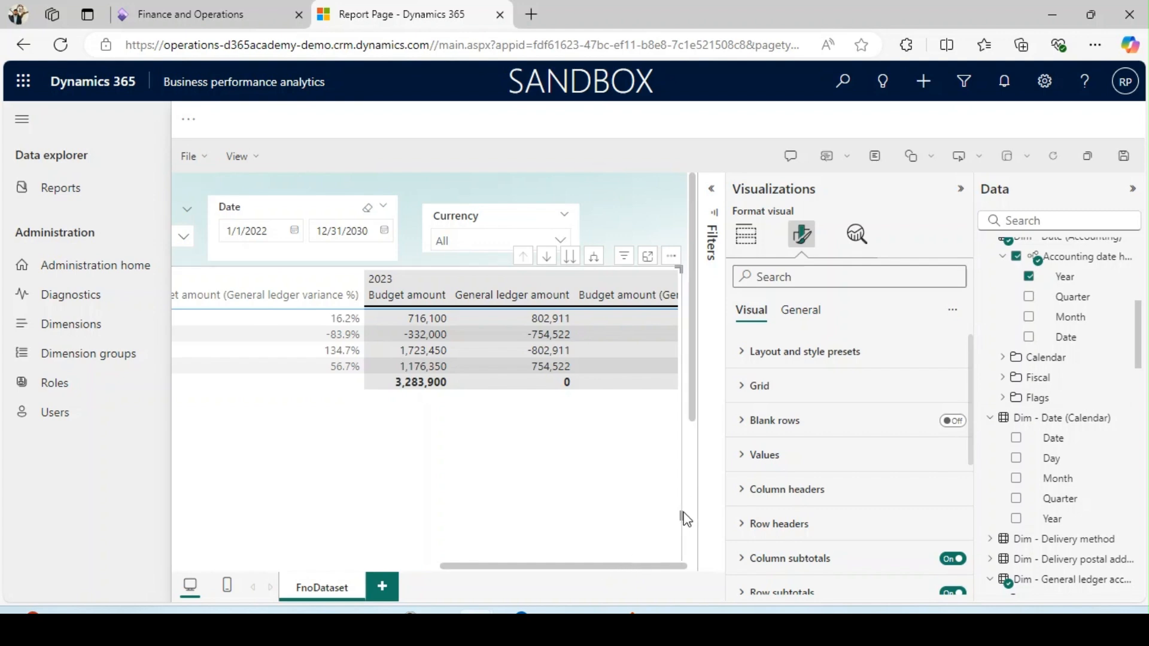
pyautogui.moveTo(680, 515); pyautogui.dragTo(862, 512)
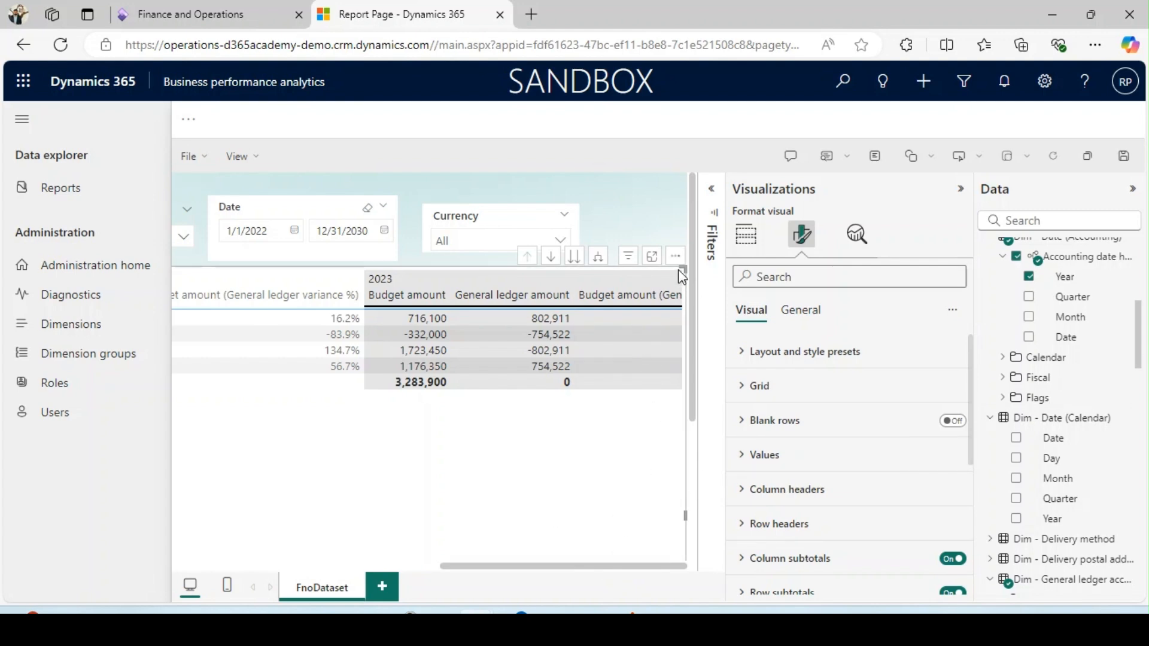
pyautogui.moveTo(684, 269); pyautogui.dragTo(622, 292)
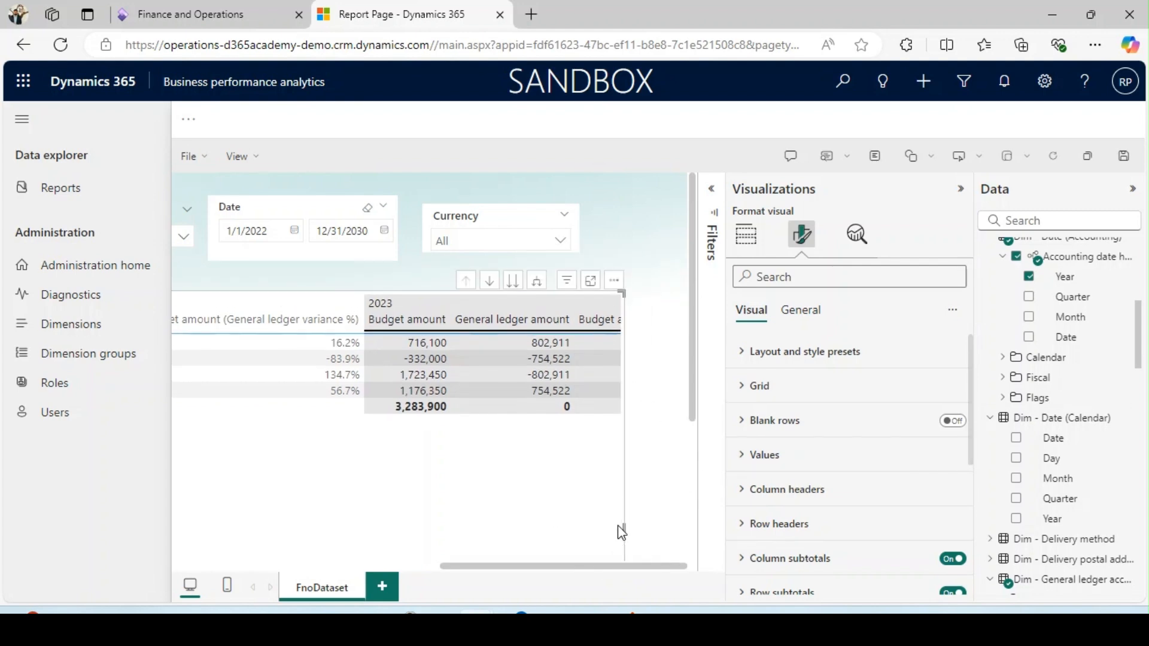
pyautogui.moveTo(661, 537); pyautogui.dragTo(710, 536)
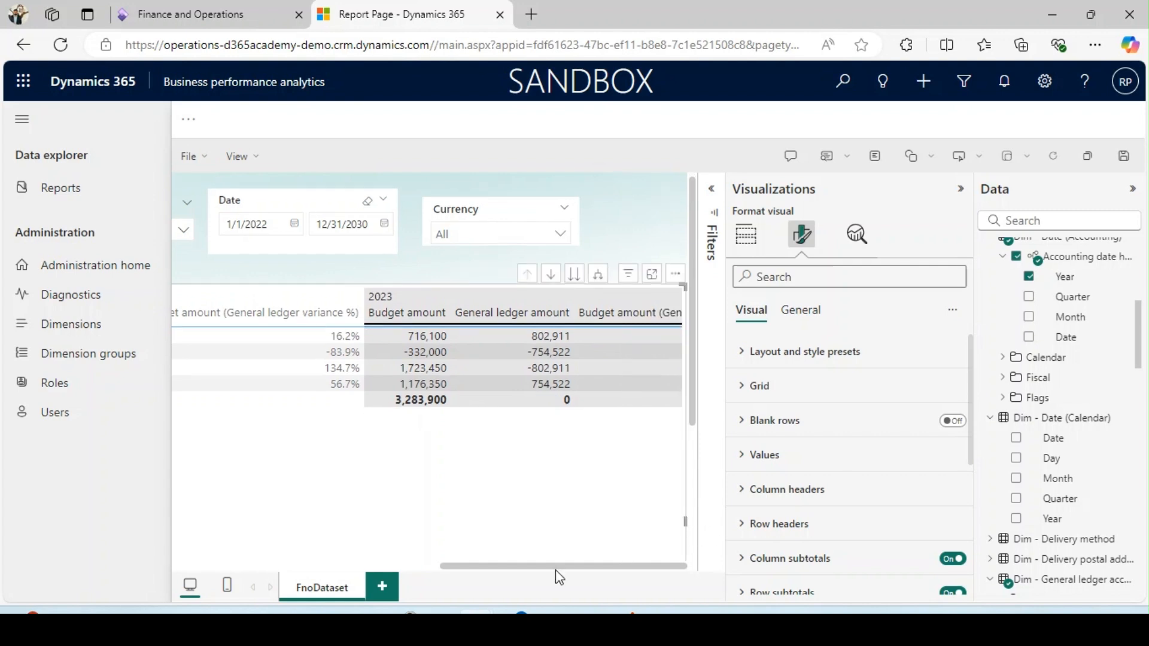
# - Rename the General ledger amount value as "Actual" for this matrix
pyautogui.moveTo(537, 566); pyautogui.dragTo(256, 565)
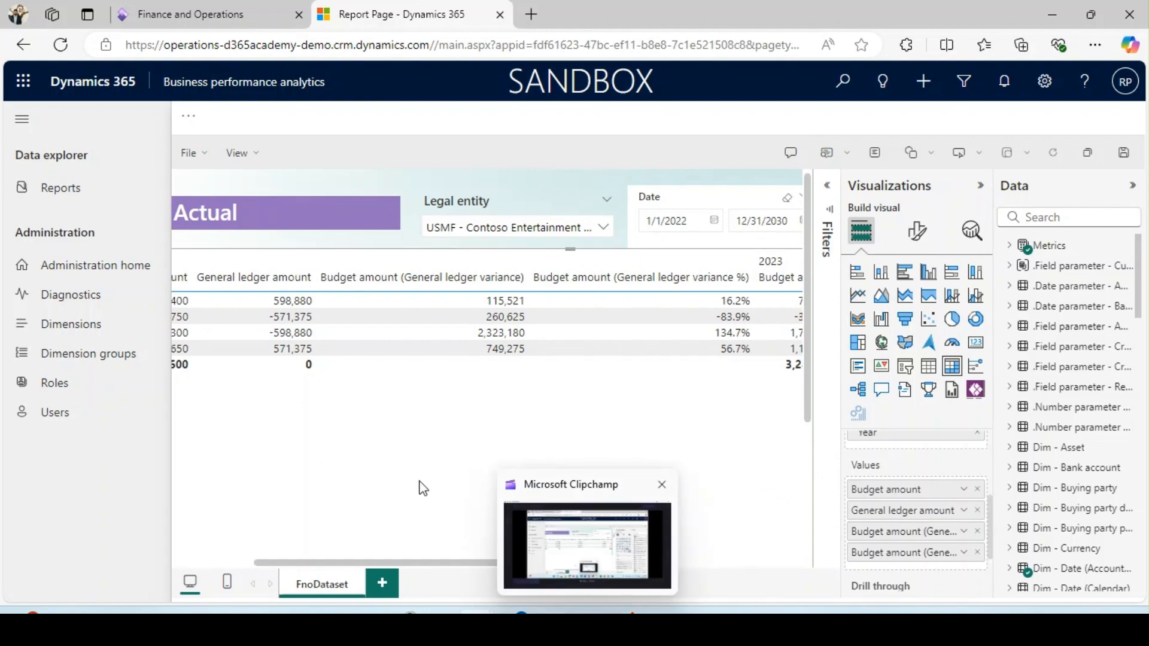
pyautogui.moveTo(482, 563); pyautogui.dragTo(404, 514)
pyautogui.click(391, 273)
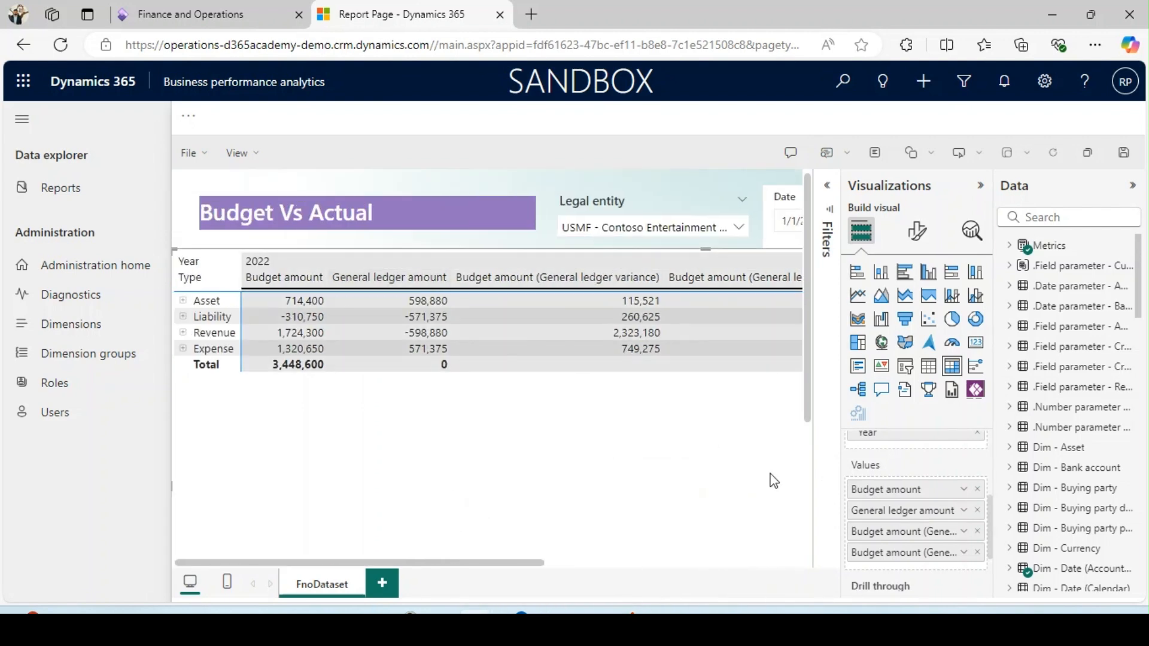
pyautogui.click(963, 511)
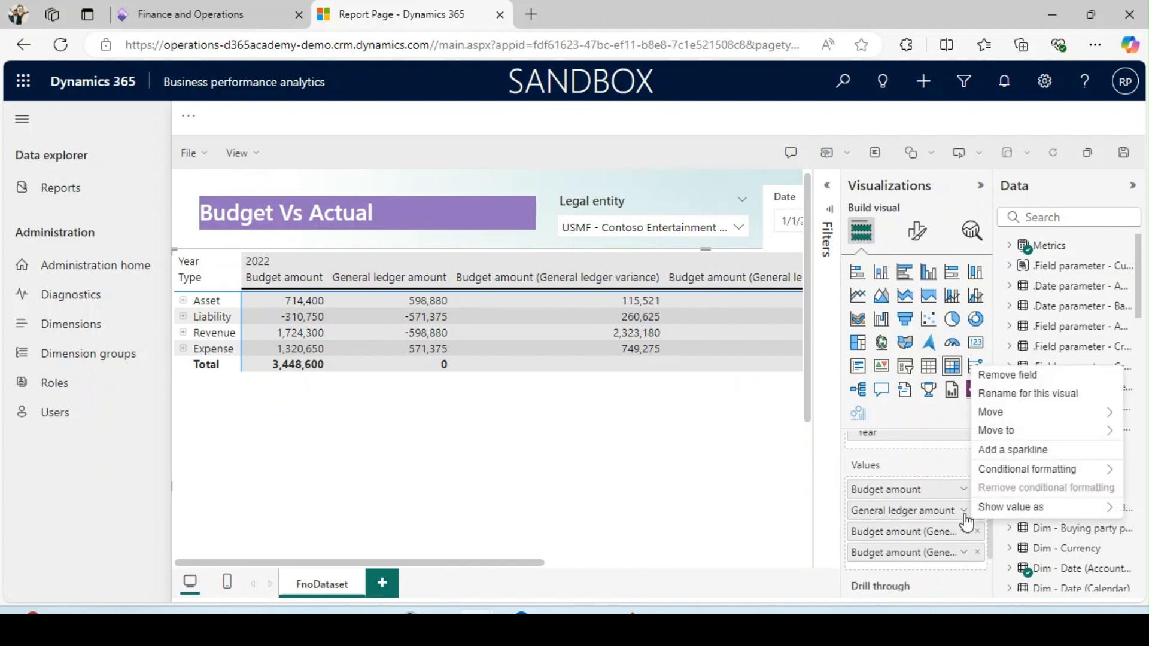
pyautogui.click(1028, 393)
pyautogui.write('Actual')
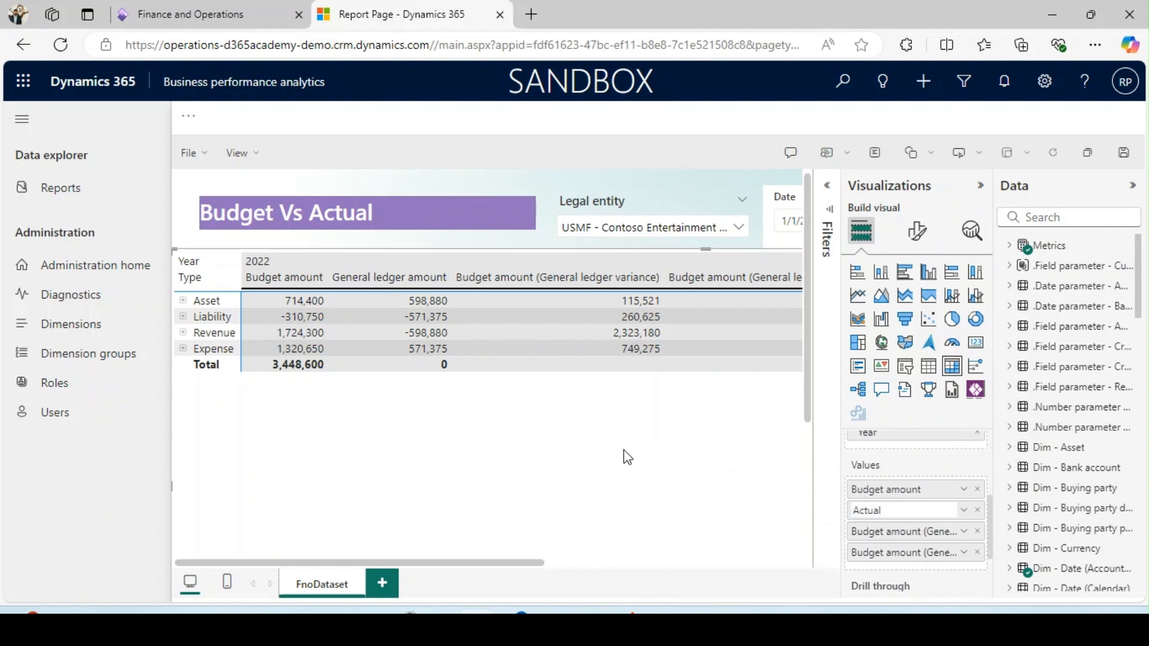
pyautogui.press('Return')
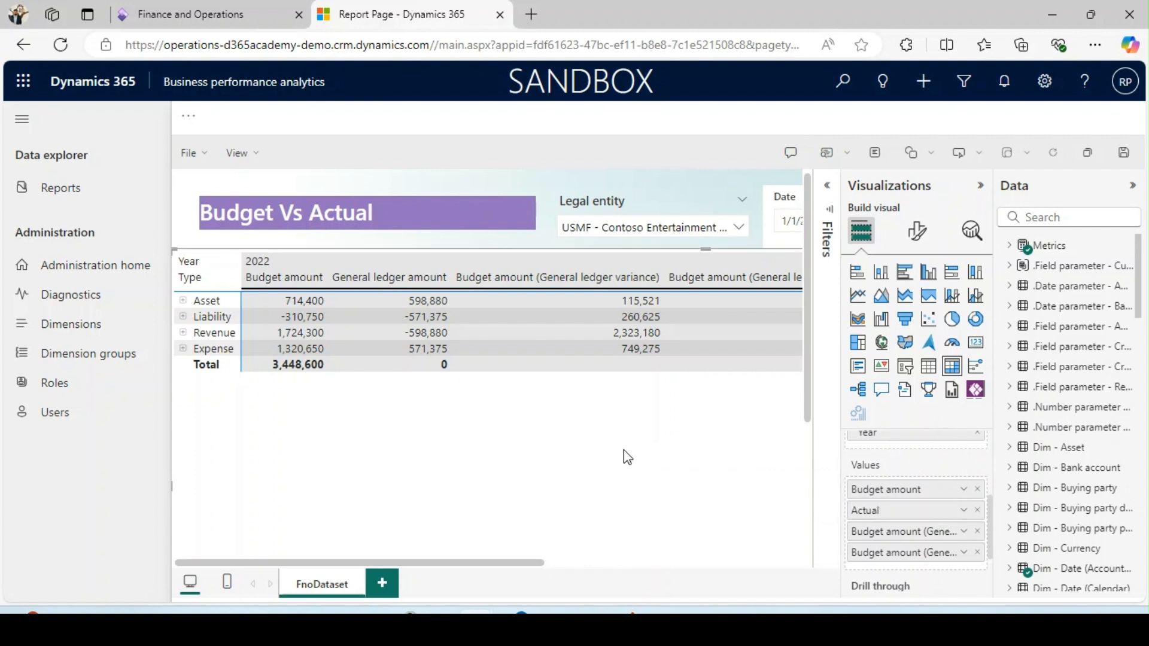
# - Rename the Budget amount (General ledger variance) value as "Variance" for this matrix
pyautogui.click(963, 532)
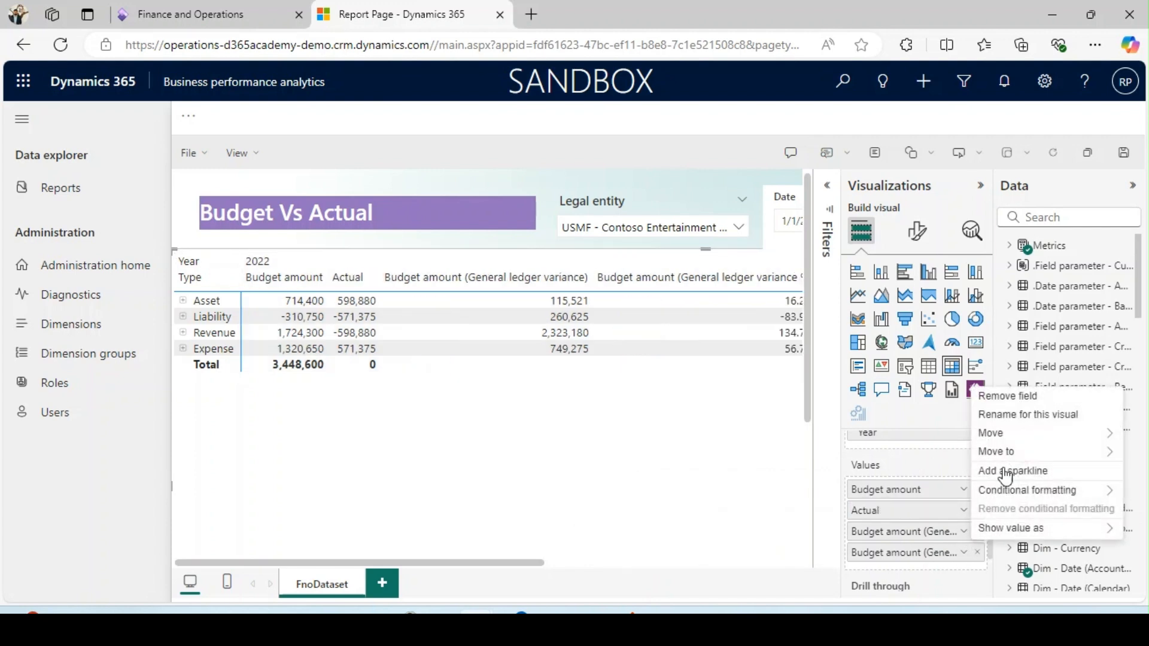
pyautogui.click(948, 529)
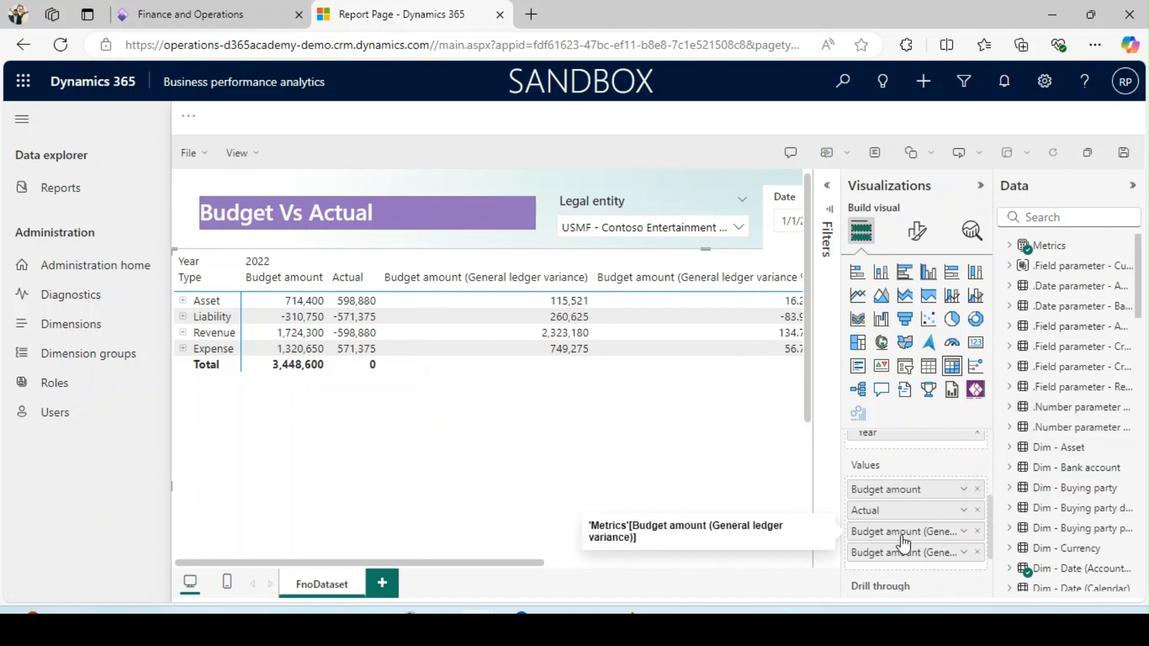
pyautogui.click(964, 535)
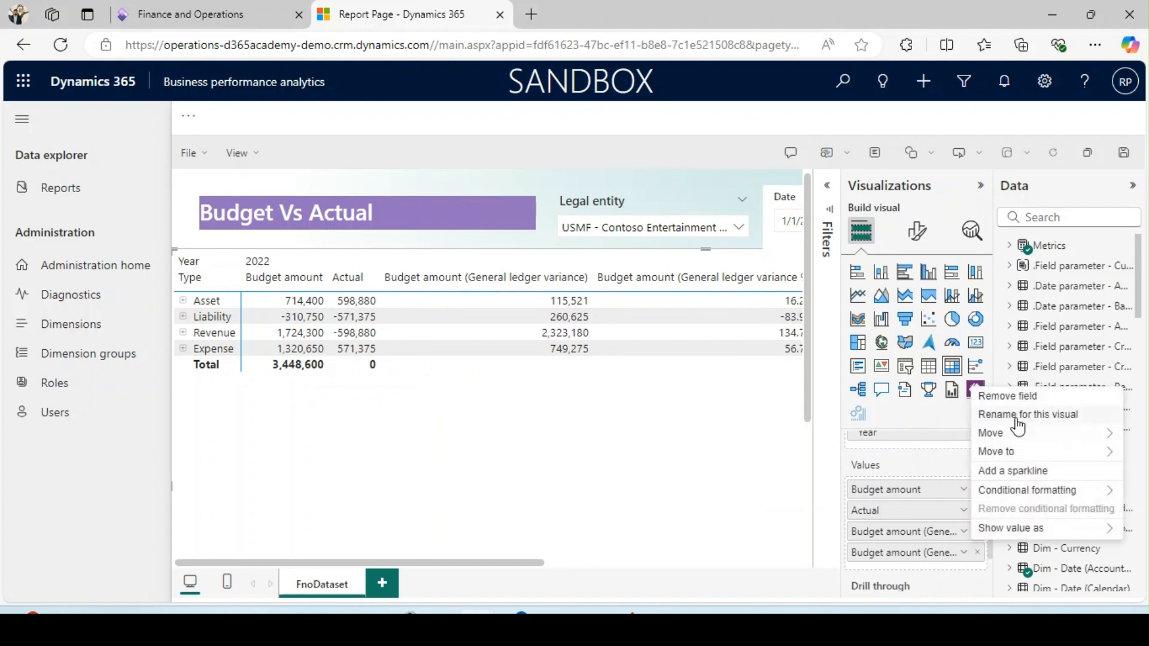
pyautogui.click(1017, 414)
pyautogui.press('BackSpace')
pyautogui.press('Left')
pyautogui.press('Left')
pyautogui.press('Left')
pyautogui.press('Left')
pyautogui.press('Left')
pyautogui.press('Left')
pyautogui.press('Left')
pyautogui.press('Left')
pyautogui.press('BackSpace')
pyautogui.press('BackSpace')
pyautogui.press('BackSpace')
pyautogui.press('BackSpace')
pyautogui.press('BackSpace')
pyautogui.press('BackSpace')
pyautogui.press('BackSpace')
pyautogui.press('BackSpace')
pyautogui.press('BackSpace')
pyautogui.press('BackSpace')
pyautogui.press('BackSpace')
pyautogui.press('BackSpace')
pyautogui.press('BackSpace')
pyautogui.press('BackSpace')
pyautogui.press('BackSpace')
pyautogui.press('BackSpace')
pyautogui.press('BackSpace')
pyautogui.press('BackSpace')
pyautogui.press('BackSpace')
pyautogui.press('BackSpace')
pyautogui.press('BackSpace')
pyautogui.press('Right')
pyautogui.press('BackSpace')
pyautogui.write('V')
pyautogui.press('Return')
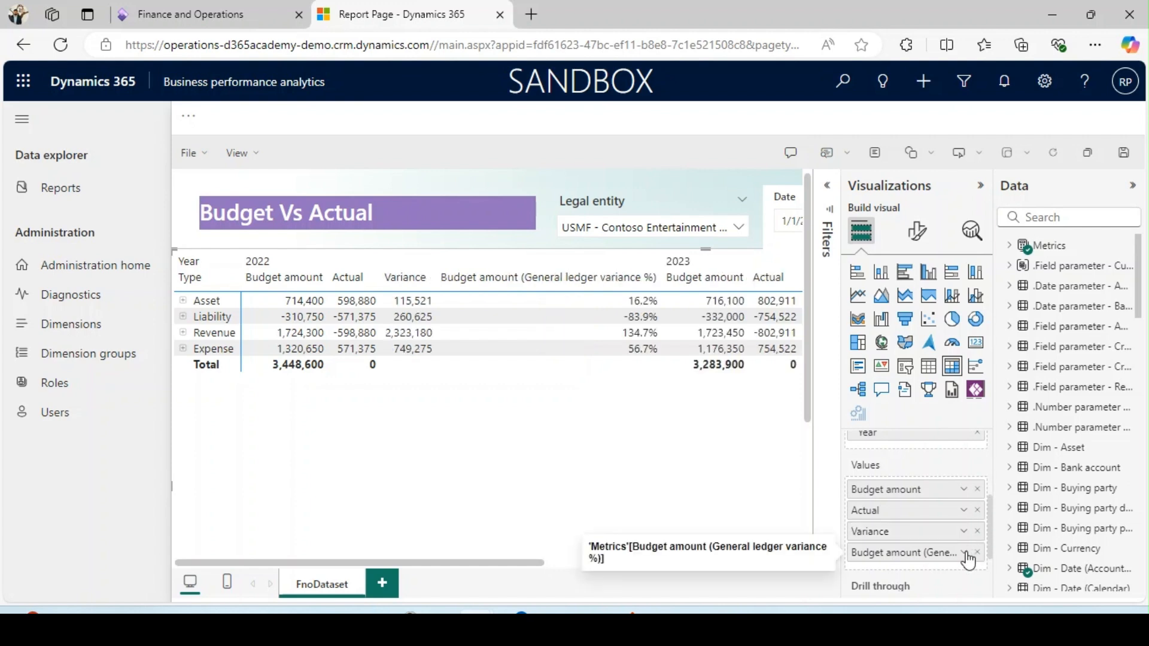
# - Rename the Budget amount (General ledger variance %) value as "Variance %" for this matrix
pyautogui.click(964, 553)
pyautogui.click(1033, 439)
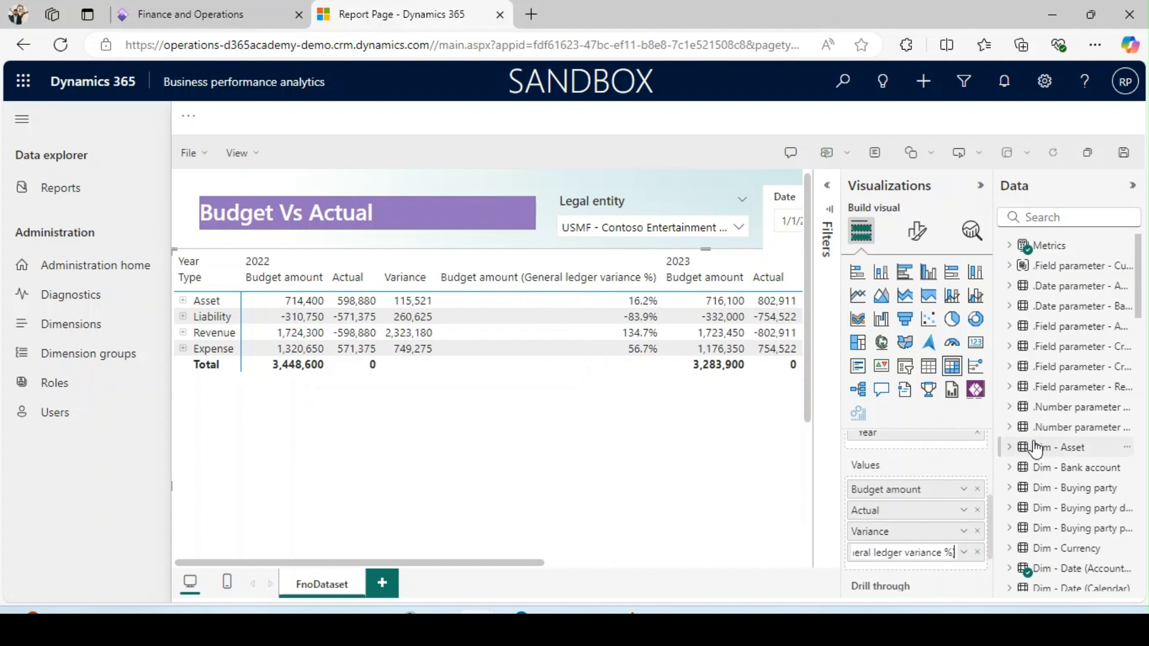
pyautogui.press('BackSpace')
pyautogui.press('Left')
pyautogui.press('BackSpace')
pyautogui.write('V')
pyautogui.press('Left')
pyautogui.press('BackSpace')
pyautogui.press('BackSpace')
pyautogui.press('BackSpace')
pyautogui.press('BackSpace')
pyautogui.press('BackSpace')
pyautogui.press('BackSpace')
pyautogui.press('BackSpace')
pyautogui.press('BackSpace')
pyautogui.press('BackSpace')
pyautogui.press('BackSpace')
pyautogui.press('BackSpace')
pyautogui.press('BackSpace')
pyautogui.press('BackSpace')
pyautogui.press('BackSpace')
pyautogui.press('BackSpace')
pyautogui.press('BackSpace')
pyautogui.press('BackSpace')
pyautogui.press('BackSpace')
pyautogui.press('BackSpace')
pyautogui.press('BackSpace')
pyautogui.press('BackSpace')
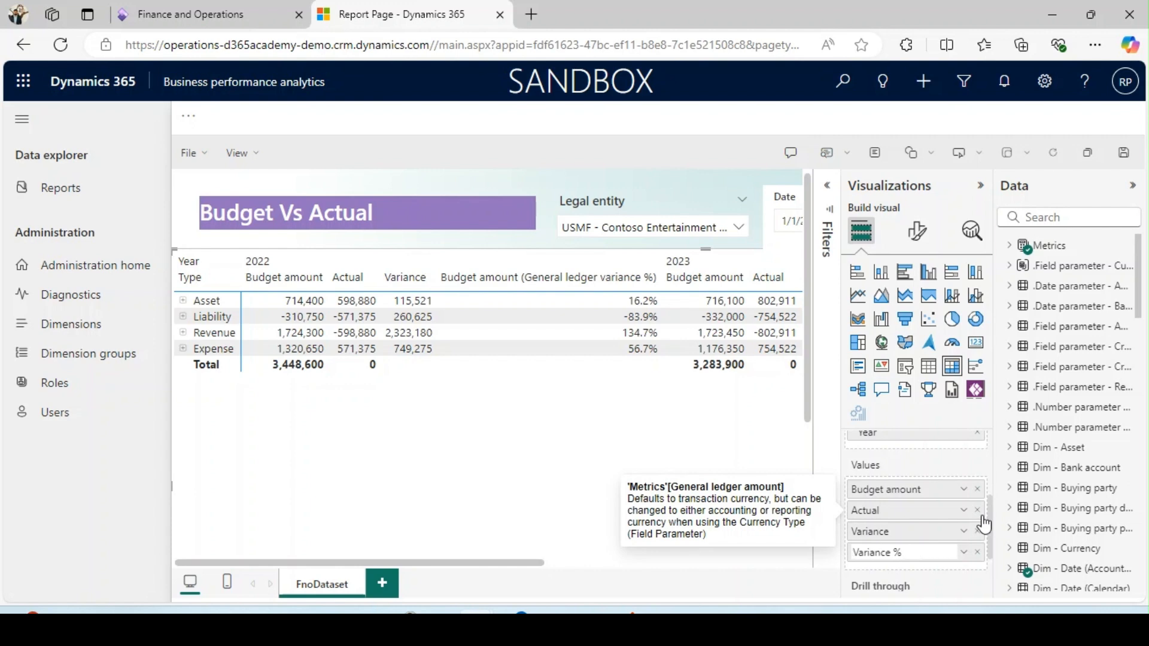
pyautogui.press('Return')
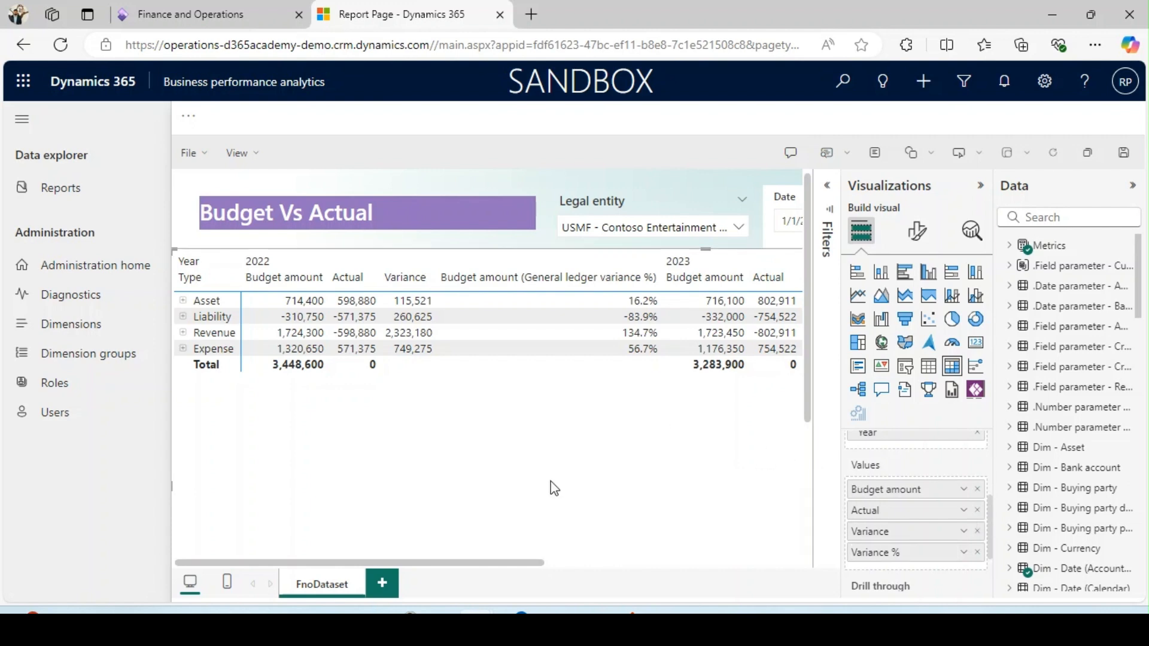
# - Slightly widen the matrix's 2022 Variance % column and its row header column
pyautogui.moveTo(511, 562); pyautogui.dragTo(497, 513)
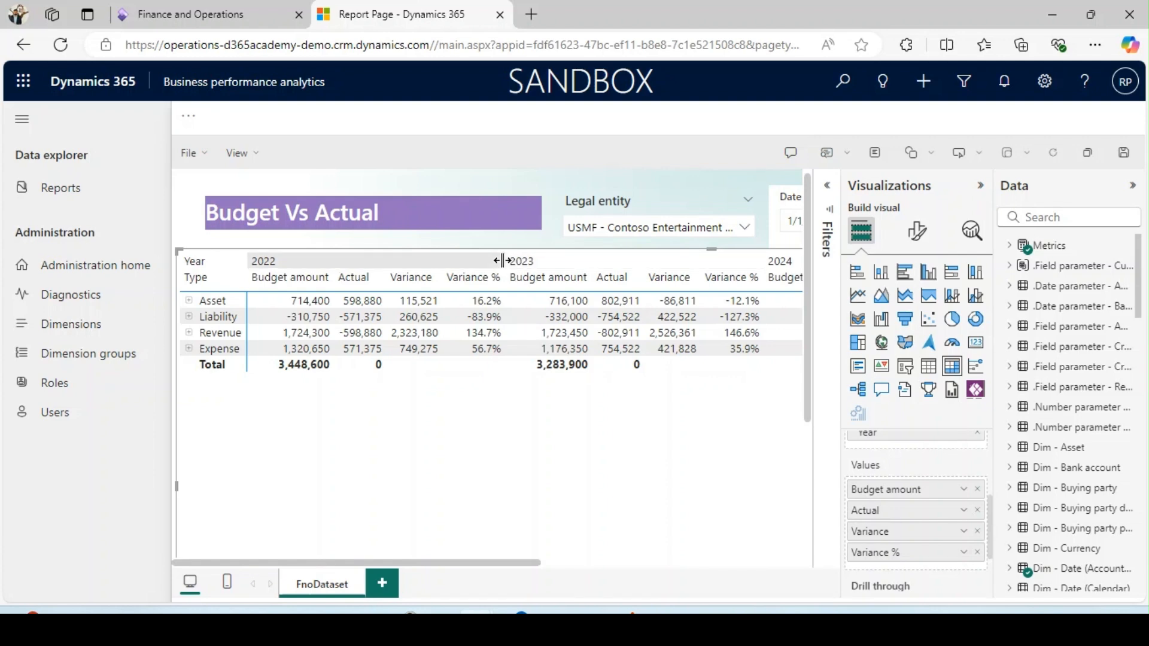
pyautogui.moveTo(500, 260)
pyautogui.mouseDown()
pyautogui.moveTo(456, 260)
pyautogui.moveTo(507, 263)
pyautogui.mouseUp()
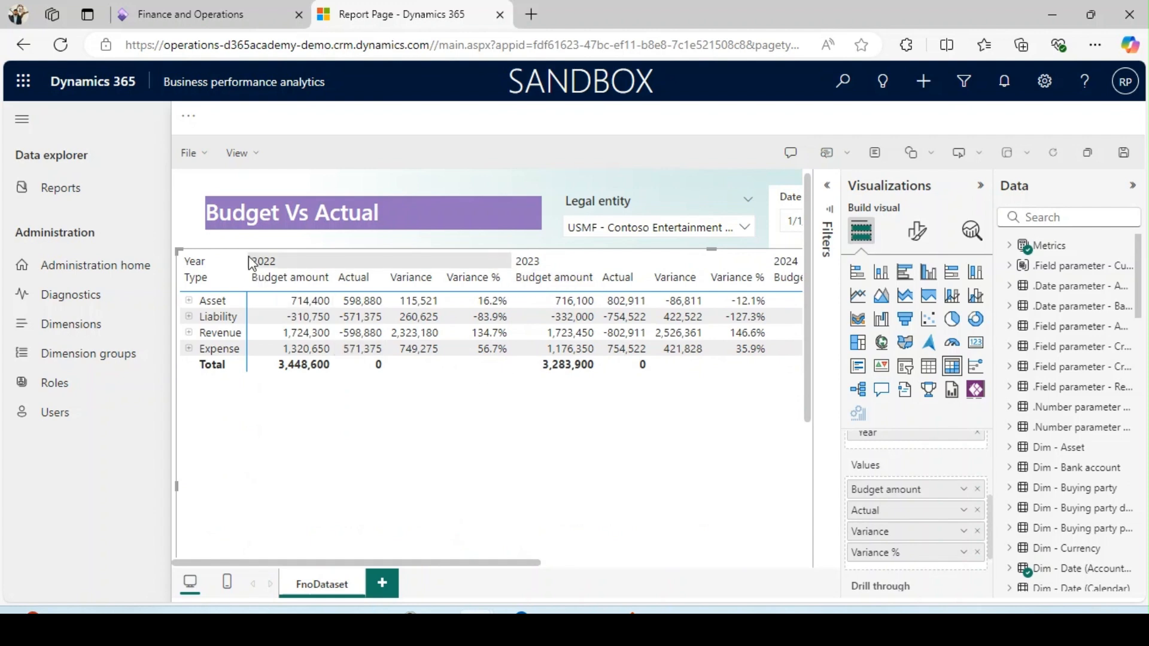
pyautogui.moveTo(246, 259); pyautogui.dragTo(248, 259)
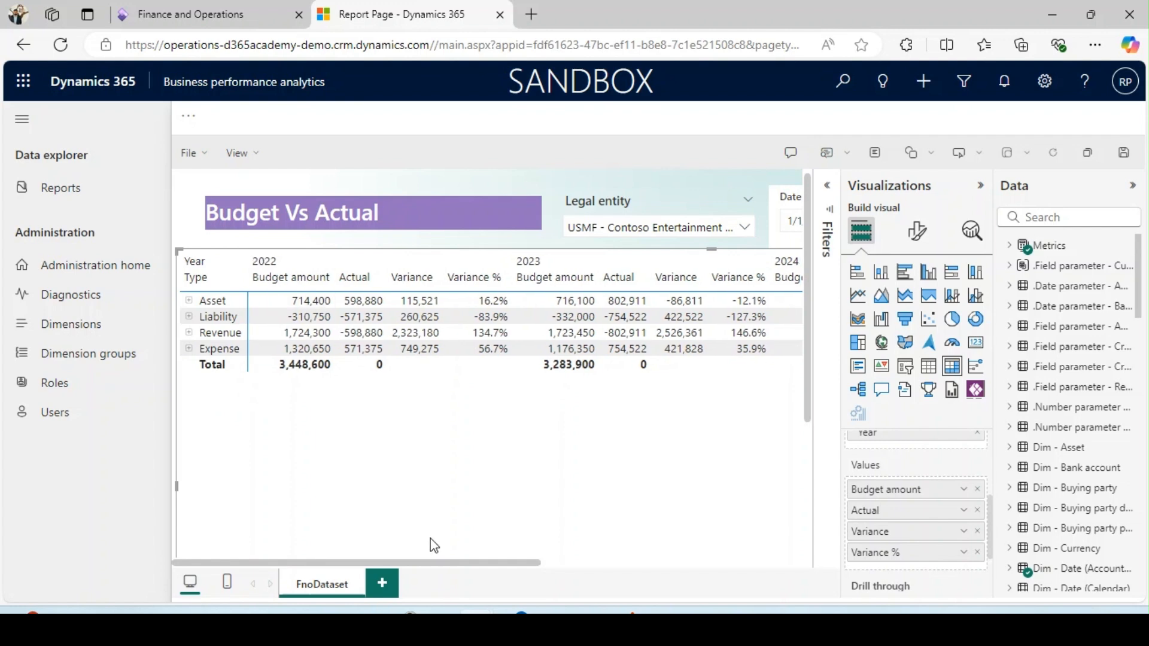
# - Turn off column subtotals in the matrix's visual formatting to remove the Total columns after 2024
pyautogui.moveTo(455, 562); pyautogui.dragTo(718, 573)
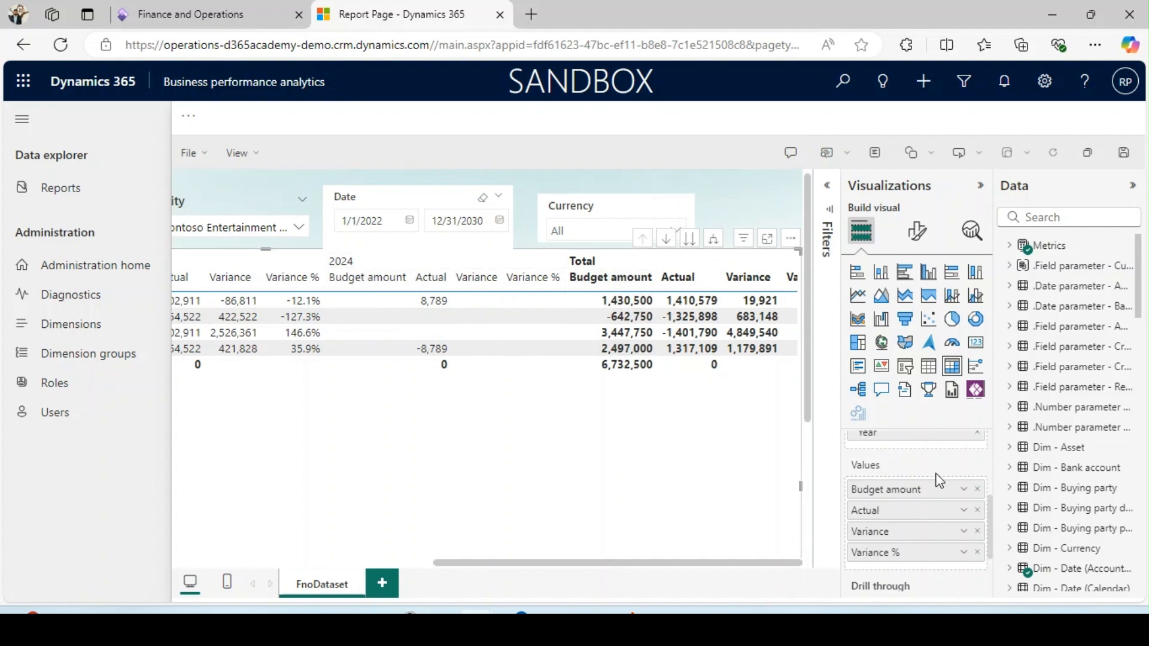
pyautogui.scroll(3, 993, 514)
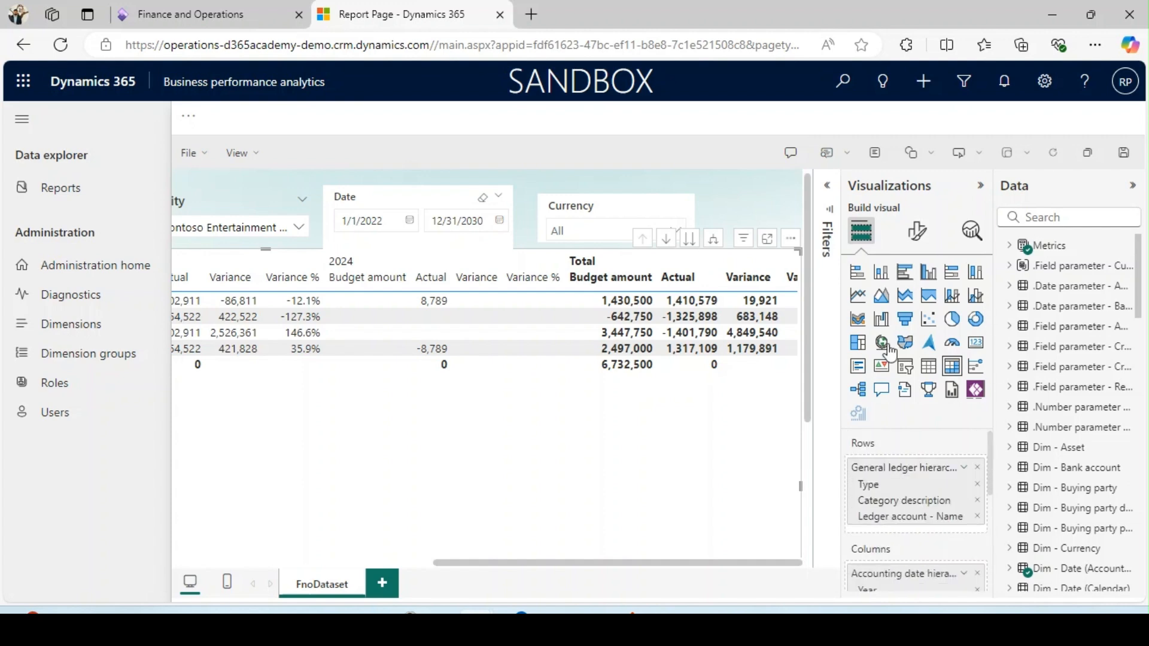
pyautogui.click(916, 236)
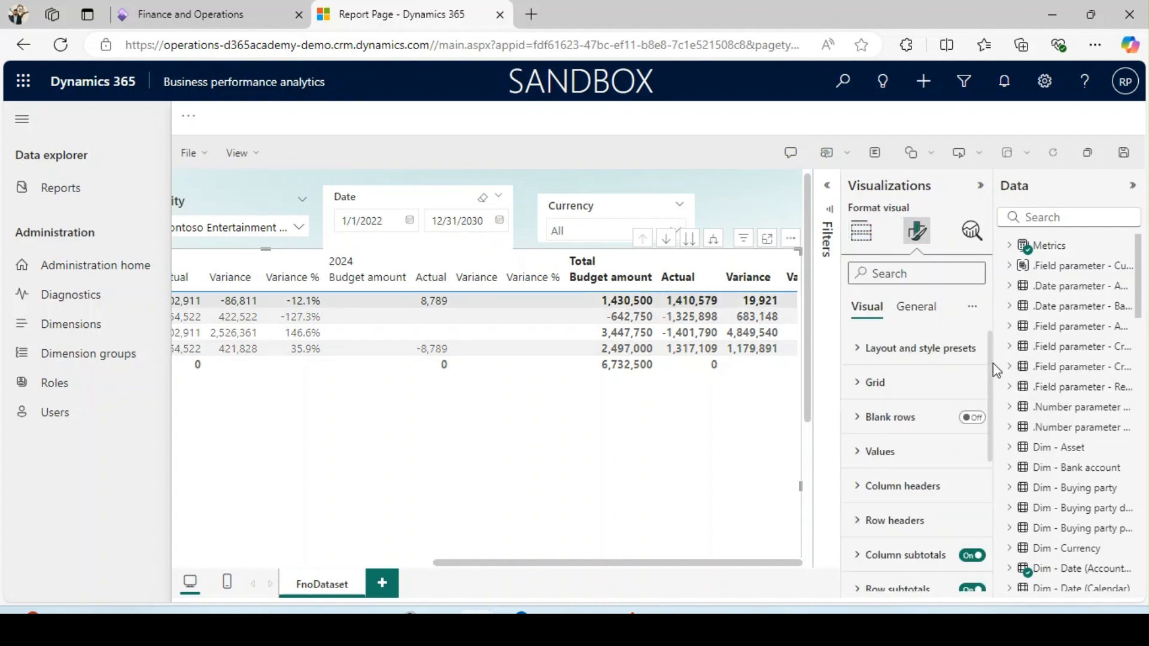
pyautogui.scroll(-3, 976, 371)
pyautogui.click(975, 373)
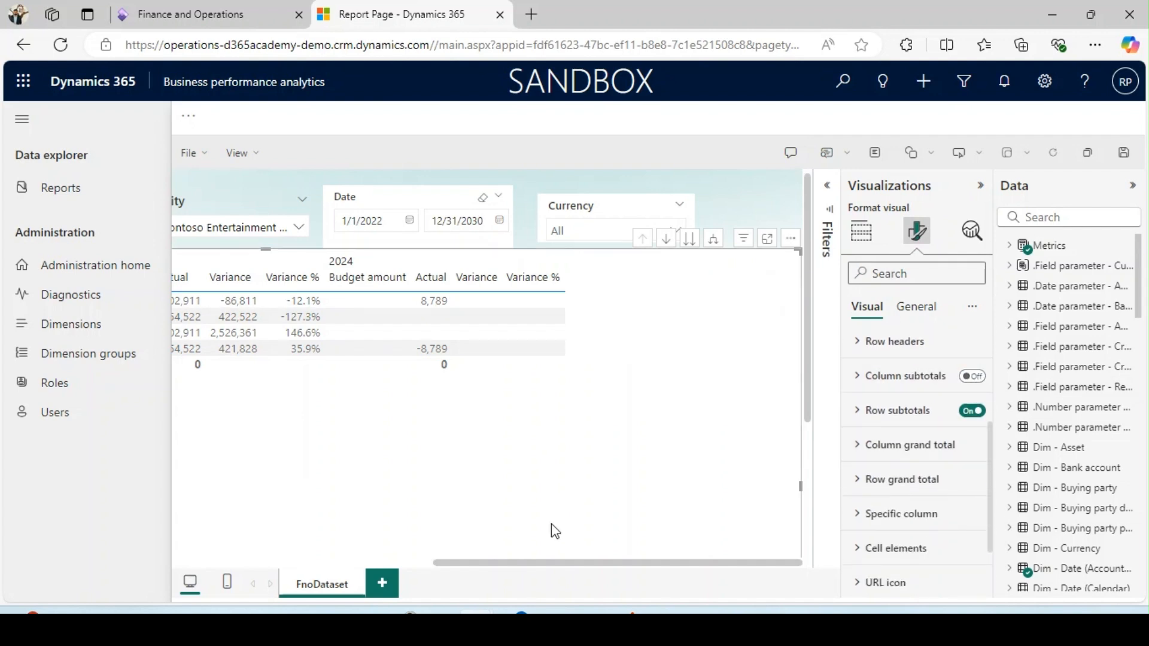
pyautogui.moveTo(553, 562); pyautogui.dragTo(228, 536)
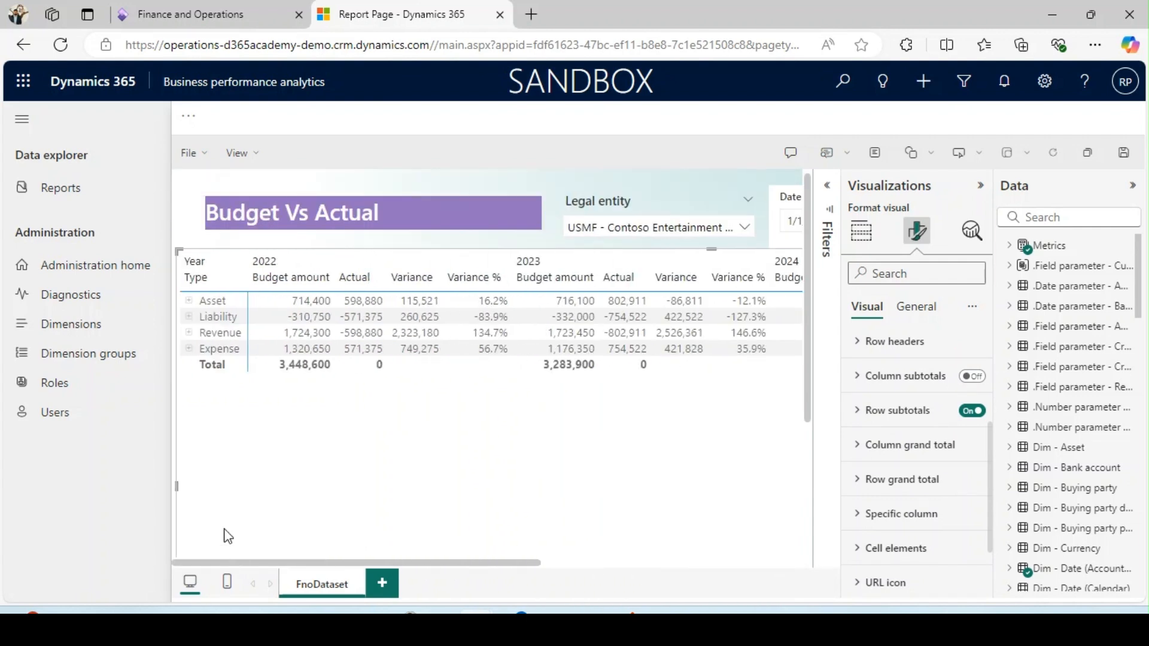
# - Expand the Asset and Cash rows down to ledger accounts and widen the row header column for the account names
pyautogui.click(190, 301)
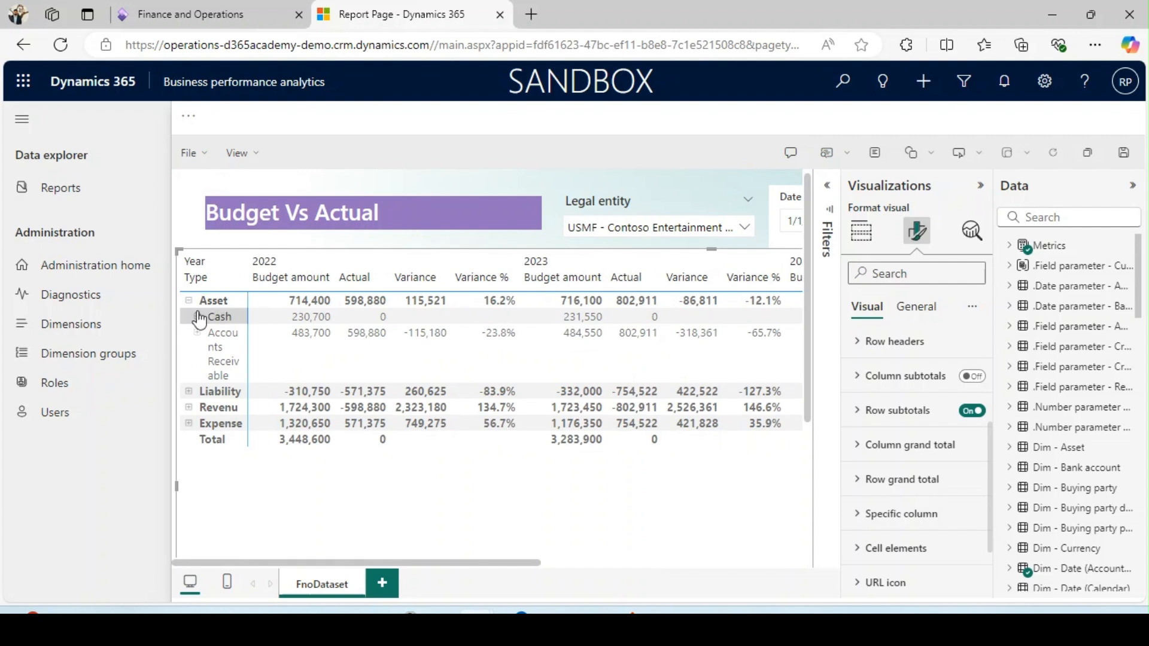
pyautogui.click(197, 317)
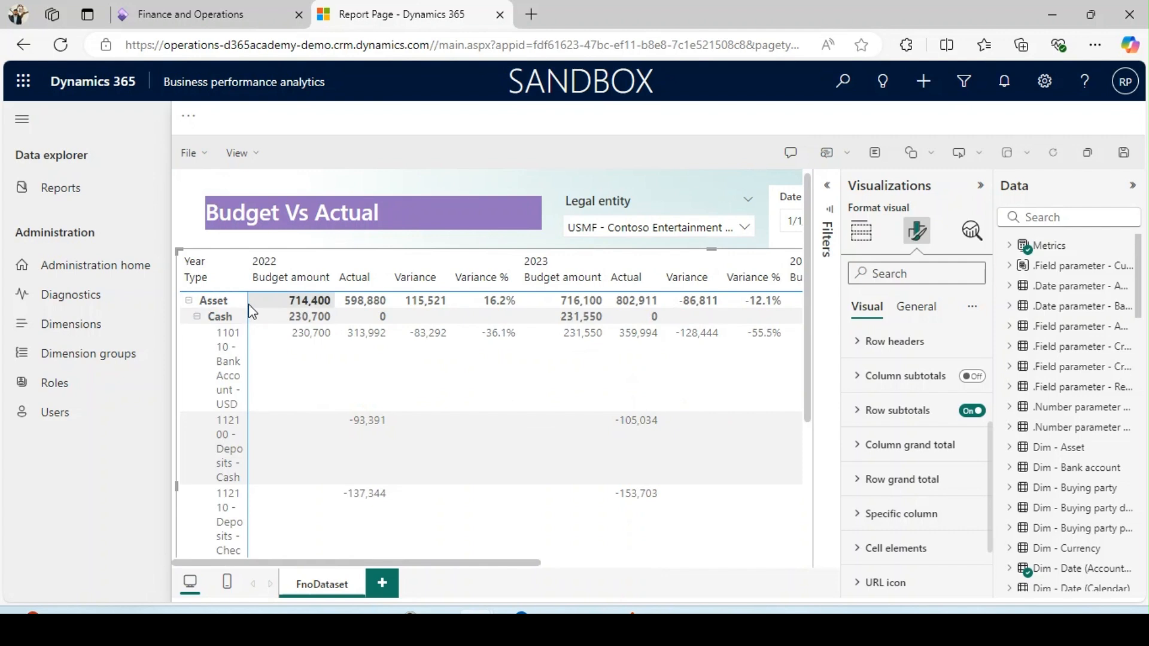
pyautogui.moveTo(247, 280); pyautogui.dragTo(297, 287)
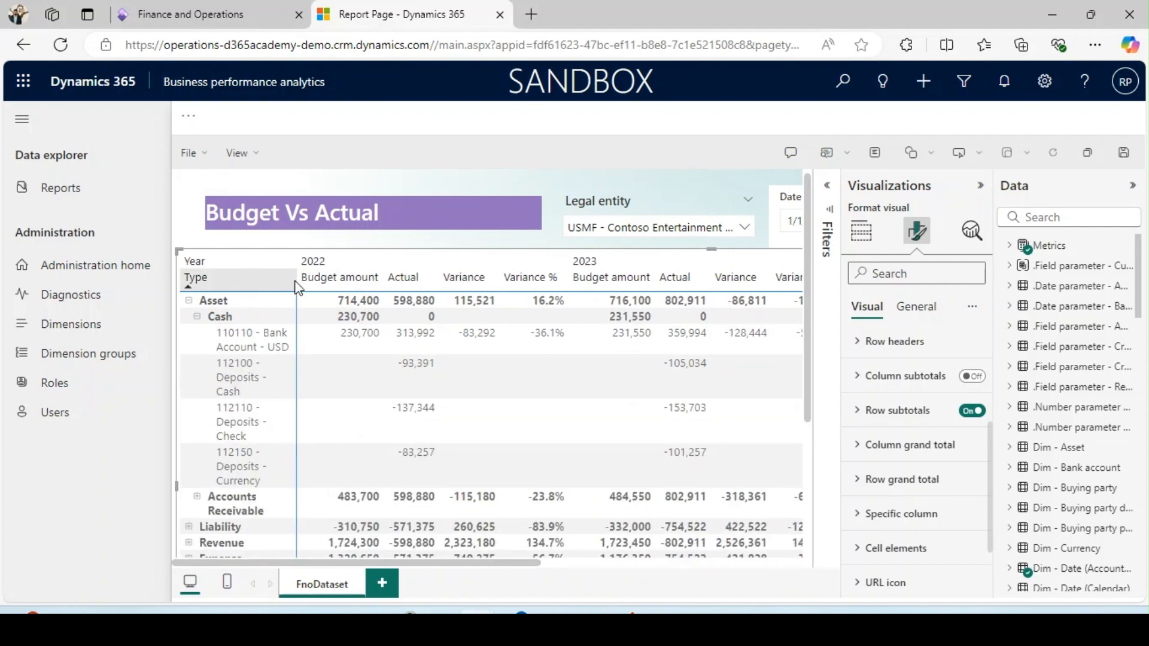
# - Collapse the matrix back to the top-level account types and exclude the Revenue row from it
pyautogui.click(198, 317)
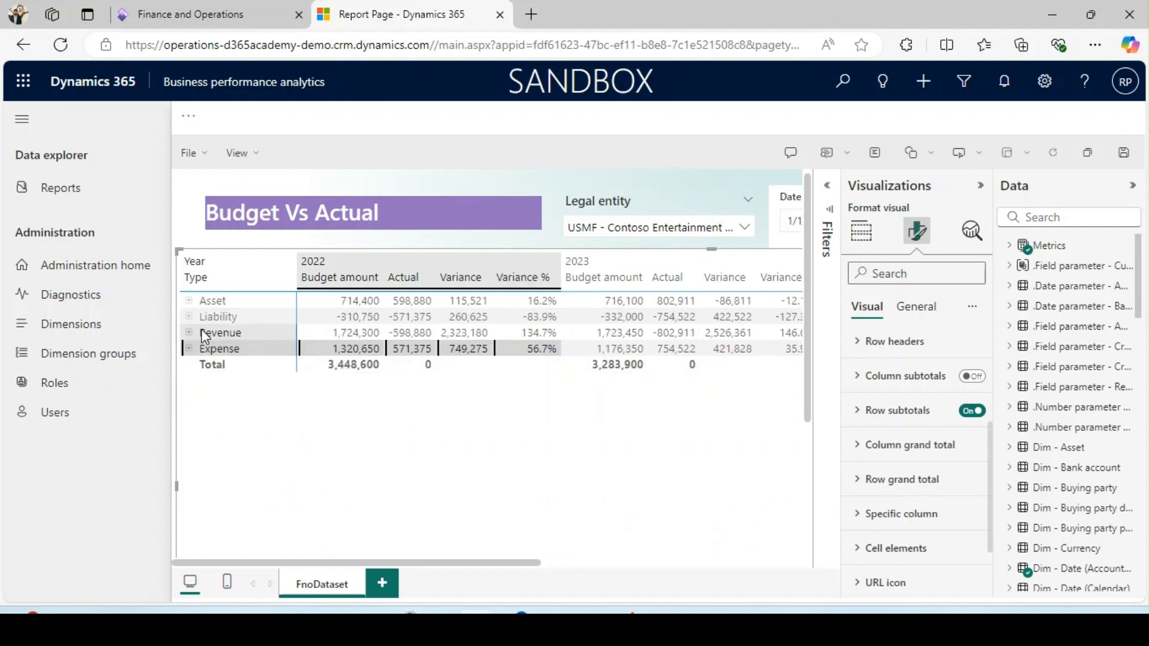
pyautogui.click(201, 332)
pyautogui.rightClick(205, 336)
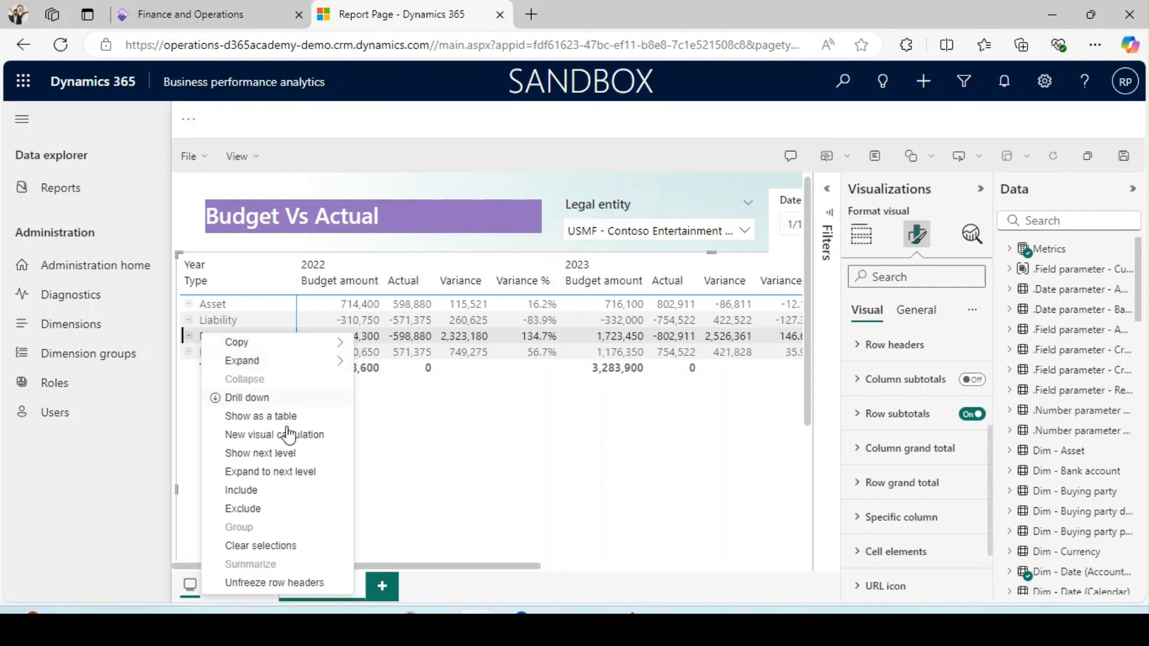
pyautogui.click(487, 466)
pyautogui.click(243, 336)
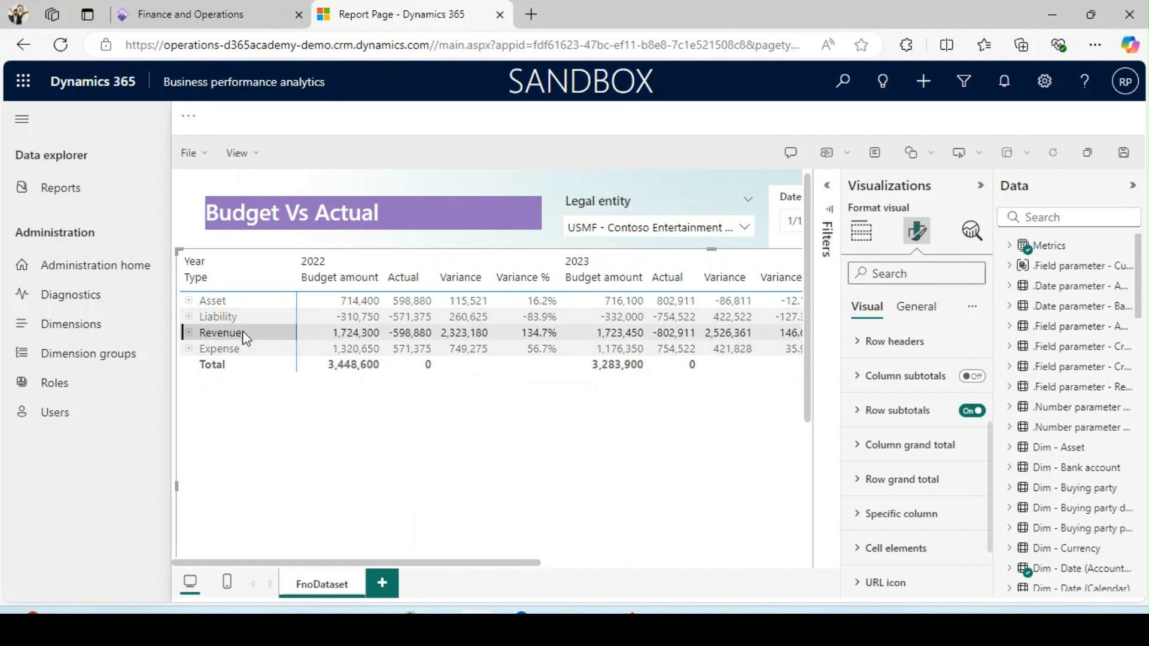
pyautogui.rightClick(243, 335)
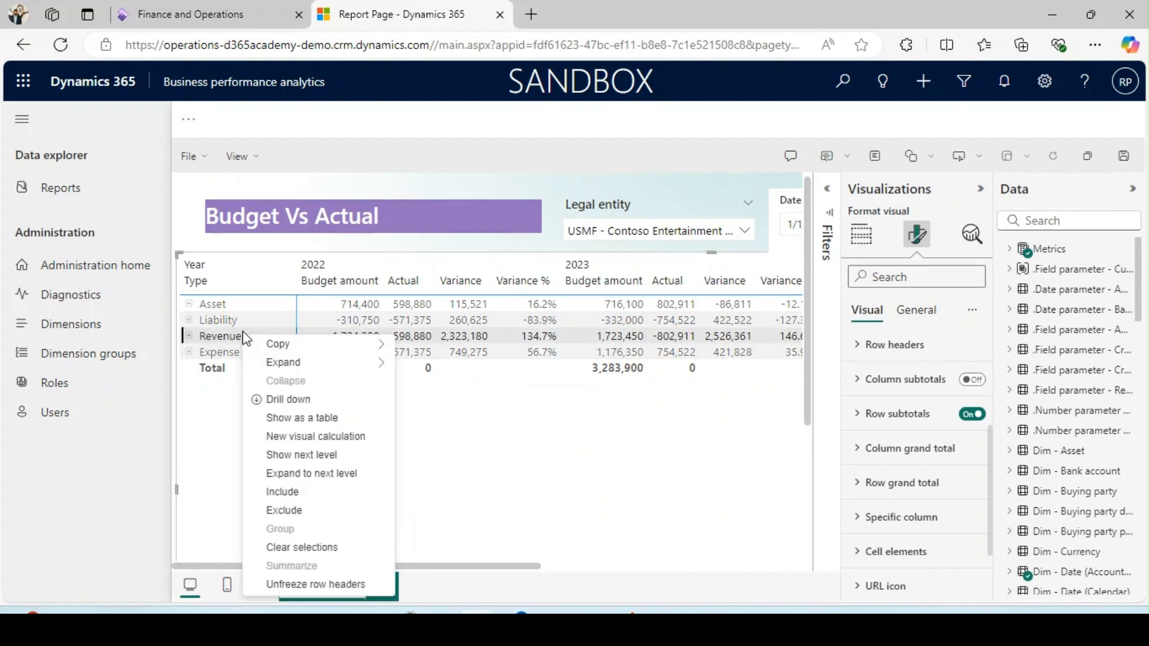
pyautogui.click(308, 514)
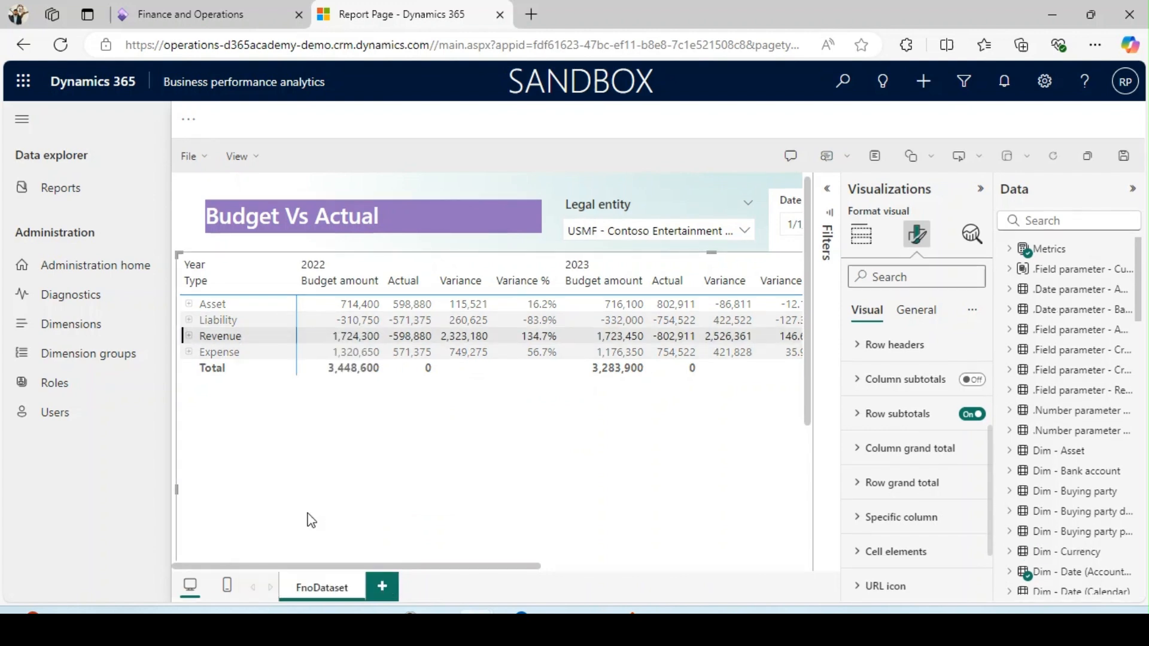
# - Save the Budget Vs Actual report with its current matrix layout
pyautogui.rightClick(229, 322)
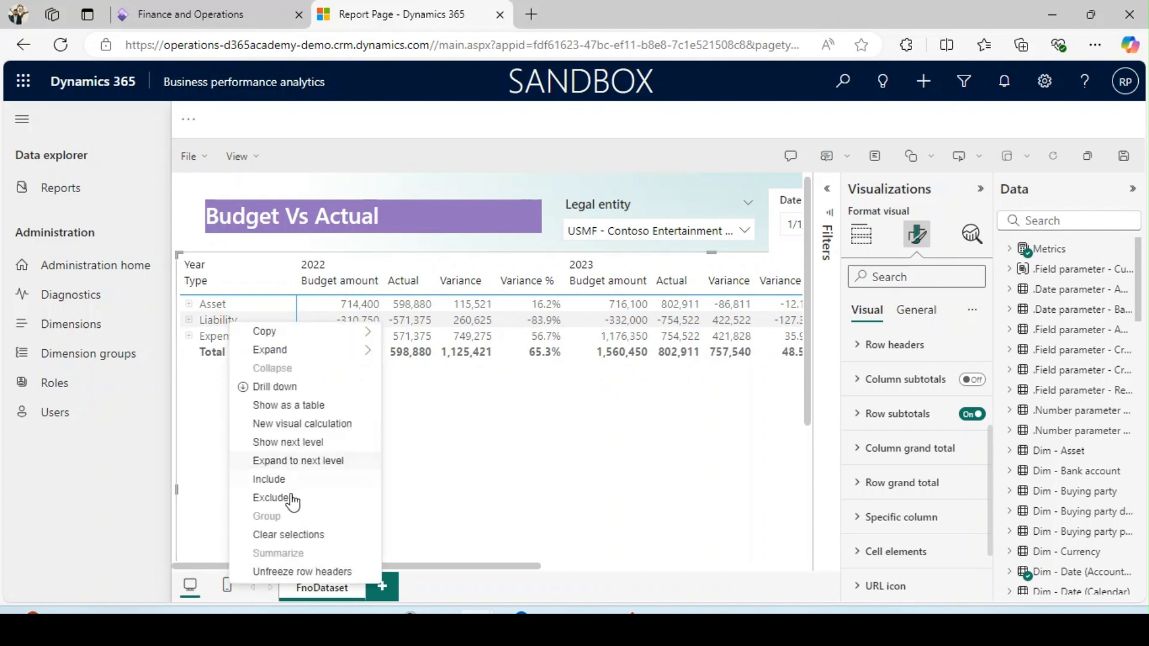
pyautogui.click(489, 495)
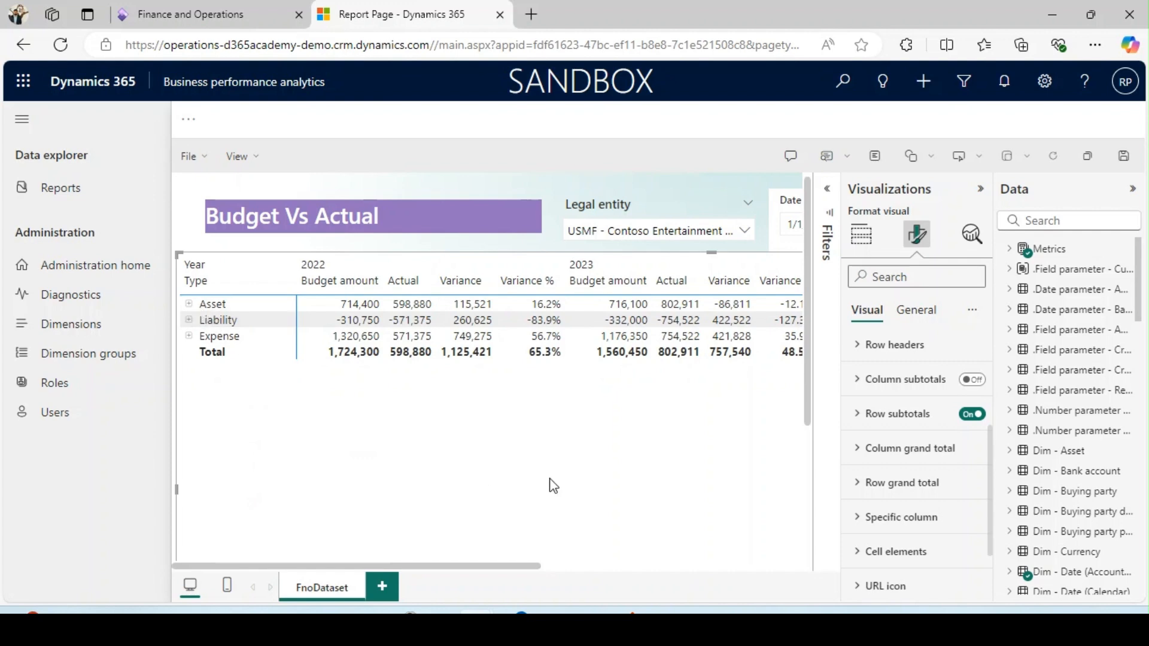
pyautogui.click(1122, 156)
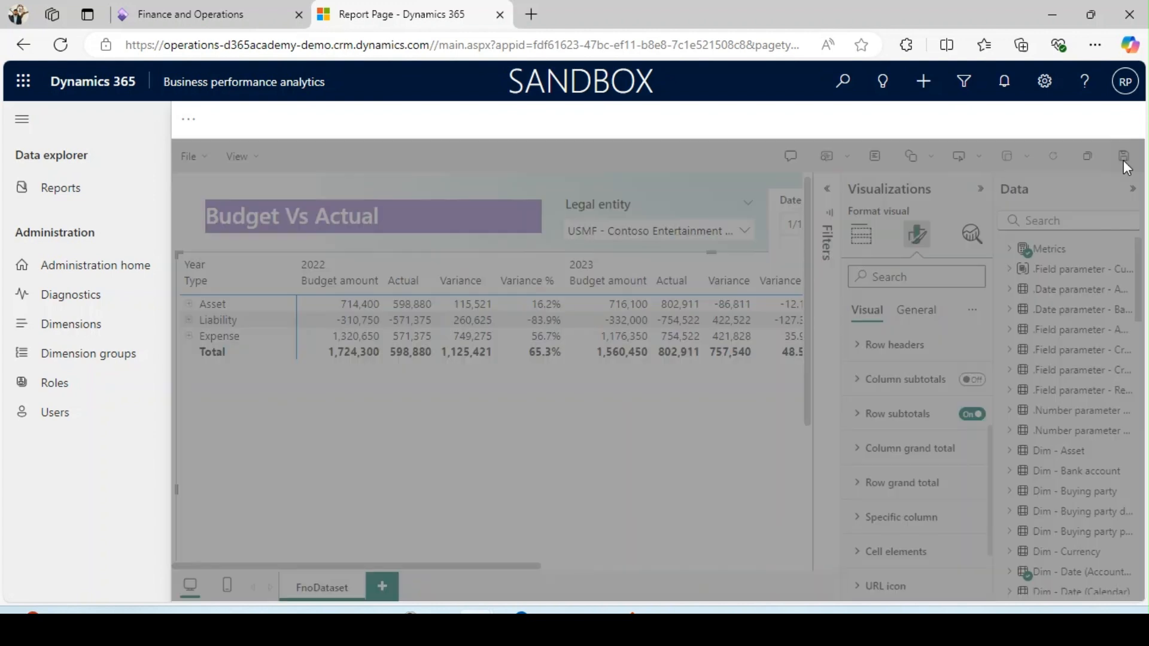